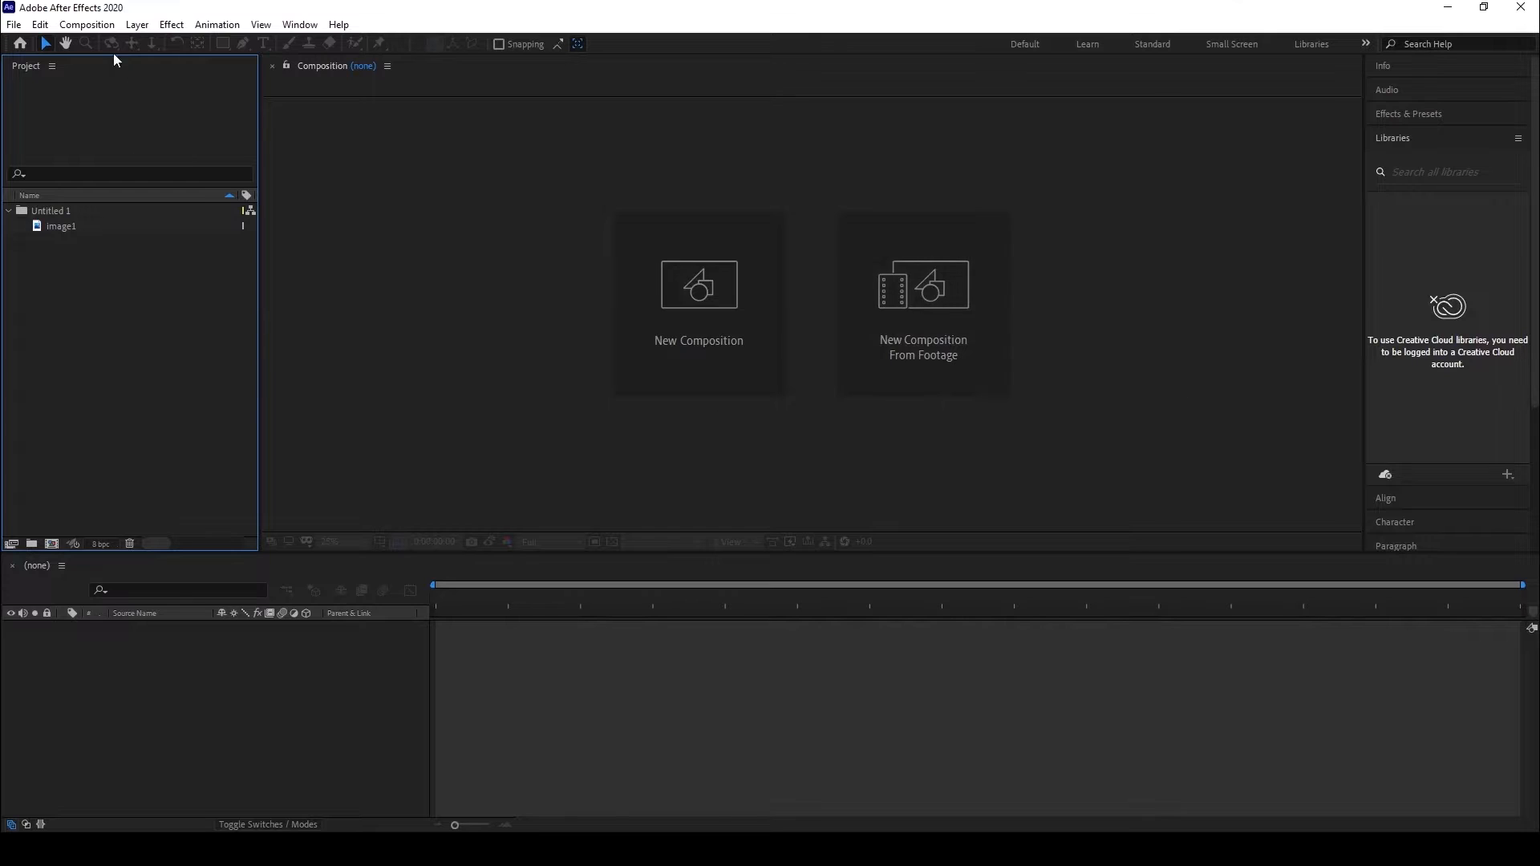
# Create a new composition named image1, keeping the HDTV 1080 25 preset.
pyautogui.click(99, 25)
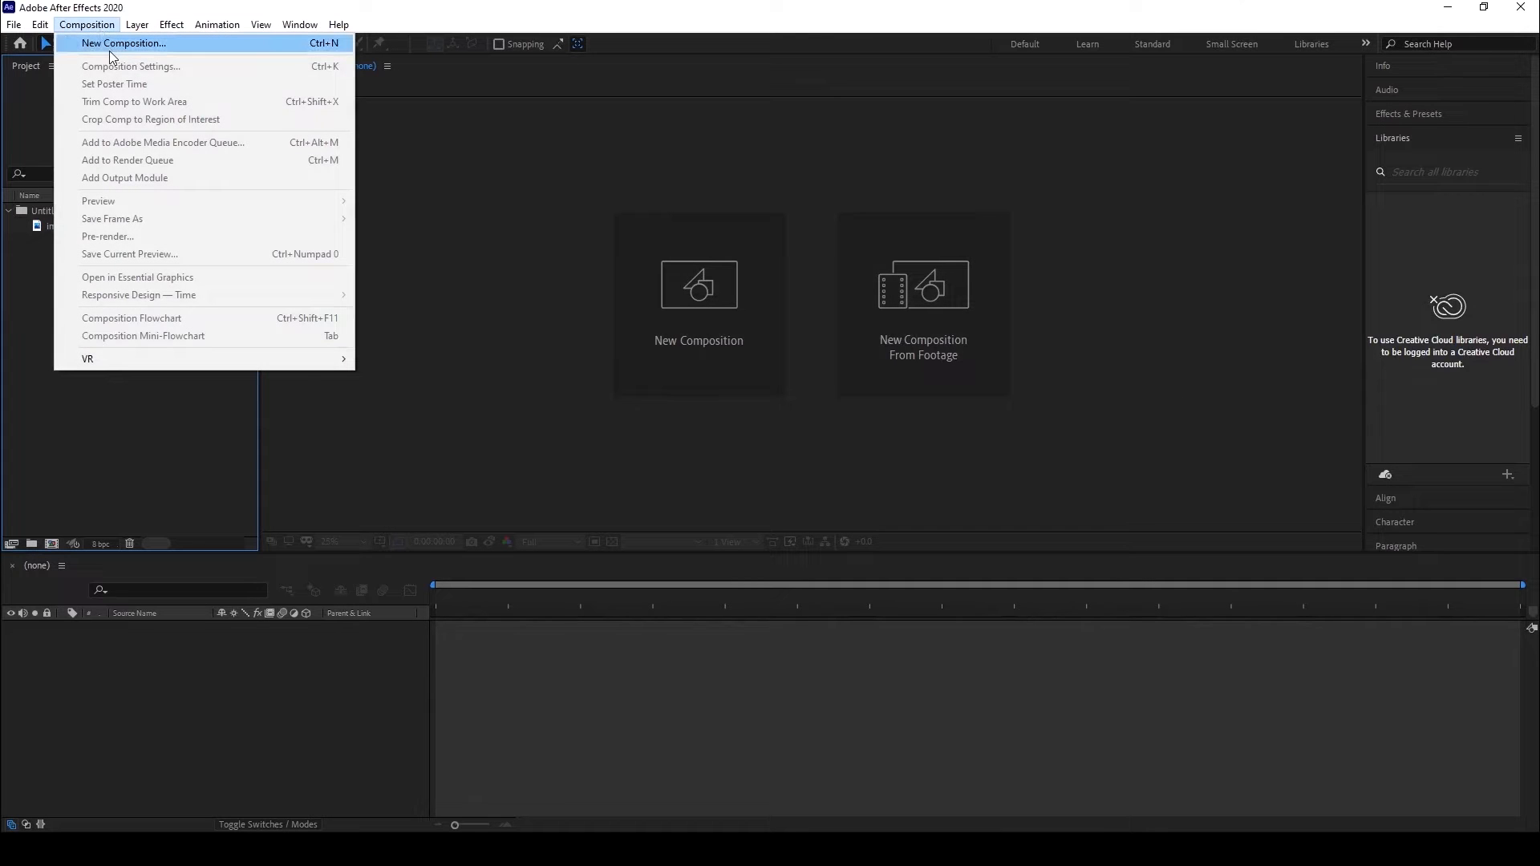
pyautogui.click(113, 45)
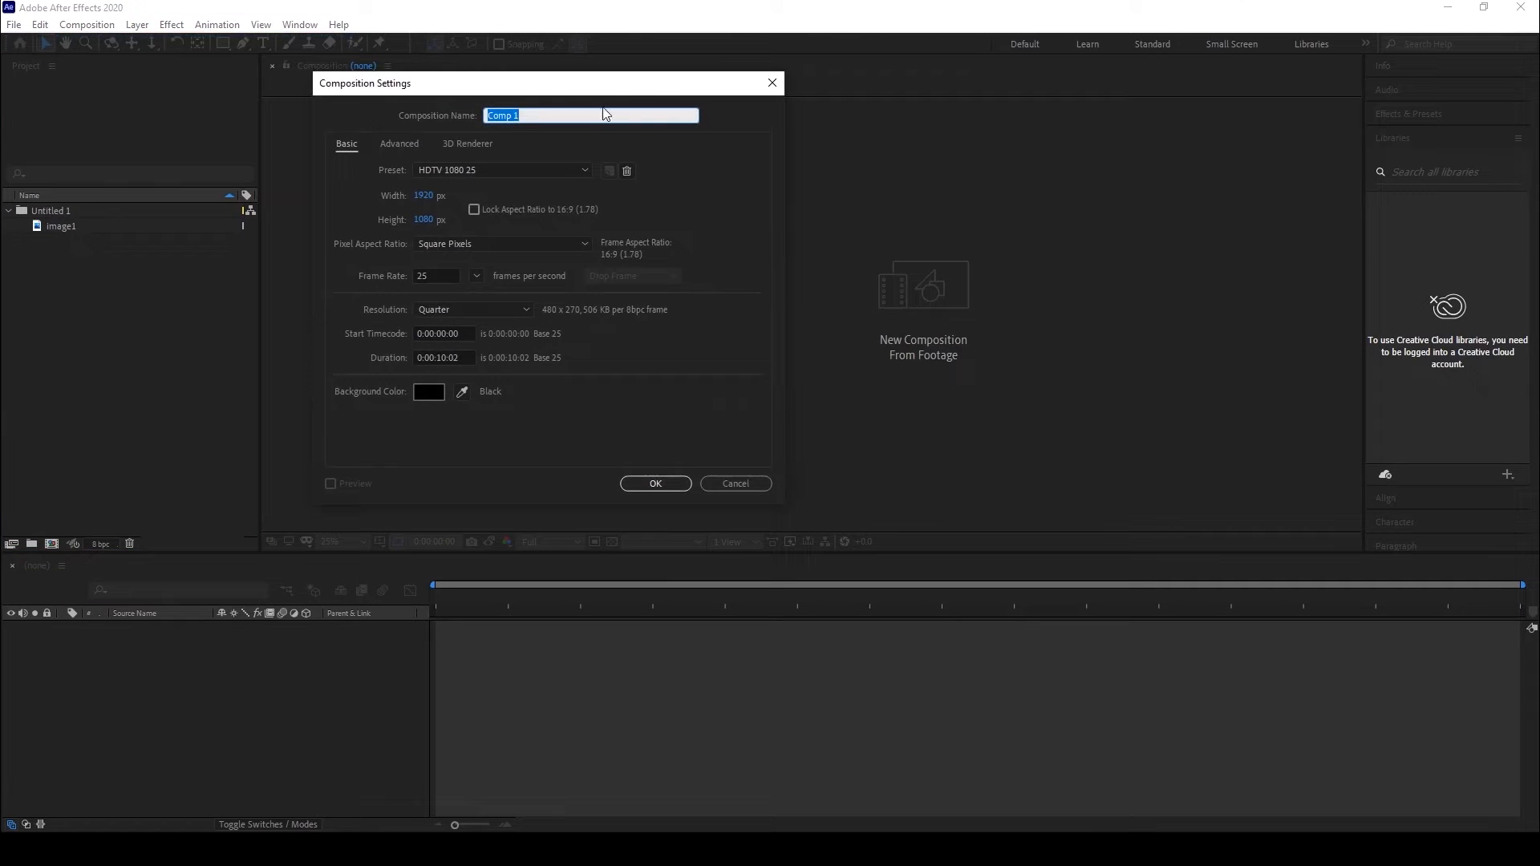
pyautogui.moveTo(589, 90); pyautogui.dragTo(913, 169)
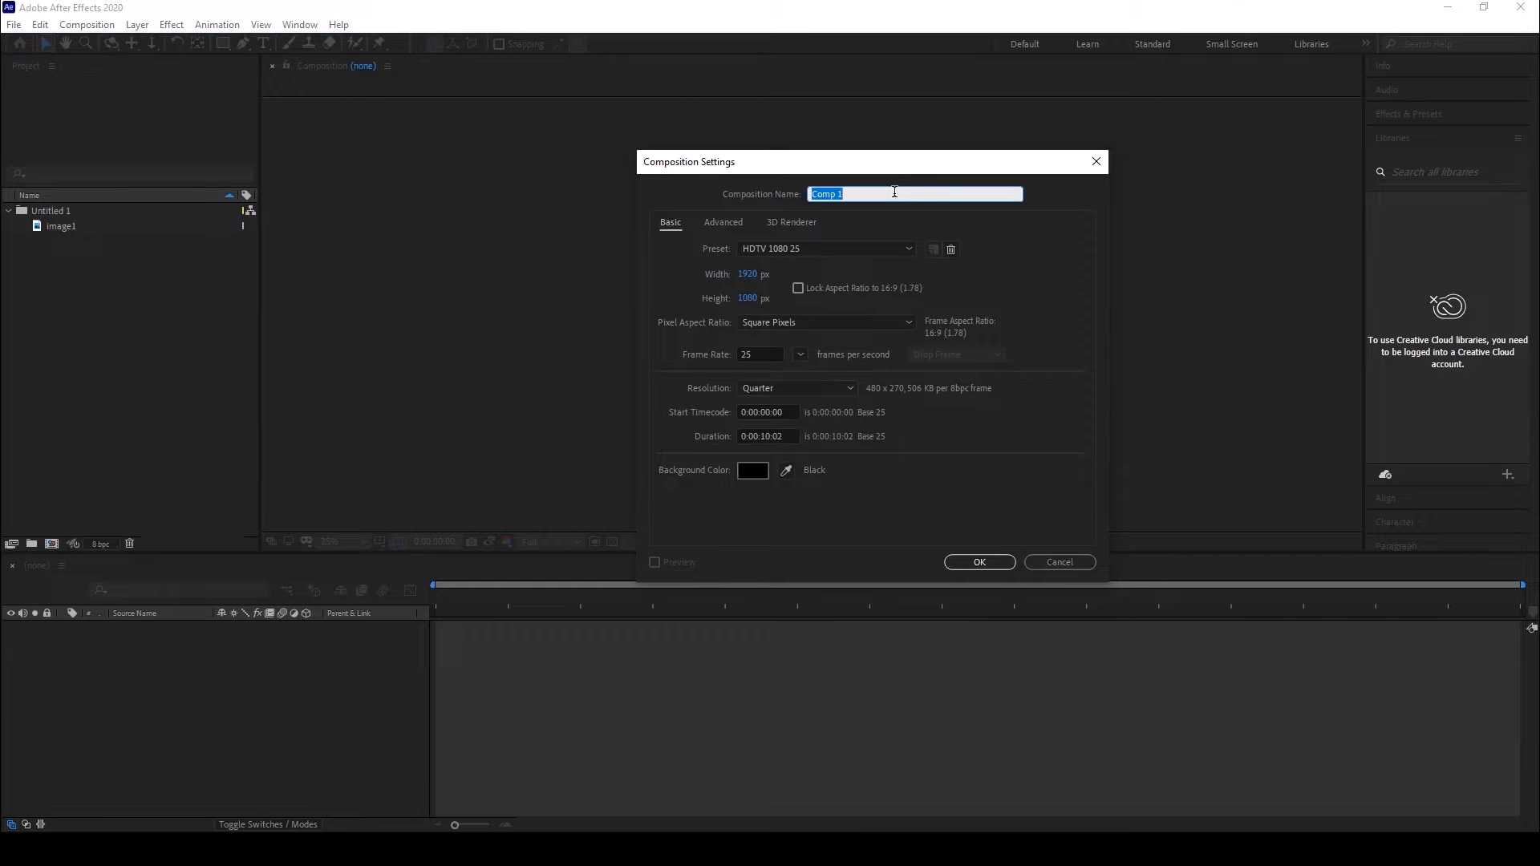
pyautogui.press('BackSpace')
pyautogui.click(976, 563)
# Add the image1 footage from the Untitled 1 folder to the composition as a layer.
pyautogui.press(',')
pyautogui.press('.')
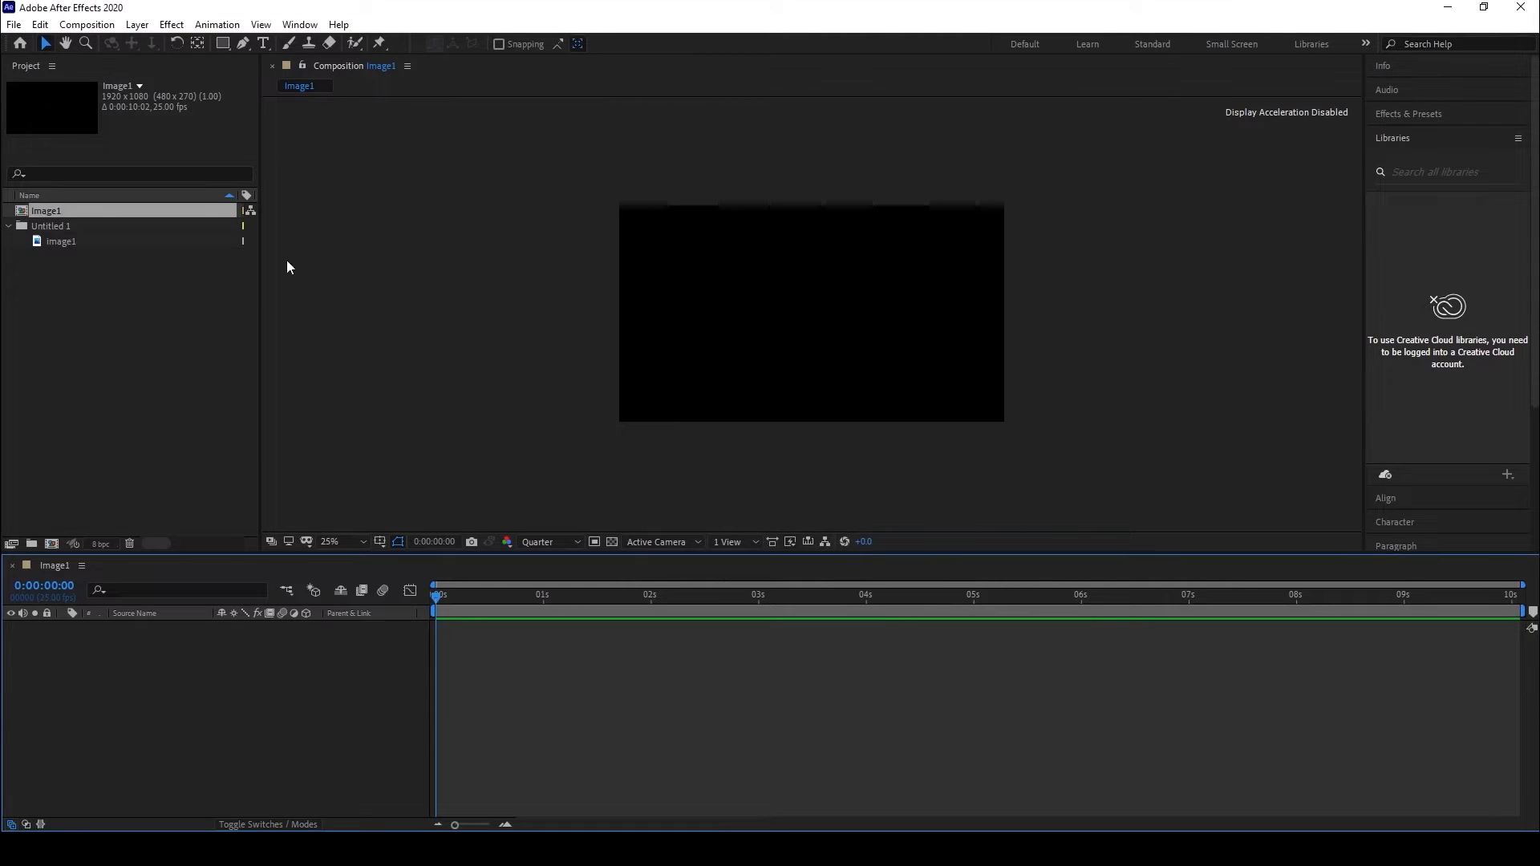
pyautogui.click(63, 242)
pyautogui.moveTo(68, 243); pyautogui.dragTo(802, 295)
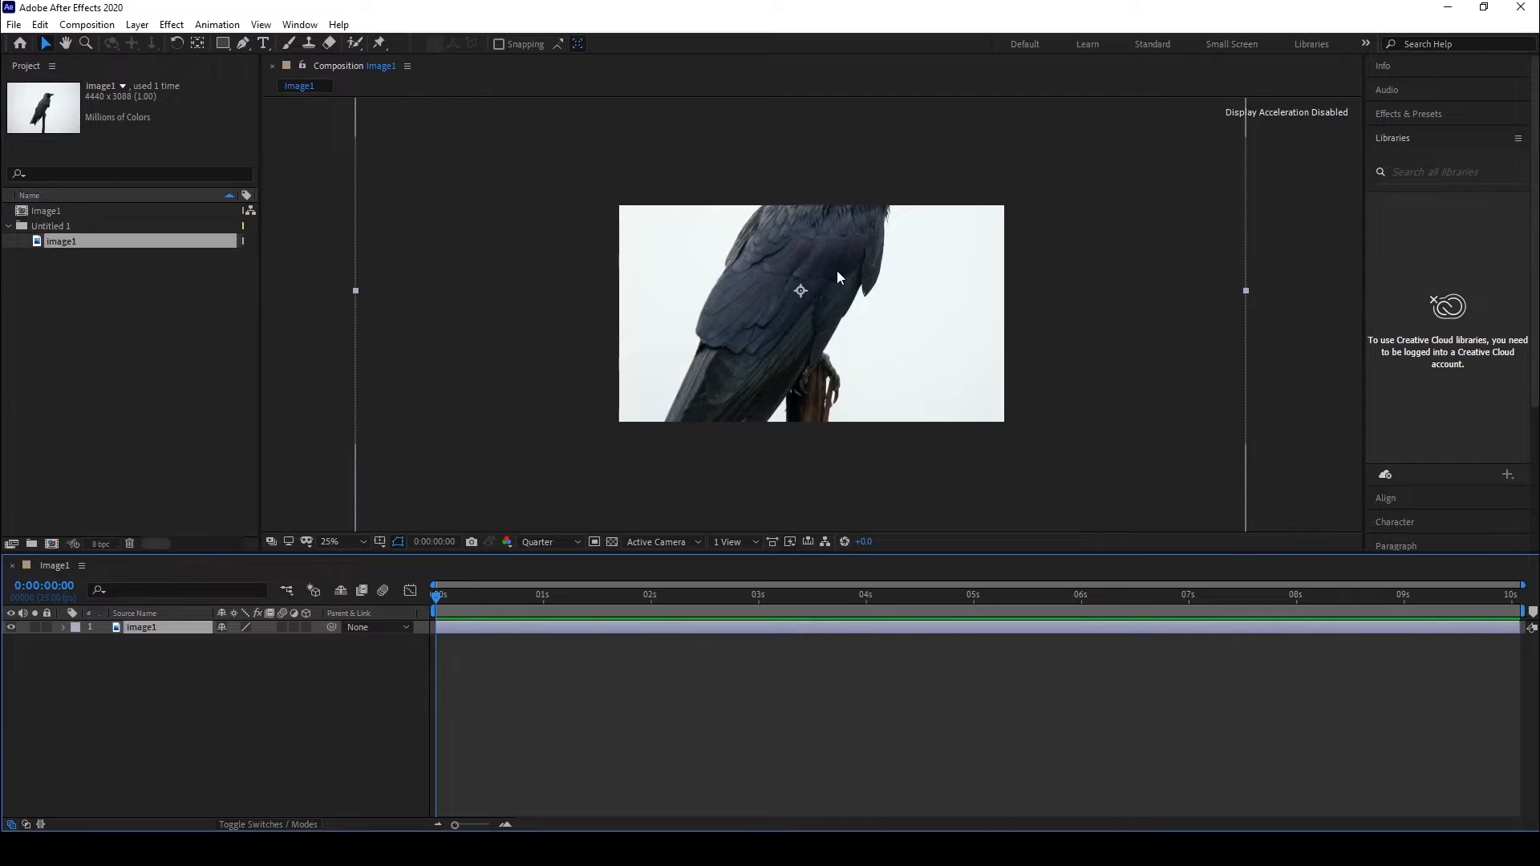
# Scale the image1 layer to 46% and move it down slightly so the whole crow fits the frame.
pyautogui.click(180, 675)
pyautogui.click(178, 630)
pyautogui.press('s')
pyautogui.moveTo(243, 642); pyautogui.dragTo(200, 642)
pyautogui.moveTo(798, 373); pyautogui.dragTo(805, 396)
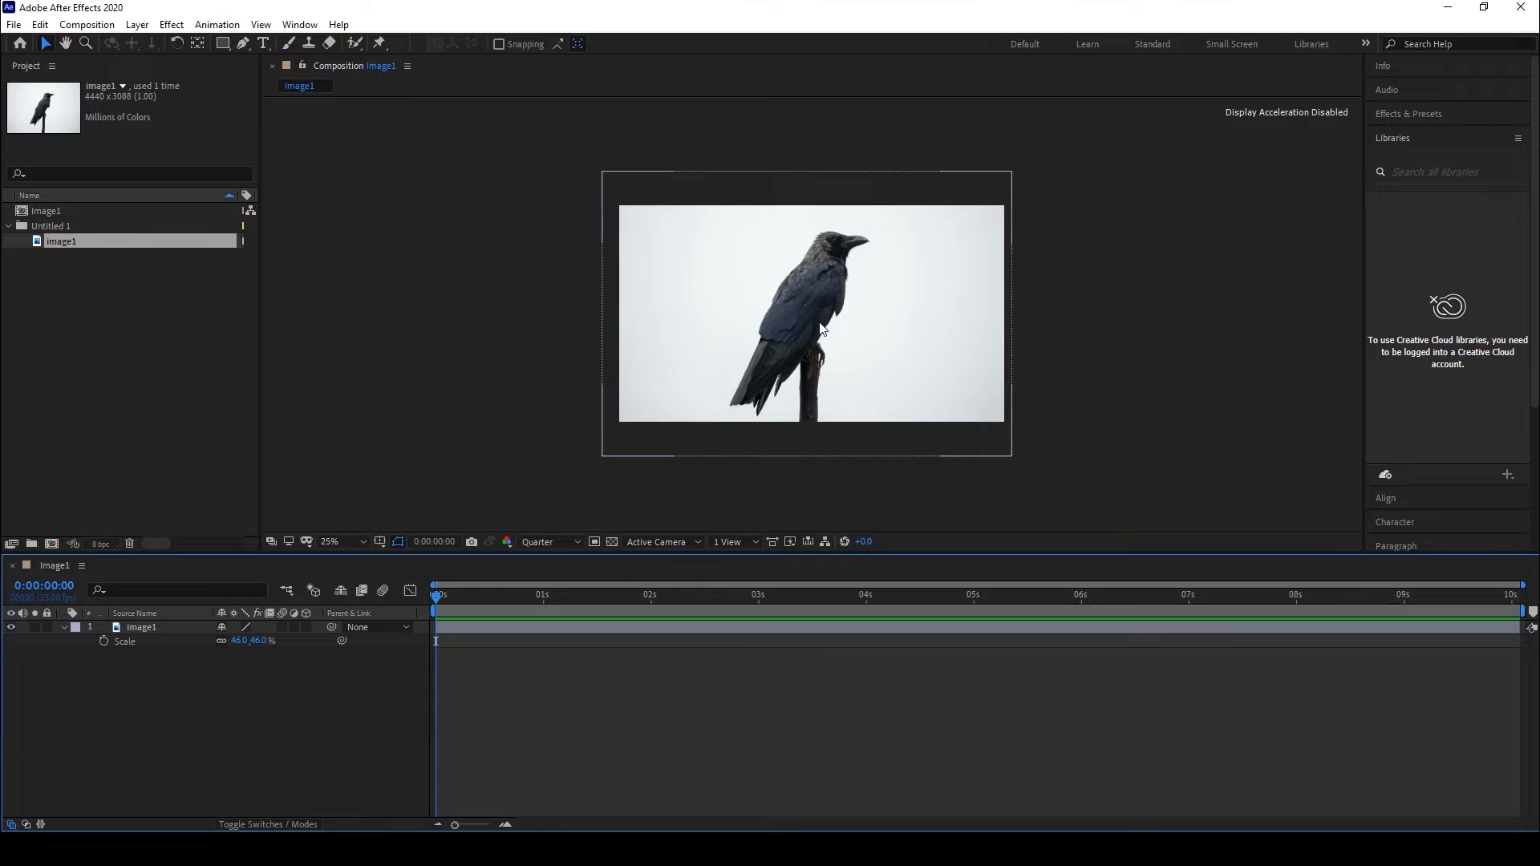
pyautogui.click(158, 627)
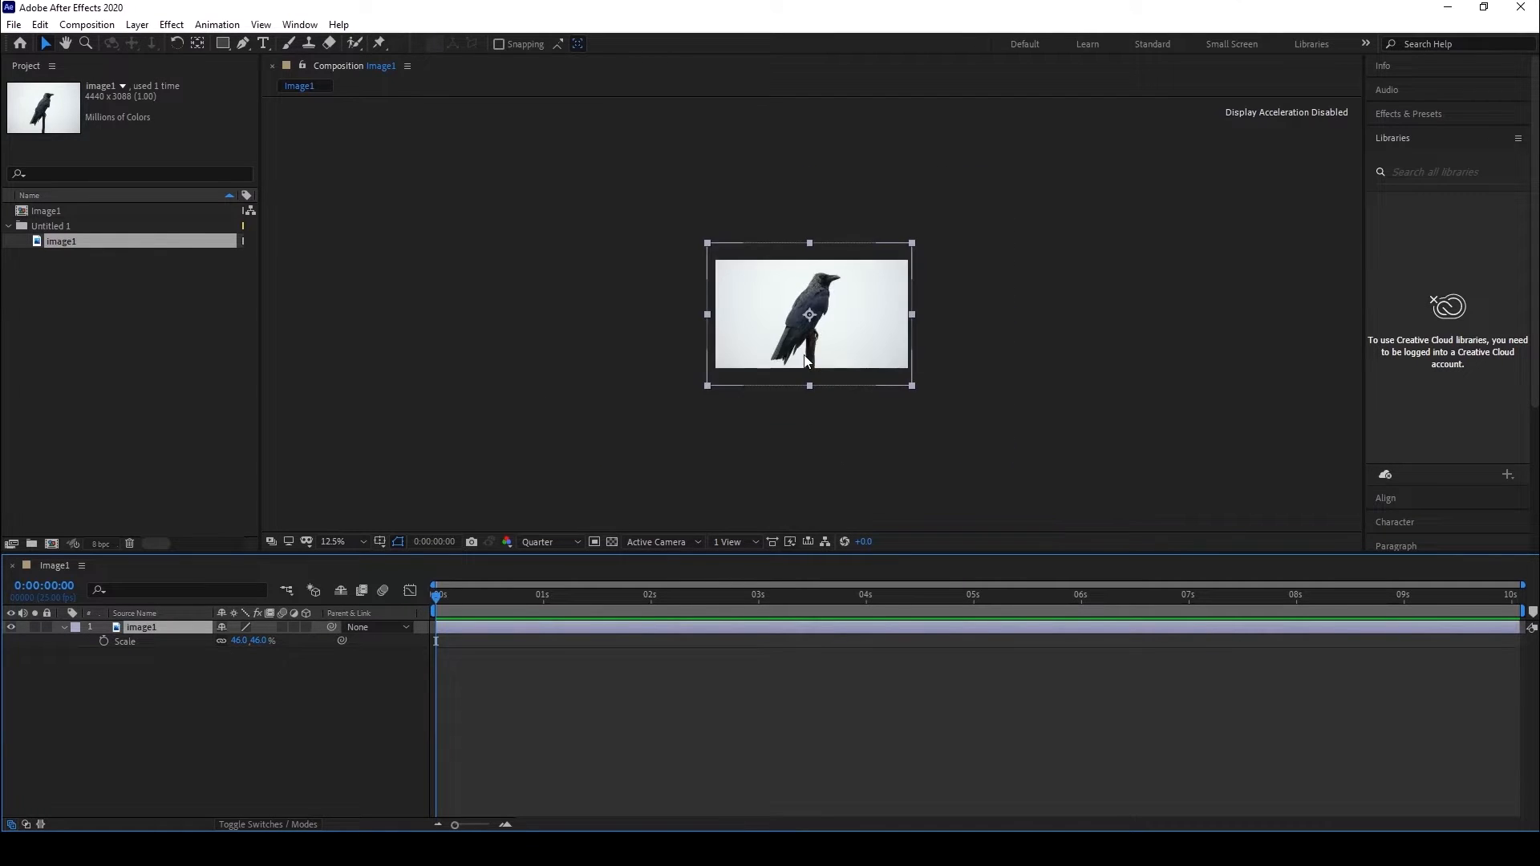
pyautogui.press('.')
pyautogui.press('.')
pyautogui.press(',')
pyautogui.press(',')
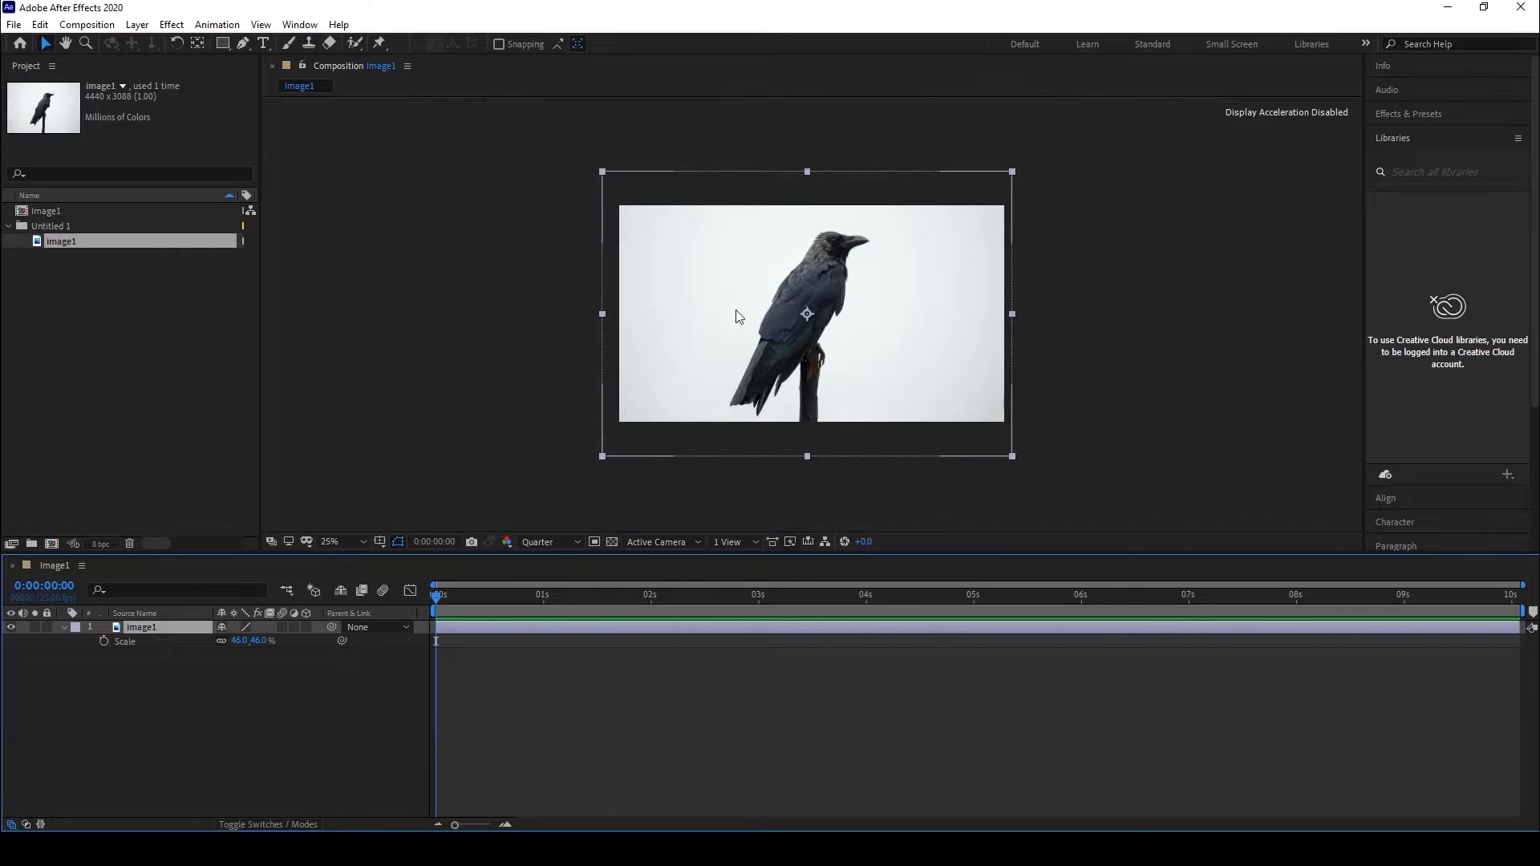
pyautogui.press('.')
pyautogui.press('.')
pyautogui.press(',')
pyautogui.press(',')
# Activate the Roto Brush tool and open the image1 layer in its own layer view.
pyautogui.click(357, 45)
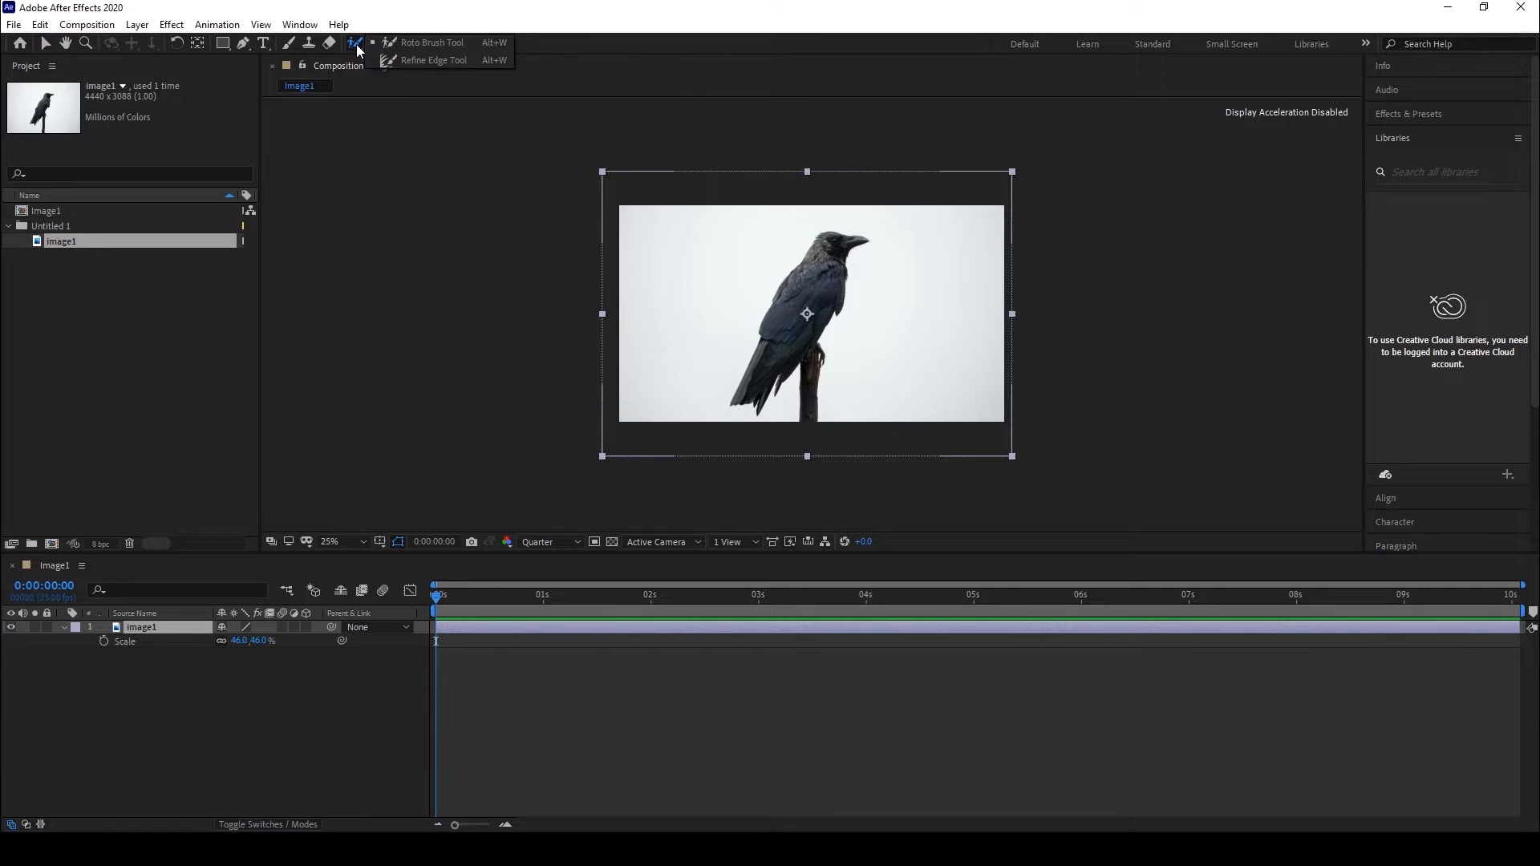
pyautogui.click(402, 45)
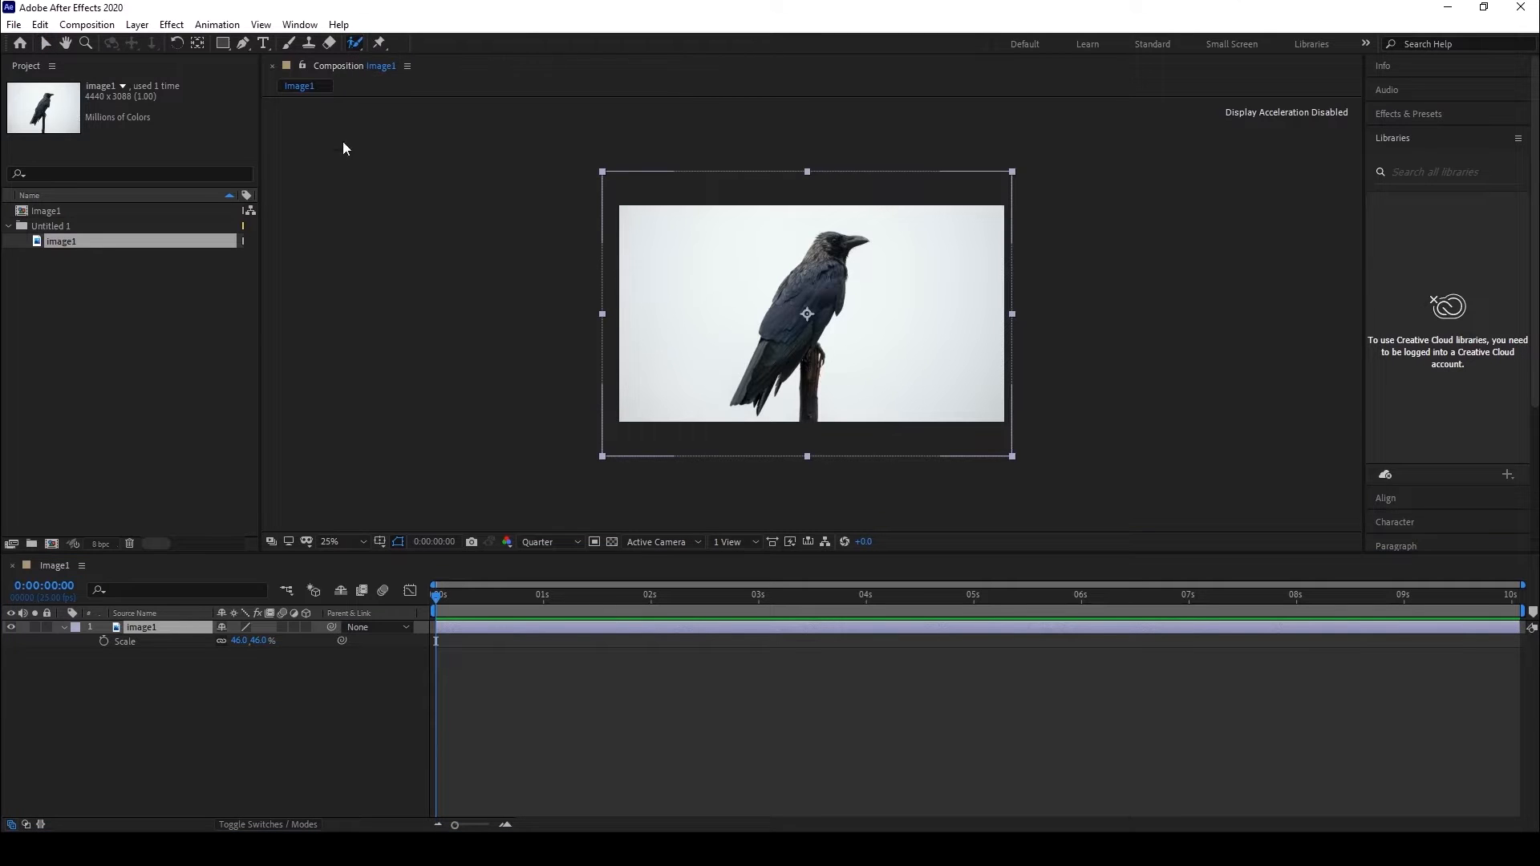
pyautogui.doubleClick(181, 627)
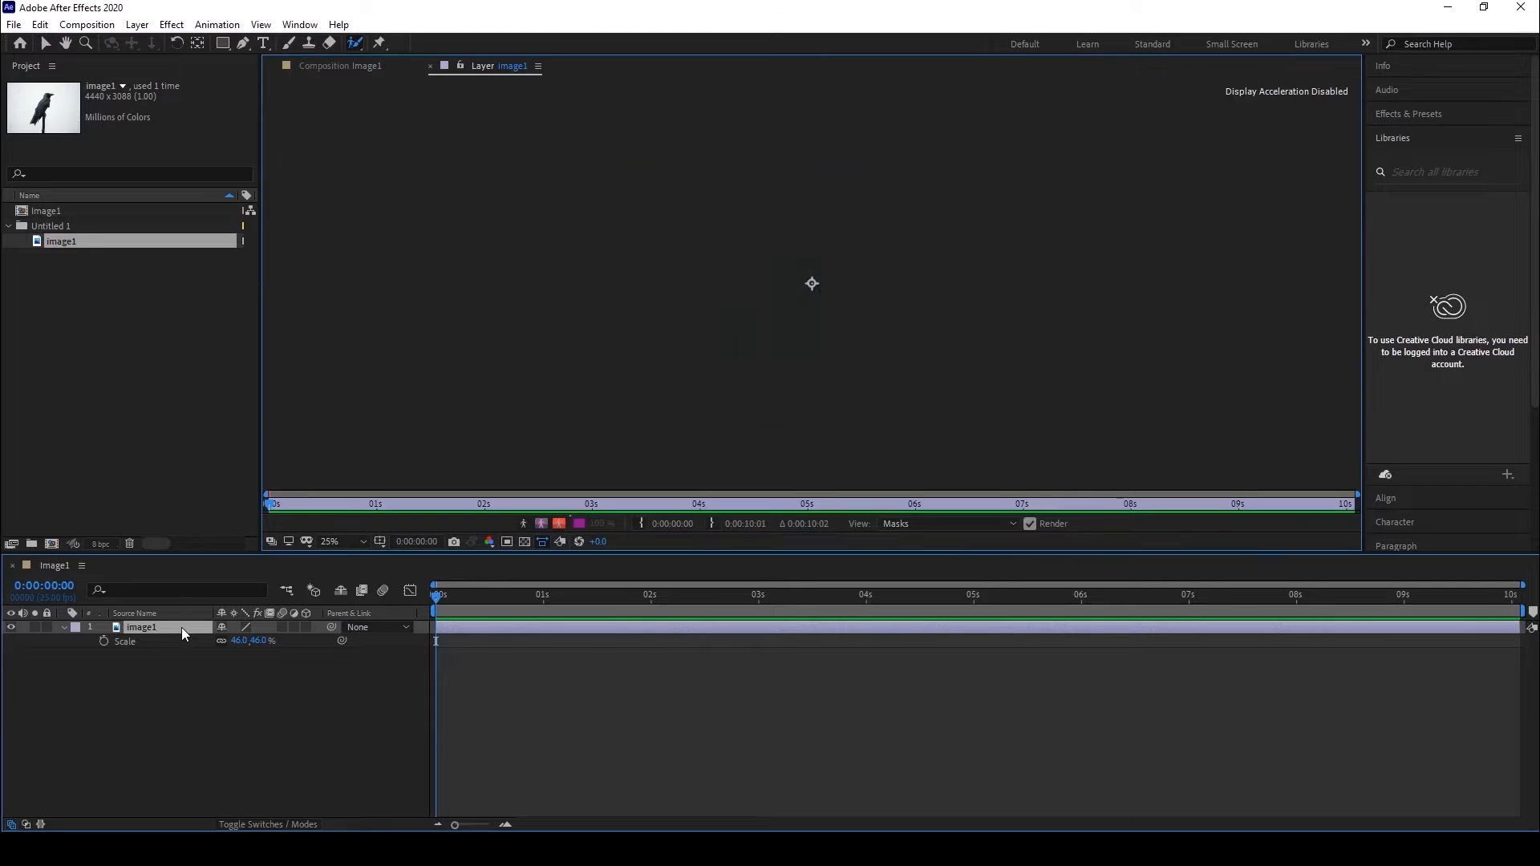
# Enlarge the Roto Brush tip to suit the width of the crow's body.
pyautogui.scroll(2, 753, 288)
pyautogui.scroll(-3, 770, 264)
pyautogui.scroll(3, 762, 333)
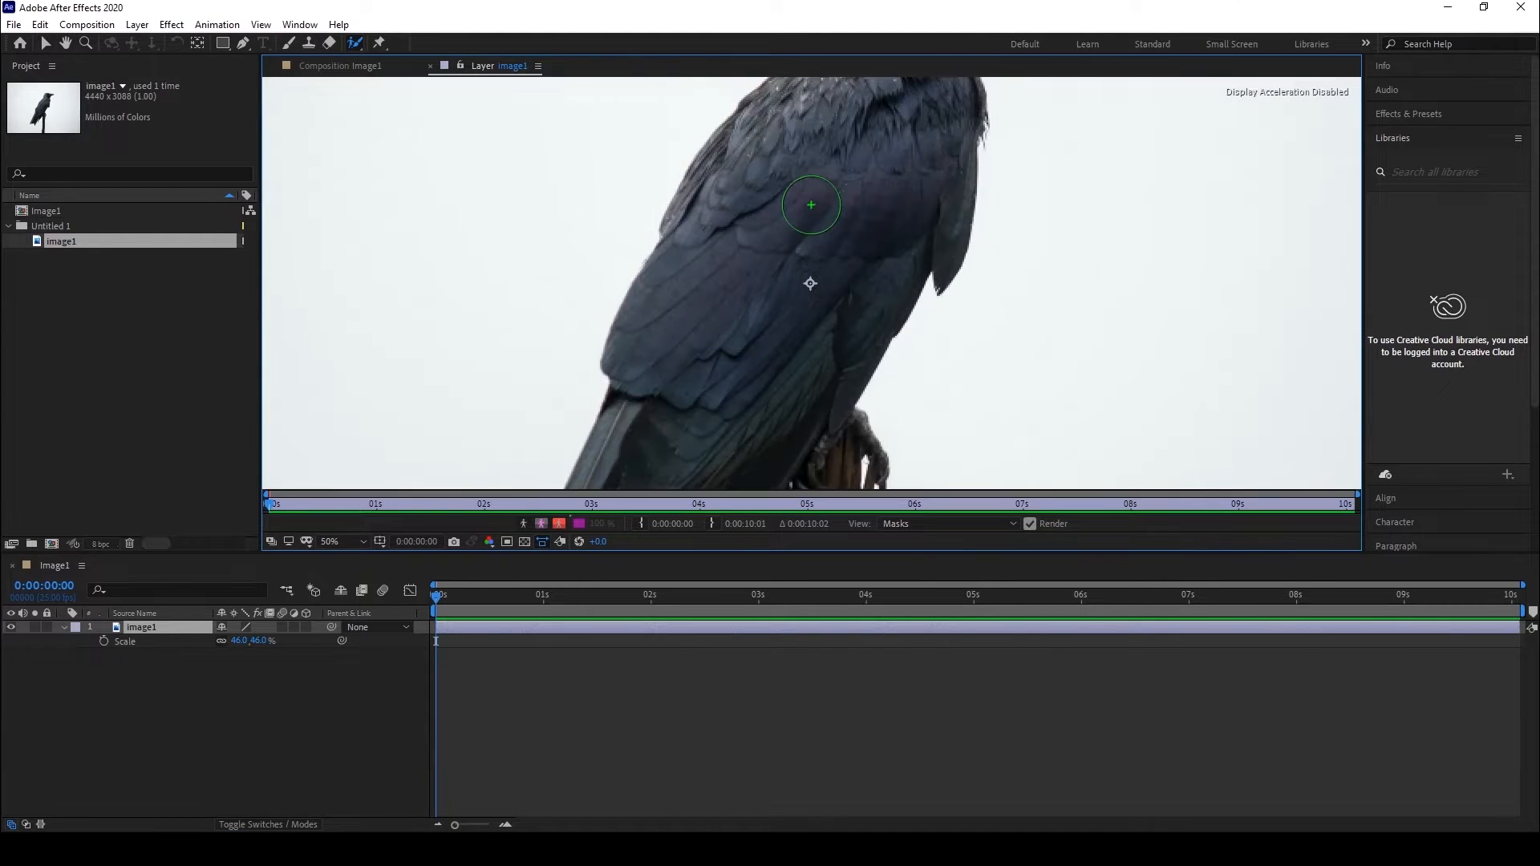
pyautogui.scroll(-1, 804, 244)
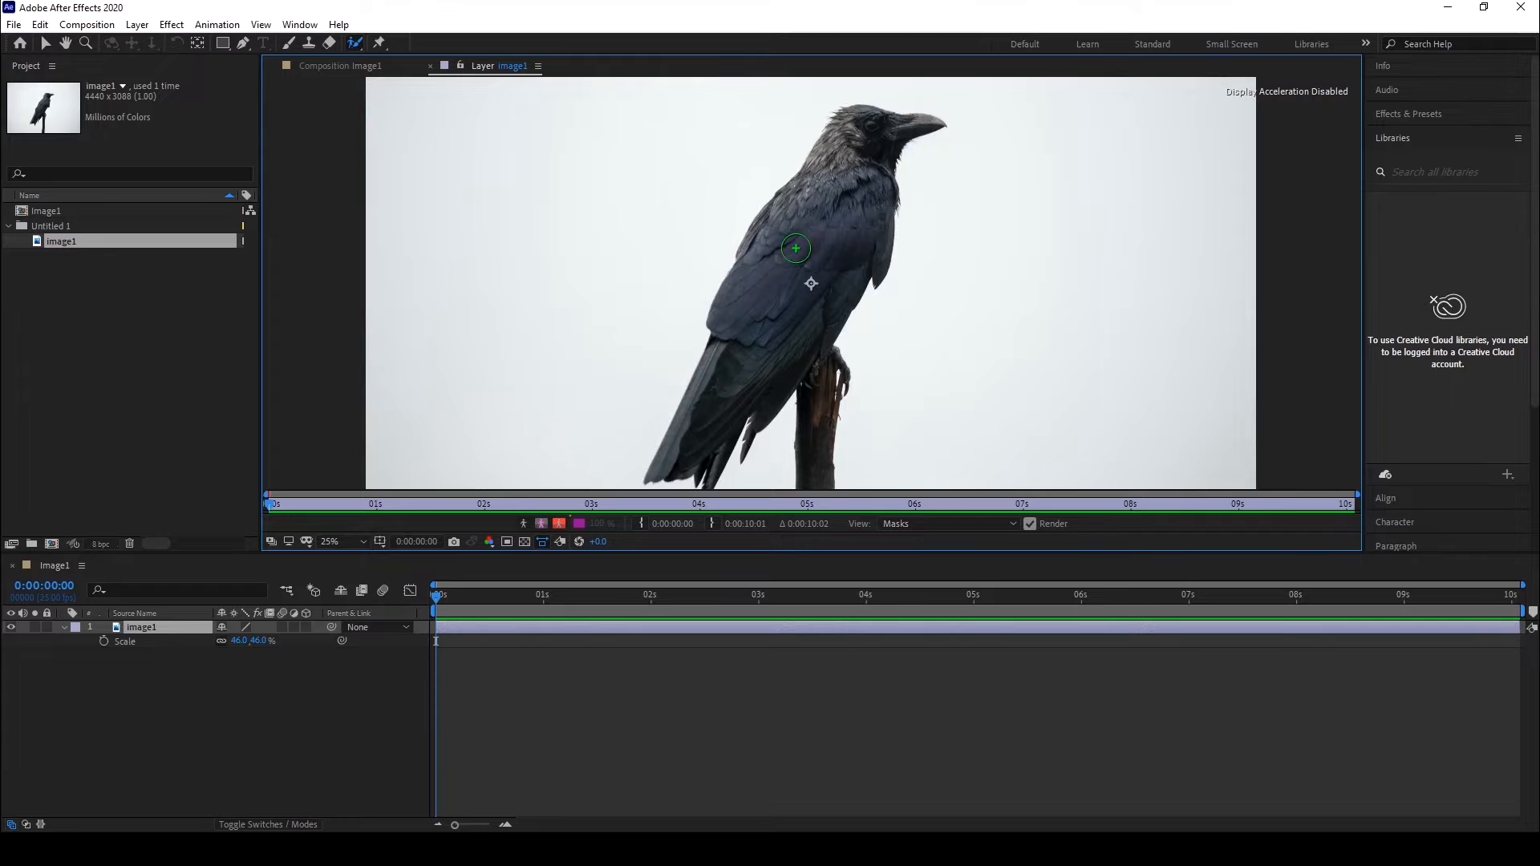
pyautogui.moveTo(795, 248)
pyautogui.keyDown('ctrl'); pyautogui.mouseDown()
pyautogui.moveTo(829, 249)
pyautogui.moveTo(804, 247)
pyautogui.mouseUp(); pyautogui.keyUp('ctrl')
pyautogui.keyDown('ctrl'); pyautogui.moveTo(803, 246); pyautogui.dragTo(804, 246); pyautogui.keyUp('ctrl')
pyautogui.keyDown('ctrl'); pyautogui.moveTo(804, 246); pyautogui.dragTo(823, 245); pyautogui.keyUp('ctrl')
# Paint a foreground Roto Brush stroke from the crow's tail up to its upper body.
pyautogui.scroll(-1, 820, 248)
pyautogui.scroll(1, 818, 273)
pyautogui.scroll(-1, 814, 273)
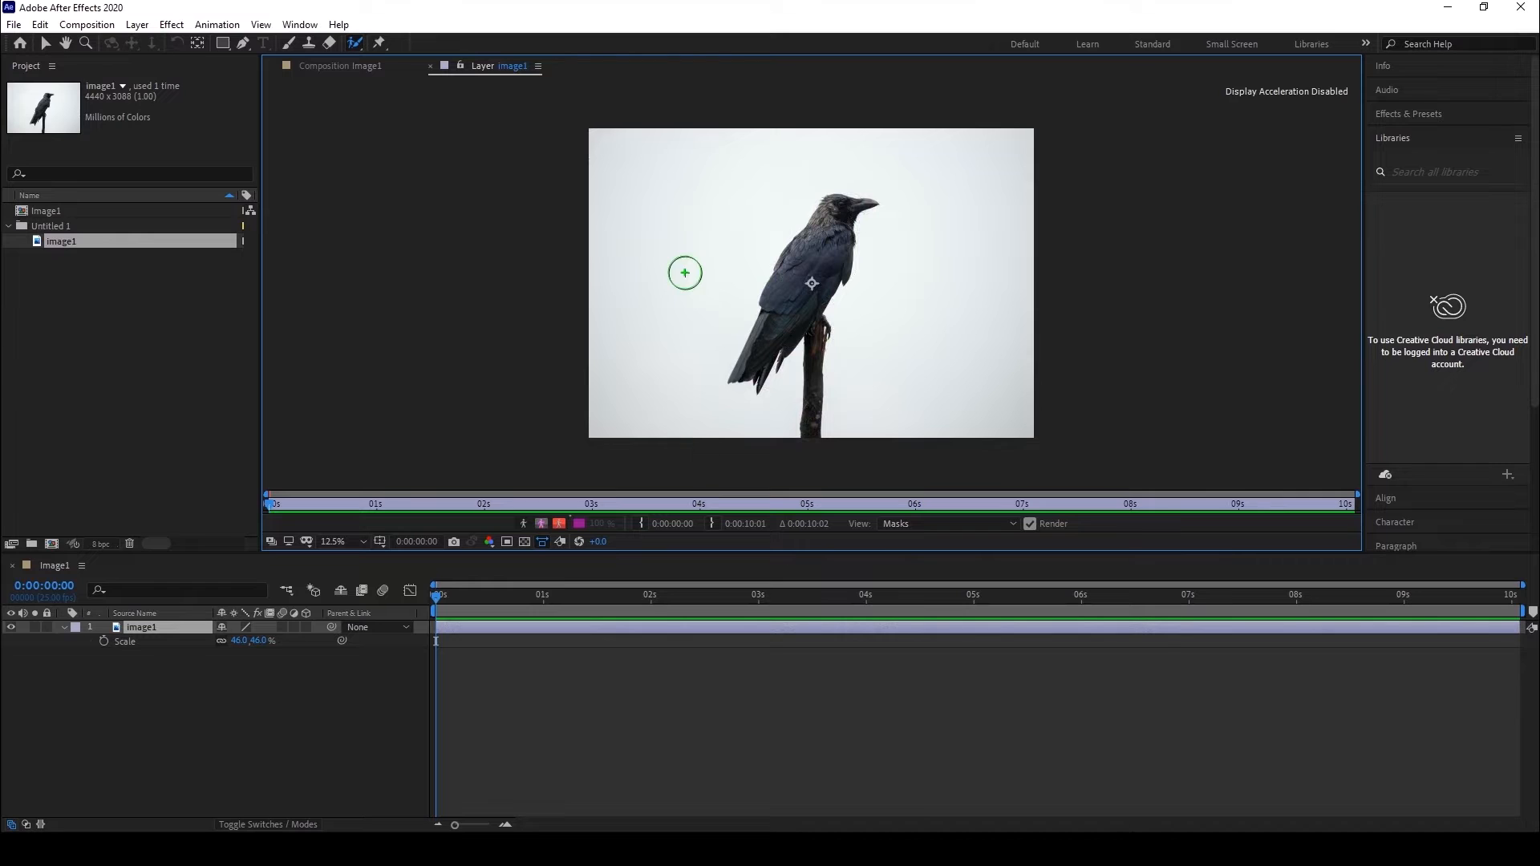
pyautogui.scroll(1, 813, 302)
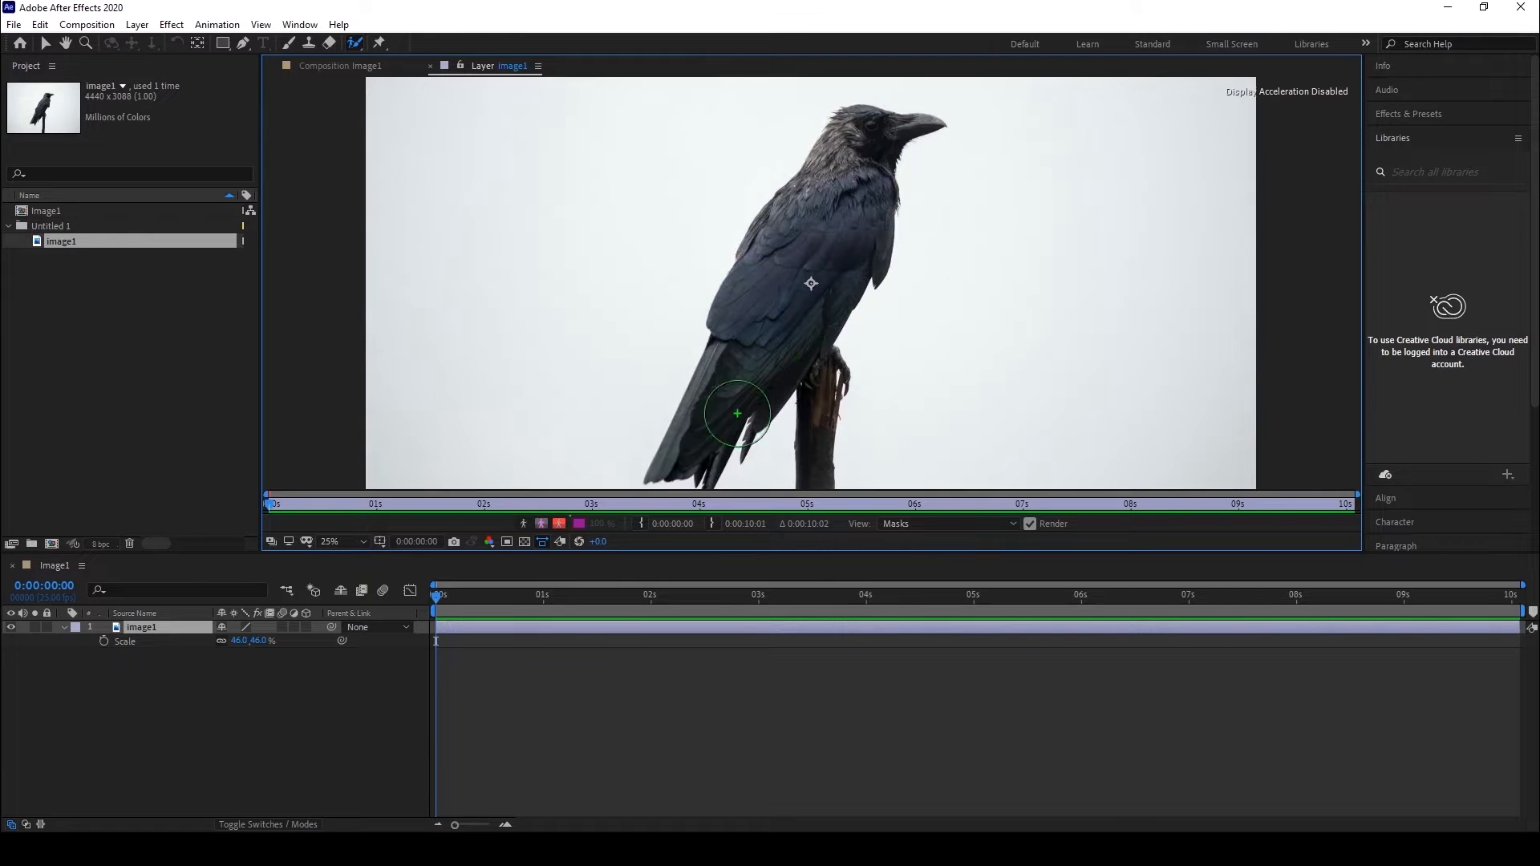
pyautogui.press(',')
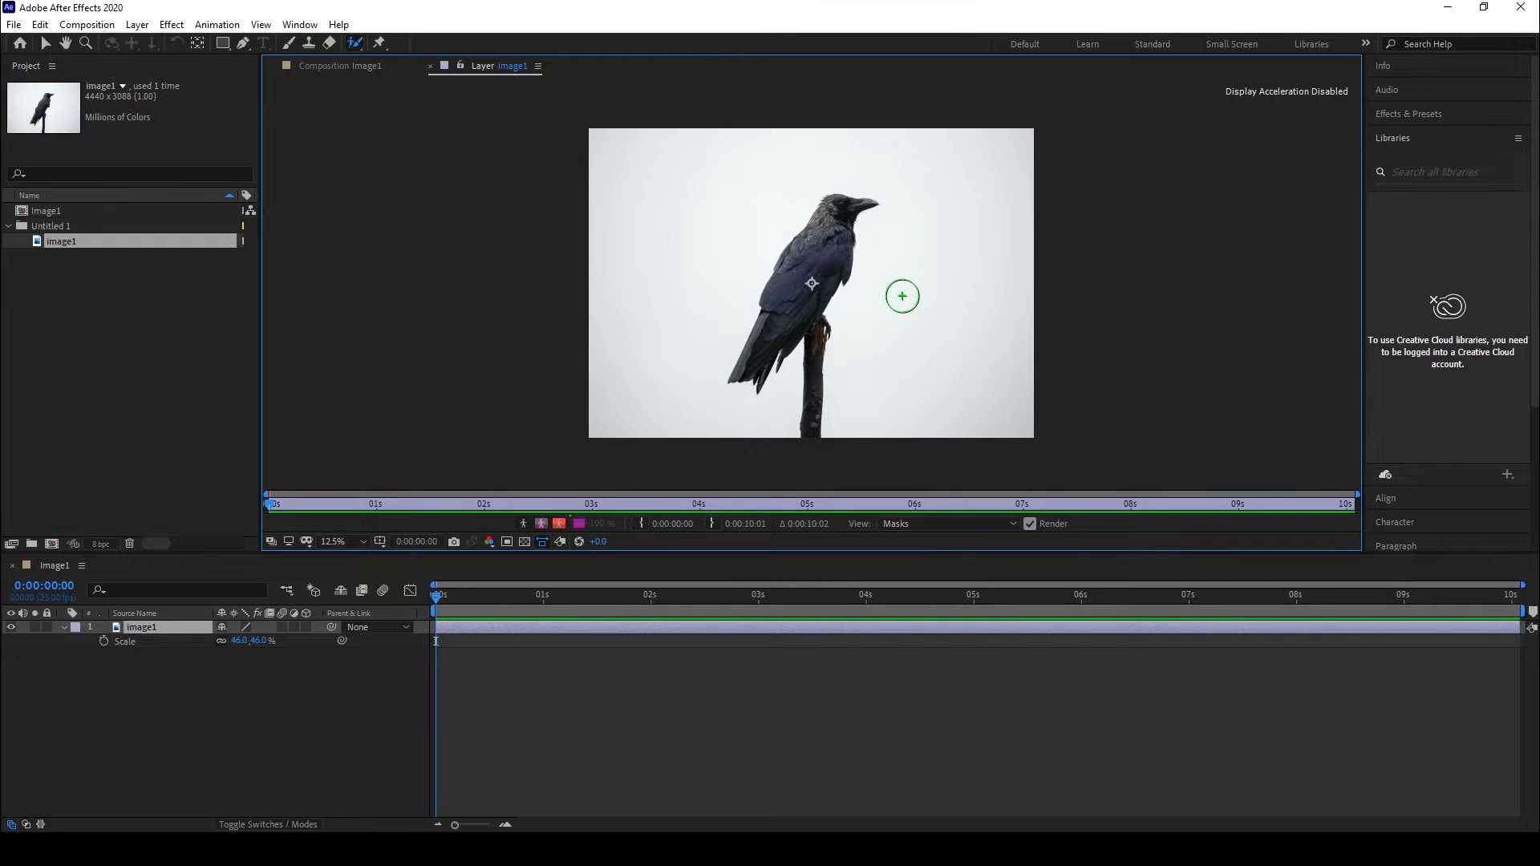
pyautogui.press('.')
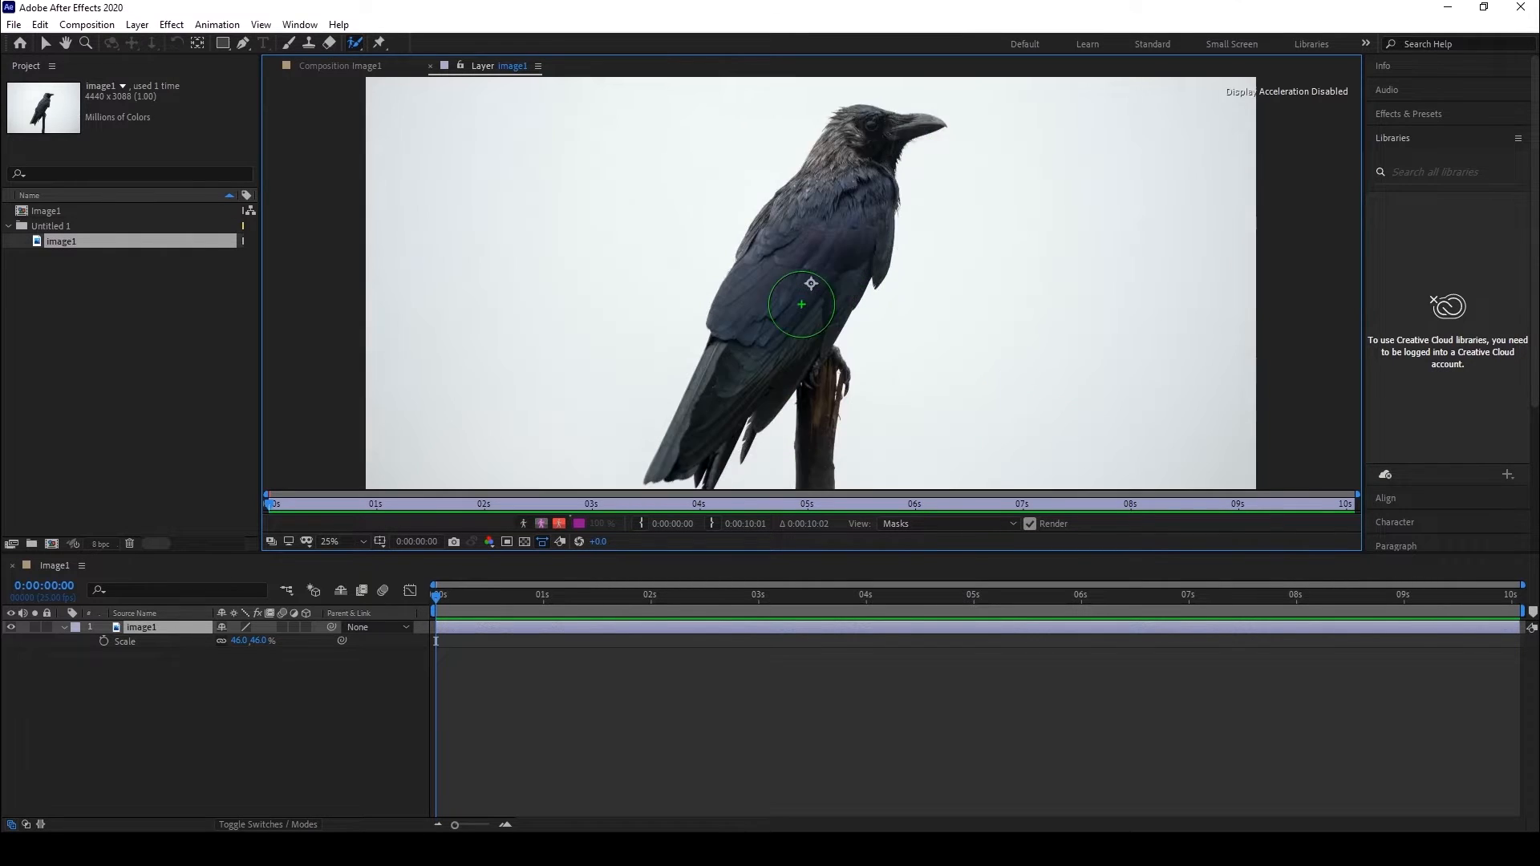
pyautogui.moveTo(741, 393)
pyautogui.mouseDown()
pyautogui.moveTo(748, 343)
pyautogui.moveTo(779, 316)
pyautogui.moveTo(806, 237)
pyautogui.mouseUp()
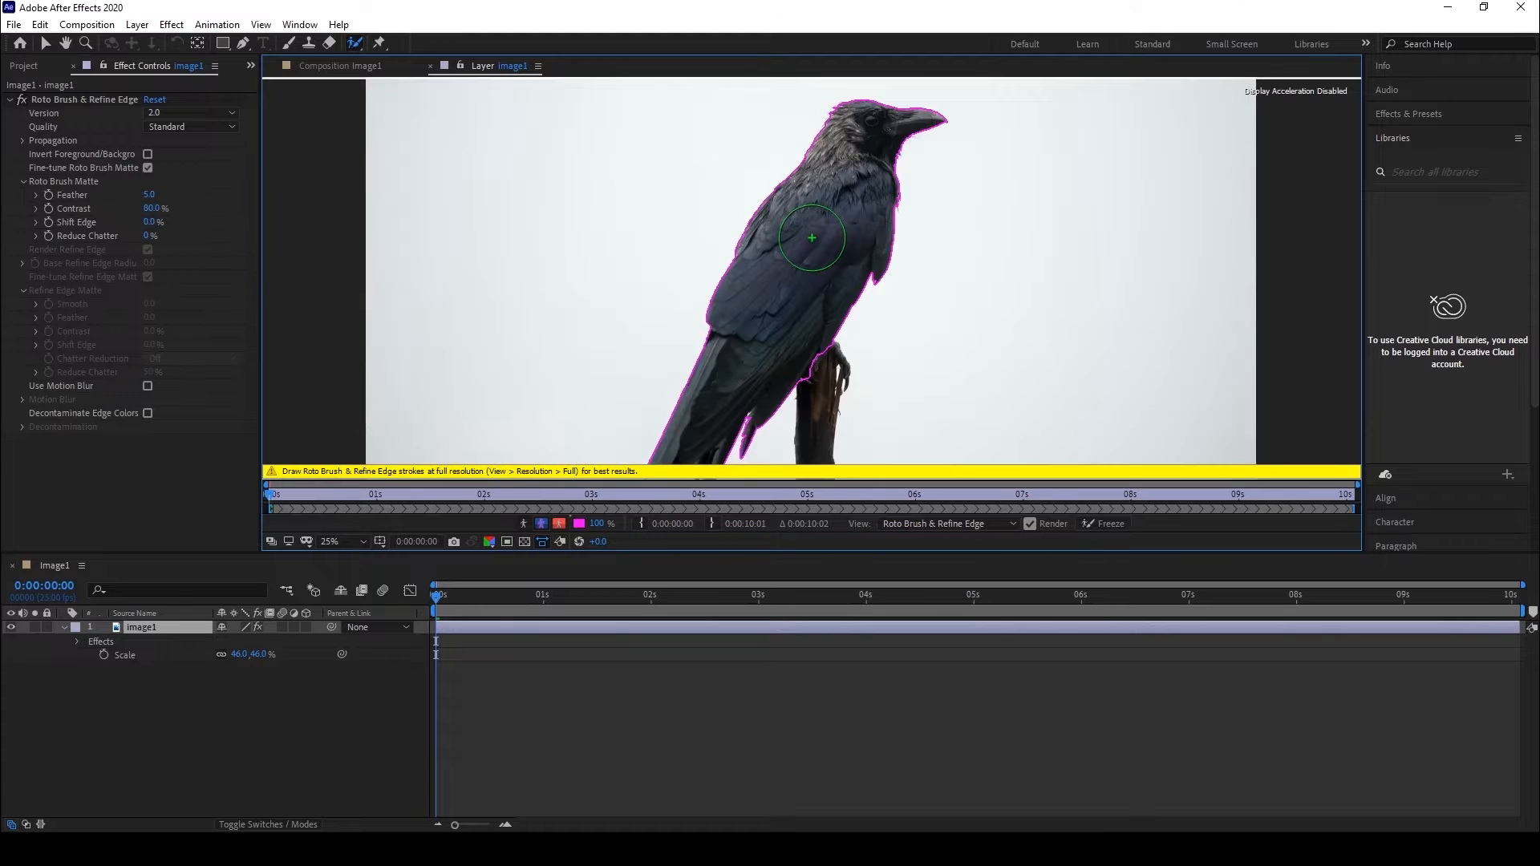
# Reduce the Roto Brush tip to fit the wooden post below the crow.
pyautogui.press(',')
pyautogui.press('.')
pyautogui.moveTo(822, 398); pyautogui.dragTo(845, 237)
pyautogui.hotkey('alt', 'w')
pyautogui.moveTo(845, 303); pyautogui.dragTo(845, 261)
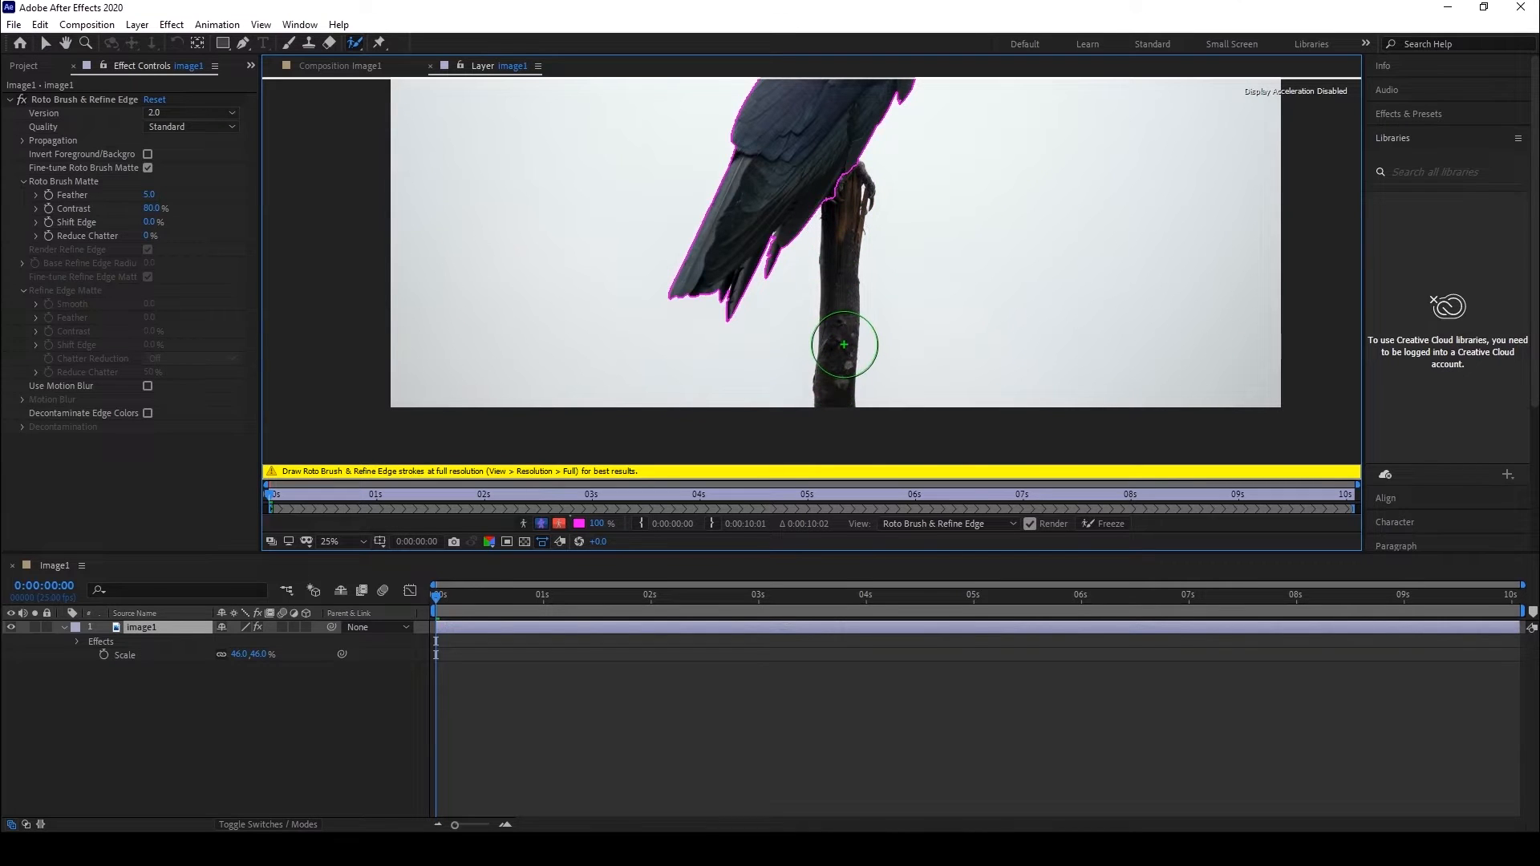
pyautogui.moveTo(841, 327); pyautogui.dragTo(826, 327)
# Paint a foreground stroke up the wooden post, undo it and repaint it closer to the post's centre.
pyautogui.moveTo(834, 391); pyautogui.dragTo(844, 192)
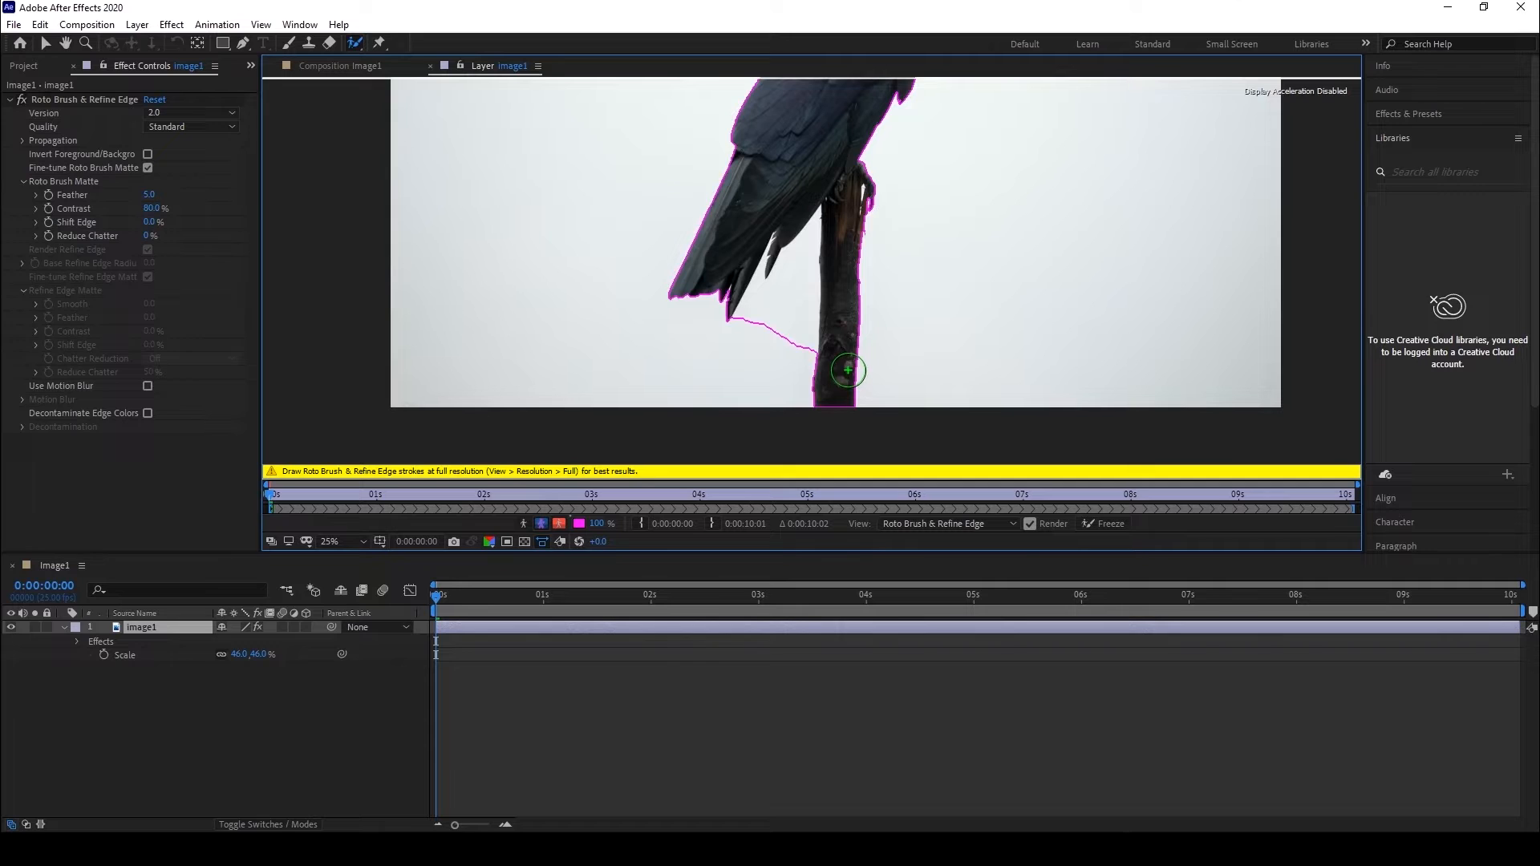
pyautogui.hotkey('ctrl', 'z')
pyautogui.moveTo(840, 391); pyautogui.dragTo(842, 223)
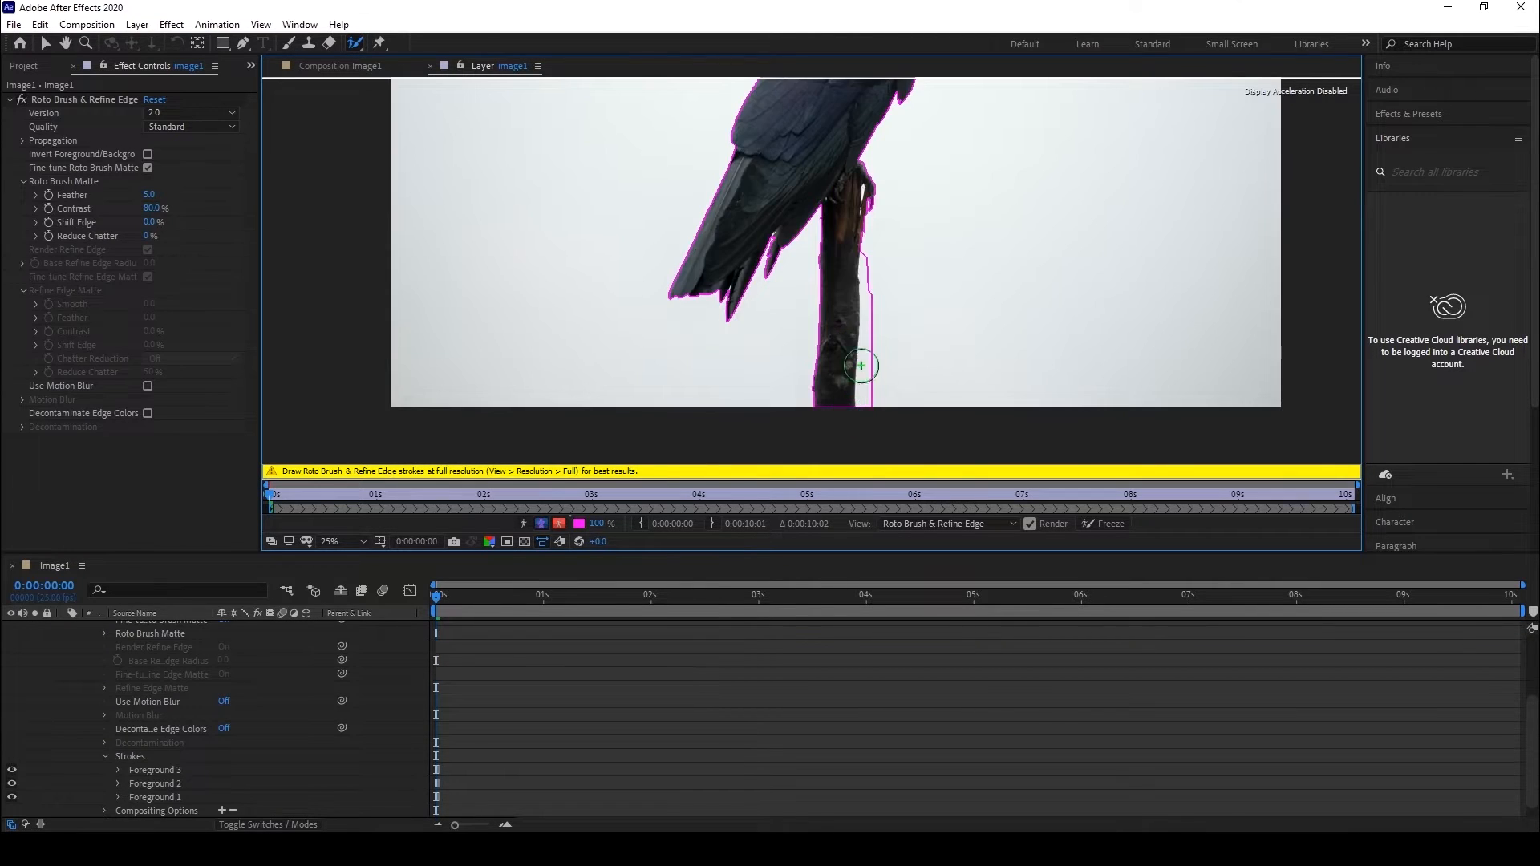
# Return to the composition and examine the cut-out's edges around the tail and post, briefly toggling the transparency grid.
pyautogui.scroll(-1, 852, 340)
pyautogui.scroll(1, 851, 355)
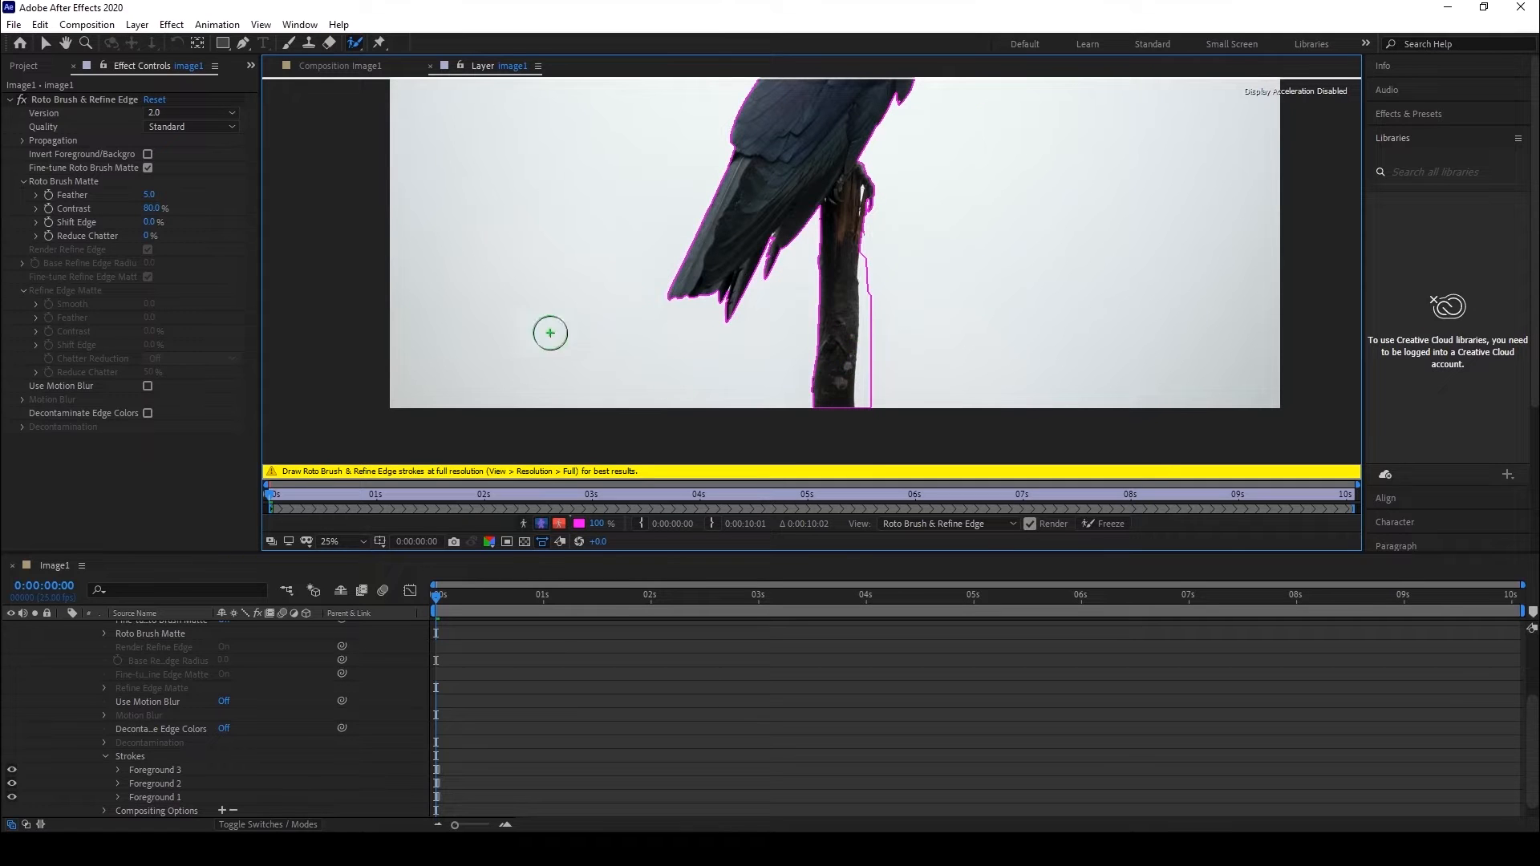
pyautogui.click(336, 69)
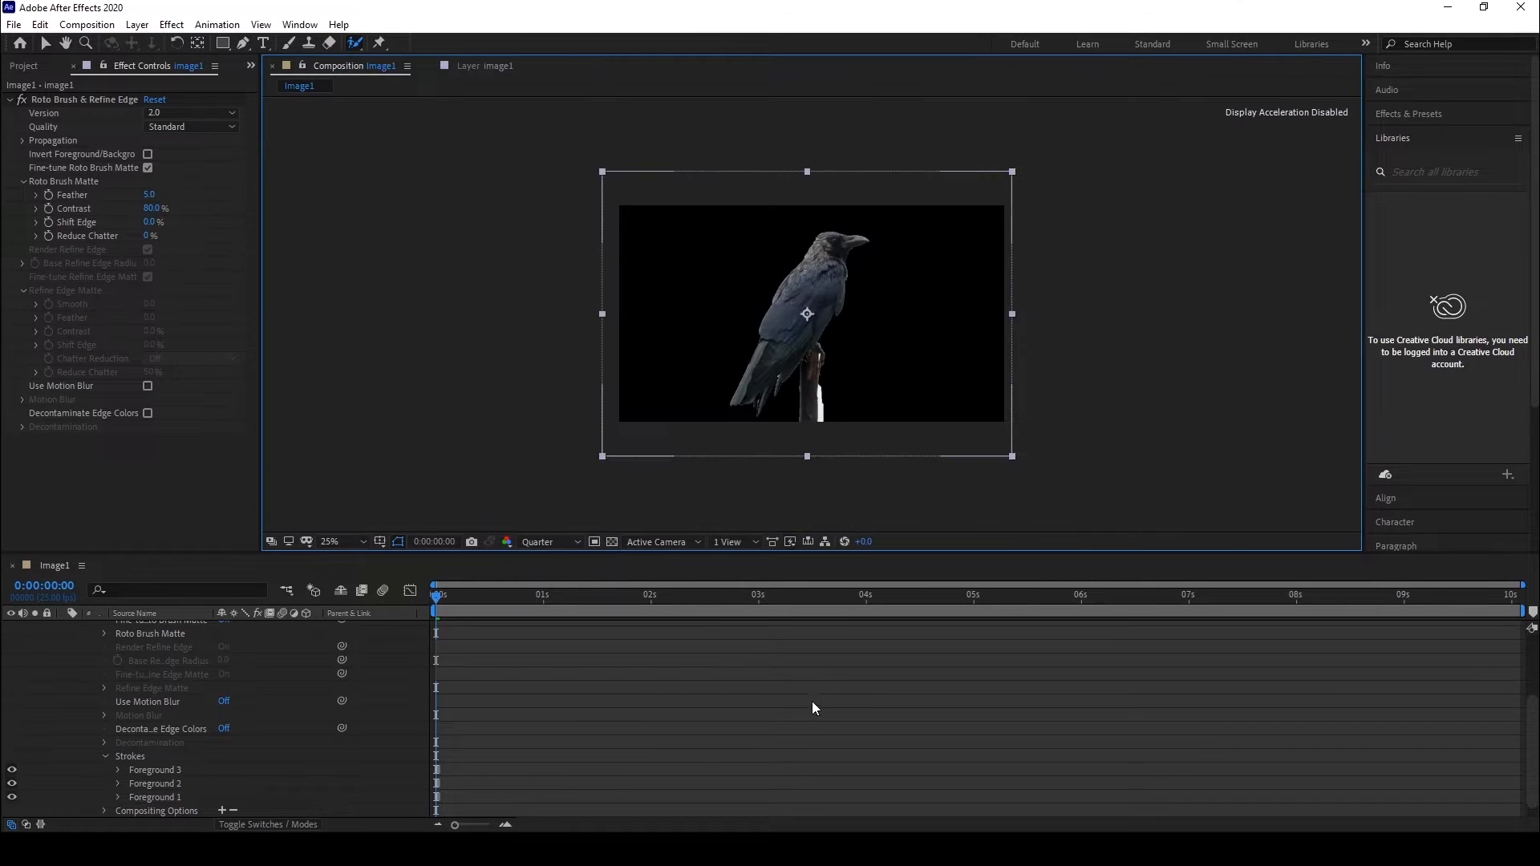
pyautogui.scroll(2, 881, 297)
pyautogui.scroll(-2, 874, 292)
pyautogui.click(612, 541)
pyautogui.click(612, 541)
pyautogui.scroll(-1, 799, 366)
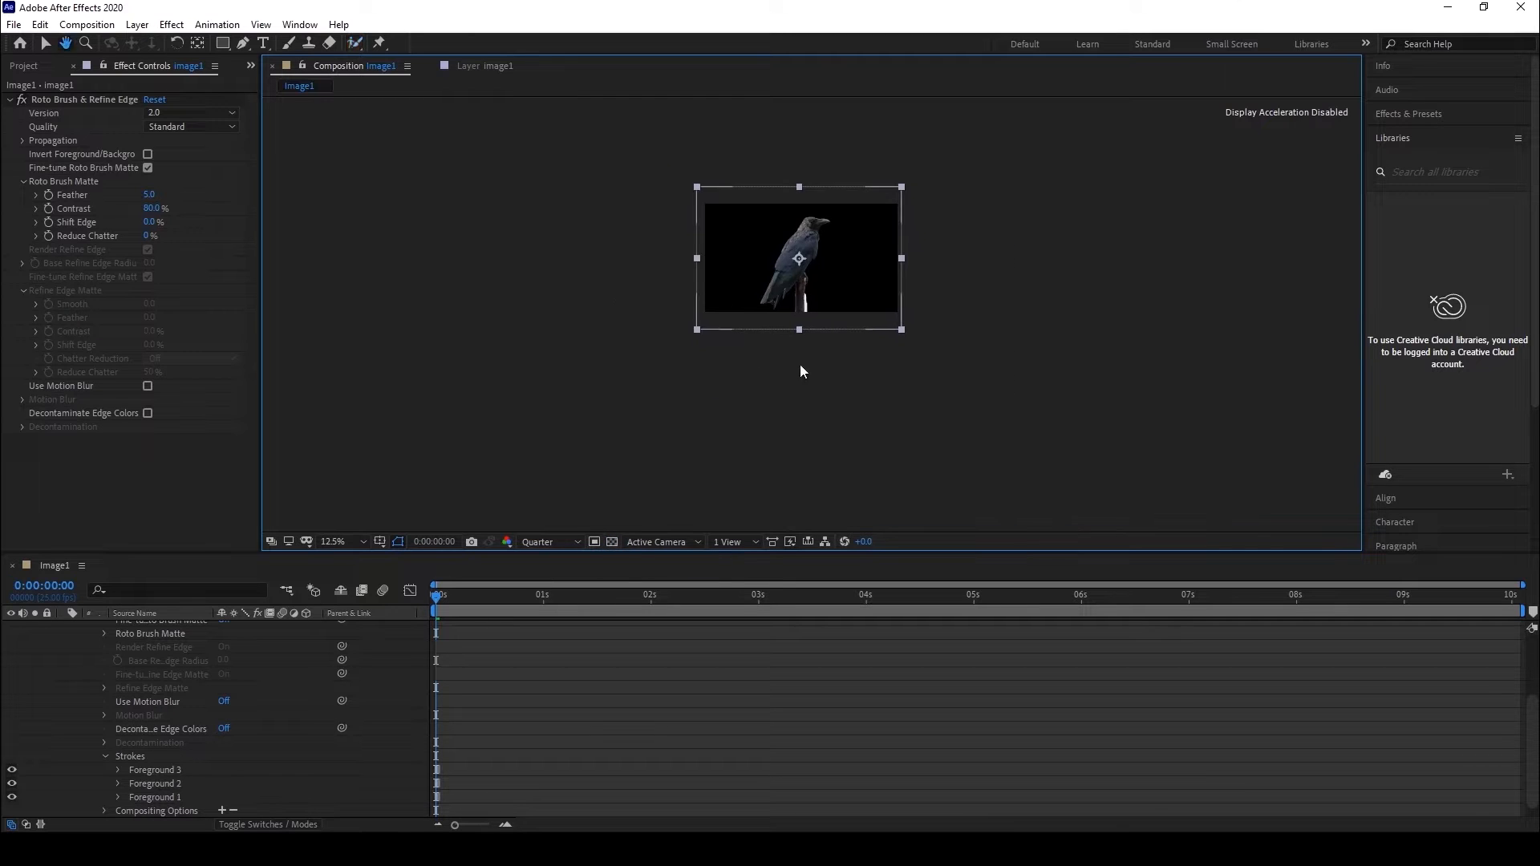
pyautogui.scroll(6, 800, 367)
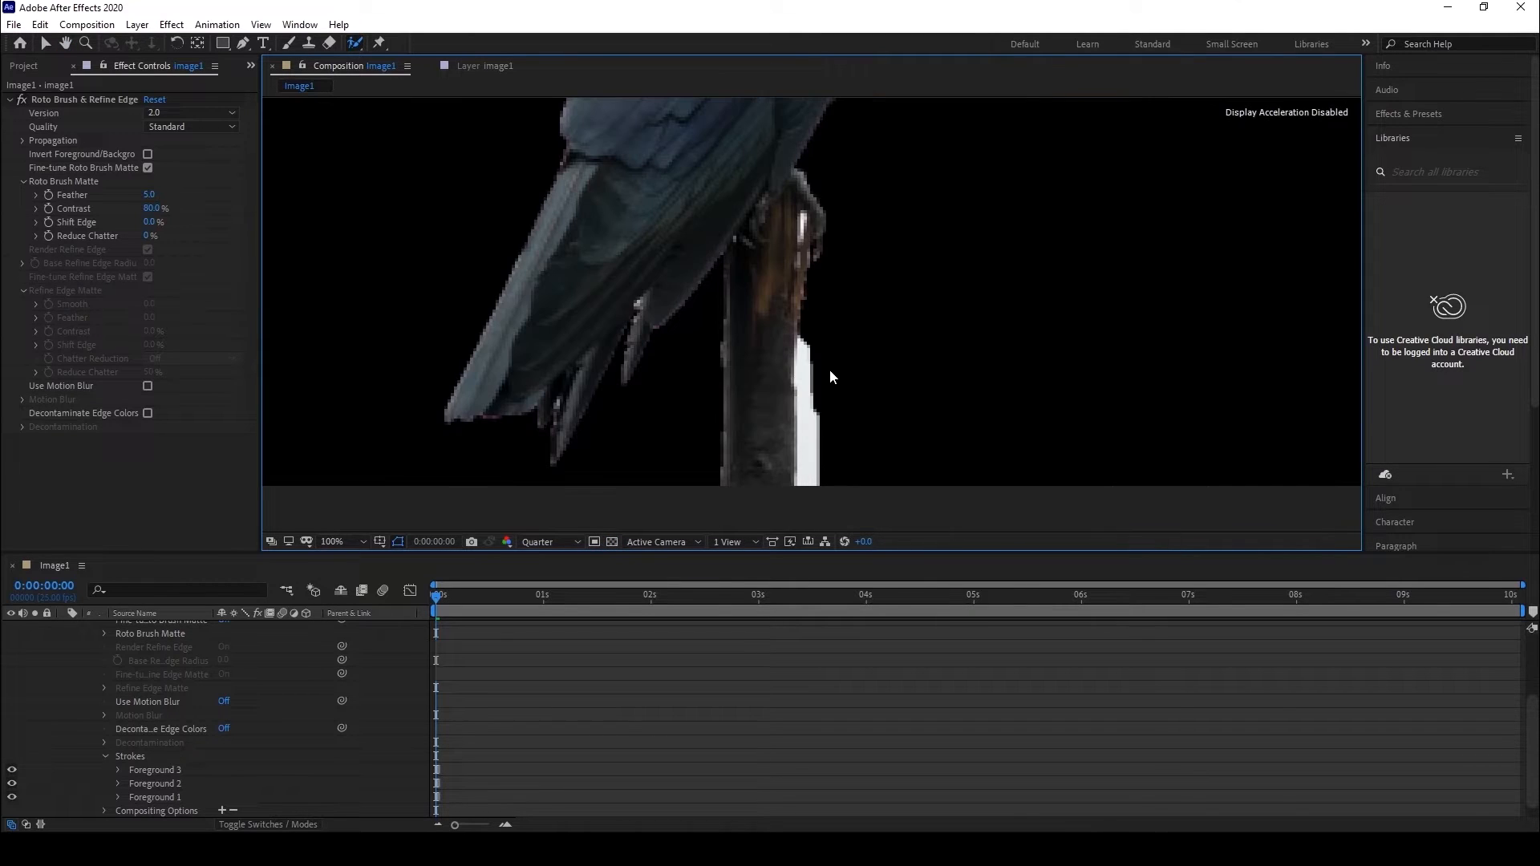
pyautogui.scroll(3, 166, 642)
# Apply the Color Range keying effect to the image1 layer and sample the white strip beside the post to key it out.
pyautogui.click(148, 629)
pyautogui.click(64, 628)
pyautogui.click(64, 627)
pyautogui.moveTo(672, 441)
pyautogui.mouseDown()
pyautogui.moveTo(635, 392)
pyautogui.moveTo(718, 374)
pyautogui.mouseUp()
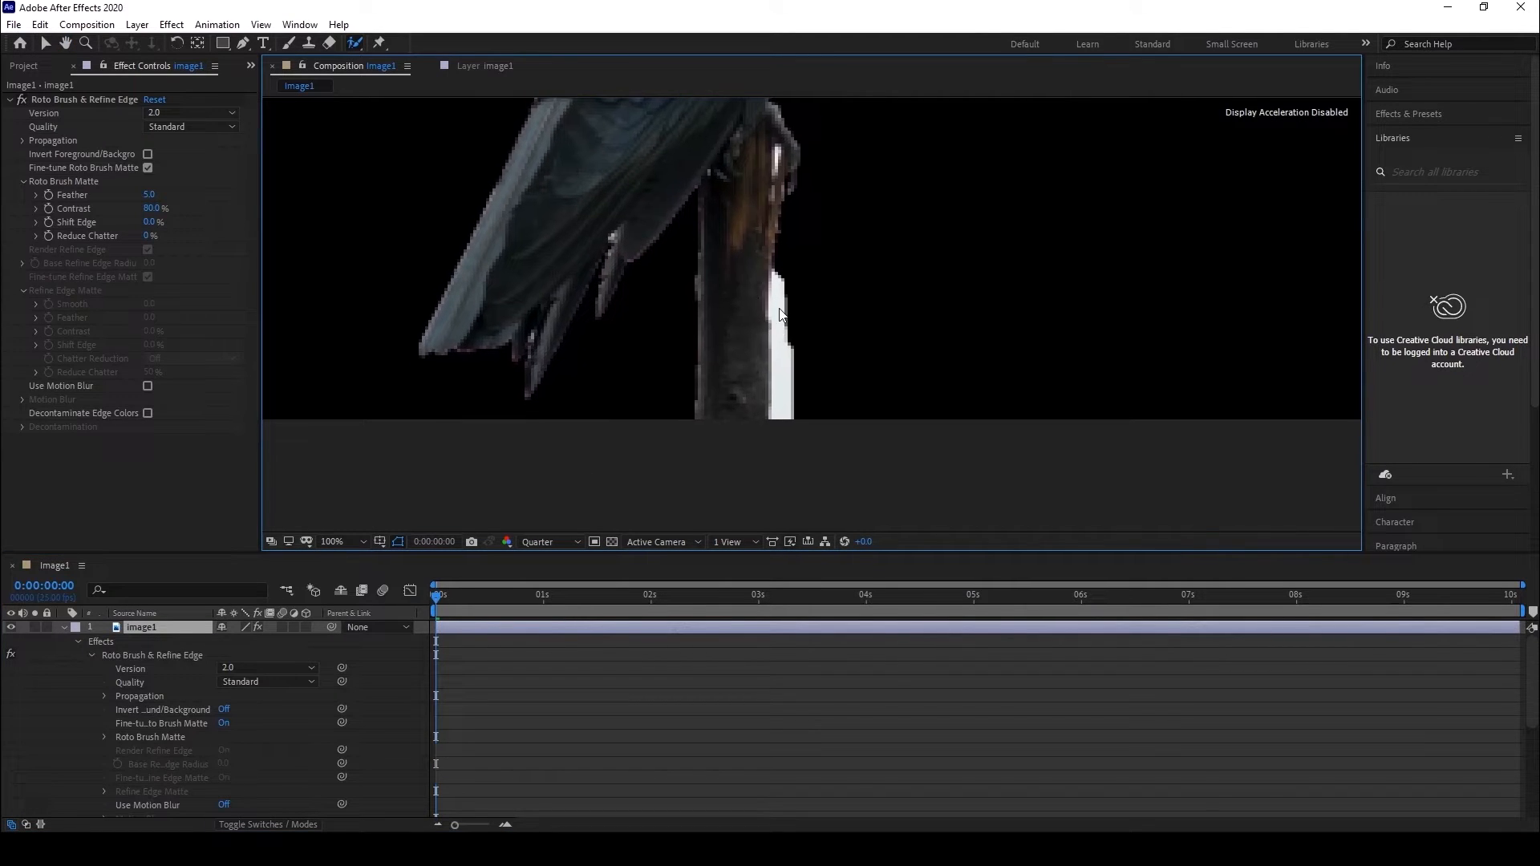
pyautogui.click(172, 24)
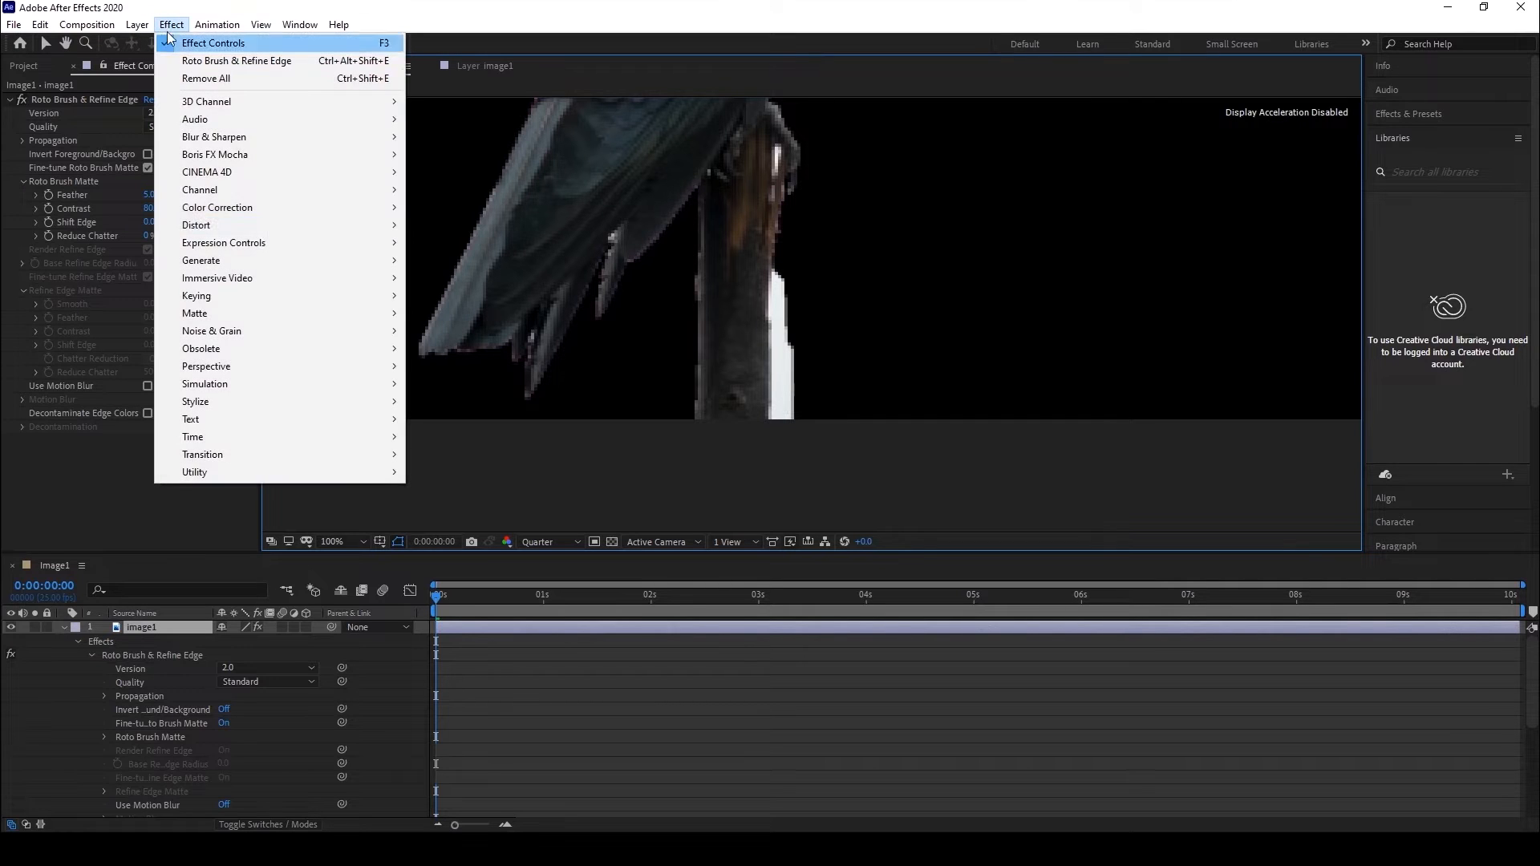
pyautogui.moveTo(216, 298)
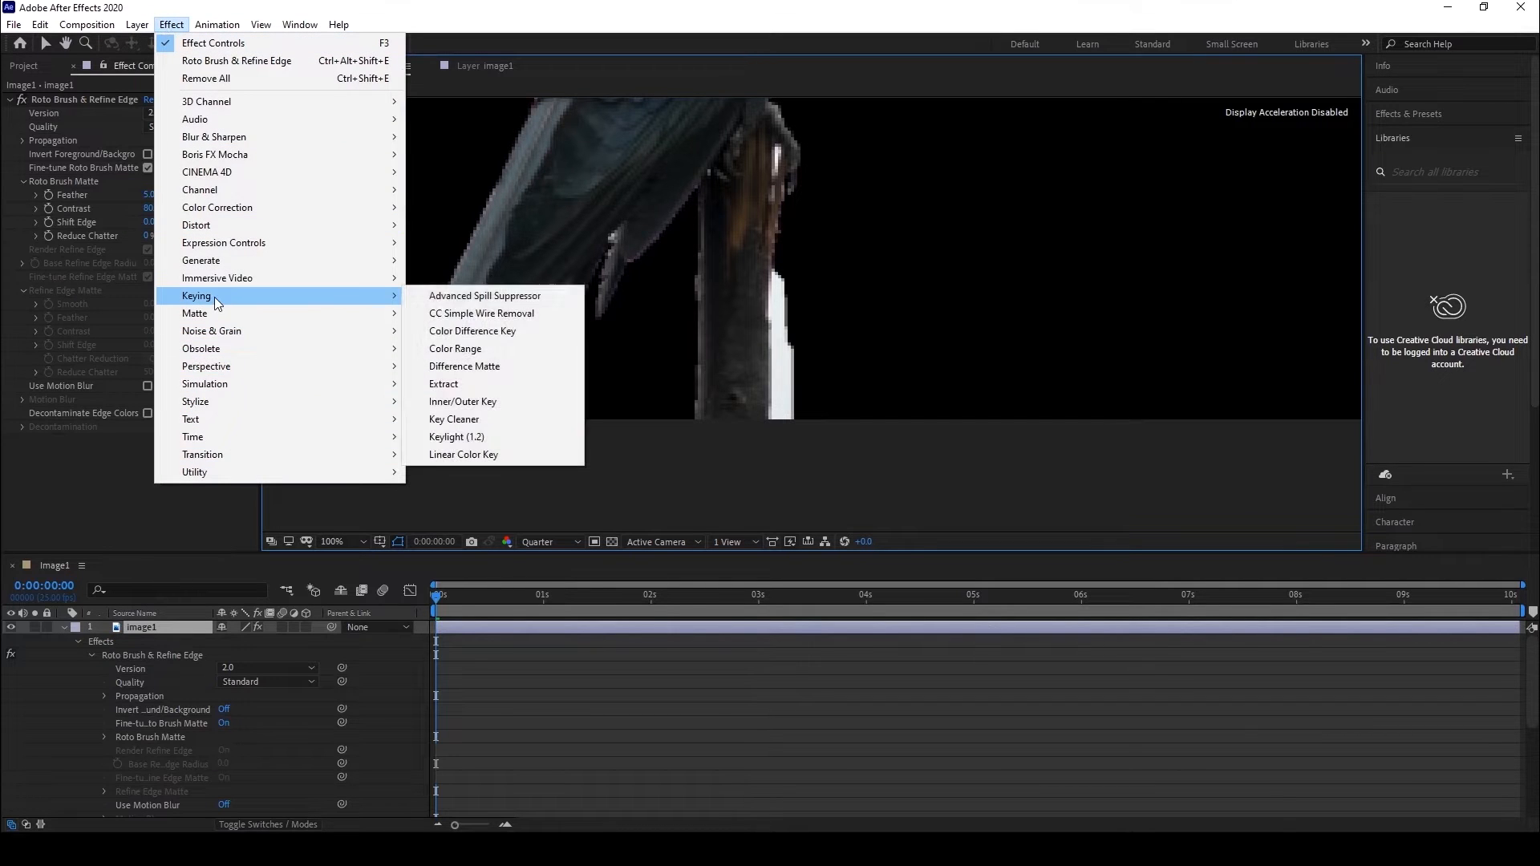
pyautogui.click(443, 350)
pyautogui.click(202, 333)
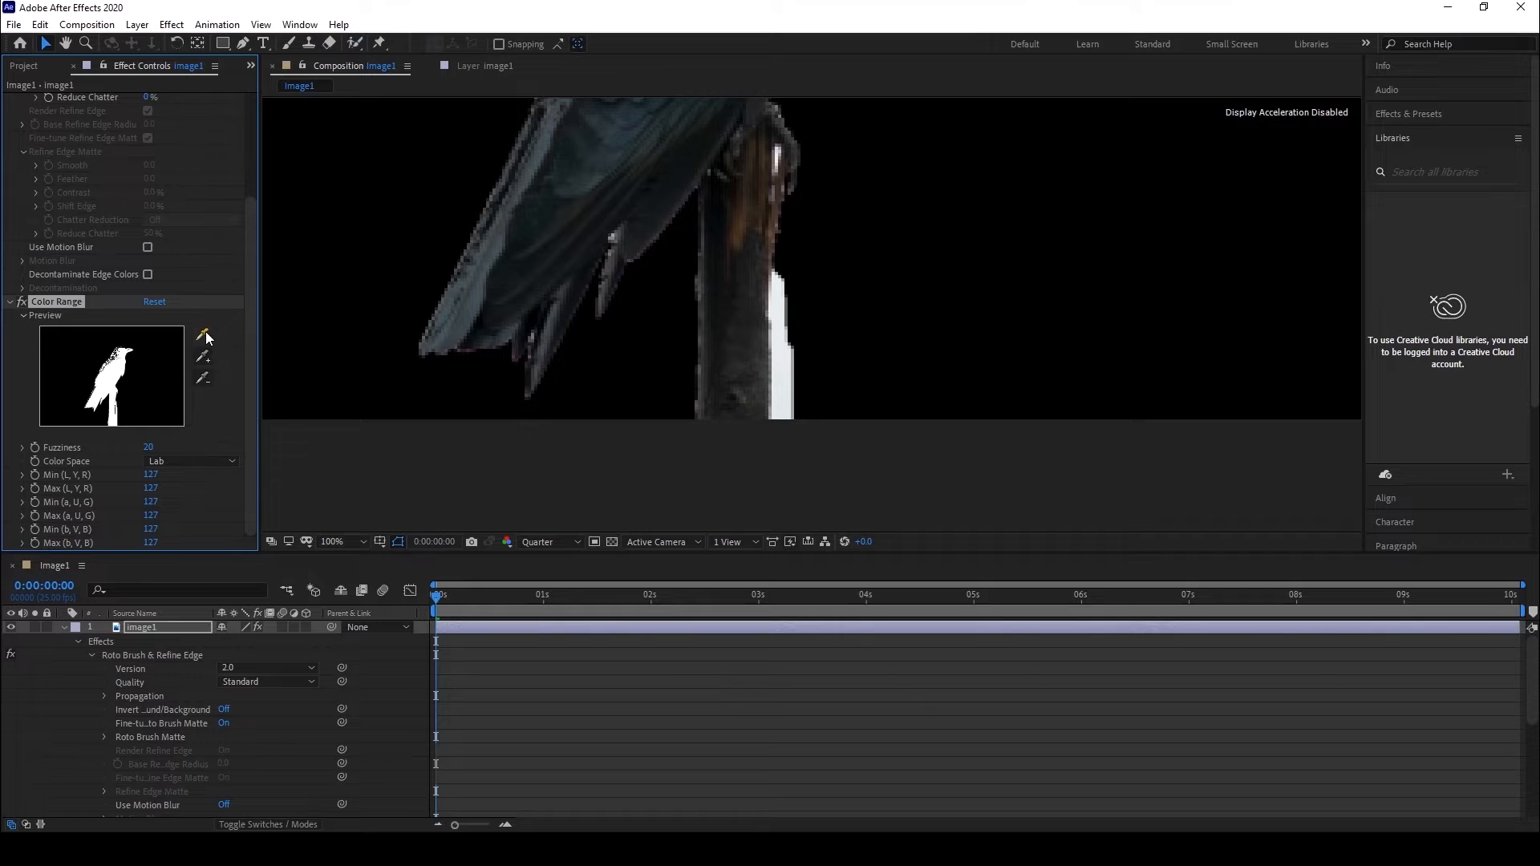
pyautogui.click(783, 390)
pyautogui.scroll(-4, 782, 393)
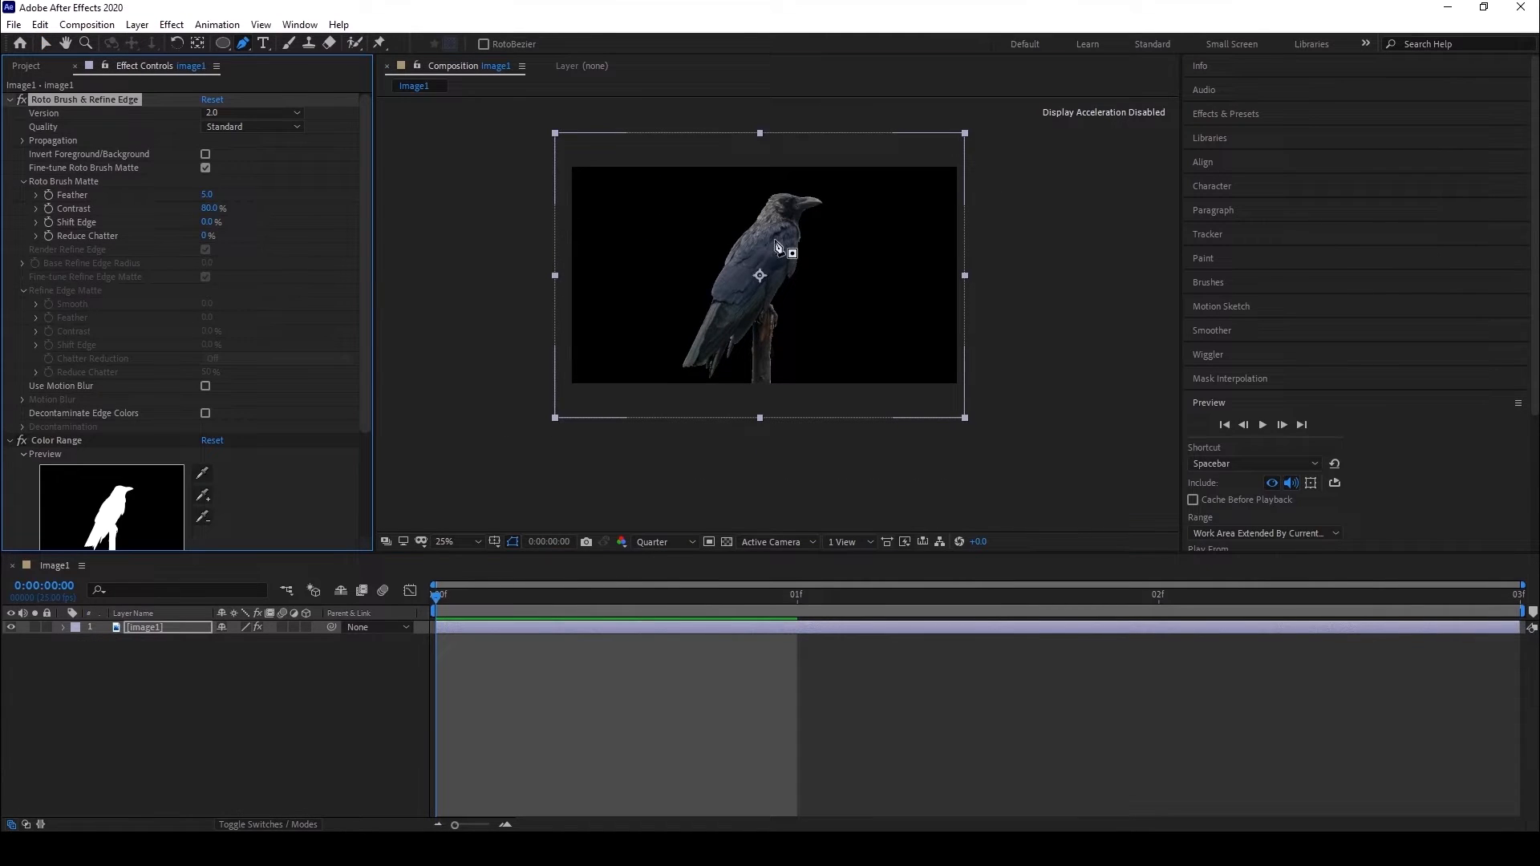
# Duplicate the image1 layer and rename the lower copy Bg.
pyautogui.click(180, 684)
pyautogui.click(154, 630)
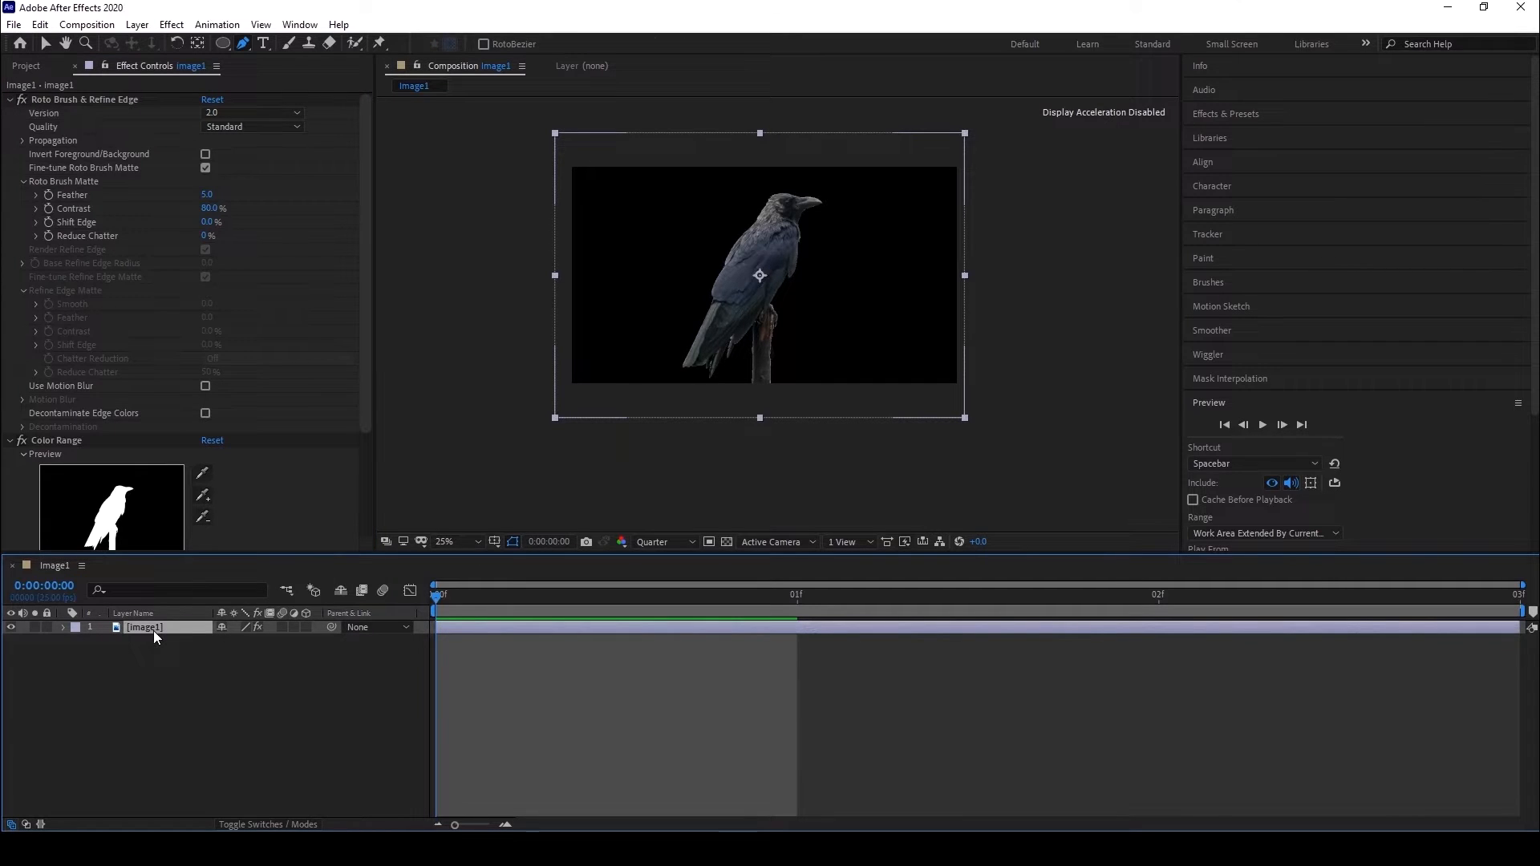
pyautogui.hotkey('ctrl', 'd')
pyautogui.click(151, 641)
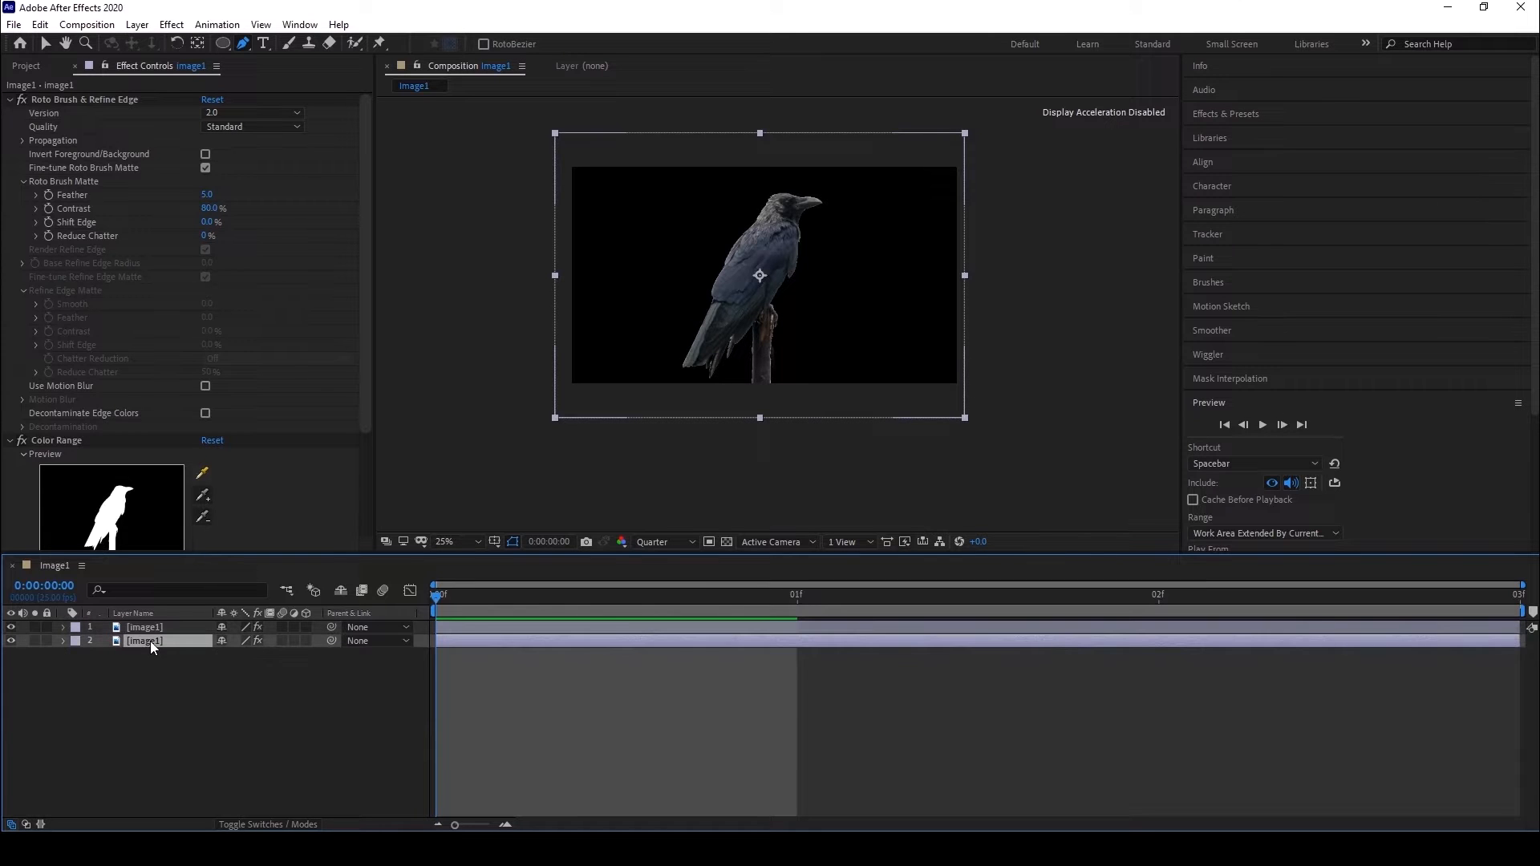
pyautogui.rightClick(155, 642)
pyautogui.click(195, 618)
pyautogui.write('Bg')
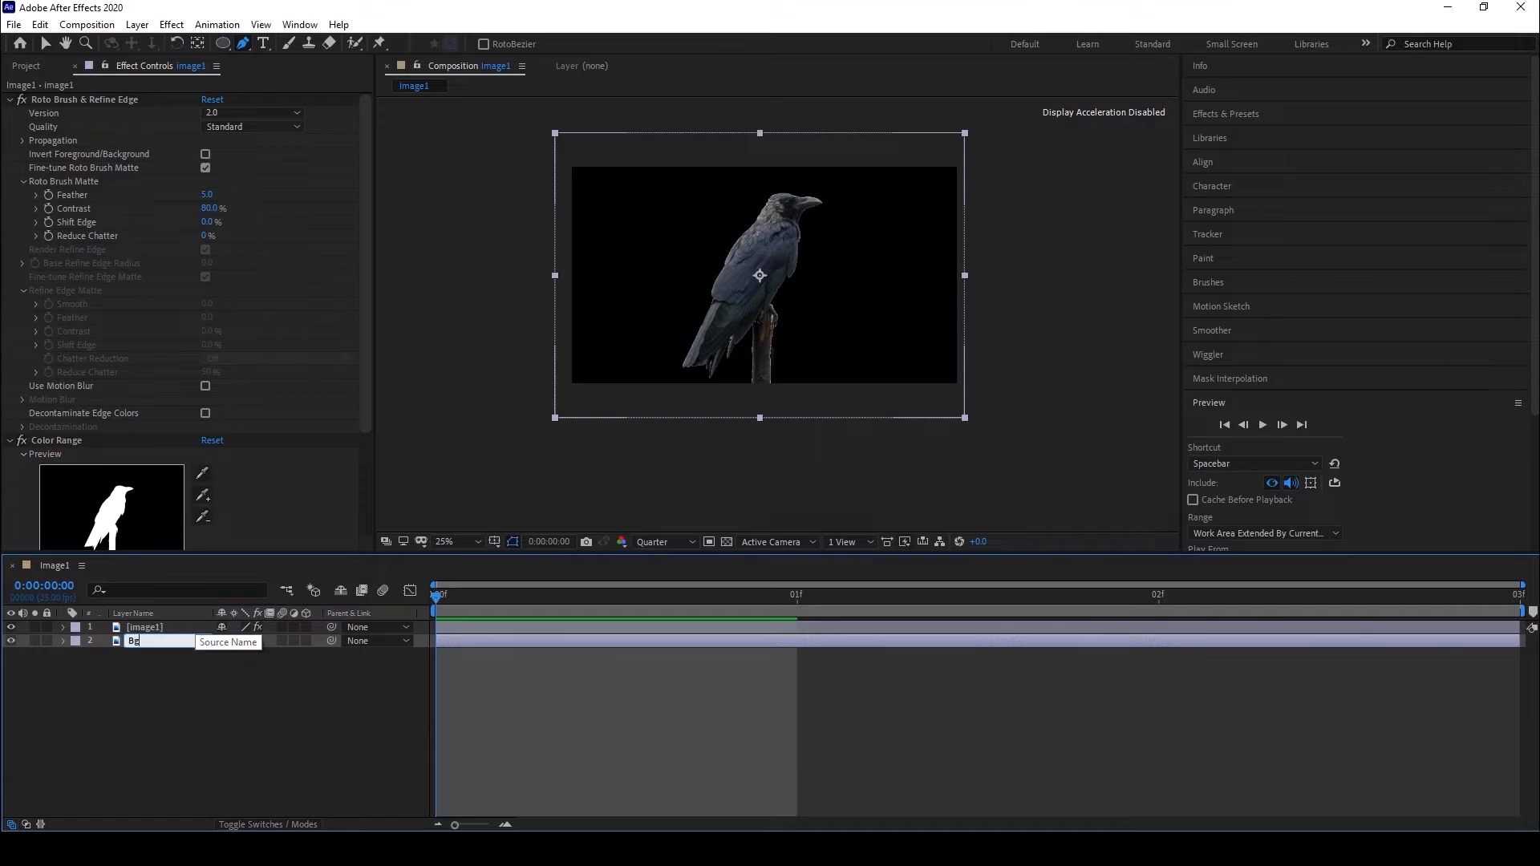
pyautogui.click(171, 712)
# Delete the Roto Brush & Refine Edge effect from the Bg layer.
pyautogui.click(142, 645)
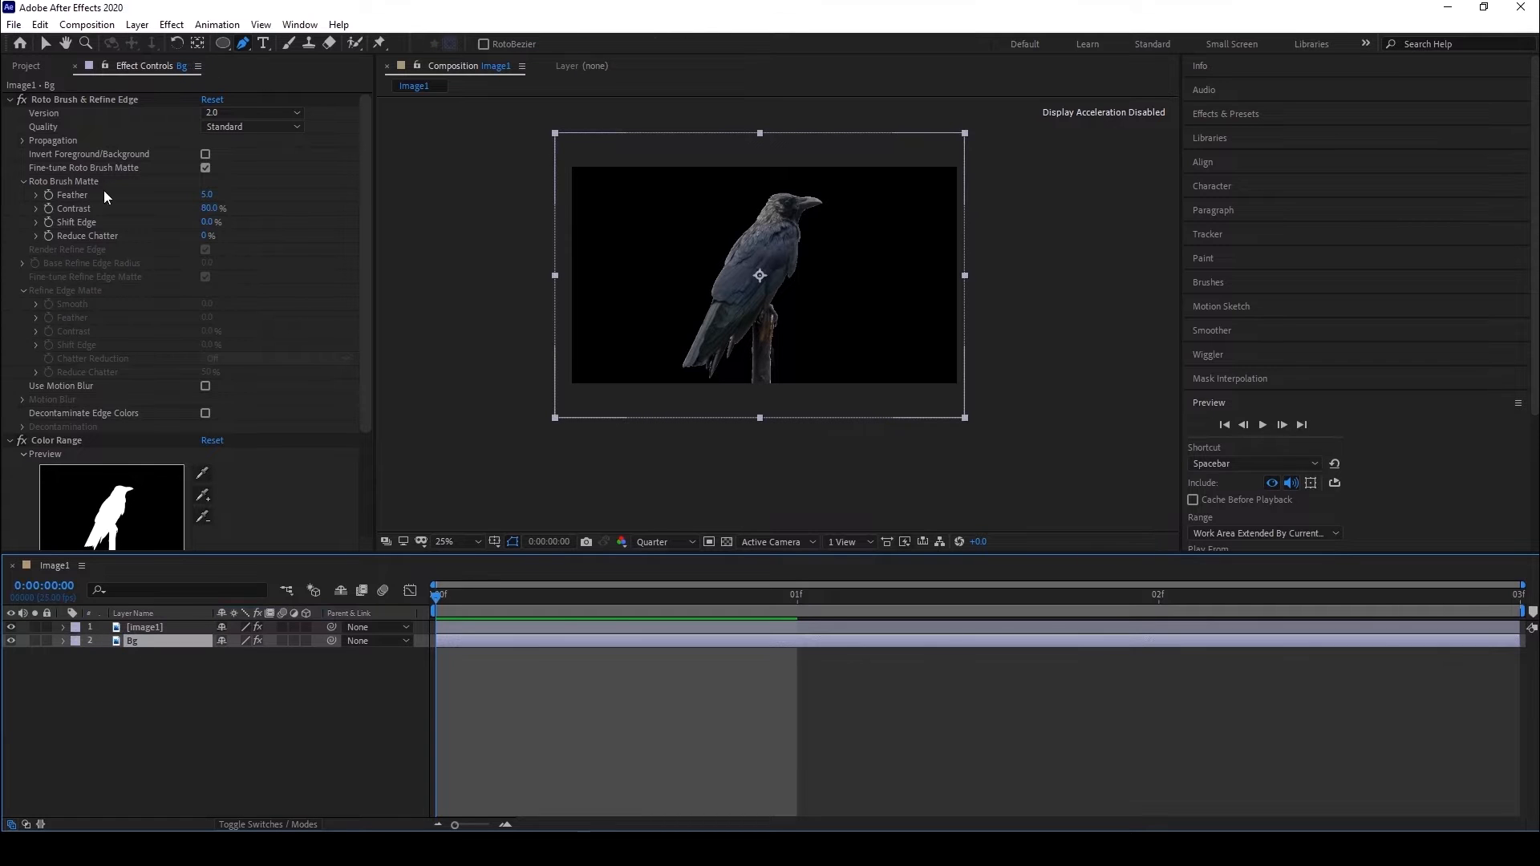
pyautogui.click(58, 100)
pyautogui.press('Delete')
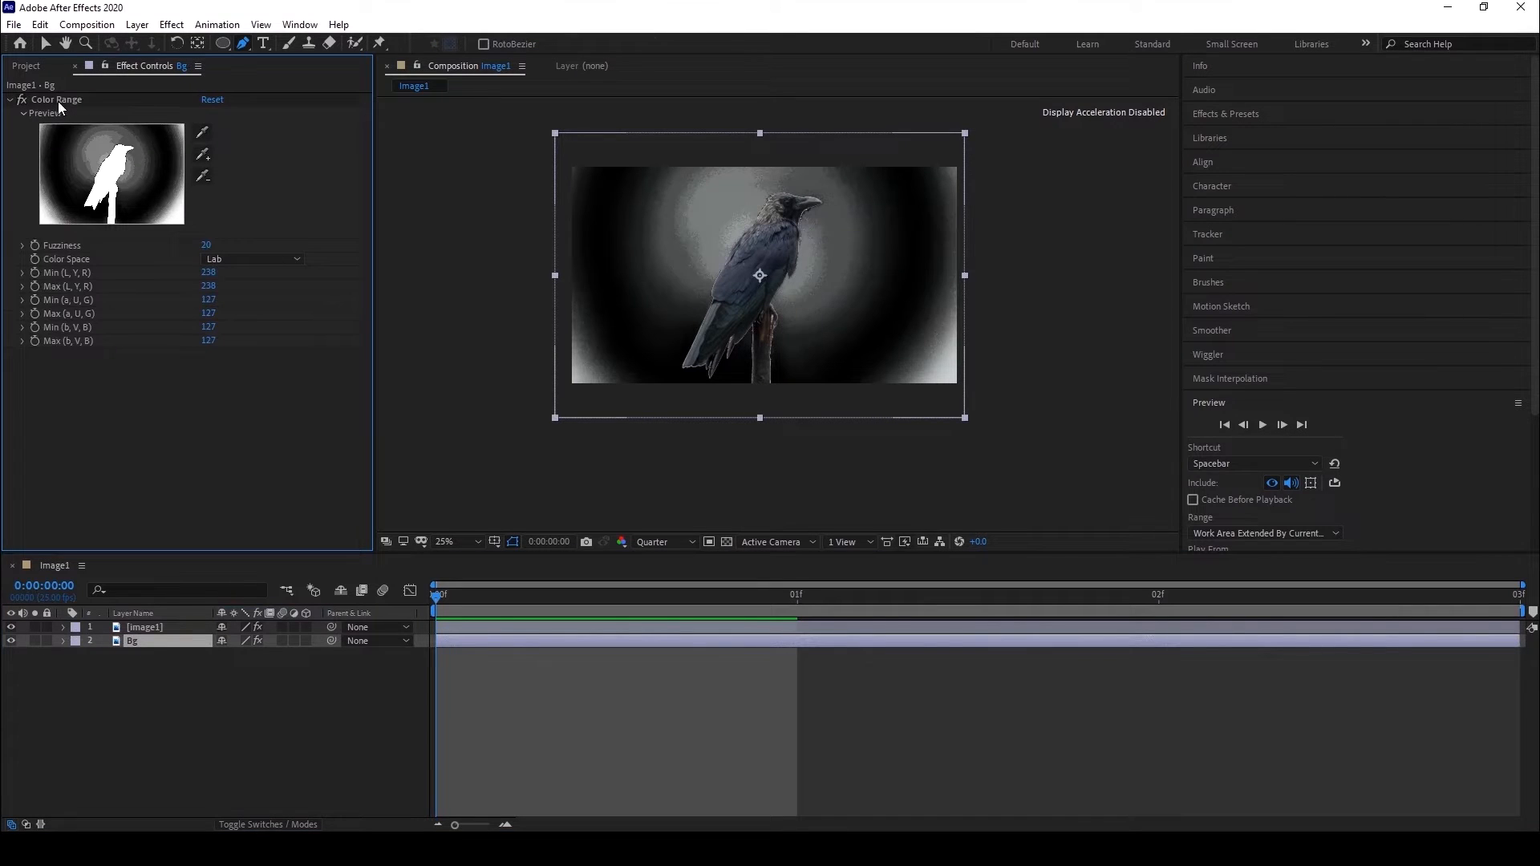
# Delete the Color Range effect from the Bg layer.
pyautogui.press('Delete')
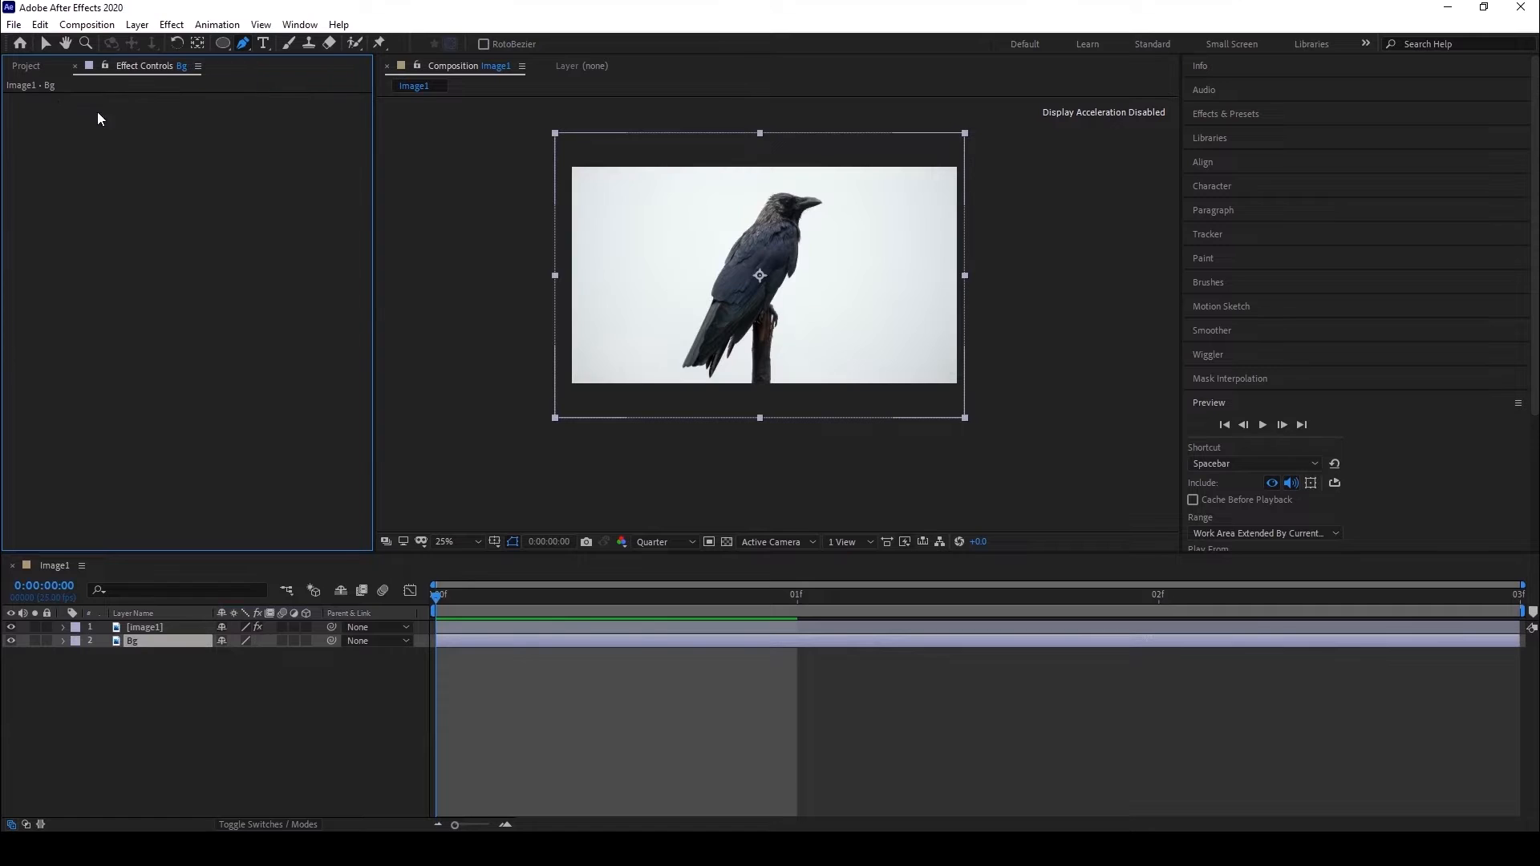
pyautogui.click(164, 700)
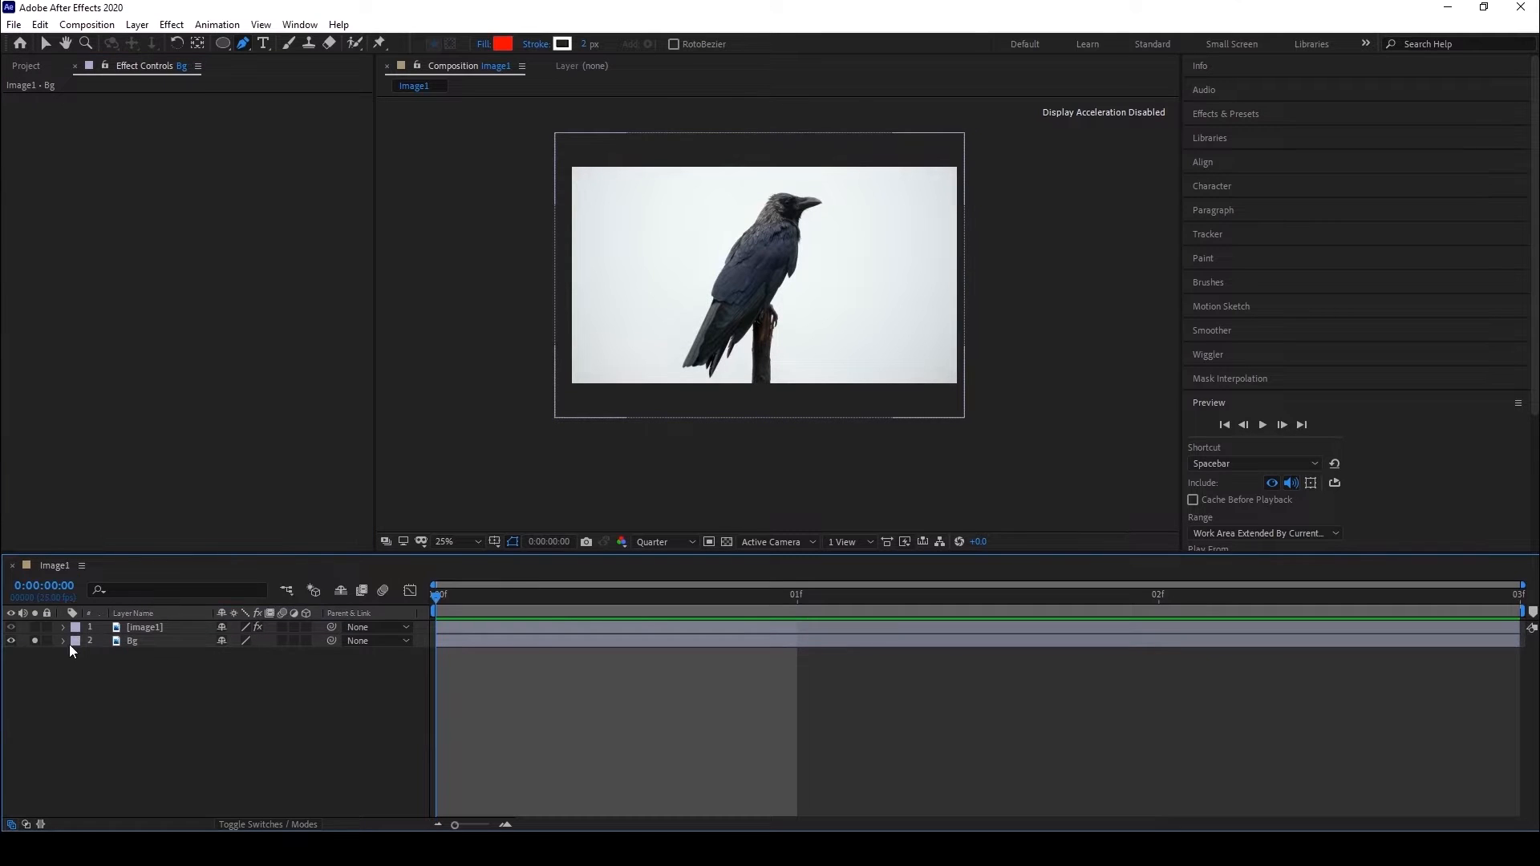
# Solo the Bg layer and draw a loose closed Pen tool mask around the crow and the post.
pyautogui.click(119, 641)
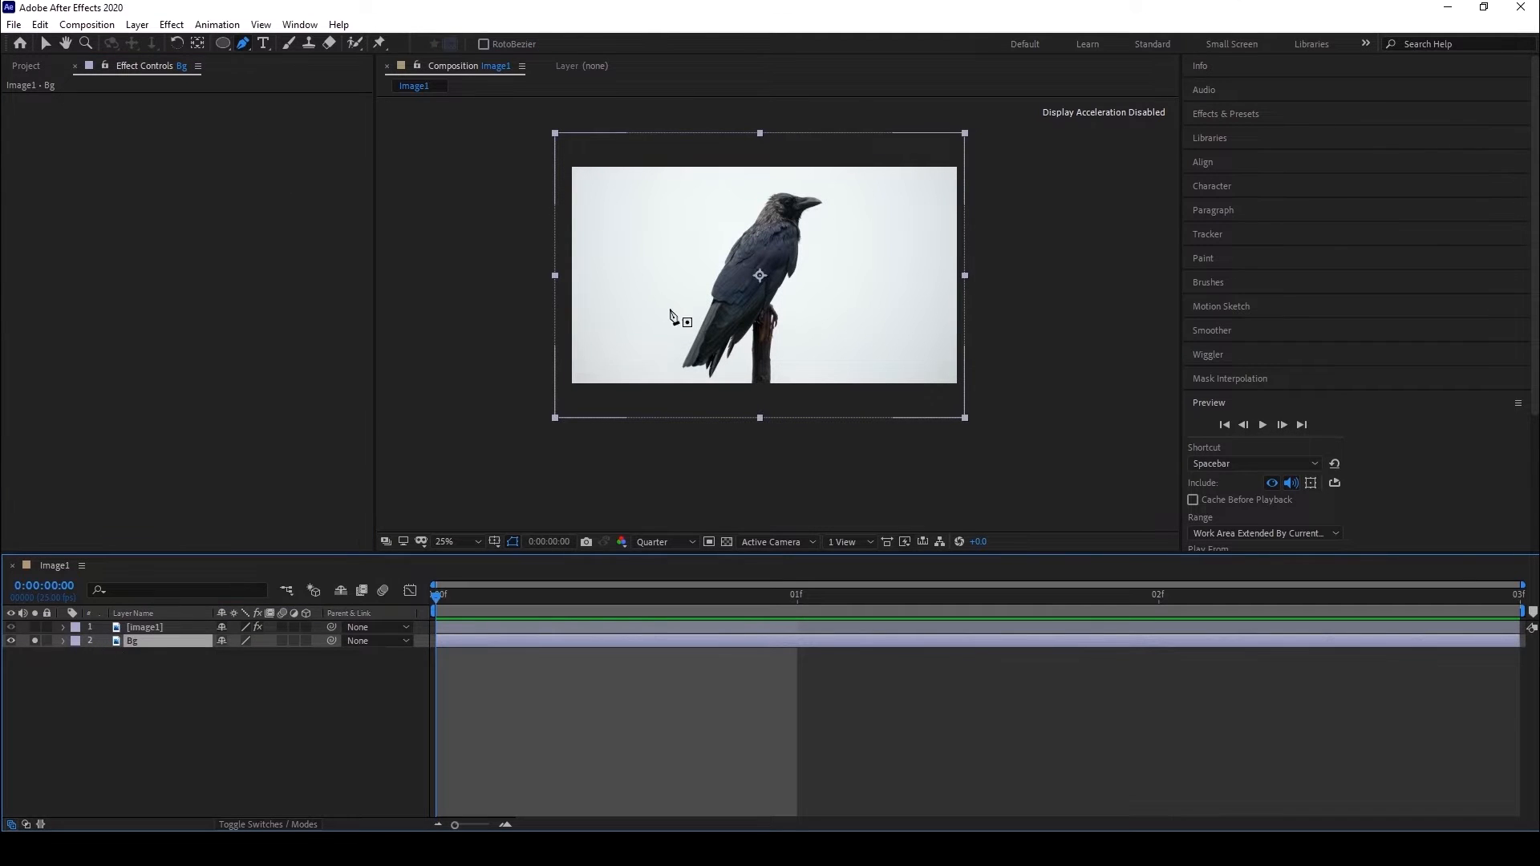
pyautogui.click(737, 353)
pyautogui.click(728, 369)
pyautogui.click(694, 378)
pyautogui.click(678, 347)
pyautogui.click(705, 285)
pyautogui.click(738, 231)
pyautogui.click(817, 191)
pyautogui.click(797, 281)
pyautogui.click(778, 340)
pyautogui.click(780, 405)
pyautogui.click(751, 409)
pyautogui.click(736, 381)
# Set the Bg layer's mask mode to Subtract and show the transparency grid.
pyautogui.click(63, 640)
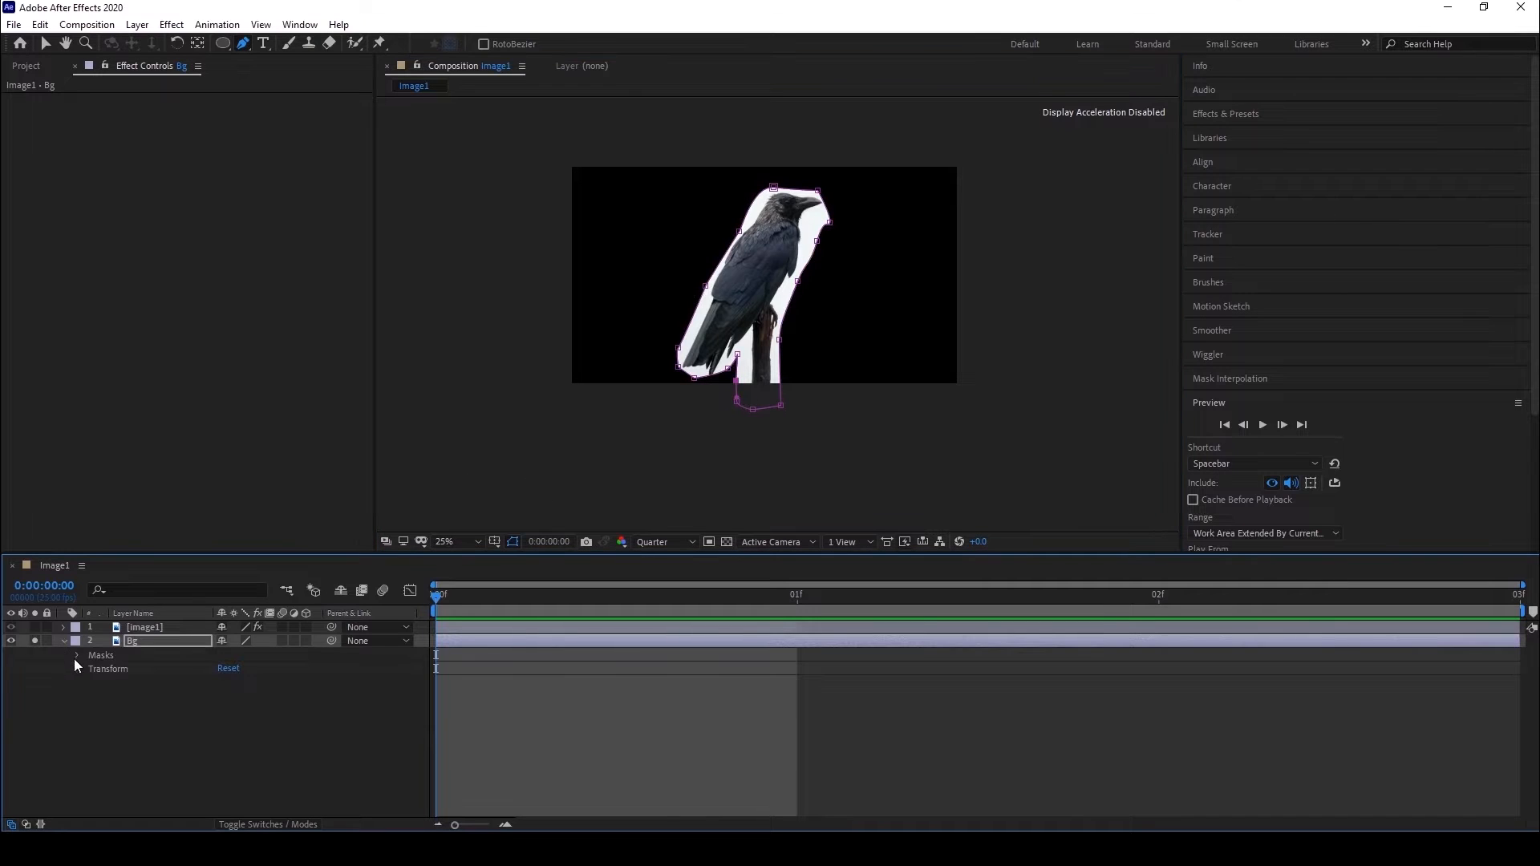
pyautogui.click(77, 655)
pyautogui.click(241, 668)
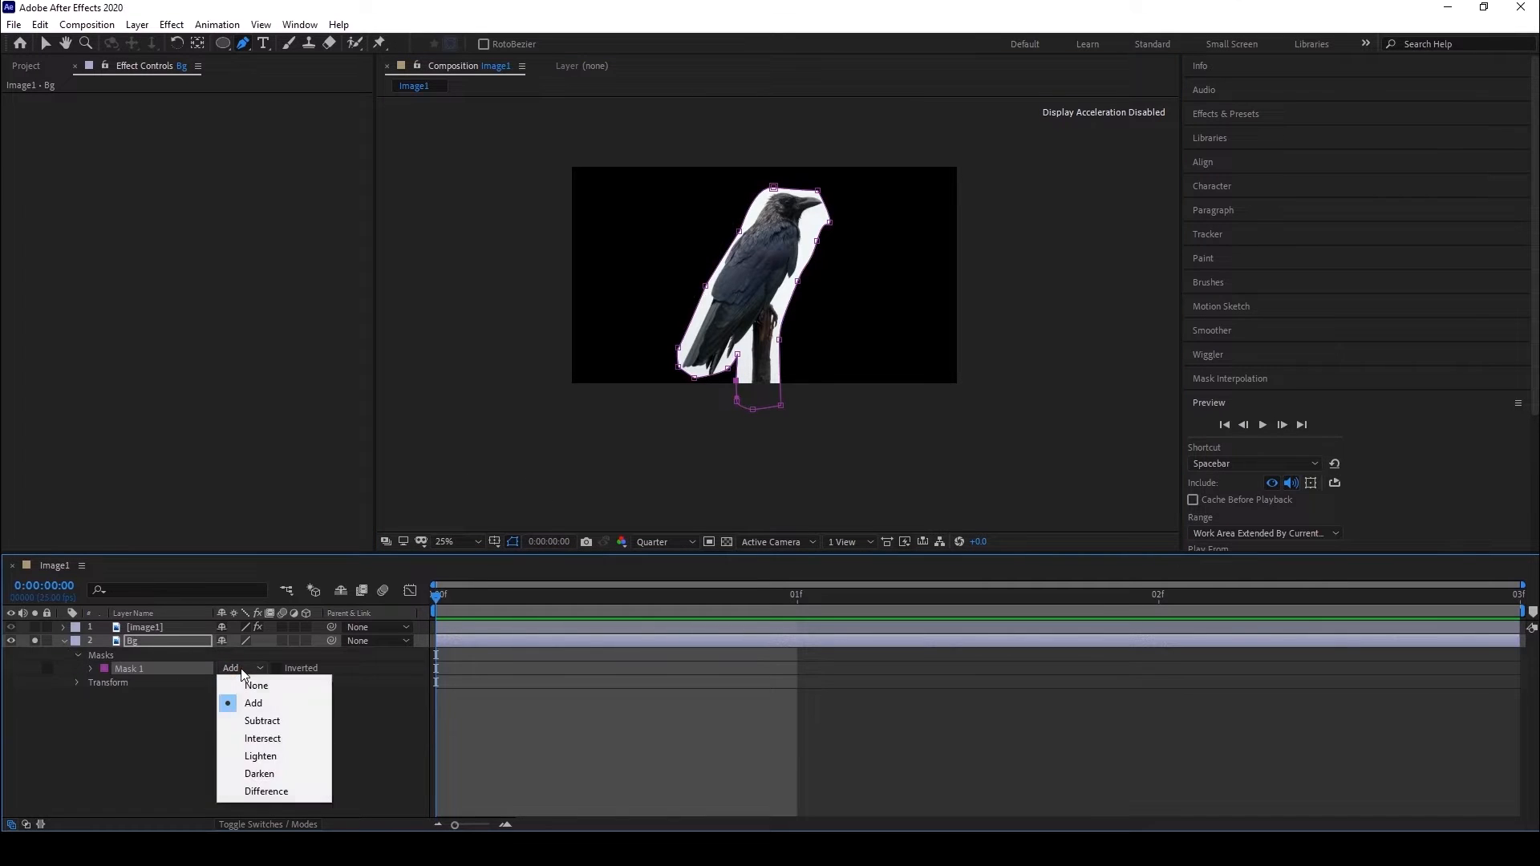
pyautogui.click(254, 722)
pyautogui.click(141, 640)
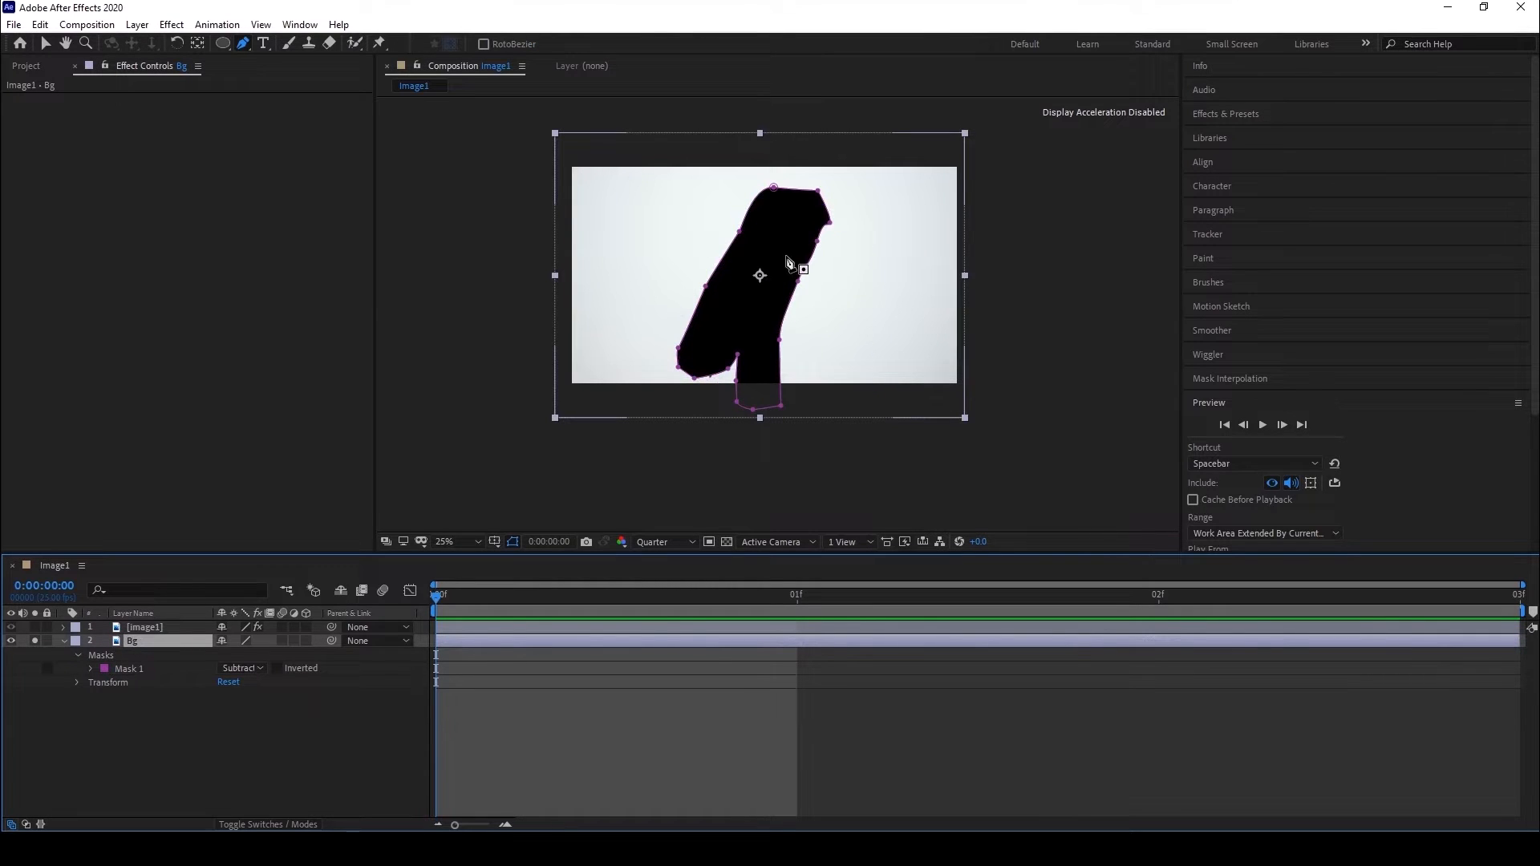
pyautogui.click(726, 542)
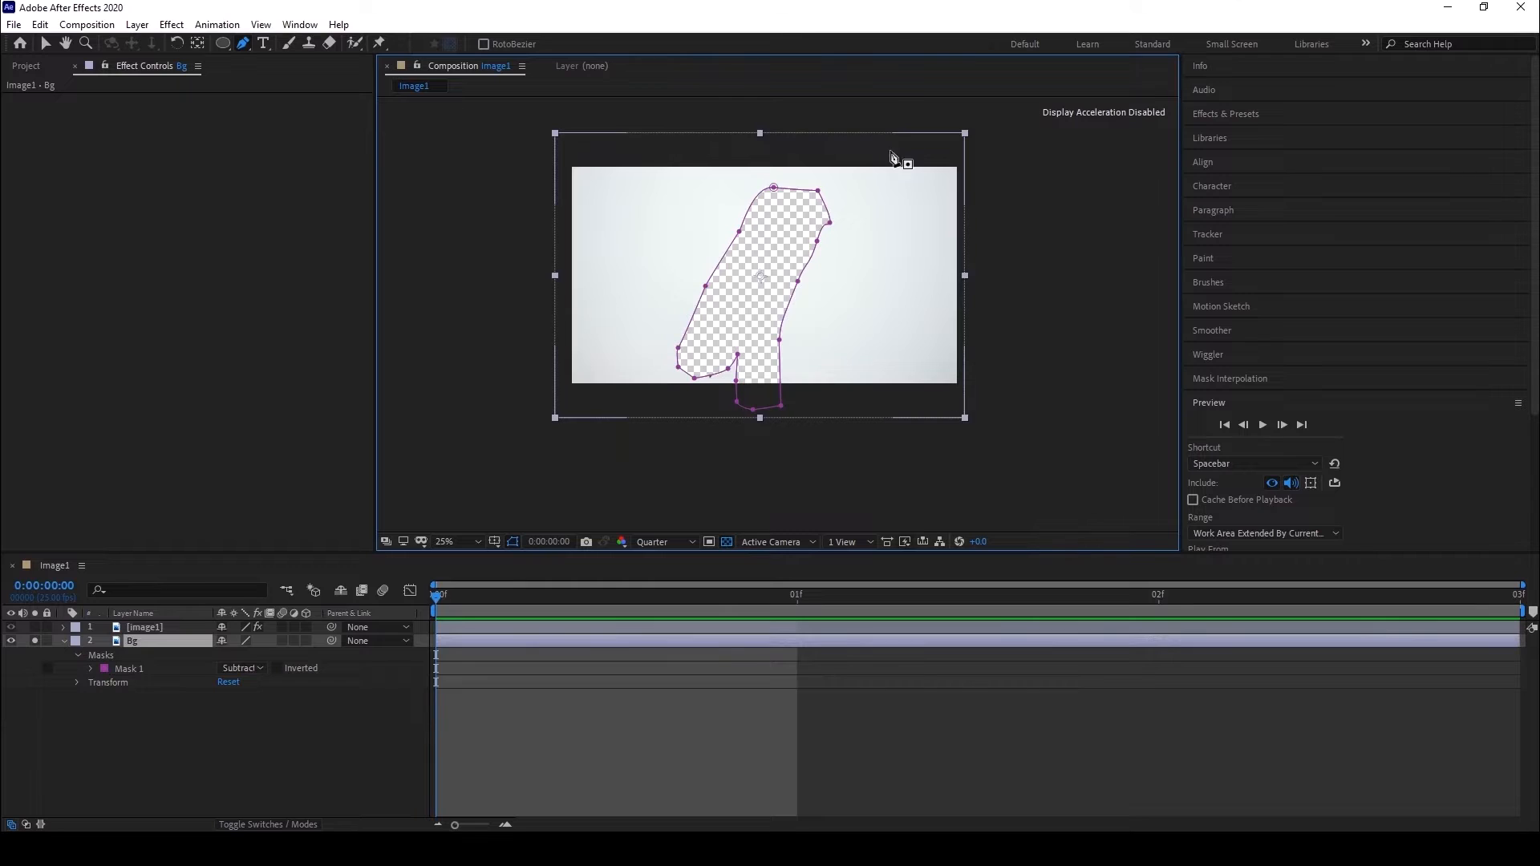
pyautogui.scroll(-2, 839, 347)
pyautogui.scroll(2, 838, 347)
# Open Content-Aware Fill and set Alpha Expansion to 4, Fill Method to Object and Range to Work Area.
pyautogui.click(299, 25)
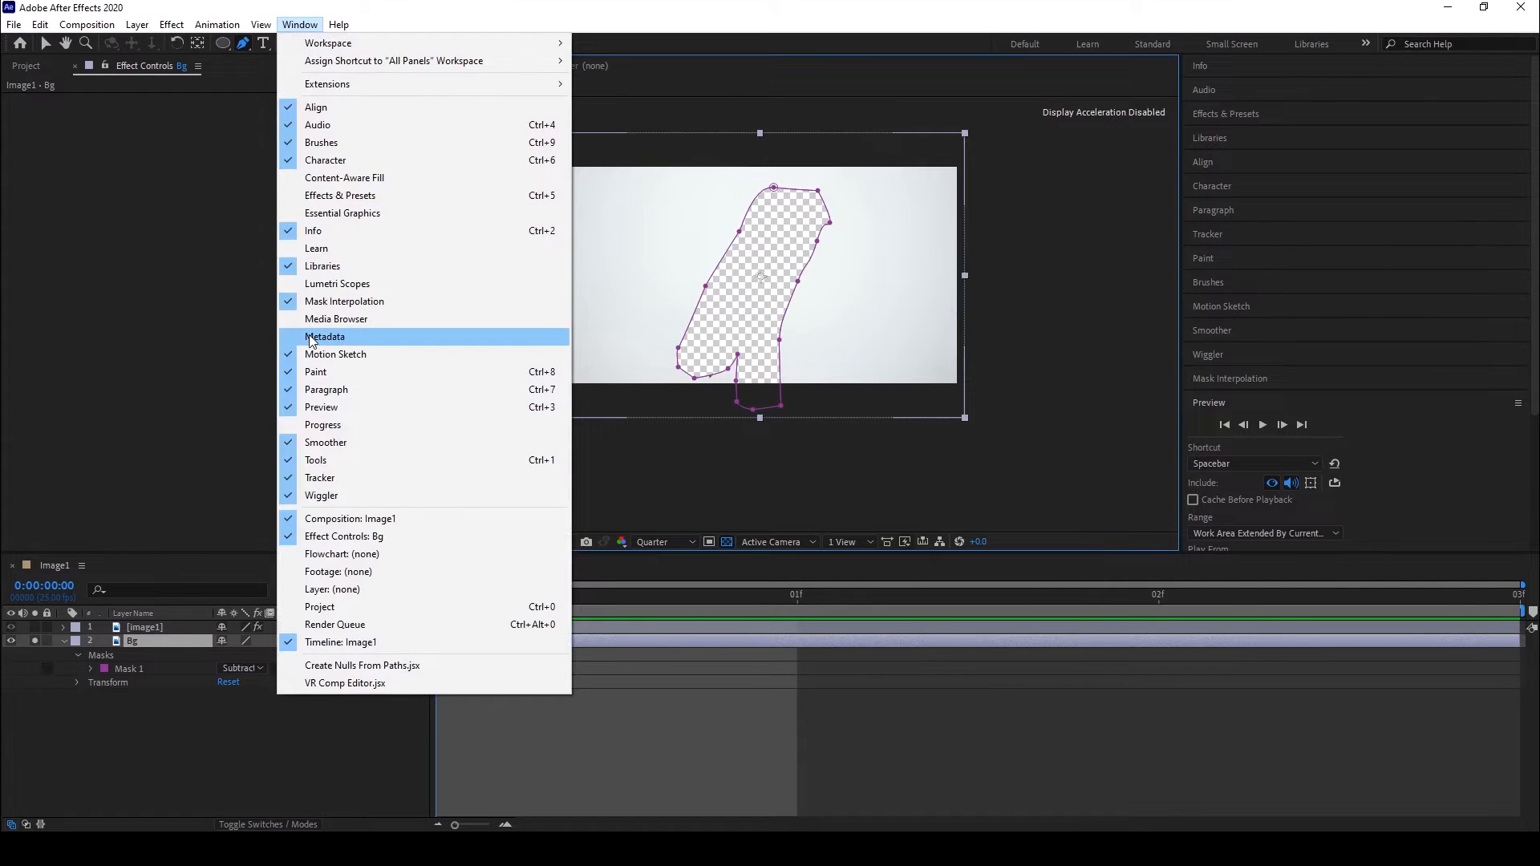
pyautogui.click(353, 178)
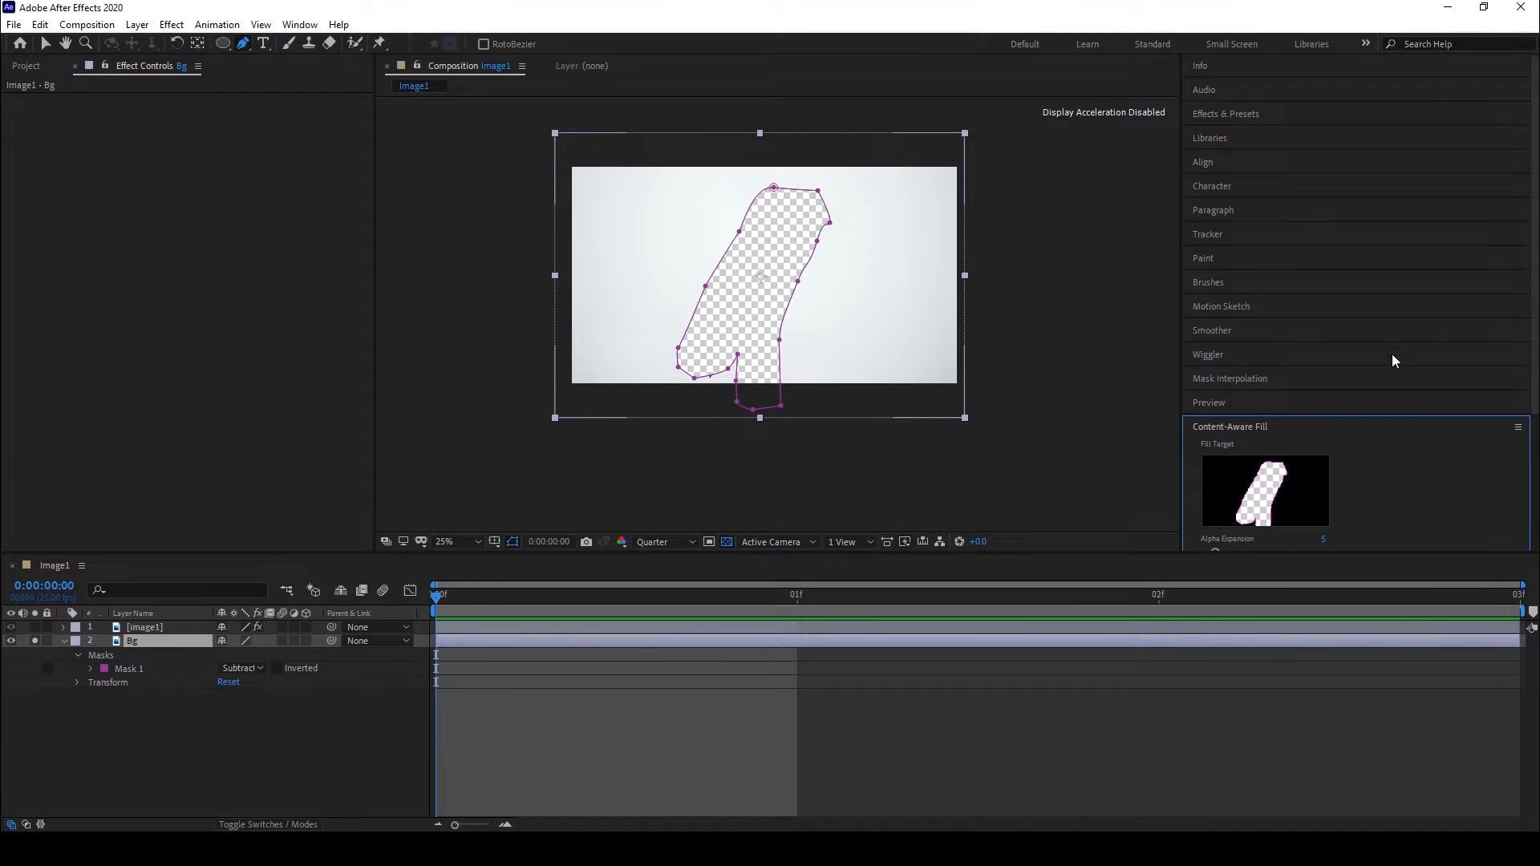
pyautogui.scroll(-3, 1395, 361)
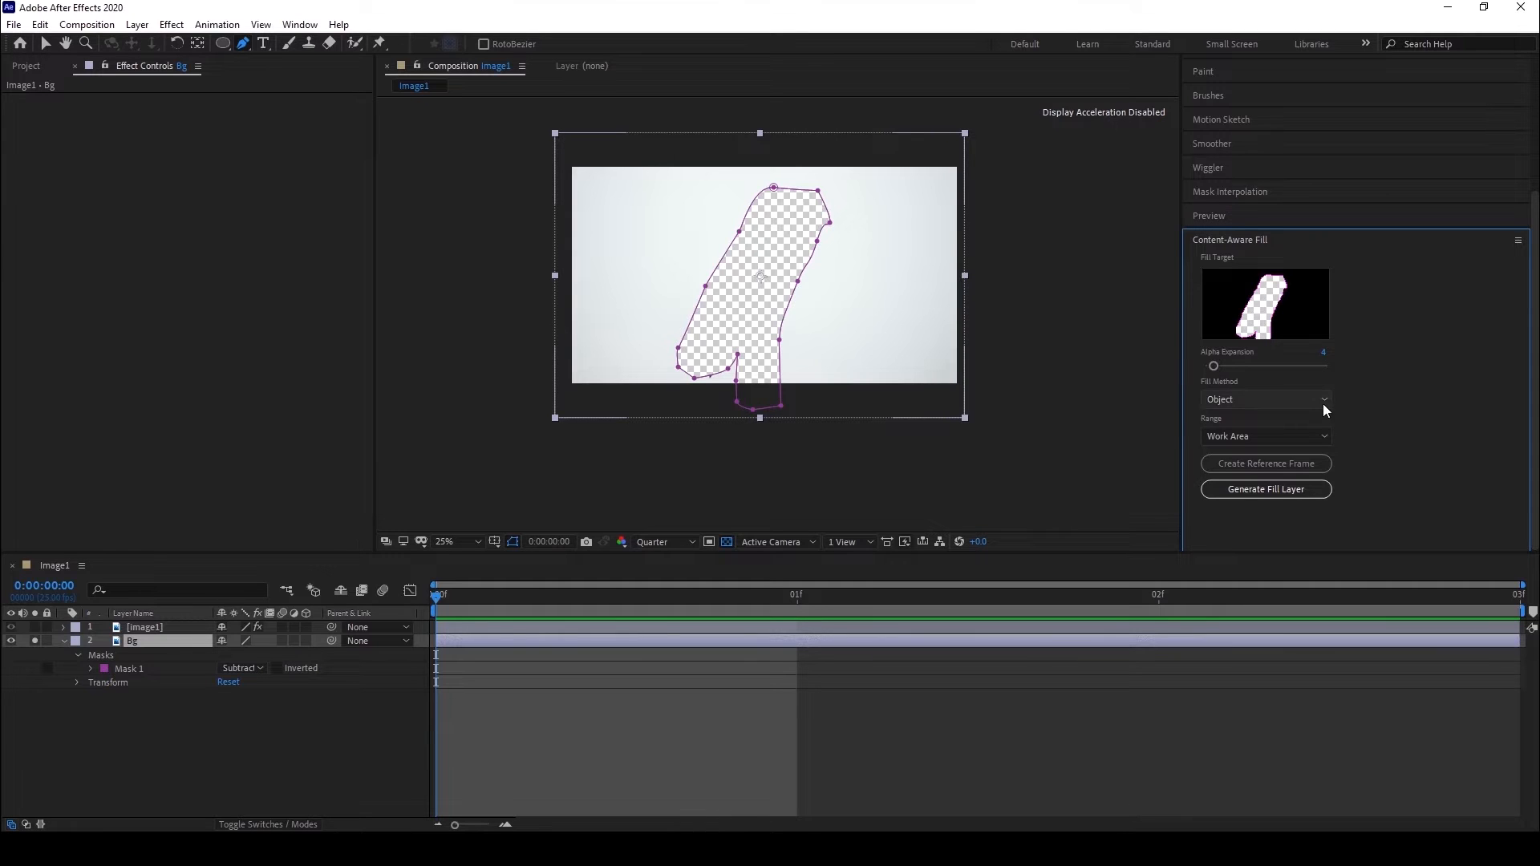
pyautogui.click(1276, 404)
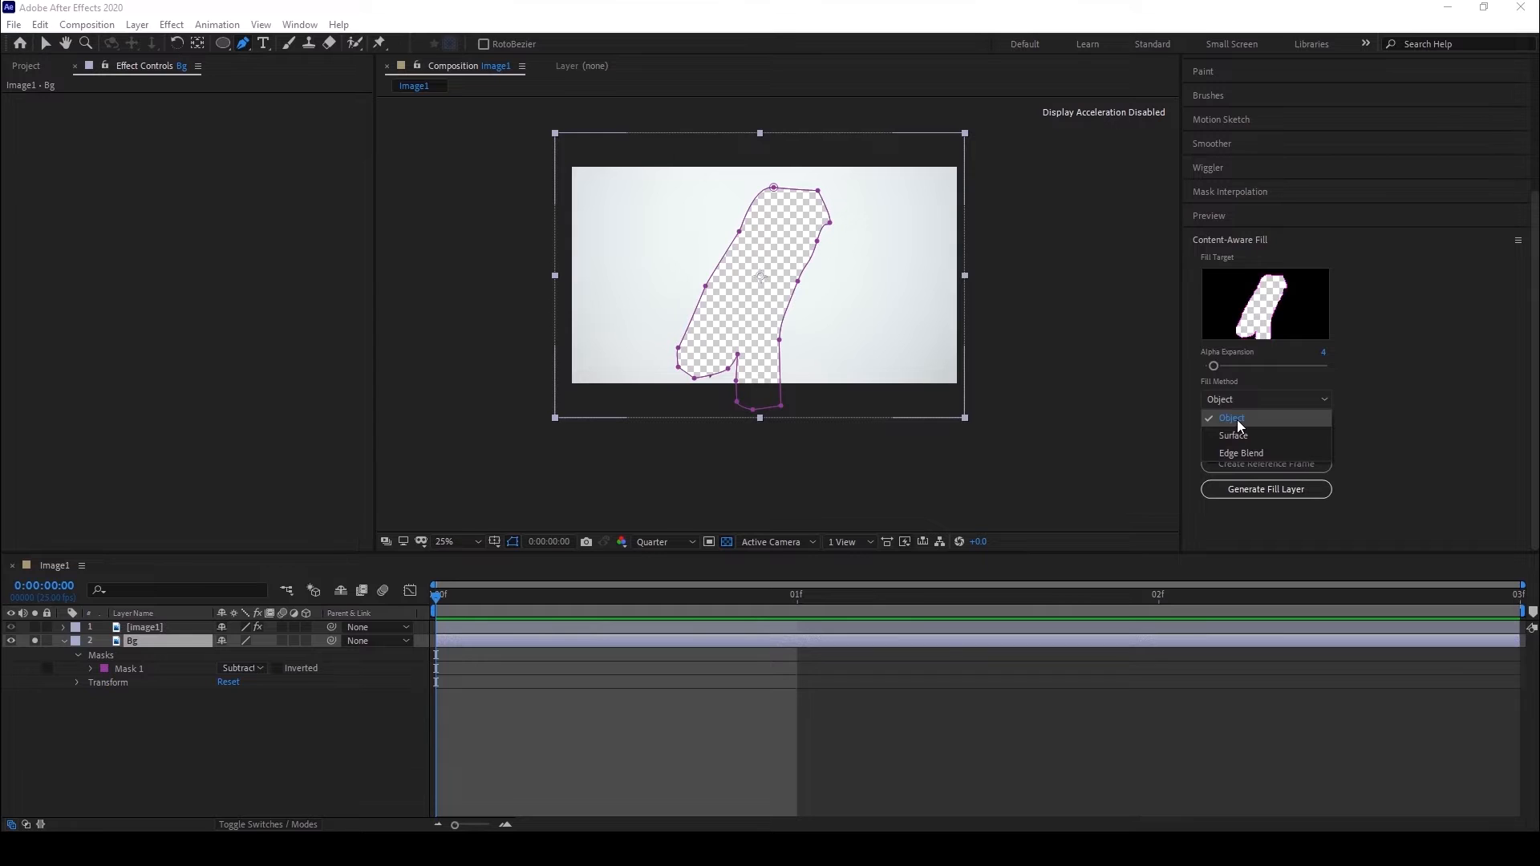
pyautogui.click(1245, 417)
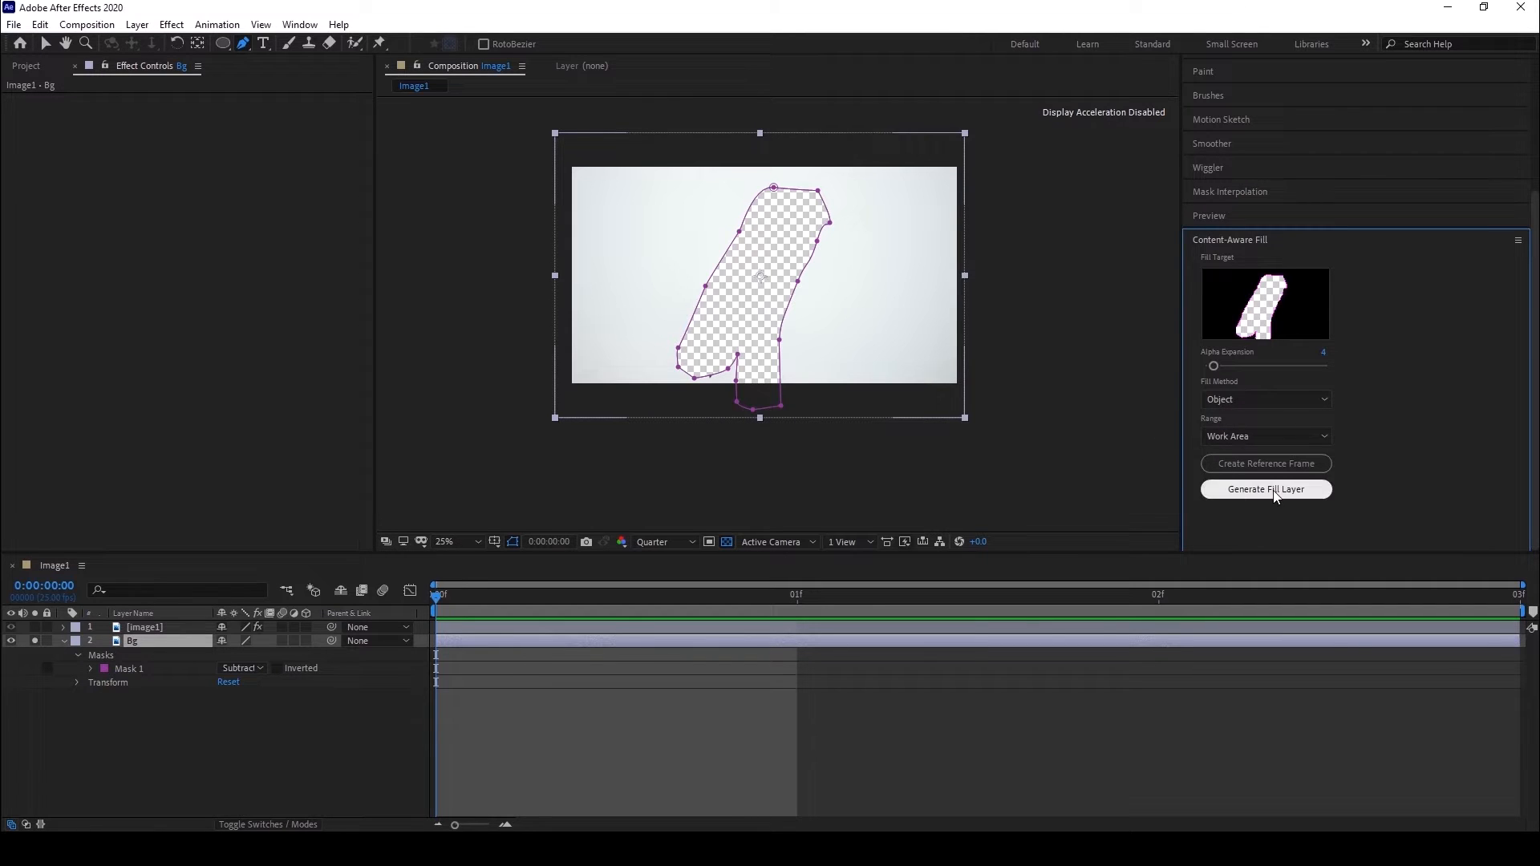
pyautogui.click(1271, 436)
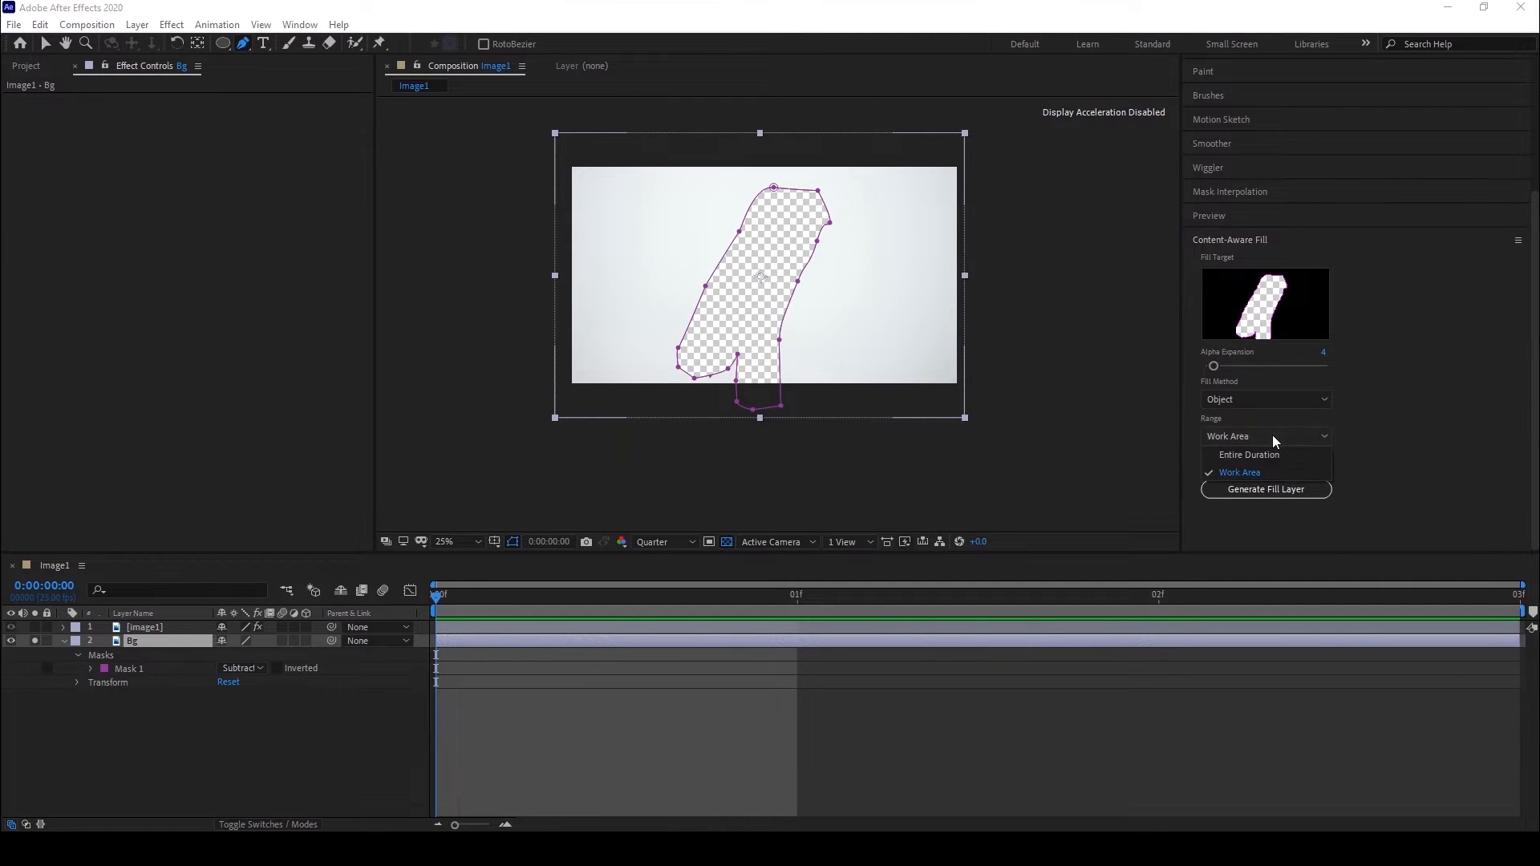
pyautogui.click(1258, 474)
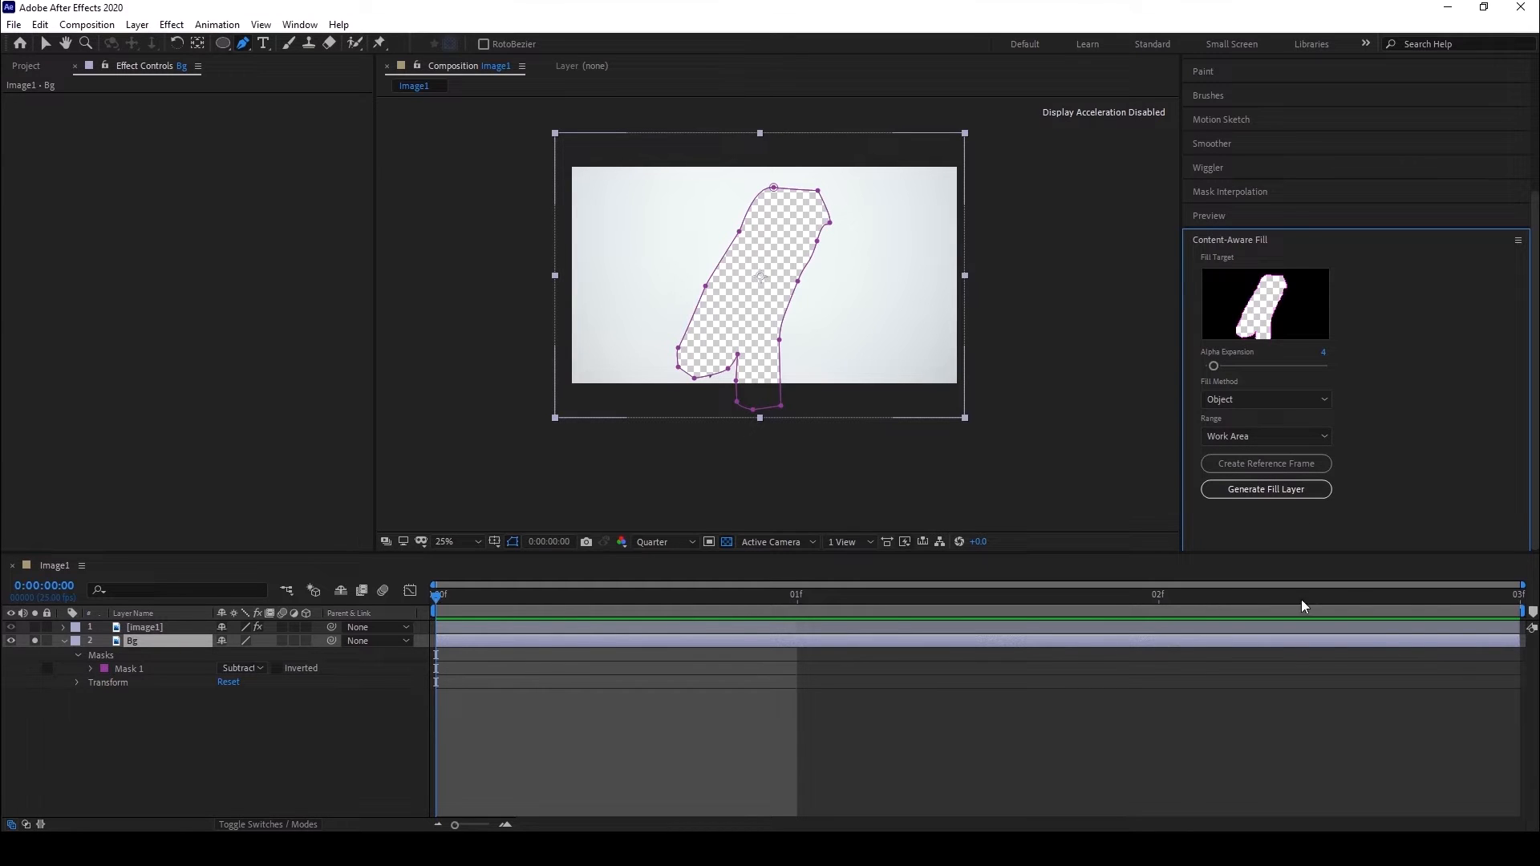
# Scrub through the composition, return to its first frame and generate the content-aware fill layer.
pyautogui.moveTo(450, 593); pyautogui.dragTo(1479, 600)
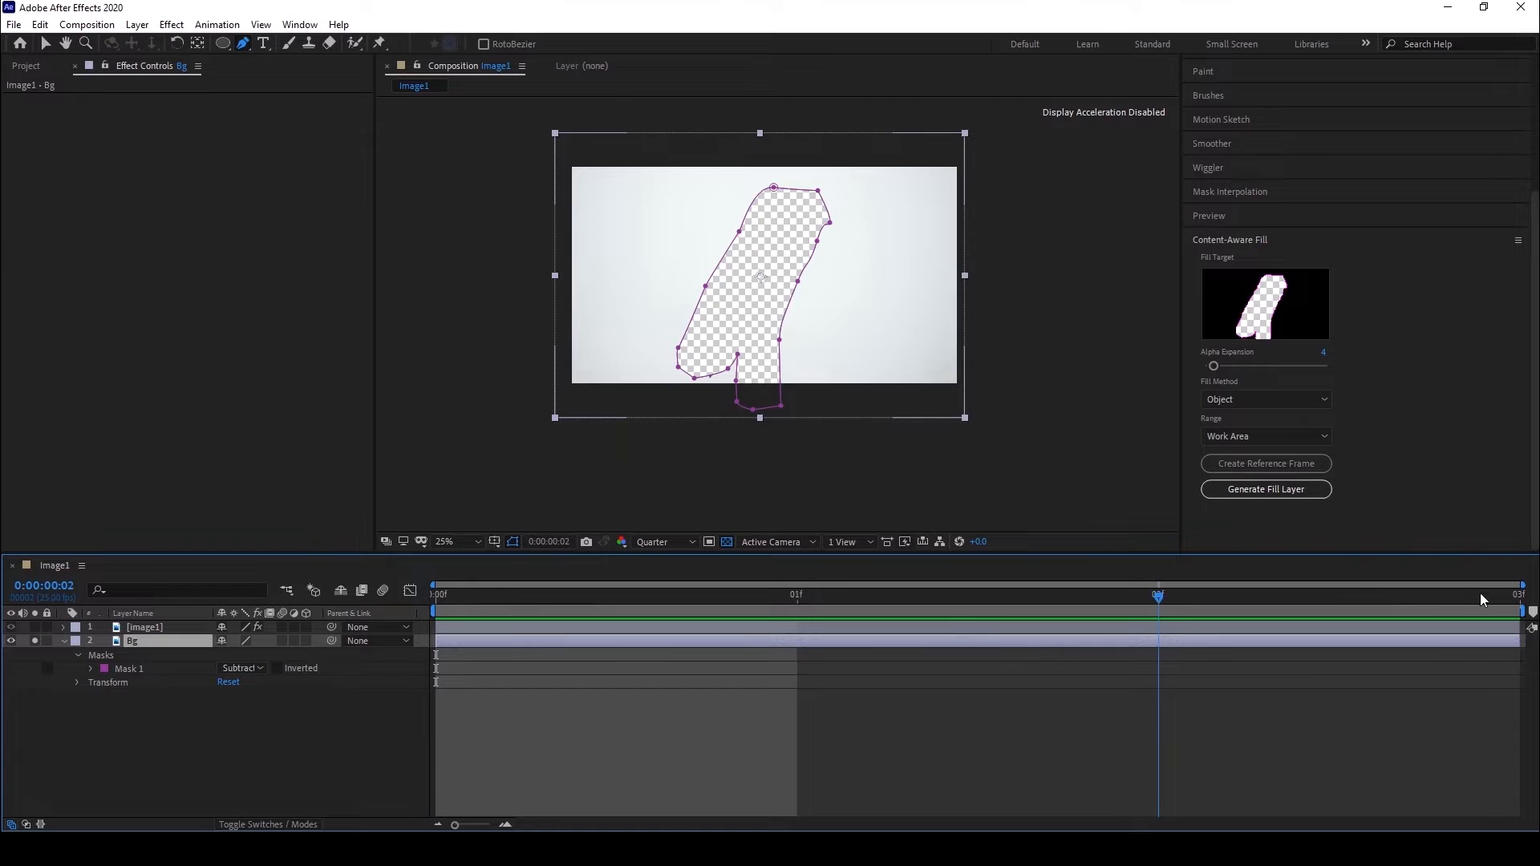
pyautogui.press('Home')
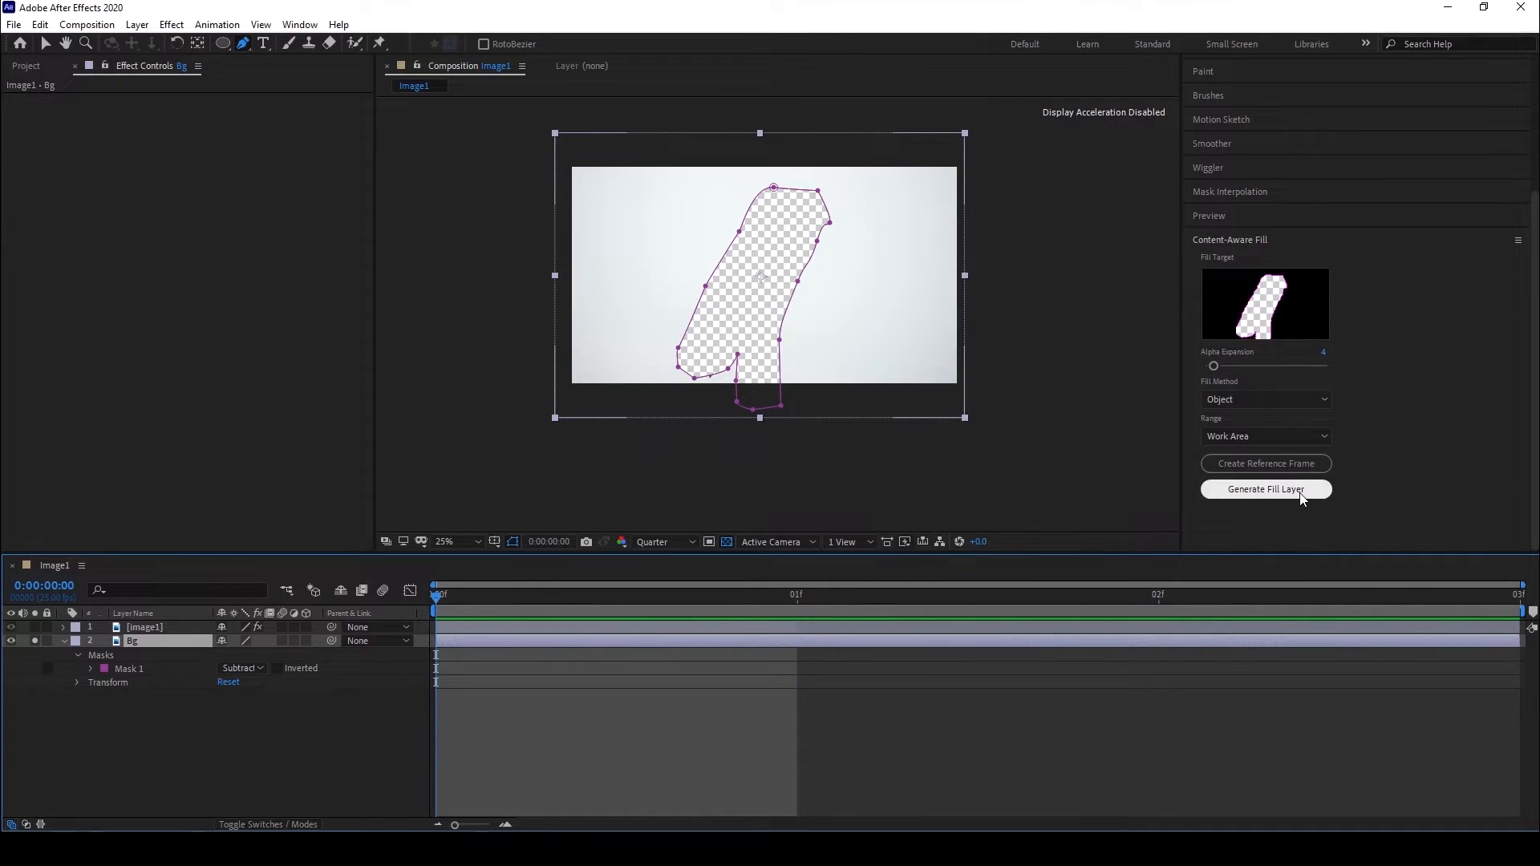
pyautogui.click(1255, 491)
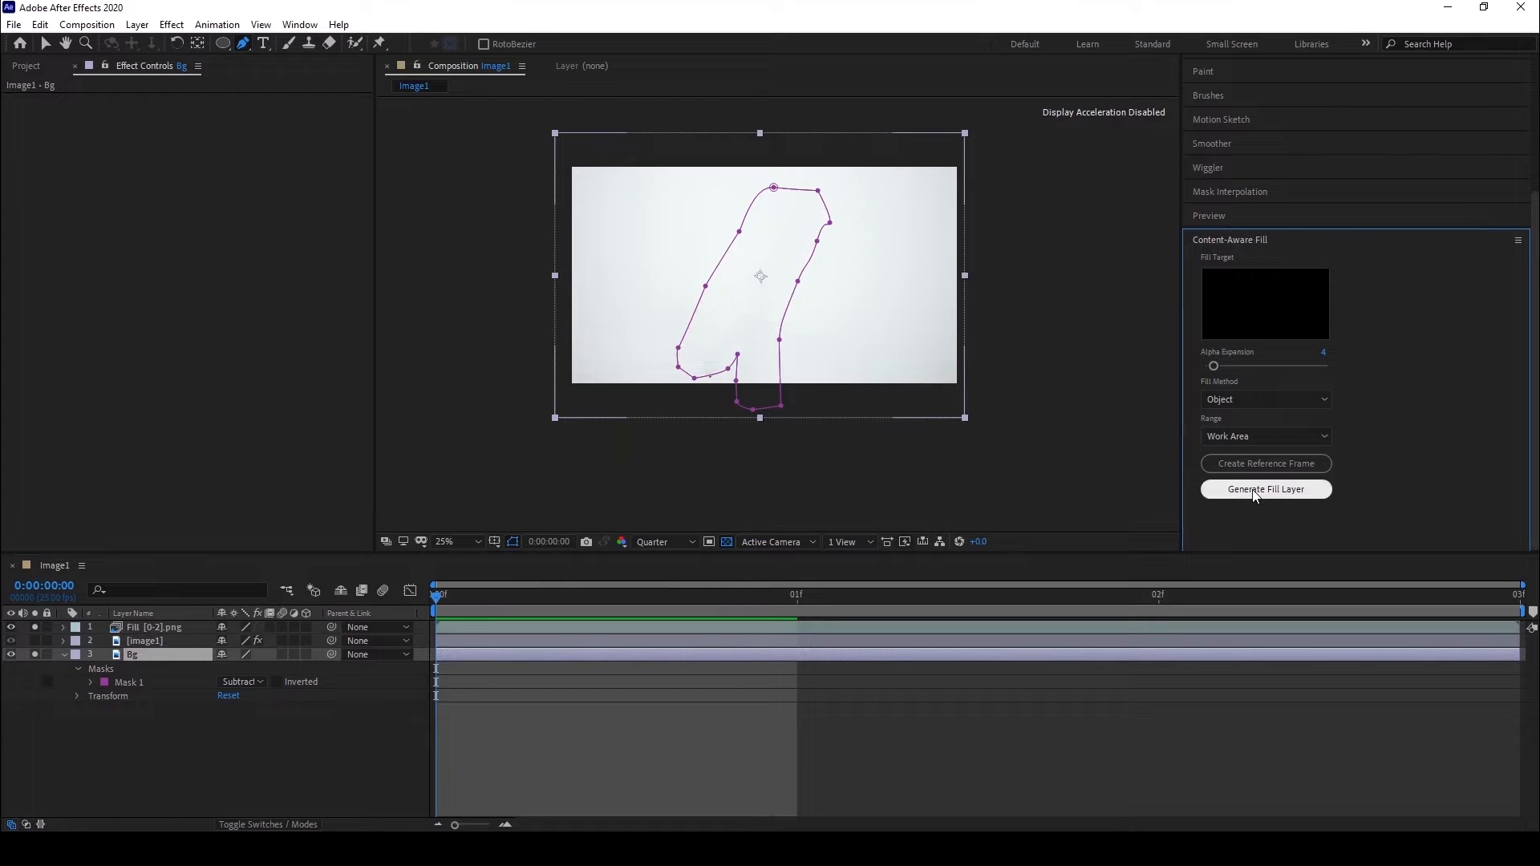
pyautogui.scroll(-1, 961, 371)
pyautogui.scroll(1, 961, 372)
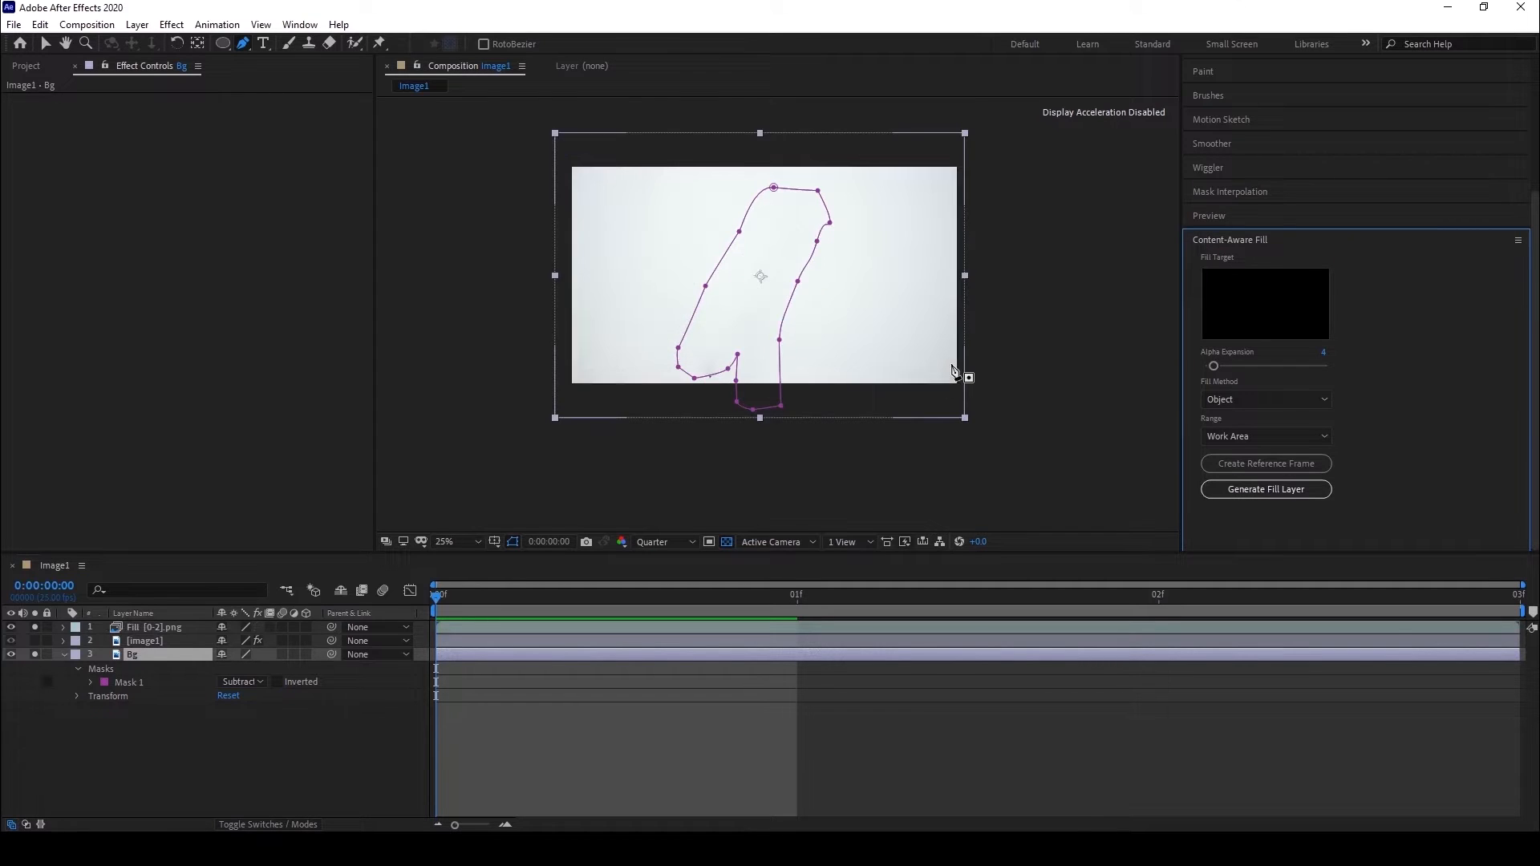
# Examine the filled background by soloing the fill layer and the Bg layer separately and together.
pyautogui.click(917, 712)
pyautogui.scroll(-1, 793, 335)
pyautogui.scroll(1, 793, 335)
pyautogui.click(35, 627)
pyautogui.click(34, 652)
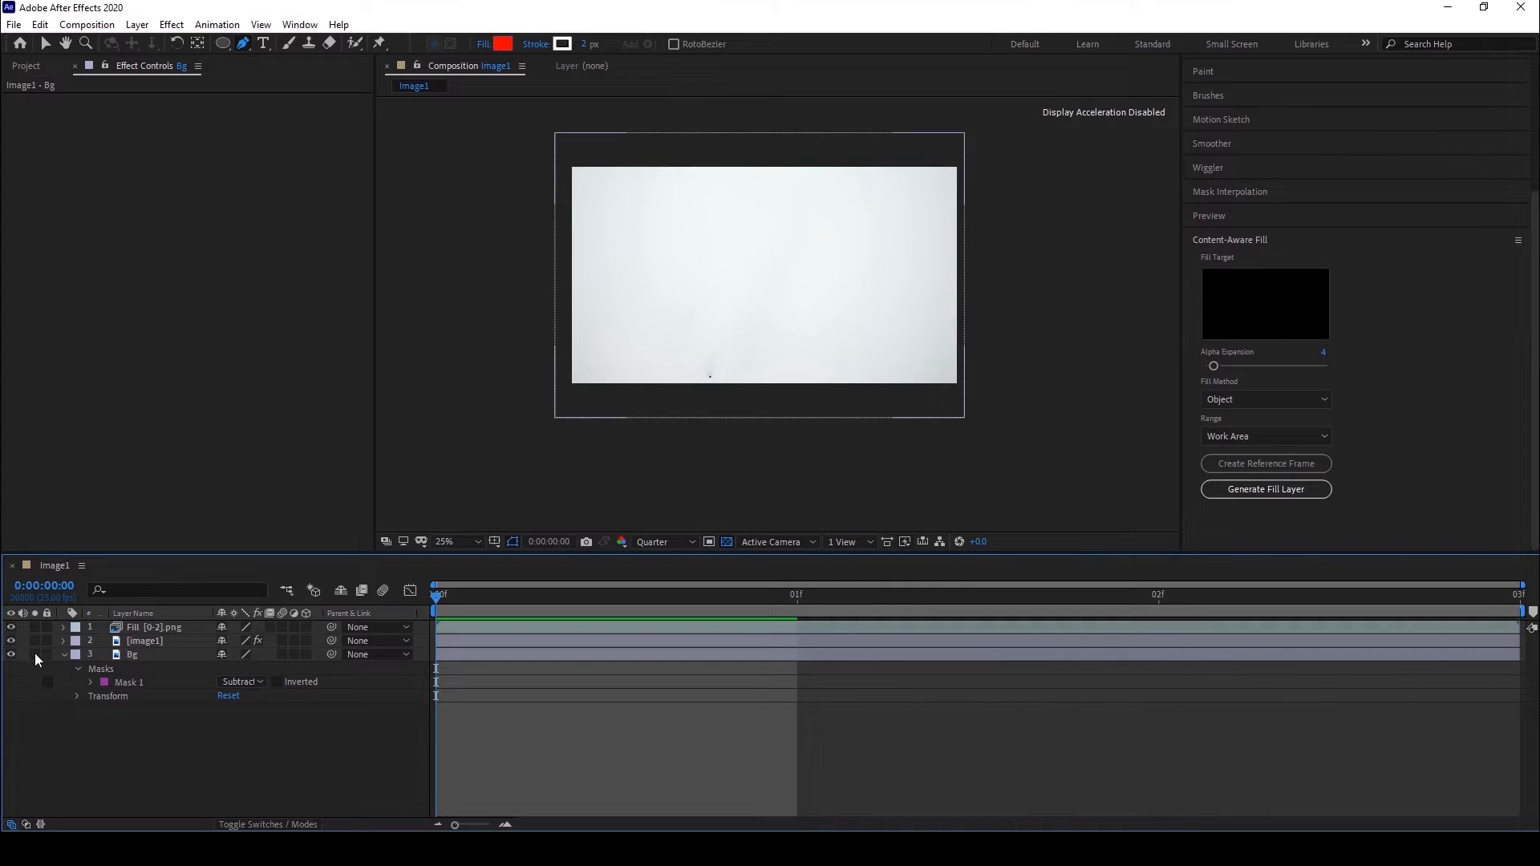
pyautogui.click(36, 653)
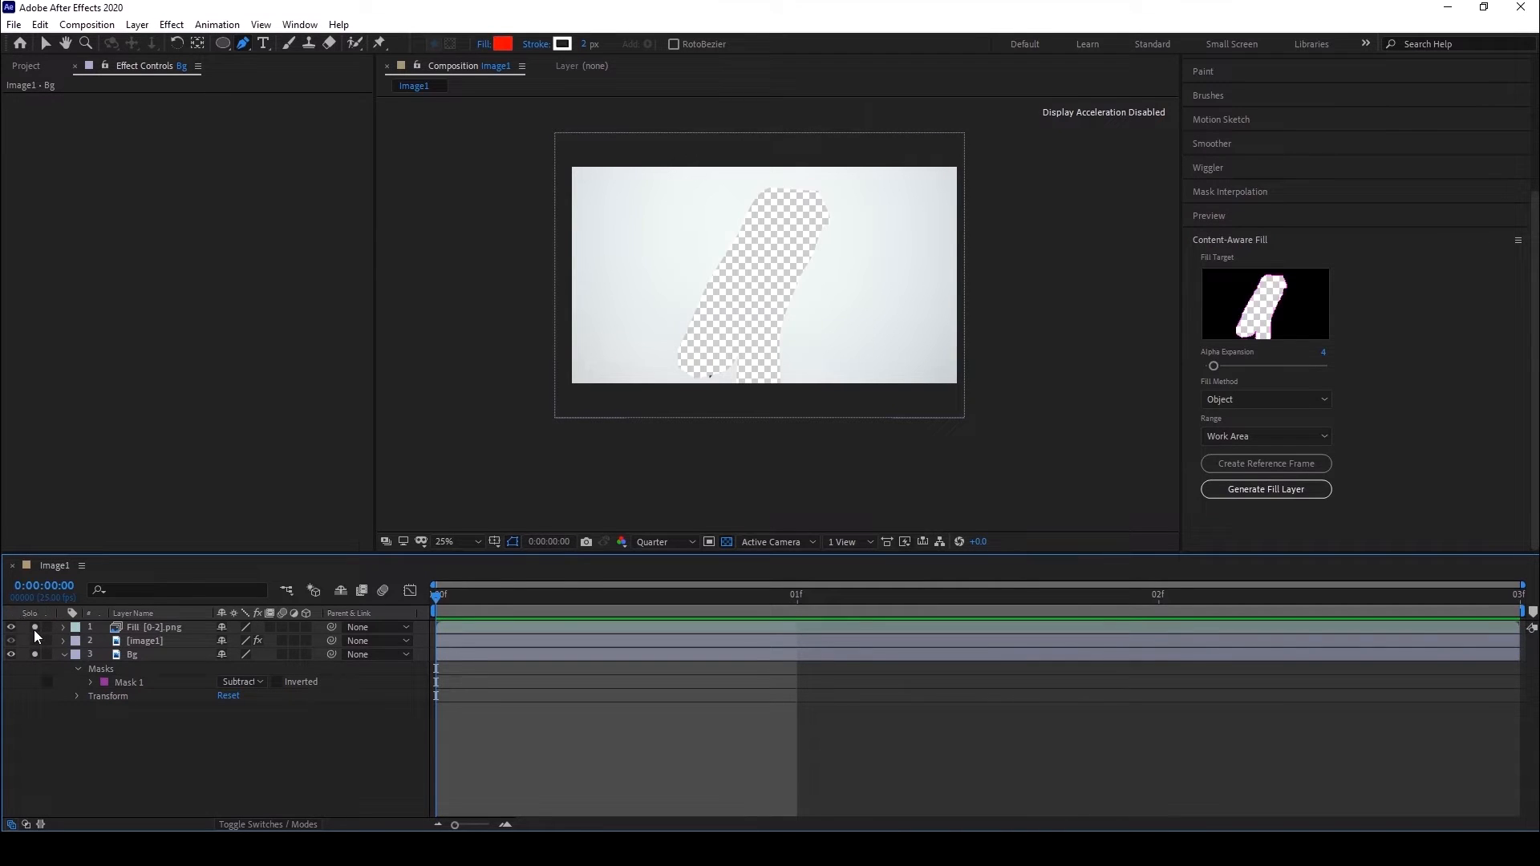
pyautogui.click(33, 628)
pyautogui.scroll(-1, 663, 292)
pyautogui.scroll(1, 672, 321)
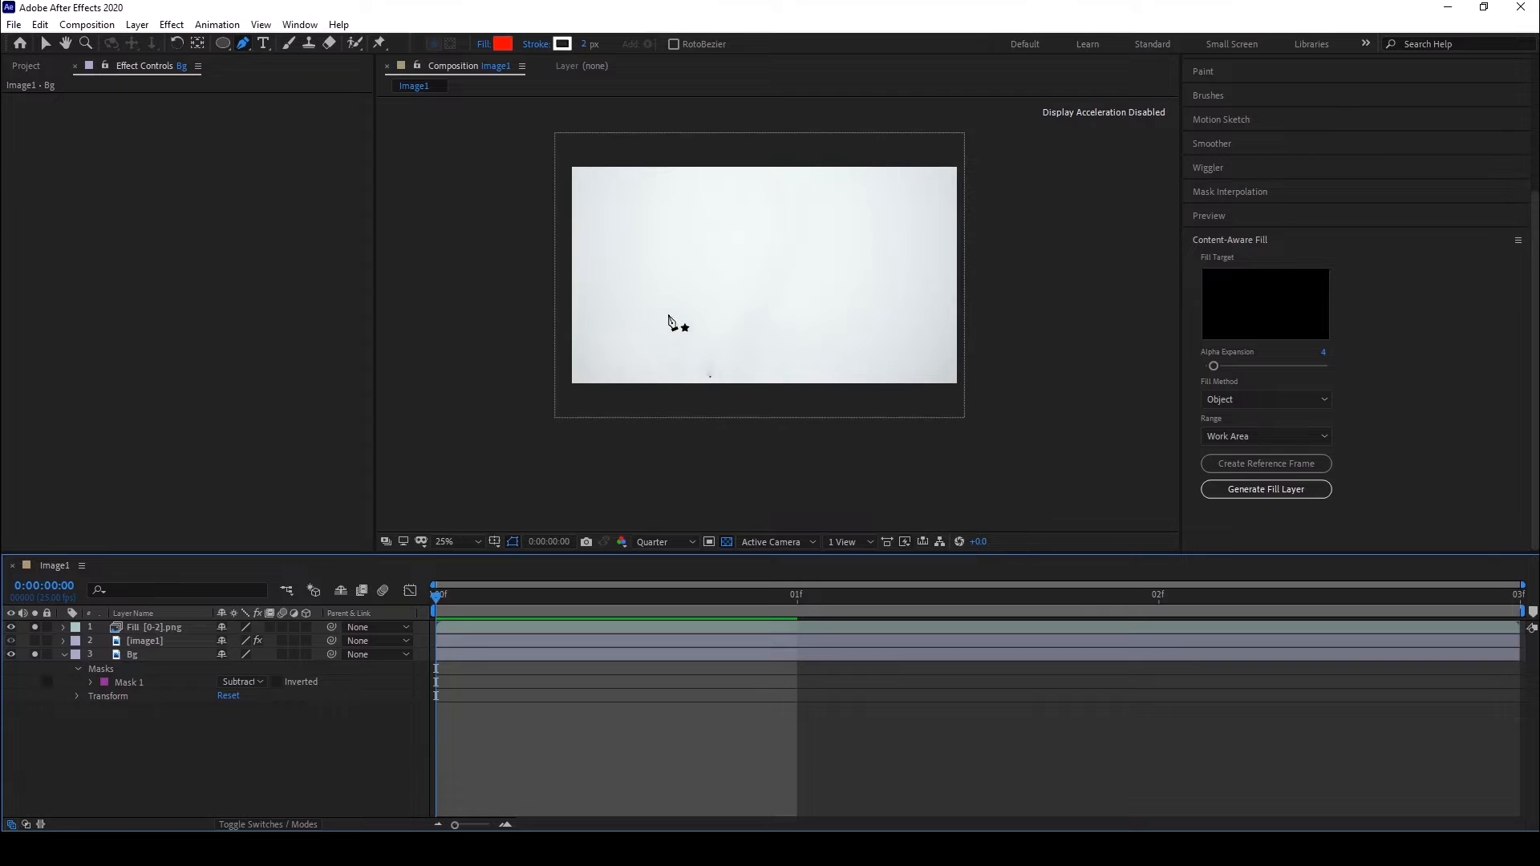
pyautogui.click(35, 655)
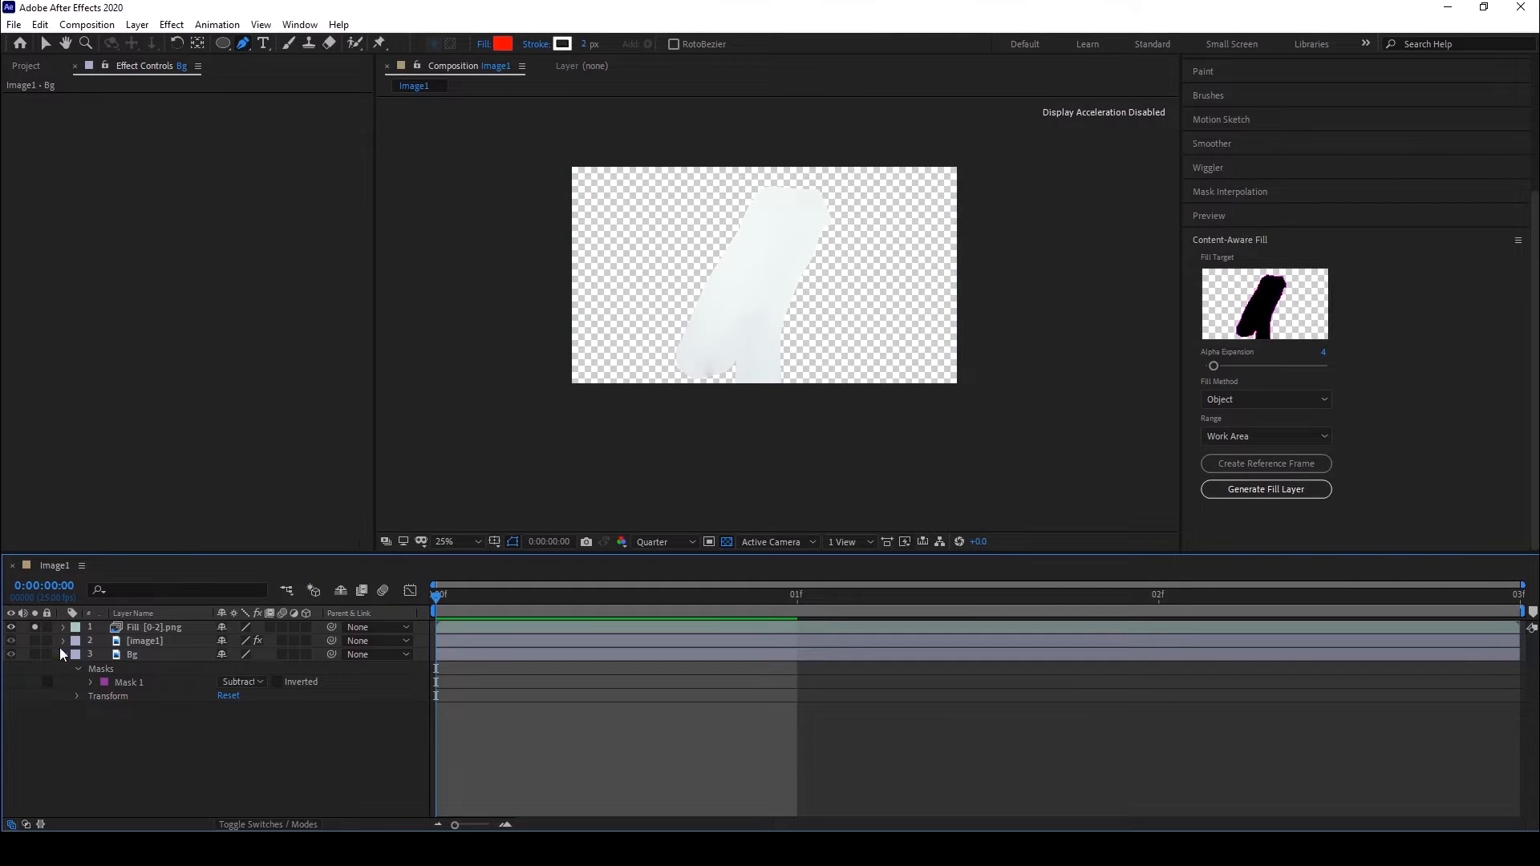
pyautogui.click(35, 627)
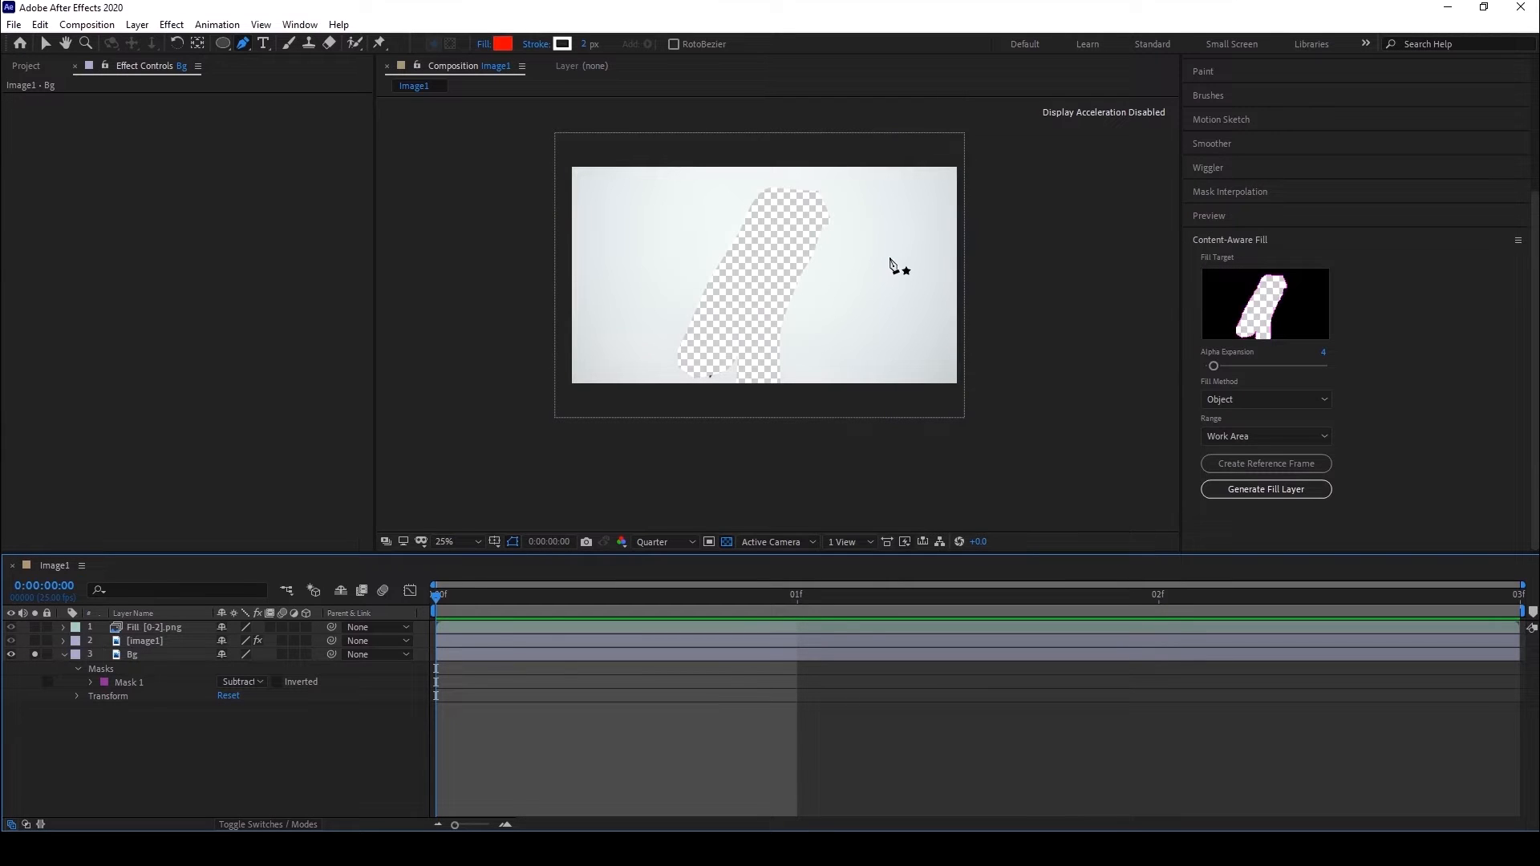
pyautogui.click(35, 627)
pyautogui.click(34, 654)
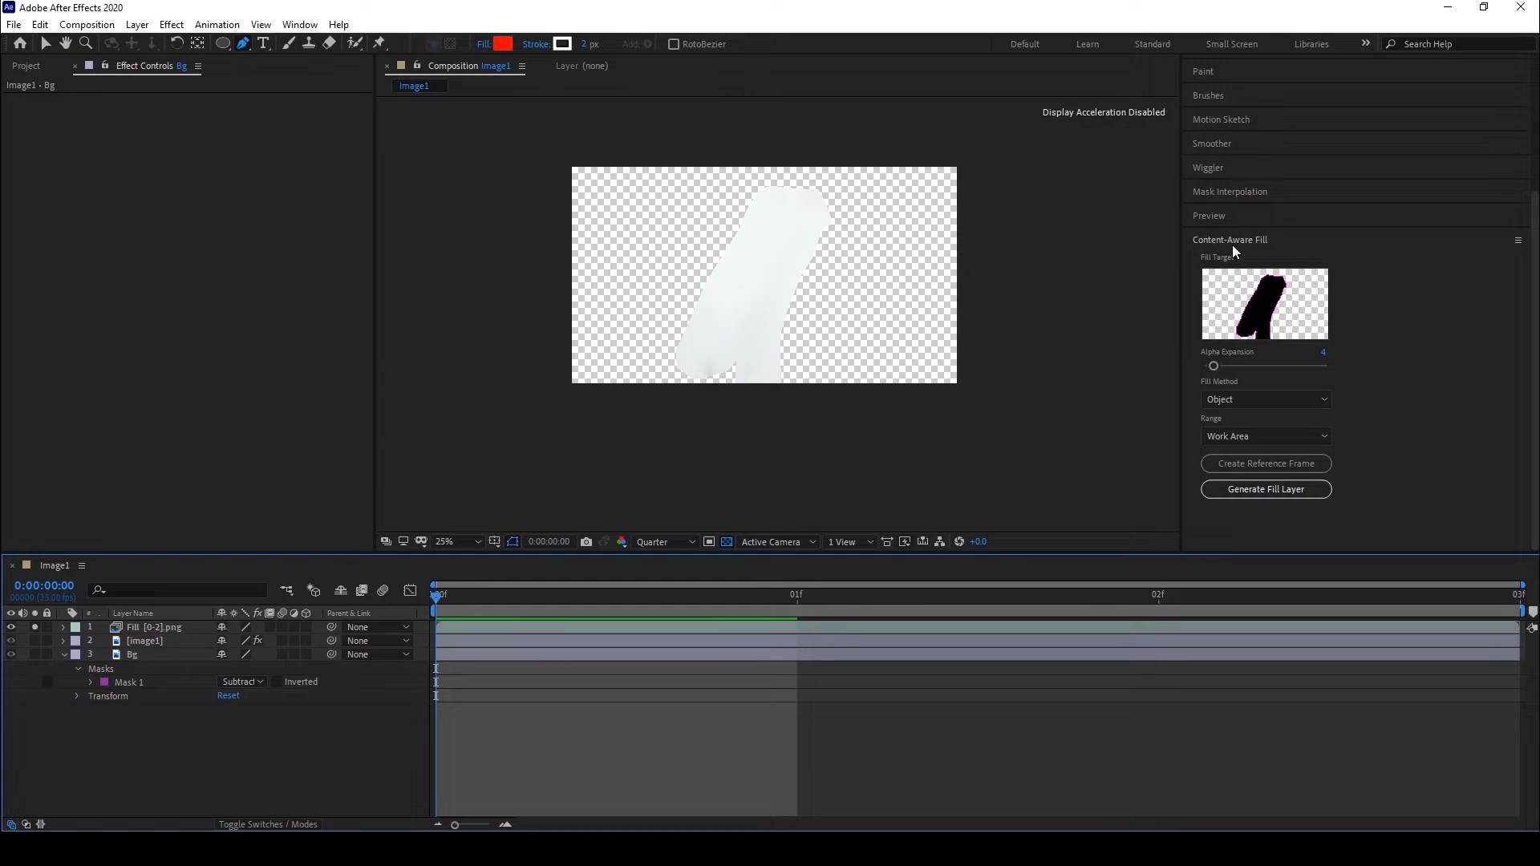
# Unsolo the fill layer and move it below the image1 layer, directly above Bg.
pyautogui.click(36, 627)
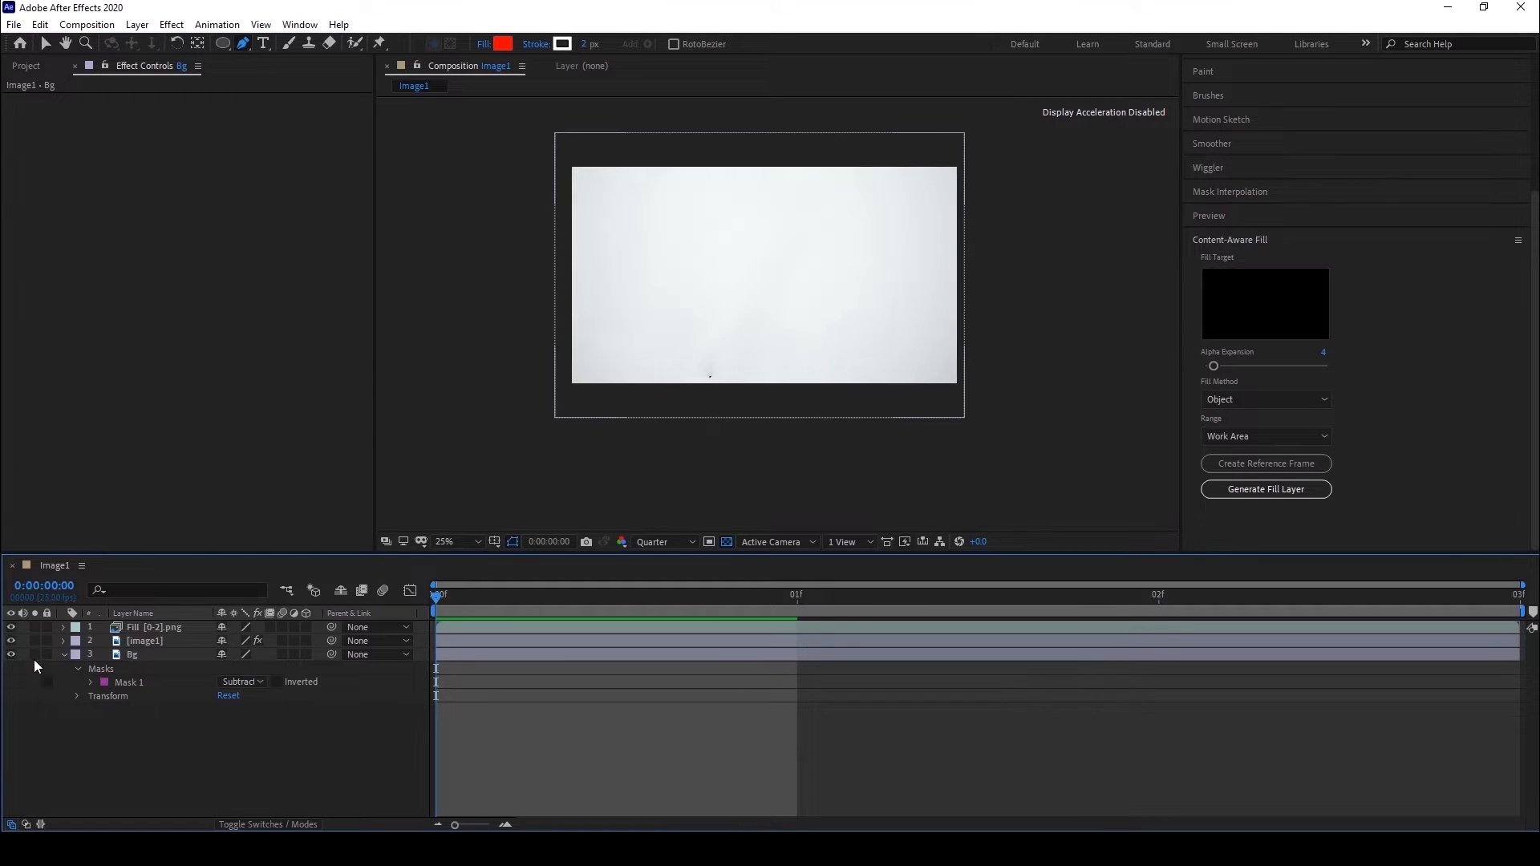
pyautogui.moveTo(129, 653)
pyautogui.mouseDown()
pyautogui.moveTo(141, 629)
pyautogui.moveTo(137, 649)
pyautogui.mouseUp()
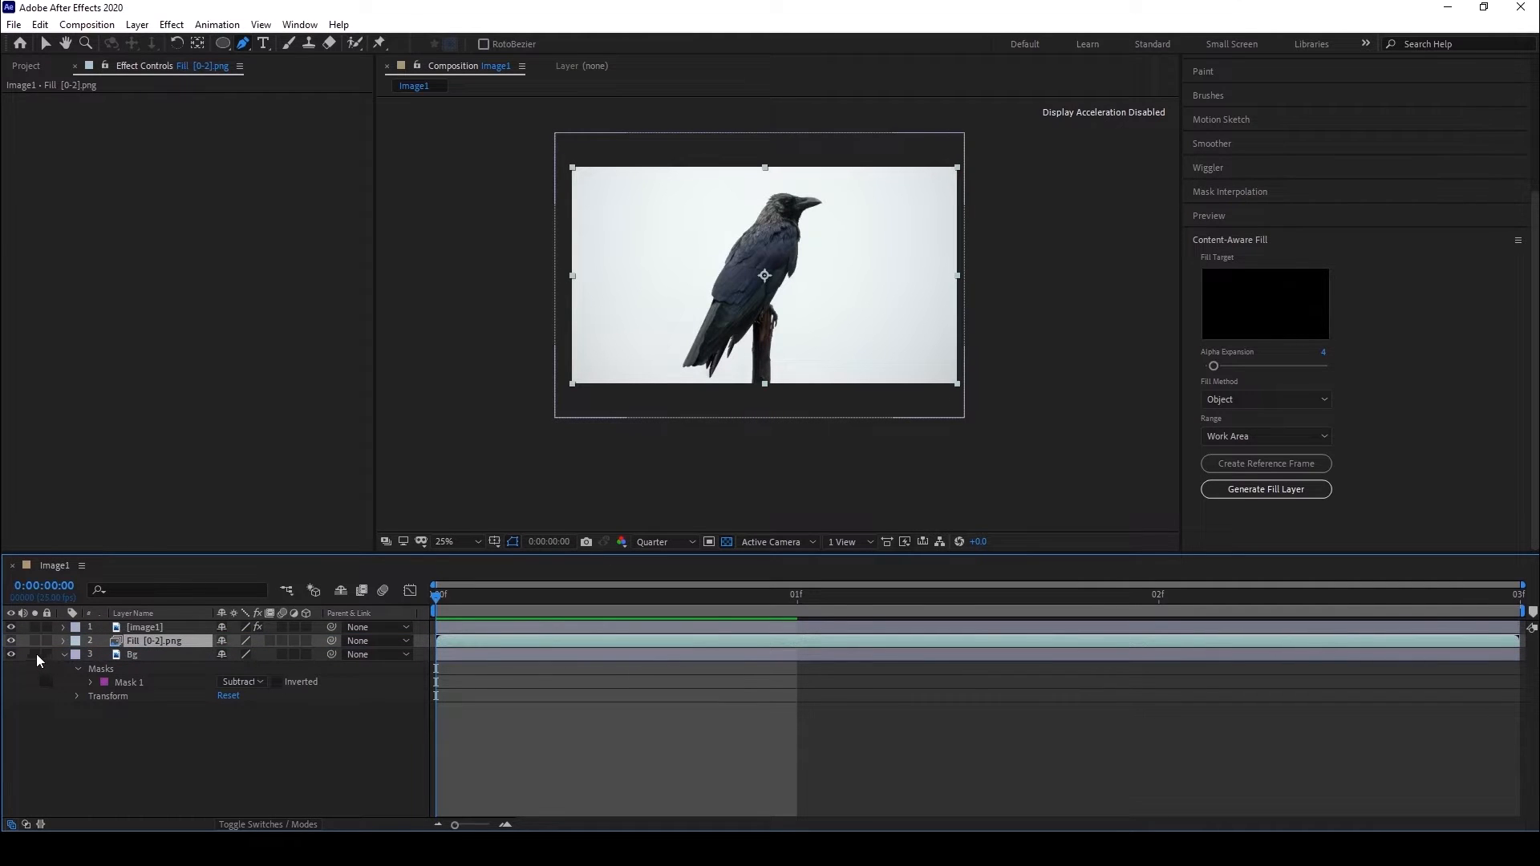
# Pre-compose the fill and Bg layers into a composition named Background, moving all attributes into it.
pyautogui.keyDown('shift'); pyautogui.click(141, 656); pyautogui.keyUp('shift')
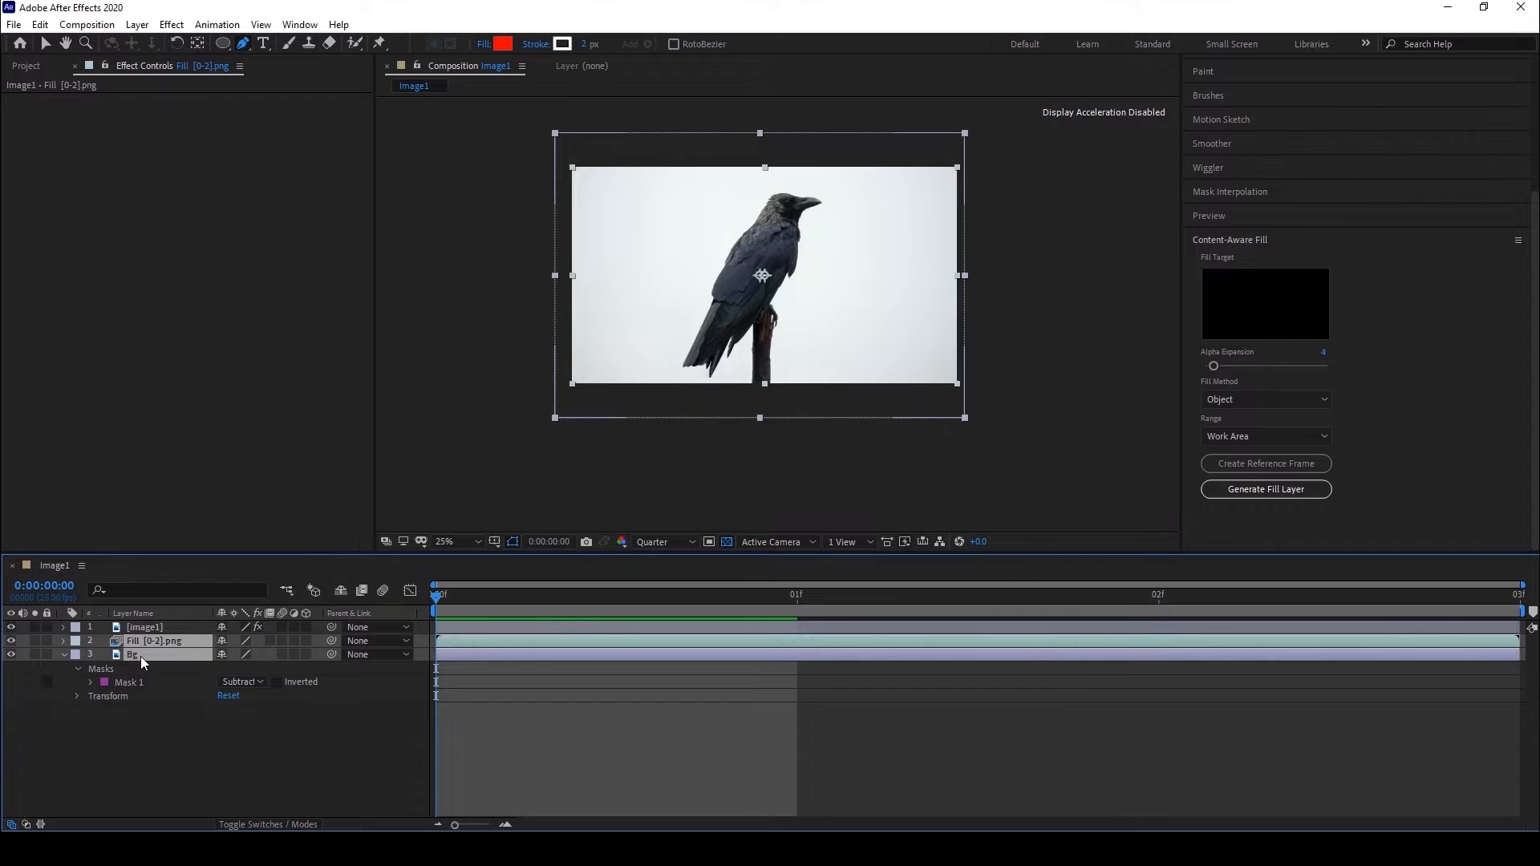
pyautogui.click(138, 25)
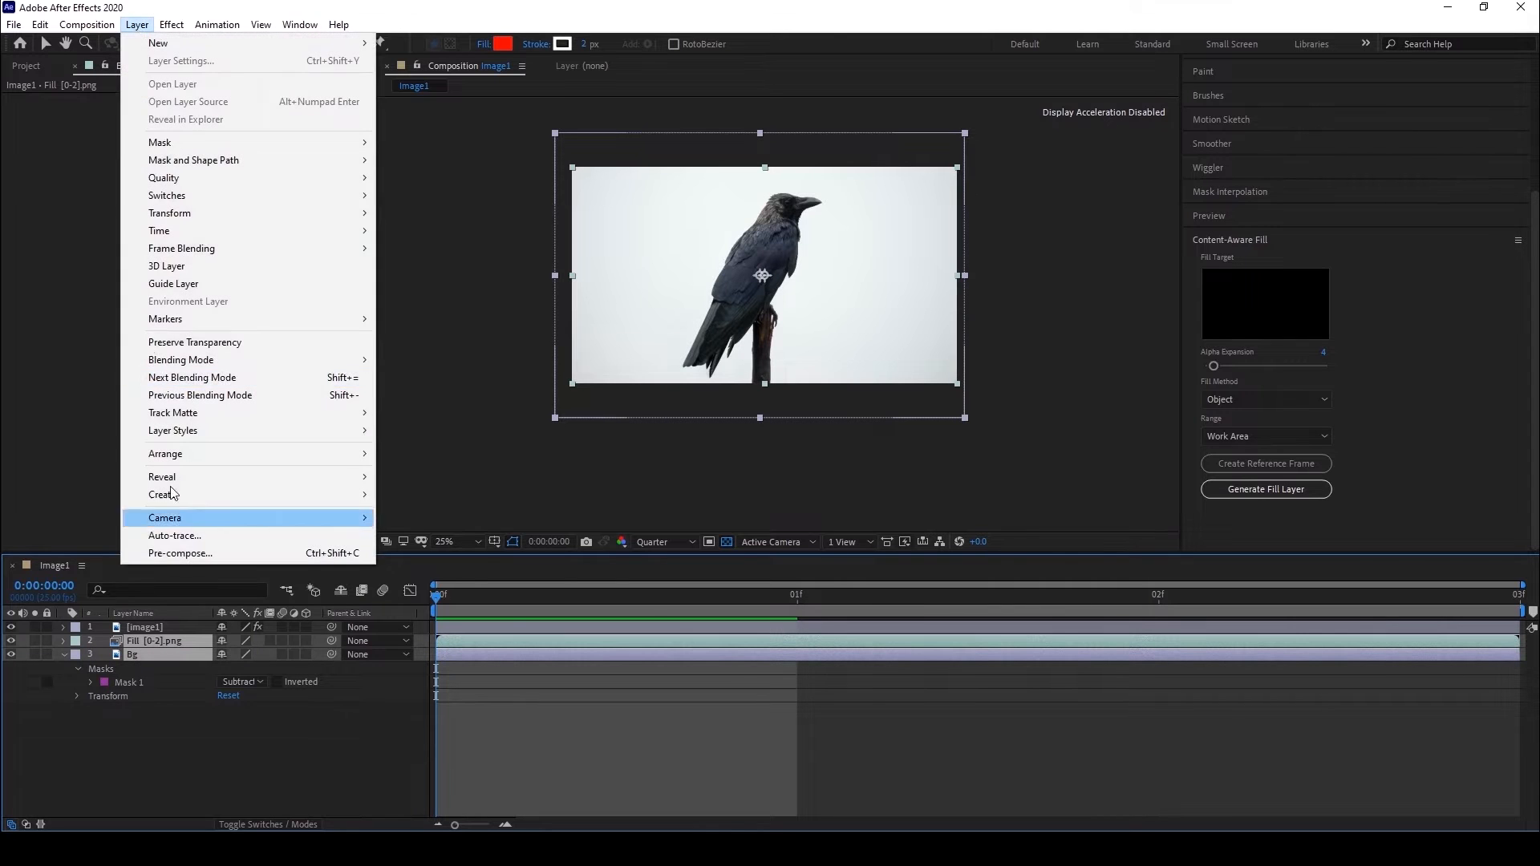
pyautogui.click(184, 553)
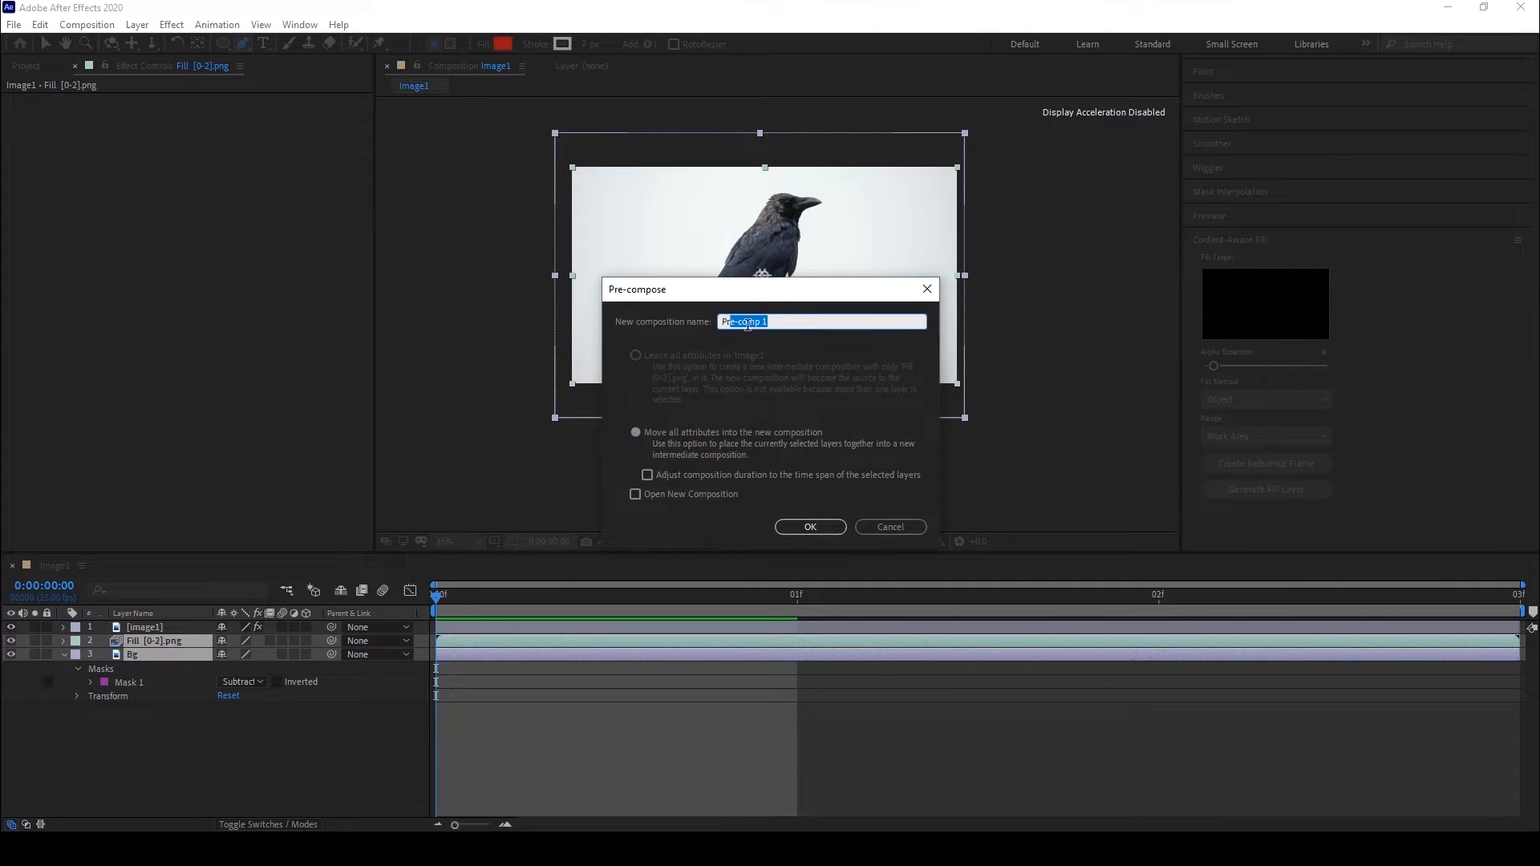
pyautogui.write('Background')
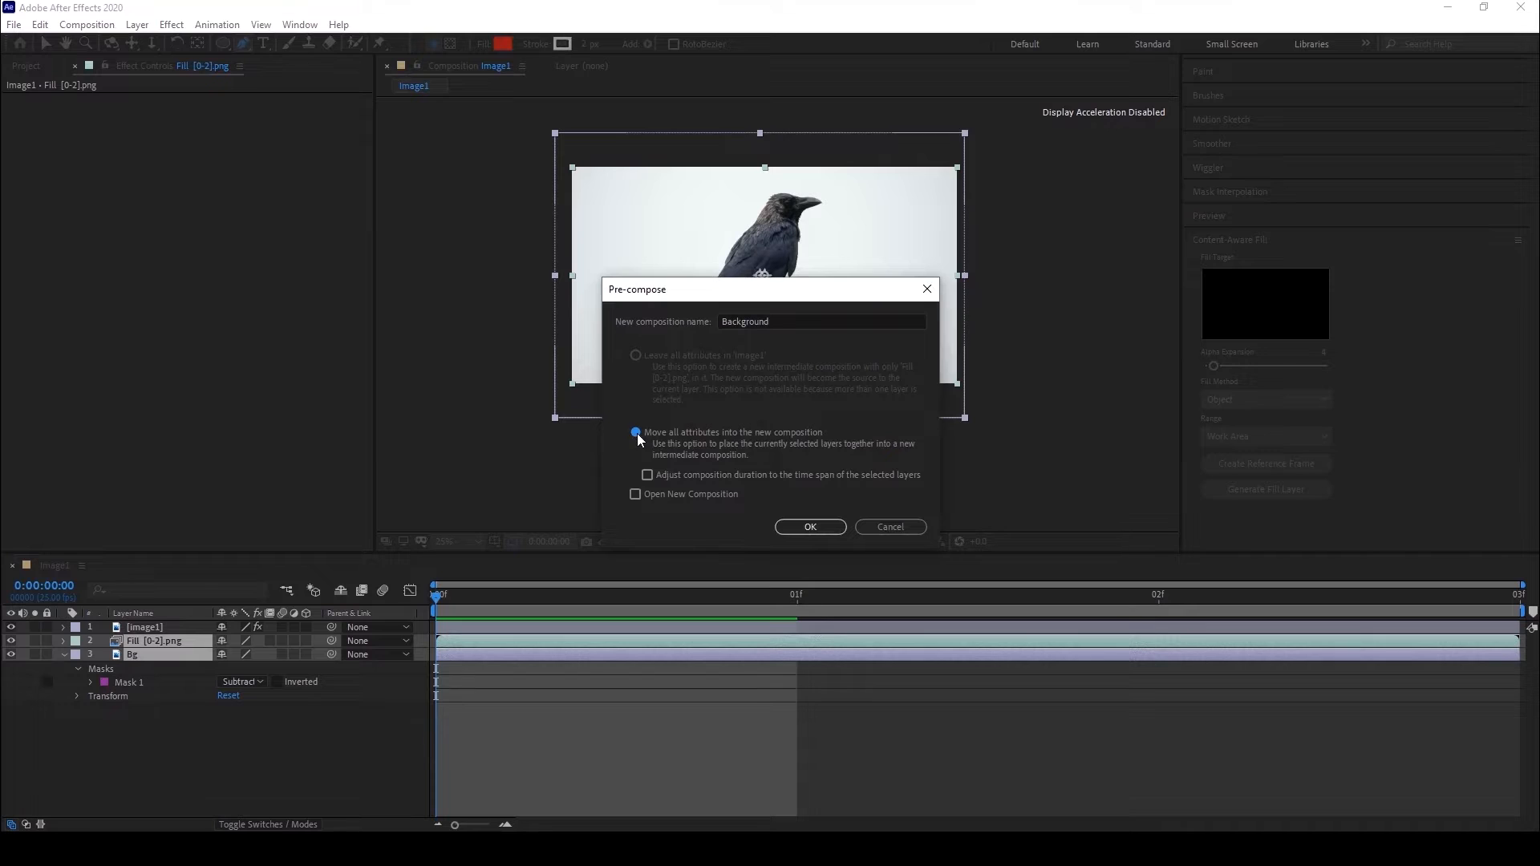
pyautogui.click(809, 526)
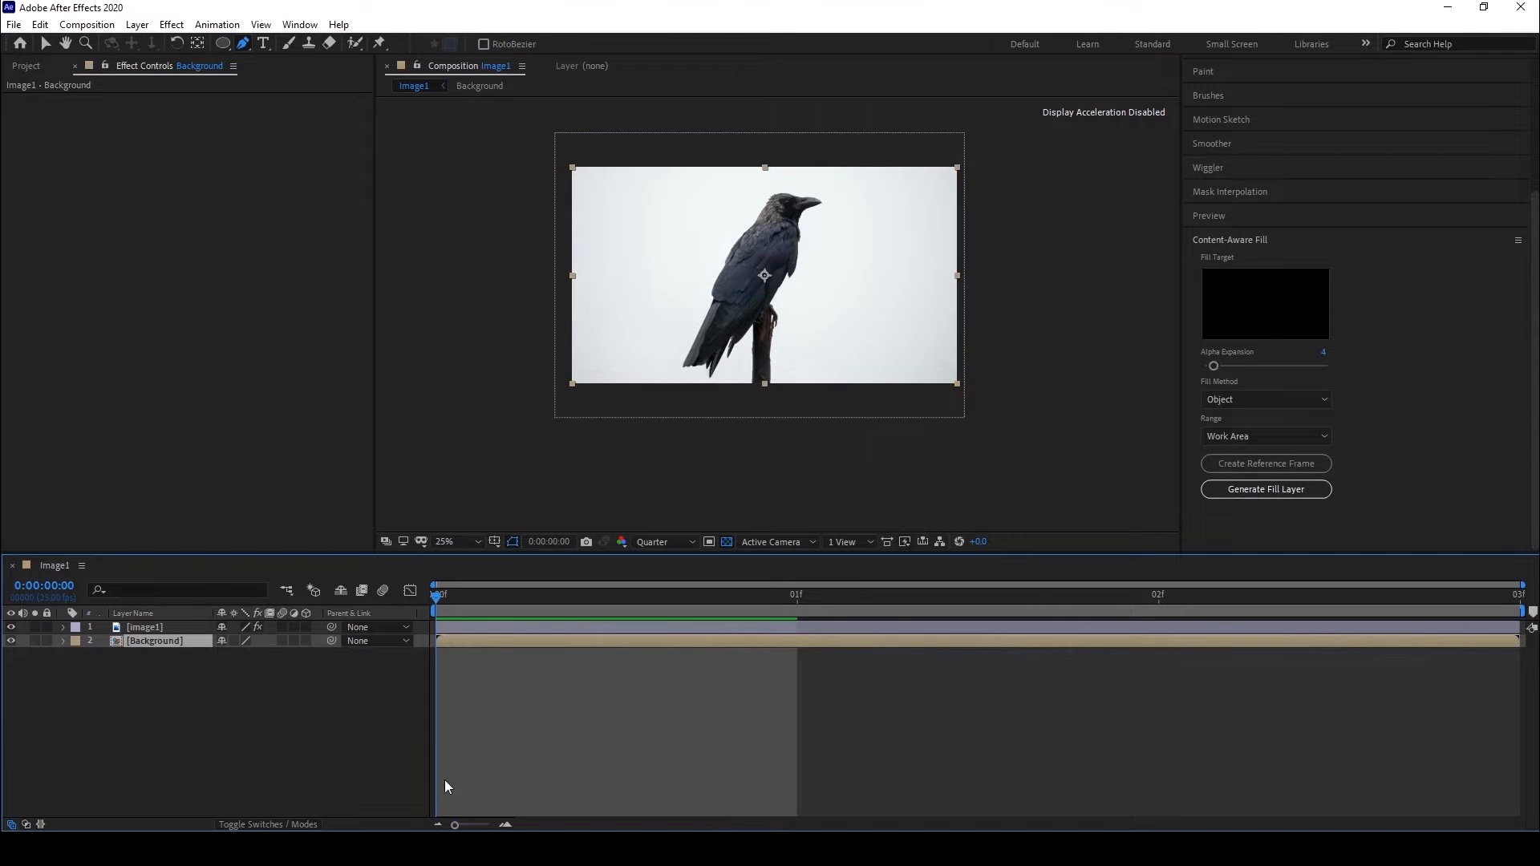
# Set the Image1 composition's duration to 0:00:10:03 and show its full length in the timeline.
pyautogui.click(100, 24)
pyautogui.click(131, 67)
pyautogui.click(770, 439)
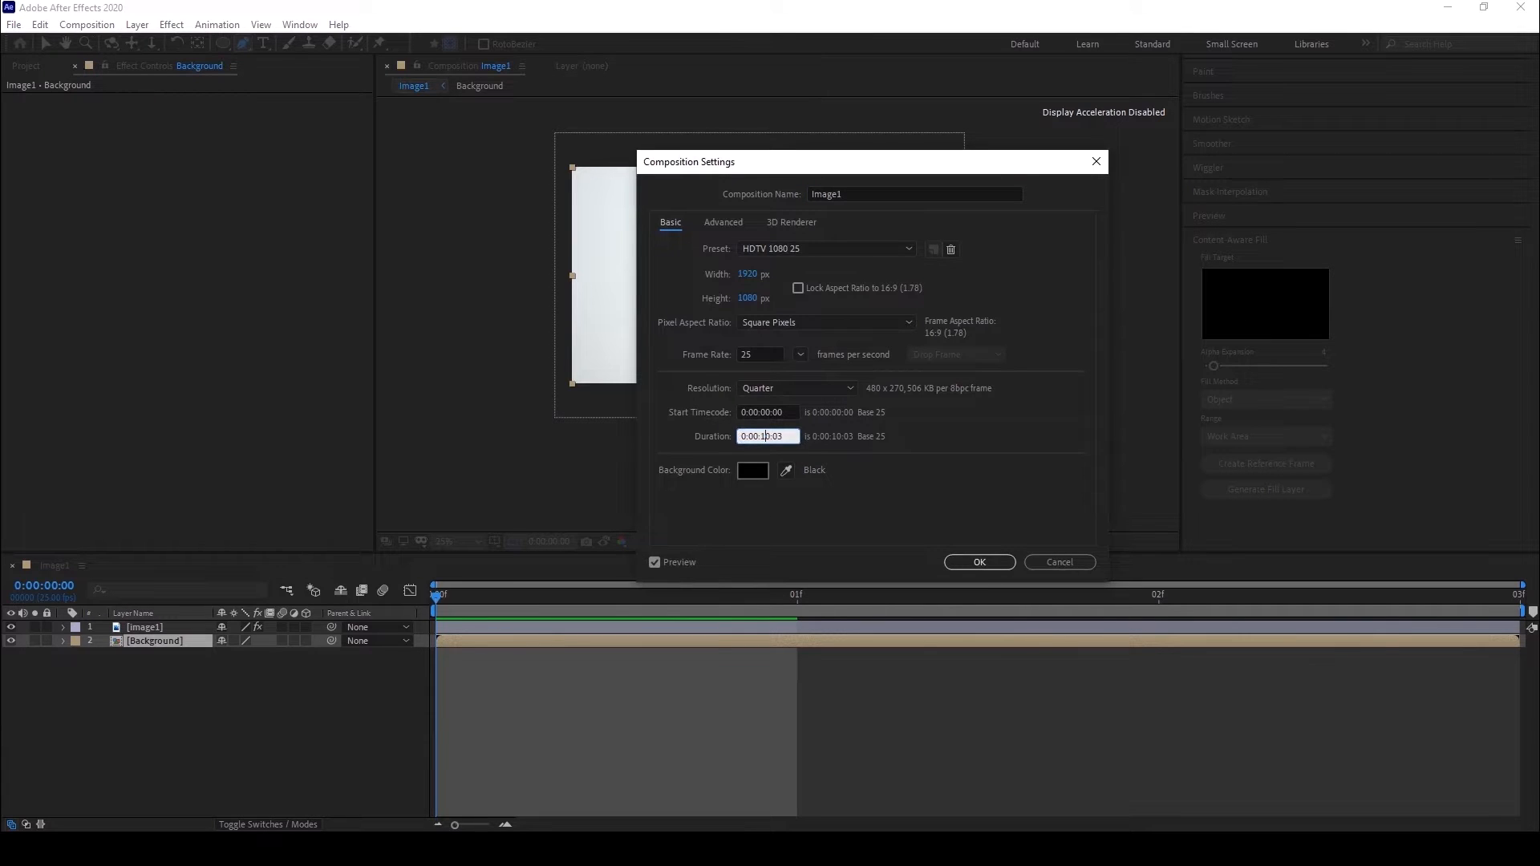
pyautogui.click(1004, 565)
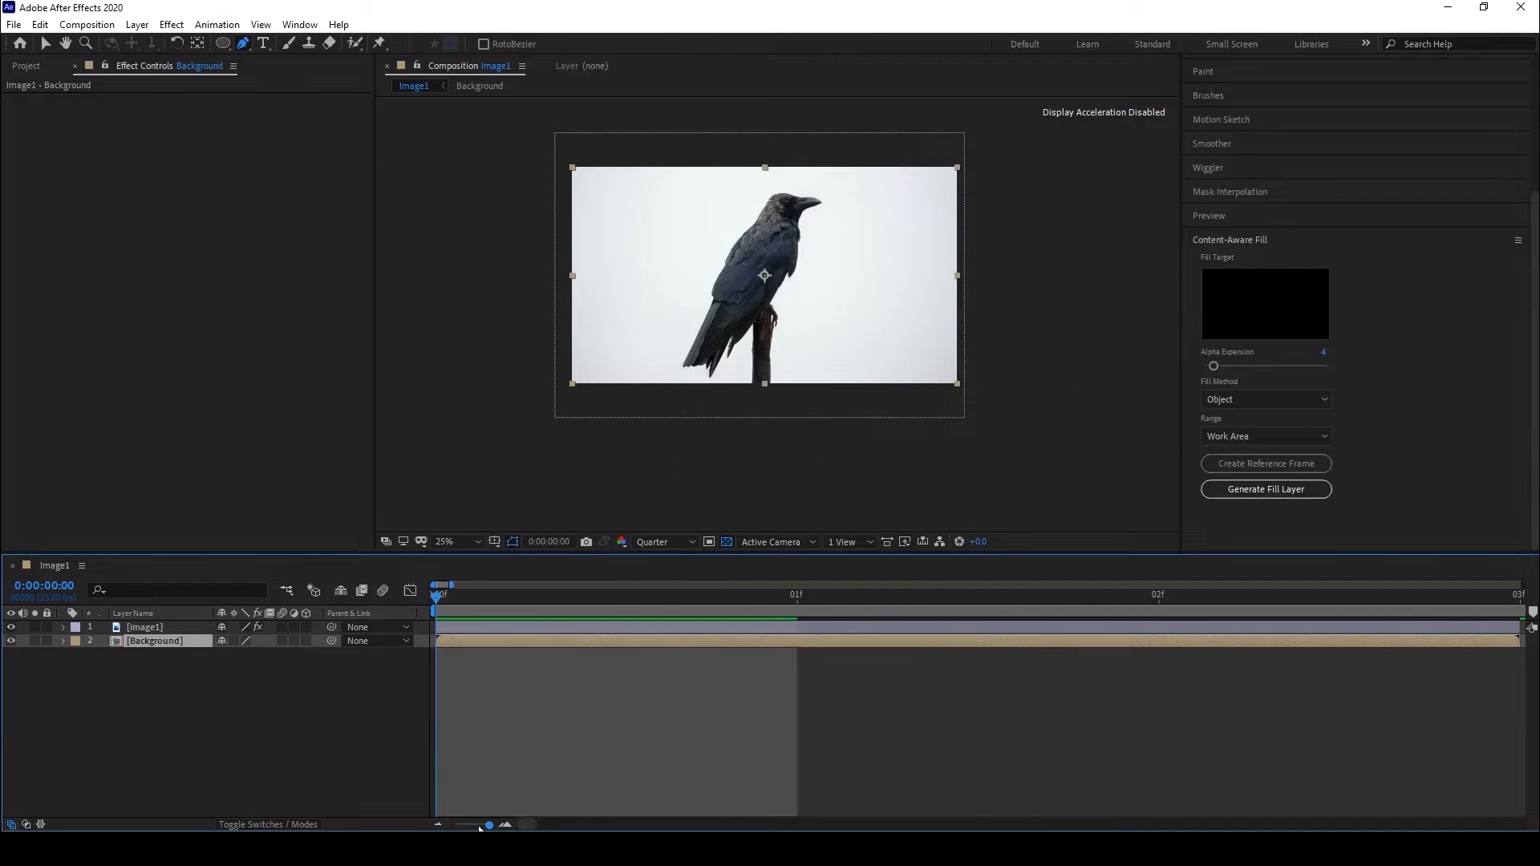
pyautogui.moveTo(479, 826); pyautogui.dragTo(454, 826)
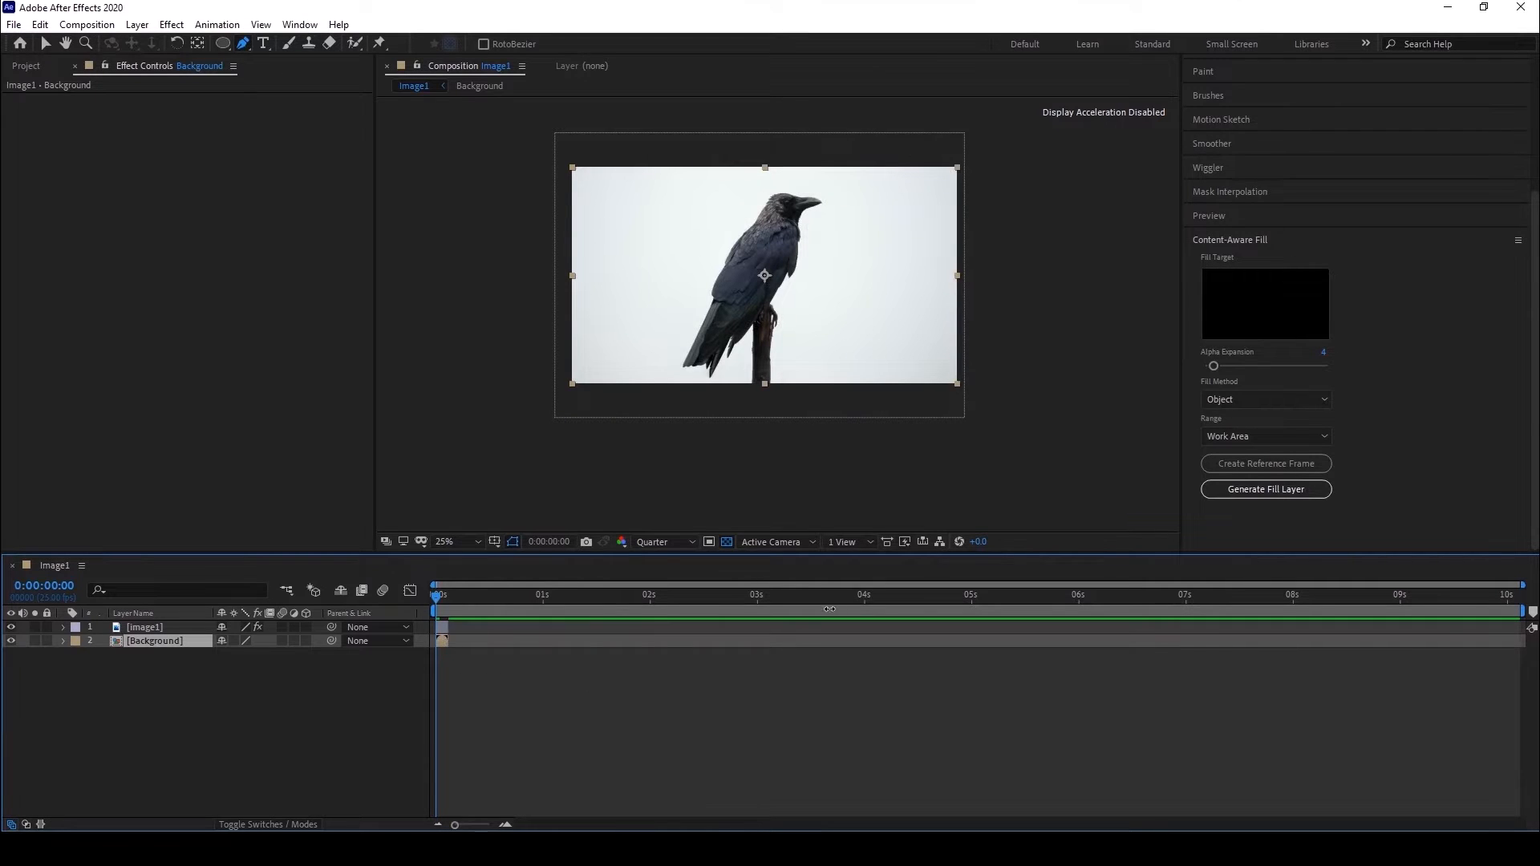
# Open the Background composition and extend its duration to about ten seconds.
pyautogui.doubleClick(148, 639)
pyautogui.click(152, 627)
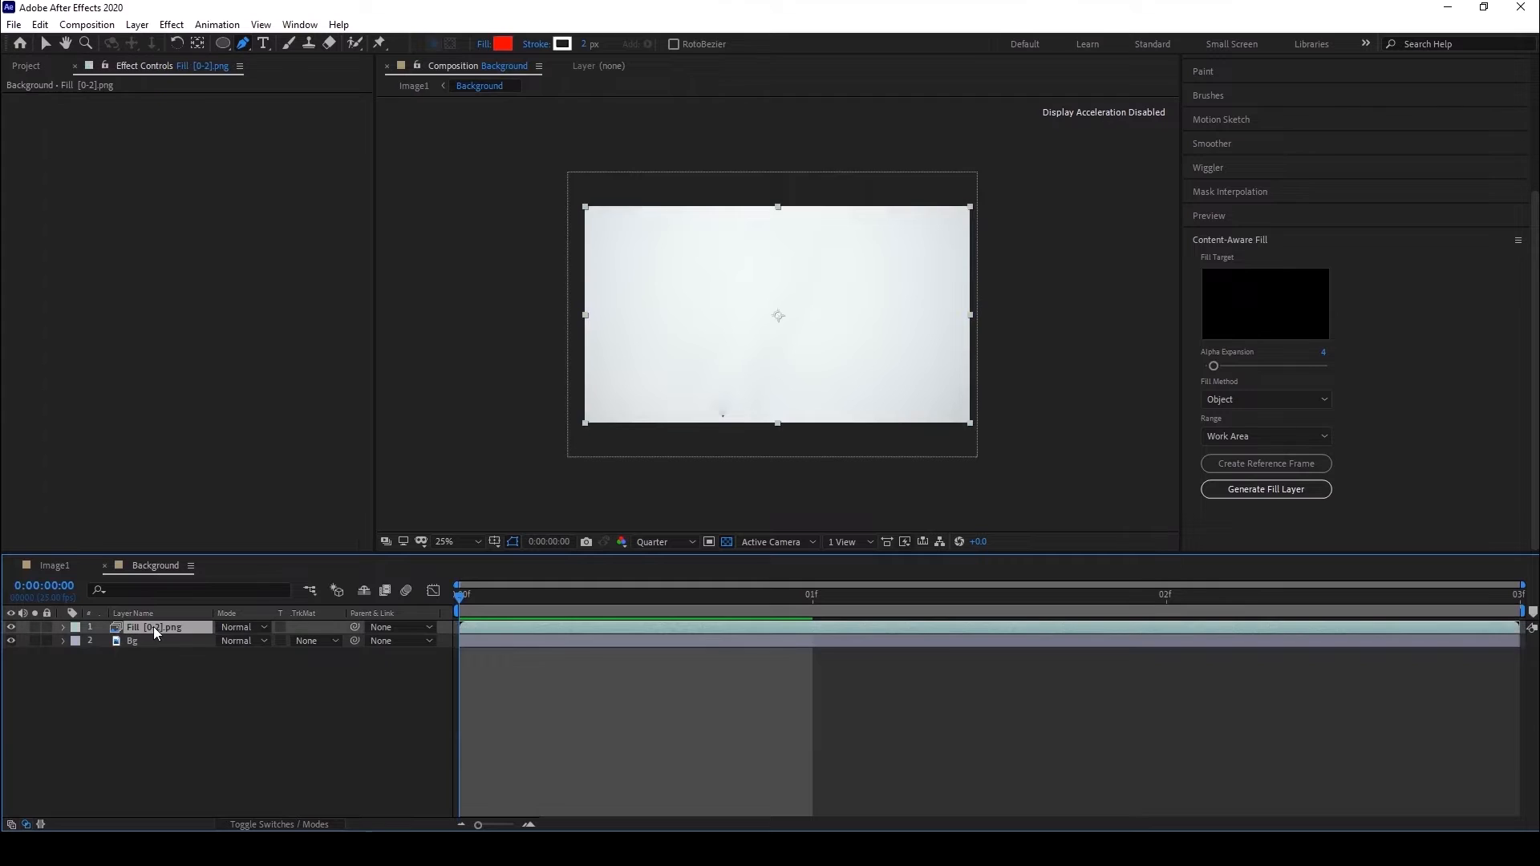
pyautogui.click(87, 24)
pyautogui.click(104, 62)
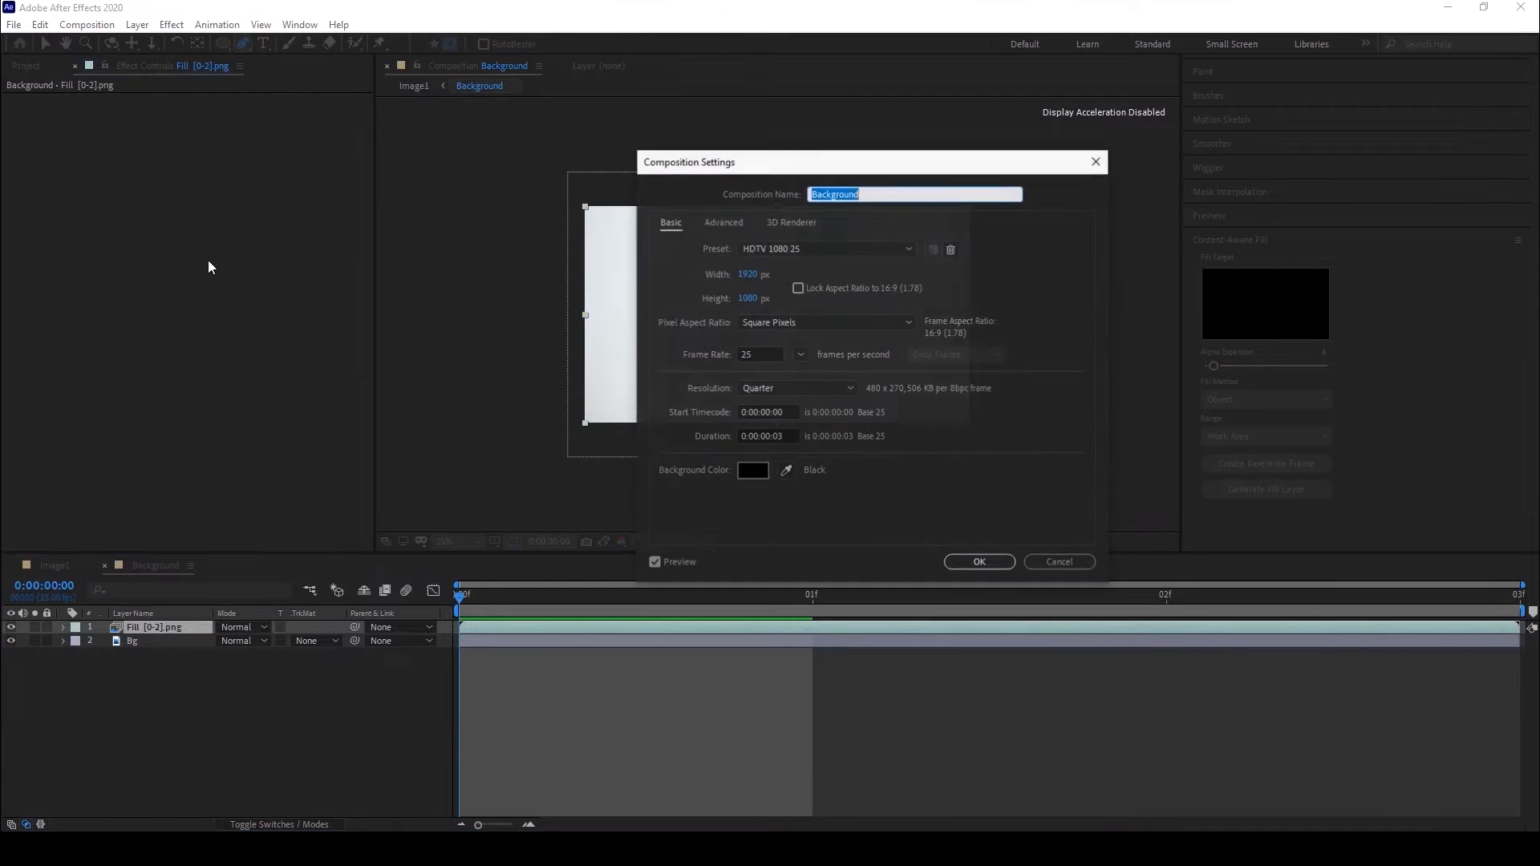
pyautogui.click(767, 436)
pyautogui.write('1')
pyautogui.click(999, 564)
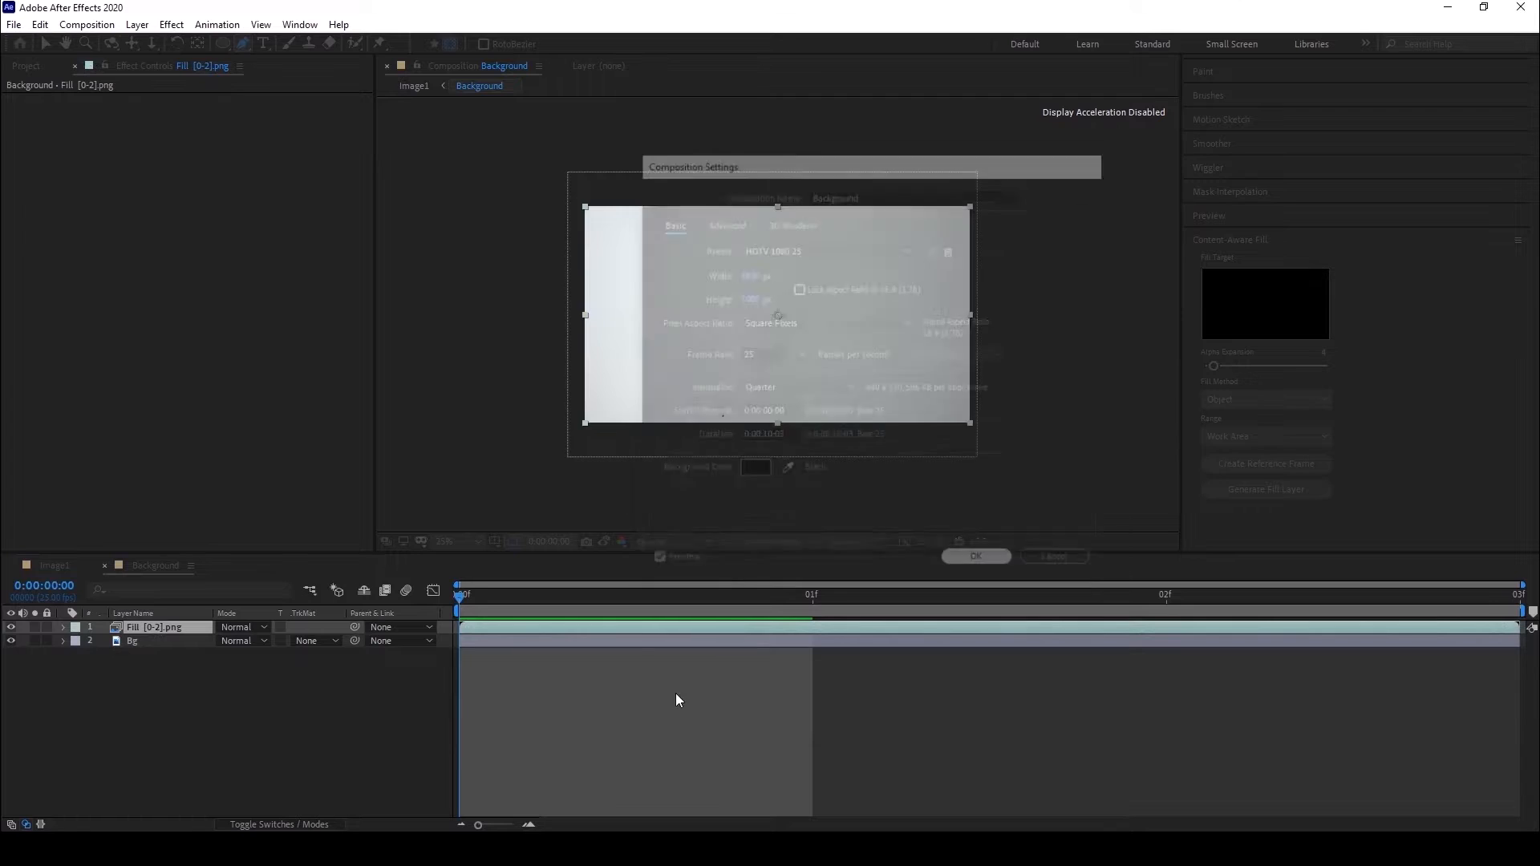
# Freeze the Background layer's frame in the Image1 composition and stretch the Background and image1 layers to the composition's end.
pyautogui.click(55, 566)
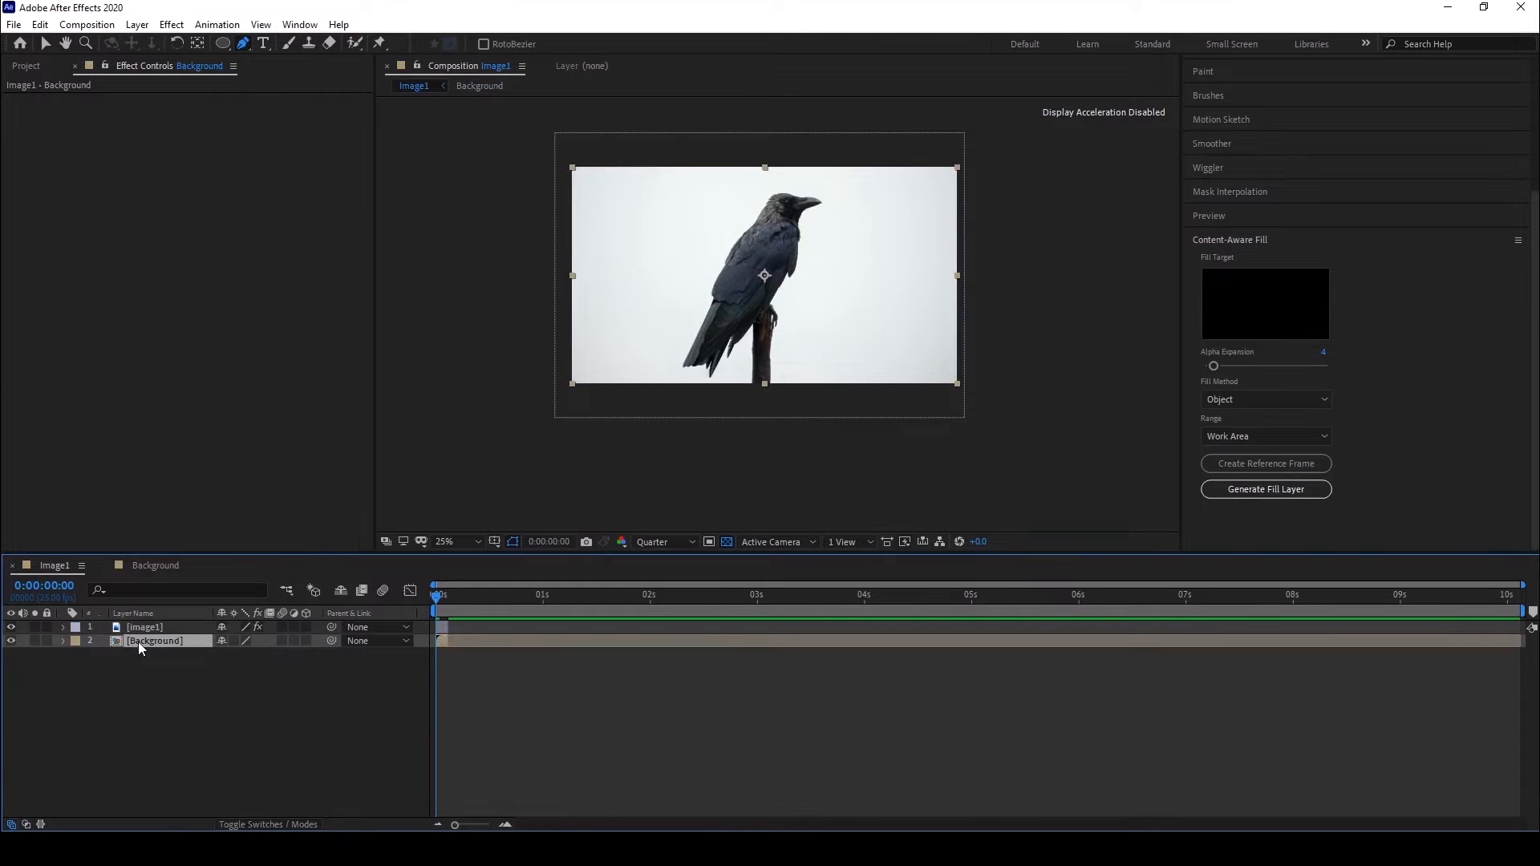
pyautogui.rightClick(138, 641)
pyautogui.moveTo(190, 280)
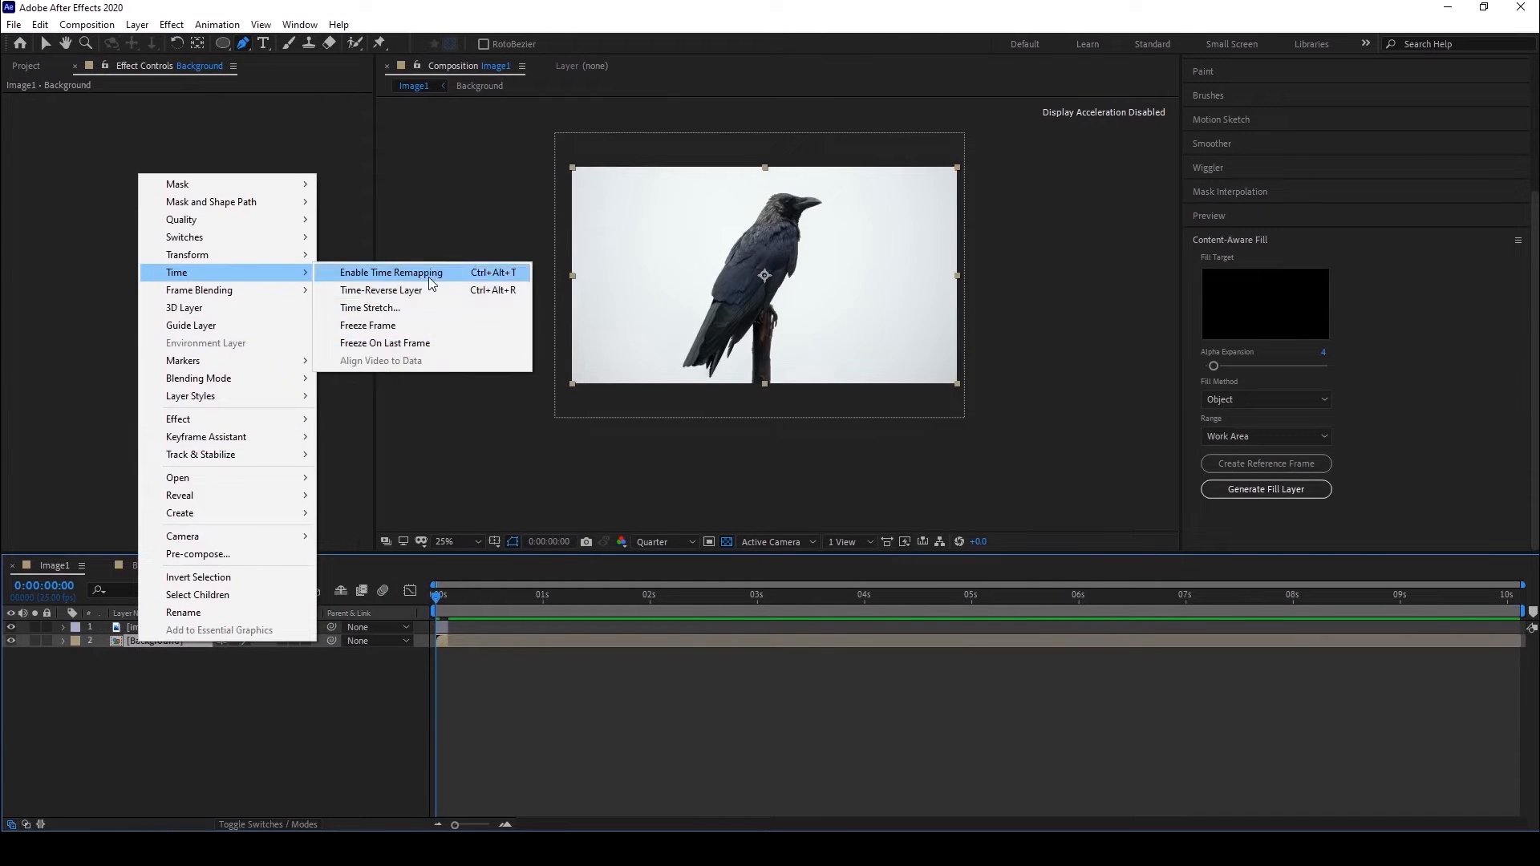
pyautogui.click(396, 326)
pyautogui.moveTo(445, 639); pyautogui.dragTo(1523, 640)
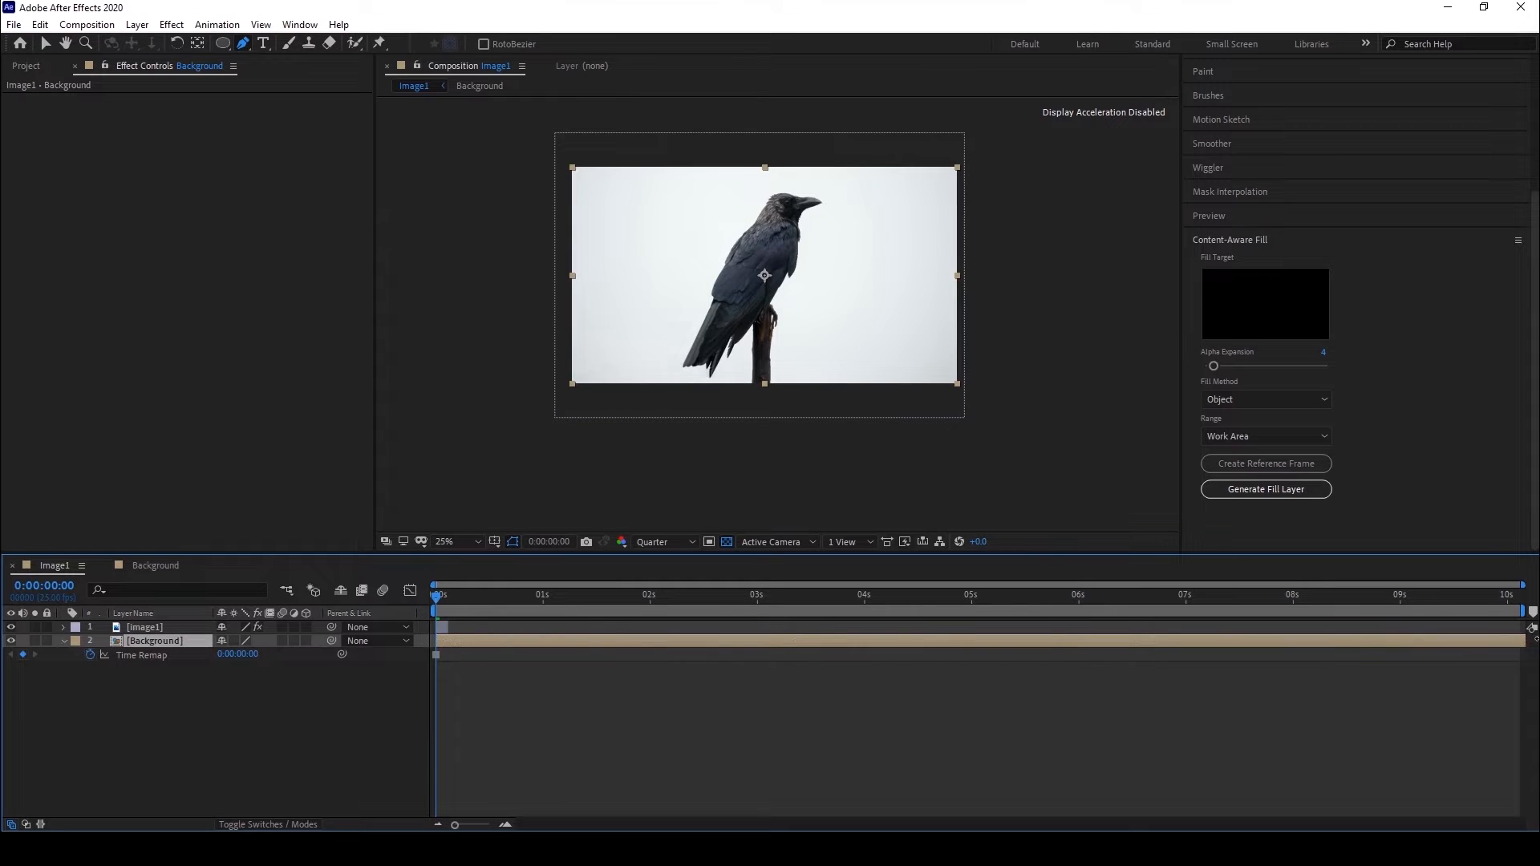
pyautogui.click(441, 627)
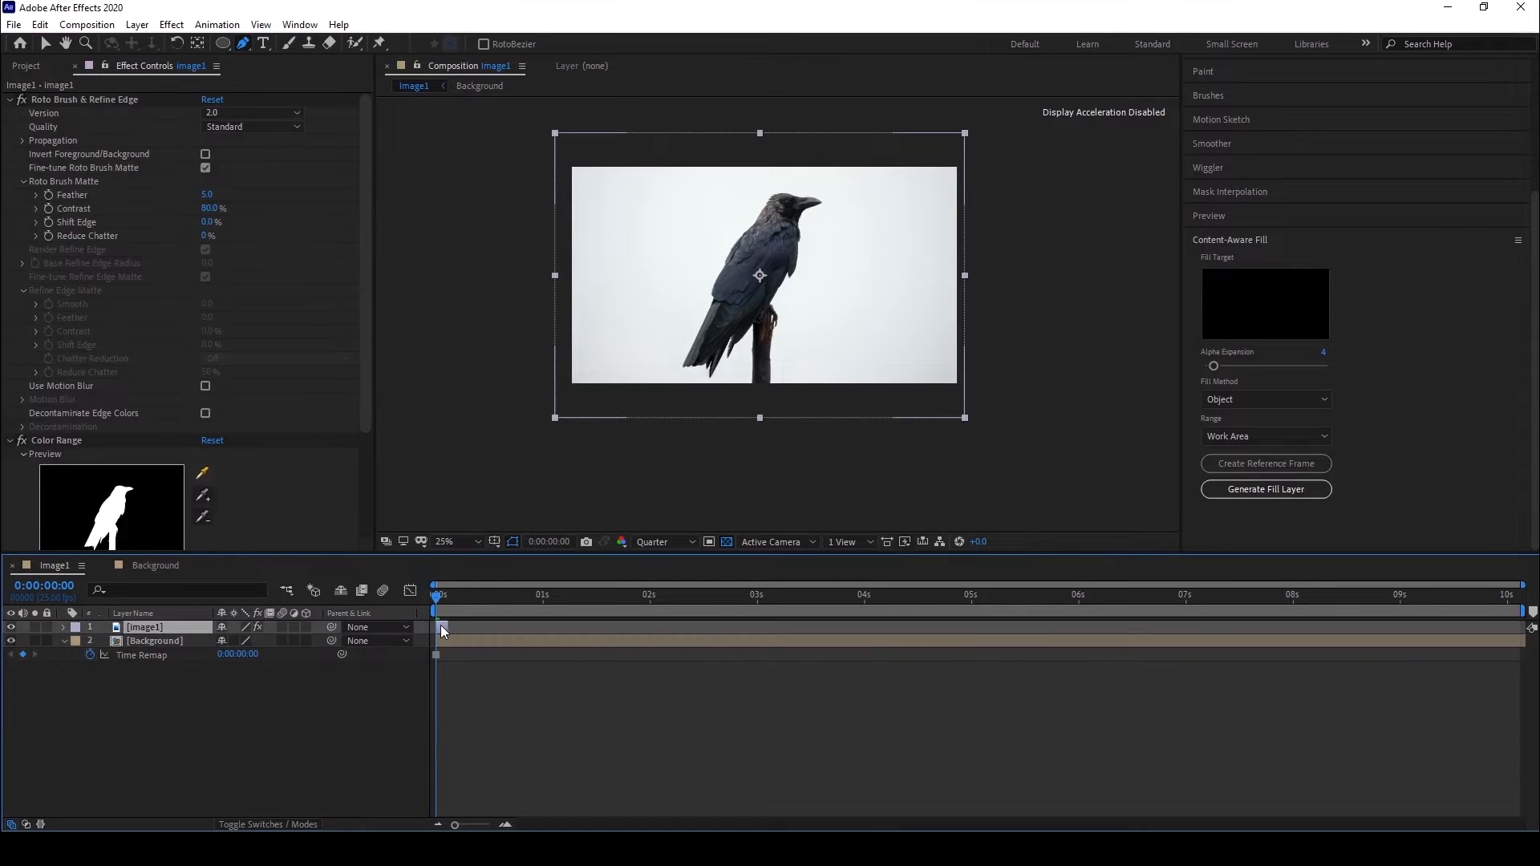
pyautogui.moveTo(443, 626); pyautogui.dragTo(686, 616)
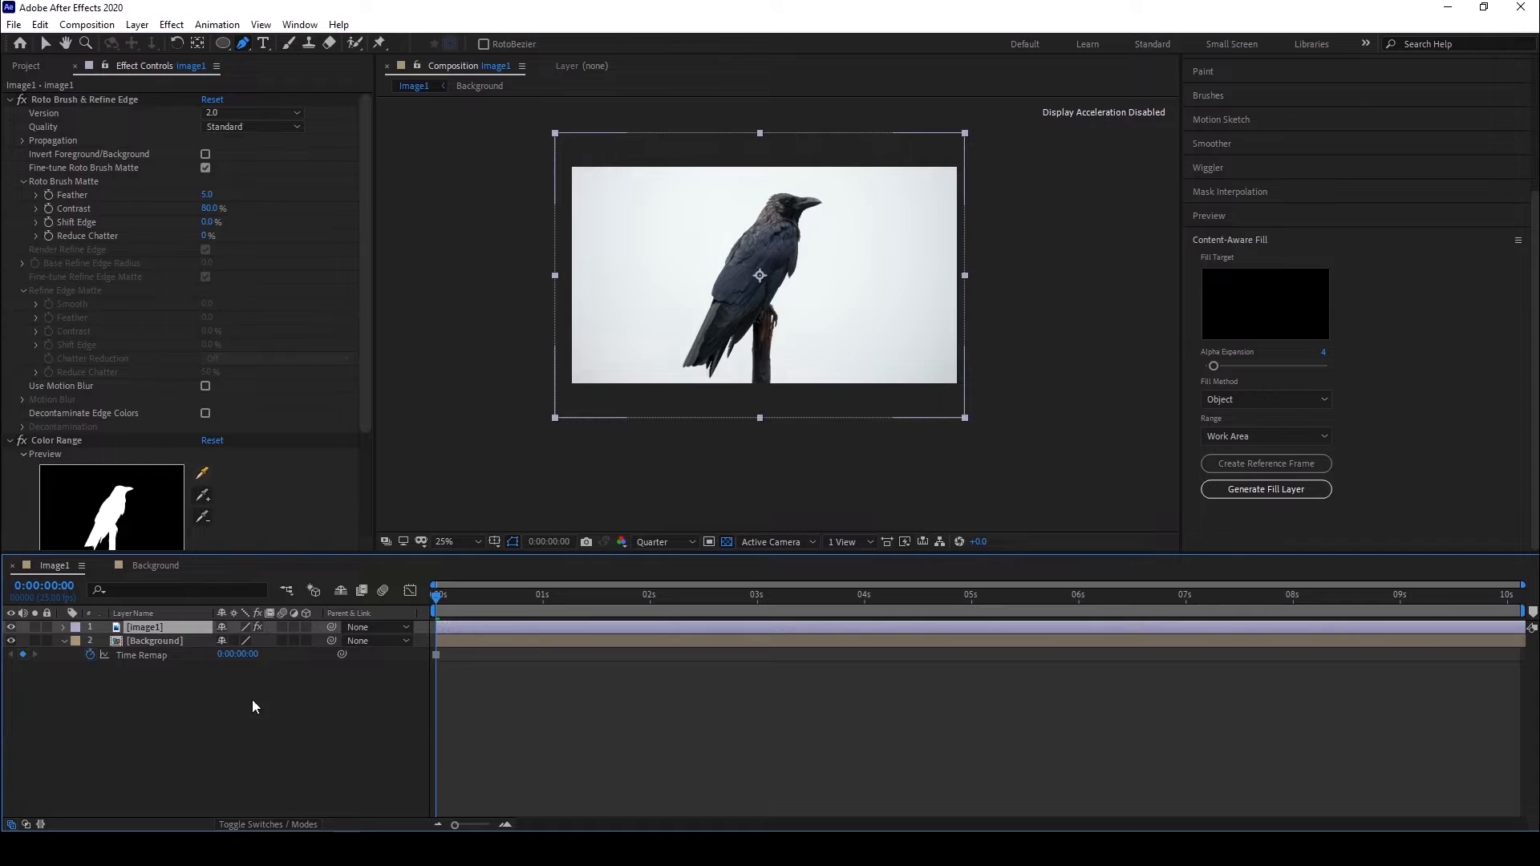
# Check the crow cut-out and the Background layer separately by soloing each one.
pyautogui.click(35, 626)
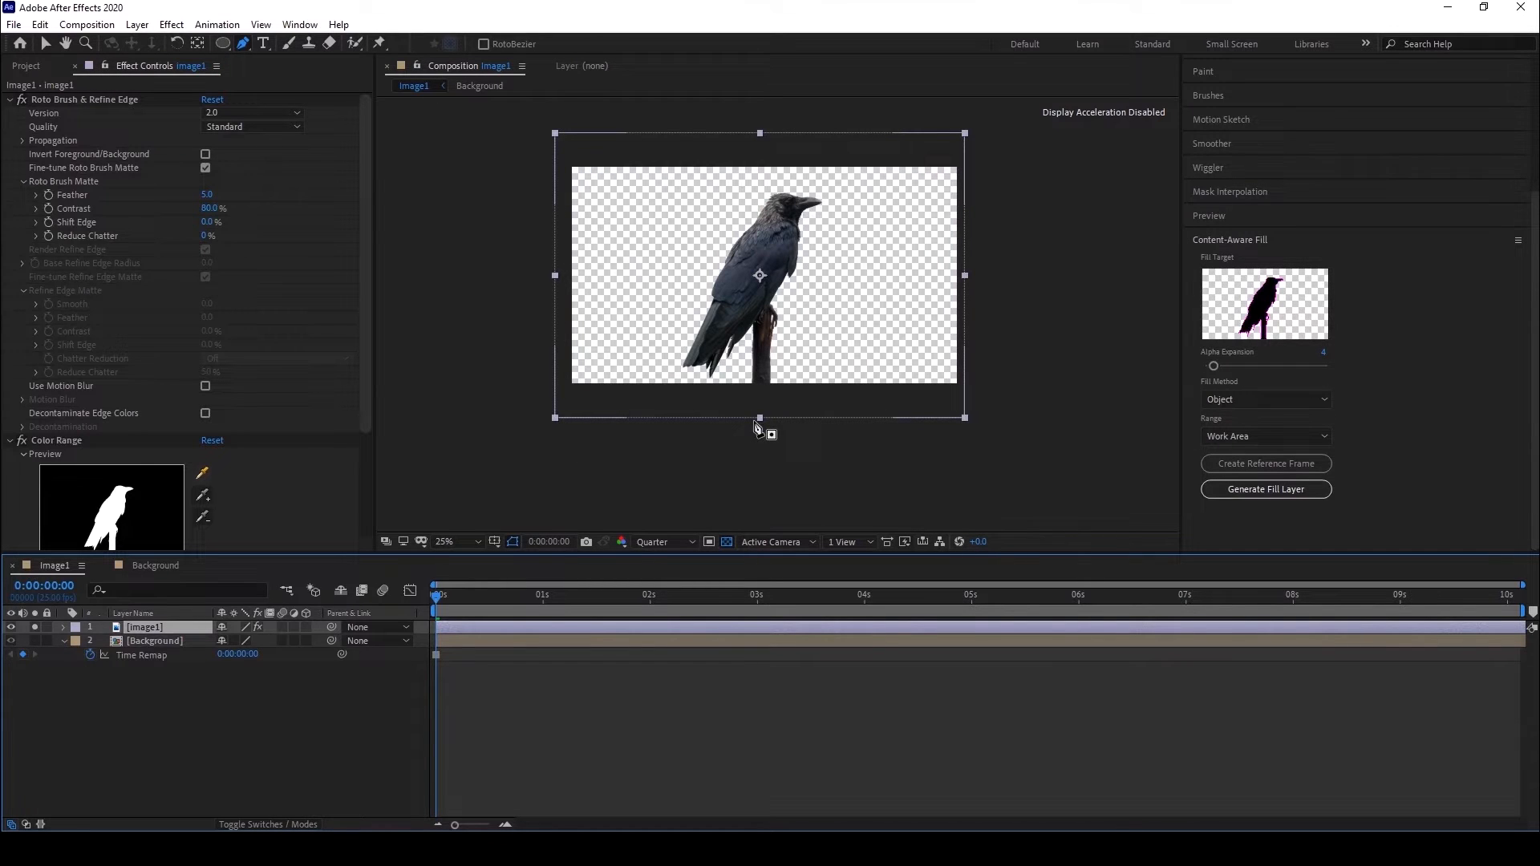
pyautogui.click(34, 627)
pyautogui.click(34, 640)
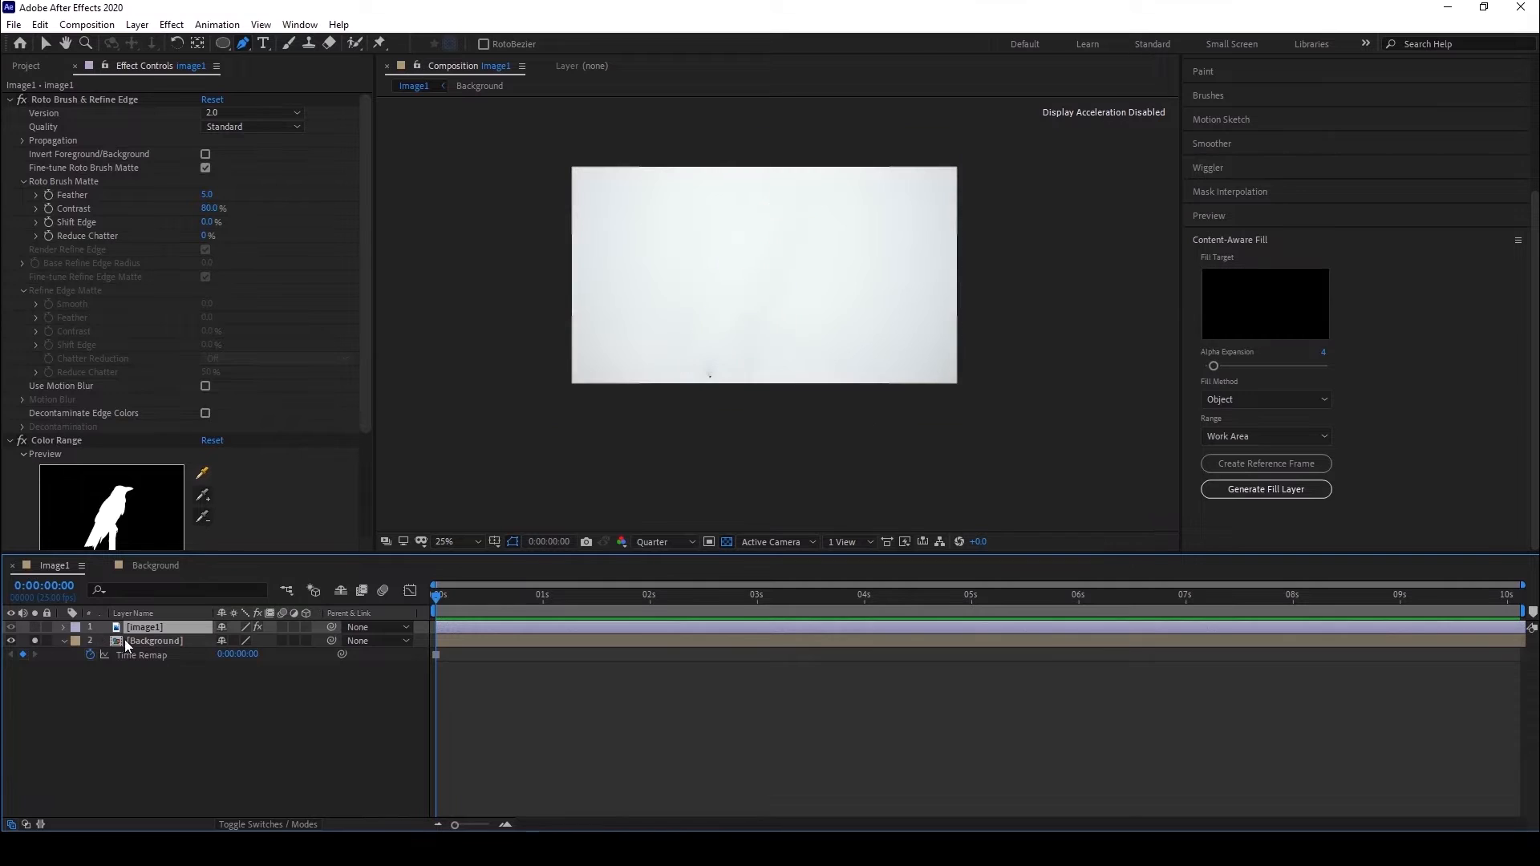
pyautogui.click(127, 642)
# Solo the image1 layer, hide the transparency grid and examine the crow's cut-out edges up close.
pyautogui.keyDown('alt'); pyautogui.click(34, 626); pyautogui.keyUp('alt')
pyautogui.click(126, 627)
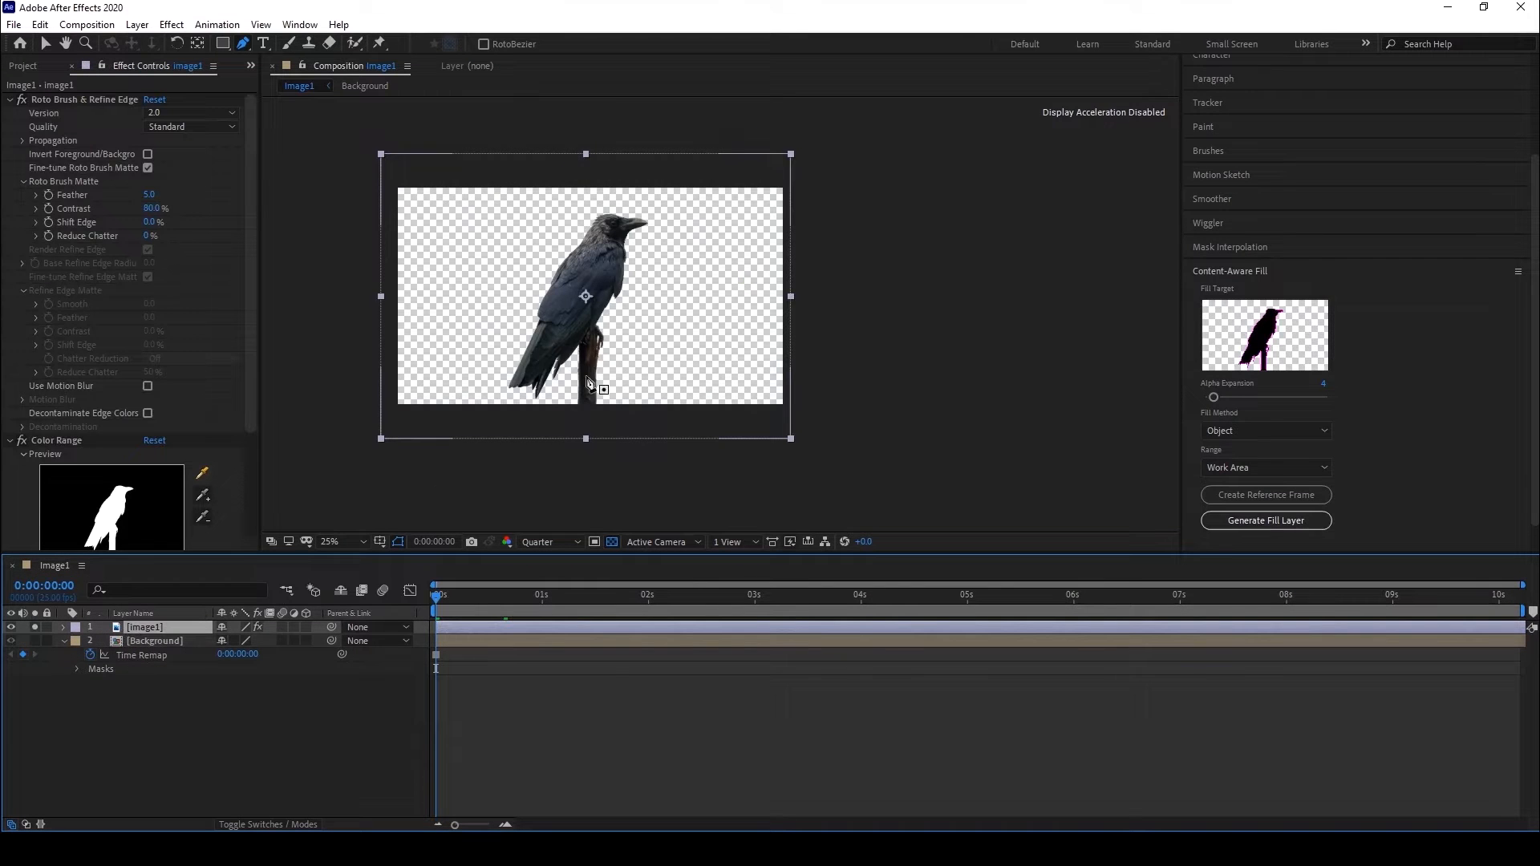
pyautogui.press('.')
pyautogui.click(613, 543)
pyautogui.press('.')
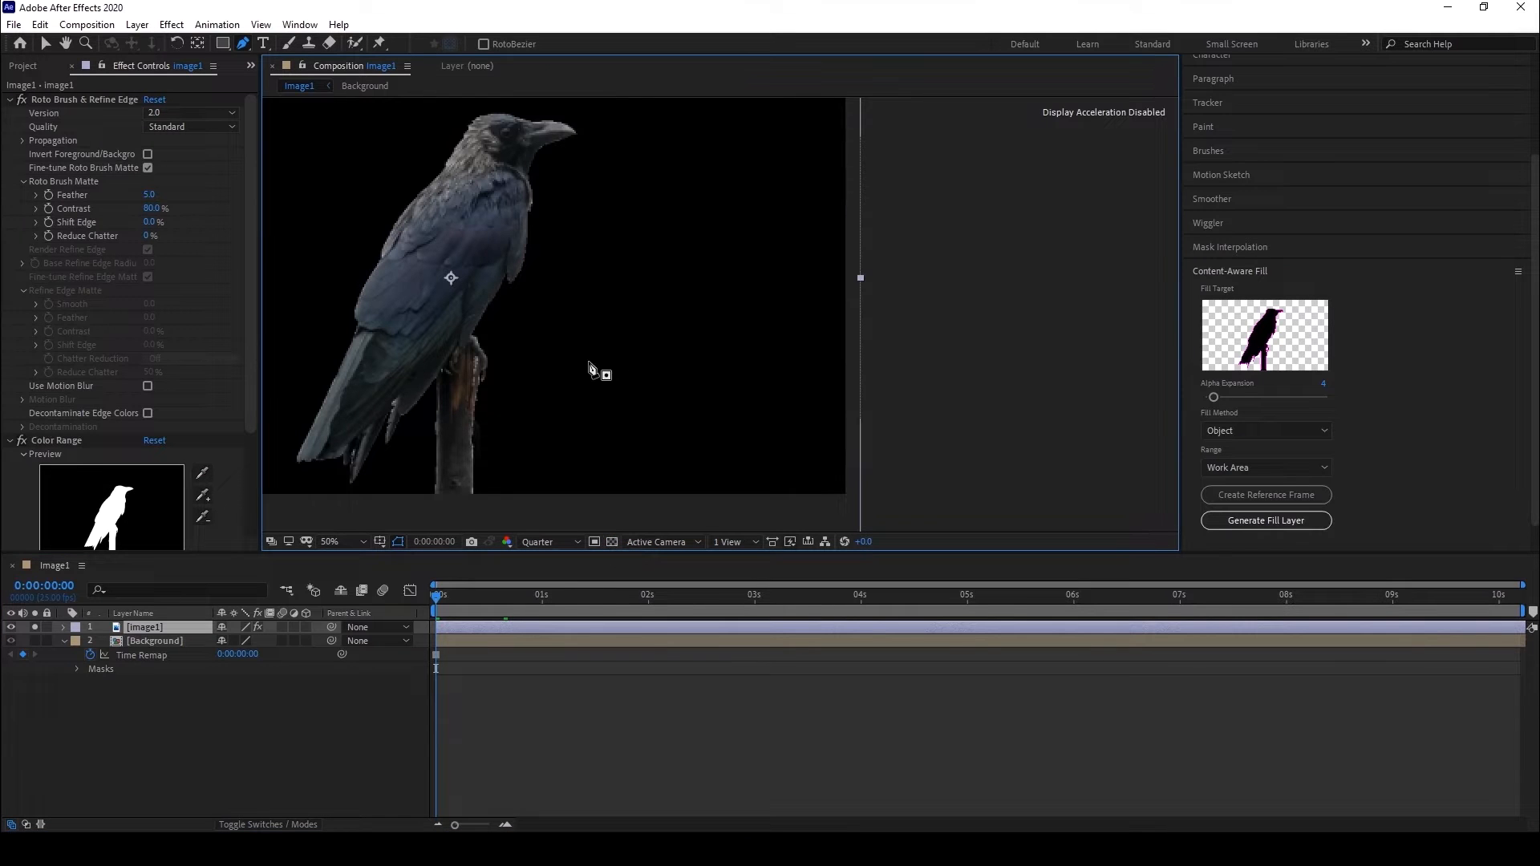
pyautogui.moveTo(450, 354); pyautogui.dragTo(695, 359)
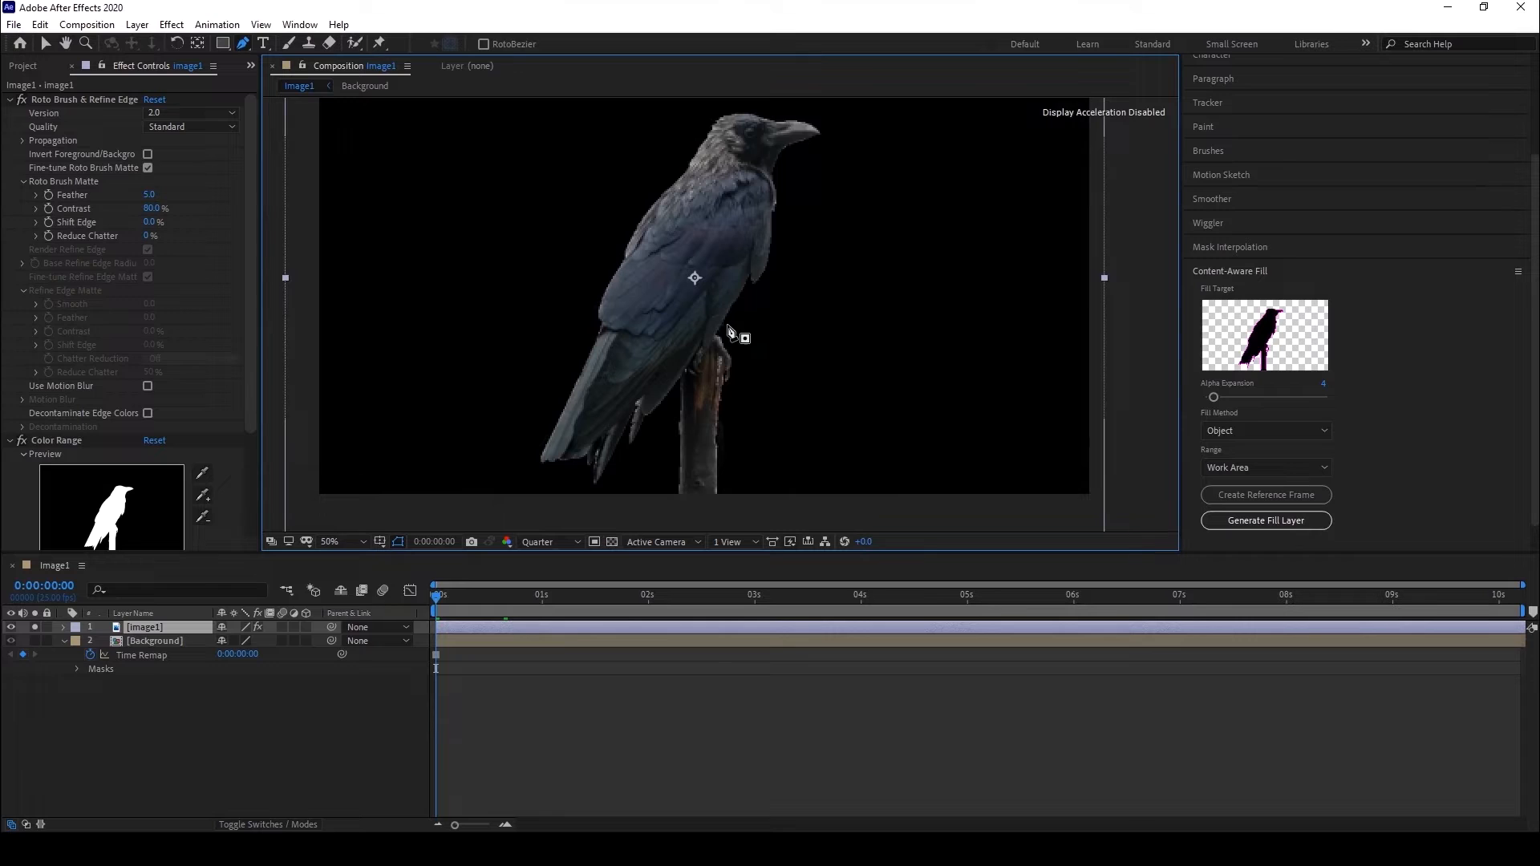
pyautogui.scroll(1, 716, 457)
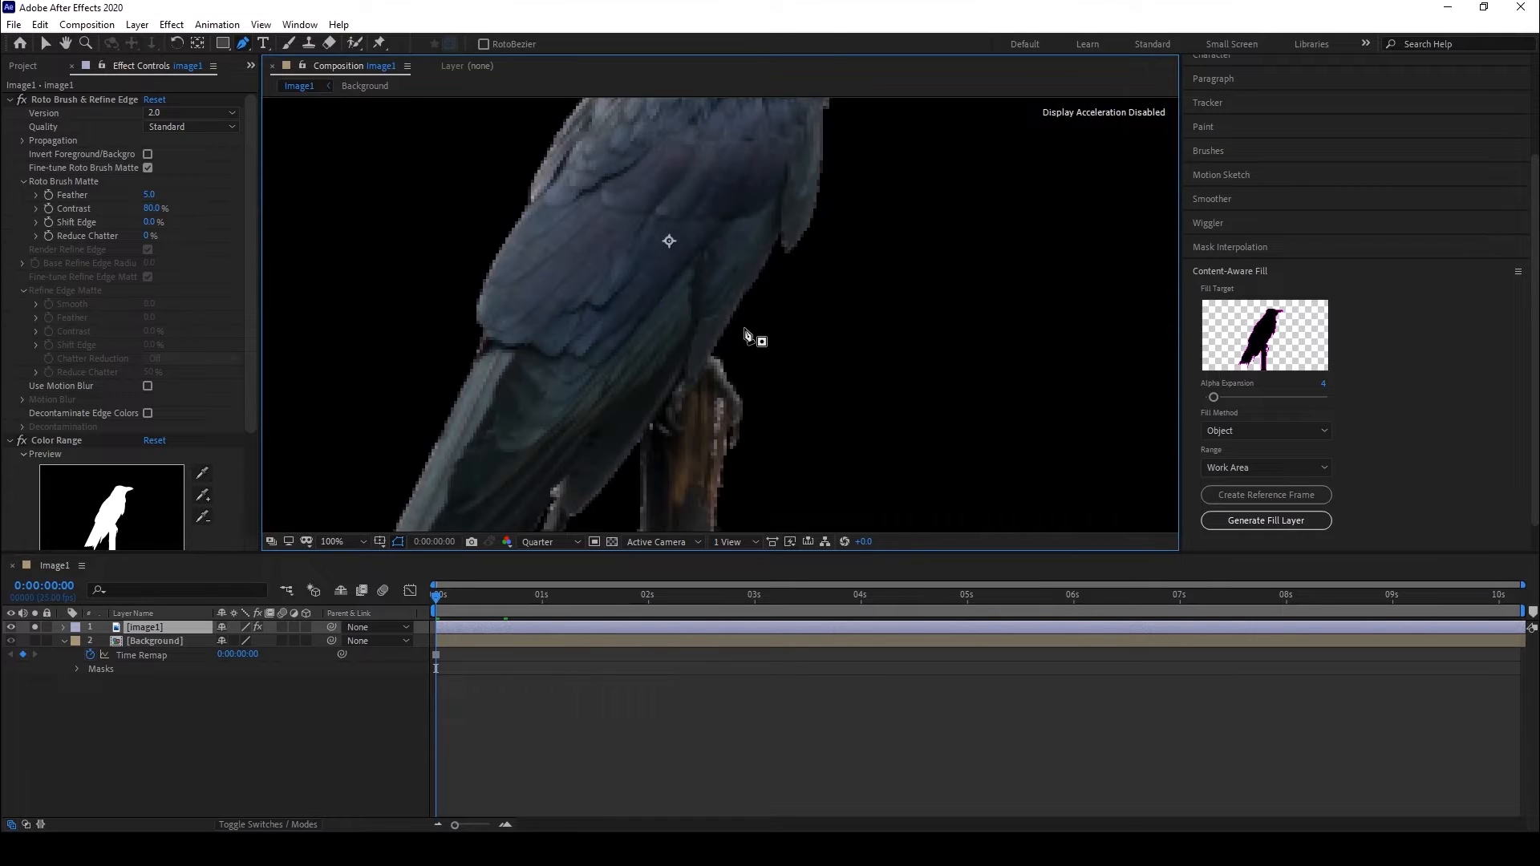
pyautogui.scroll(-1, 741, 335)
pyautogui.scroll(-1, 754, 345)
pyautogui.scroll(1, 754, 353)
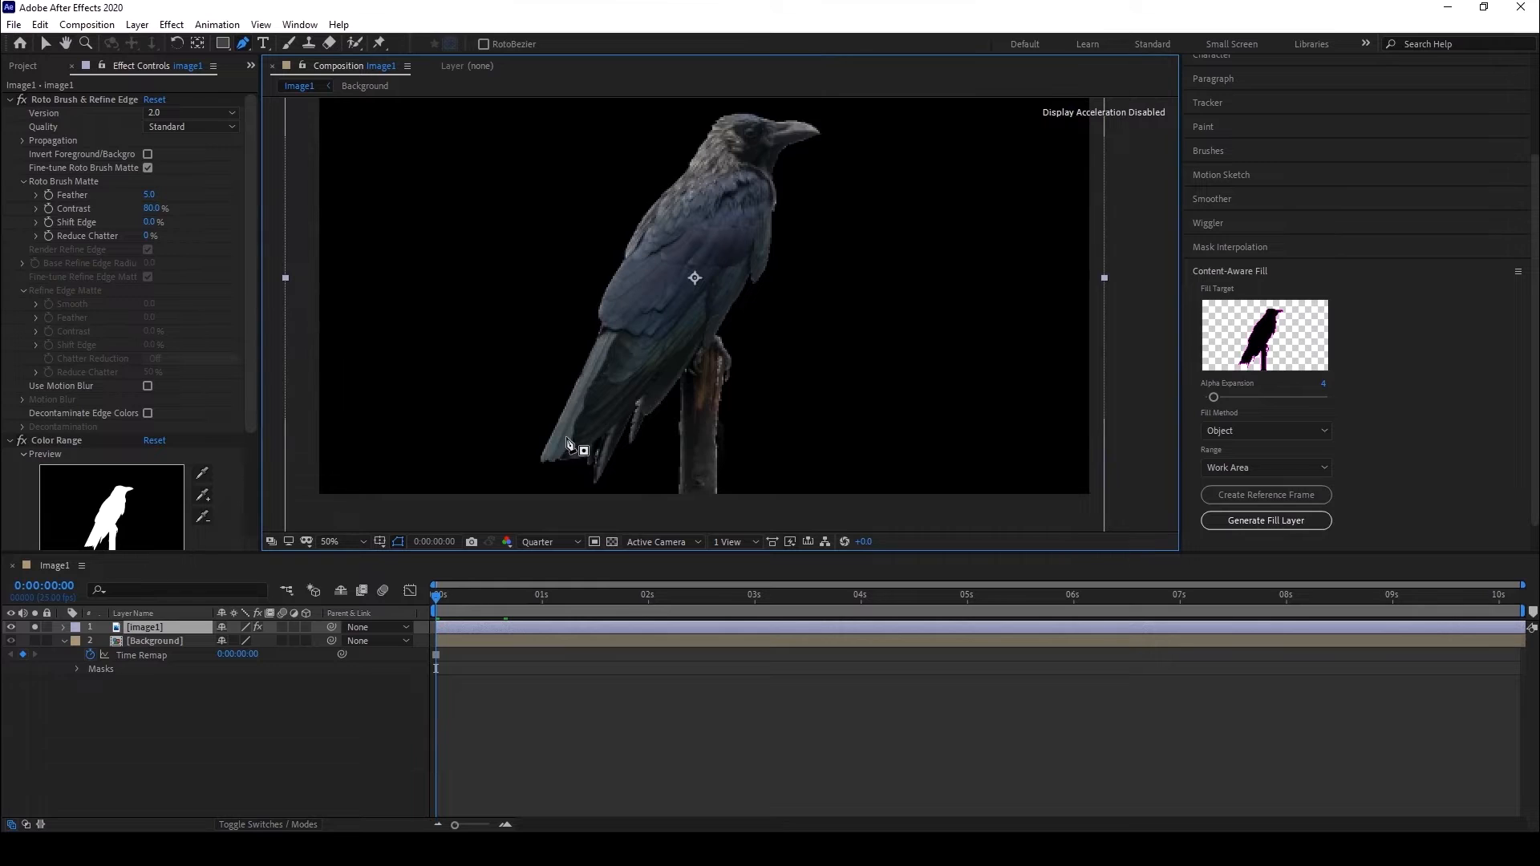
# Apply the Matte Choker effect to the image1 layer with Geometric Softness 1 at 7.7 and Choke 1 at 89.
pyautogui.click(172, 24)
pyautogui.moveTo(215, 313)
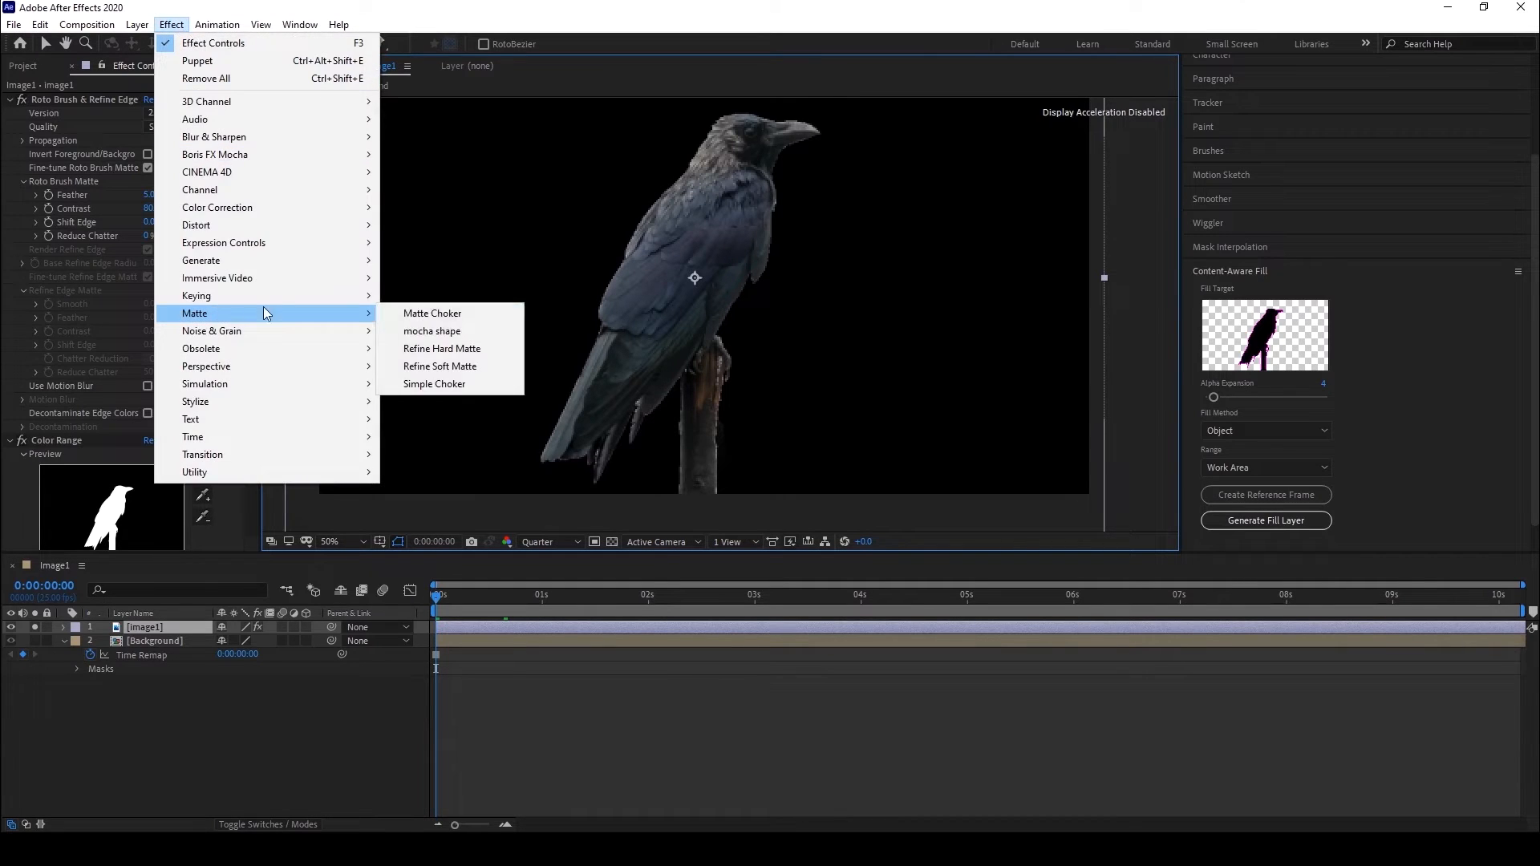
pyautogui.click(404, 313)
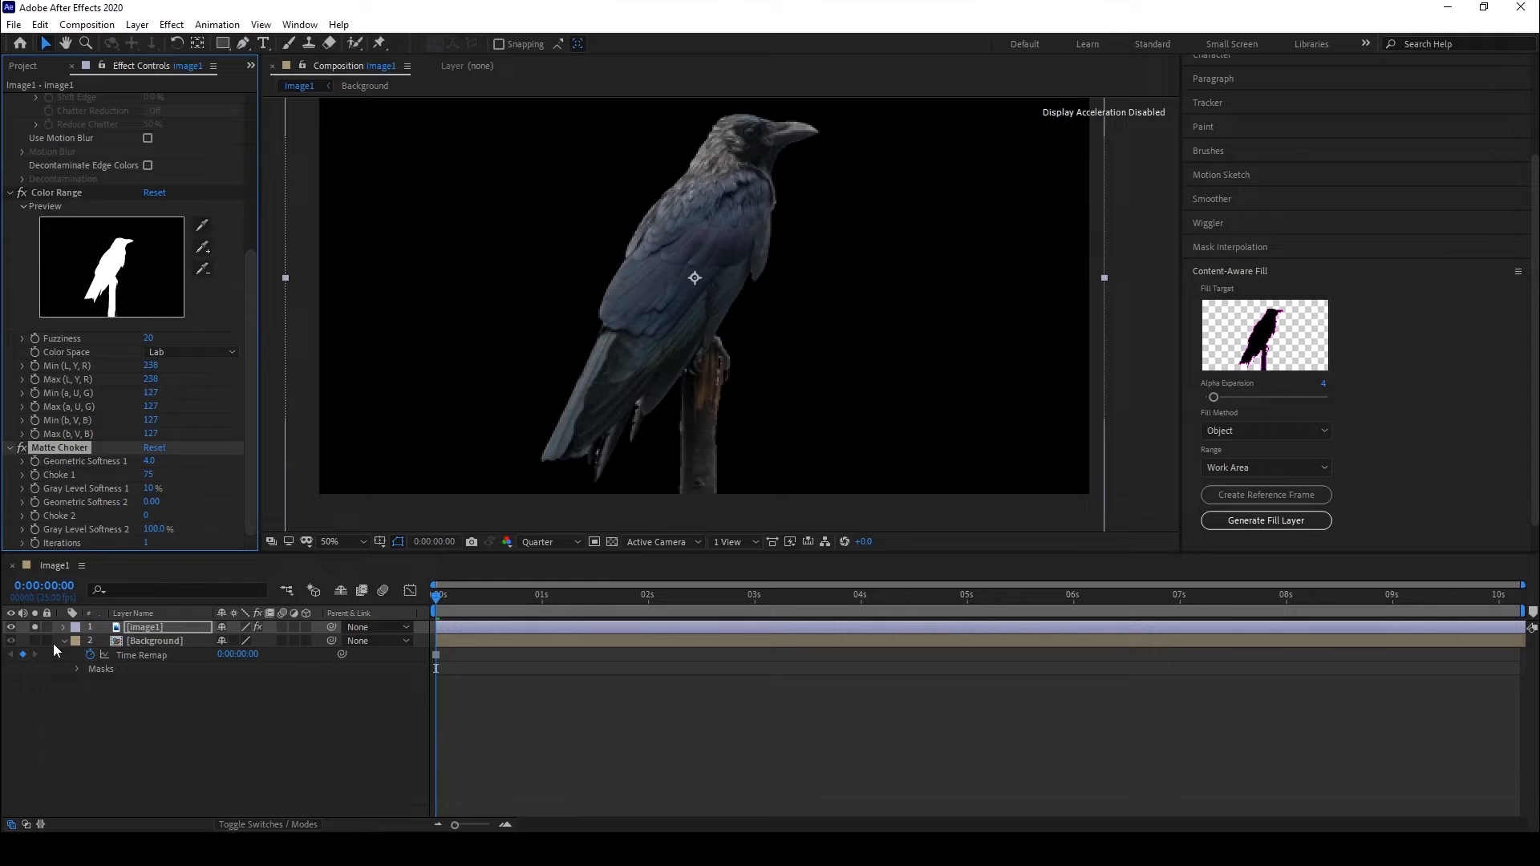
pyautogui.click(23, 446)
pyautogui.click(22, 446)
pyautogui.press('.')
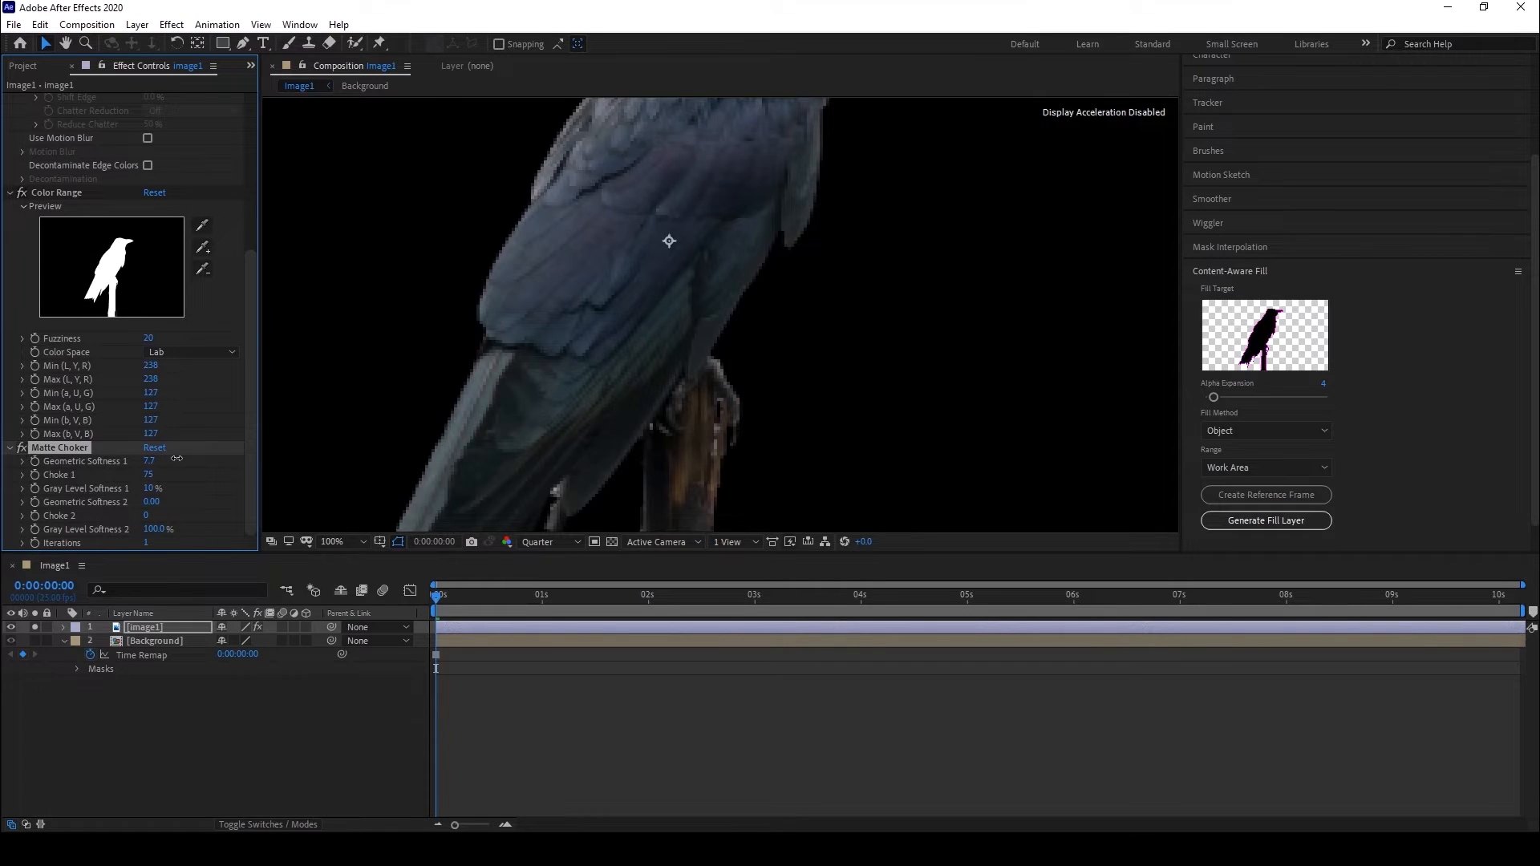
pyautogui.press(',')
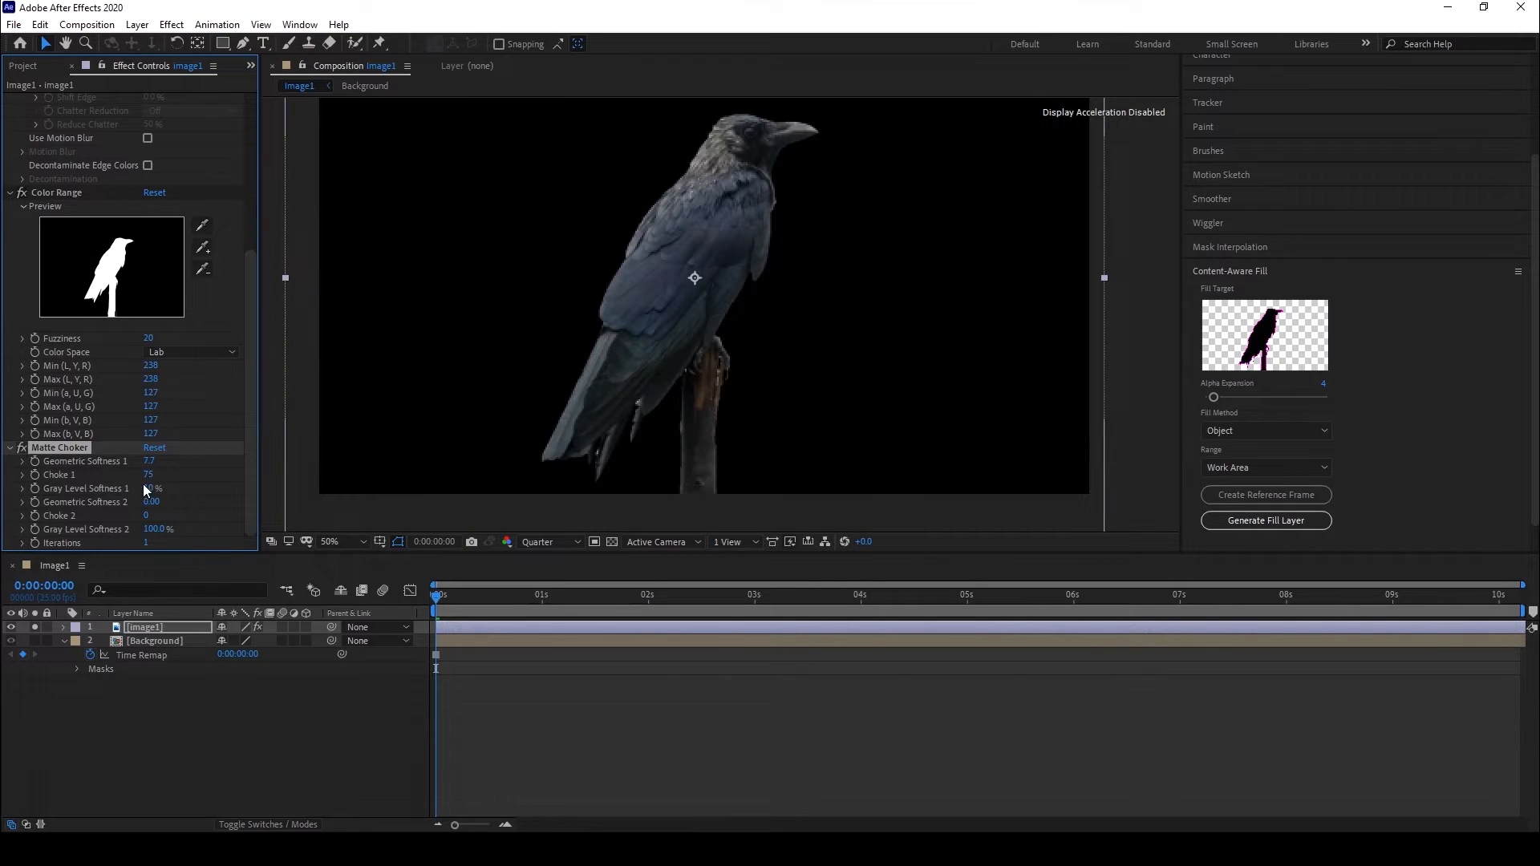
pyautogui.moveTo(147, 474); pyautogui.dragTo(156, 473)
# Compare the crow with and without soloing, and examine its choked edges against the transparency grid.
pyautogui.click(34, 627)
pyautogui.click(34, 627)
pyautogui.click(608, 541)
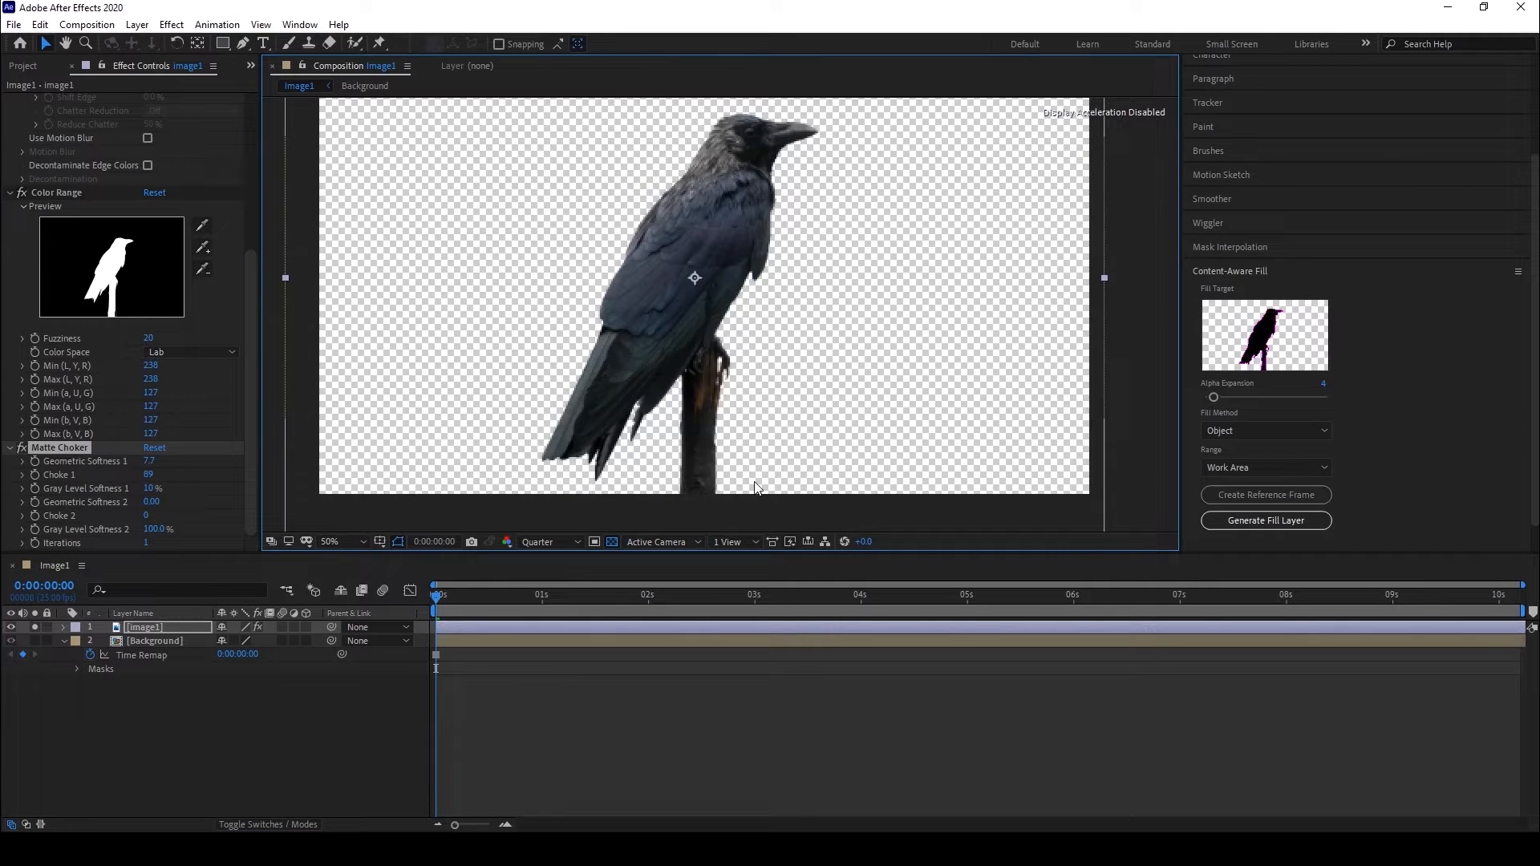
pyautogui.scroll(1, 717, 409)
pyautogui.scroll(-2, 714, 404)
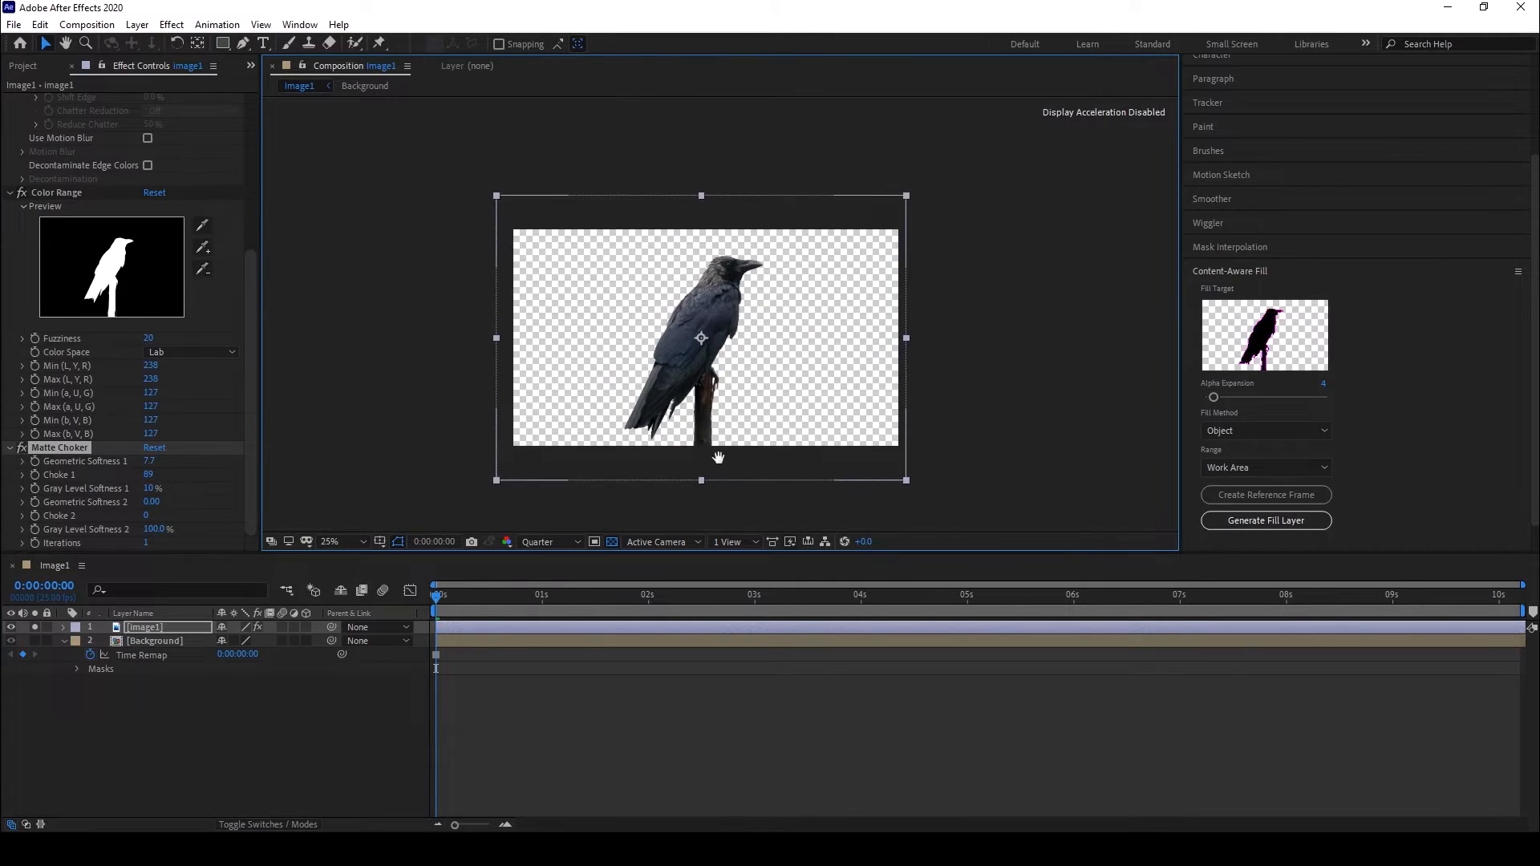
pyautogui.scroll(1, 718, 457)
pyautogui.scroll(1, 688, 377)
pyautogui.scroll(-1, 688, 393)
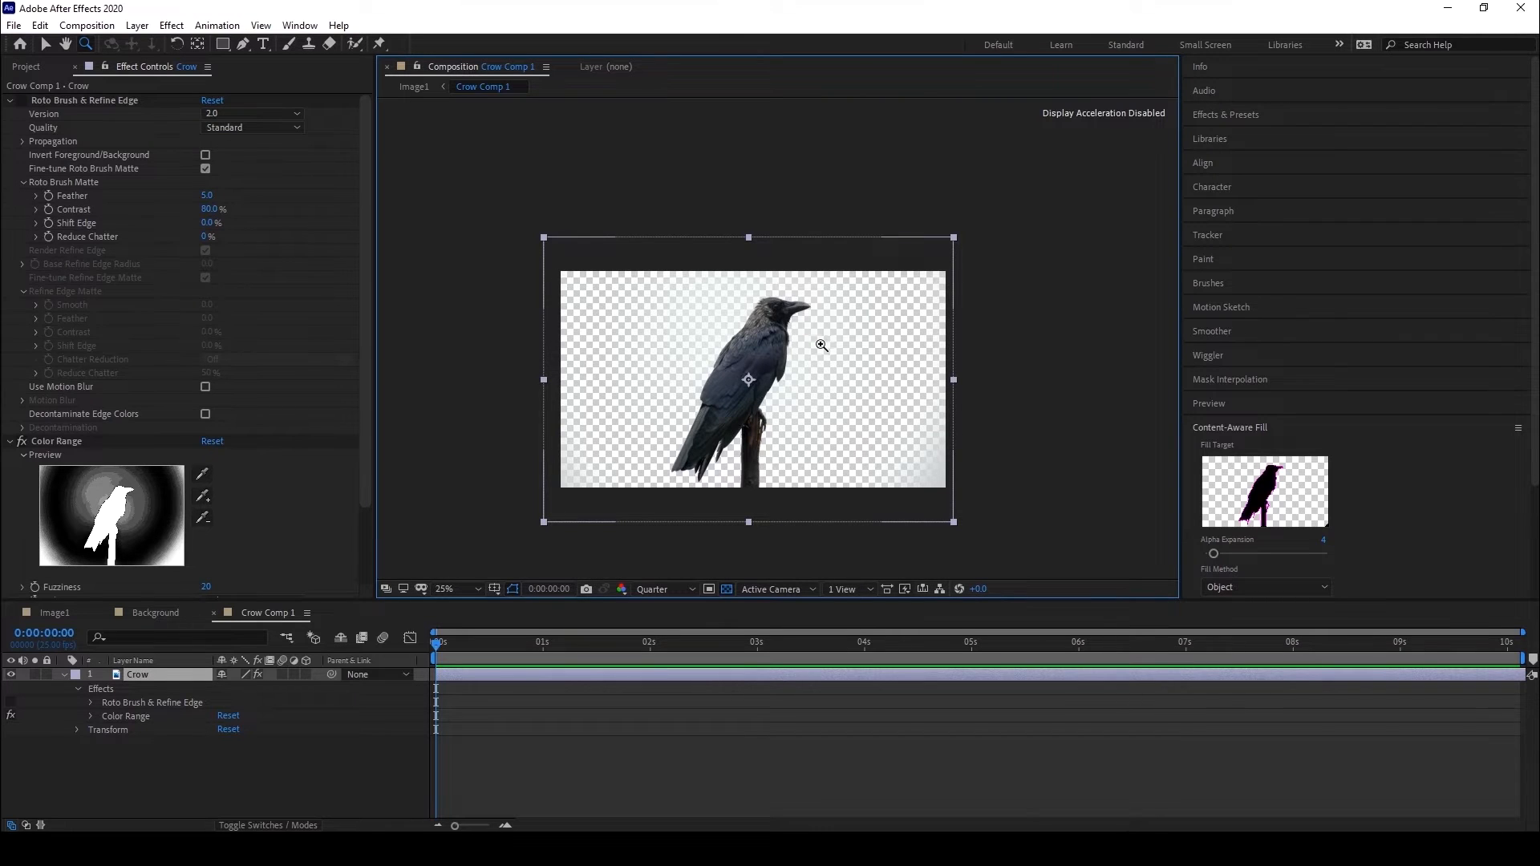
# Duplicate the Crow layer in Crow Comp 1 and rename the duplicate as crow mouth.
pyautogui.click(823, 326)
pyautogui.keyDown('alt'); pyautogui.click(823, 326); pyautogui.keyUp('alt')
pyautogui.click(805, 308)
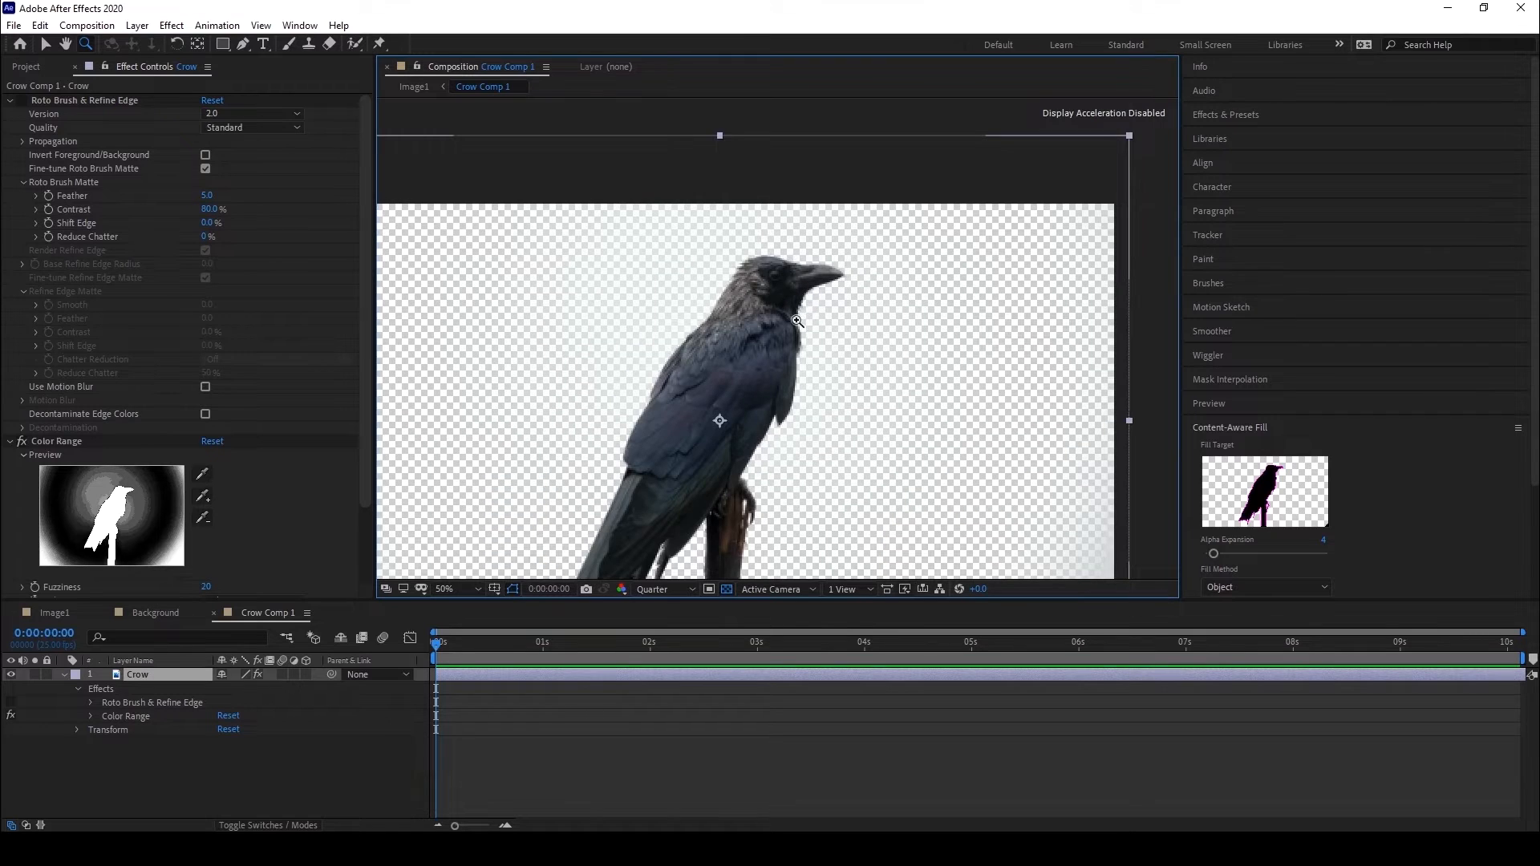
pyautogui.click(275, 812)
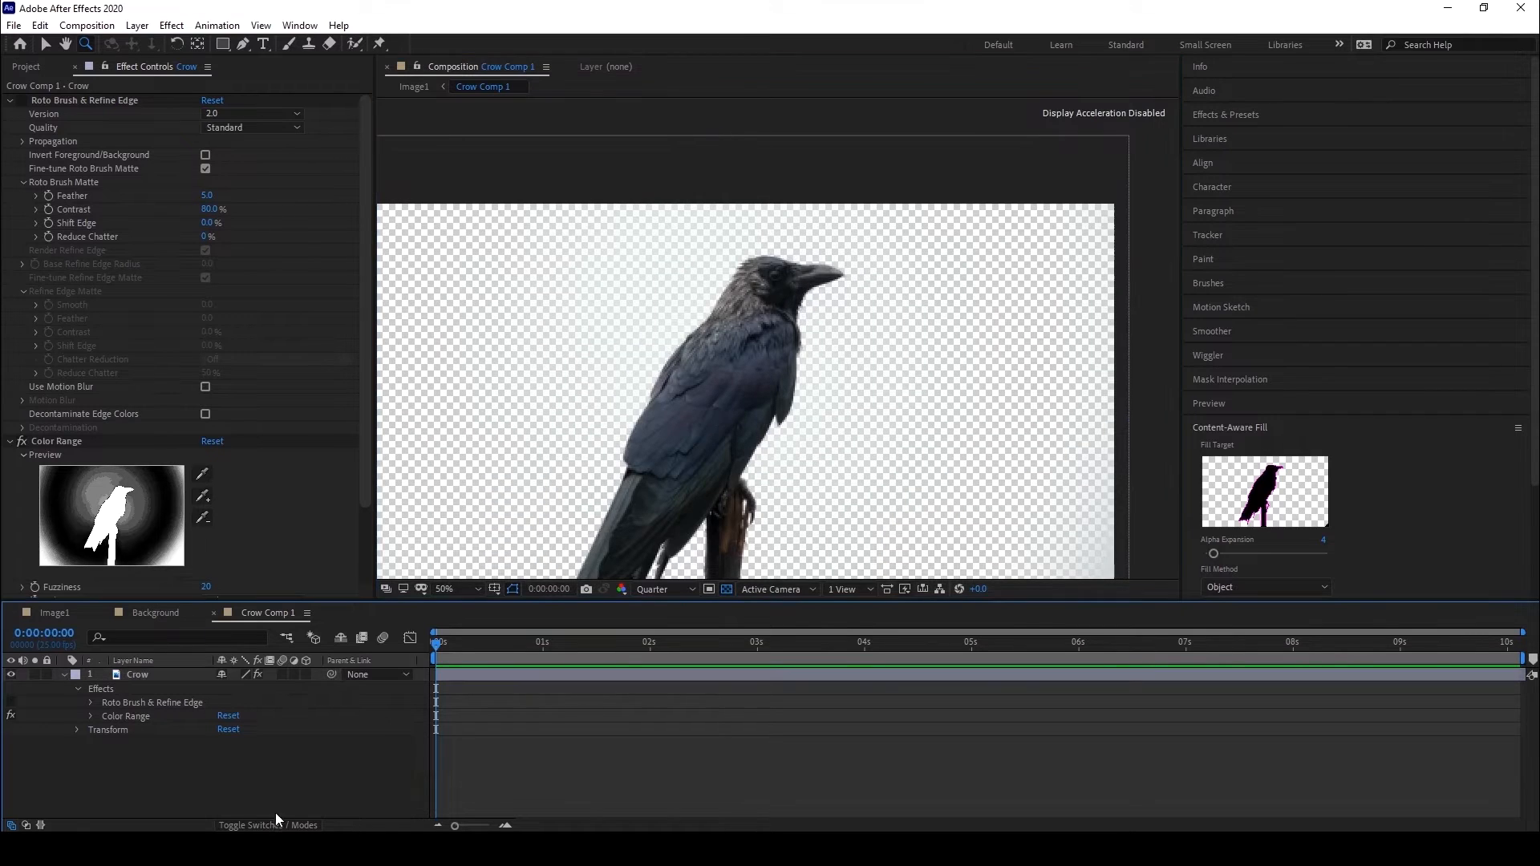
pyautogui.click(156, 675)
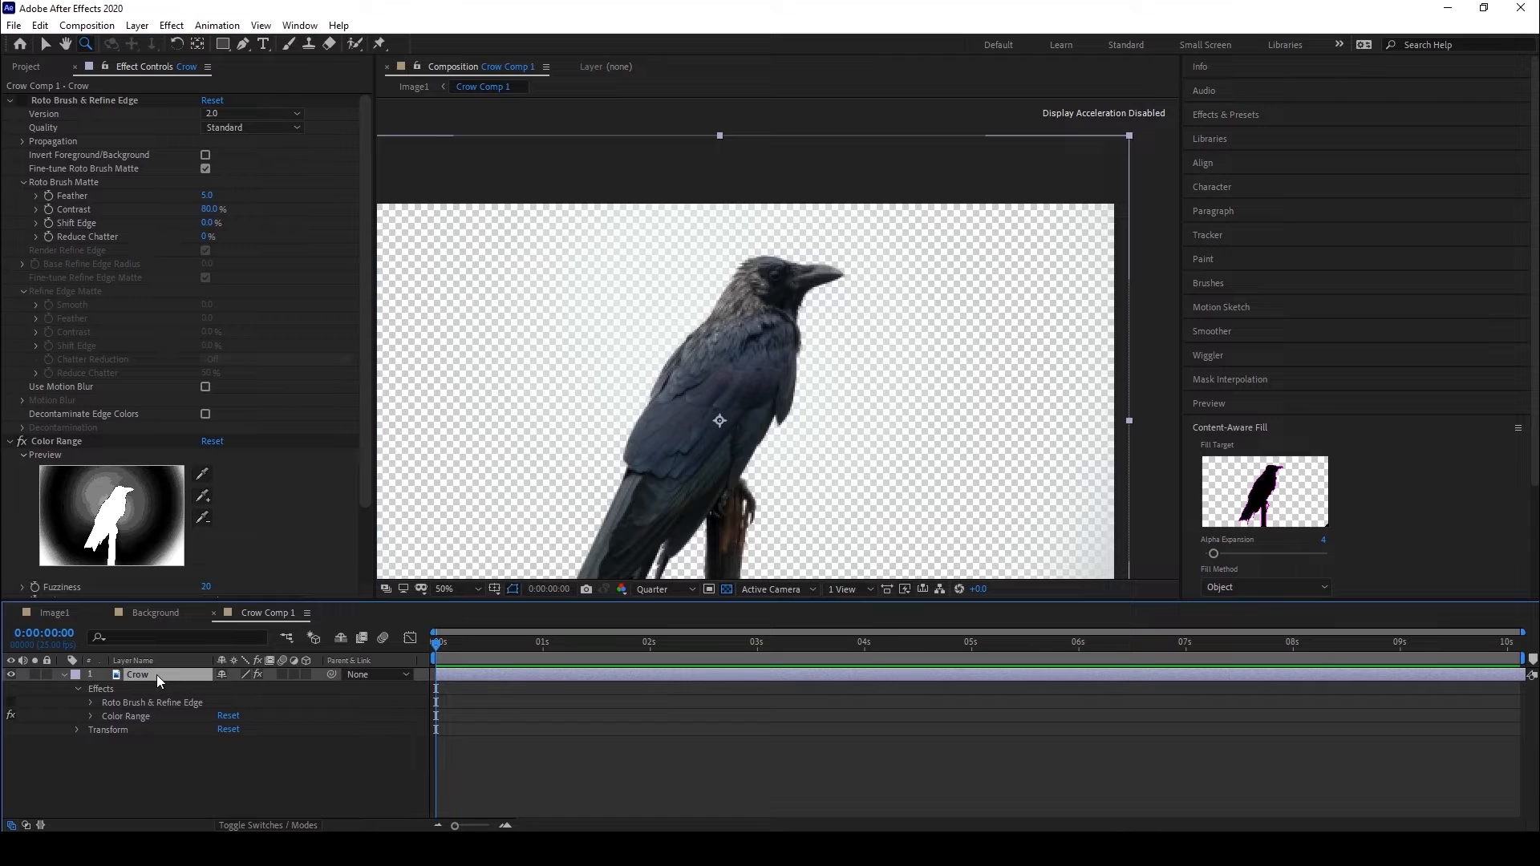
pyautogui.hotkey('ctrl', 'd')
pyautogui.rightClick(156, 675)
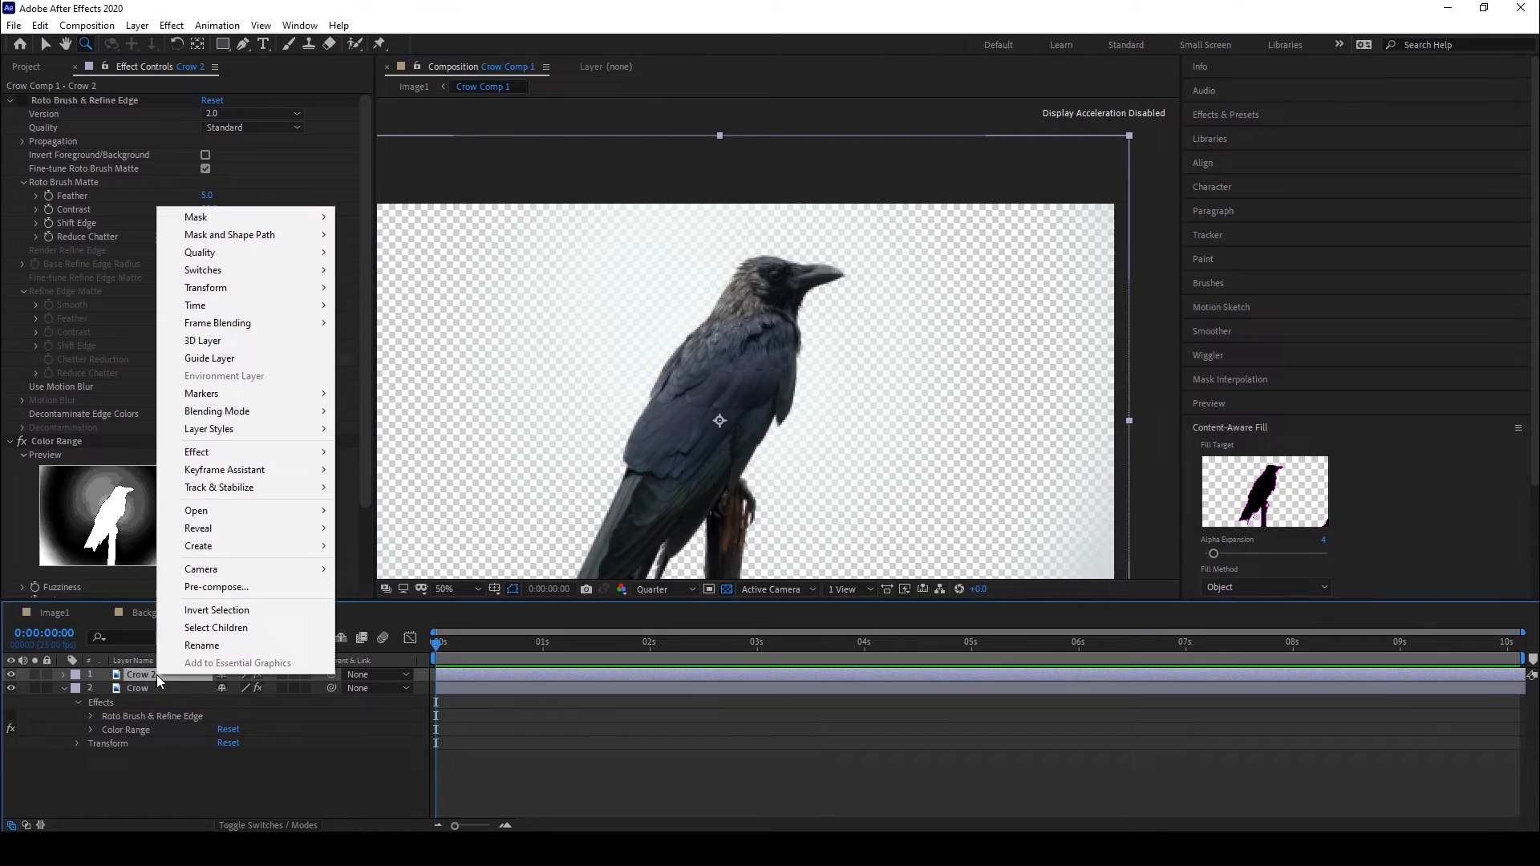
pyautogui.click(210, 643)
pyautogui.write('cr')
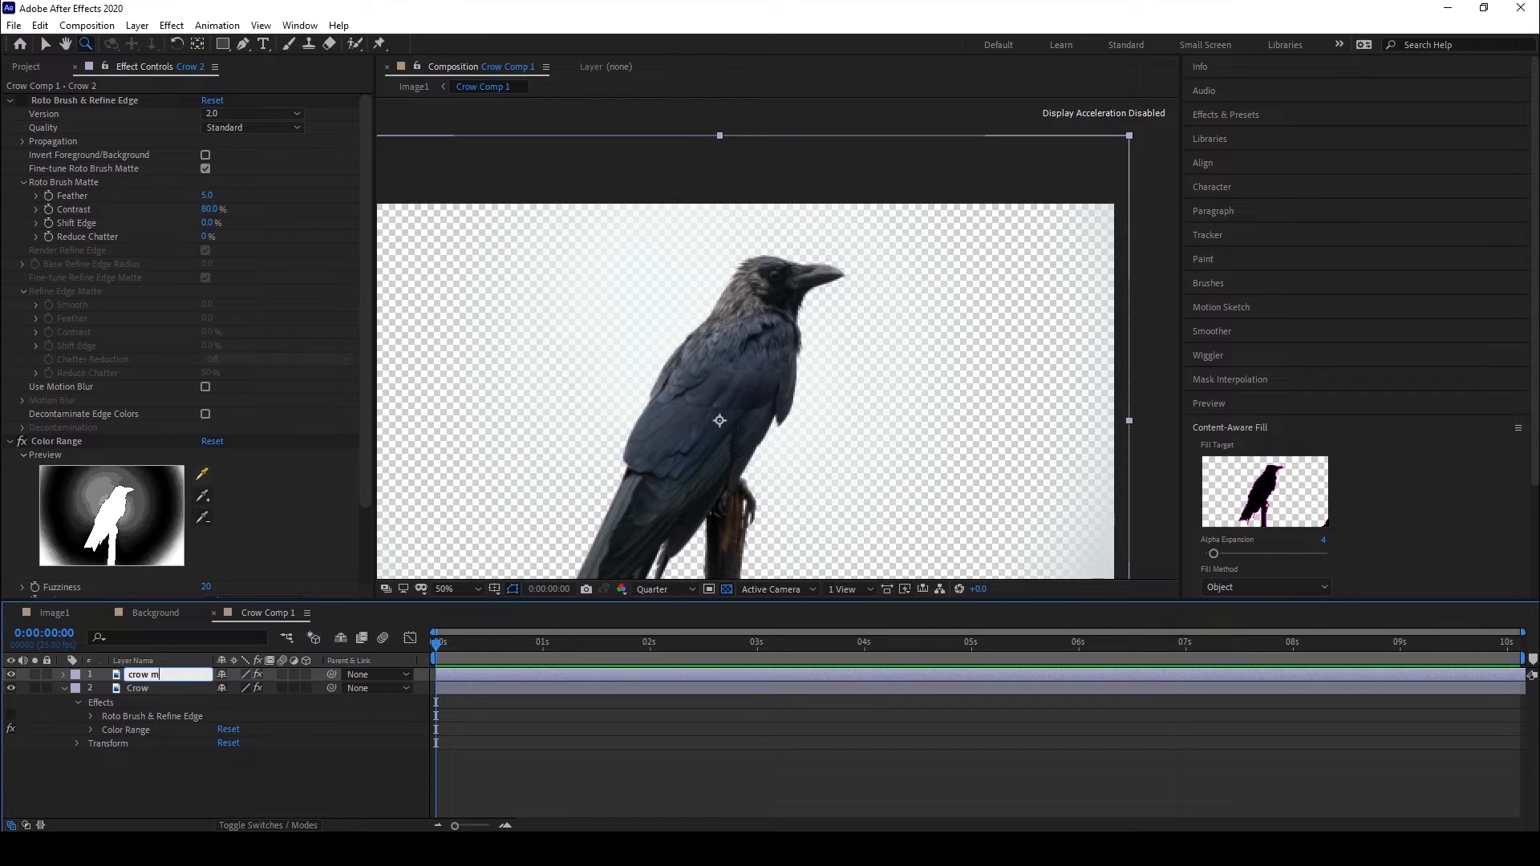
pyautogui.click(209, 768)
# Rename the original Crow layer as crow body.
pyautogui.click(142, 689)
pyautogui.rightClick(142, 690)
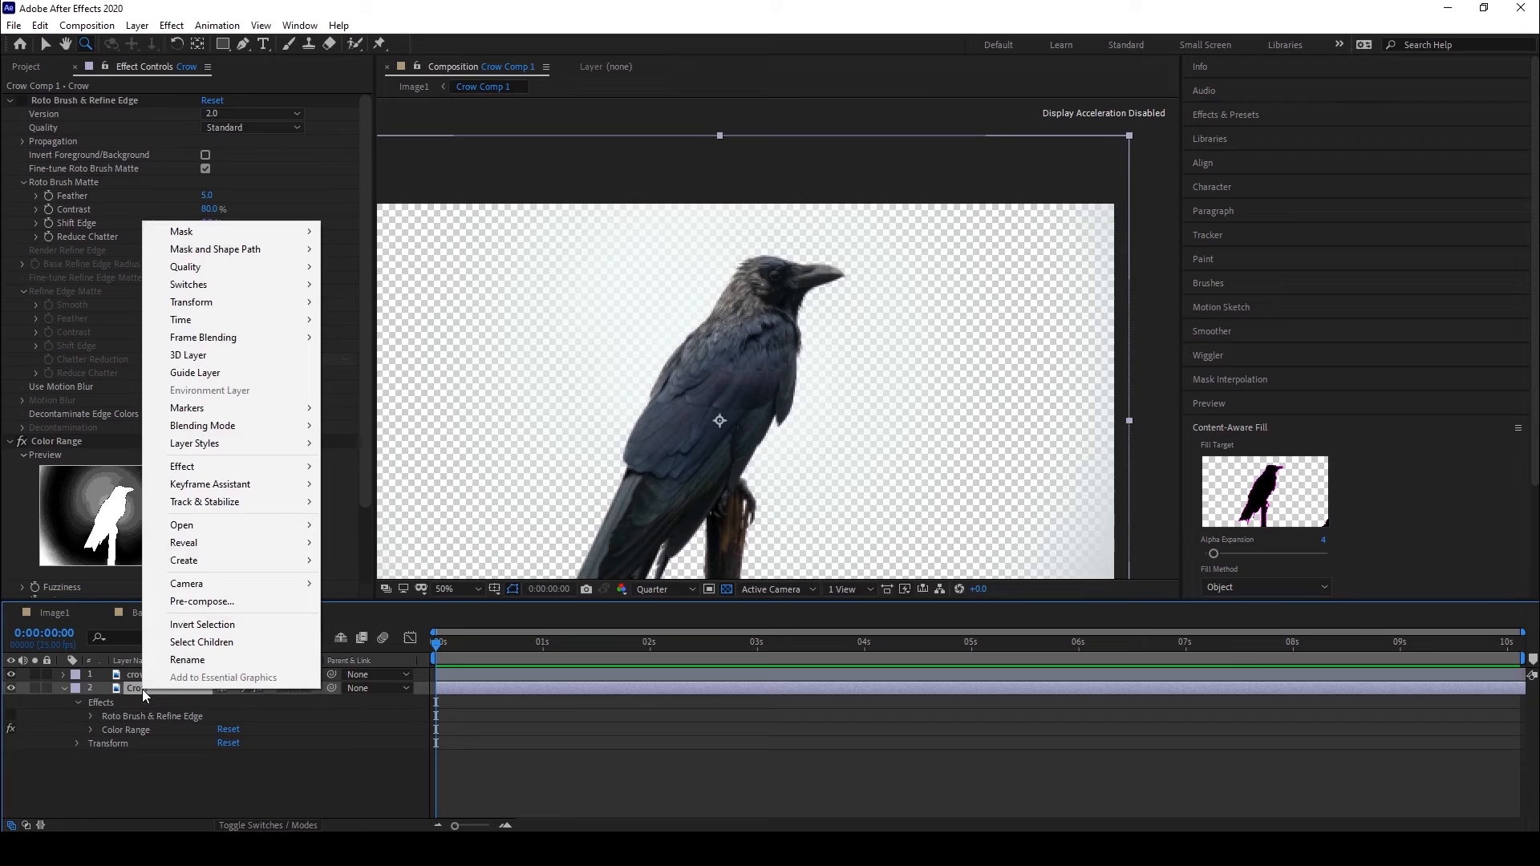
pyautogui.click(180, 660)
pyautogui.write('cr')
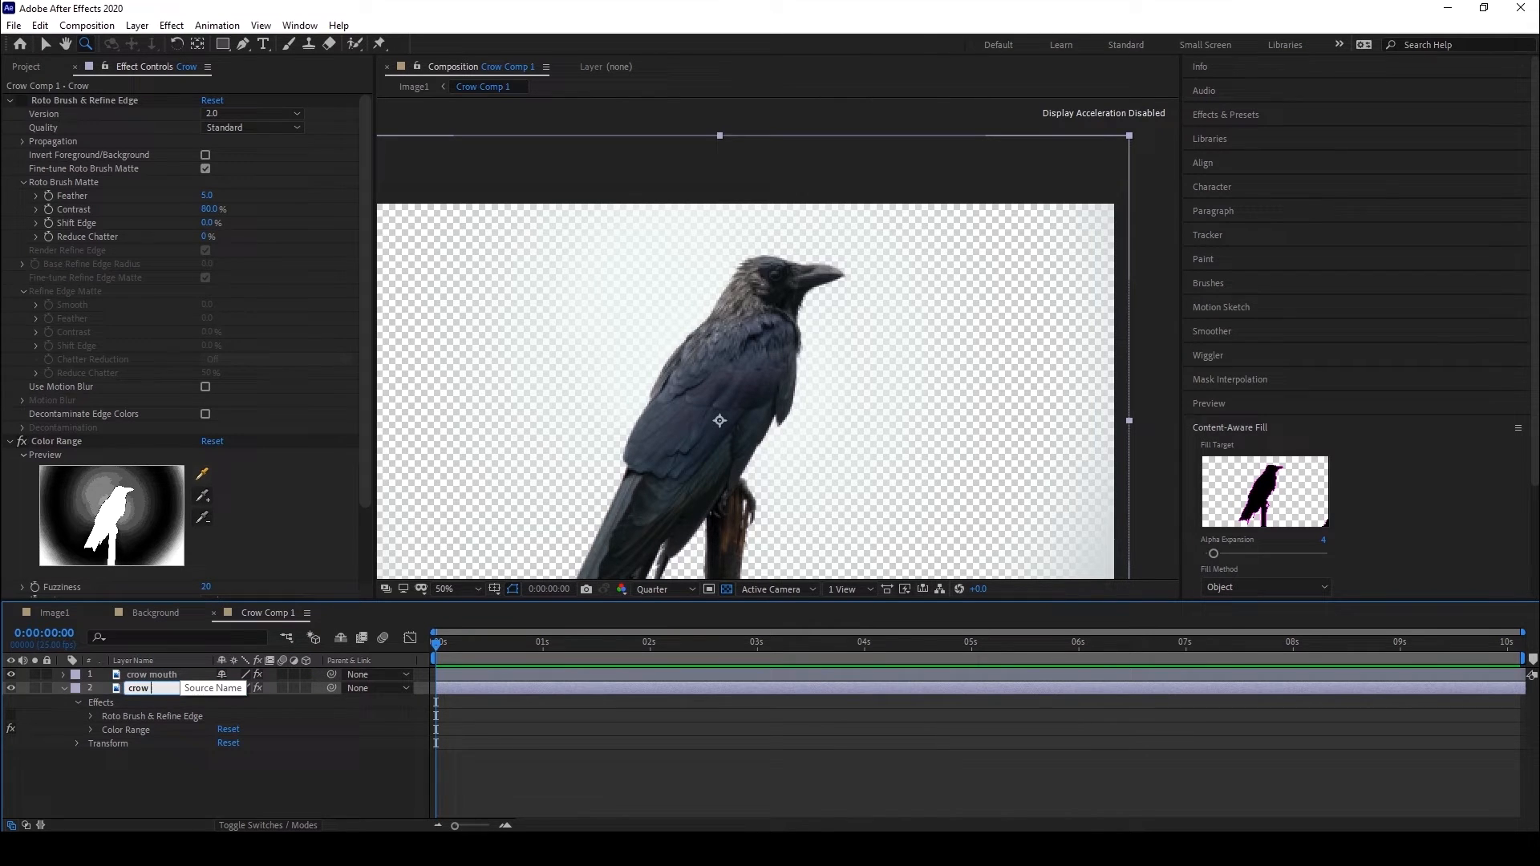
pyautogui.write('ow body')
pyautogui.click(173, 783)
# Draw a closed Pen tool mask around the crow's lower beak and throat on the crow mouth layer, and solo that layer.
pyautogui.click(151, 676)
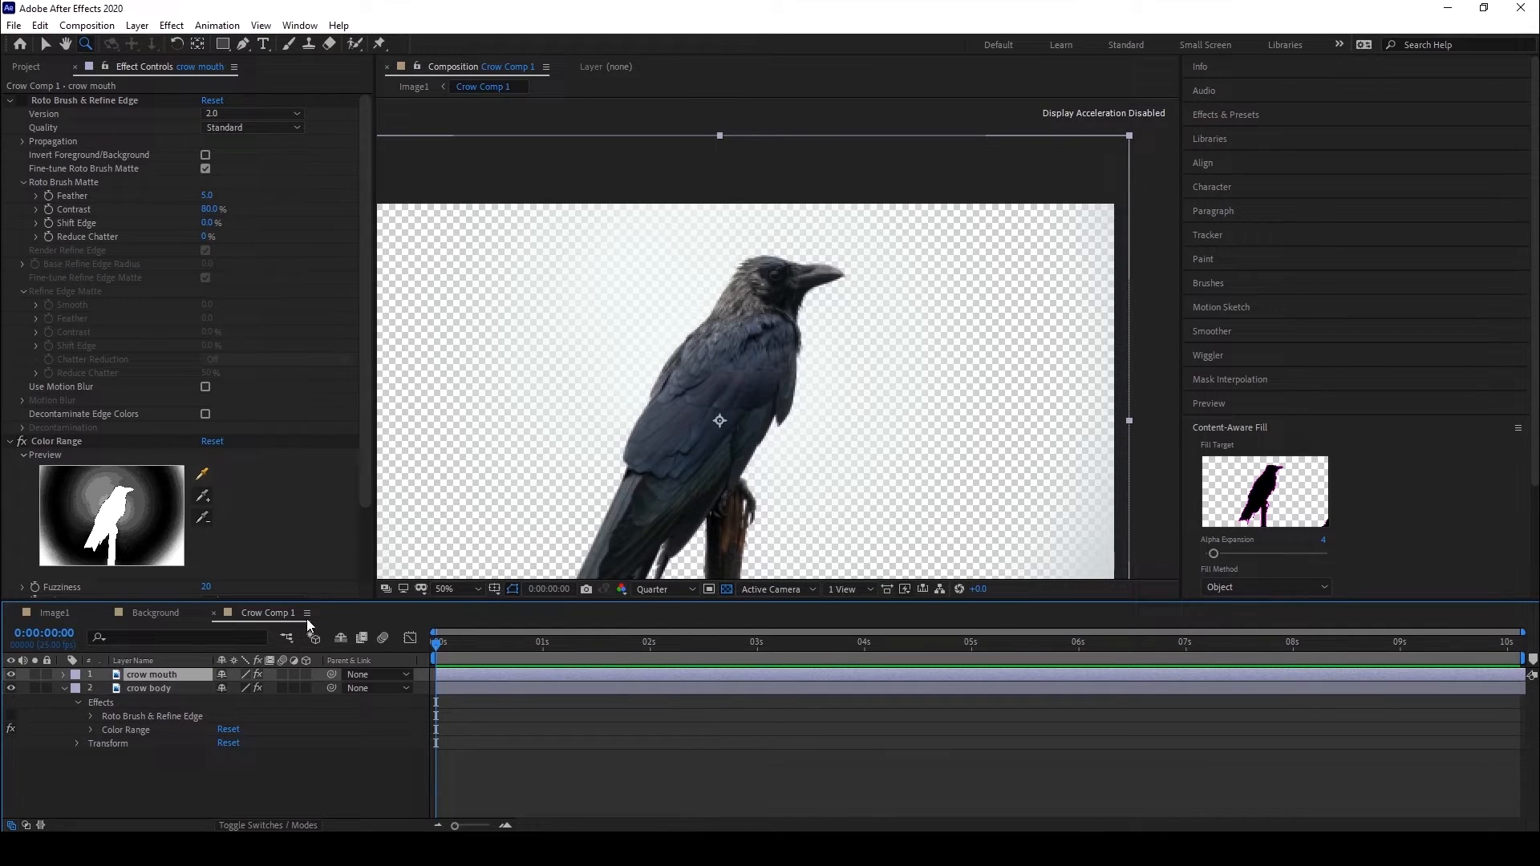
pyautogui.press(',')
pyautogui.click(244, 46)
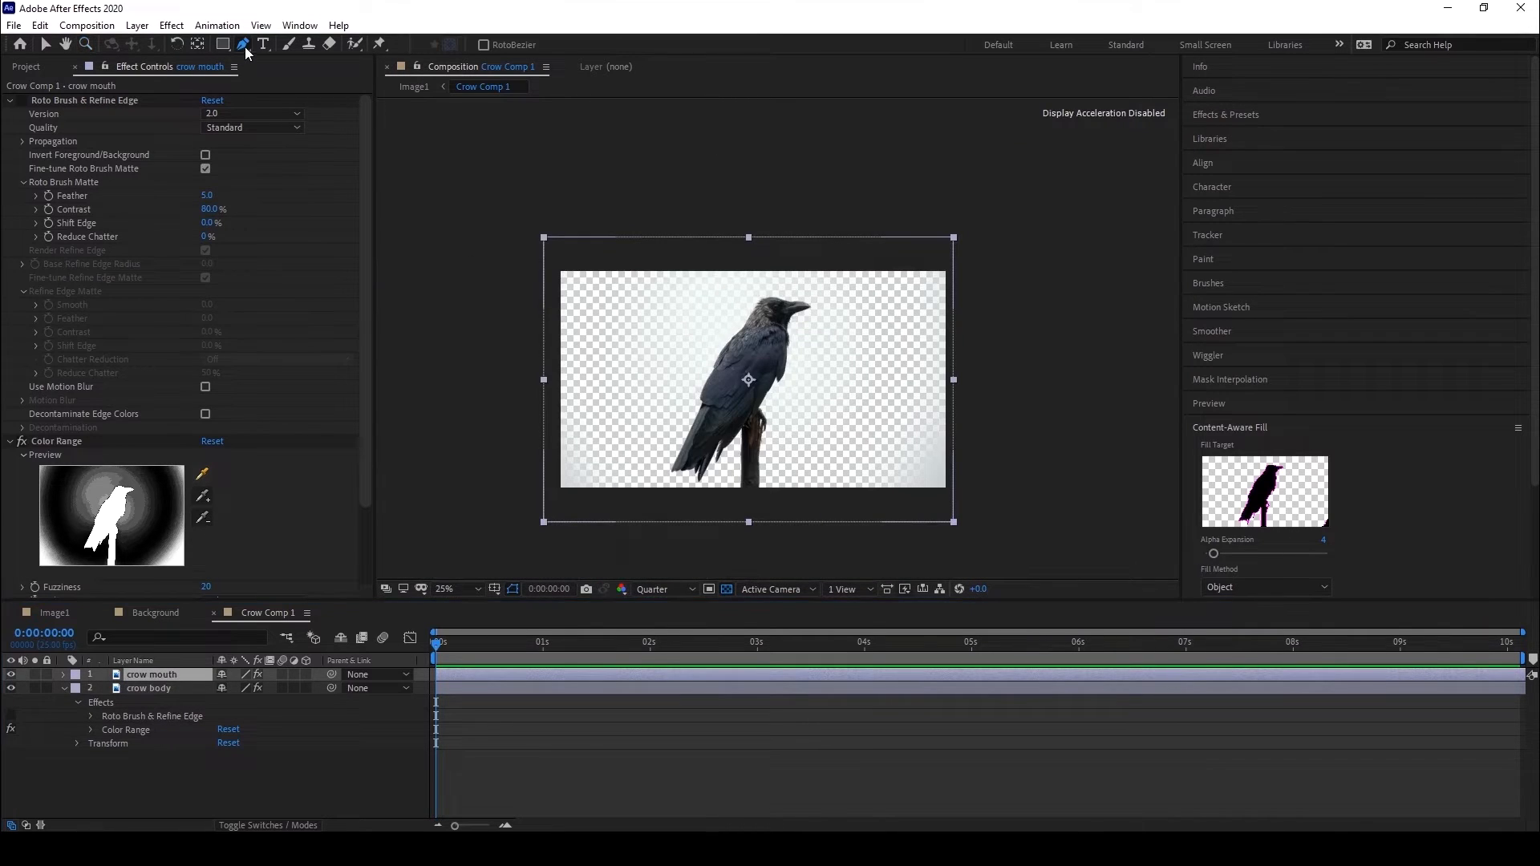
pyautogui.scroll(2, 790, 353)
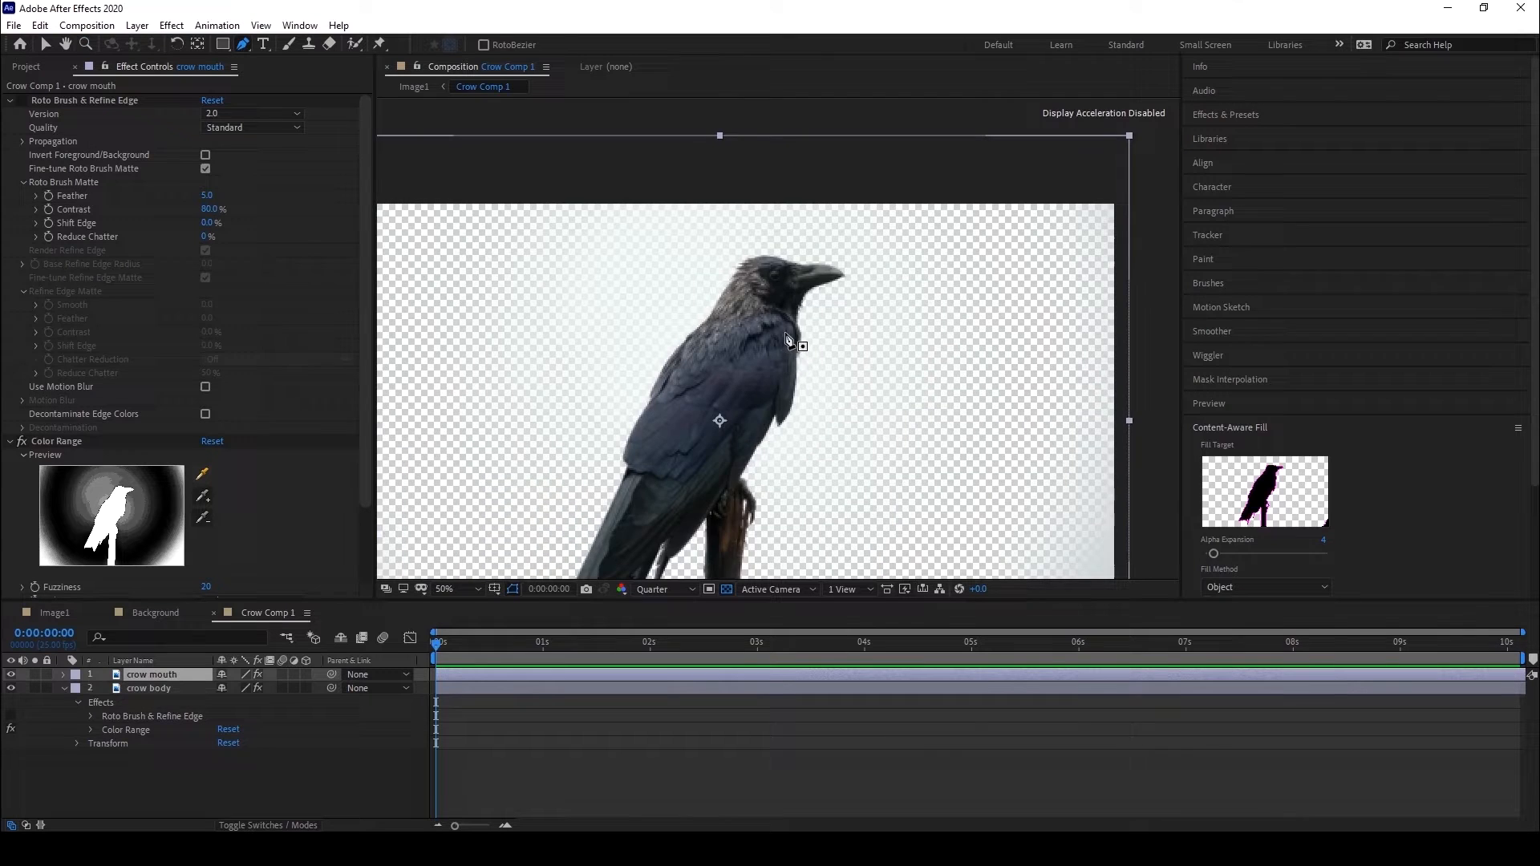
pyautogui.scroll(4, 790, 341)
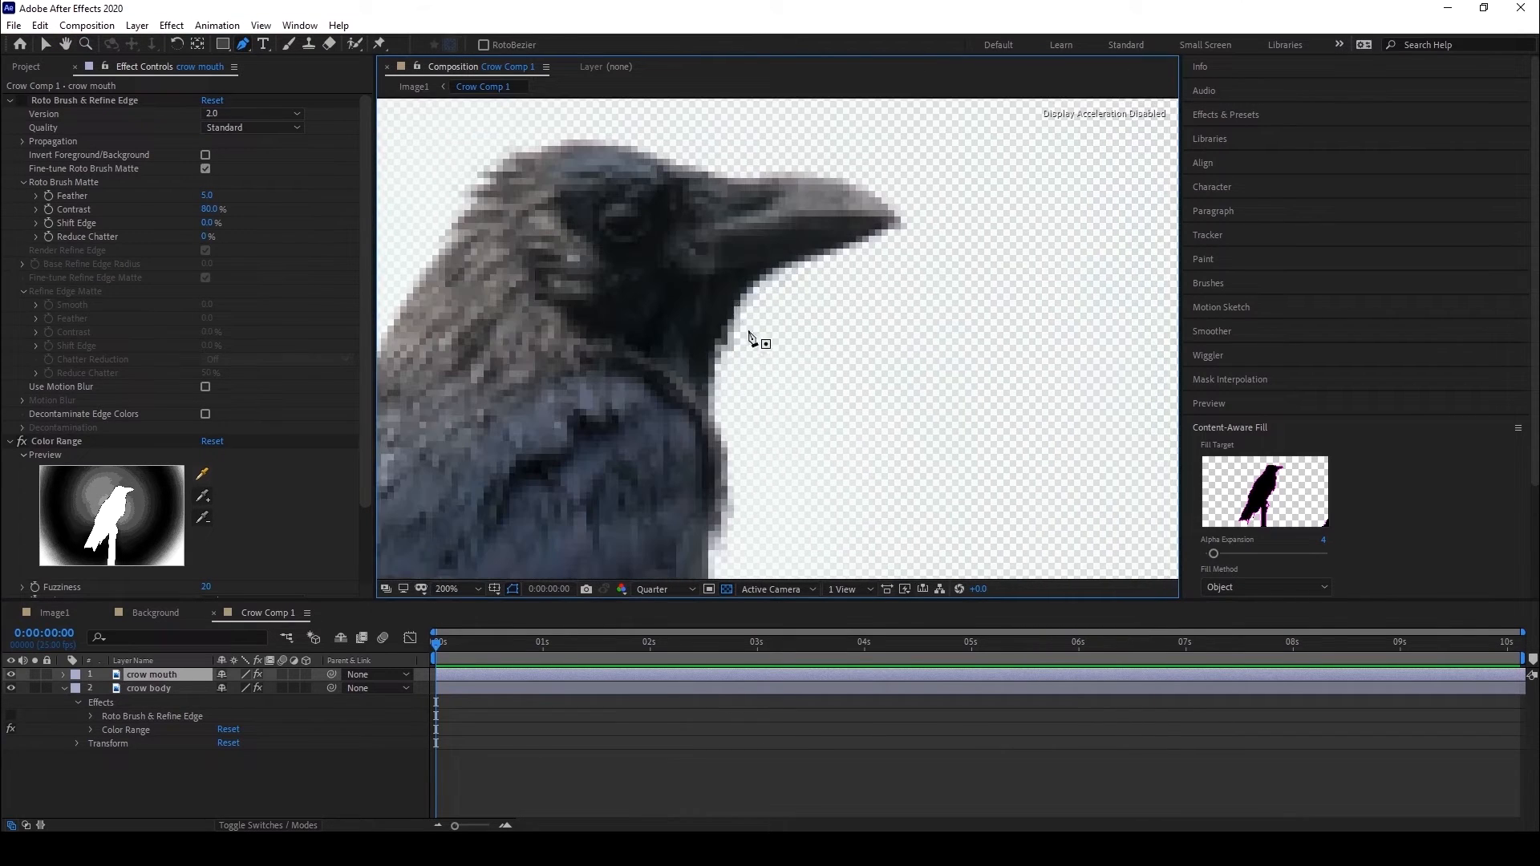
pyautogui.scroll(1, 751, 337)
pyautogui.click(732, 386)
pyautogui.click(710, 347)
pyautogui.click(689, 312)
pyautogui.click(704, 286)
pyautogui.click(732, 270)
pyautogui.click(782, 262)
pyautogui.click(810, 258)
pyautogui.click(858, 257)
pyautogui.click(904, 257)
pyautogui.click(939, 270)
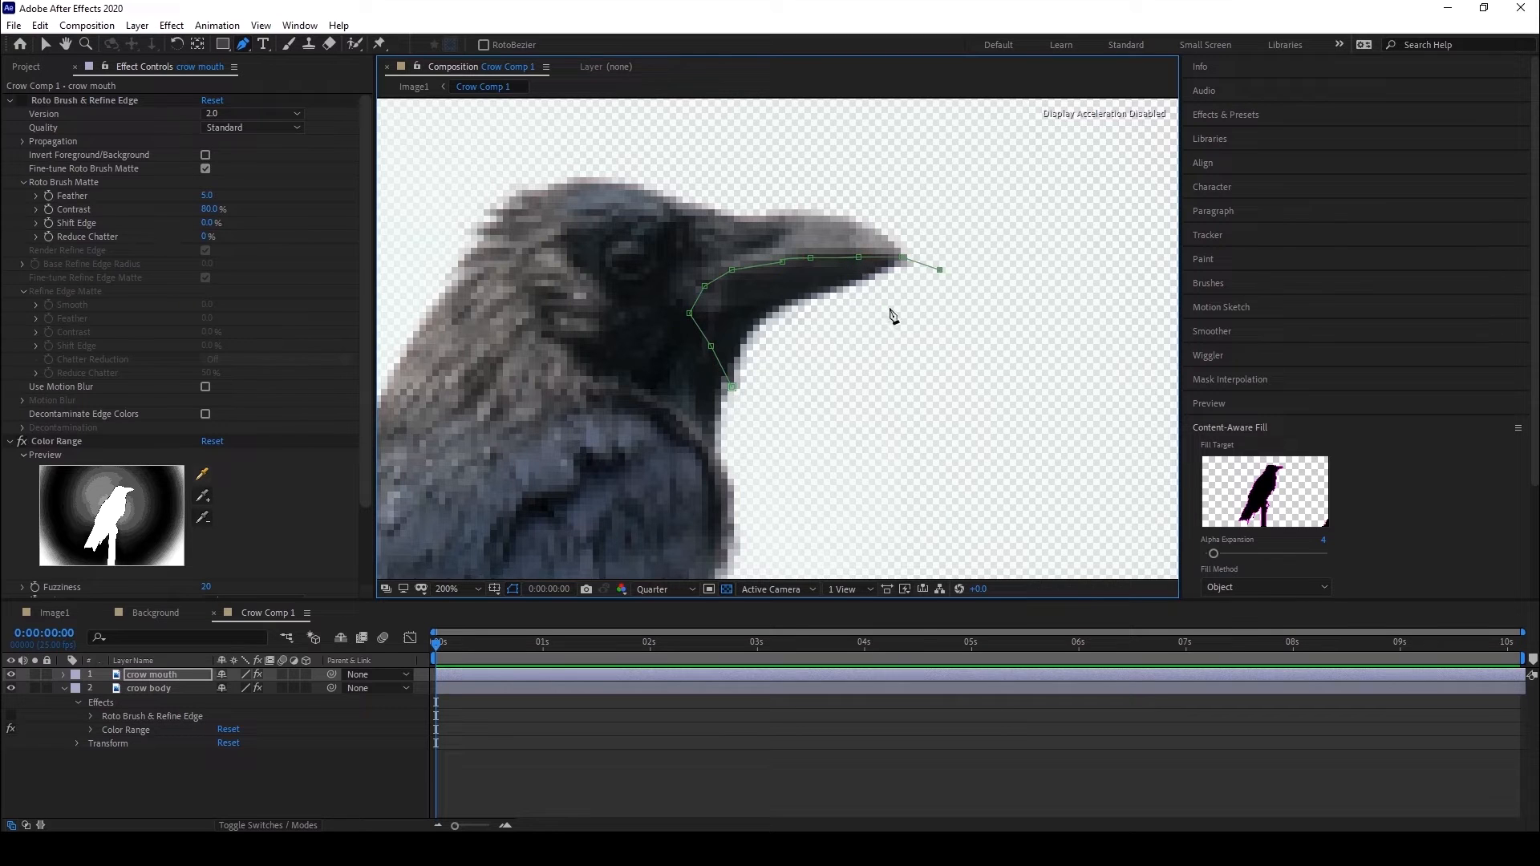
pyautogui.click(733, 388)
pyautogui.click(36, 676)
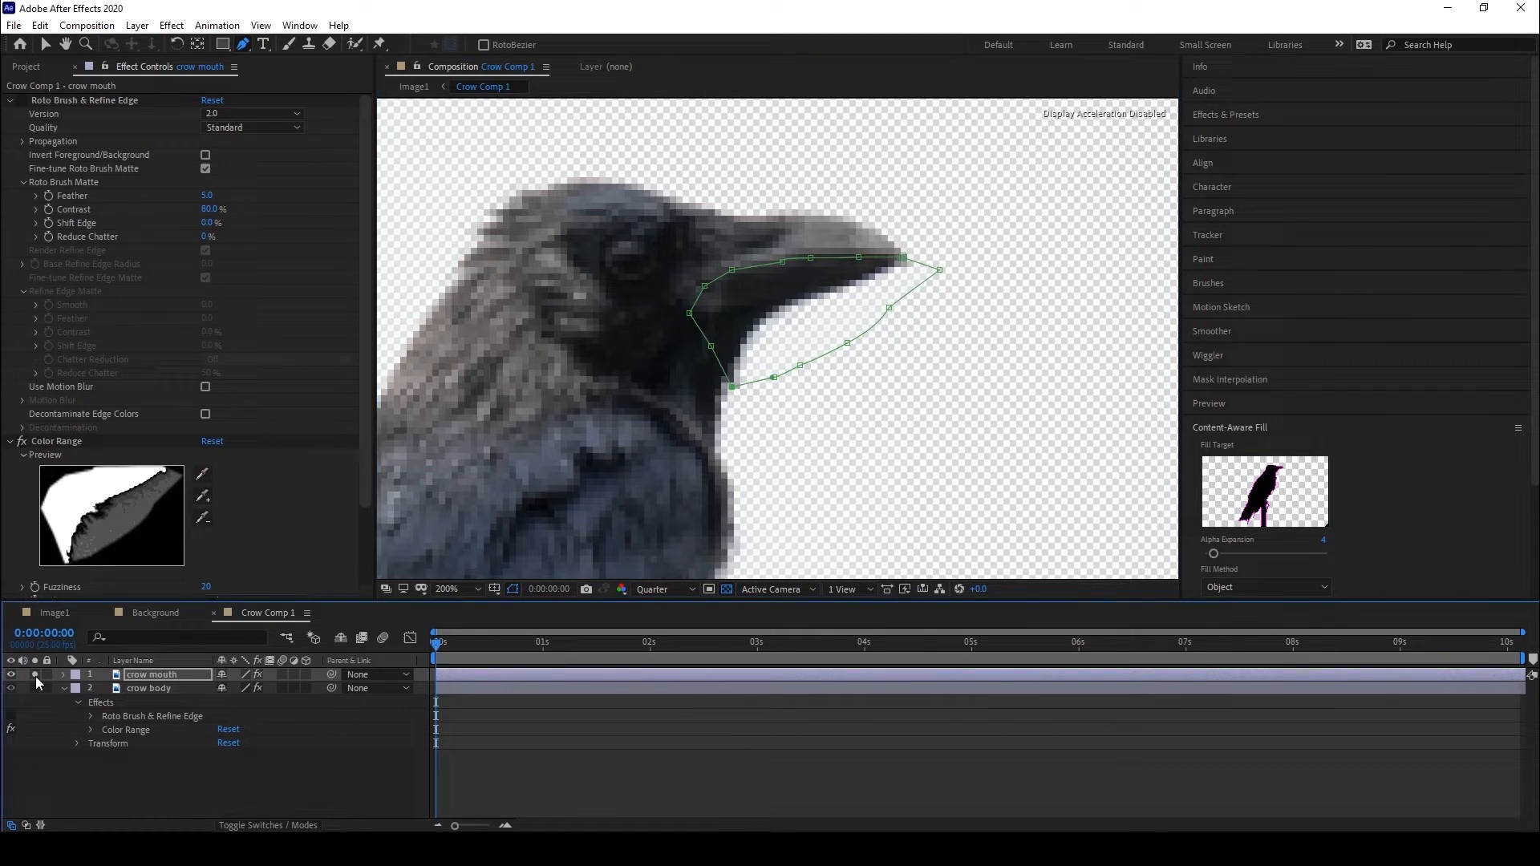
# Turn the crow mouth layer into a 3D layer in Crow Comp 1.
pyautogui.click(306, 675)
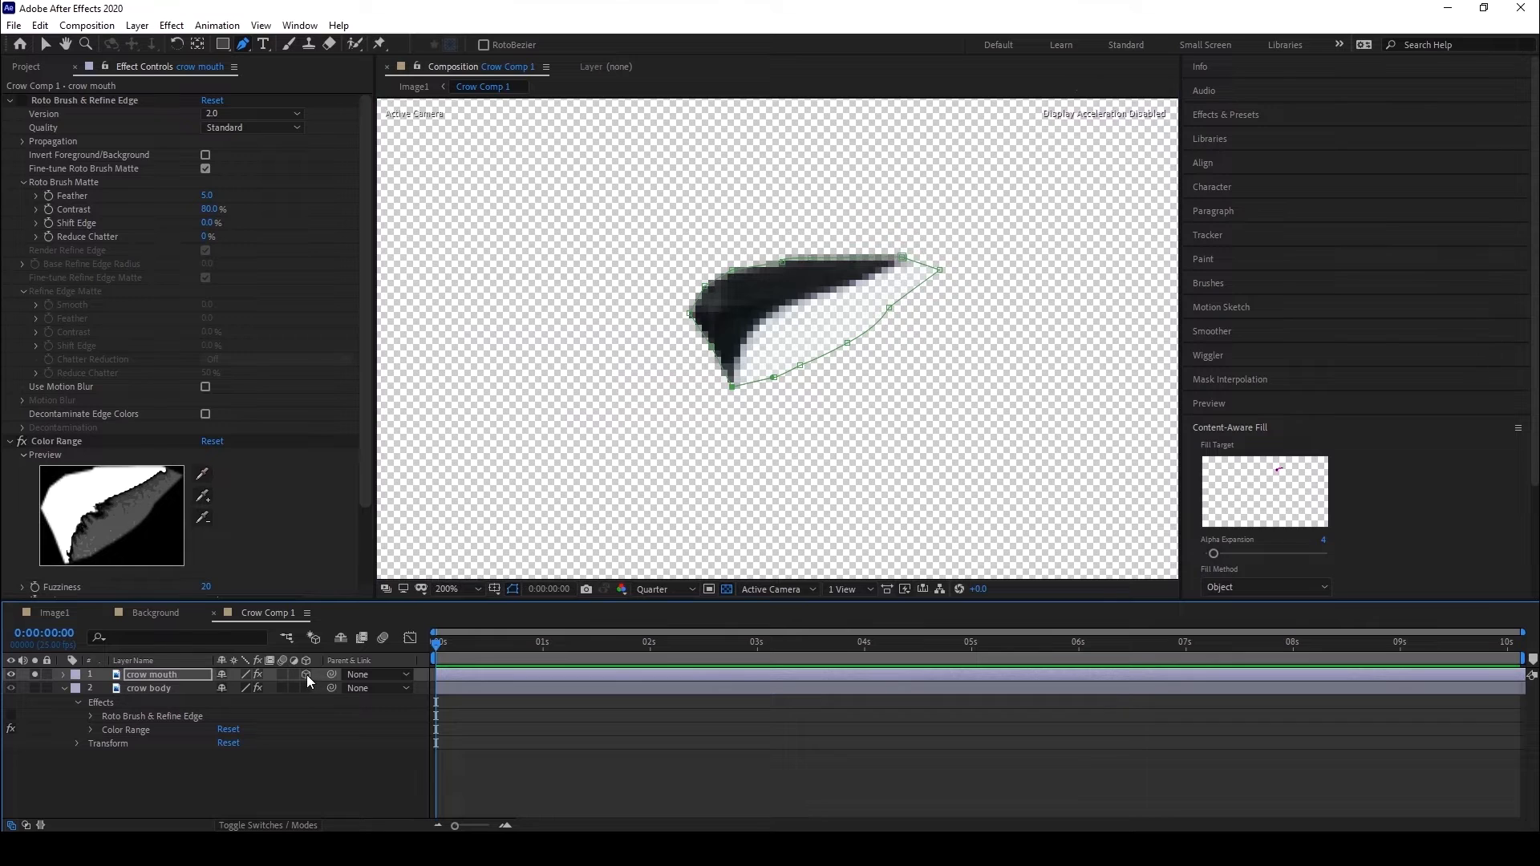
pyautogui.click(152, 677)
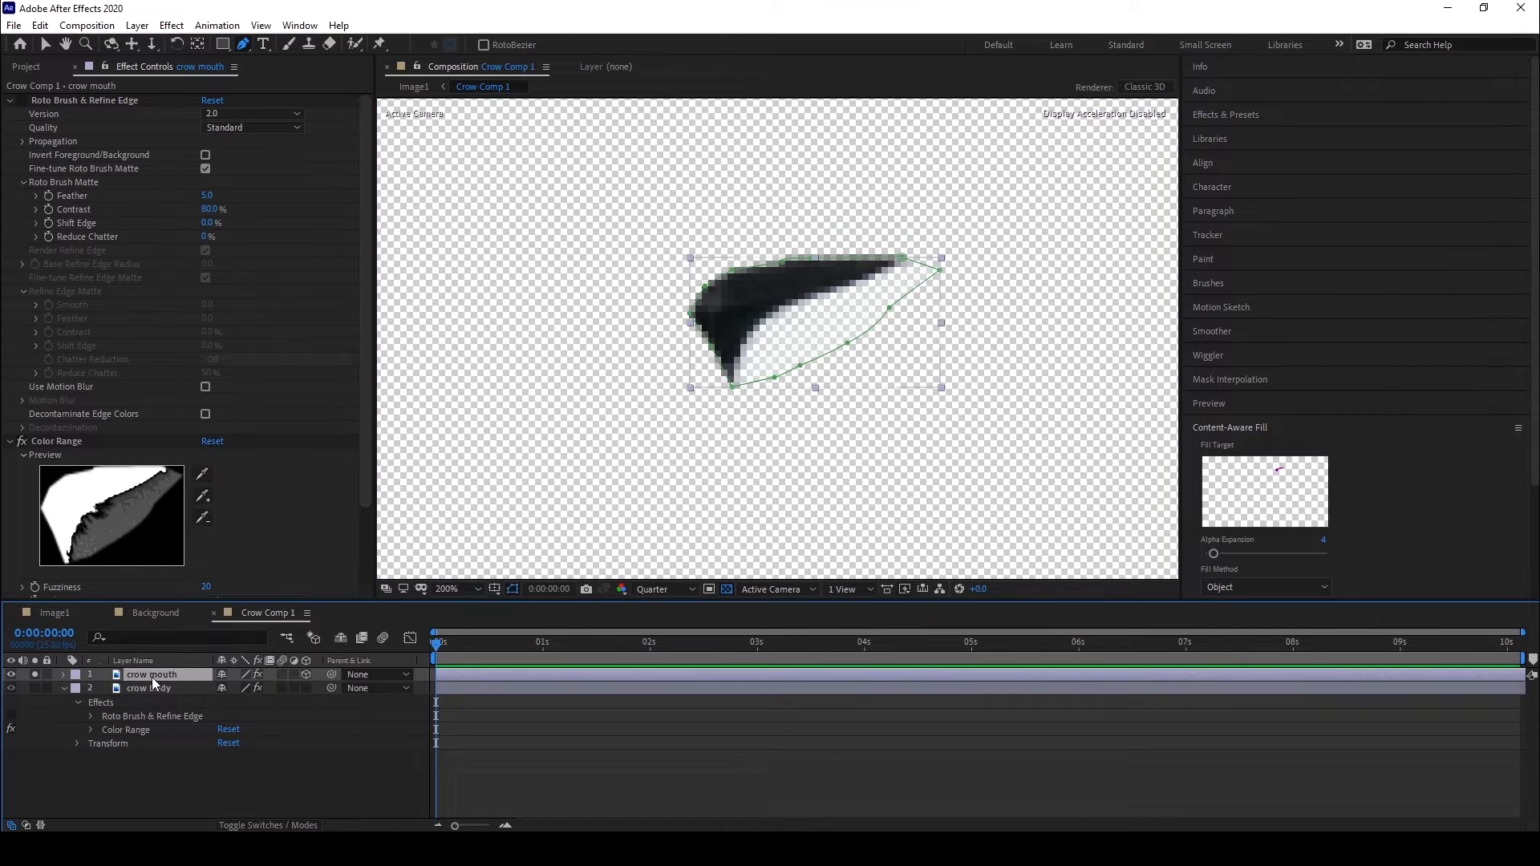
pyautogui.click(258, 826)
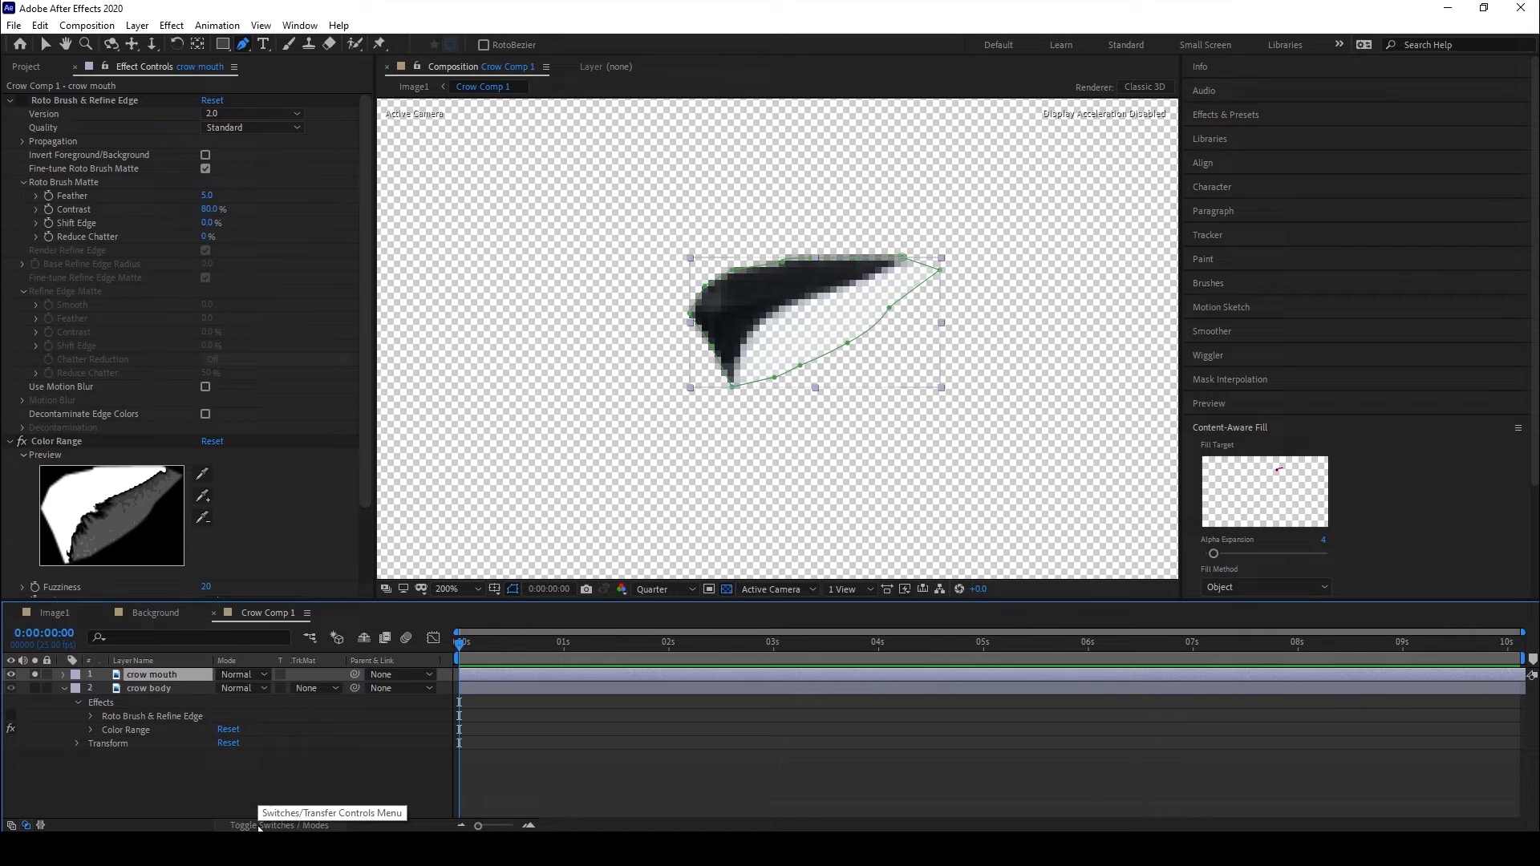
pyautogui.click(258, 826)
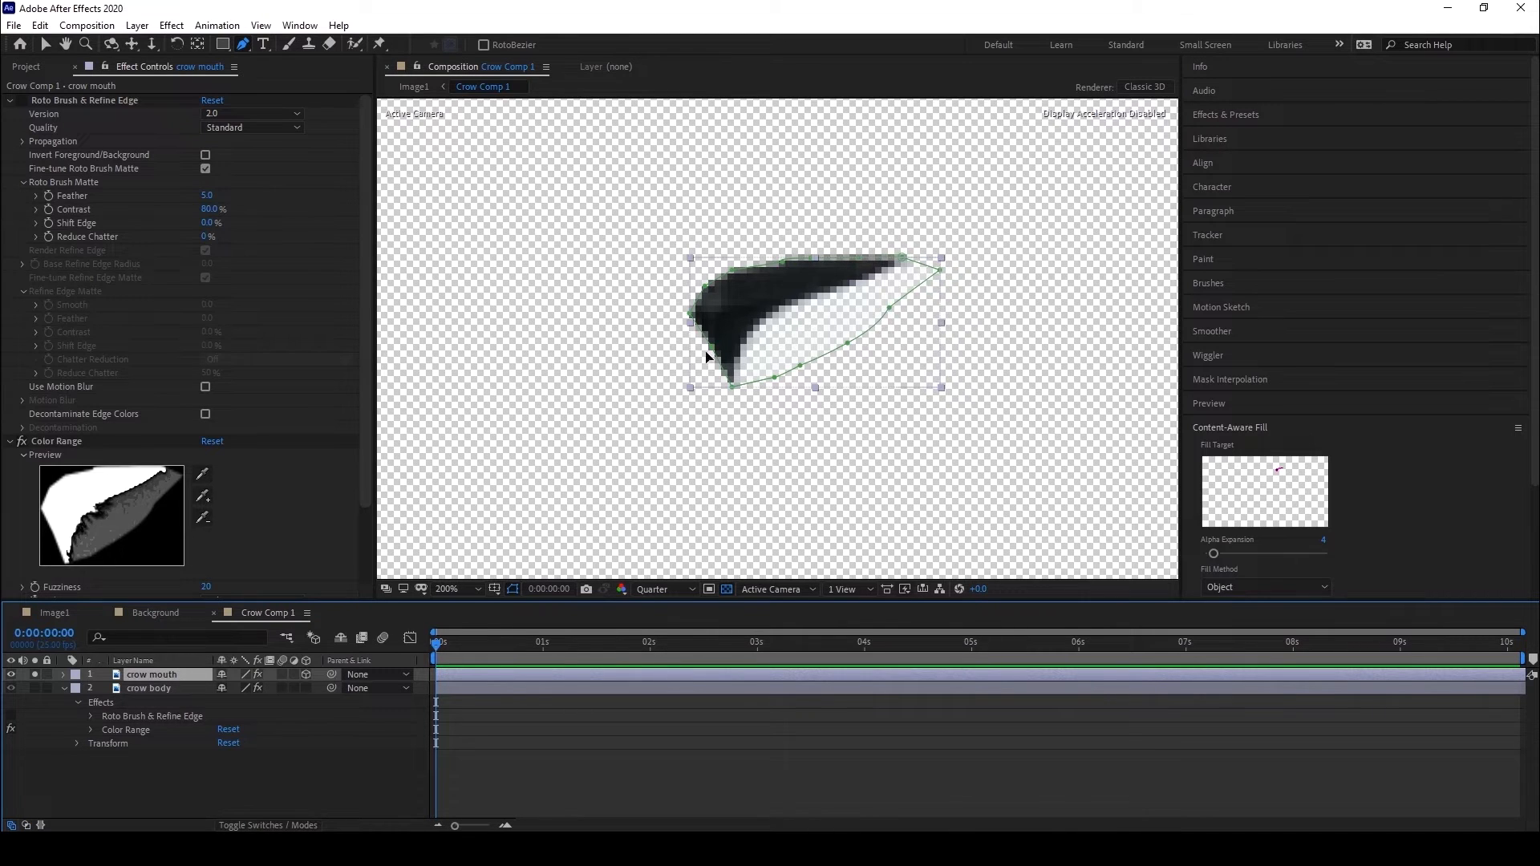
# Move the crow mouth layer's anchor point to the back edge of the beak piece with the Pan Behind tool.
pyautogui.scroll(-3, 540, 517)
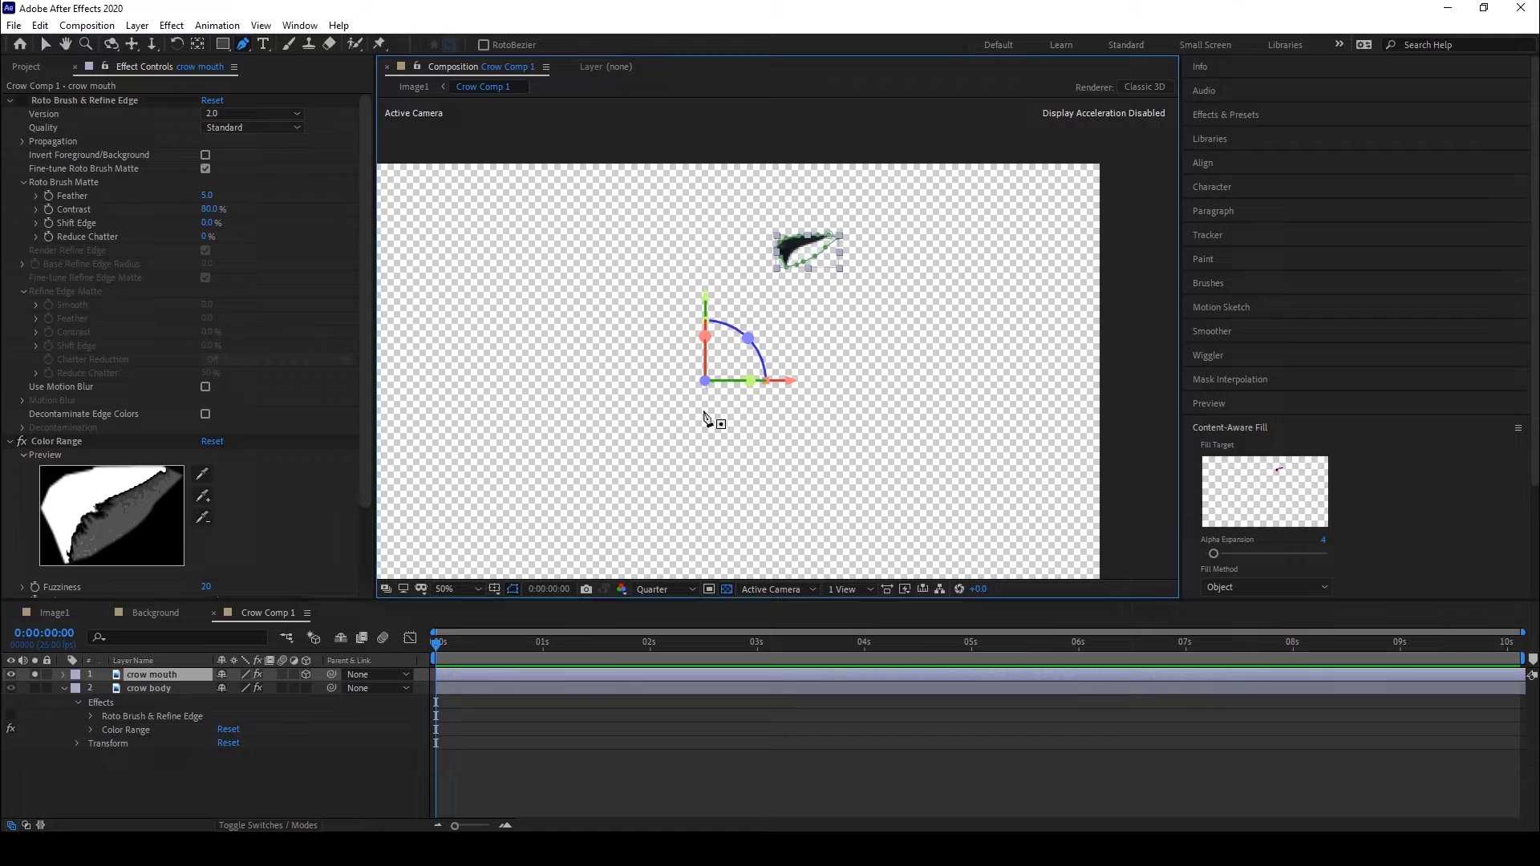
pyautogui.scroll(2, 710, 414)
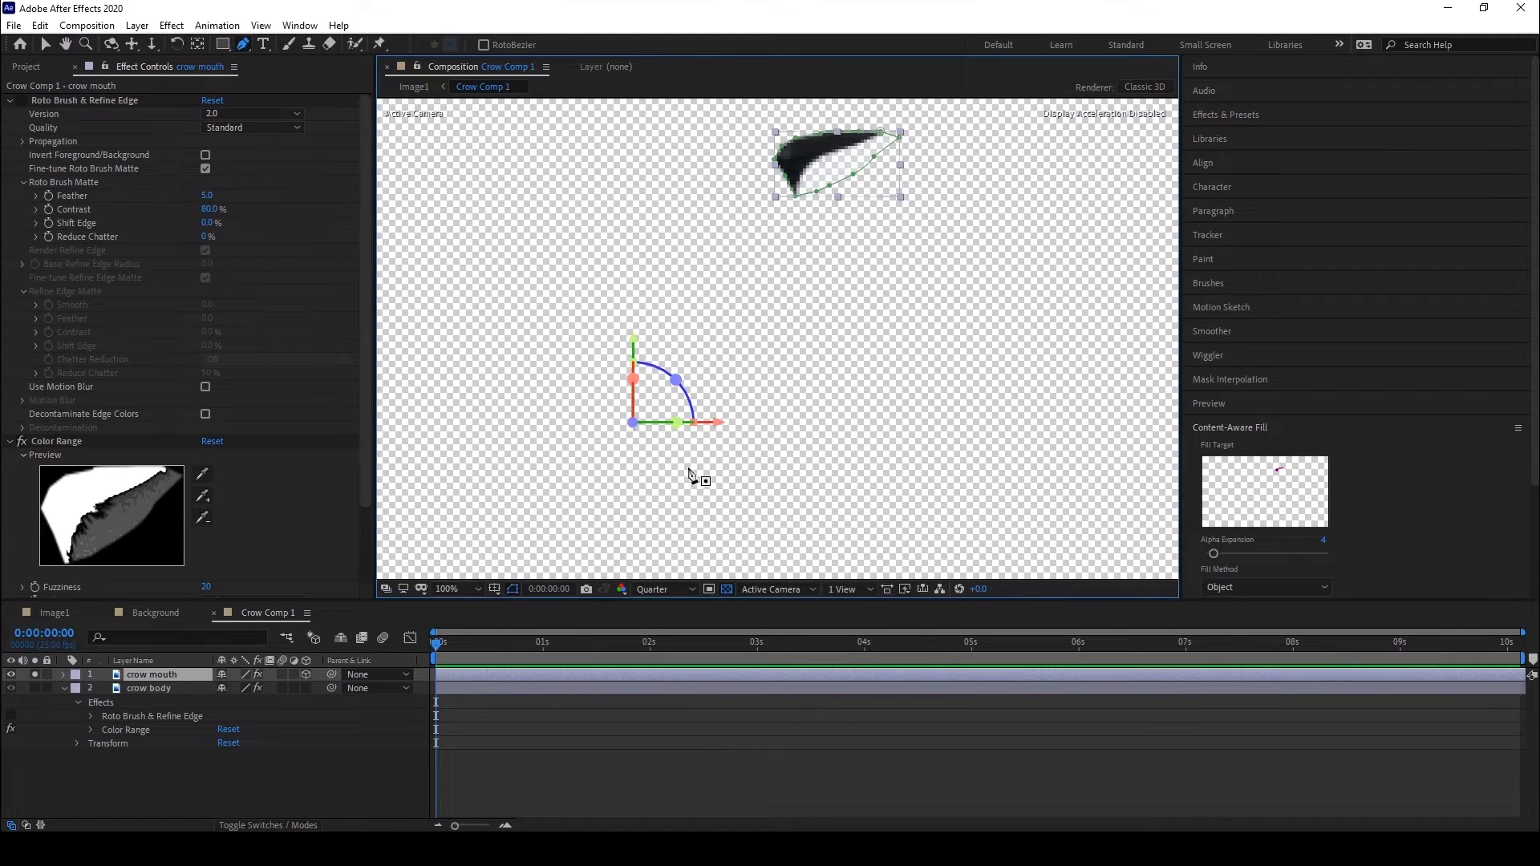
pyautogui.click(199, 46)
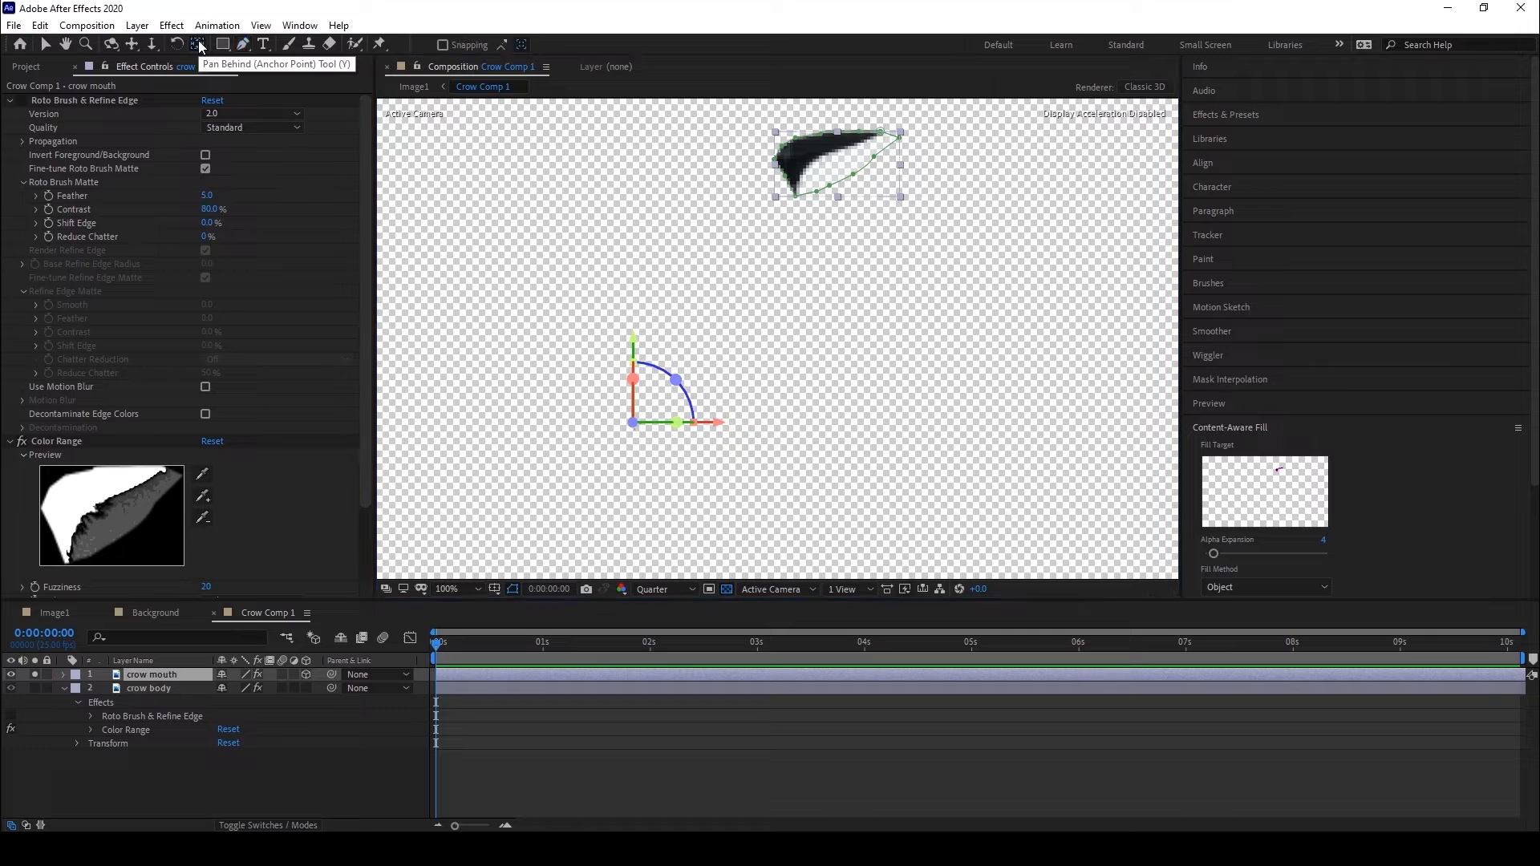
pyautogui.scroll(-2, 730, 366)
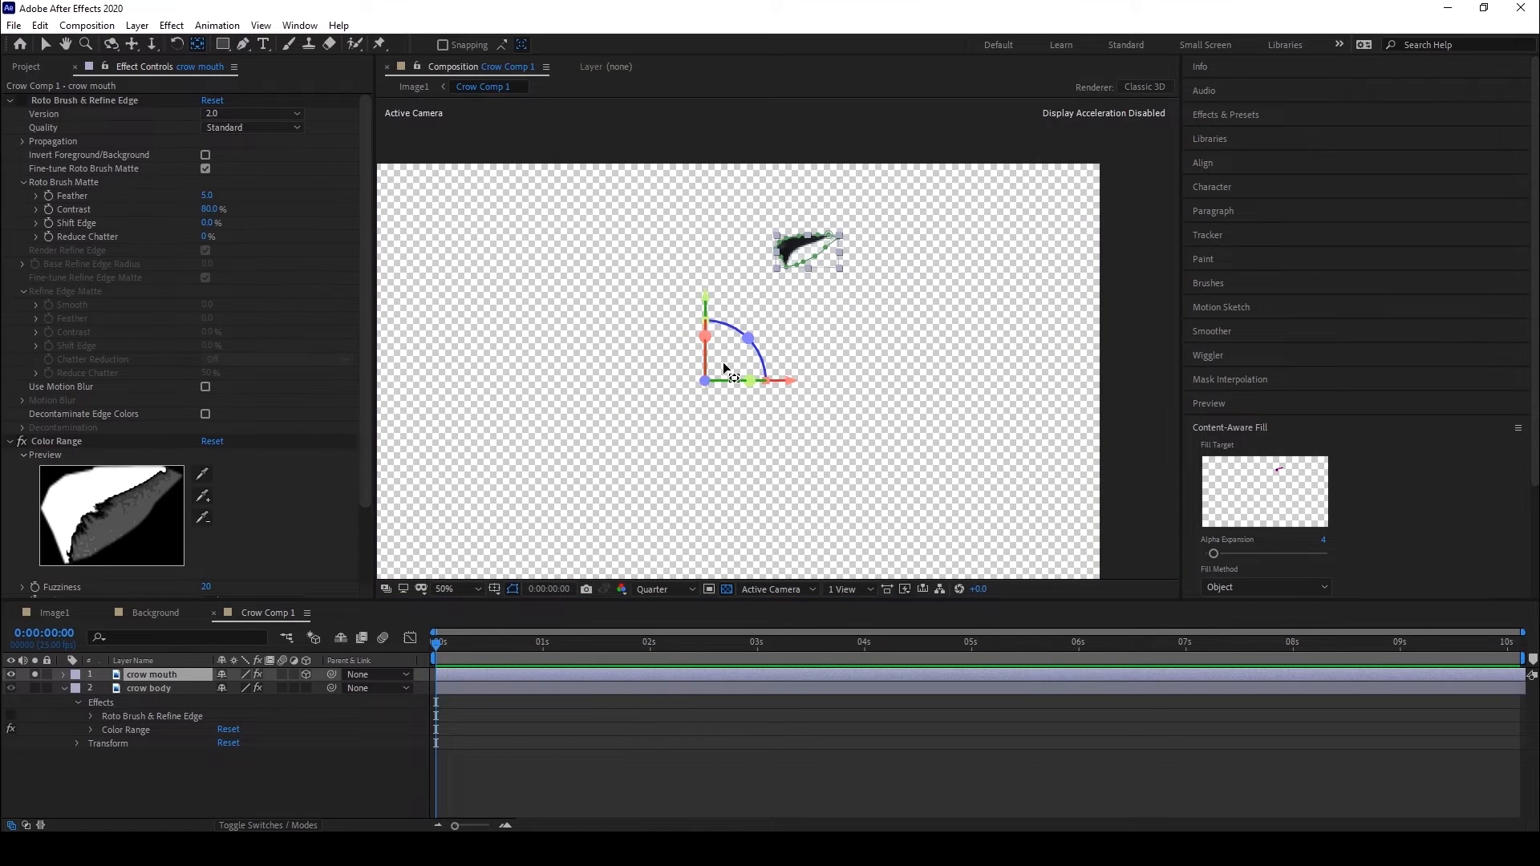
pyautogui.moveTo(710, 379); pyautogui.dragTo(753, 430)
pyautogui.scroll(2, 785, 248)
pyautogui.press('space')
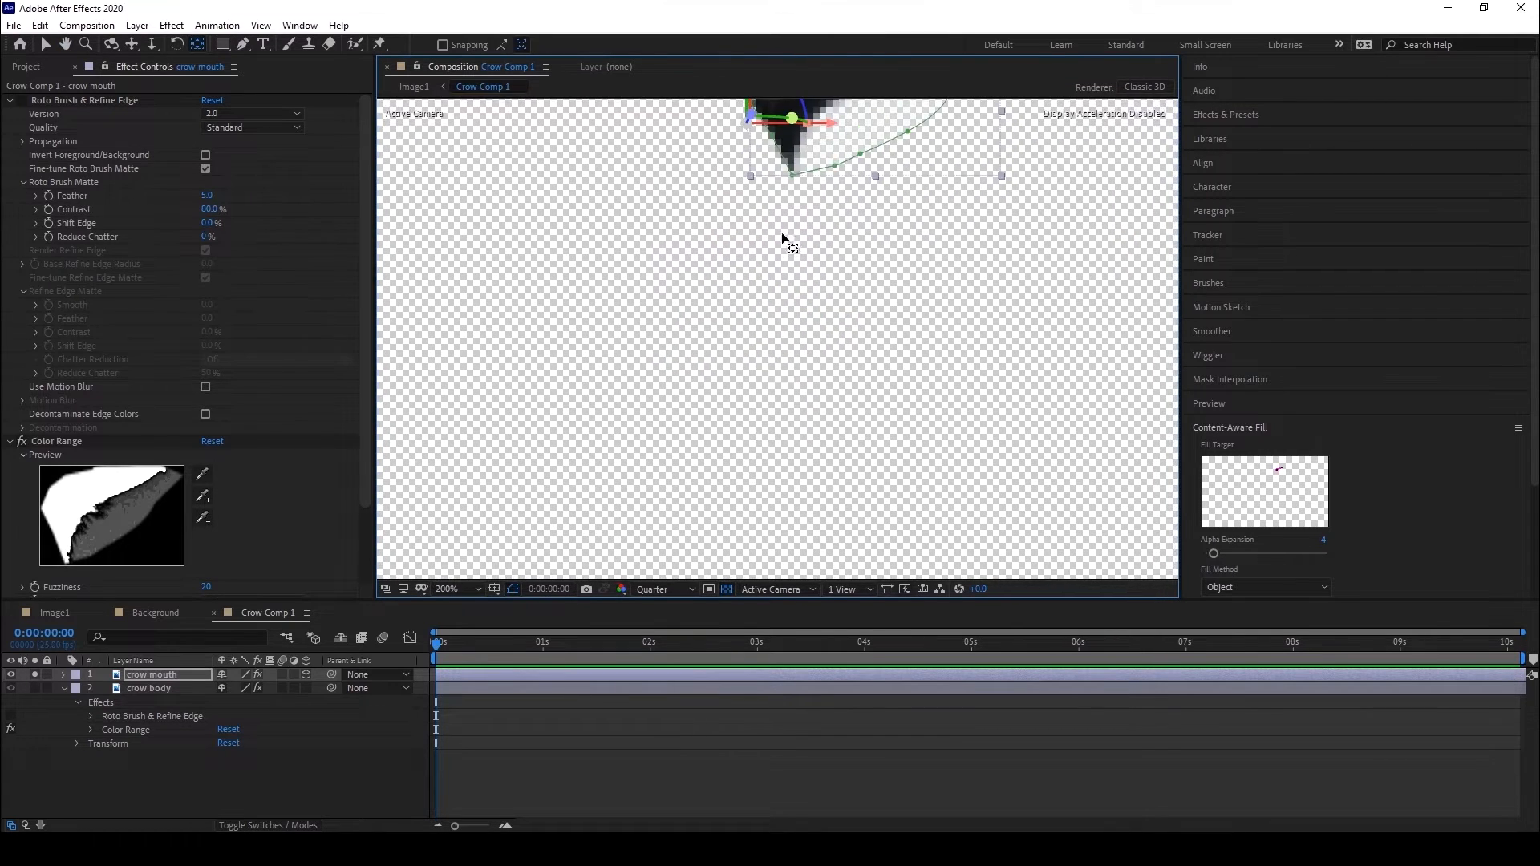
pyautogui.press('space')
pyautogui.moveTo(781, 233); pyautogui.dragTo(767, 430)
pyautogui.scroll(1, 766, 325)
pyautogui.moveTo(762, 309); pyautogui.dragTo(817, 279)
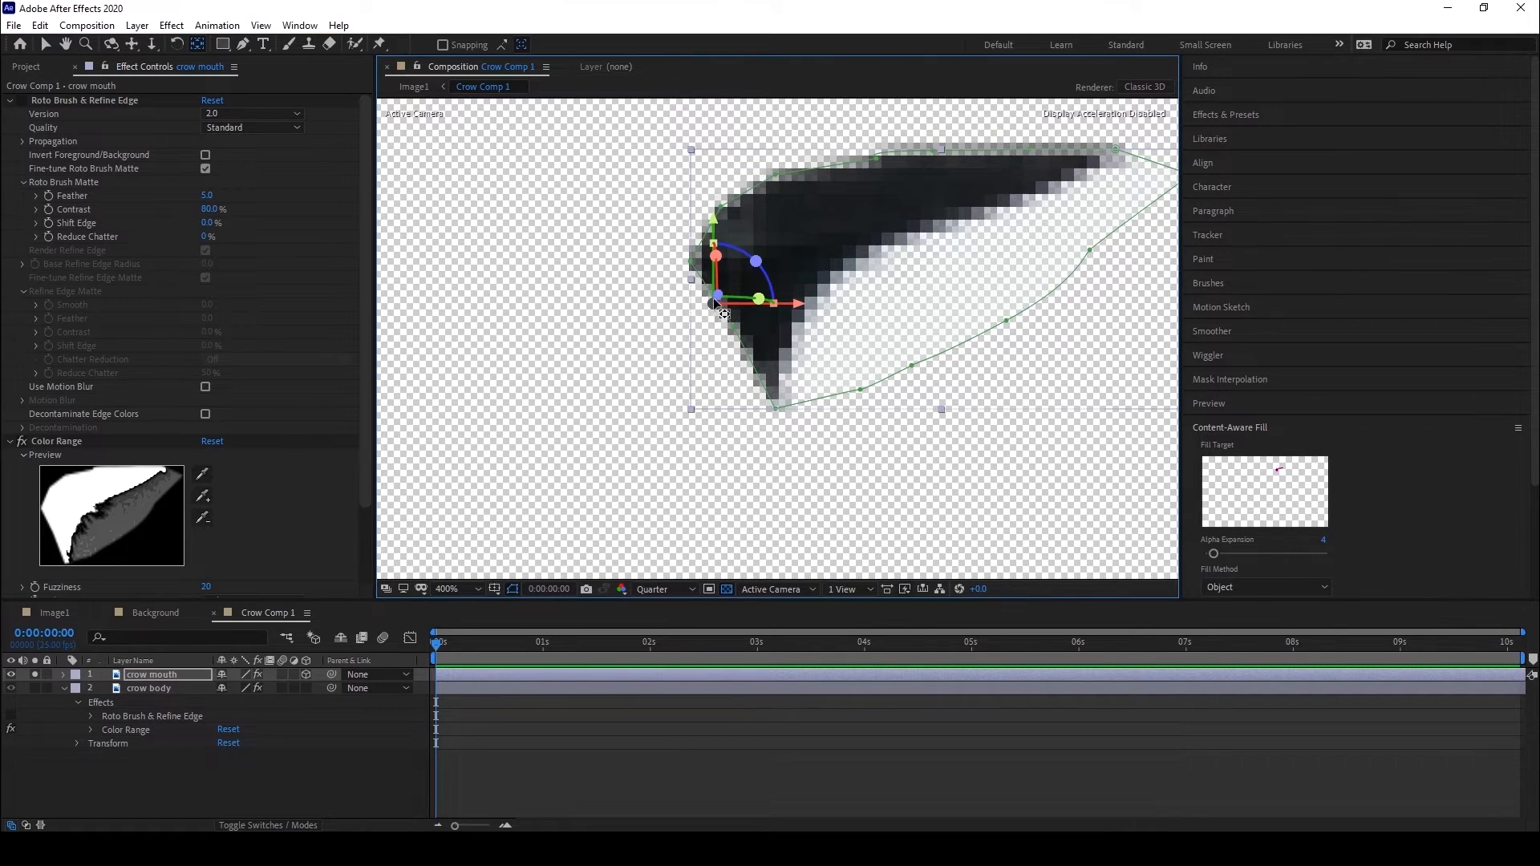
pyautogui.press(',')
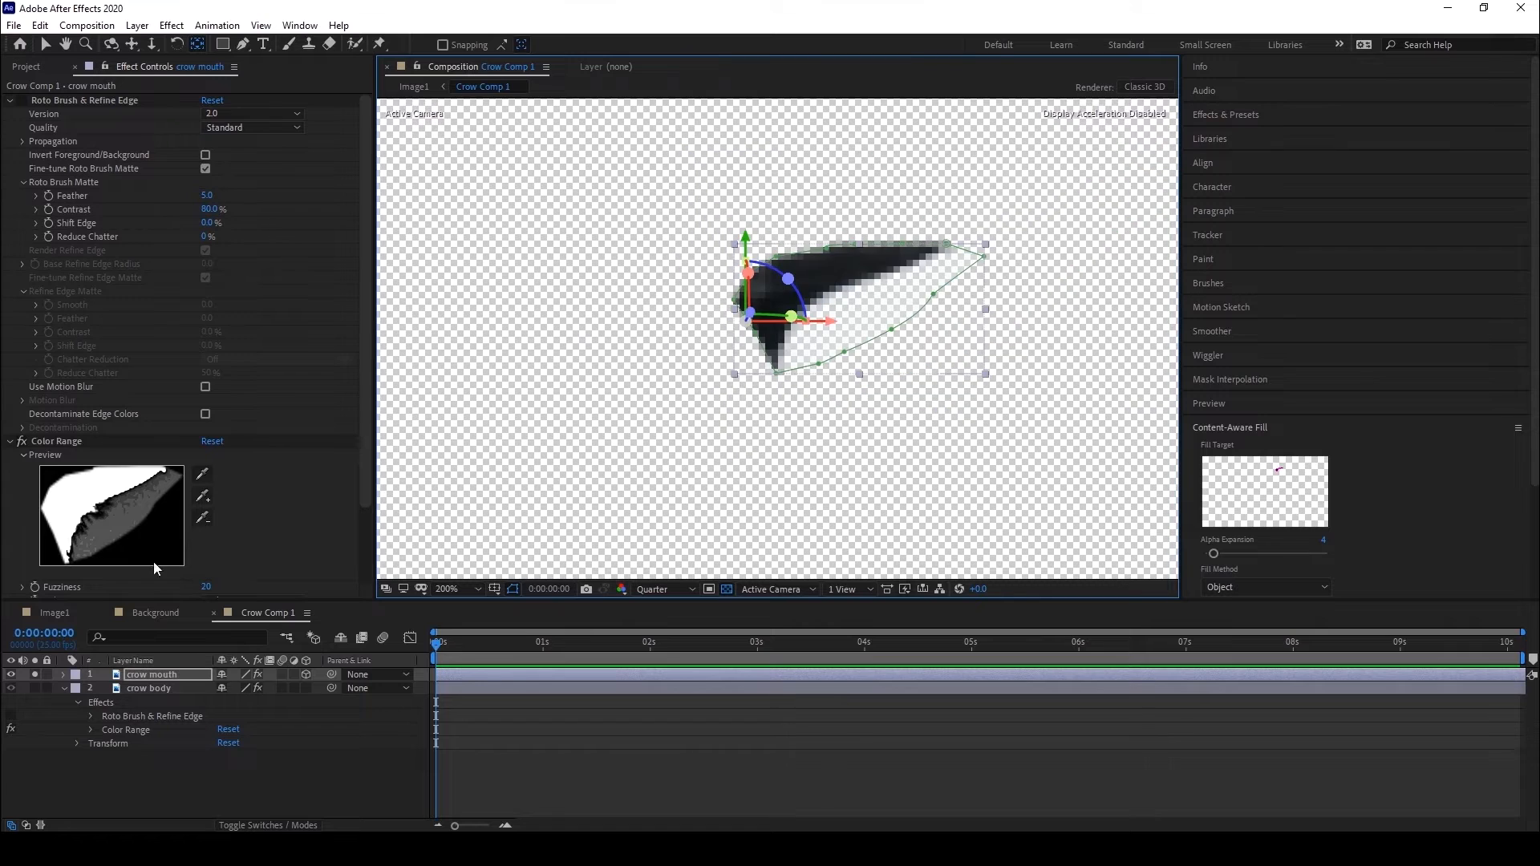
# Copy Mask 1 from the crow mouth layer onto the crow body layer.
pyautogui.click(62, 675)
pyautogui.click(77, 689)
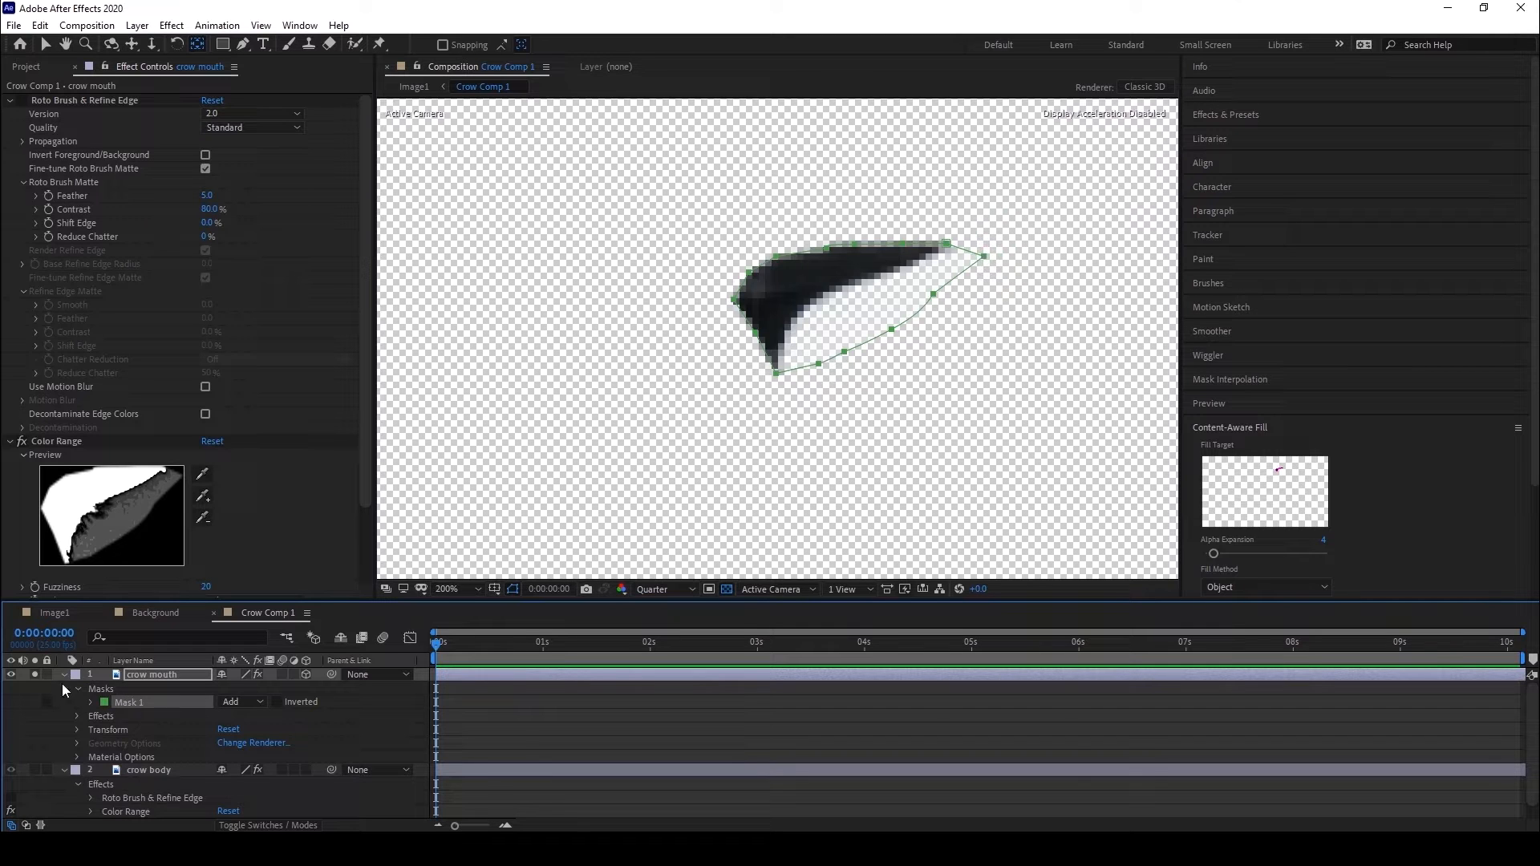
pyautogui.click(62, 675)
pyautogui.click(151, 689)
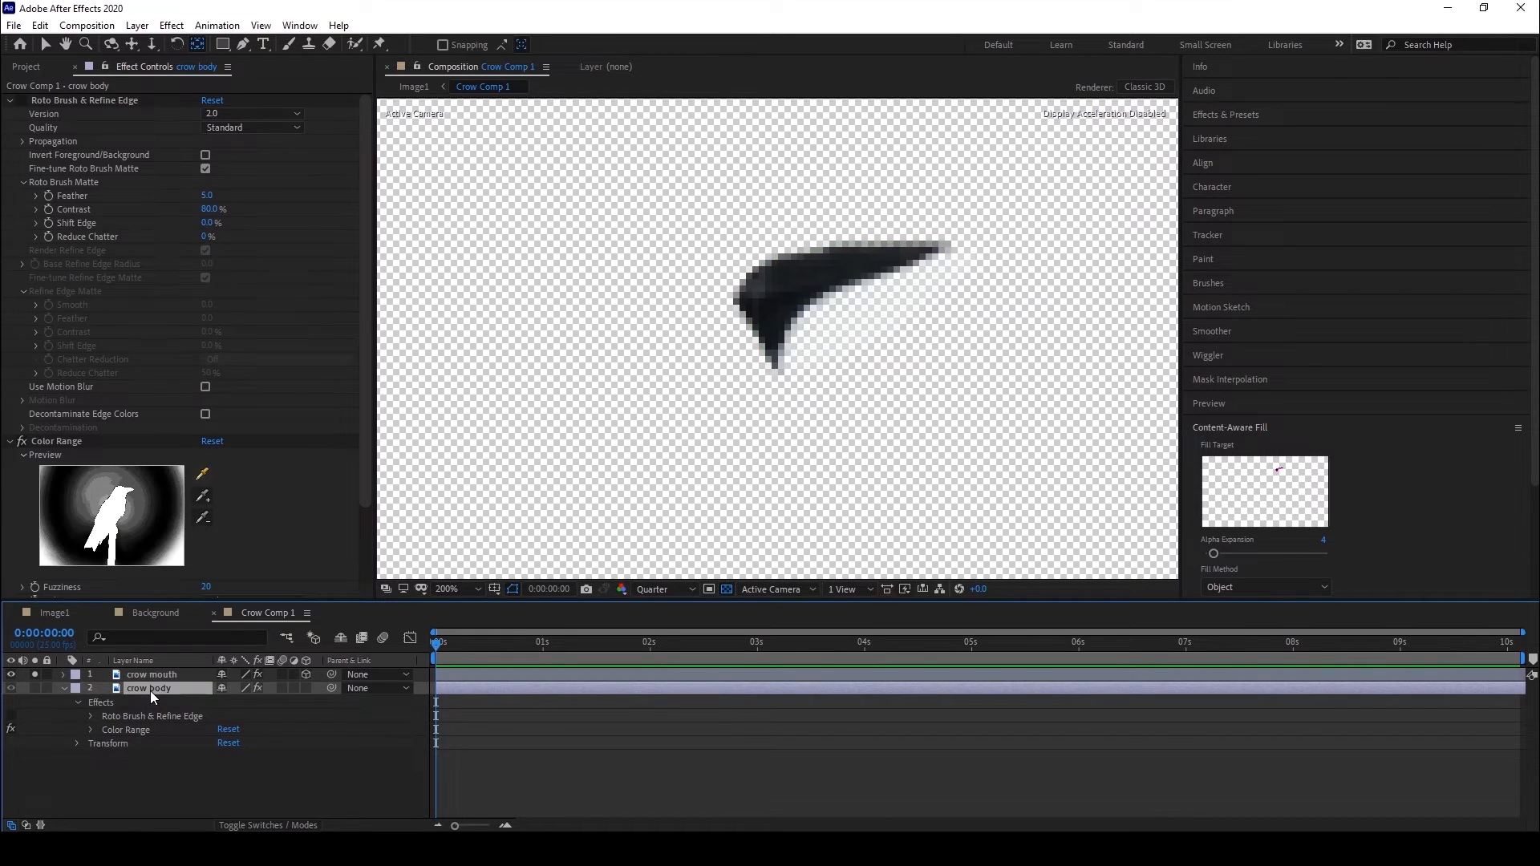
pyautogui.hotkey('ctrl', 'v')
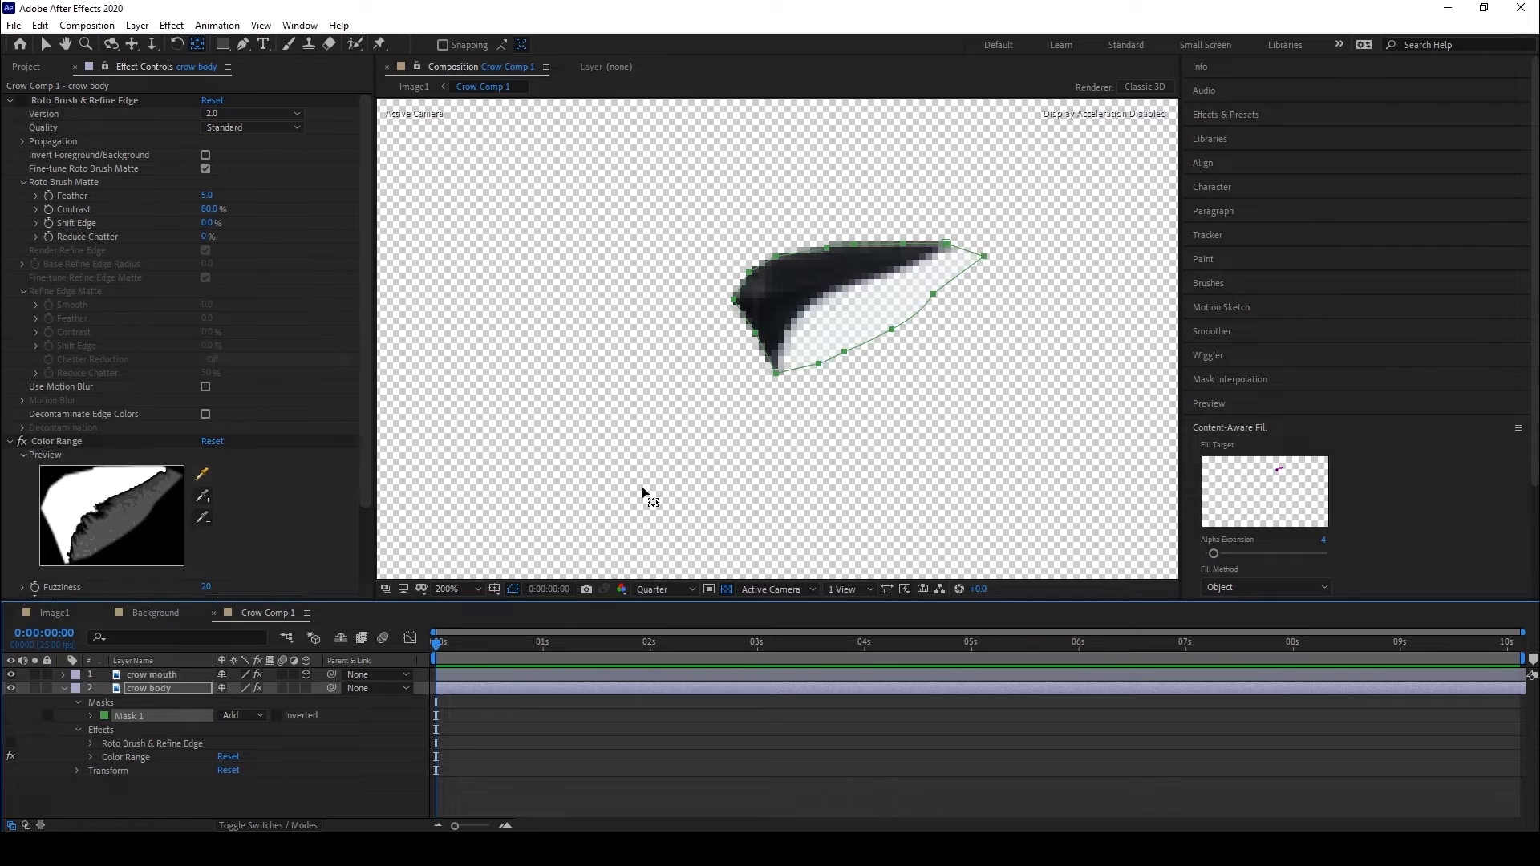
pyautogui.press(',')
pyautogui.press(',')
pyautogui.press(',')
pyautogui.click(673, 752)
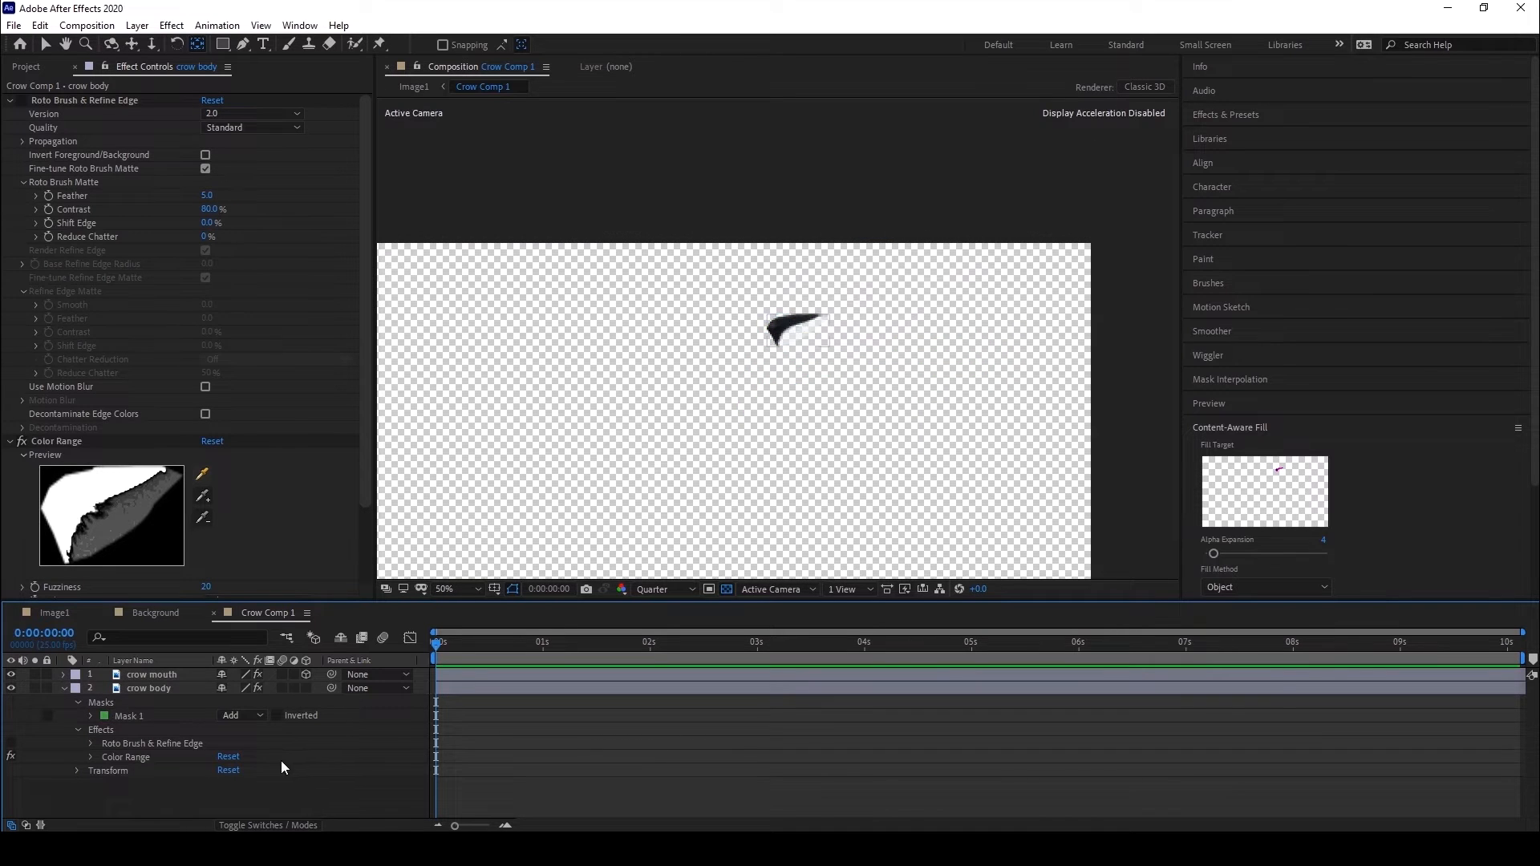
# Set the crow body layer's Mask 1 mode to Subtract and return to the Selection tool.
pyautogui.click(152, 688)
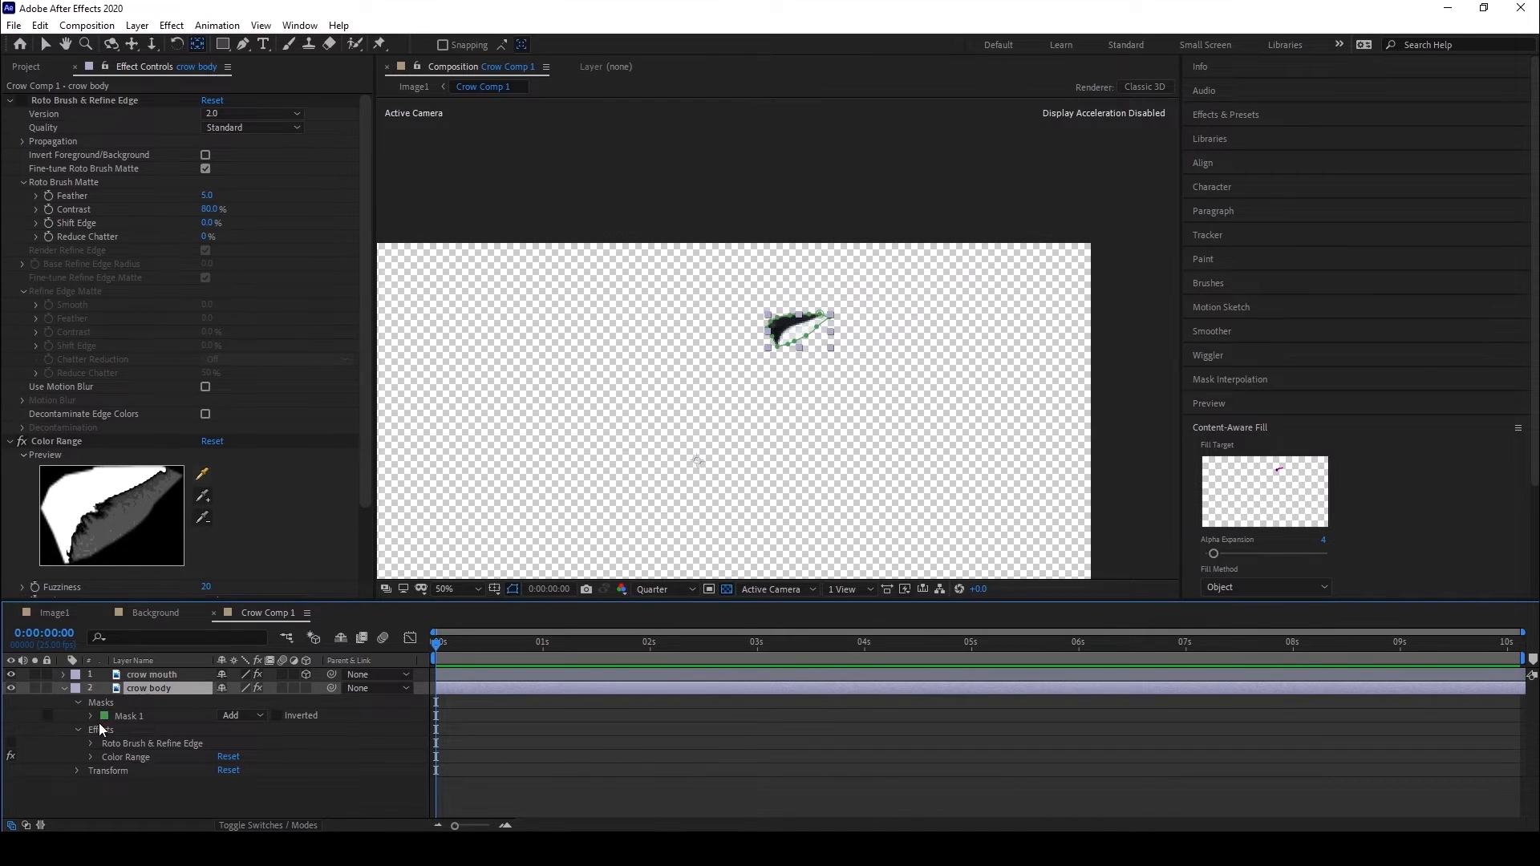
pyautogui.click(235, 718)
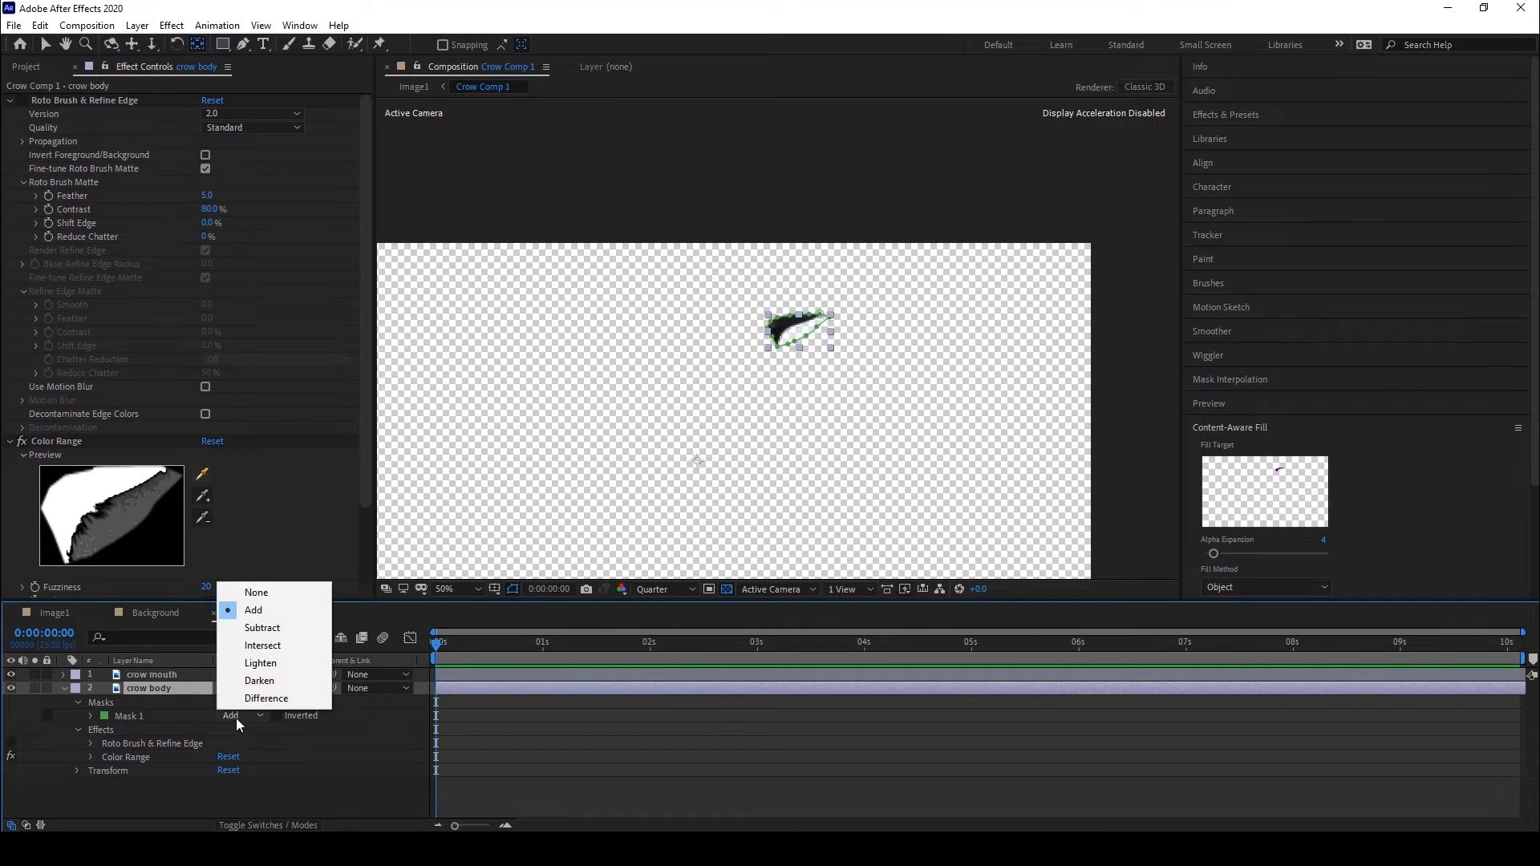
pyautogui.click(258, 627)
pyautogui.scroll(2, 831, 285)
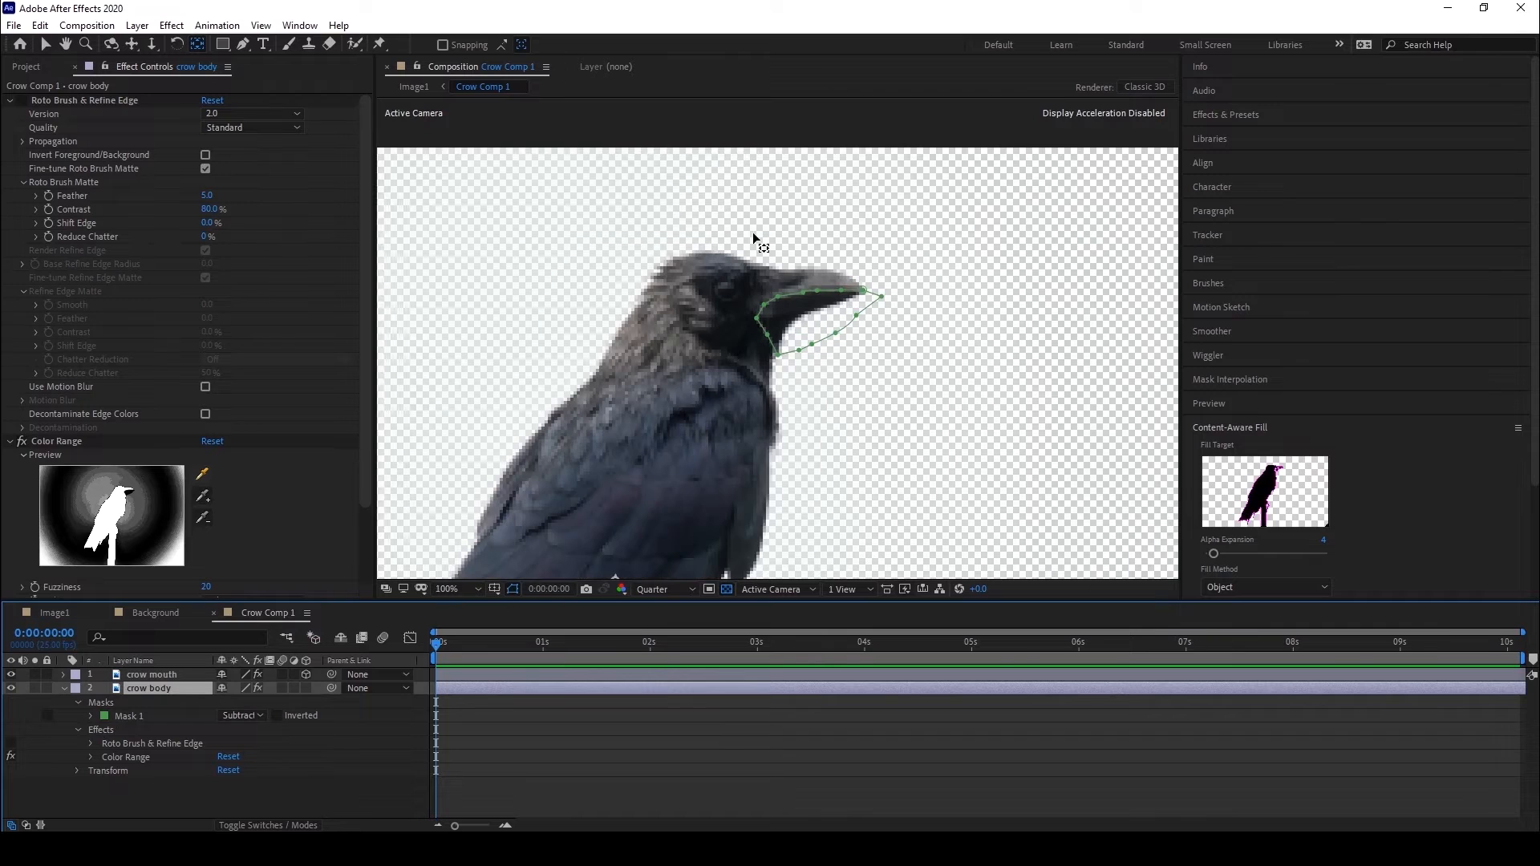
pyautogui.click(46, 44)
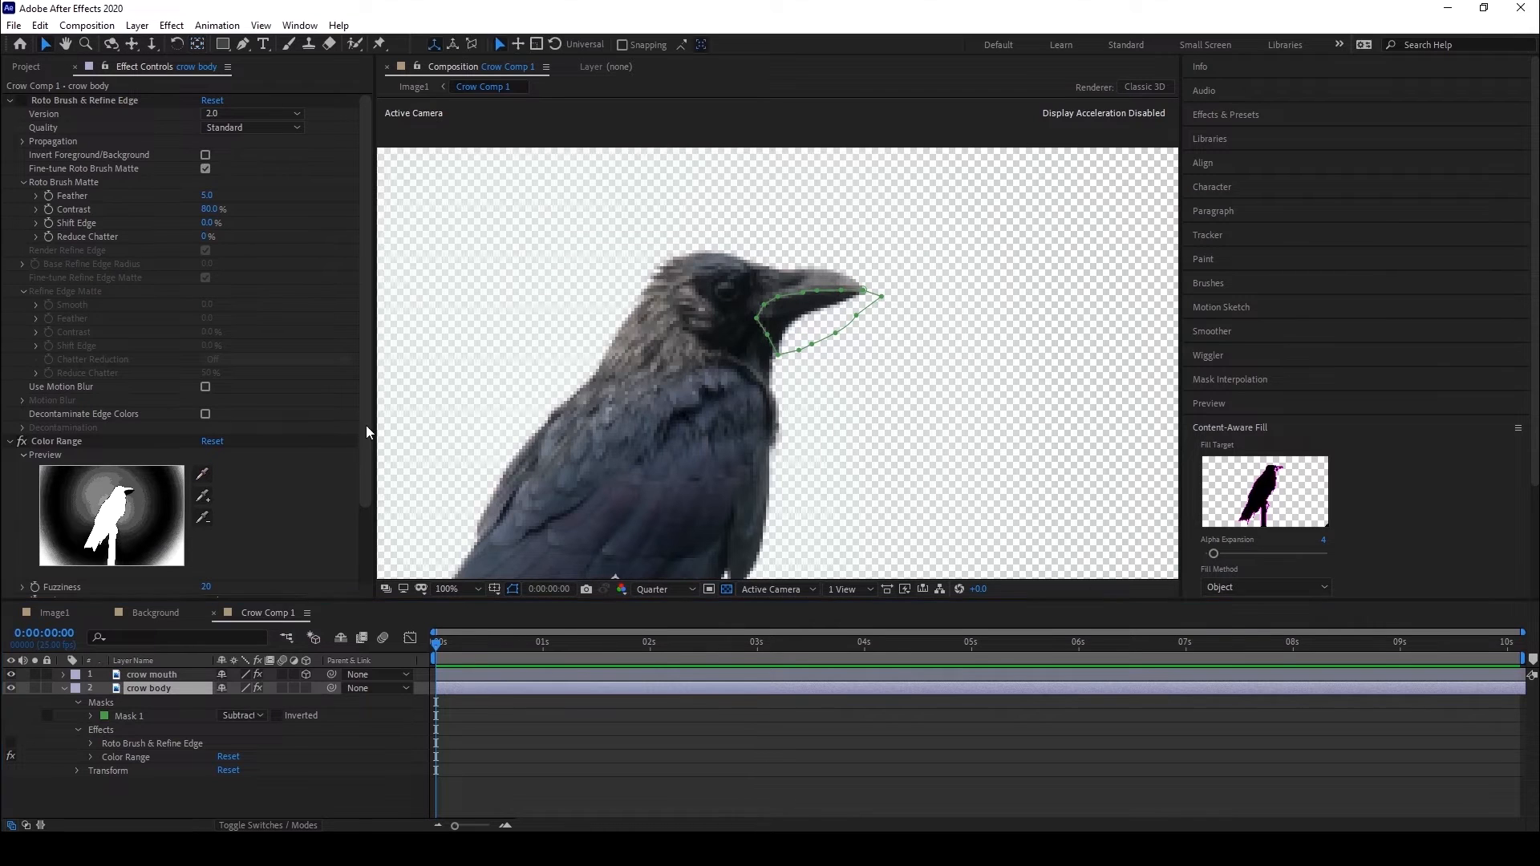
pyautogui.scroll(1, 772, 296)
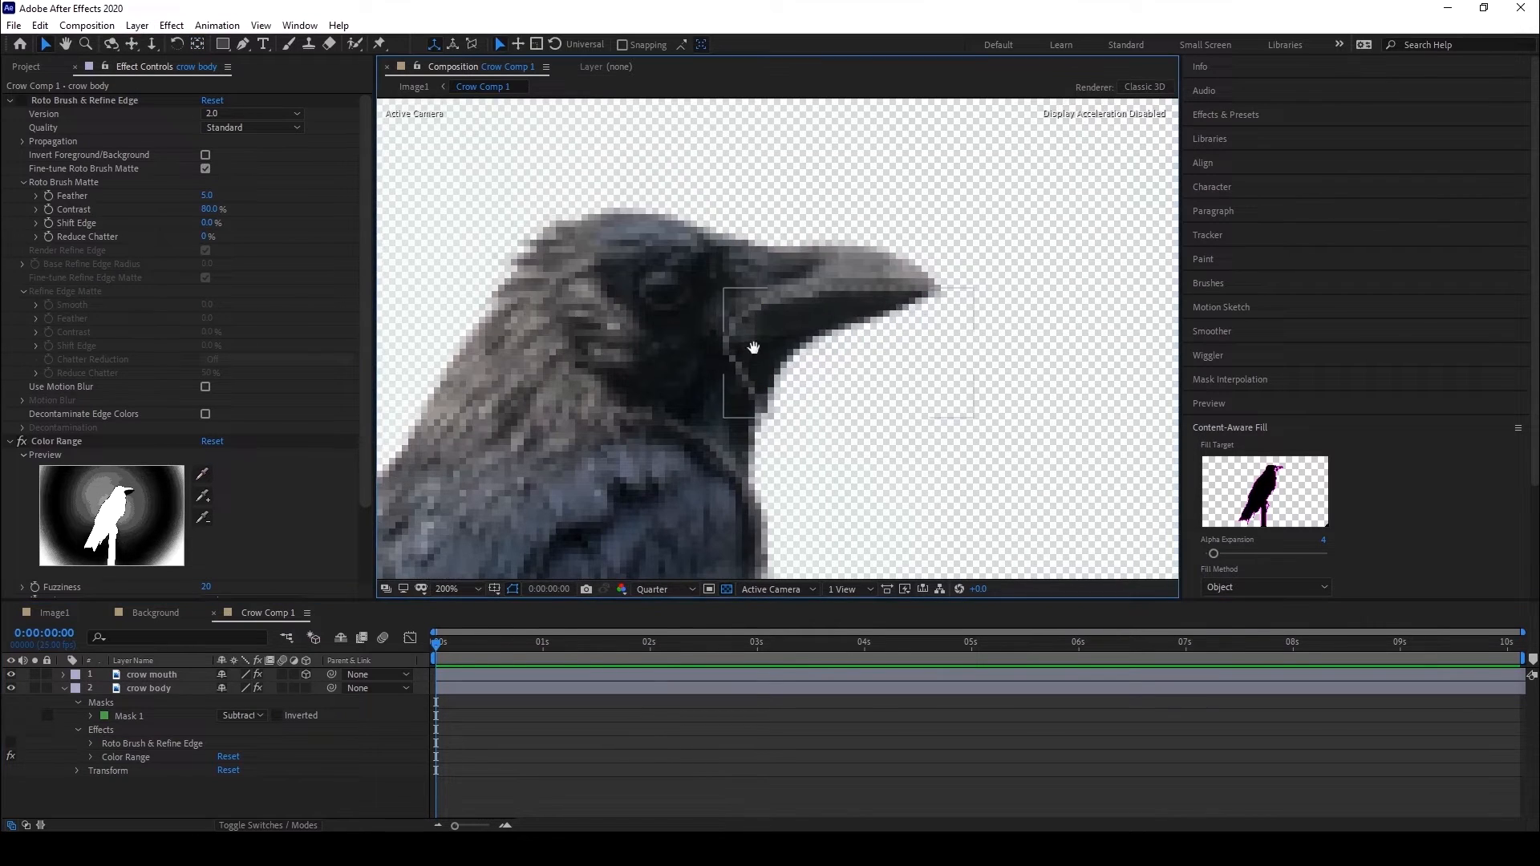
# Reveal the Mask 1 properties of the crow mouth layer and select its Mask Path.
pyautogui.click(150, 674)
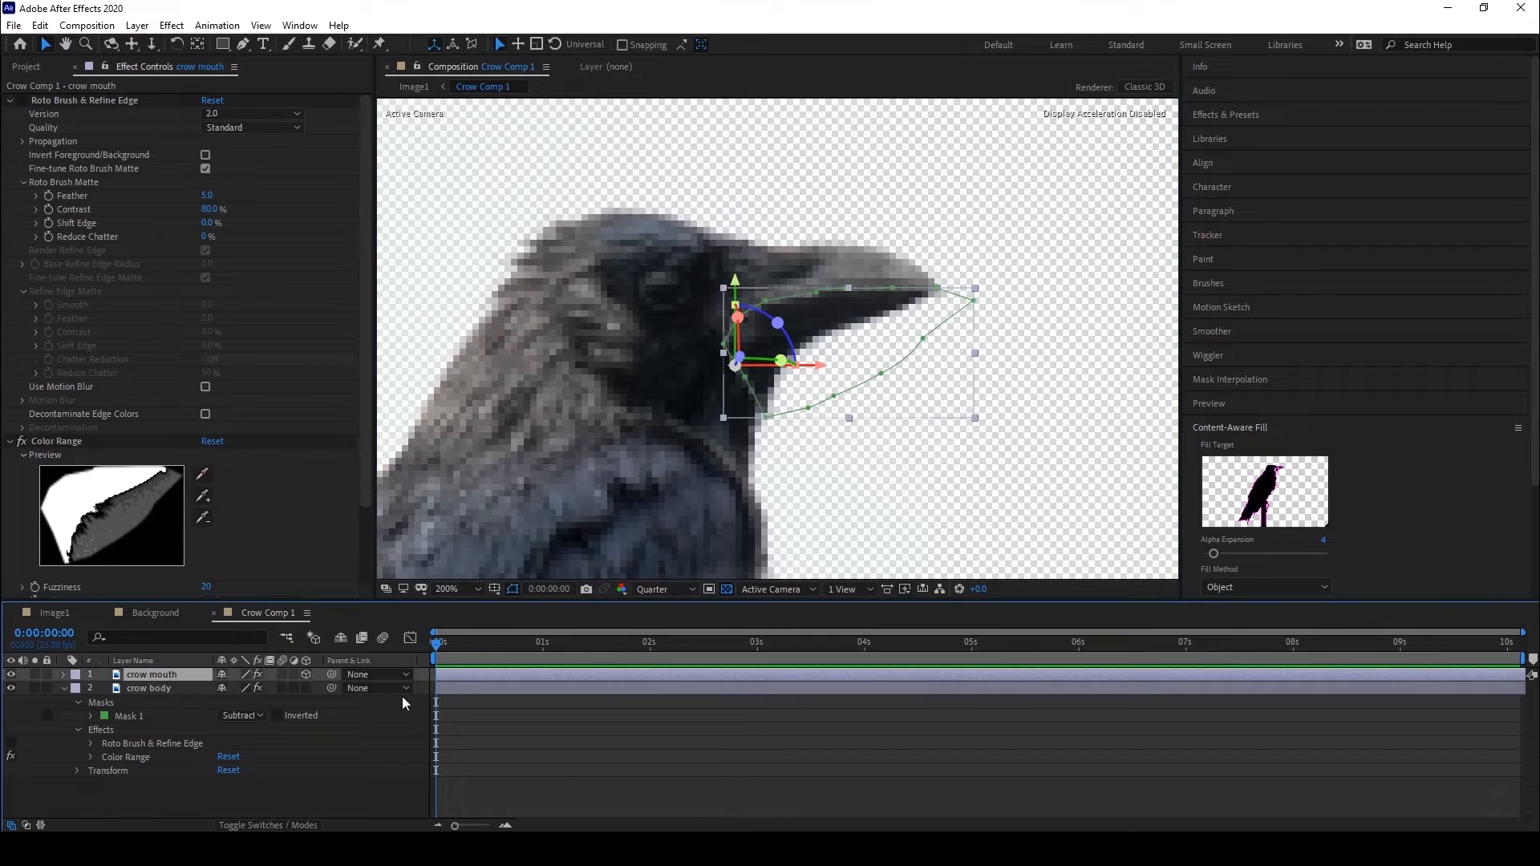
pyautogui.click(603, 762)
pyautogui.click(67, 676)
pyautogui.click(64, 674)
pyautogui.click(81, 704)
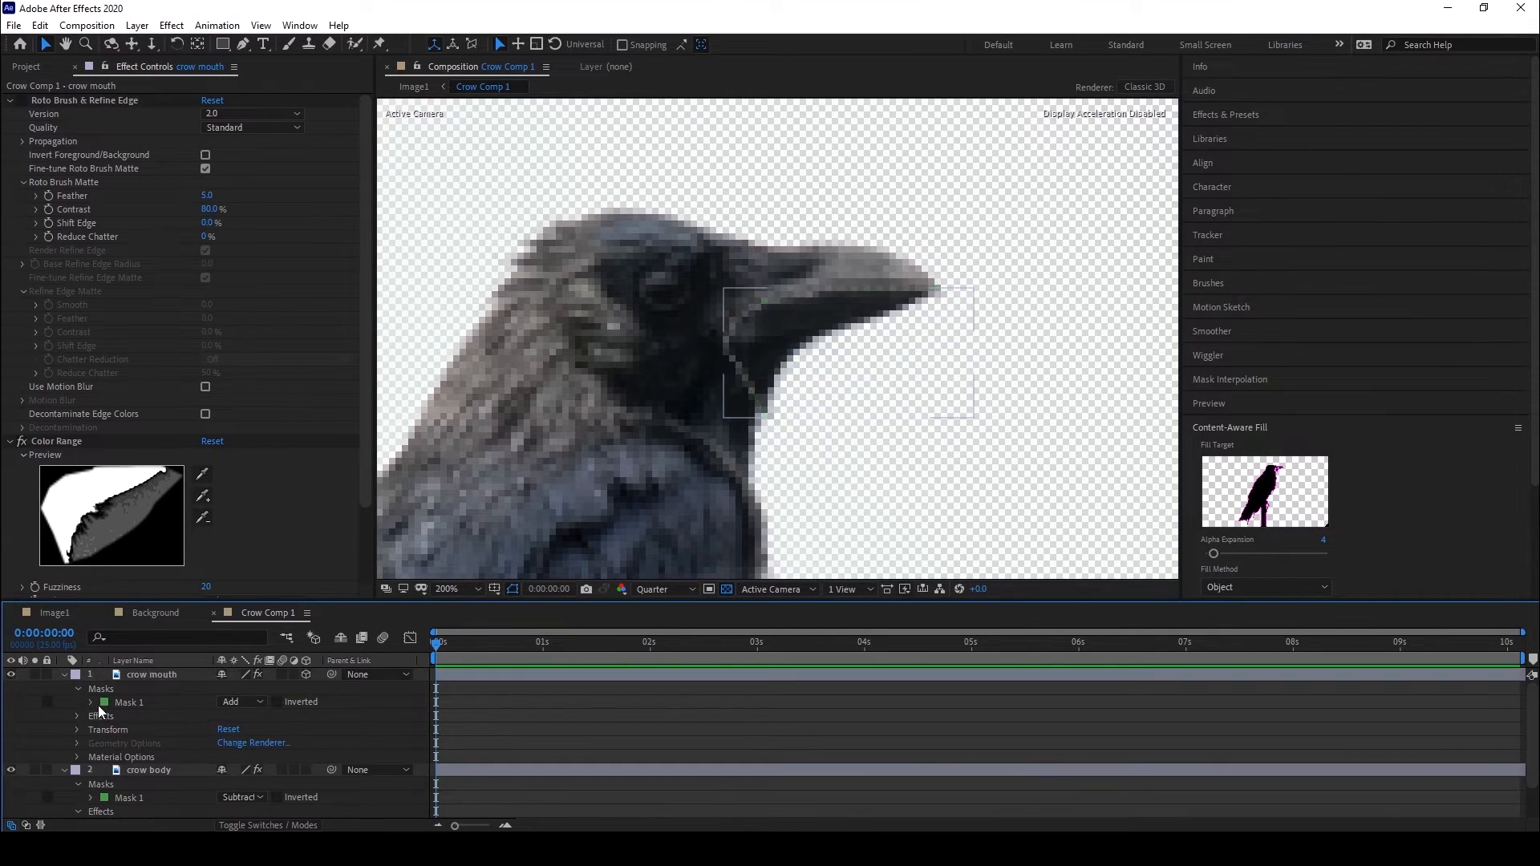
pyautogui.click(91, 703)
pyautogui.click(141, 716)
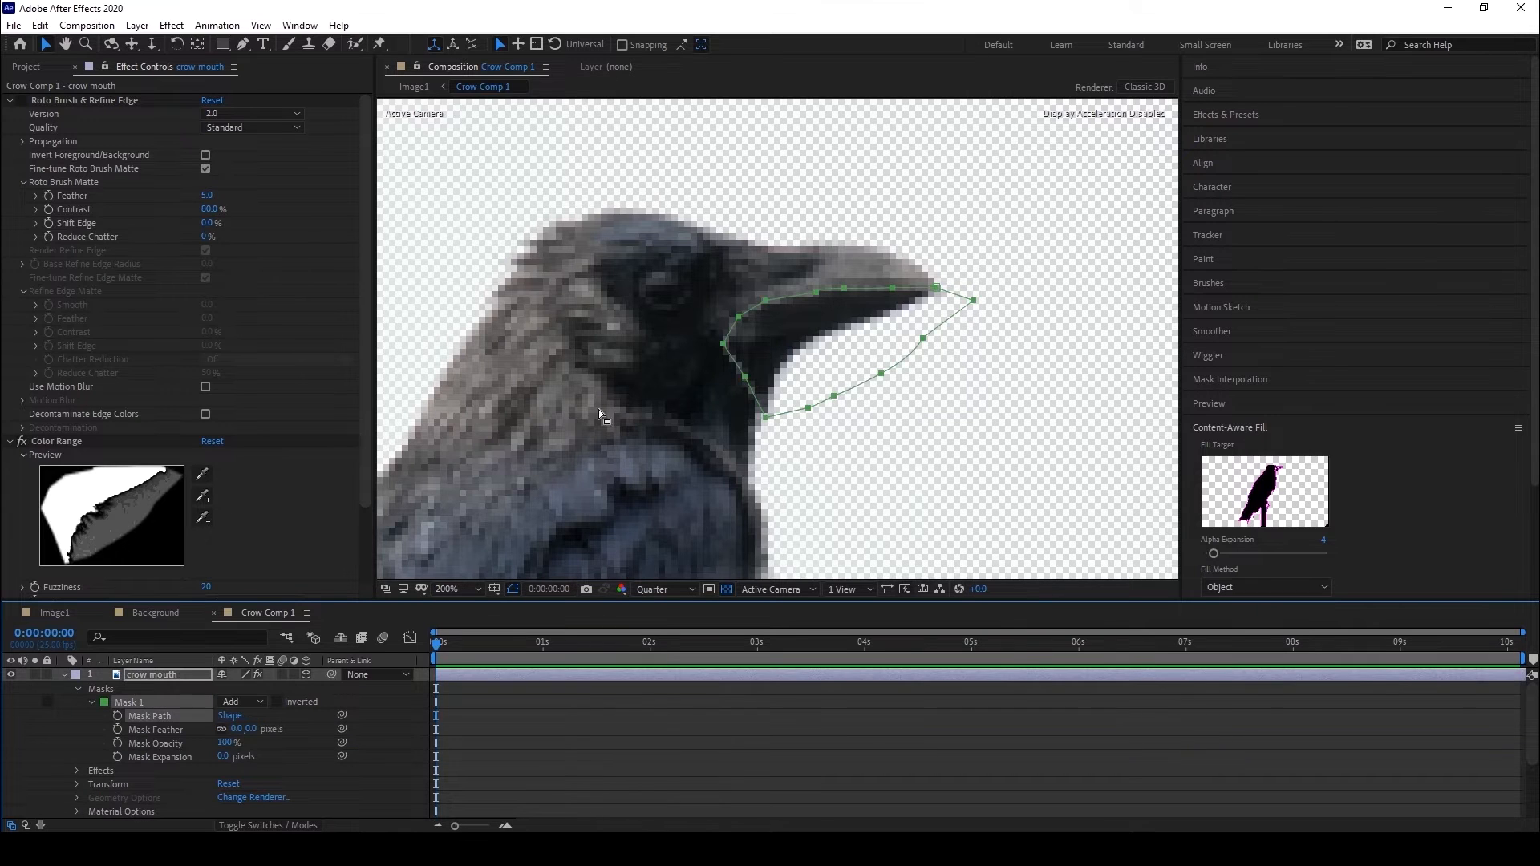
pyautogui.press('.')
pyautogui.click(670, 354)
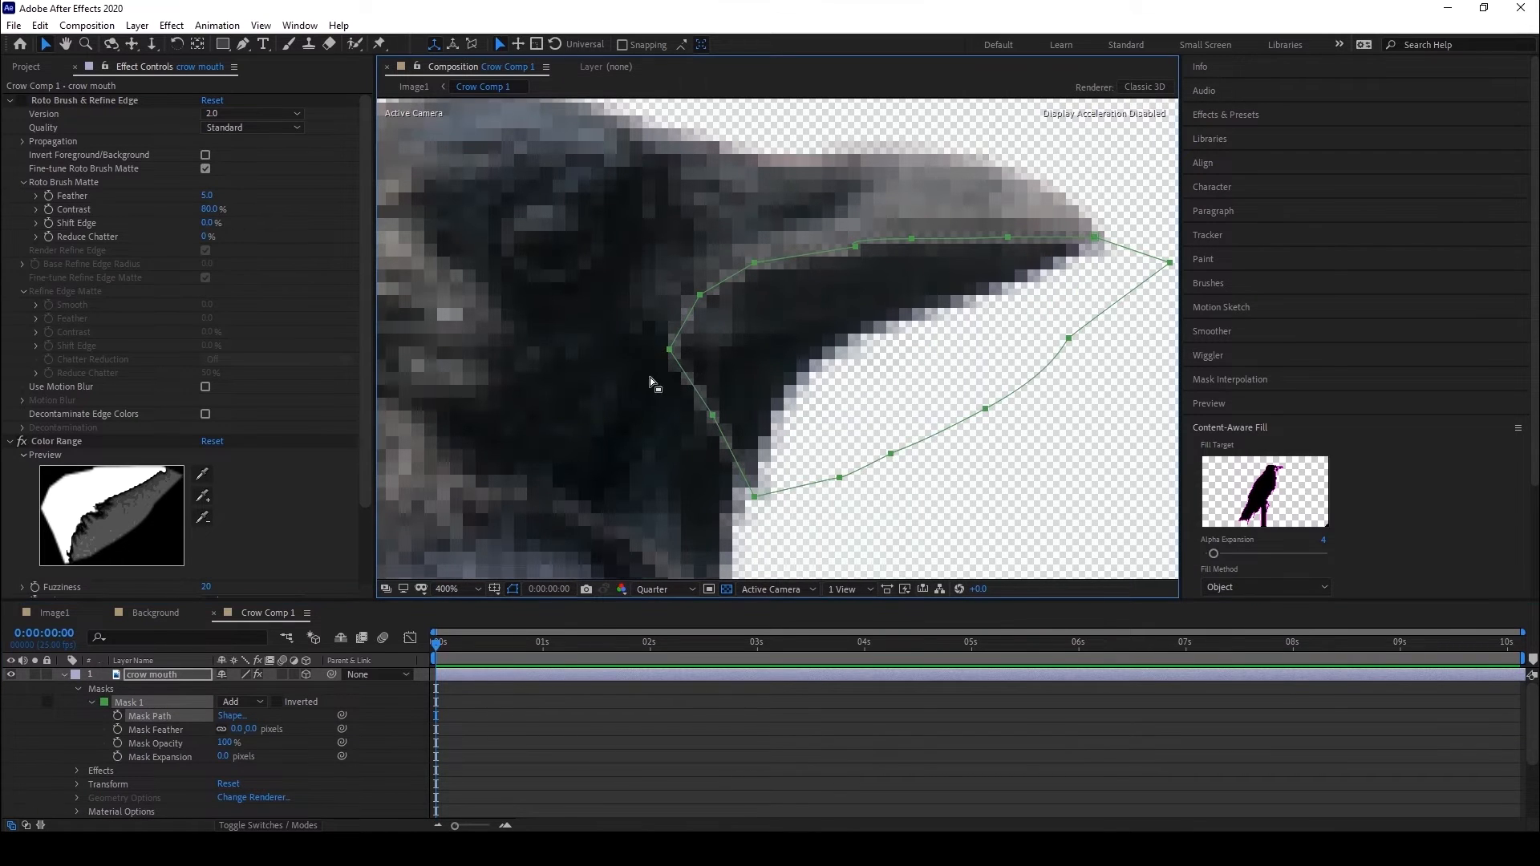
pyautogui.hotkey('ctrl', 't')
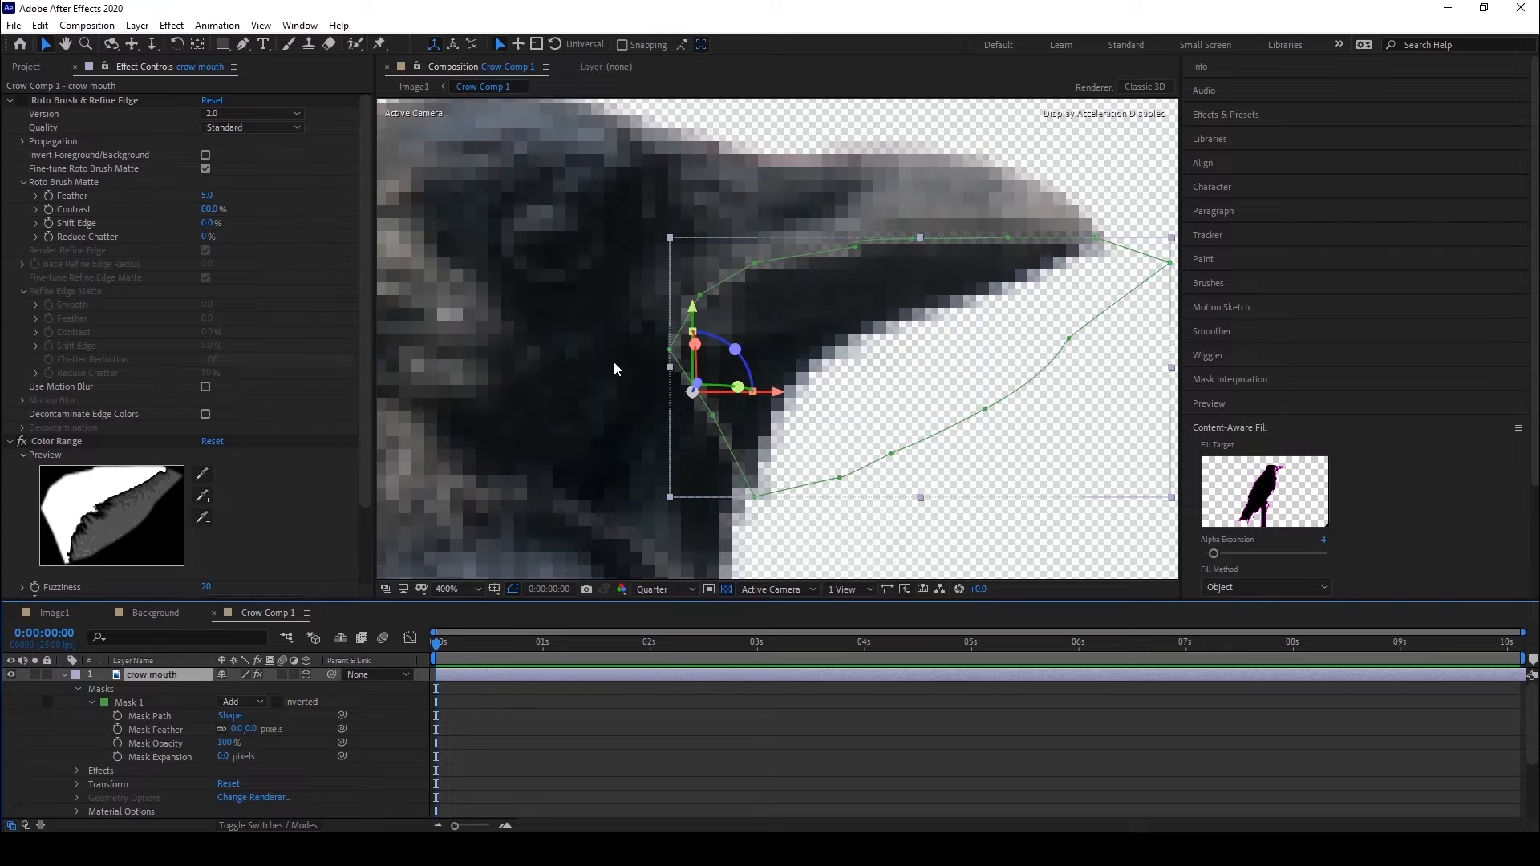
pyautogui.click(706, 300)
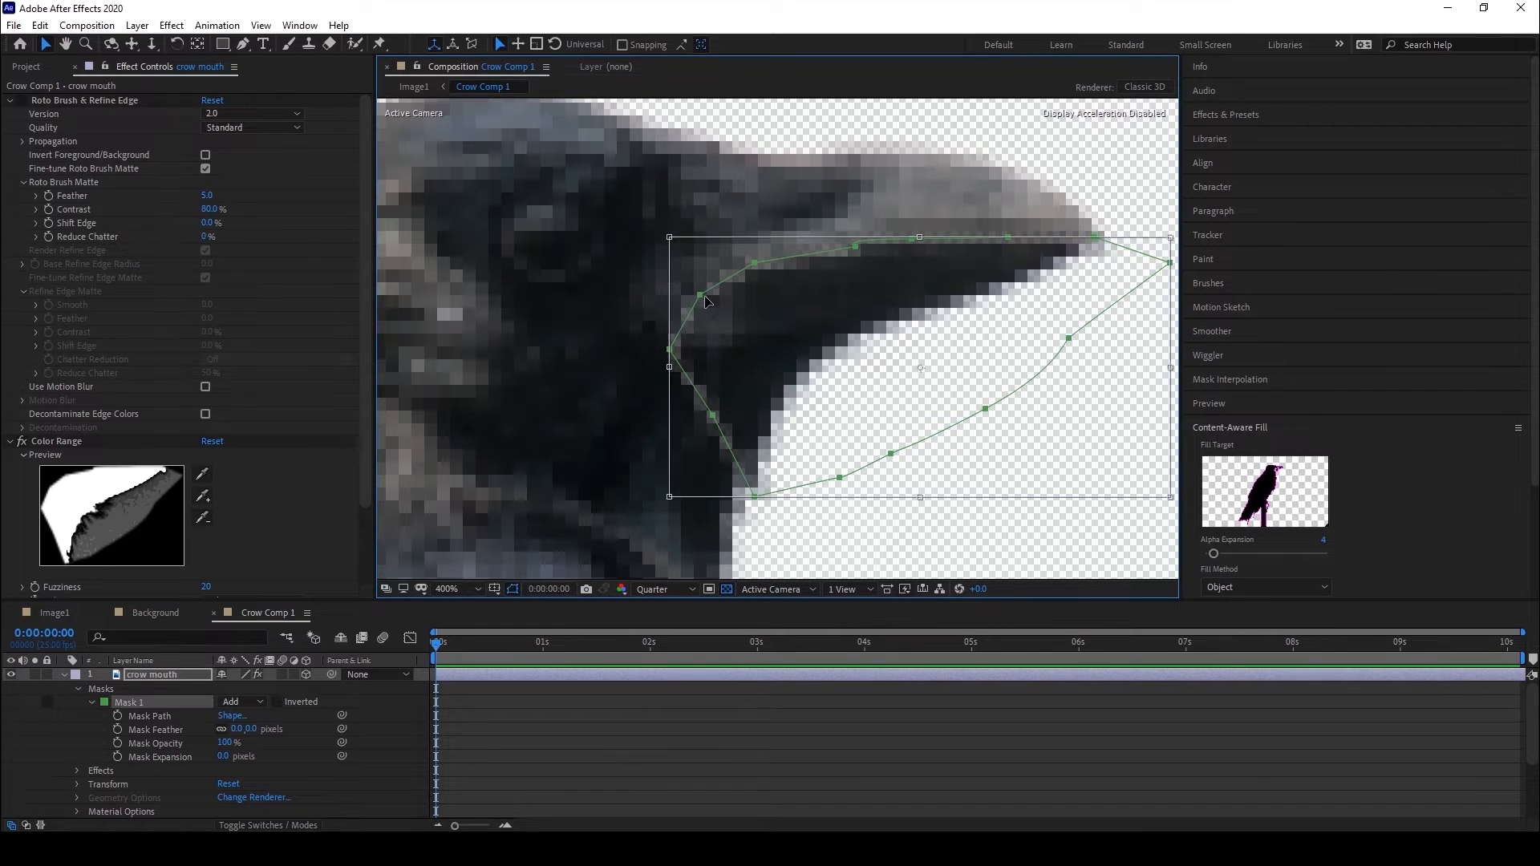
pyautogui.click(560, 713)
pyautogui.click(169, 684)
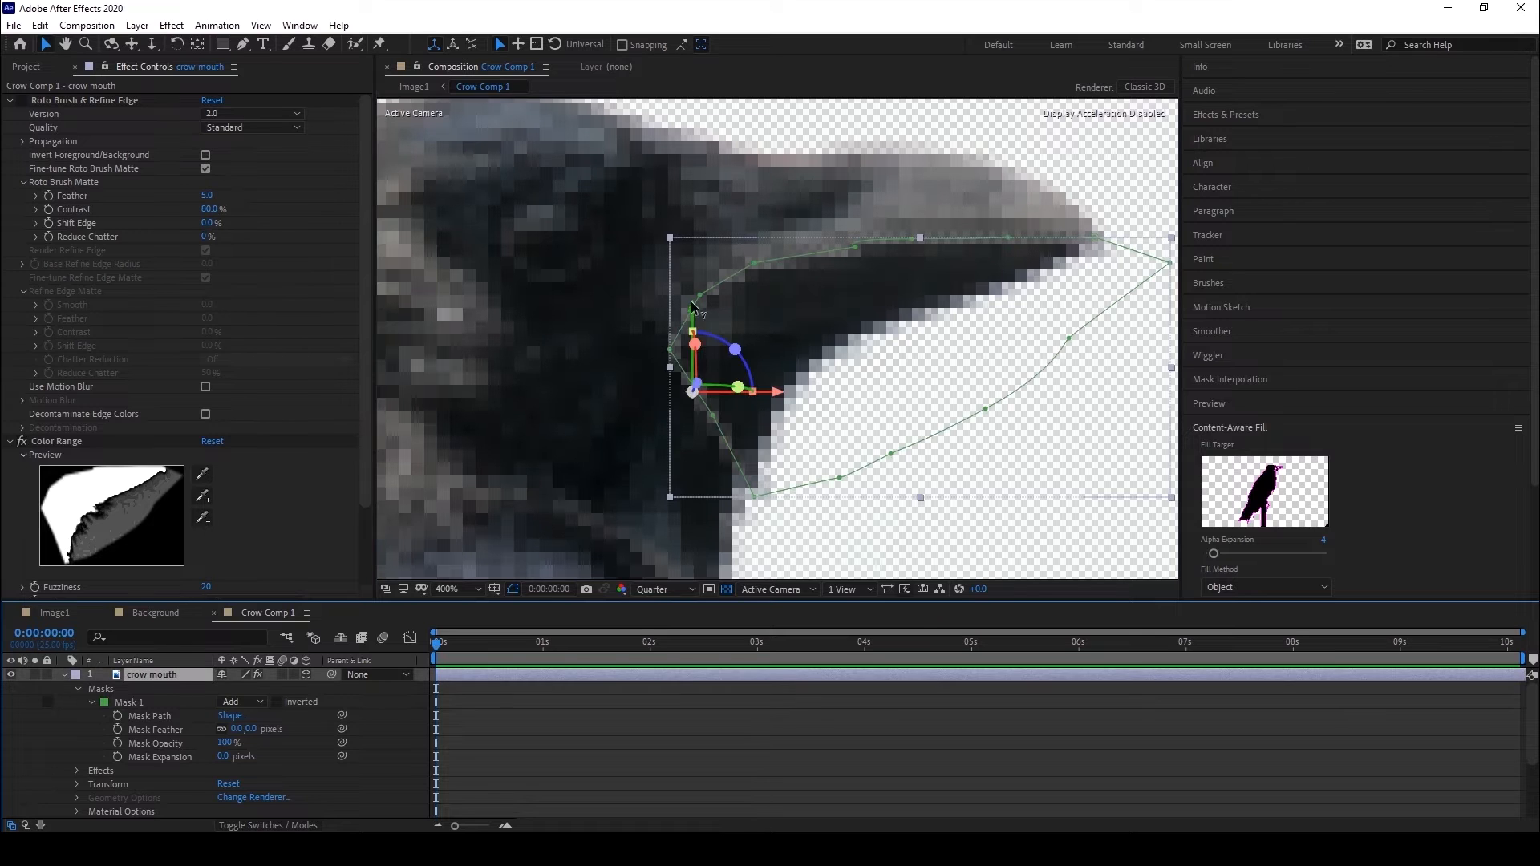
# Move the crow mouth mask's back and upper points slightly outward so the mask overlaps the crow body along the cut.
pyautogui.click(698, 300)
pyautogui.moveTo(698, 300); pyautogui.dragTo(689, 291)
pyautogui.moveTo(669, 349); pyautogui.dragTo(651, 351)
pyautogui.moveTo(712, 416); pyautogui.dragTo(693, 425)
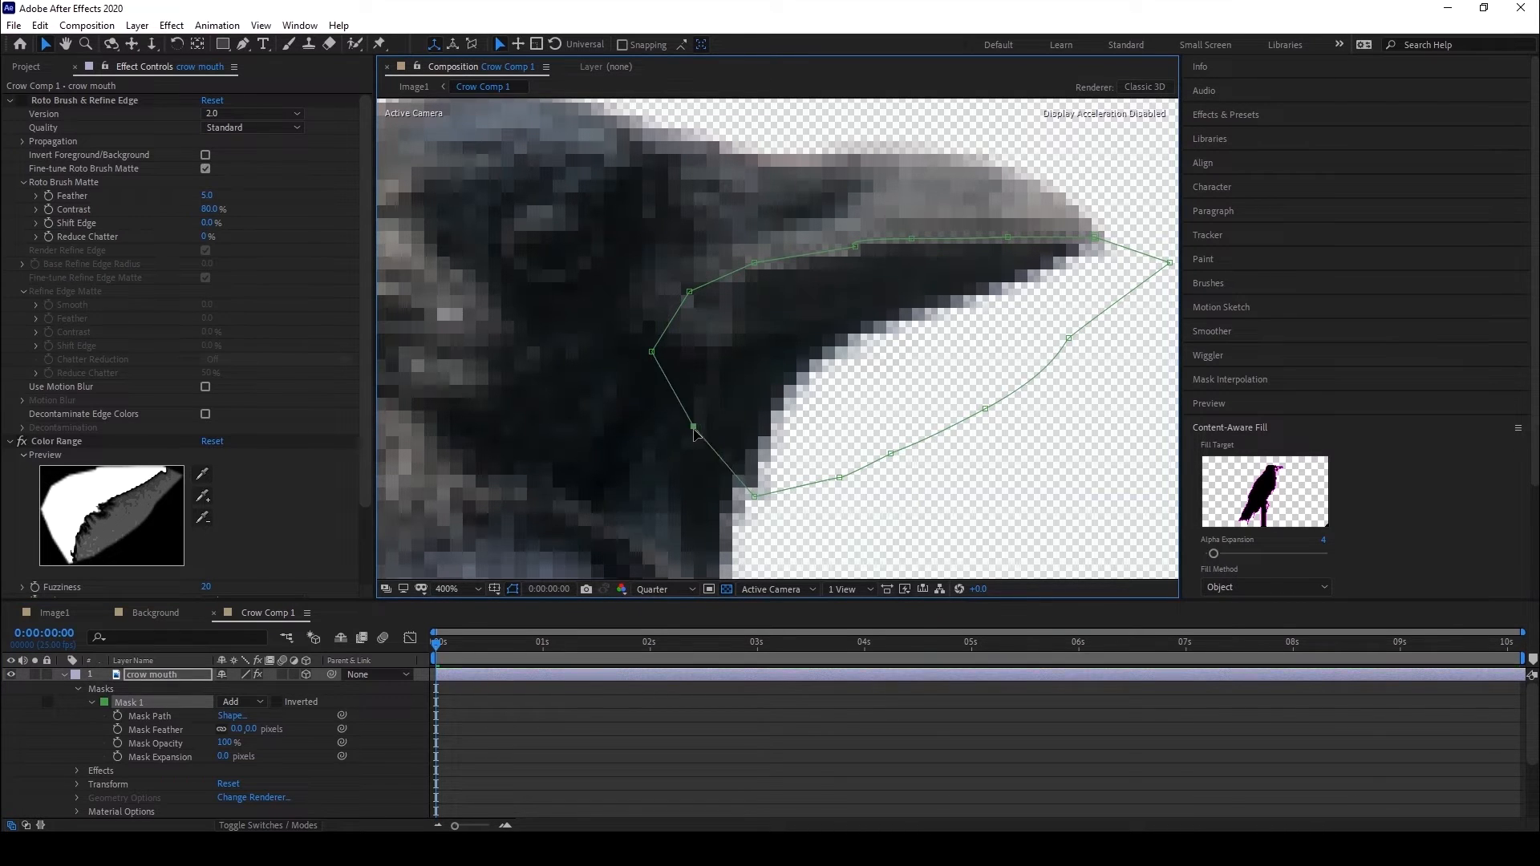
pyautogui.moveTo(752, 497); pyautogui.dragTo(733, 498)
pyautogui.moveTo(754, 263); pyautogui.dragTo(751, 253)
pyautogui.moveTo(855, 245); pyautogui.dragTo(912, 230)
pyautogui.moveTo(1008, 239); pyautogui.dragTo(1094, 230)
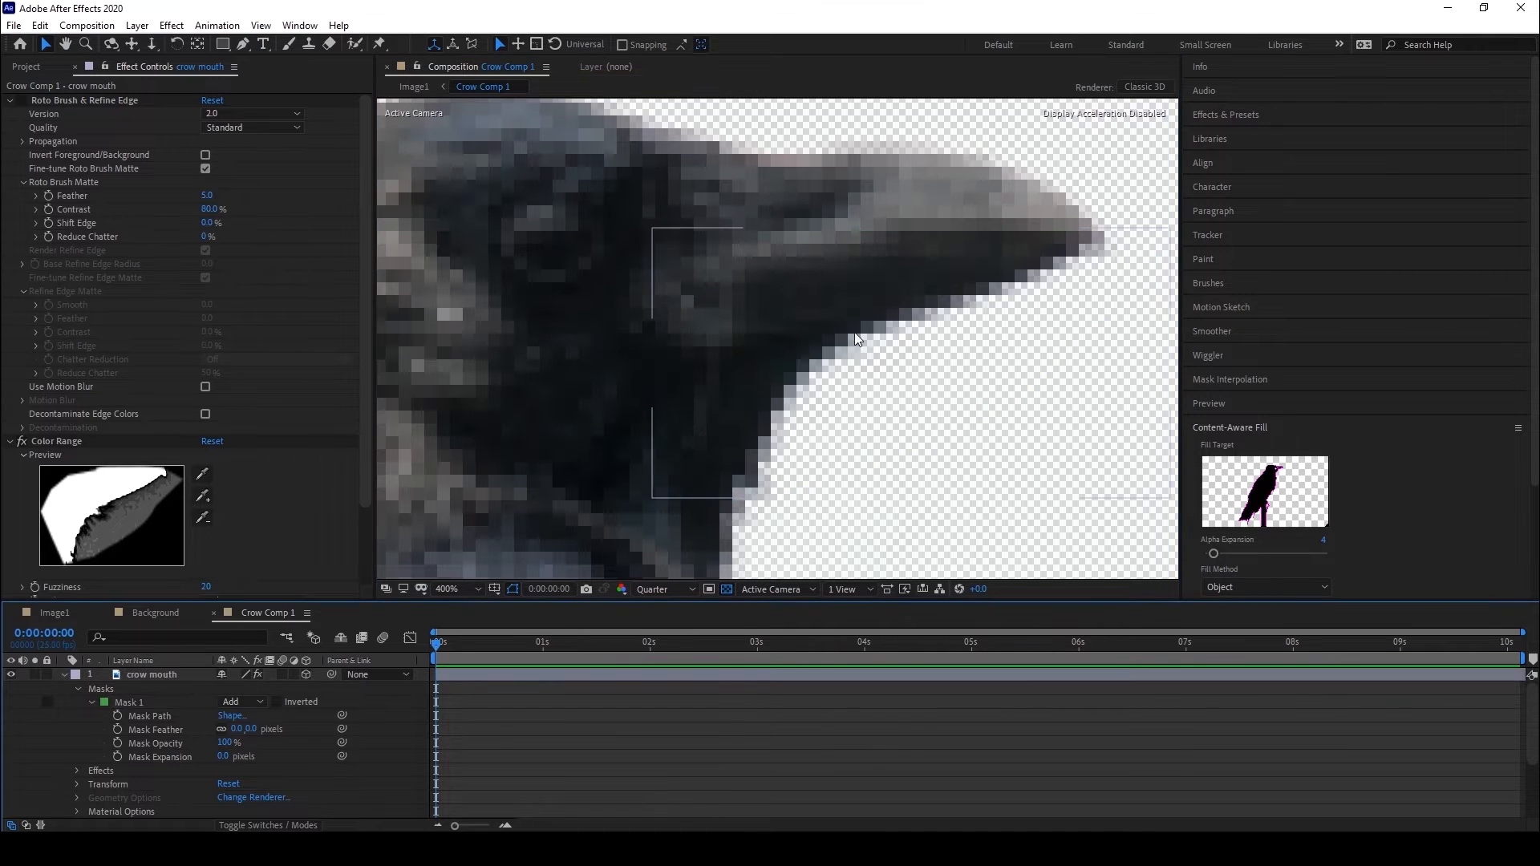
pyautogui.scroll(-2, 849, 322)
# Solo the crow mouth and crow body layers in turn to check how the two masked pieces fit together.
pyautogui.click(137, 676)
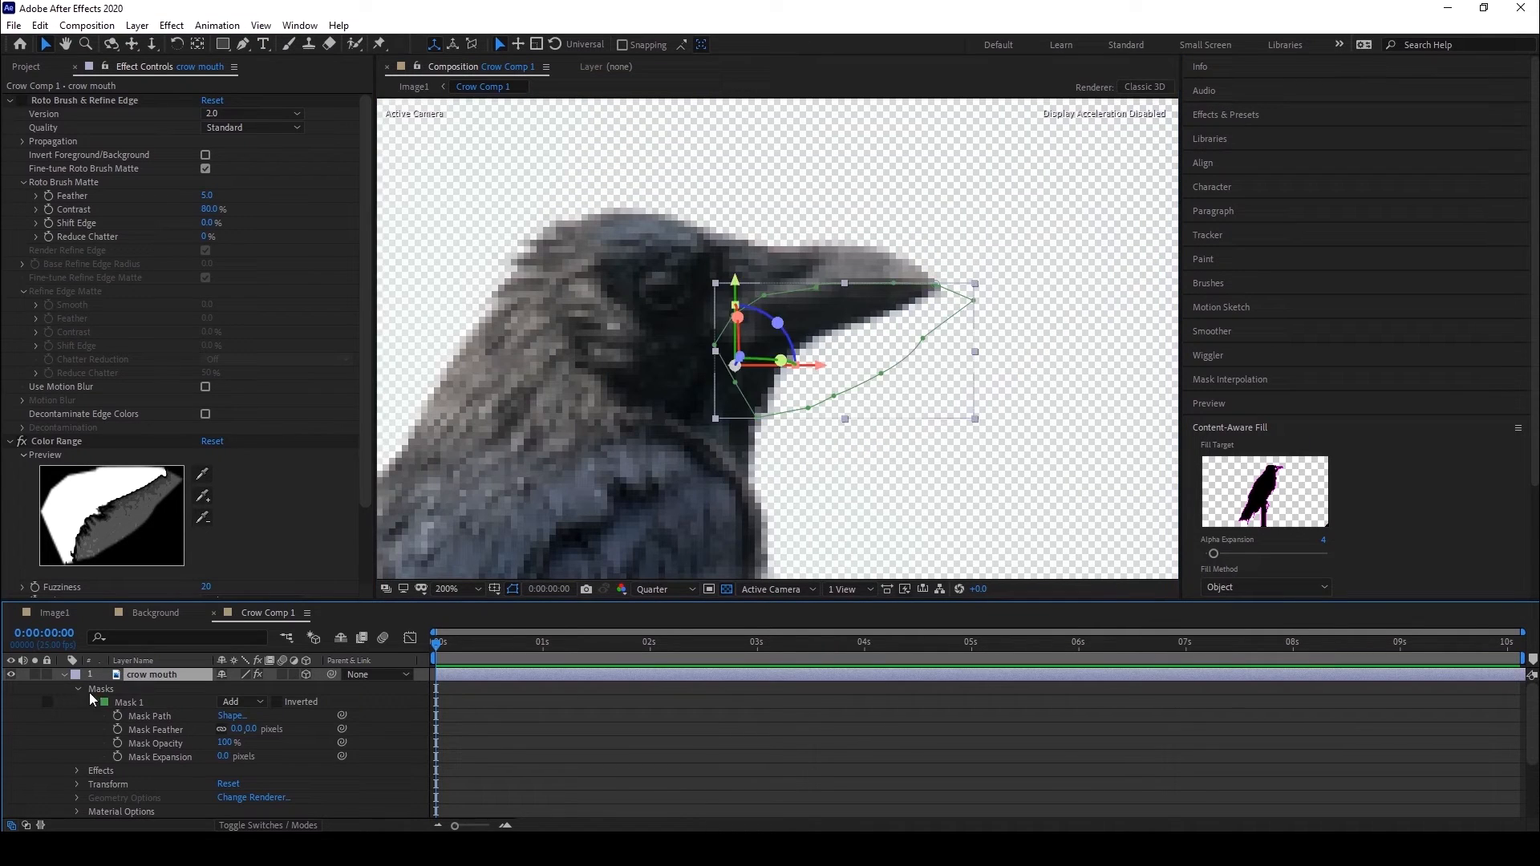
pyautogui.click(36, 676)
pyautogui.click(64, 675)
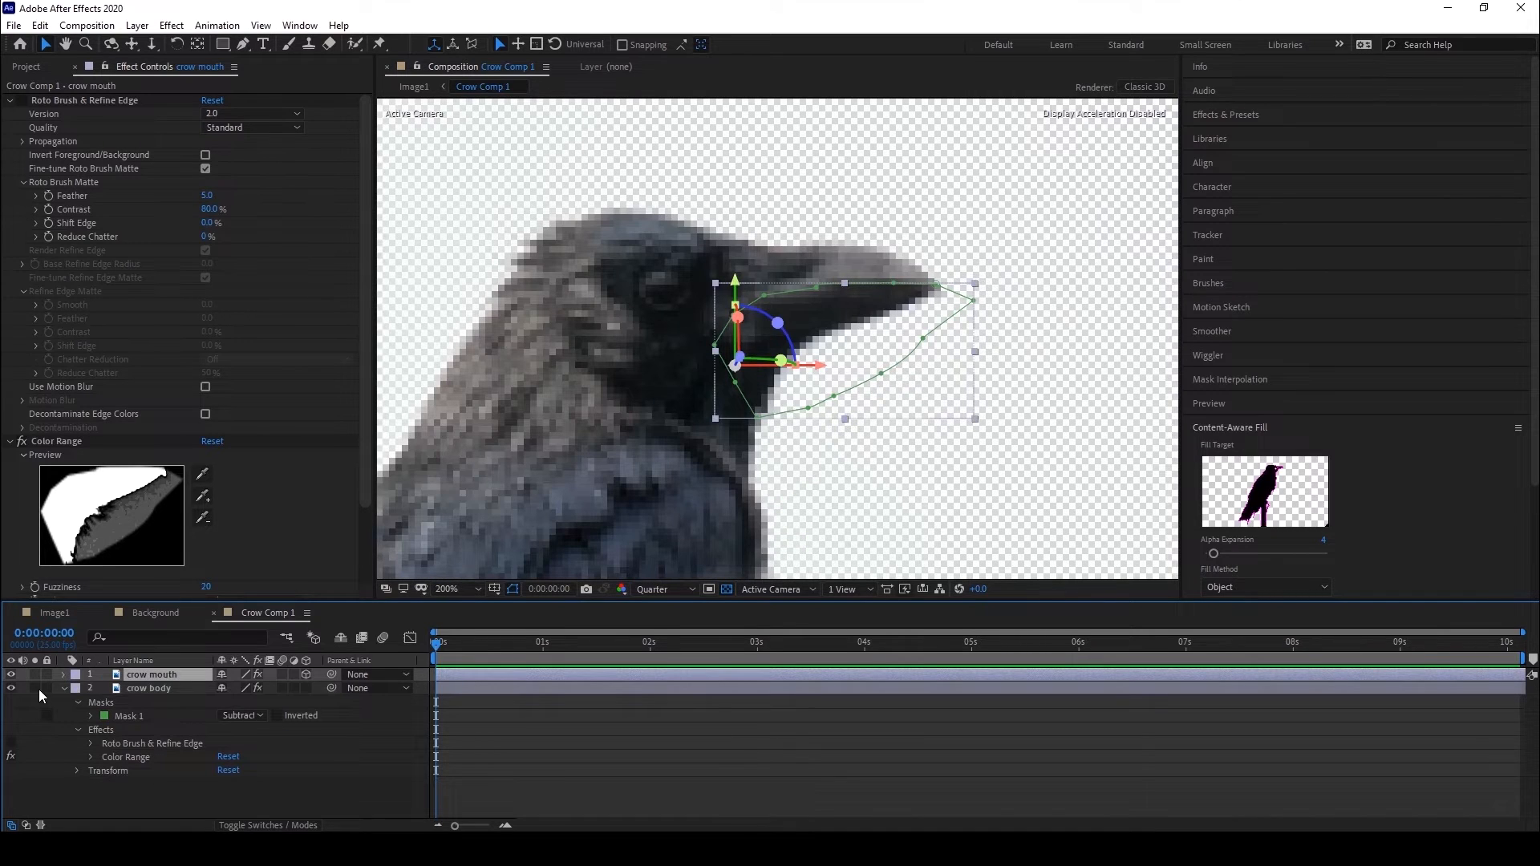
pyautogui.click(36, 687)
pyautogui.click(36, 687)
pyautogui.click(63, 675)
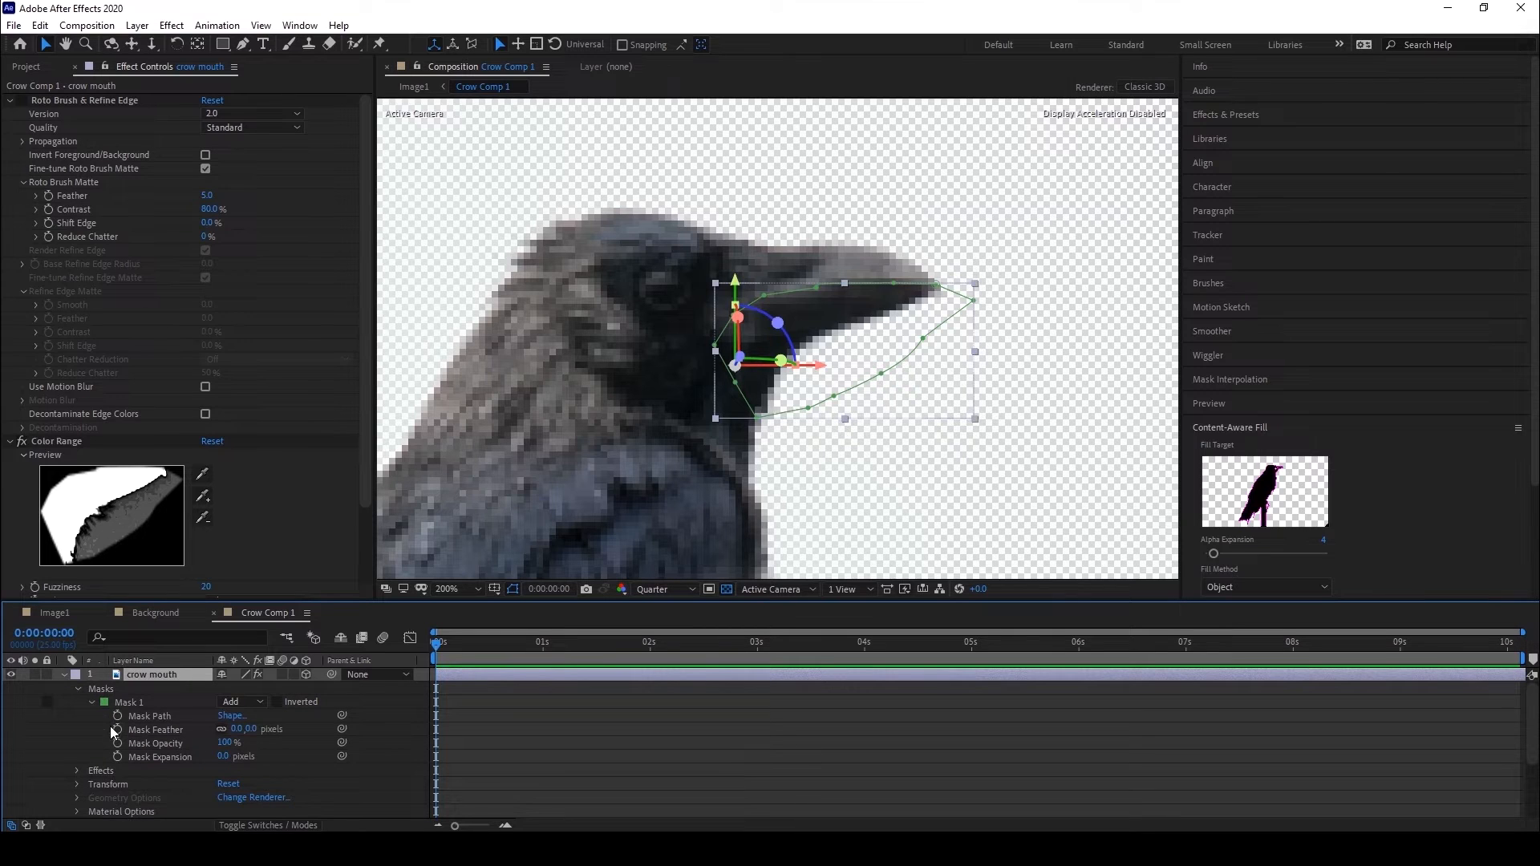
# Keyframe the crow mouth layer's Z Rotation at 0 seconds, and set it to 8° at 1 second to open the beak.
pyautogui.press('r')
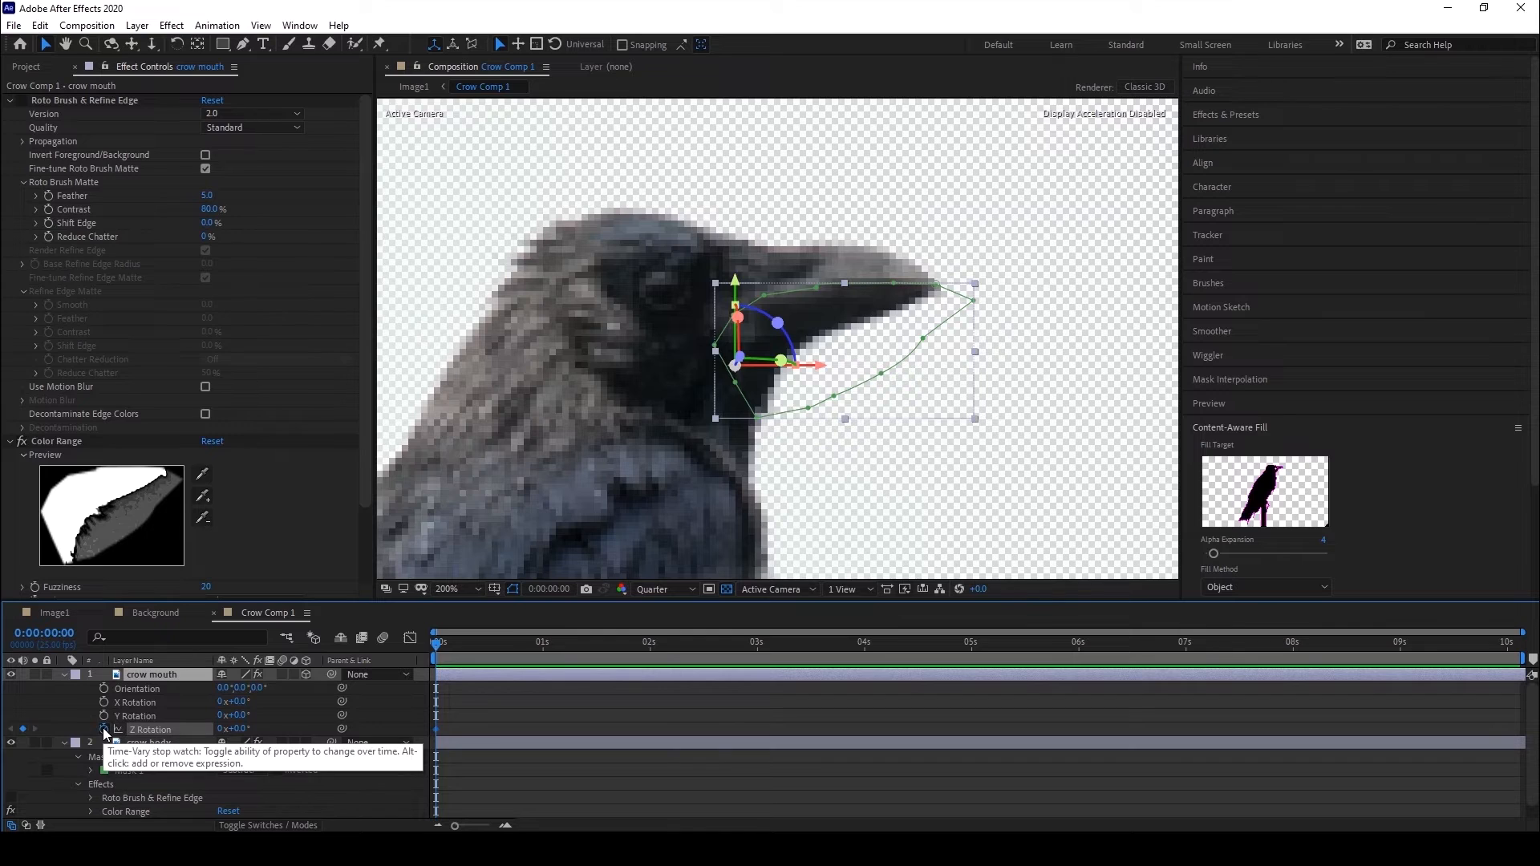
pyautogui.click(103, 729)
pyautogui.moveTo(451, 654); pyautogui.dragTo(544, 648)
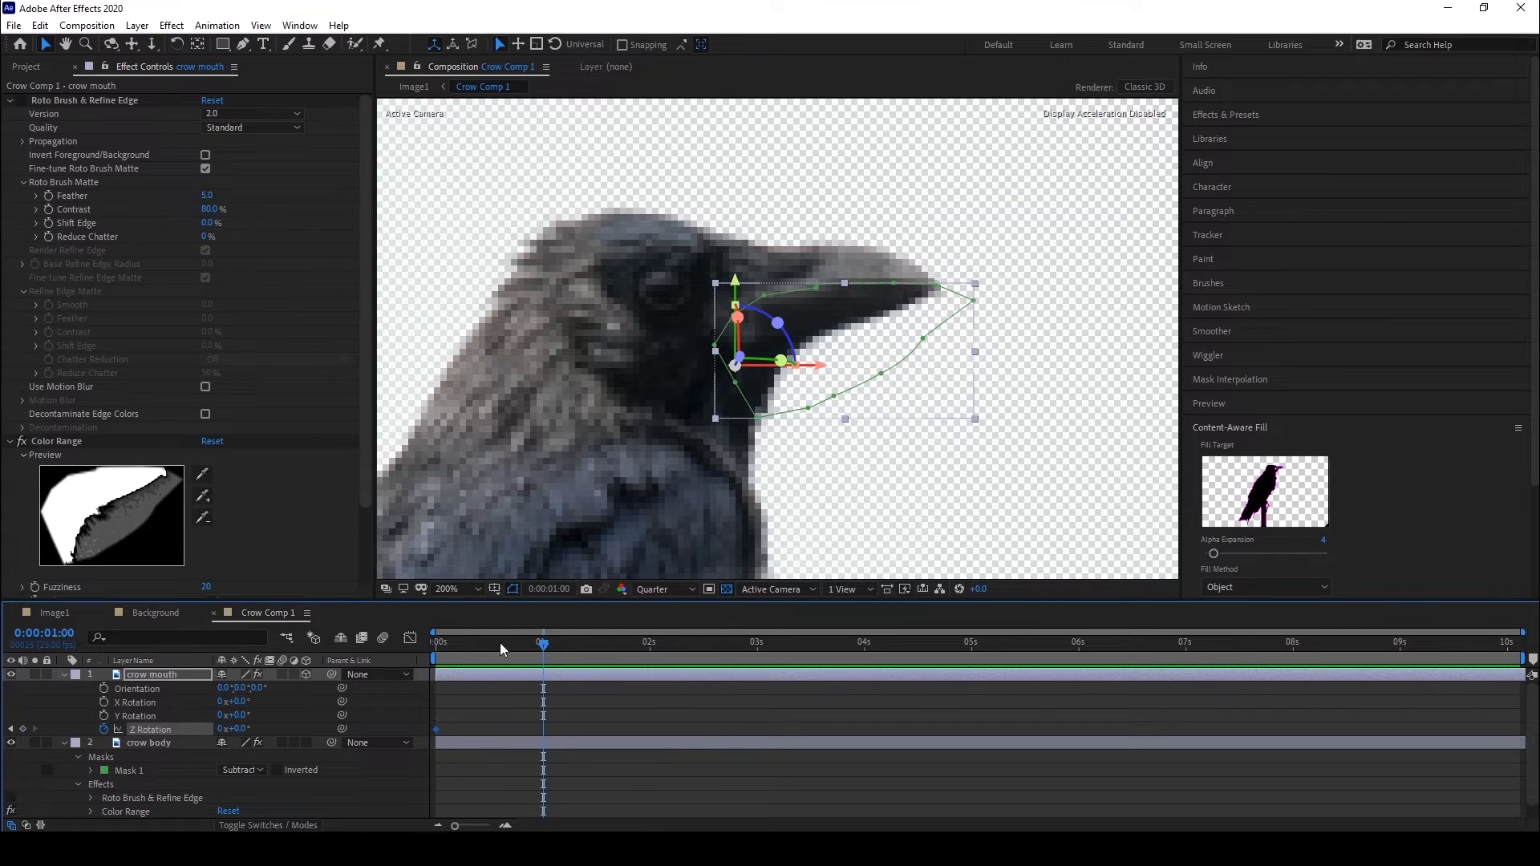
pyautogui.moveTo(245, 729); pyautogui.dragTo(248, 728)
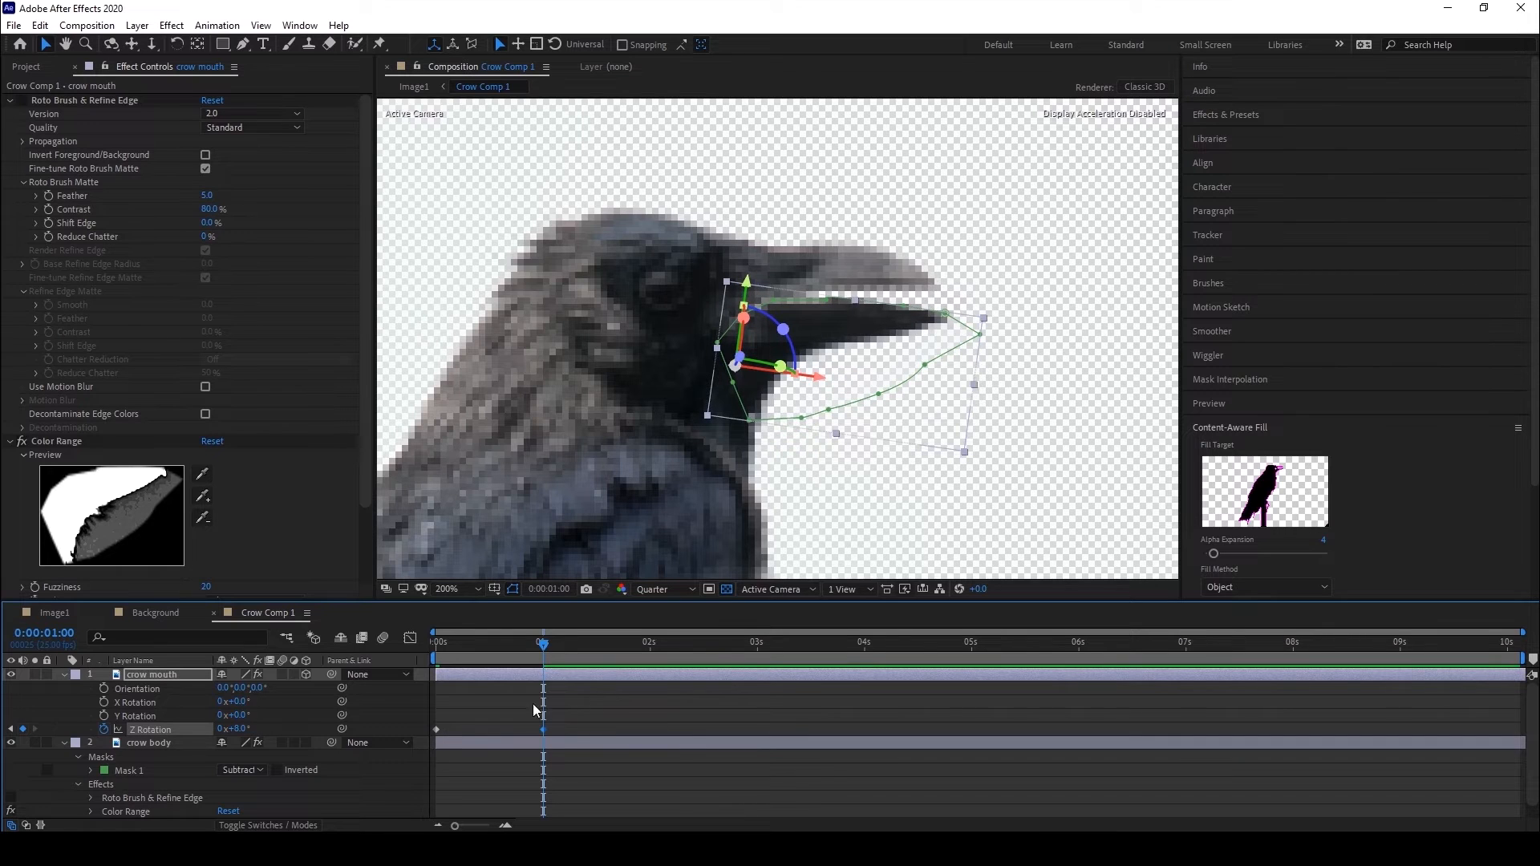
# Set the crow mouth layer's Z Rotation to 11° at 1 second and keyframe it at 8° at 2 seconds.
pyautogui.moveTo(244, 728); pyautogui.dragTo(244, 728)
pyautogui.click(550, 664)
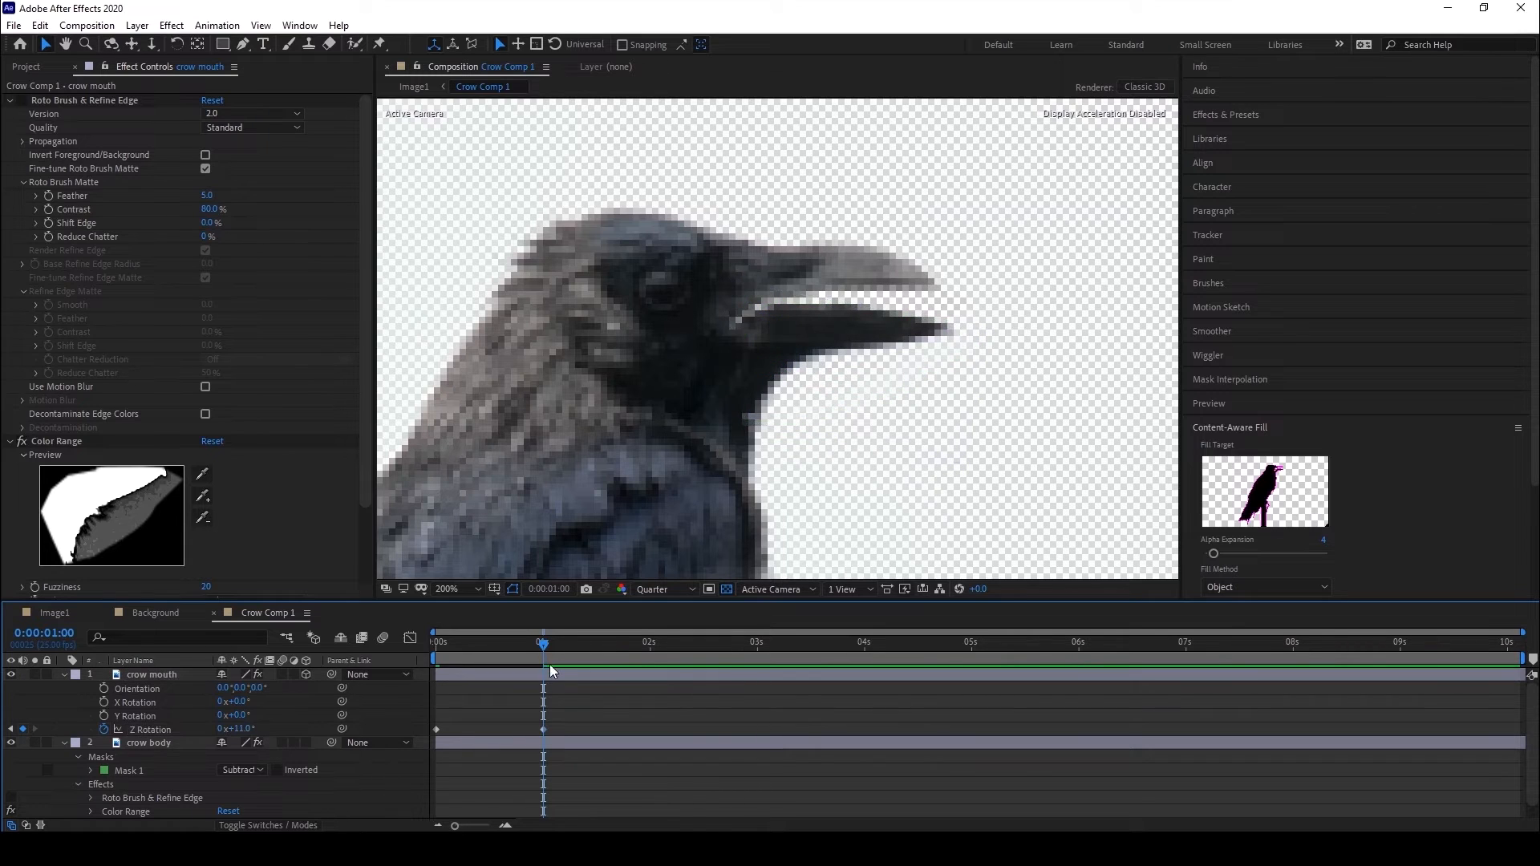
pyautogui.moveTo(542, 642); pyautogui.dragTo(648, 646)
pyautogui.click(244, 729)
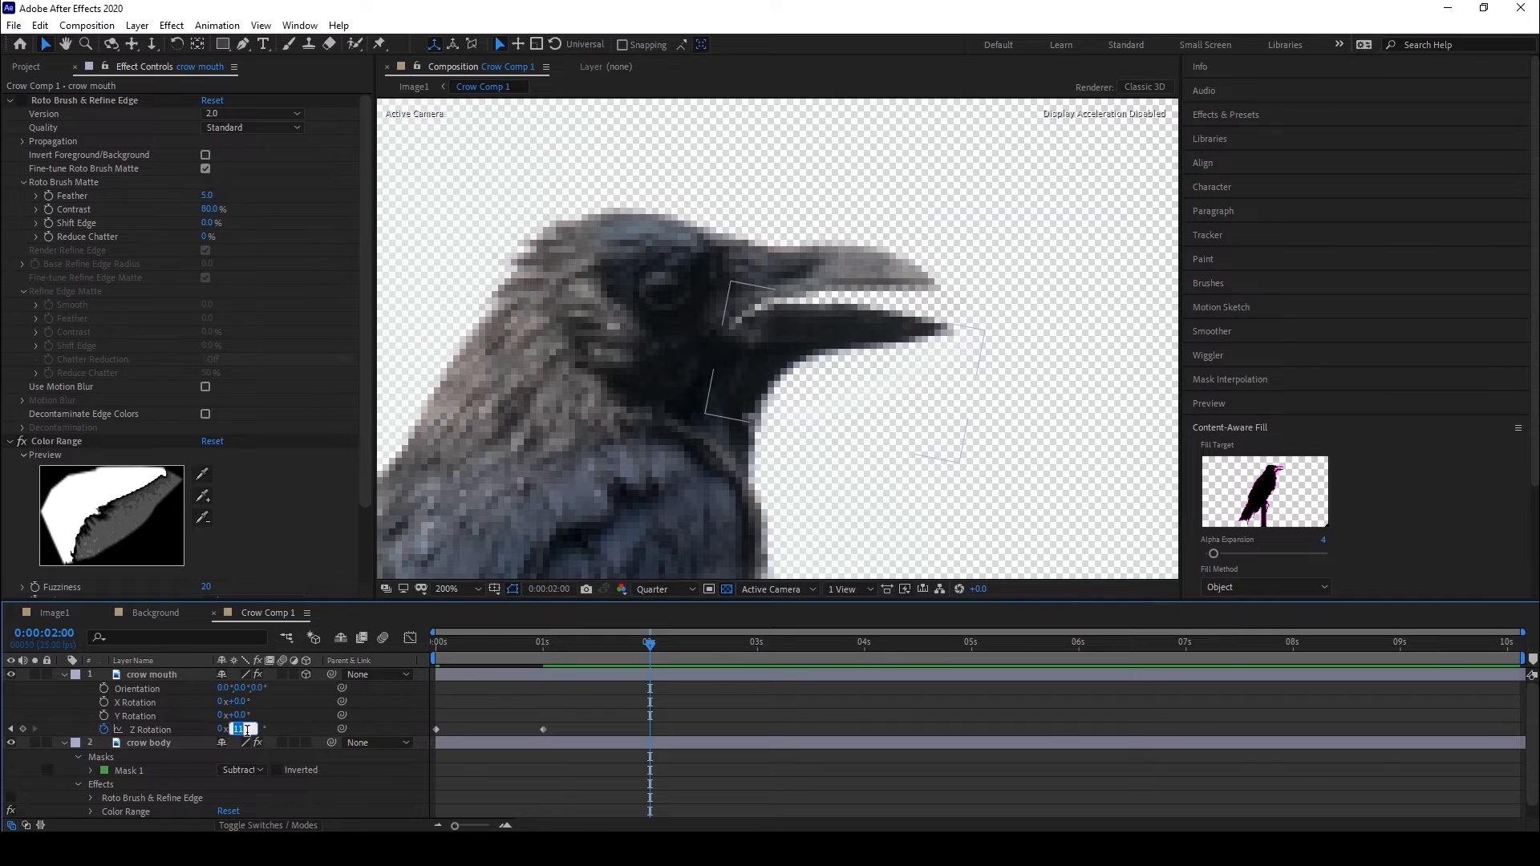
pyautogui.write('0x+')
pyautogui.press('Return')
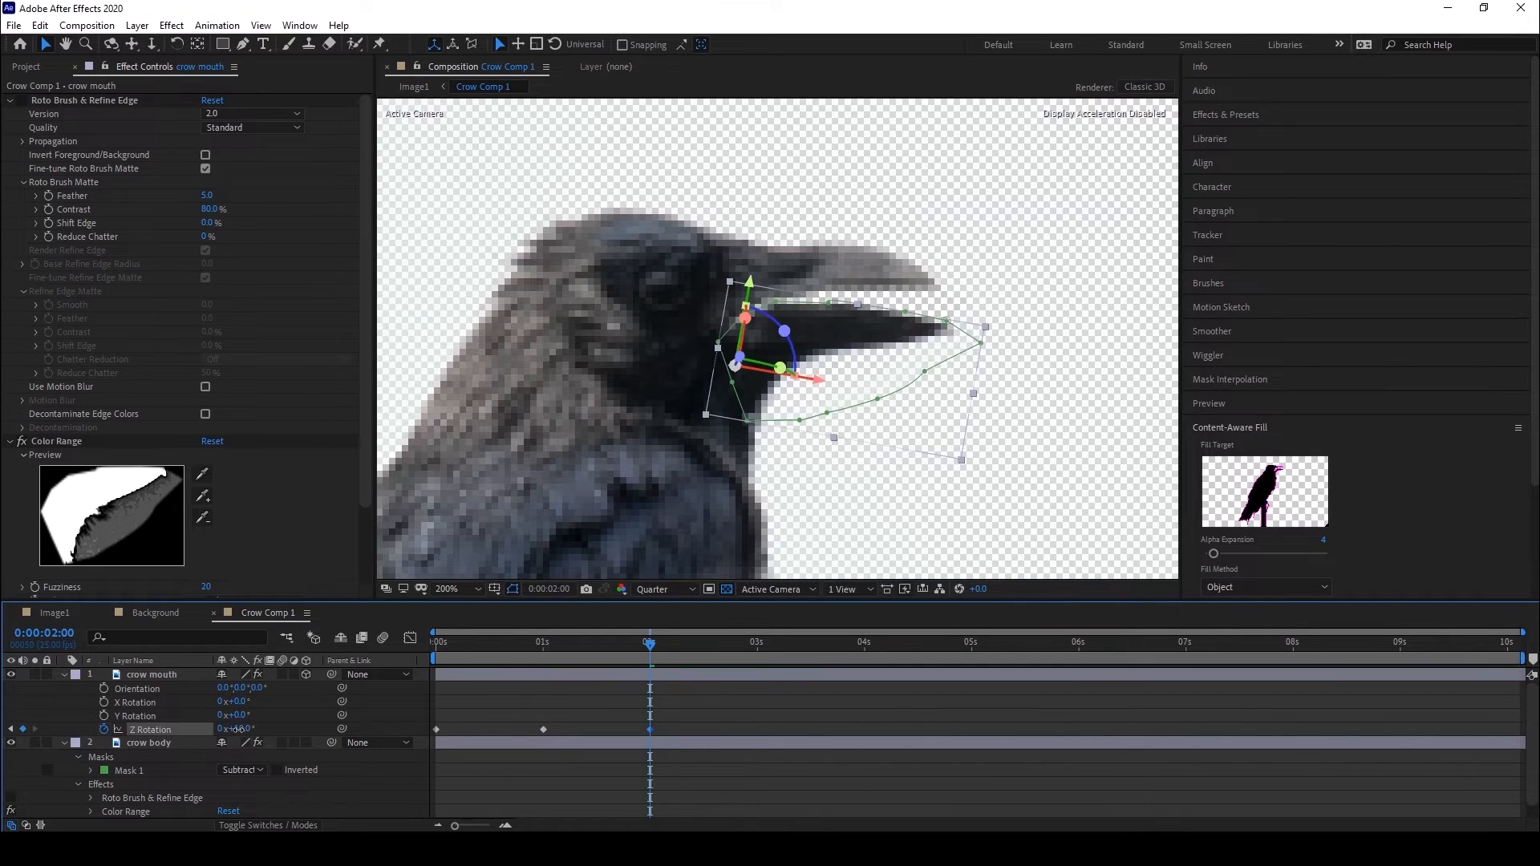
pyautogui.moveTo(236, 729); pyautogui.dragTo(243, 729)
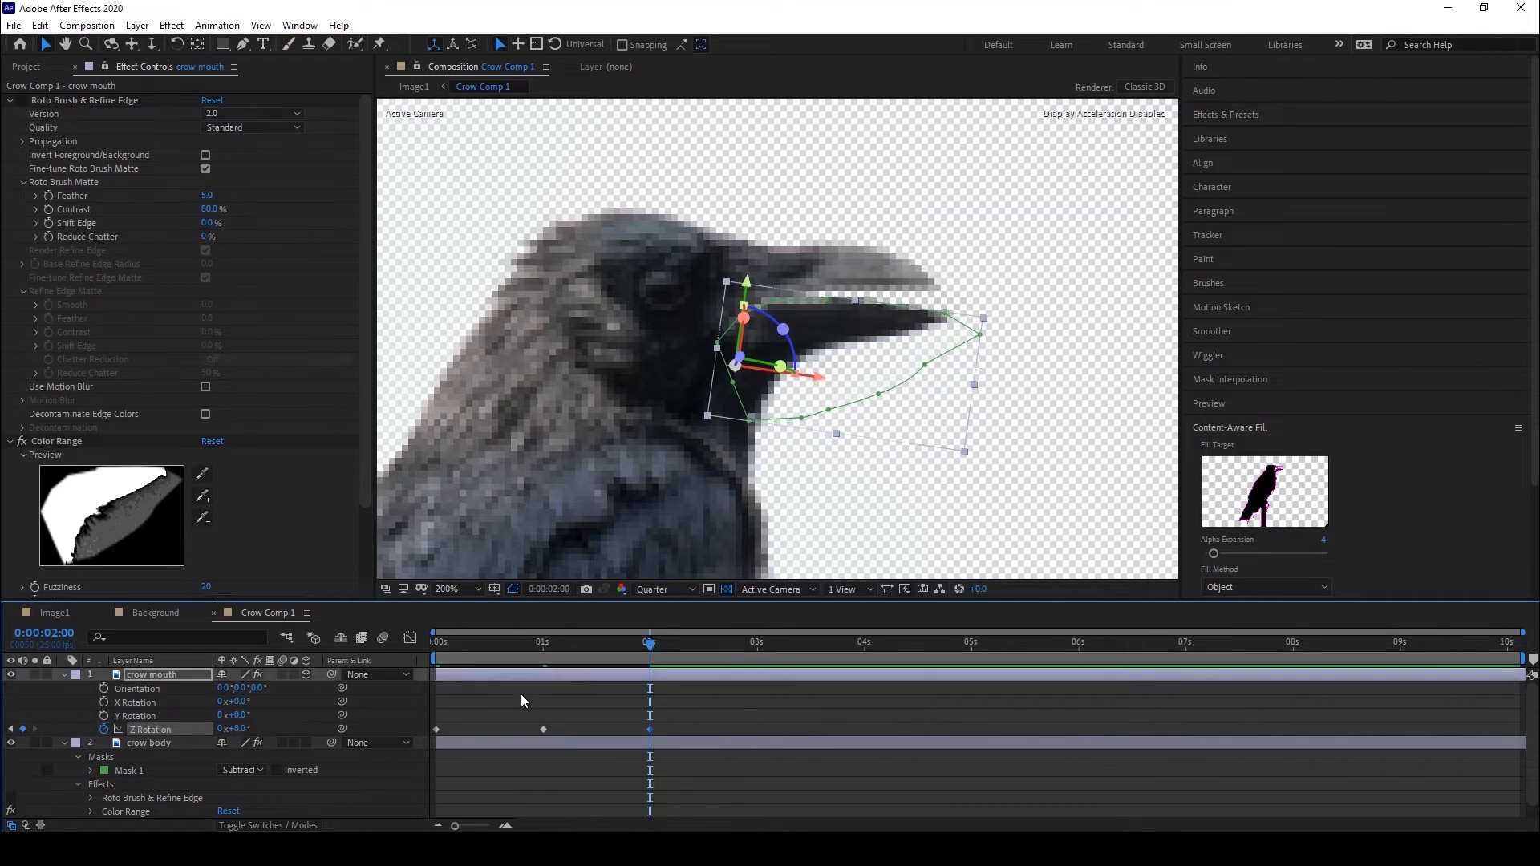
# Keyframe the crow mouth layer's Z Rotation at 11° at 0:00:02:24 and at 0° at 4 seconds.
pyautogui.moveTo(649, 642); pyautogui.dragTo(754, 645)
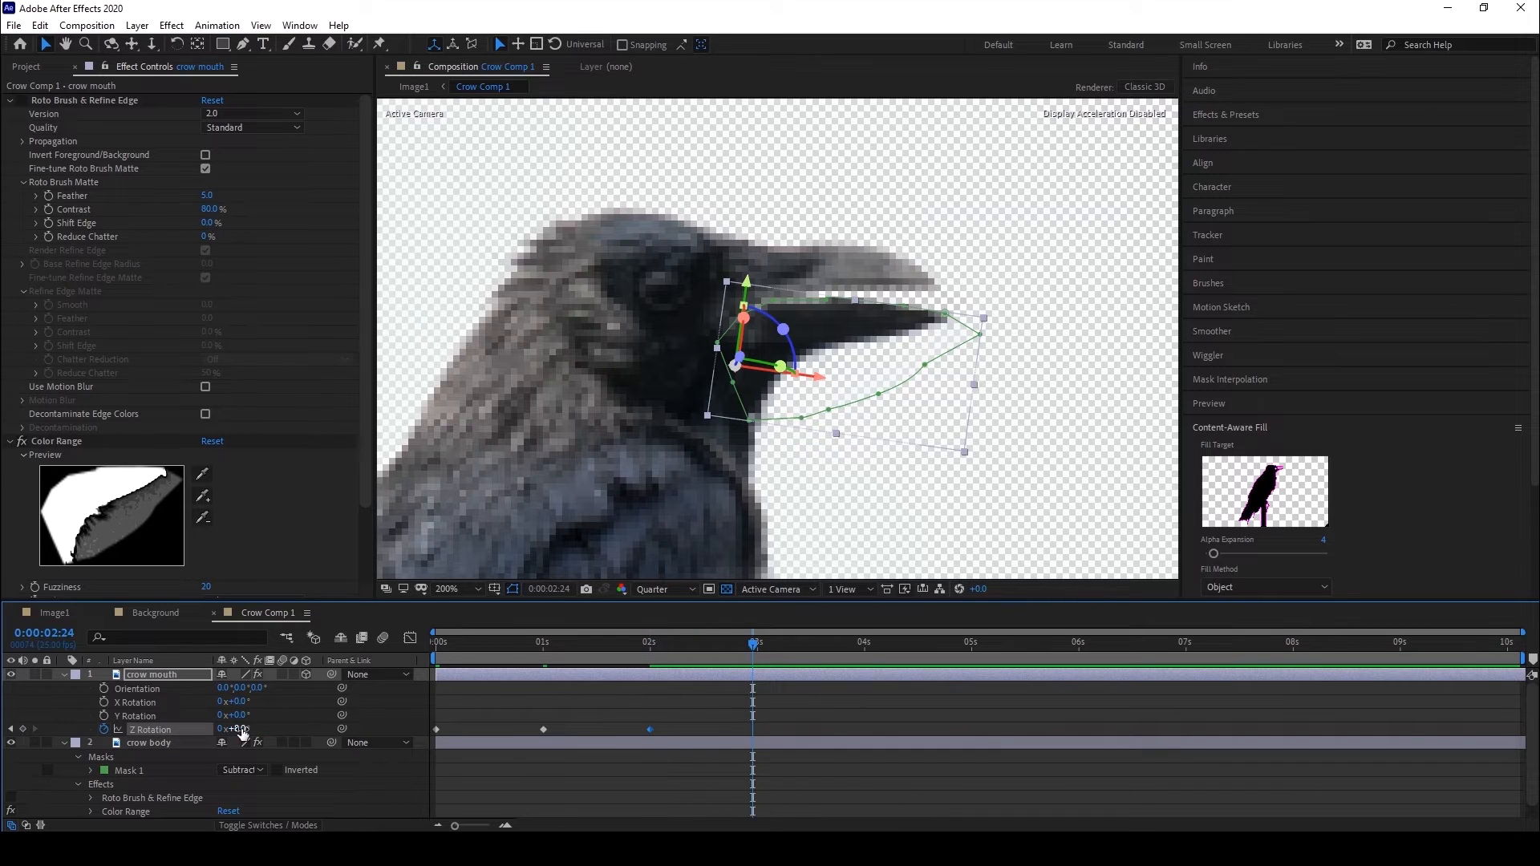
pyautogui.moveTo(241, 728); pyautogui.dragTo(234, 718)
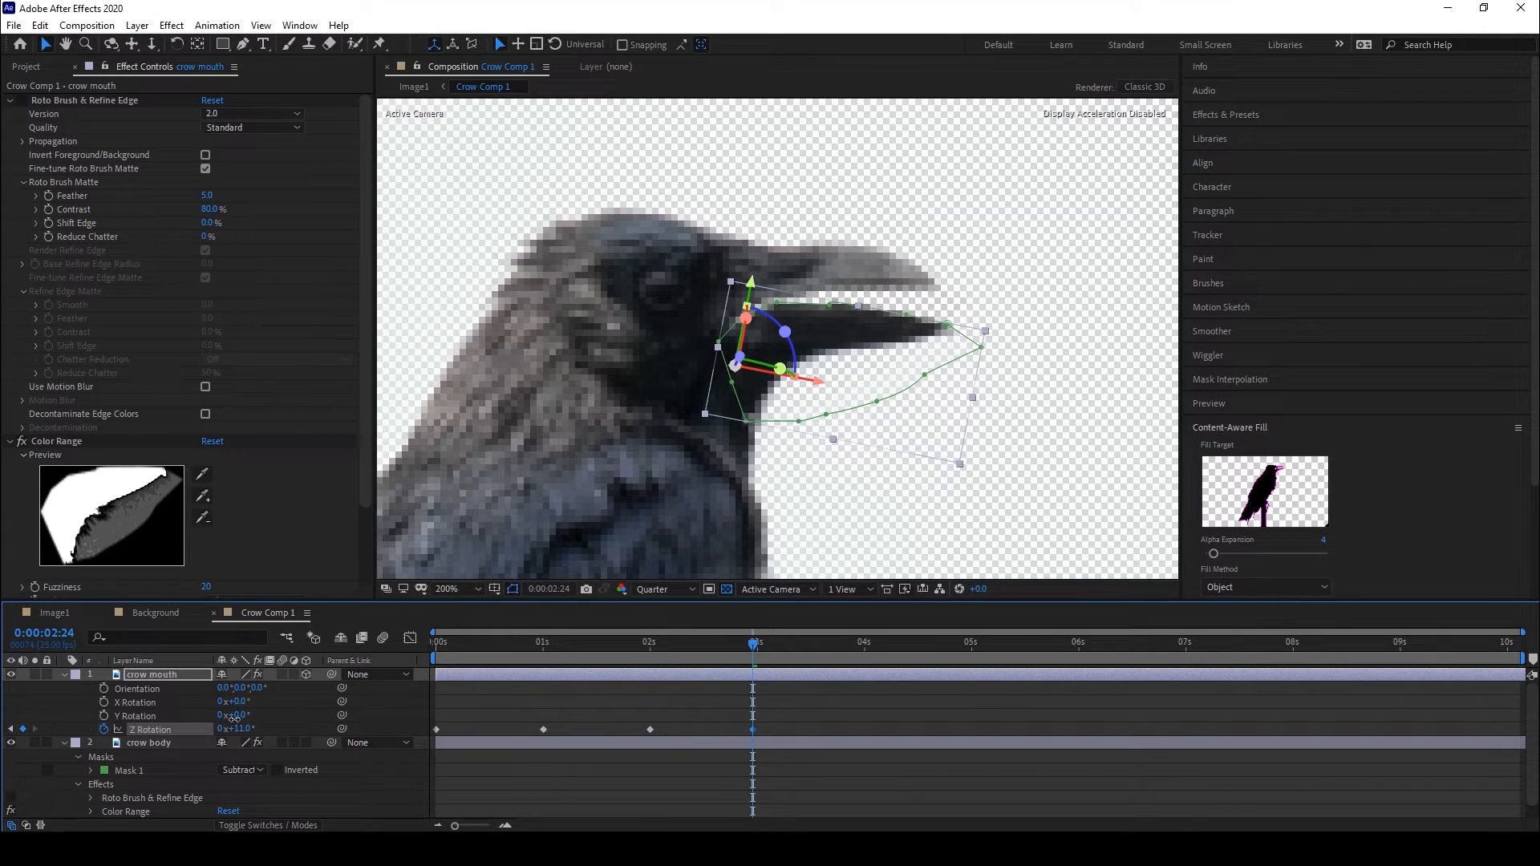
pyautogui.moveTo(754, 643); pyautogui.dragTo(863, 652)
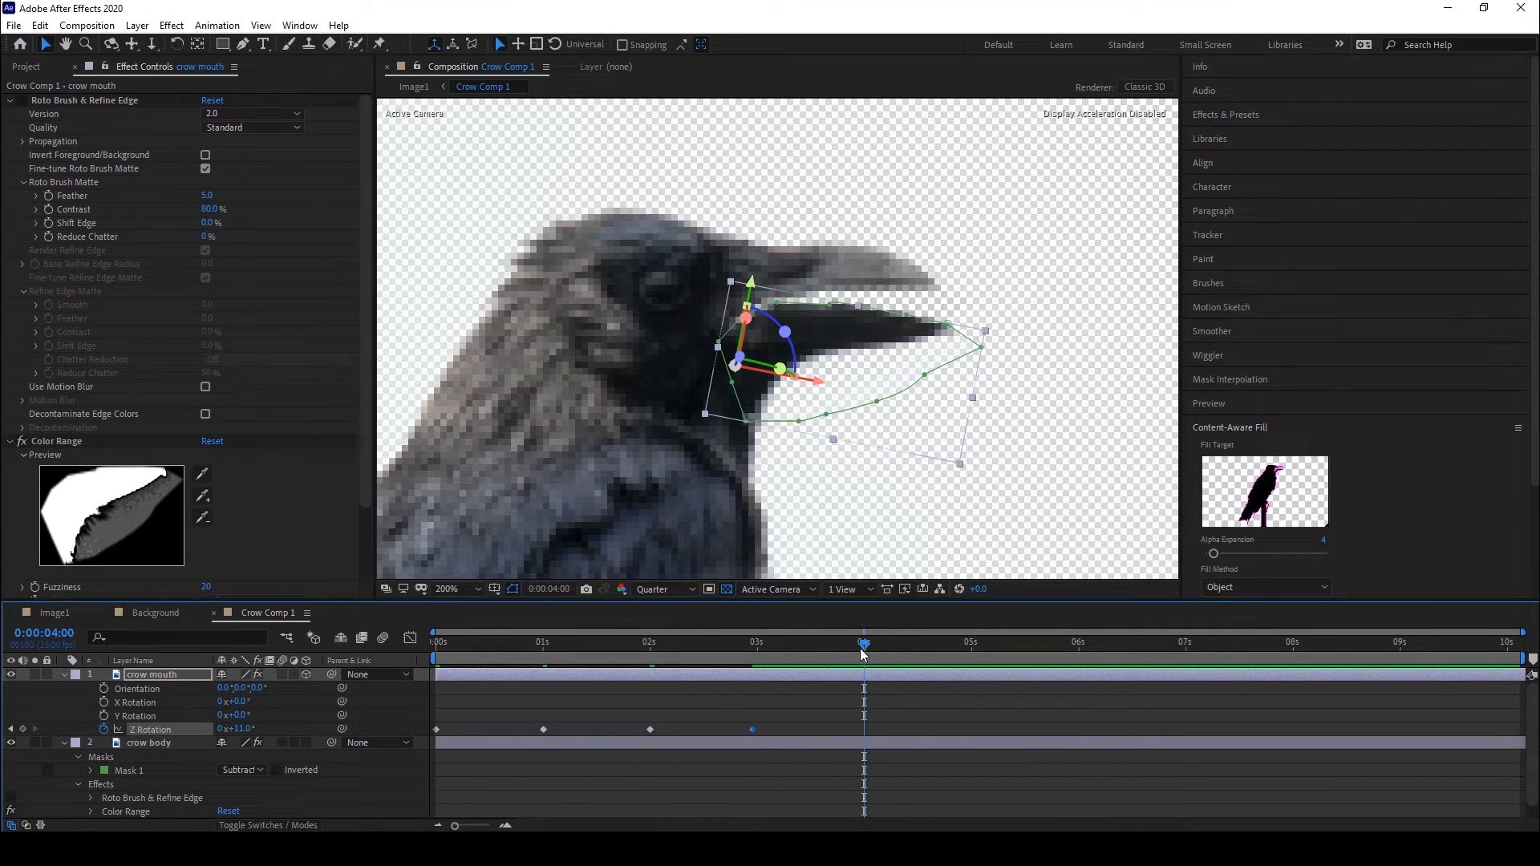
pyautogui.click(239, 729)
pyautogui.write('0')
pyautogui.press('Return')
# Apply Easy Ease to all of the crow mouth layer's Z Rotation keyframes.
pyautogui.scroll(-2, 785, 294)
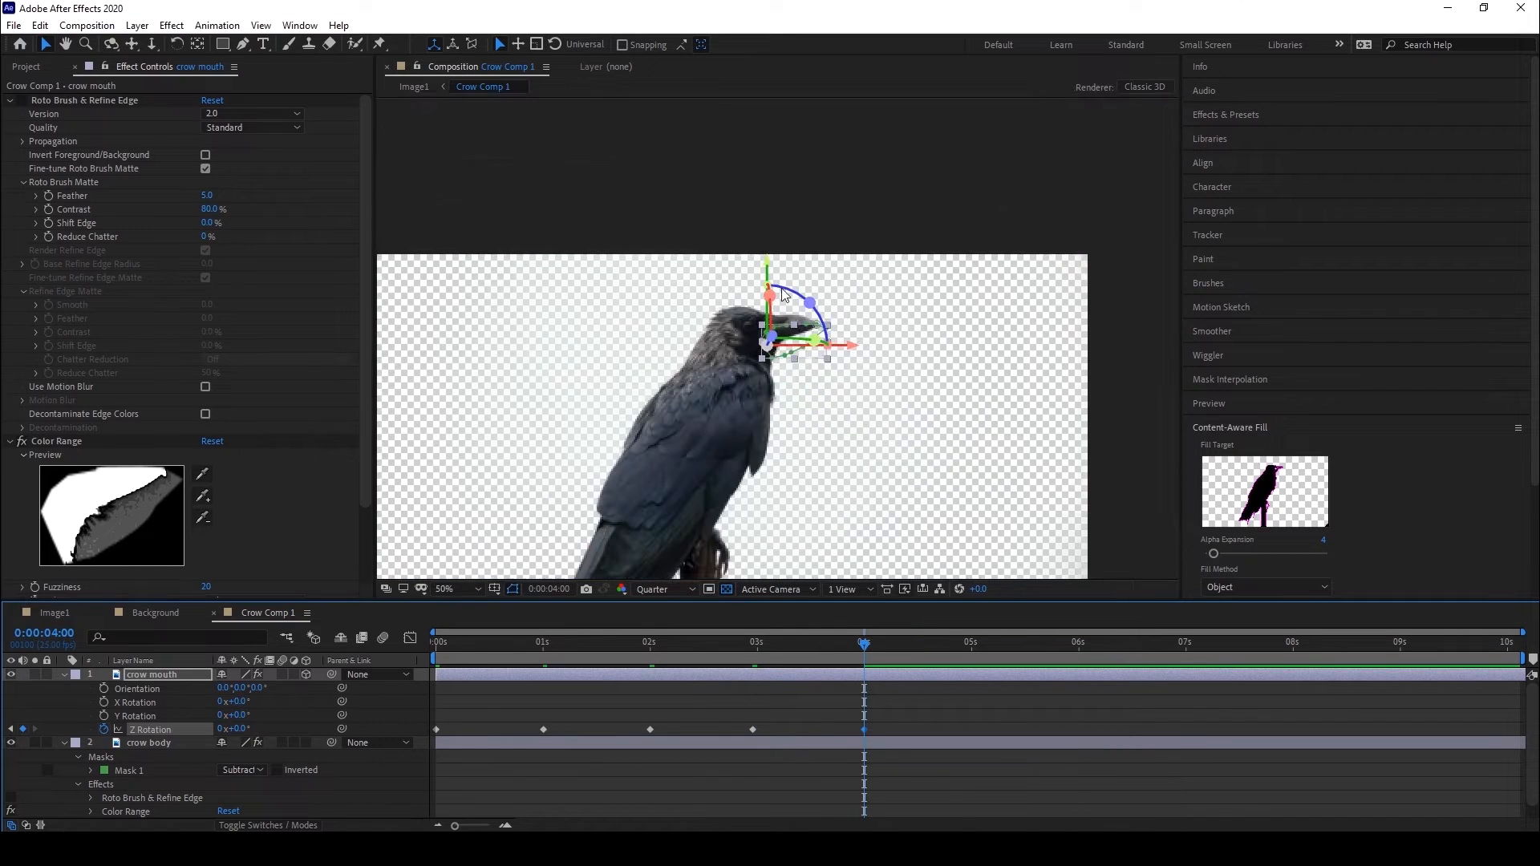
pyautogui.scroll(1, 808, 295)
pyautogui.click(733, 808)
pyautogui.moveTo(419, 727); pyautogui.dragTo(877, 738)
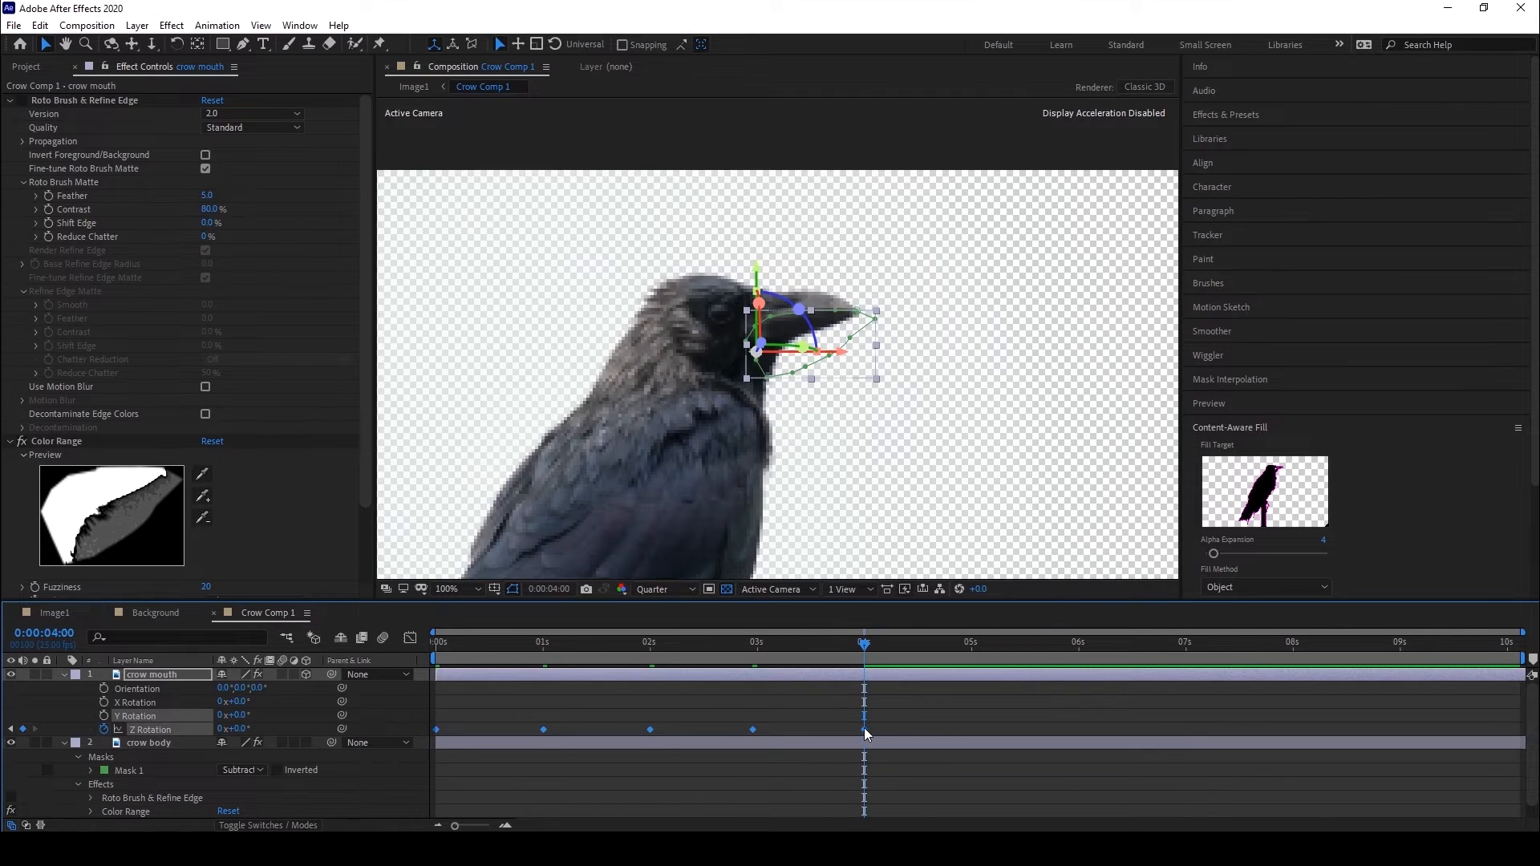
pyautogui.rightClick(864, 728)
pyautogui.moveTo(880, 726)
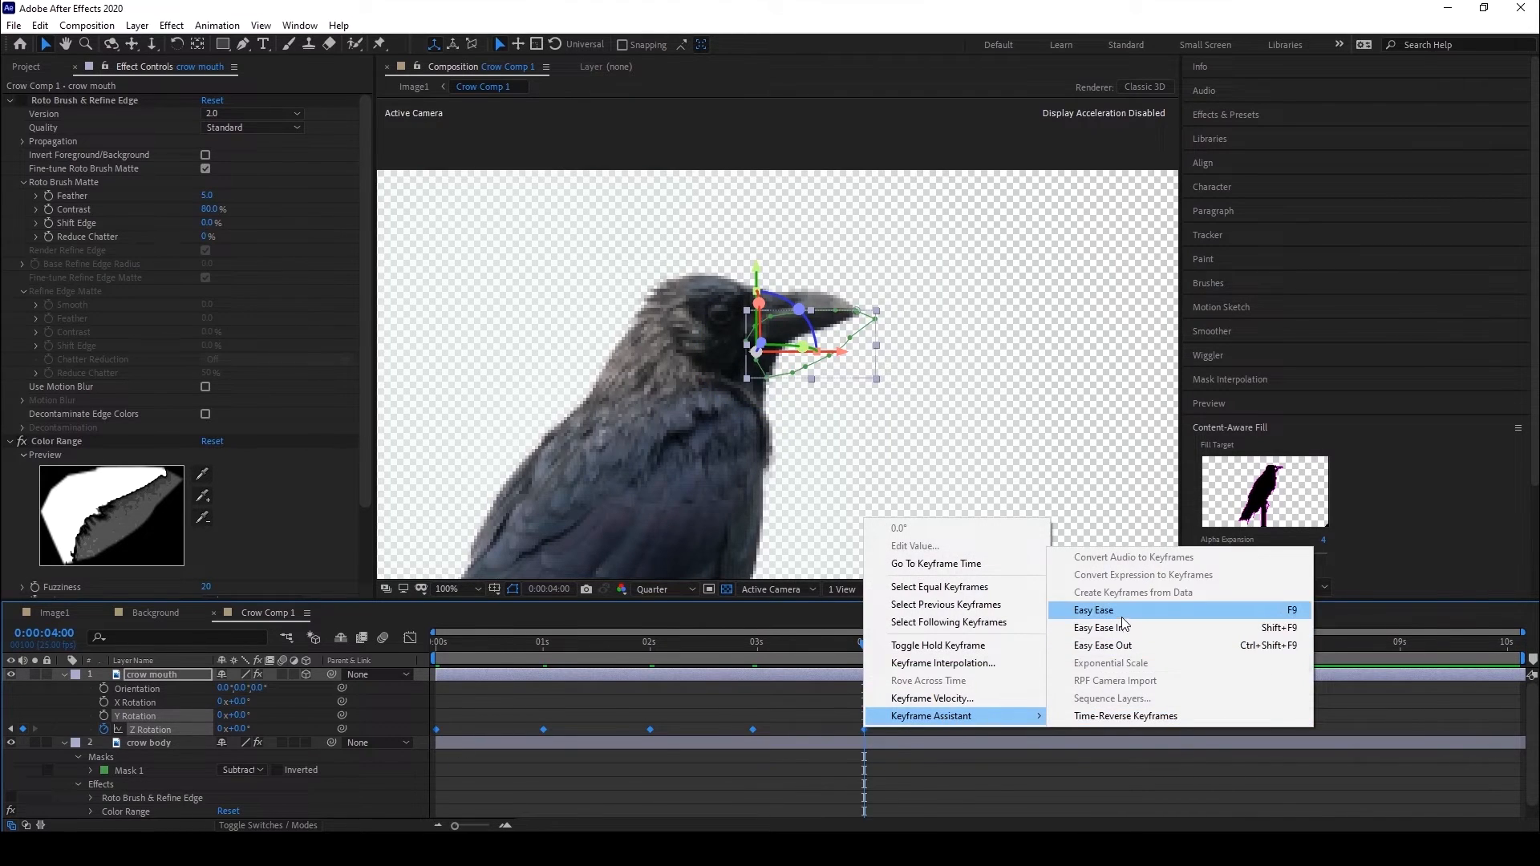
pyautogui.click(1102, 614)
# Show the Z Rotation curve in the Graph Editor as a value graph with all its keyframes selected.
pyautogui.click(410, 638)
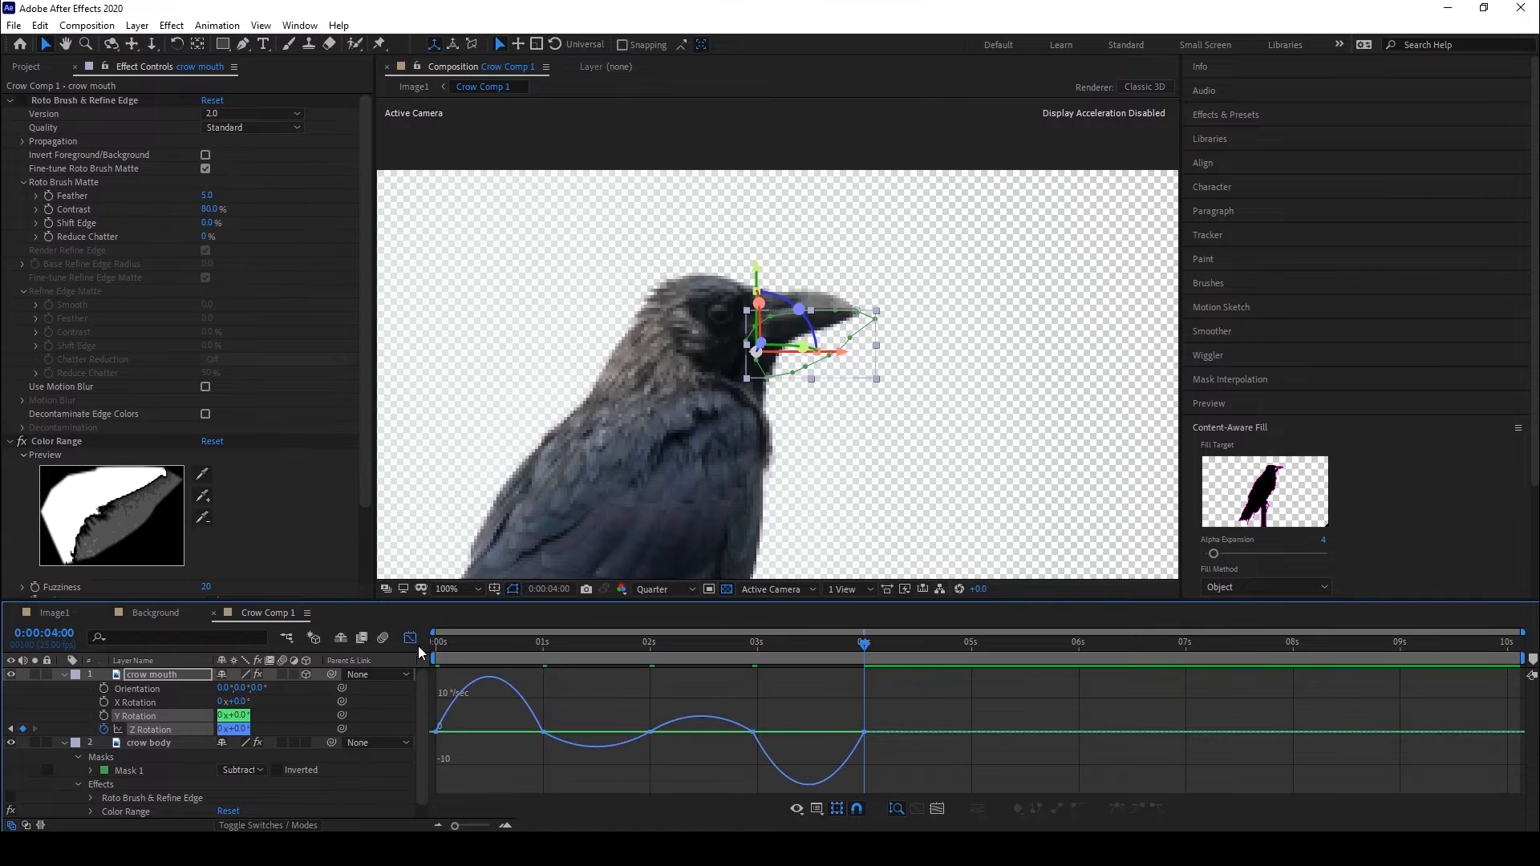
pyautogui.click(405, 674)
pyautogui.moveTo(913, 783); pyautogui.dragTo(428, 675)
pyautogui.rightClick(601, 724)
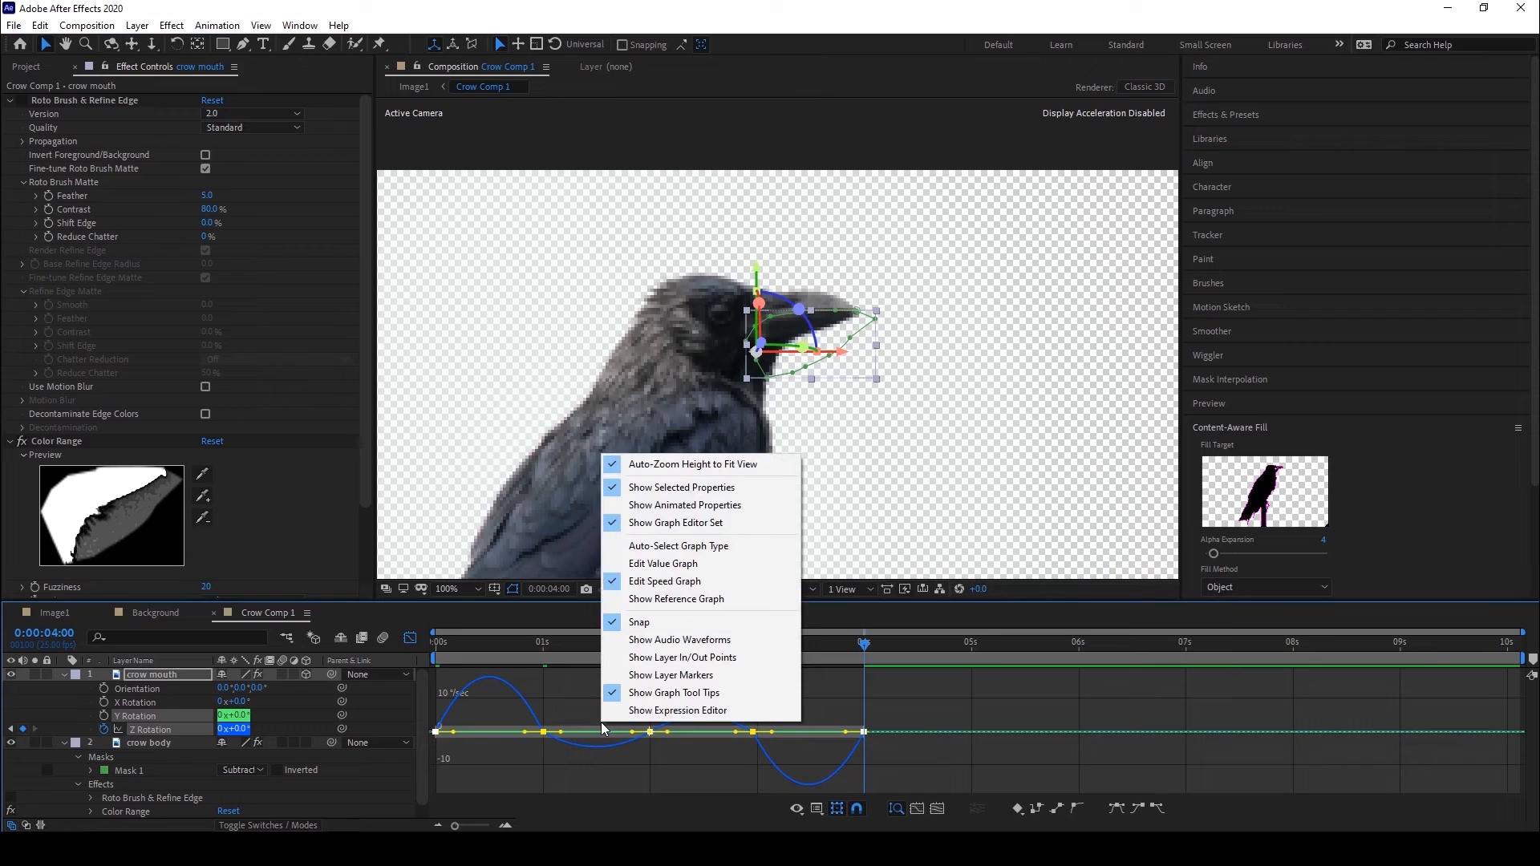
pyautogui.click(665, 565)
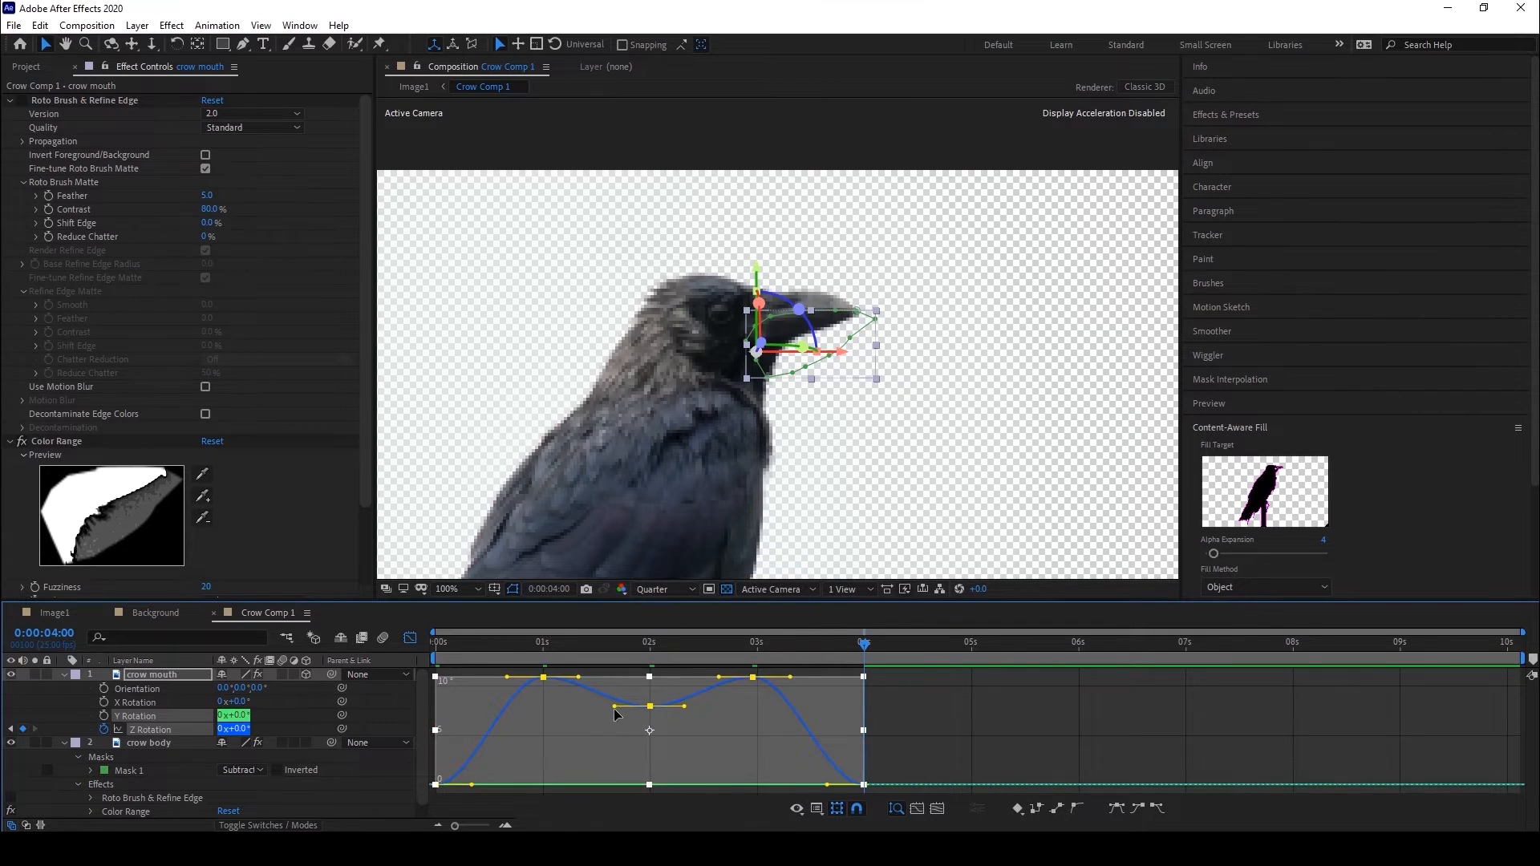
# Lengthen and tilt the Z Rotation keyframes' curve handles for stronger easing, and leave the Graph Editor.
pyautogui.moveTo(614, 707); pyautogui.dragTo(590, 707)
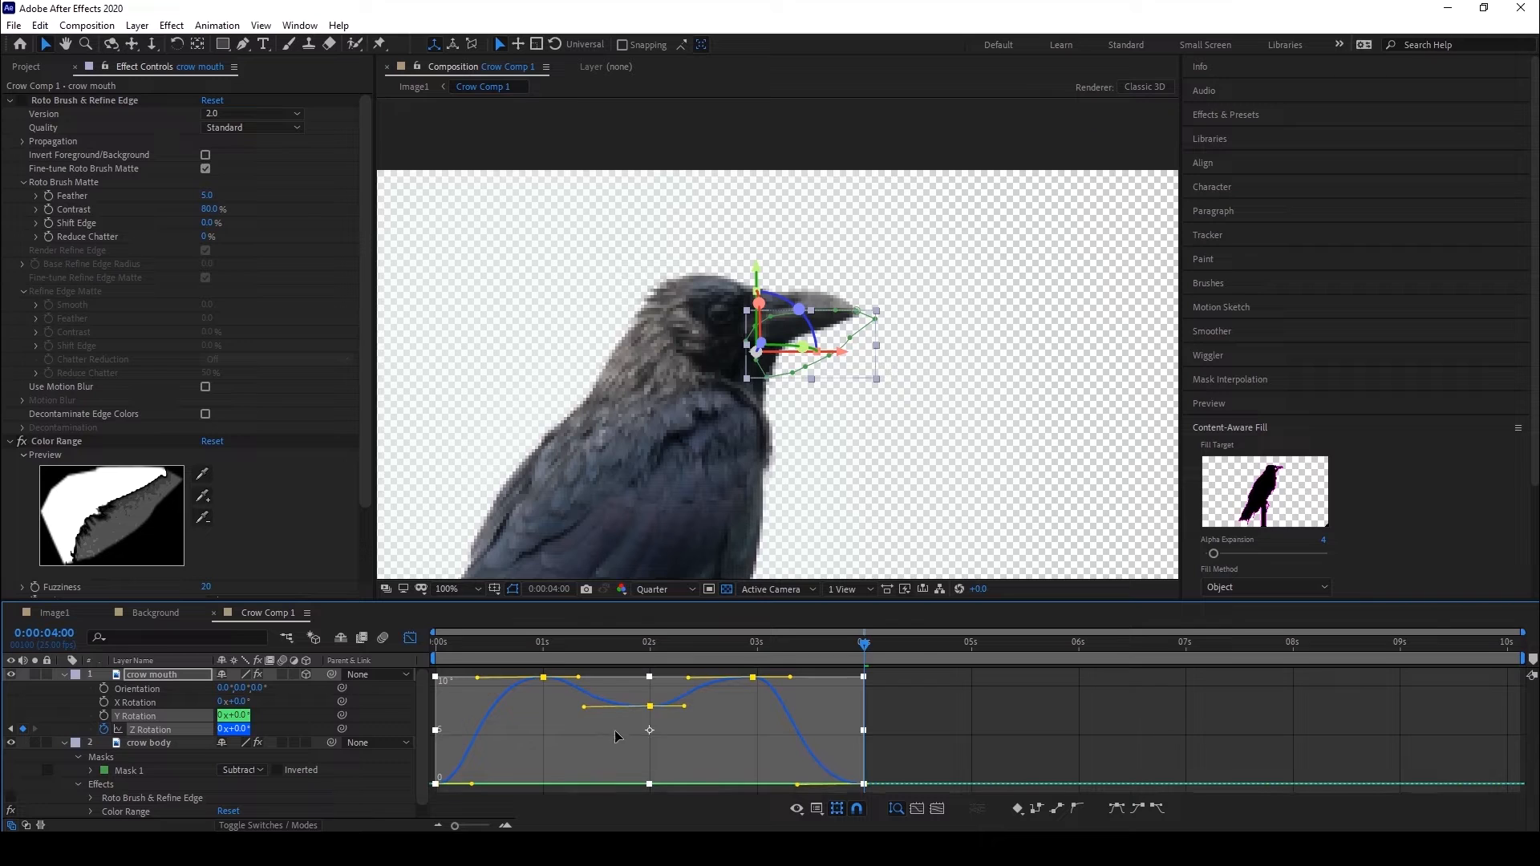
pyautogui.moveTo(683, 708); pyautogui.dragTo(646, 707)
pyautogui.moveTo(650, 707)
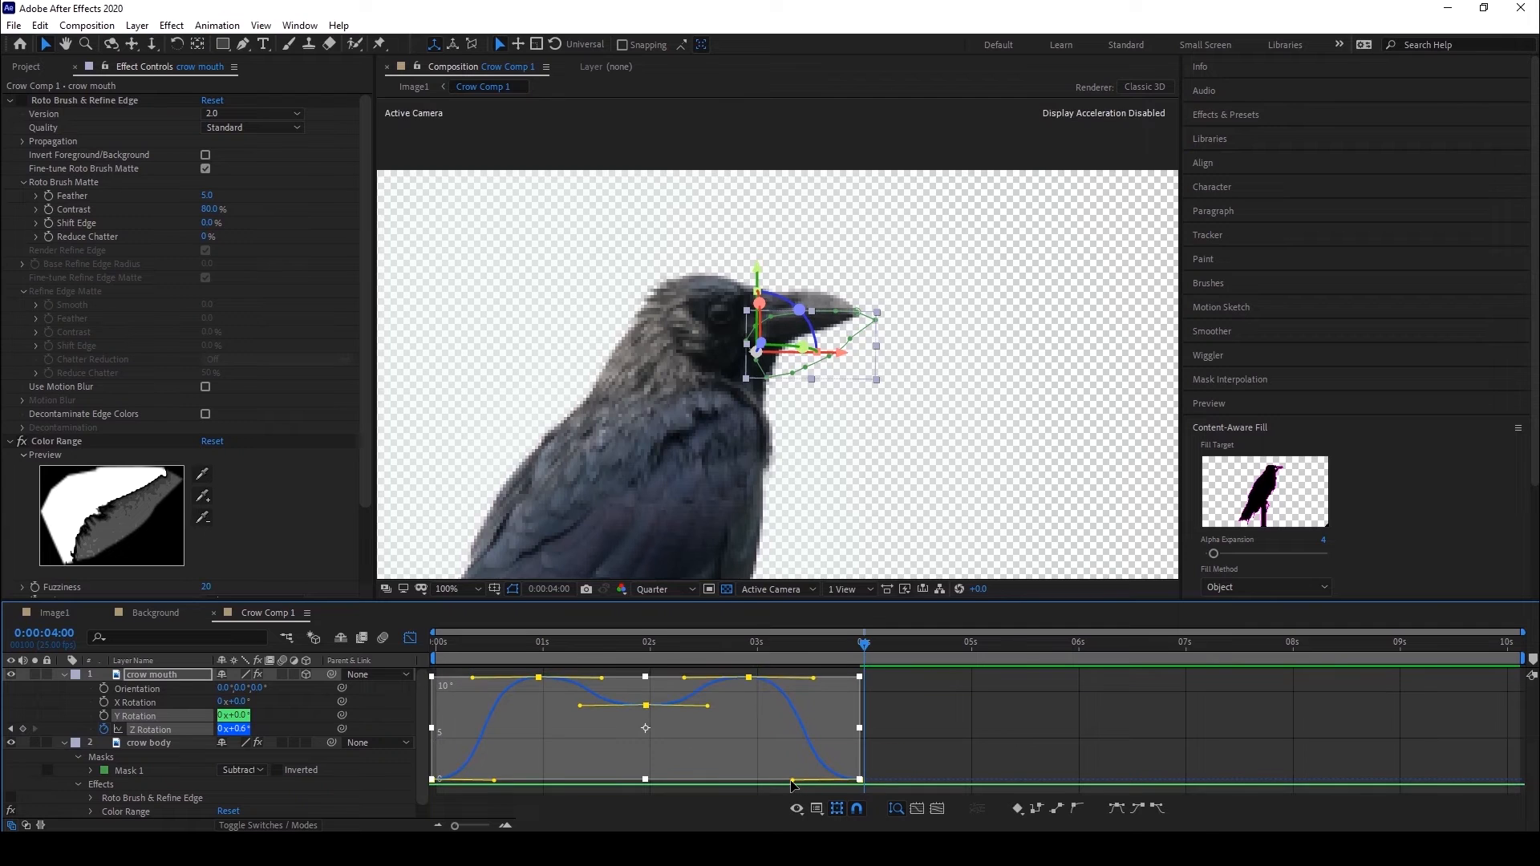
pyautogui.moveTo(785, 780); pyautogui.dragTo(734, 787)
pyautogui.moveTo(646, 704); pyautogui.dragTo(645, 704)
pyautogui.moveTo(813, 678); pyautogui.dragTo(817, 712)
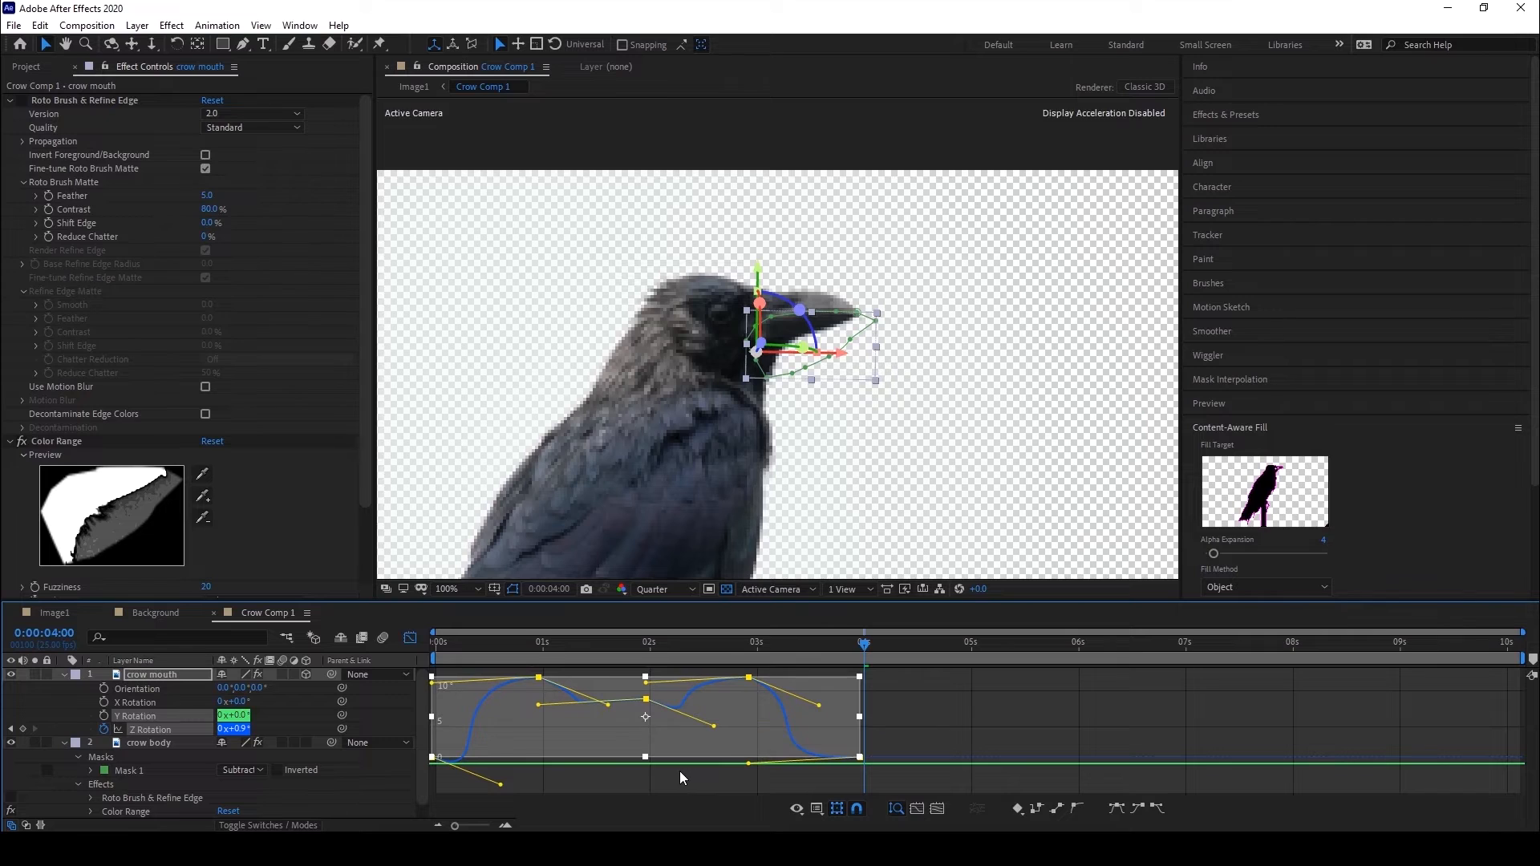
pyautogui.moveTo(646, 699); pyautogui.dragTo(645, 713)
pyautogui.moveTo(502, 789); pyautogui.dragTo(540, 776)
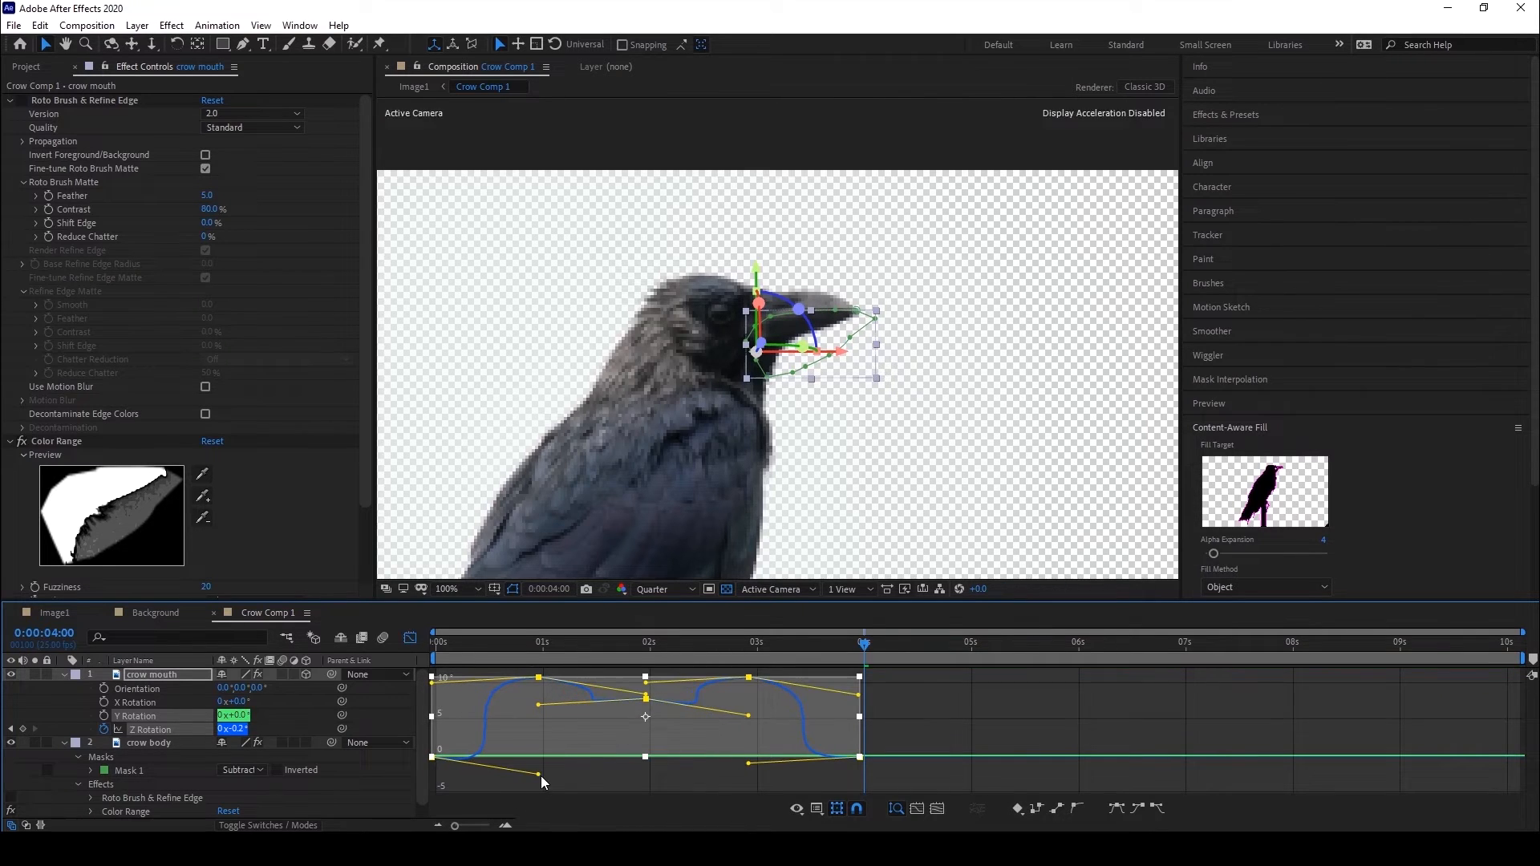
pyautogui.click(409, 638)
pyautogui.click(778, 789)
# Add the expression loopOut("pingpong") to the crow mouth layer's Z Rotation.
pyautogui.moveTo(866, 649)
pyautogui.mouseDown()
pyautogui.moveTo(401, 648)
pyautogui.moveTo(616, 638)
pyautogui.moveTo(894, 662)
pyautogui.mouseUp()
pyautogui.keyDown('alt'); pyautogui.click(103, 729); pyautogui.keyUp('alt')
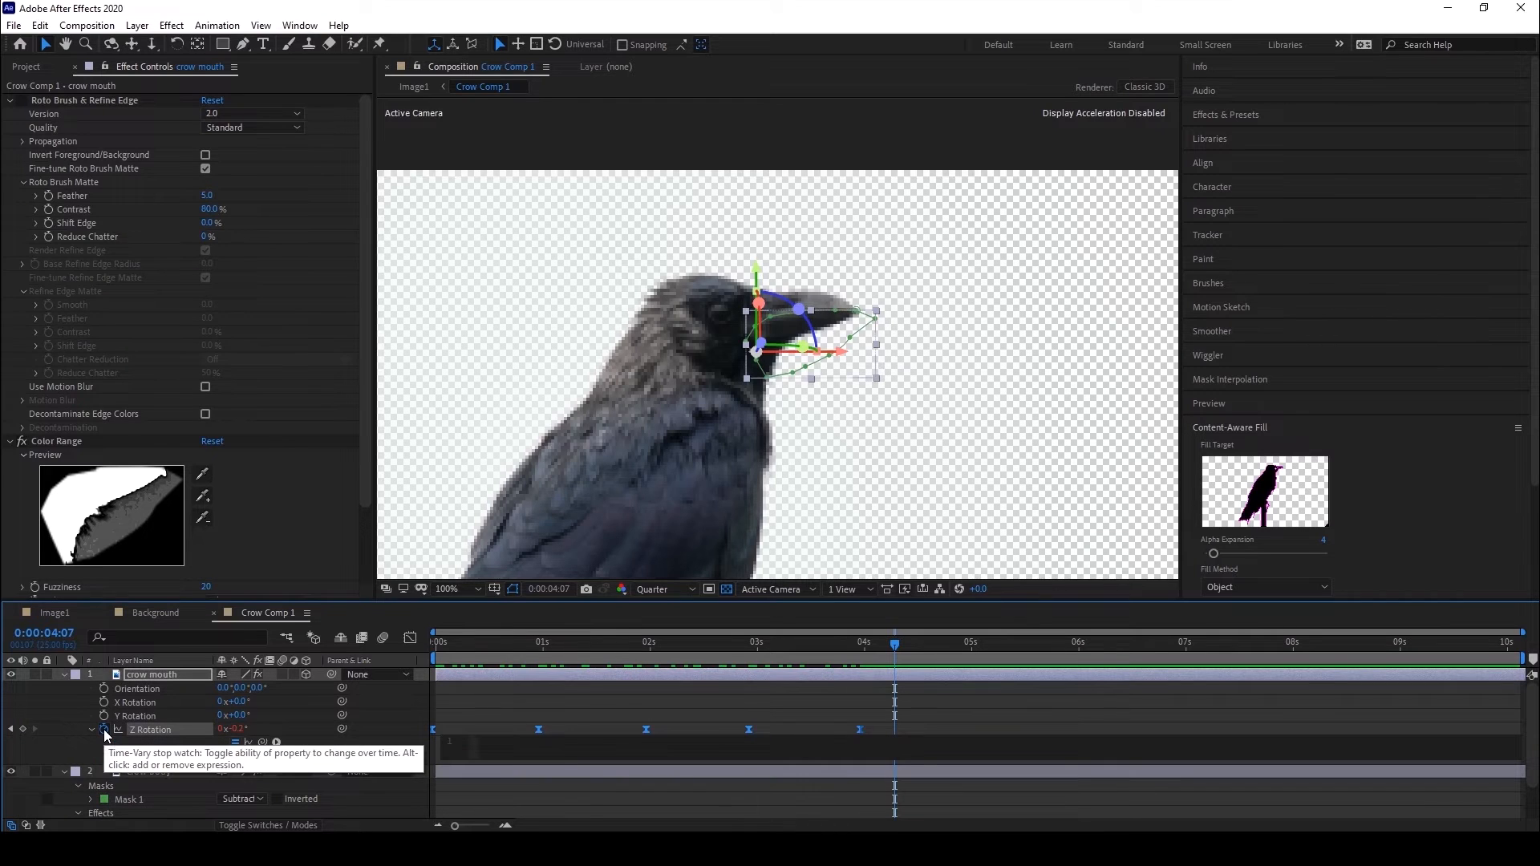
pyautogui.write('loo')
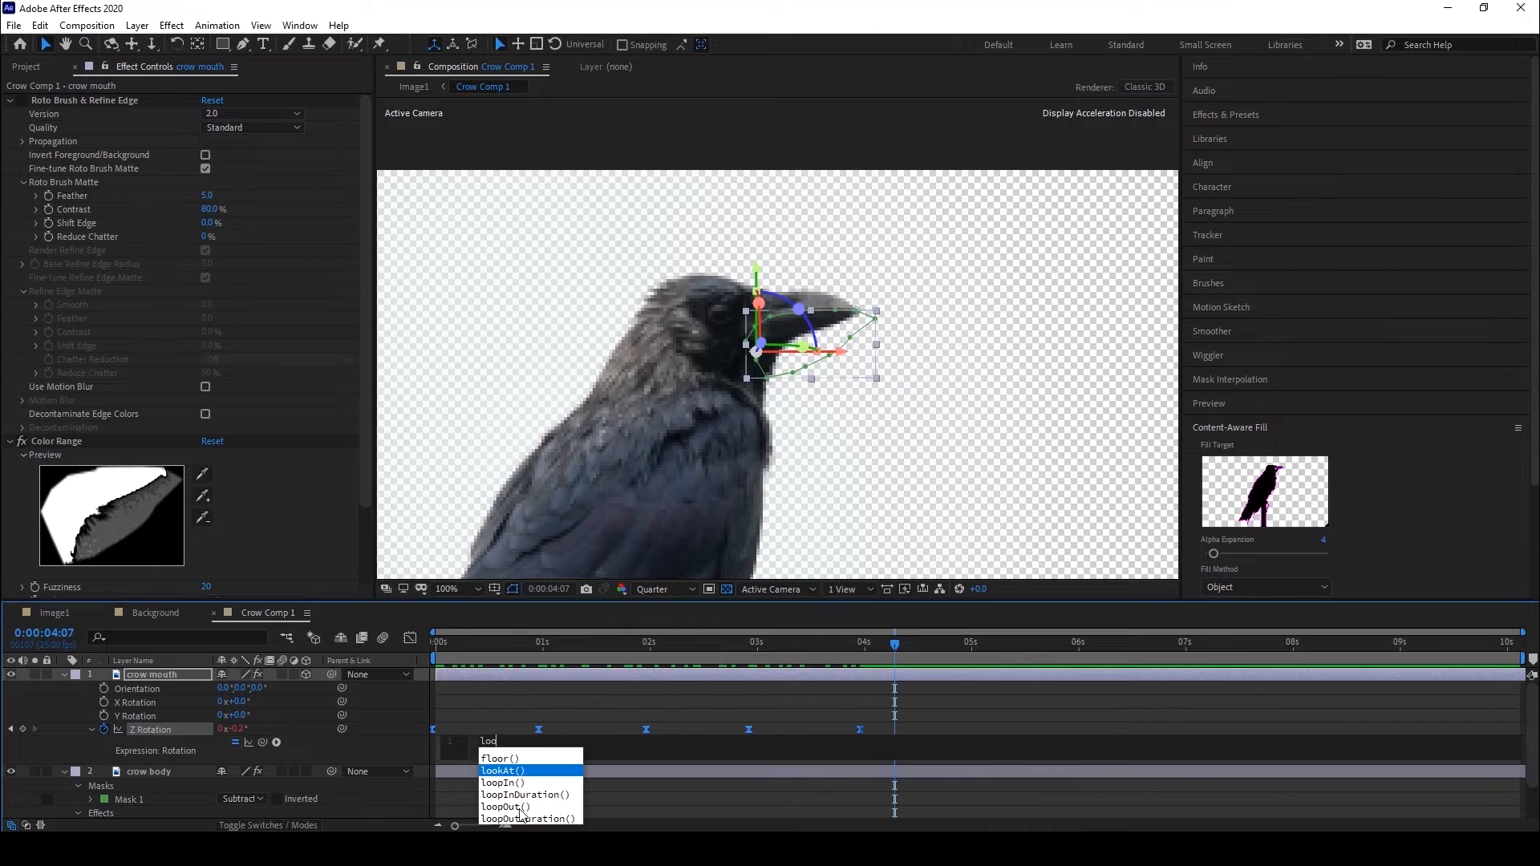
pyautogui.click(519, 808)
pyautogui.write('"')
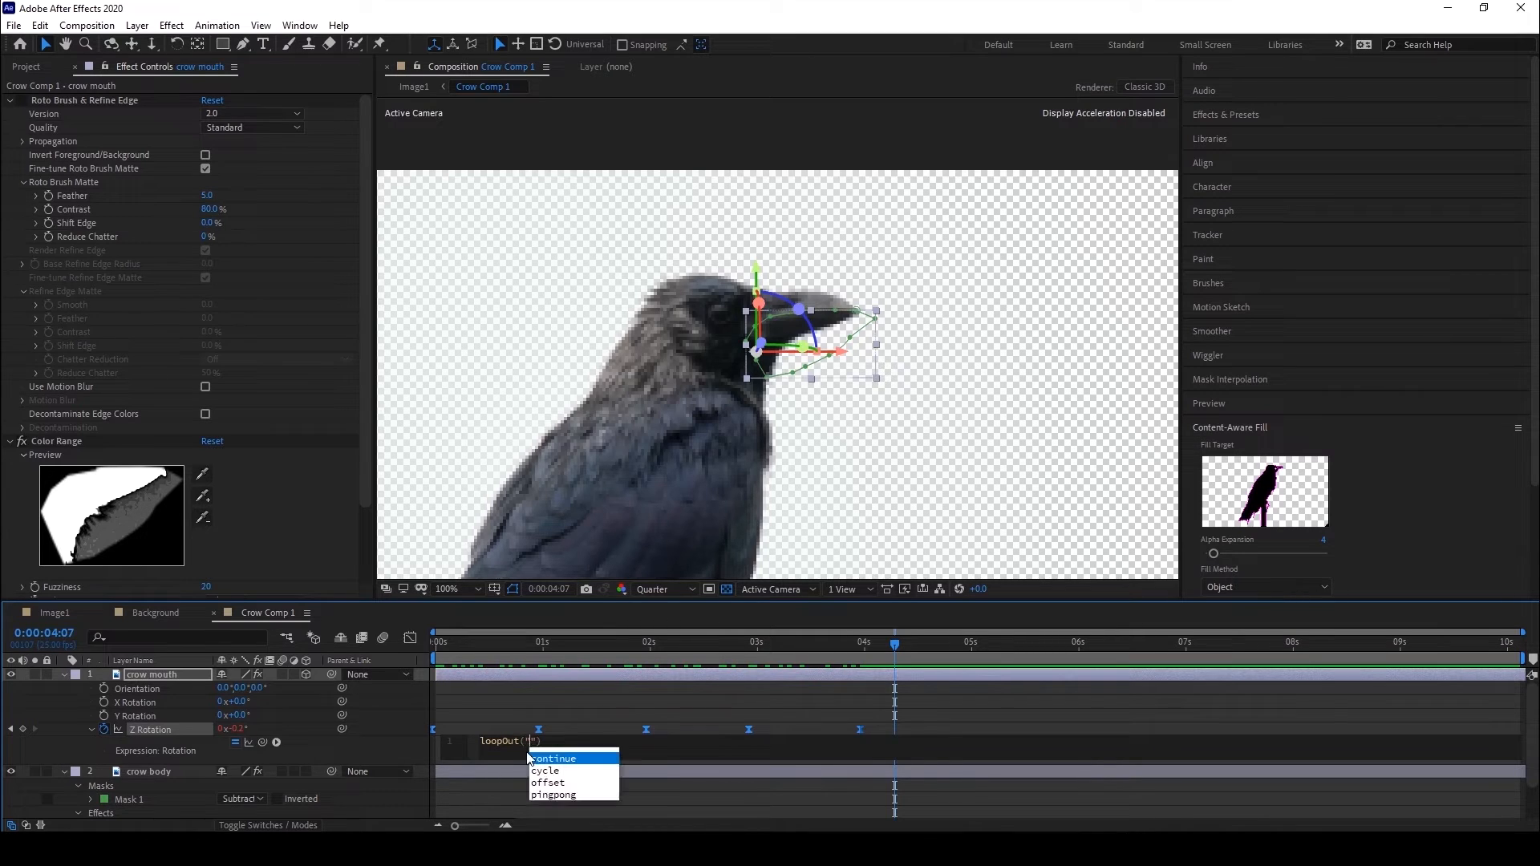
pyautogui.click(554, 794)
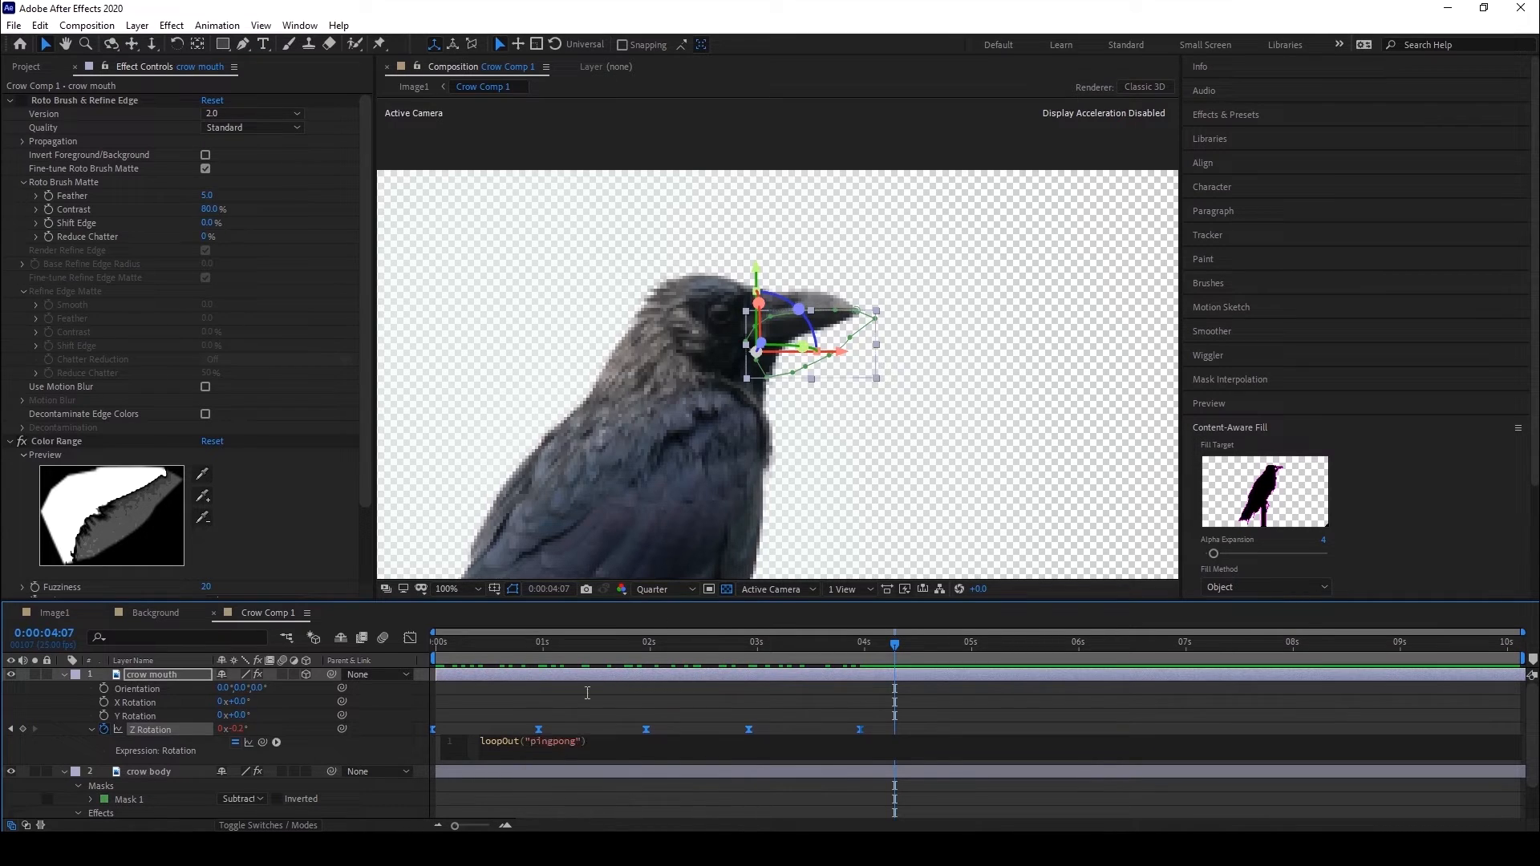
pyautogui.click(585, 691)
# Play the looping beak animation from near the start and scrub through it to check the movement.
pyautogui.click(445, 655)
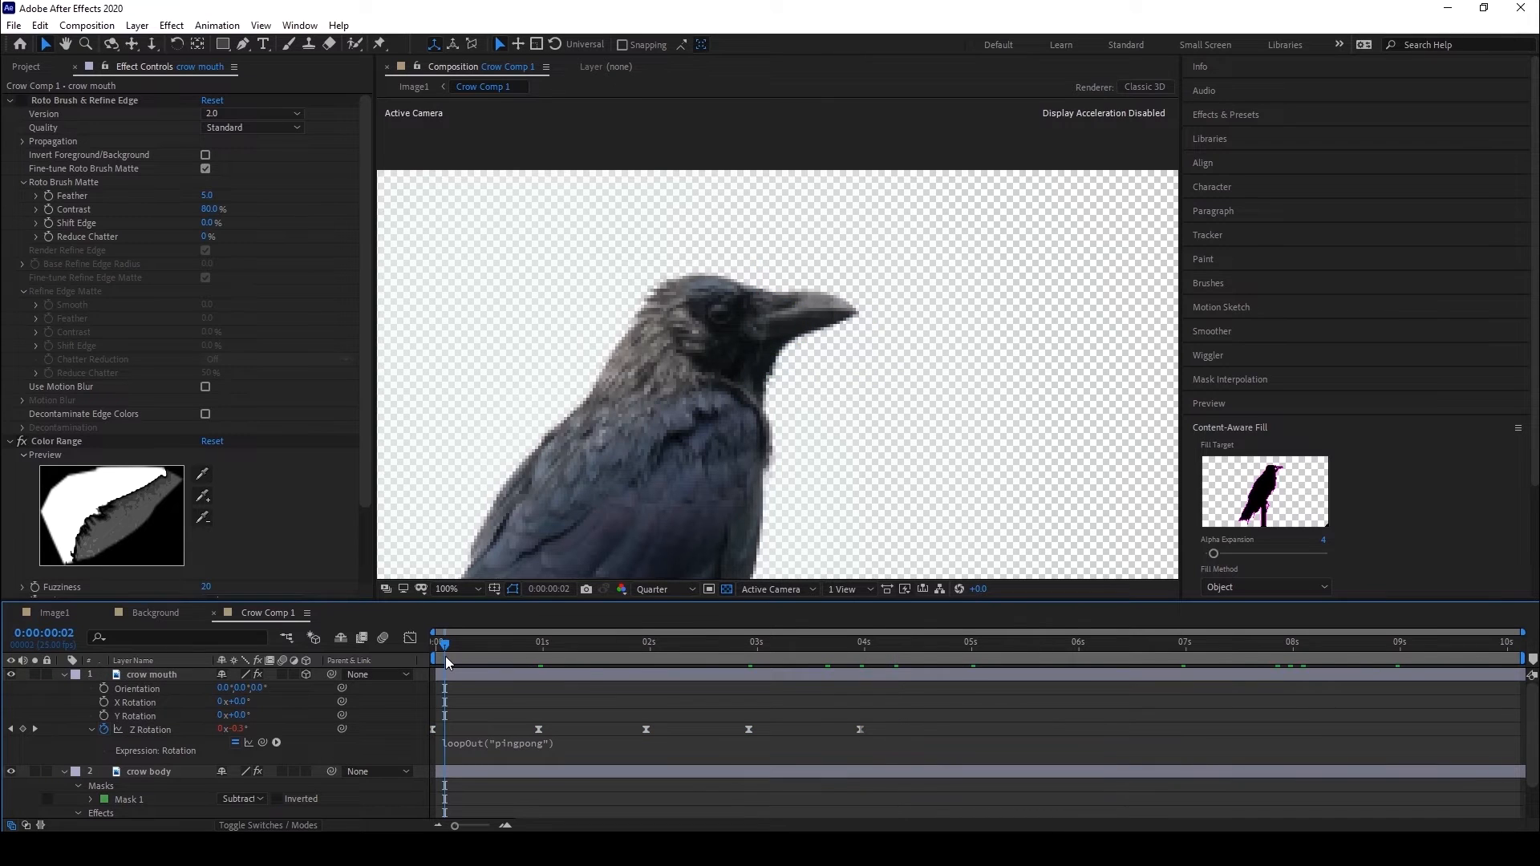
pyautogui.press('space')
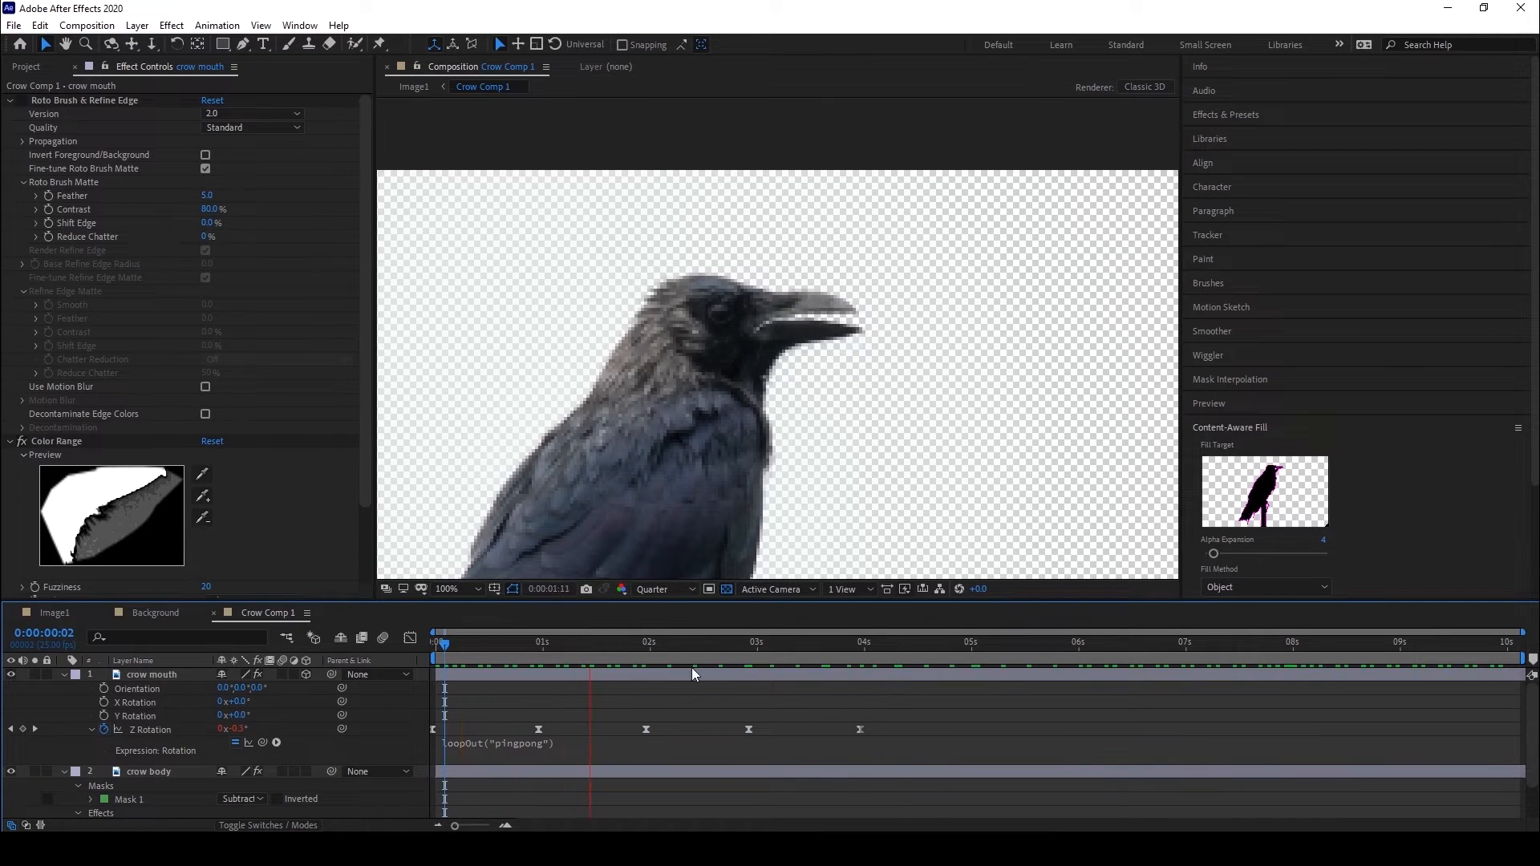
pyautogui.press('space')
pyautogui.scroll(-1, 834, 437)
pyautogui.moveTo(443, 651); pyautogui.dragTo(636, 653)
pyautogui.click(811, 655)
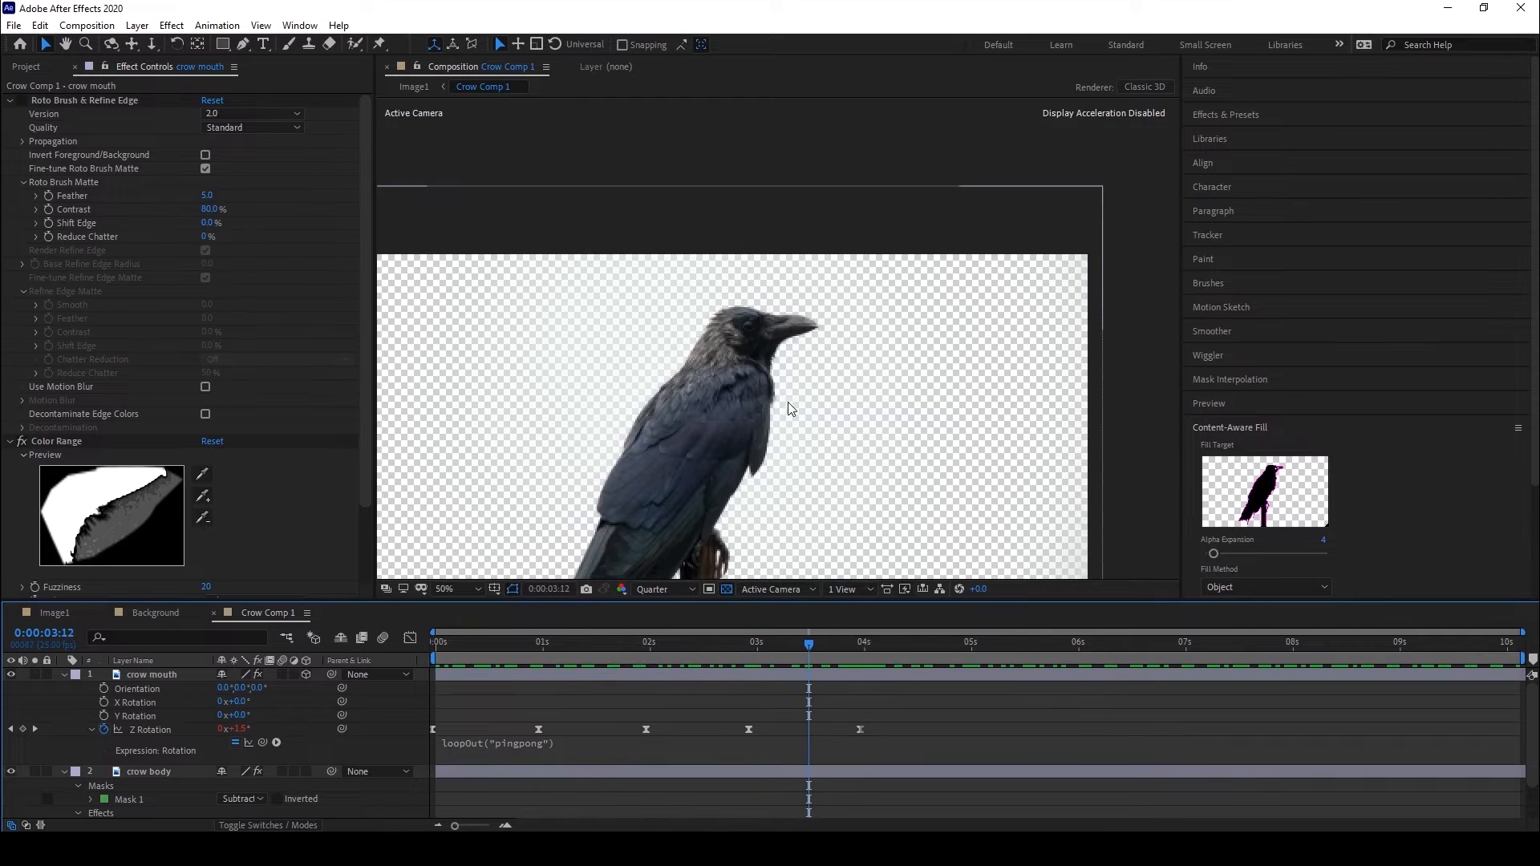
# Move the Z Rotation keyframes closer together so the beak cycle ends at about 1.6 seconds.
pyautogui.scroll(3, 788, 402)
pyautogui.moveTo(518, 711); pyautogui.dragTo(873, 737)
pyautogui.moveTo(536, 736); pyautogui.dragTo(835, 746)
pyautogui.moveTo(582, 730); pyautogui.dragTo(614, 729)
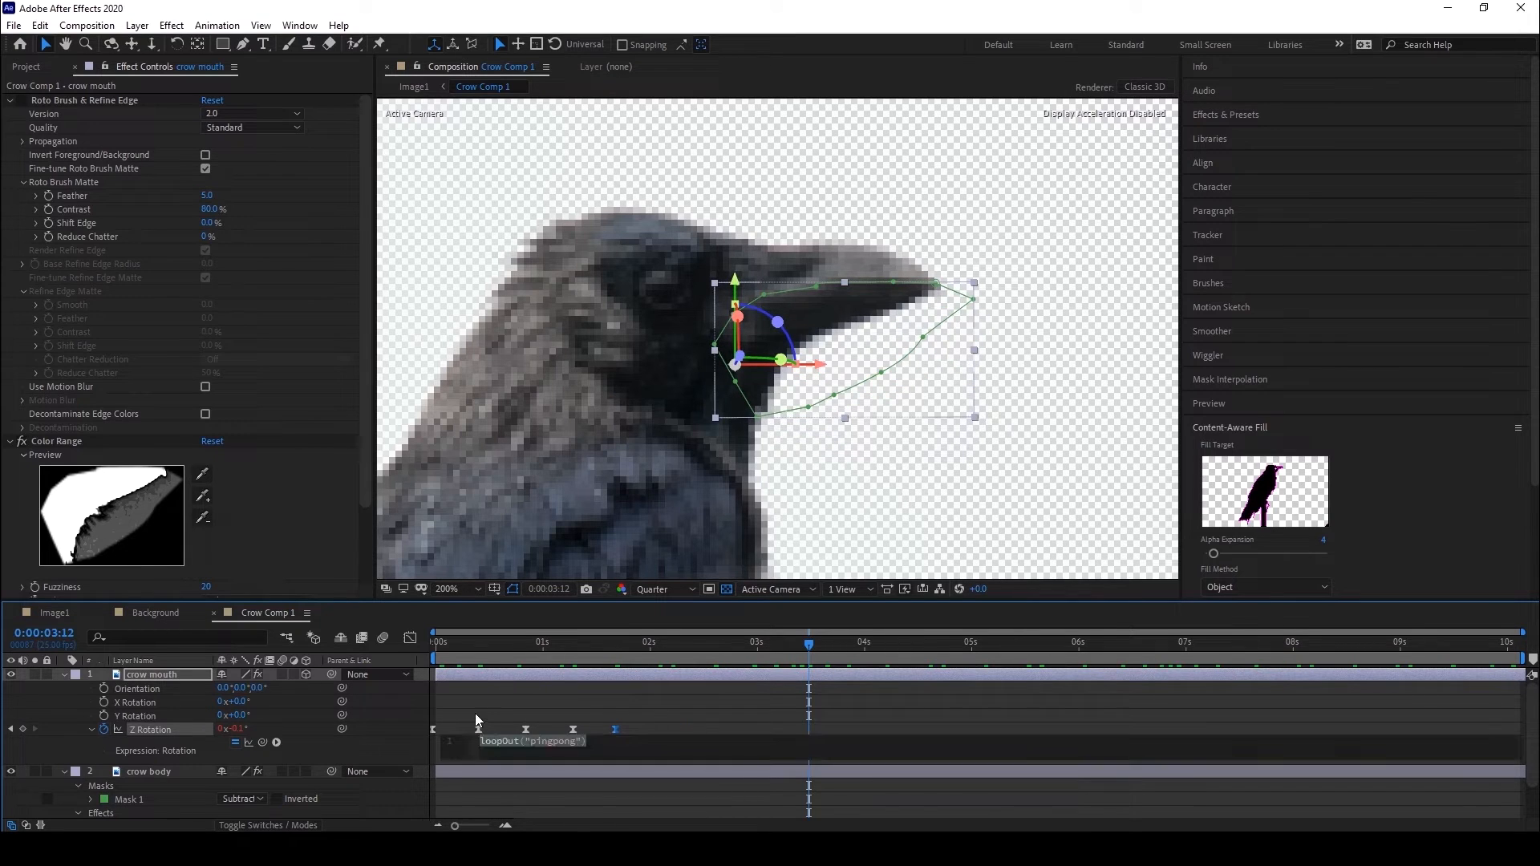
pyautogui.moveTo(456, 706); pyautogui.dragTo(648, 742)
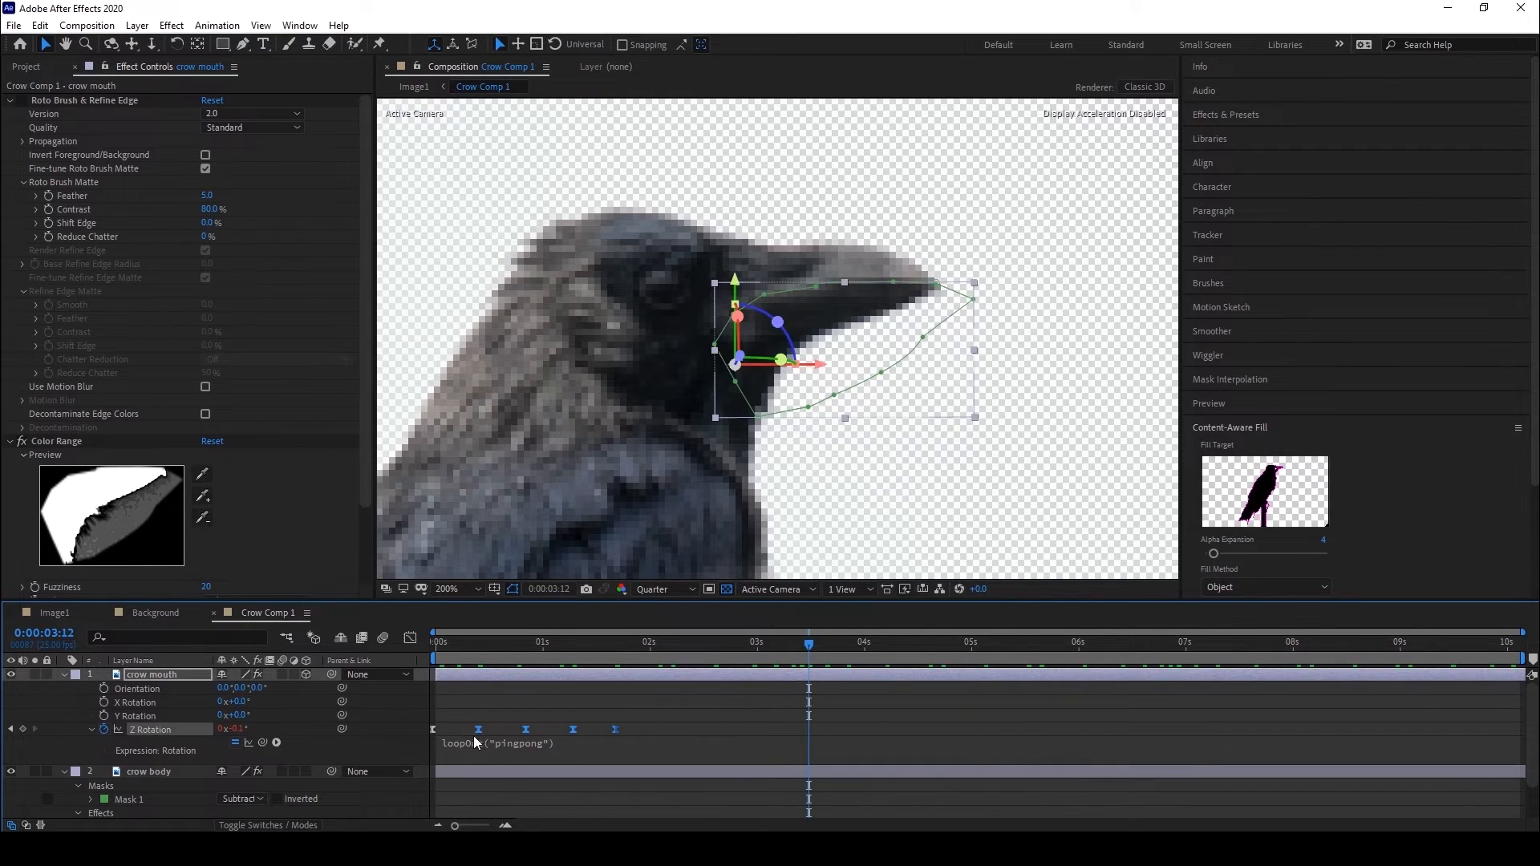
pyautogui.moveTo(476, 732); pyautogui.dragTo(473, 731)
# Preview the faster beak animation from the start with the whole crow in view.
pyautogui.press('Home')
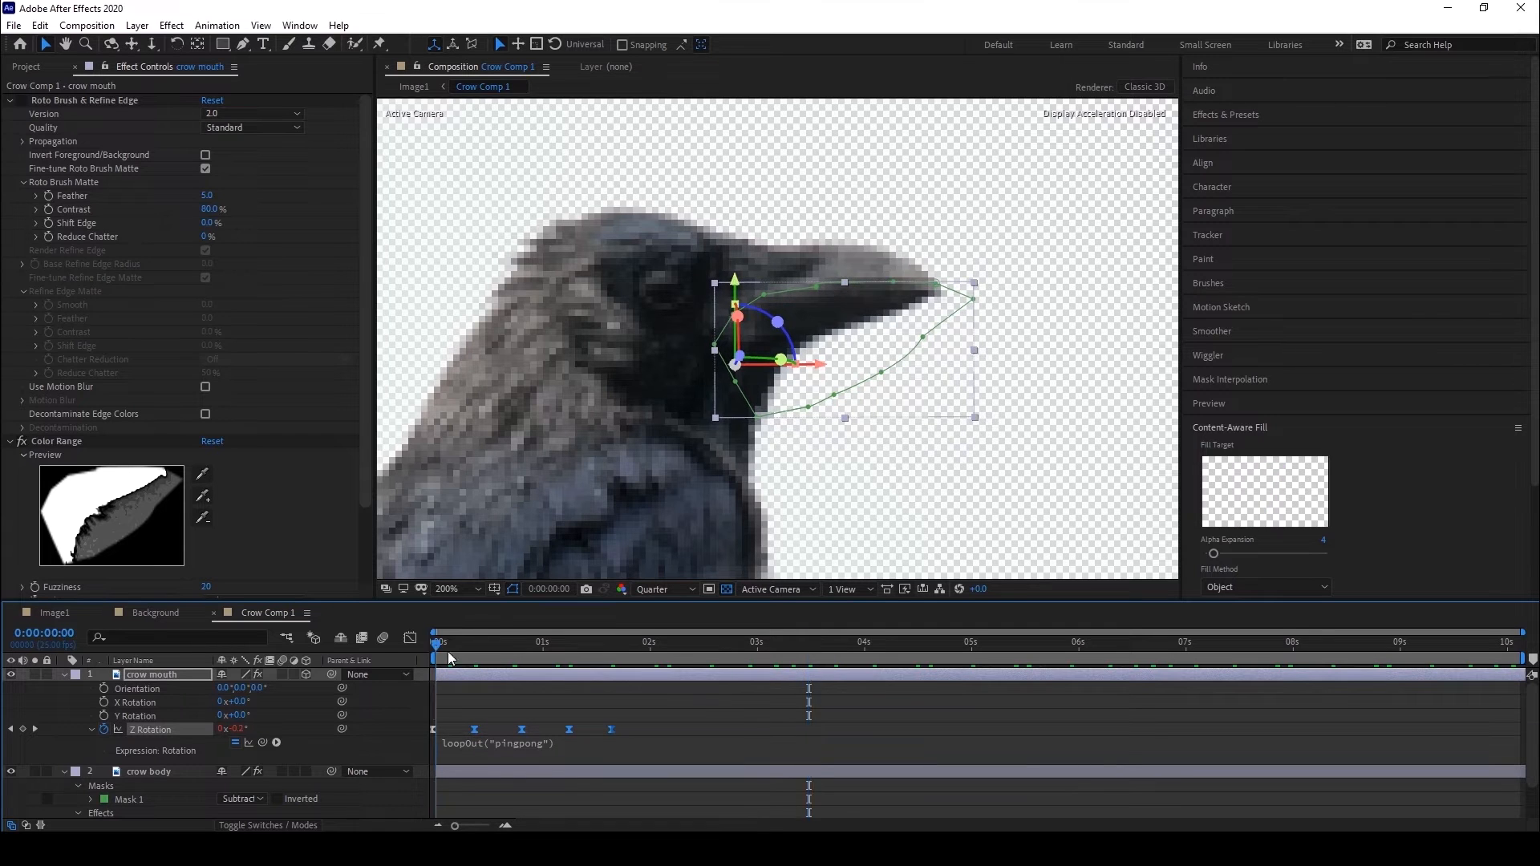
pyautogui.click(770, 710)
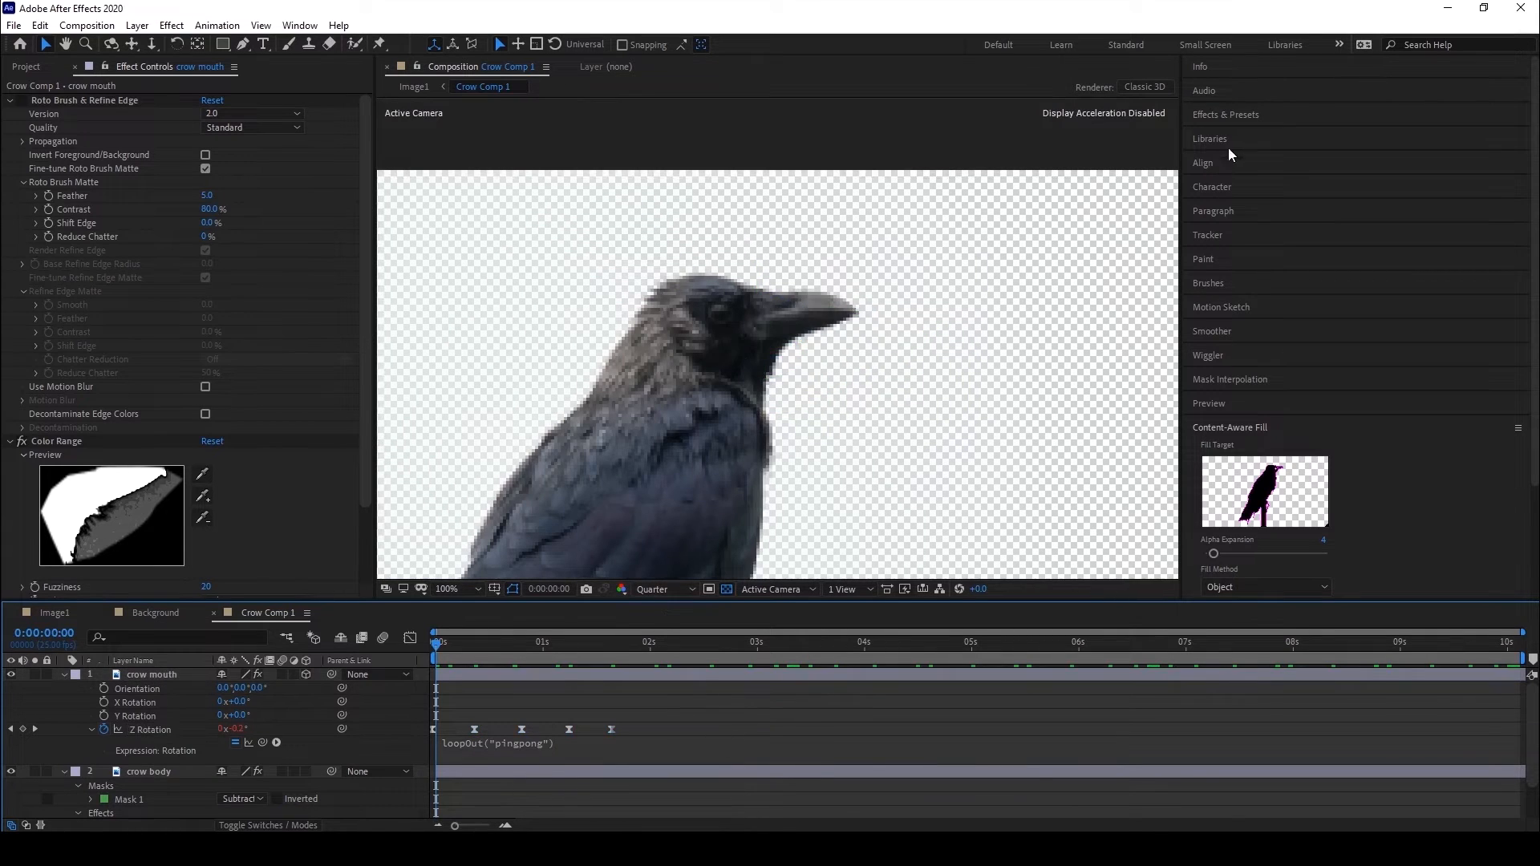
pyautogui.click(1221, 403)
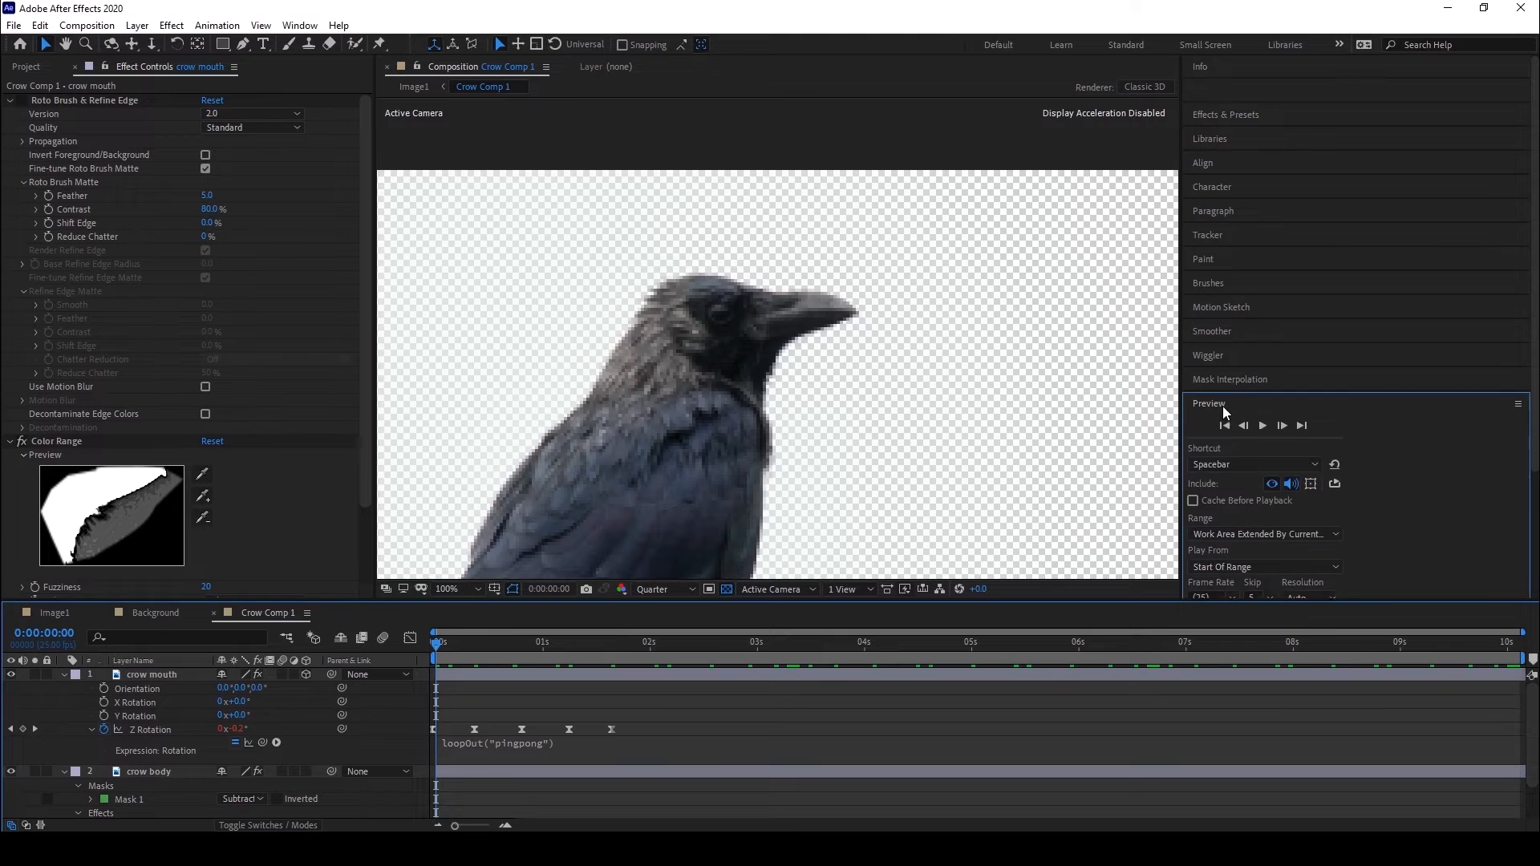
pyautogui.click(1263, 426)
pyautogui.scroll(-3, 797, 345)
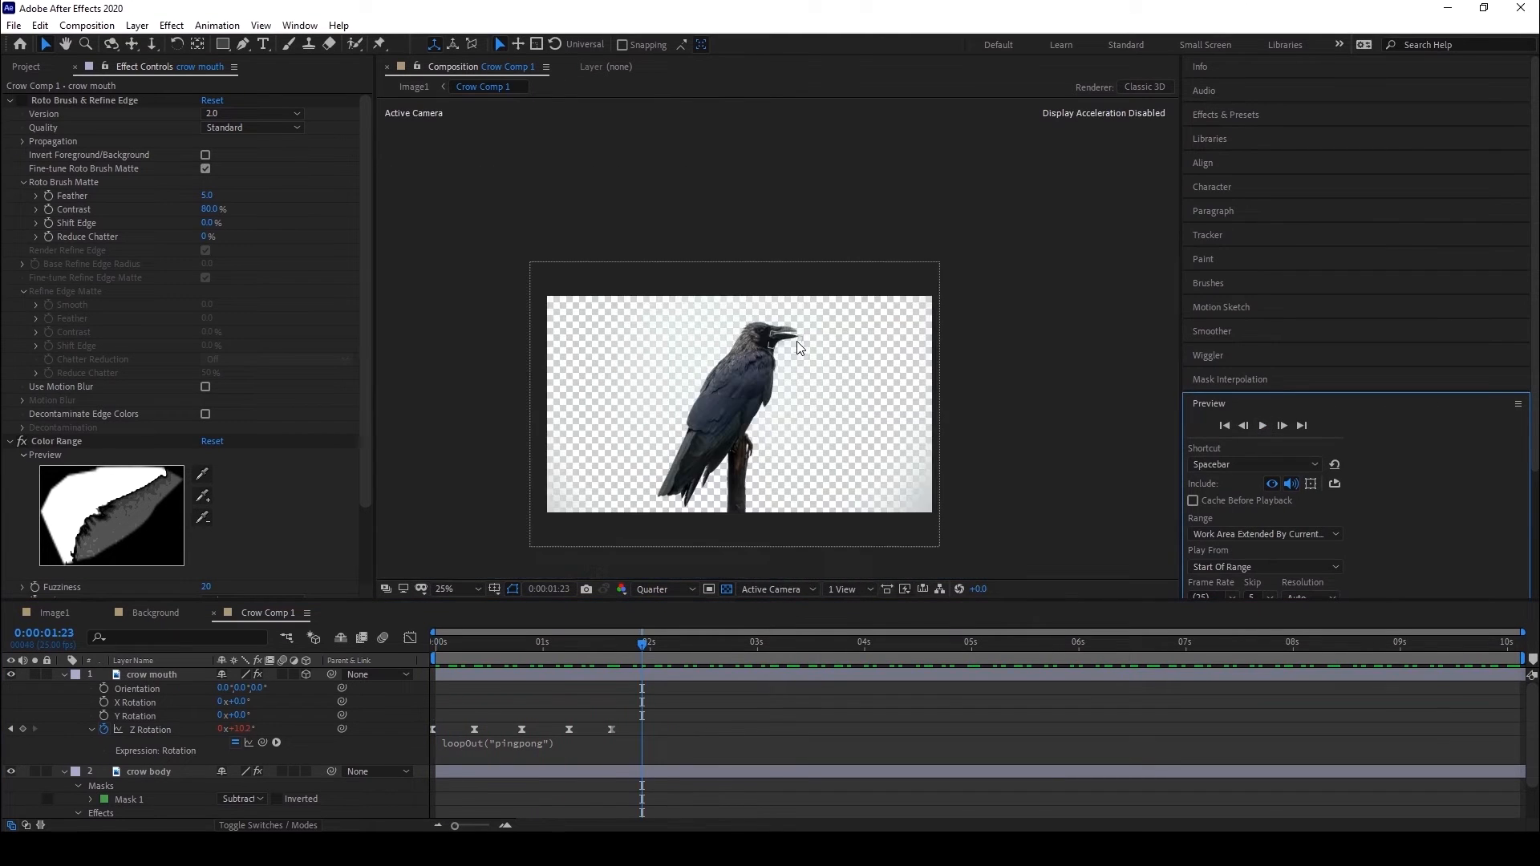
pyautogui.click(454, 647)
pyautogui.press('space')
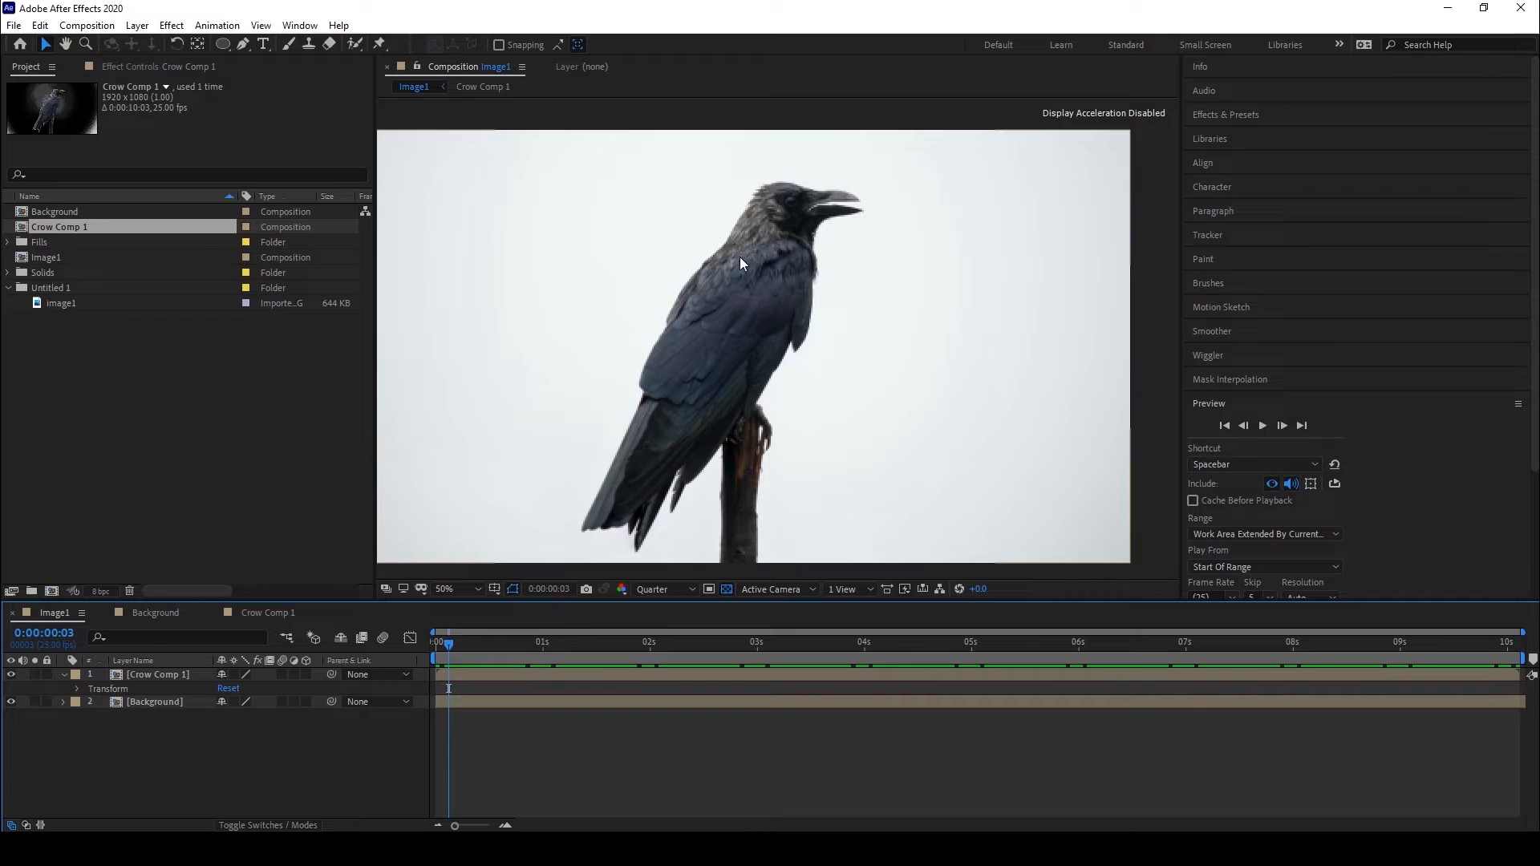
# Return Image1 to 0 seconds, open its Crow Comp 1 layer and collapse the crow mouth layer's properties.
pyautogui.press(',')
pyautogui.press(',')
pyautogui.moveTo(444, 642); pyautogui.dragTo(422, 643)
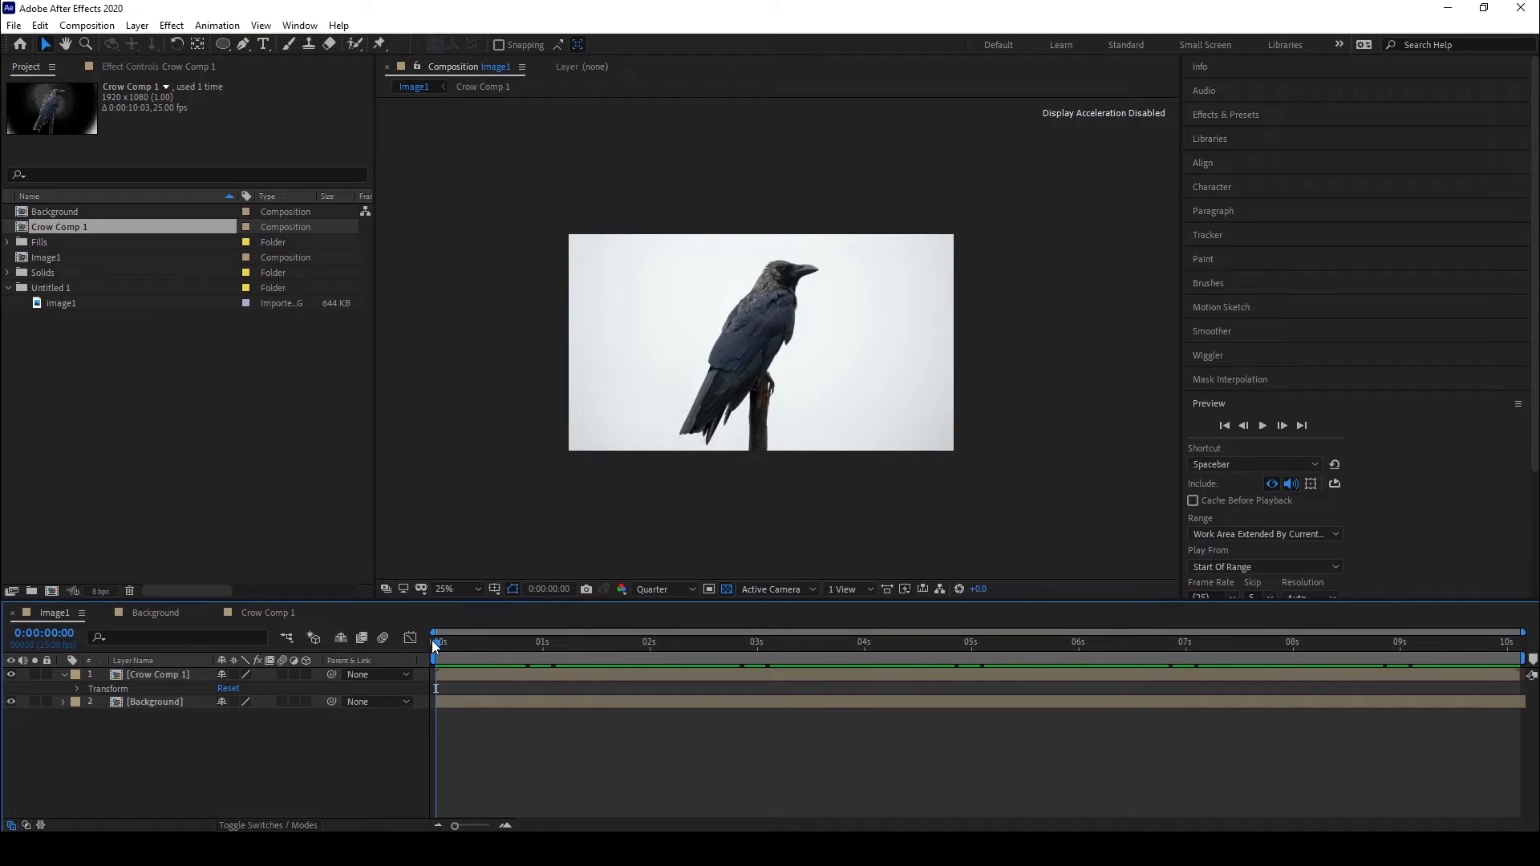
pyautogui.doubleClick(157, 675)
pyautogui.scroll(2, 172, 698)
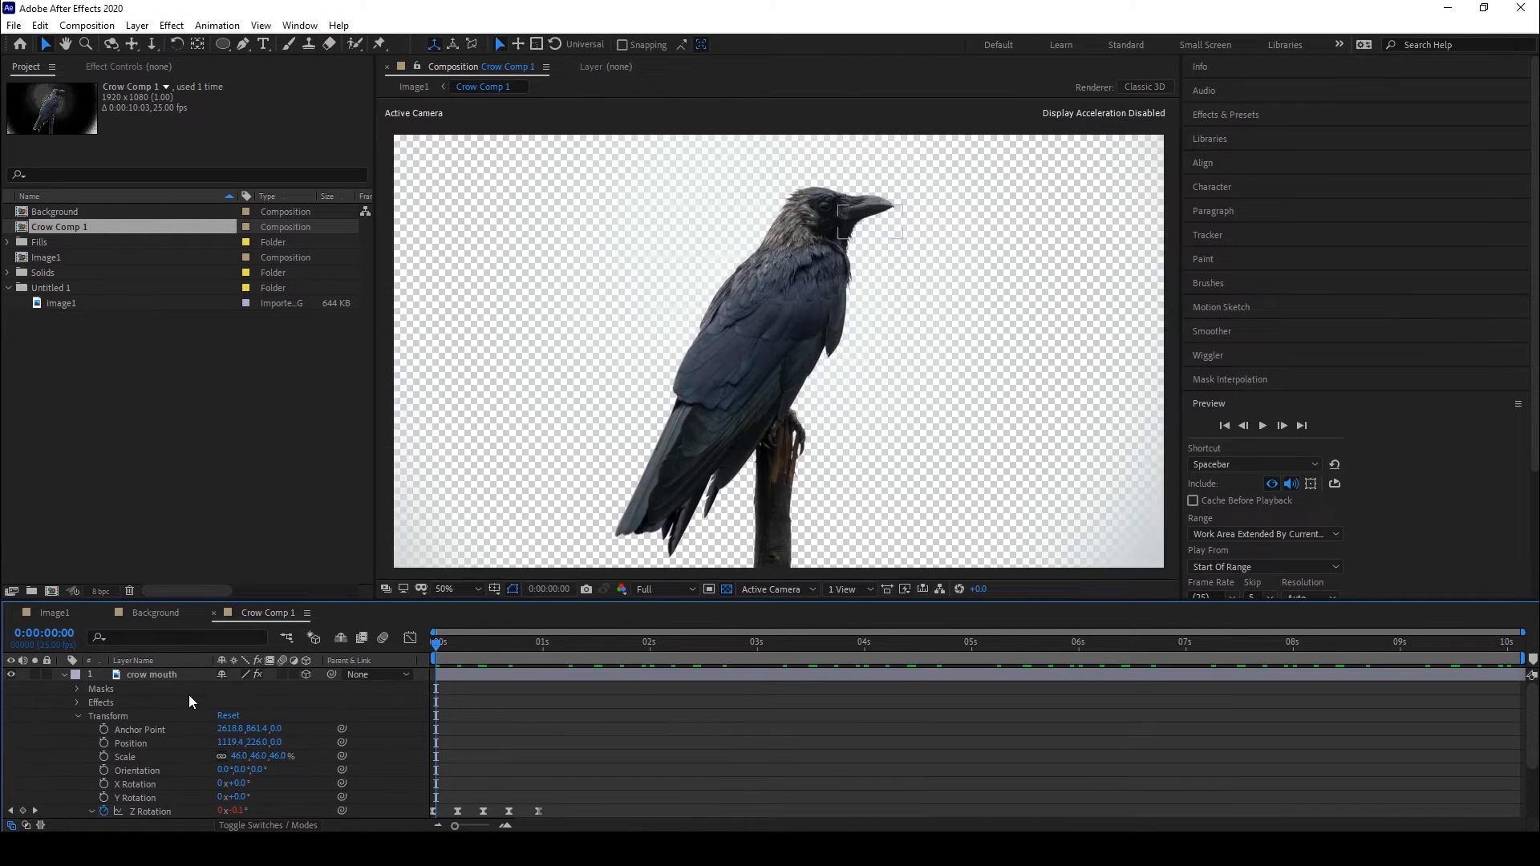
pyautogui.click(62, 676)
# Select the crow mouth and crow body layers in turn to review the split, and return to the Image1 composition.
pyautogui.click(142, 677)
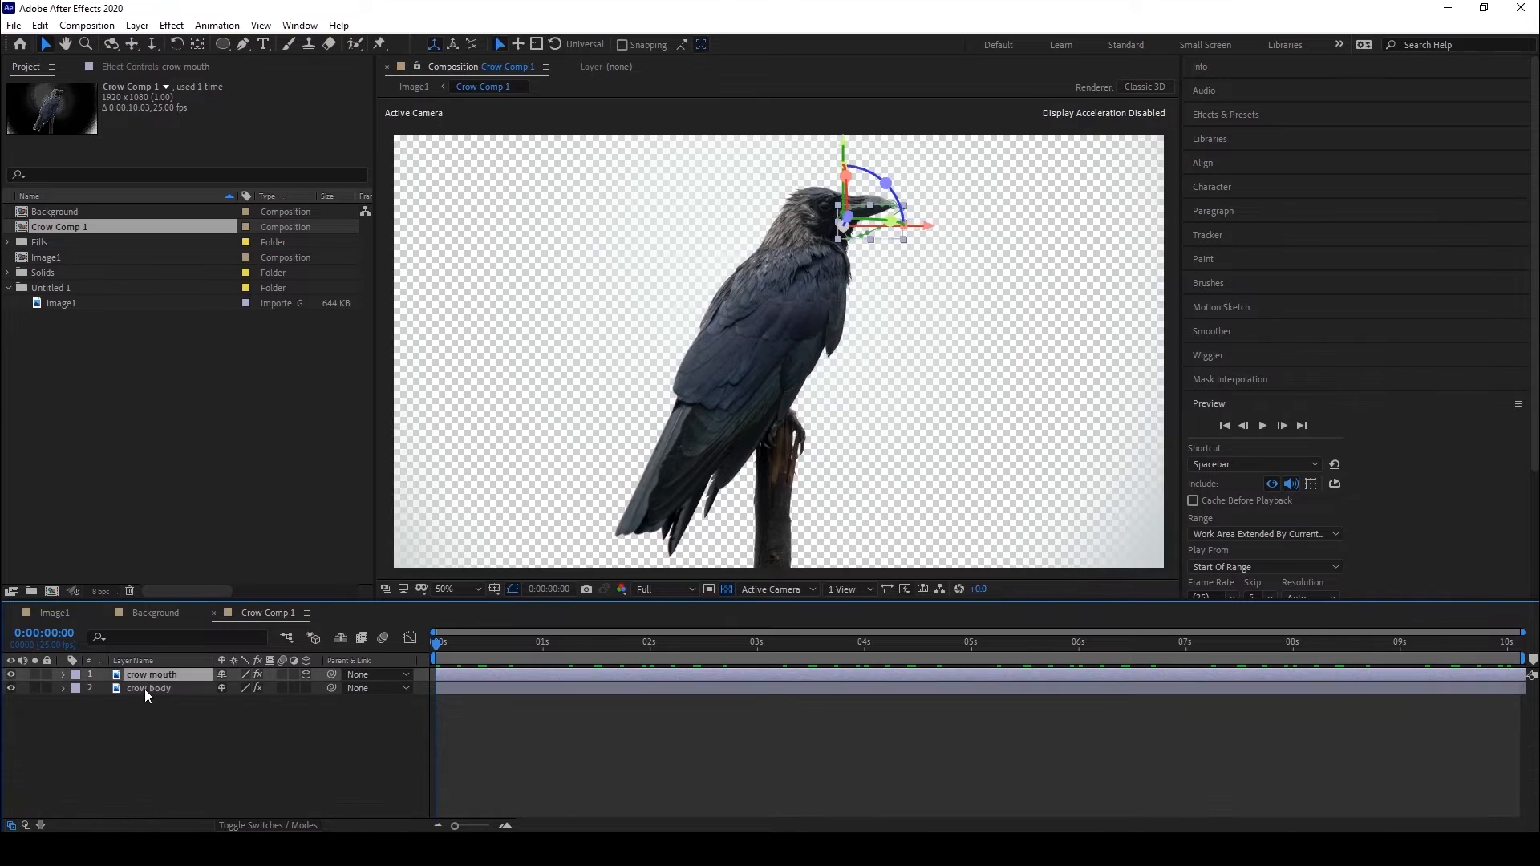
pyautogui.click(146, 689)
pyautogui.click(146, 675)
pyautogui.click(146, 692)
pyautogui.click(151, 680)
pyautogui.click(54, 613)
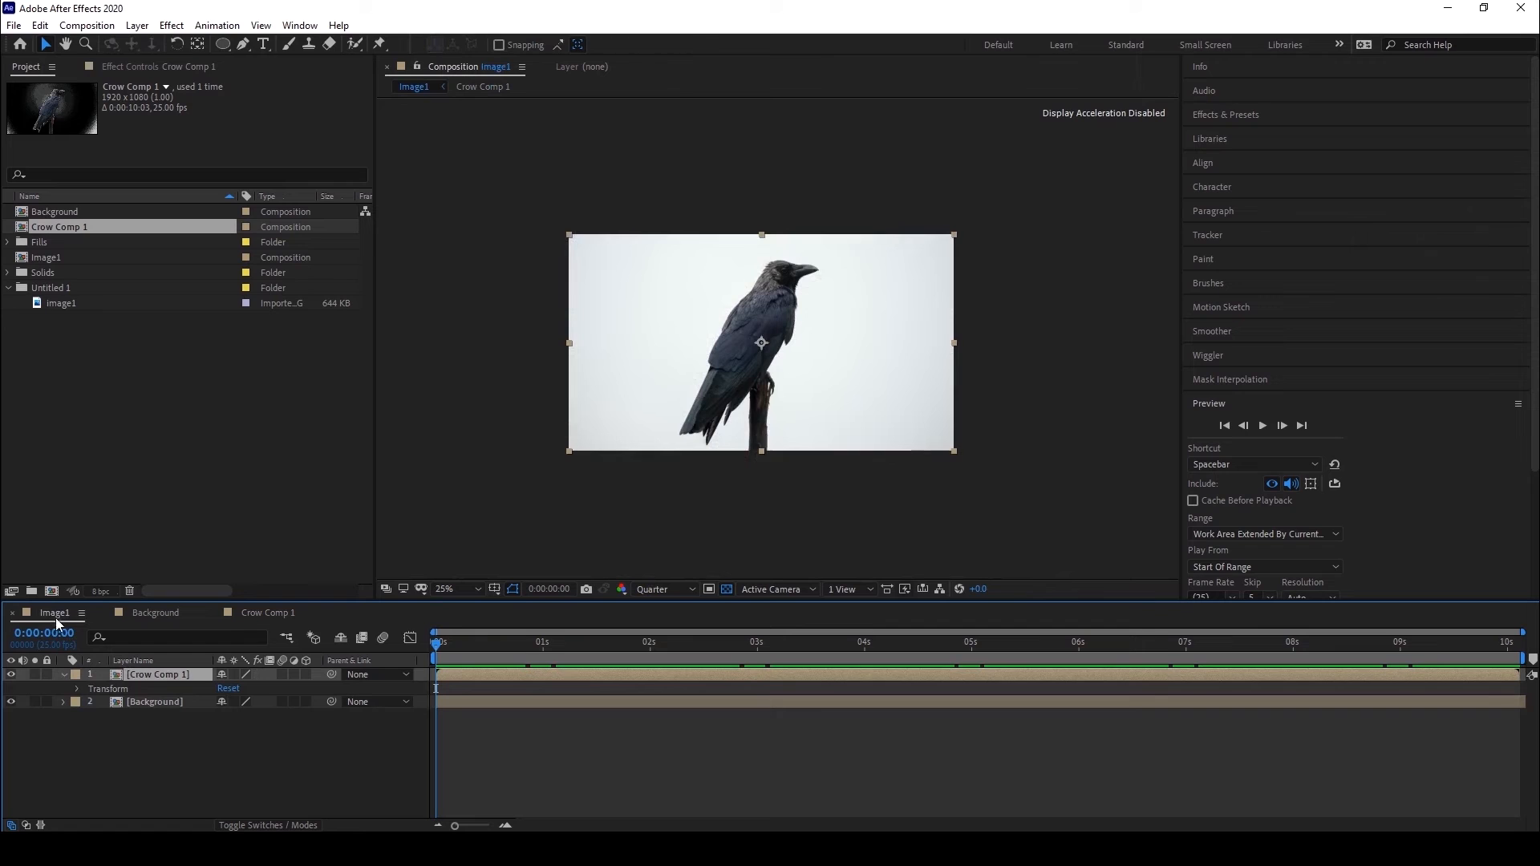
# Rename the Crow Comp 1 layer in the Image1 composition as Main Crow.
pyautogui.rightClick(154, 676)
pyautogui.click(195, 646)
pyautogui.write('Mian')
pyautogui.press('BackSpace')
pyautogui.press('BackSpace')
pyautogui.press('BackSpace')
pyautogui.press('BackSpace')
pyautogui.write('ain')
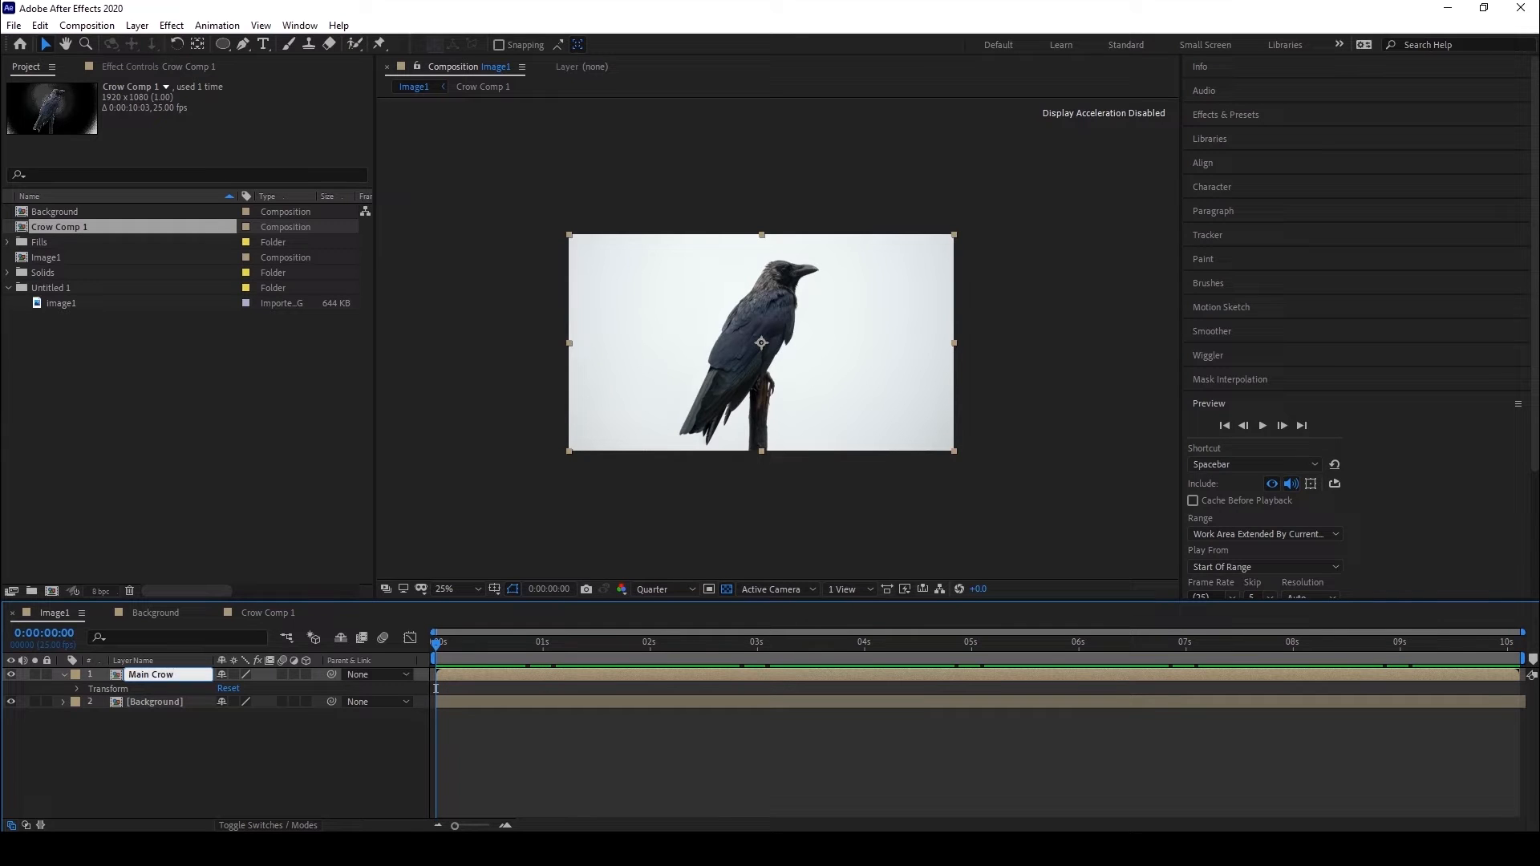
pyautogui.click(223, 731)
# Solo and unsolo the Main Crow and Background layers in turn to check each one's content.
pyautogui.click(36, 675)
pyautogui.click(37, 675)
pyautogui.click(37, 675)
pyautogui.click(36, 675)
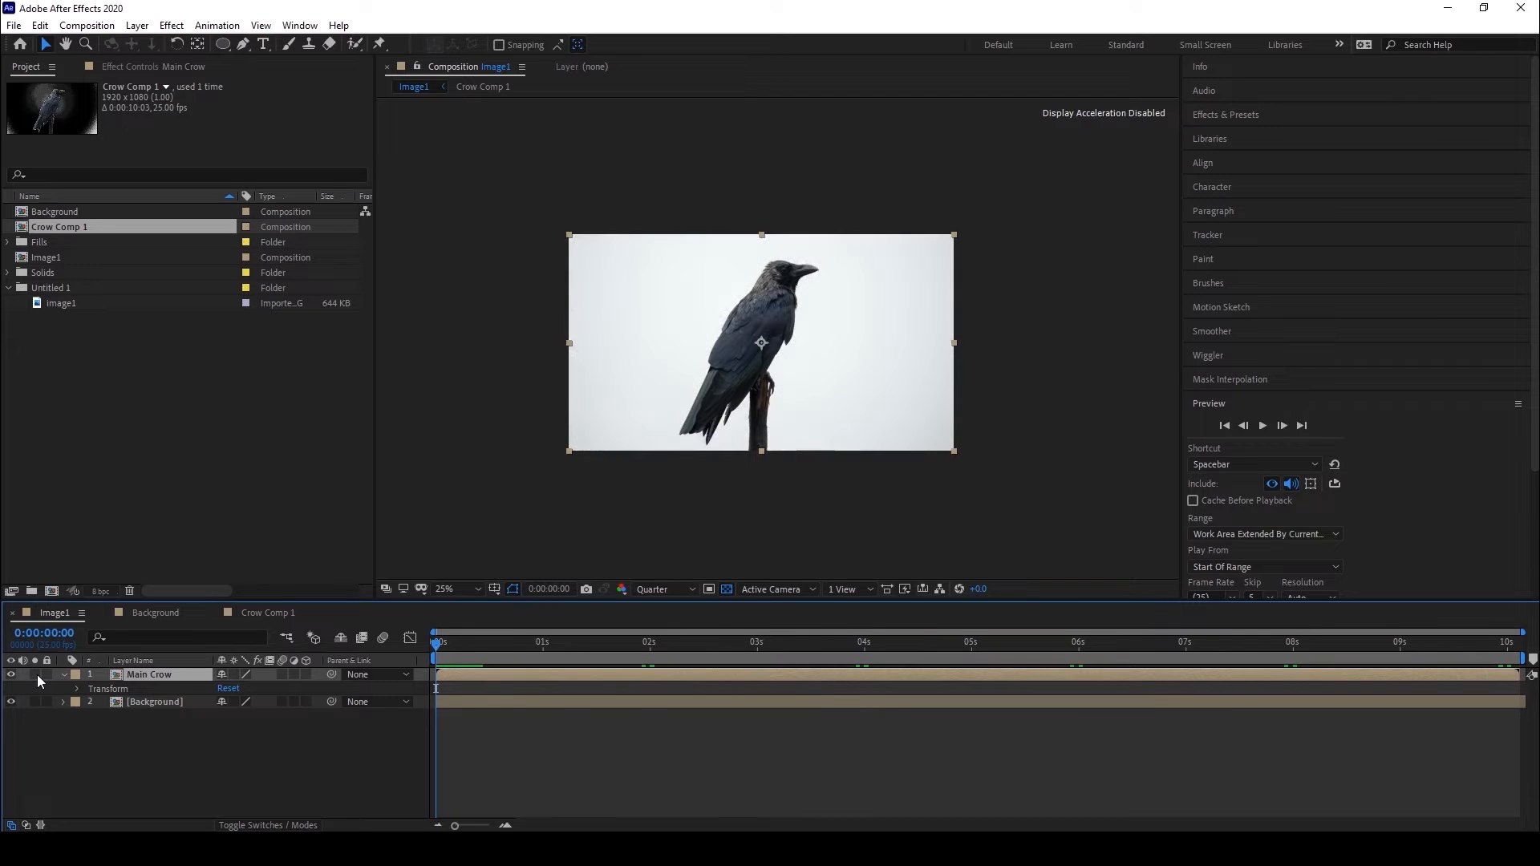
pyautogui.click(33, 703)
pyautogui.click(33, 703)
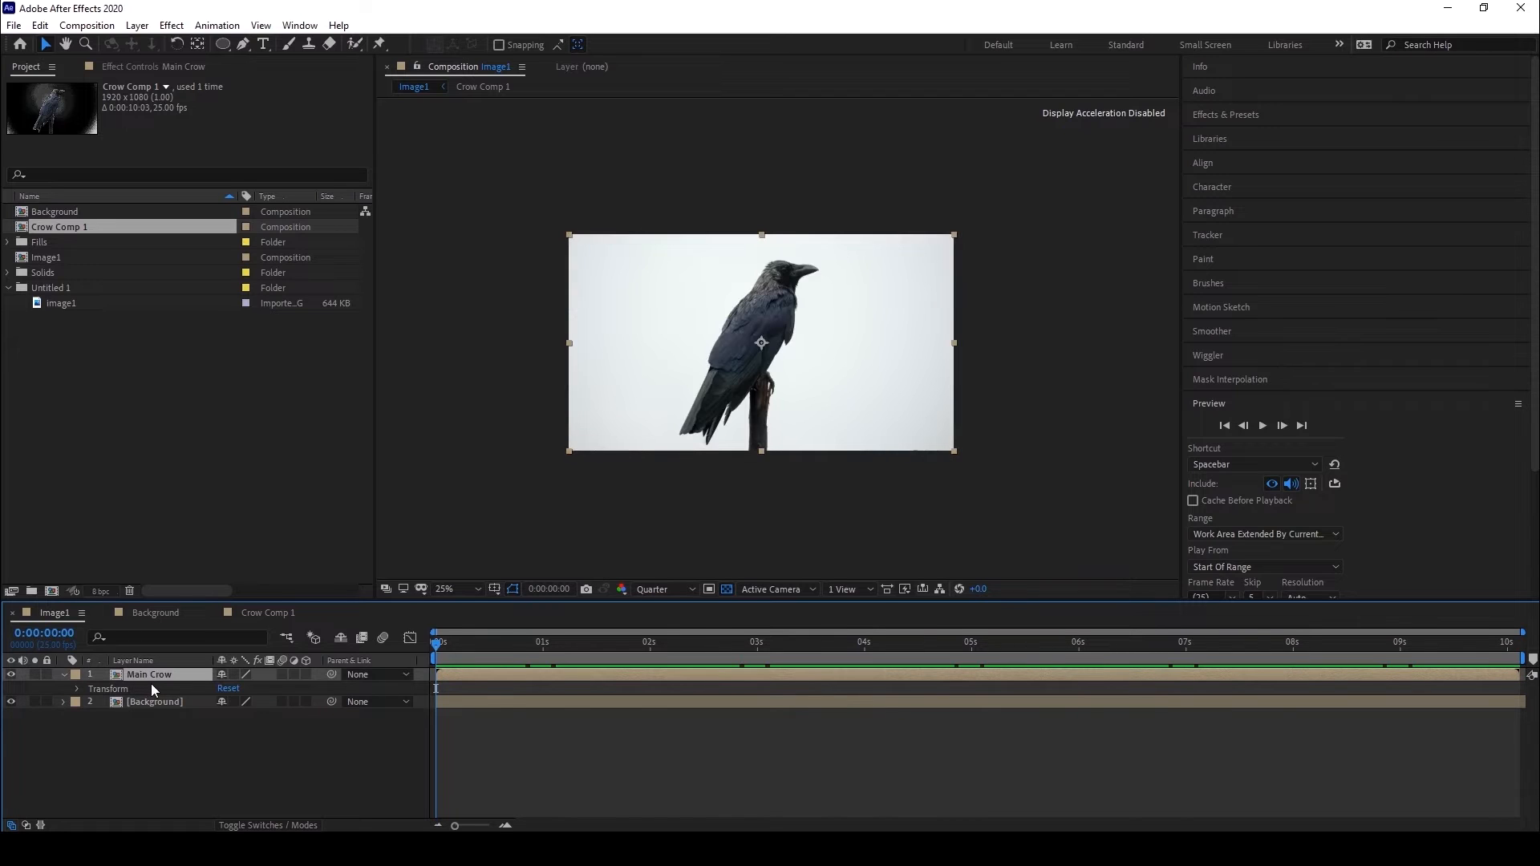
# Place puppet pins on the Main Crow layer at the tail, the middle of the body and the neck.
pyautogui.press('.')
pyautogui.press(',')
pyautogui.press('.')
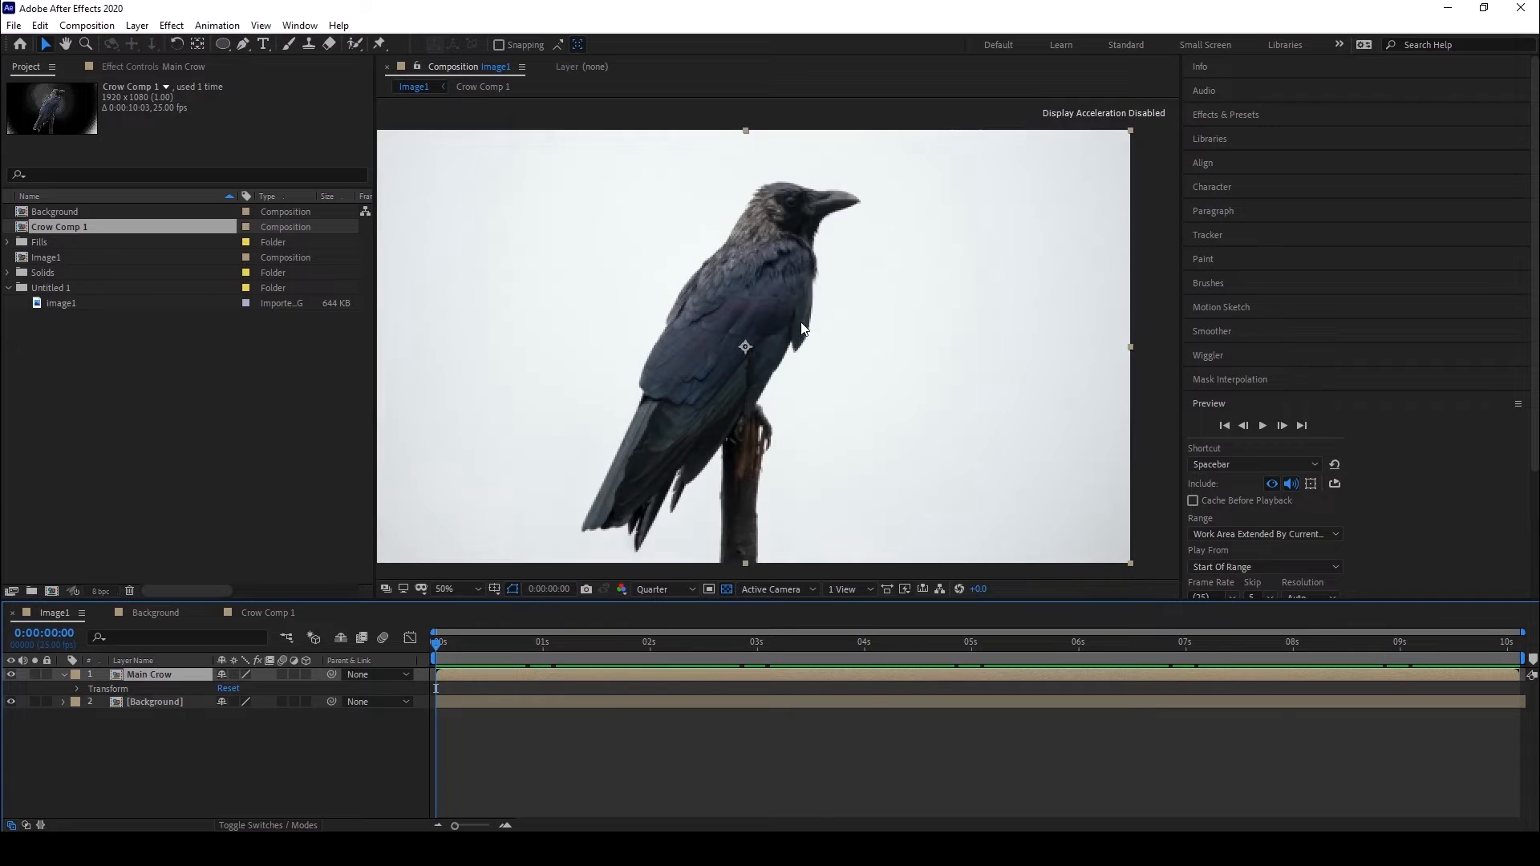
pyautogui.click(379, 43)
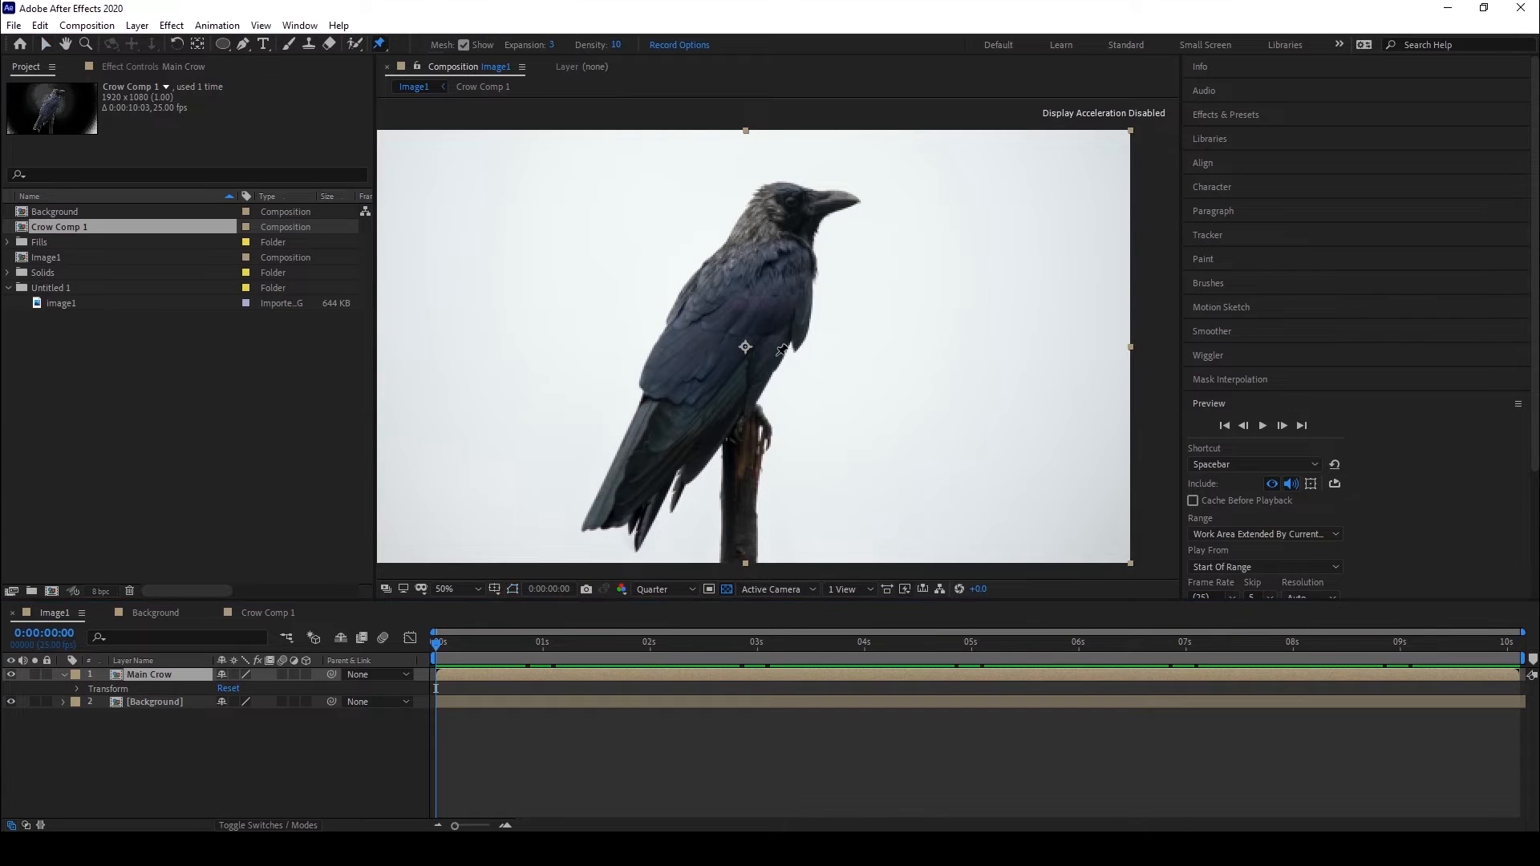
pyautogui.press(',')
pyautogui.press('.')
pyautogui.press(',')
pyautogui.press('.')
pyautogui.press(',')
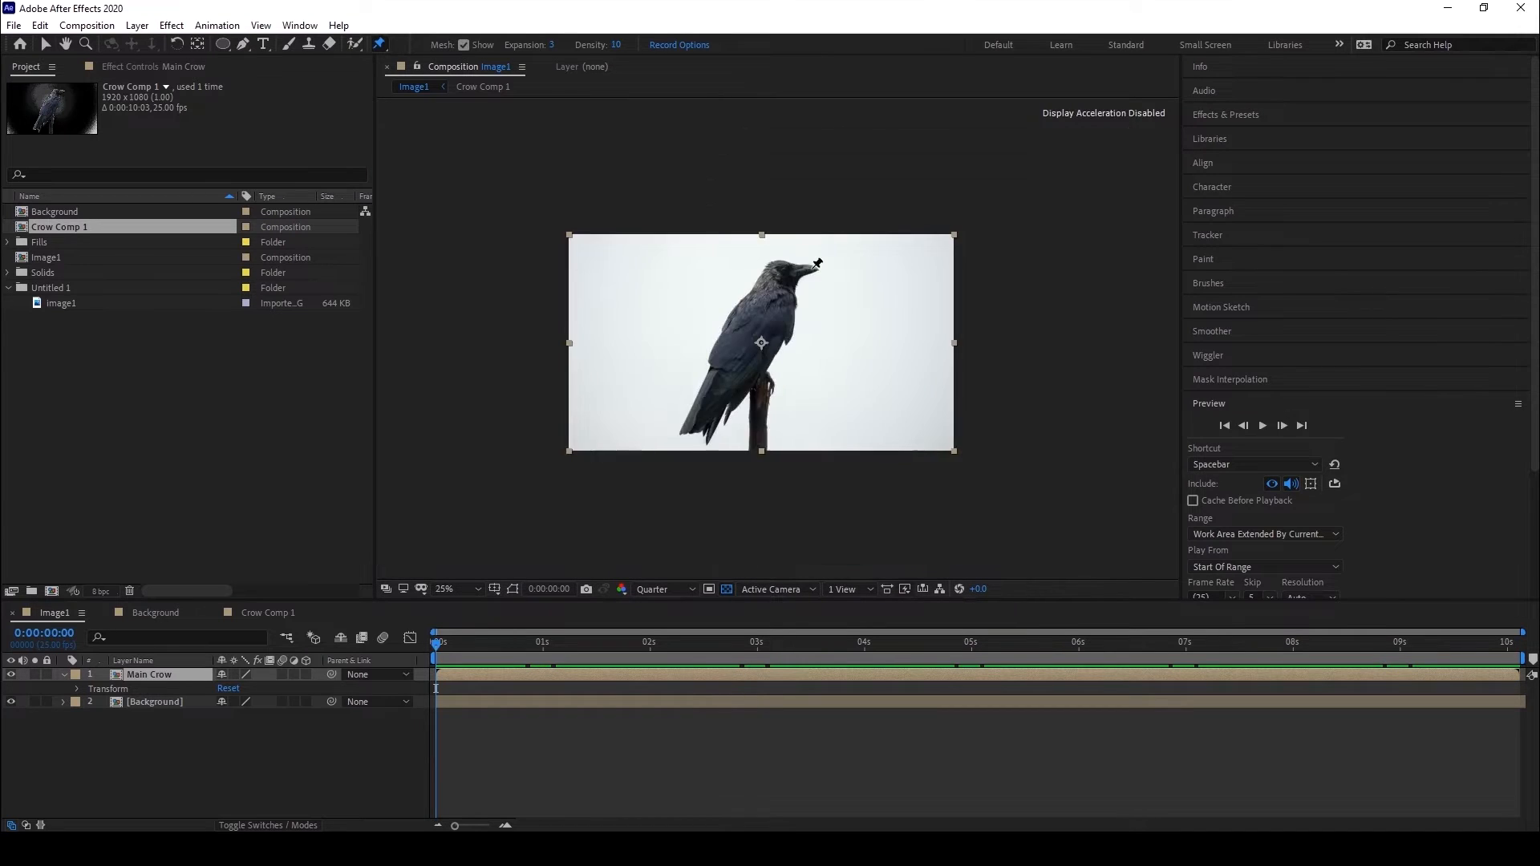
pyautogui.press('.')
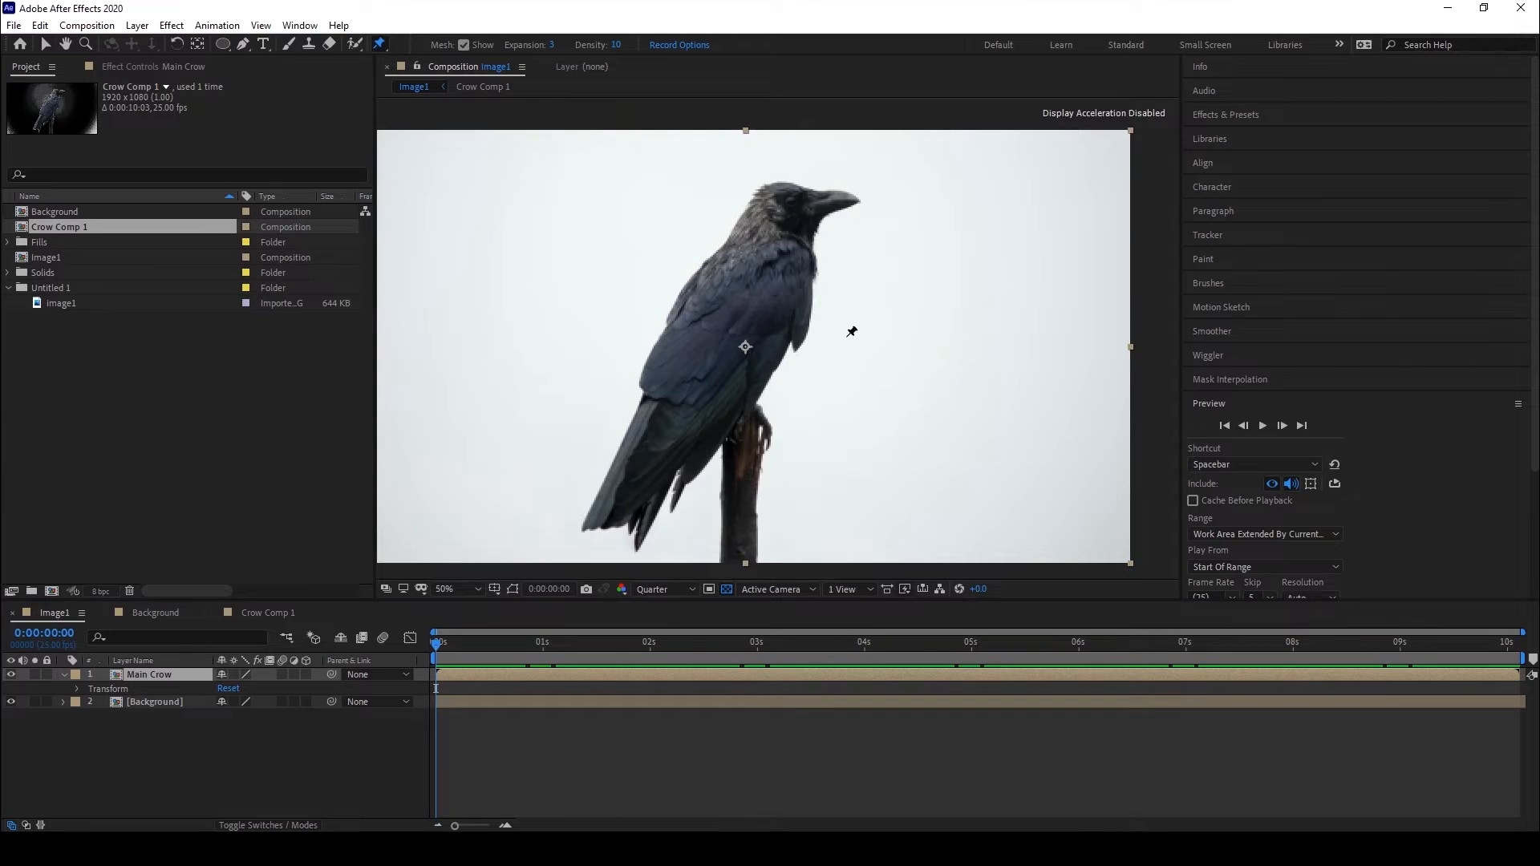
pyautogui.press(',')
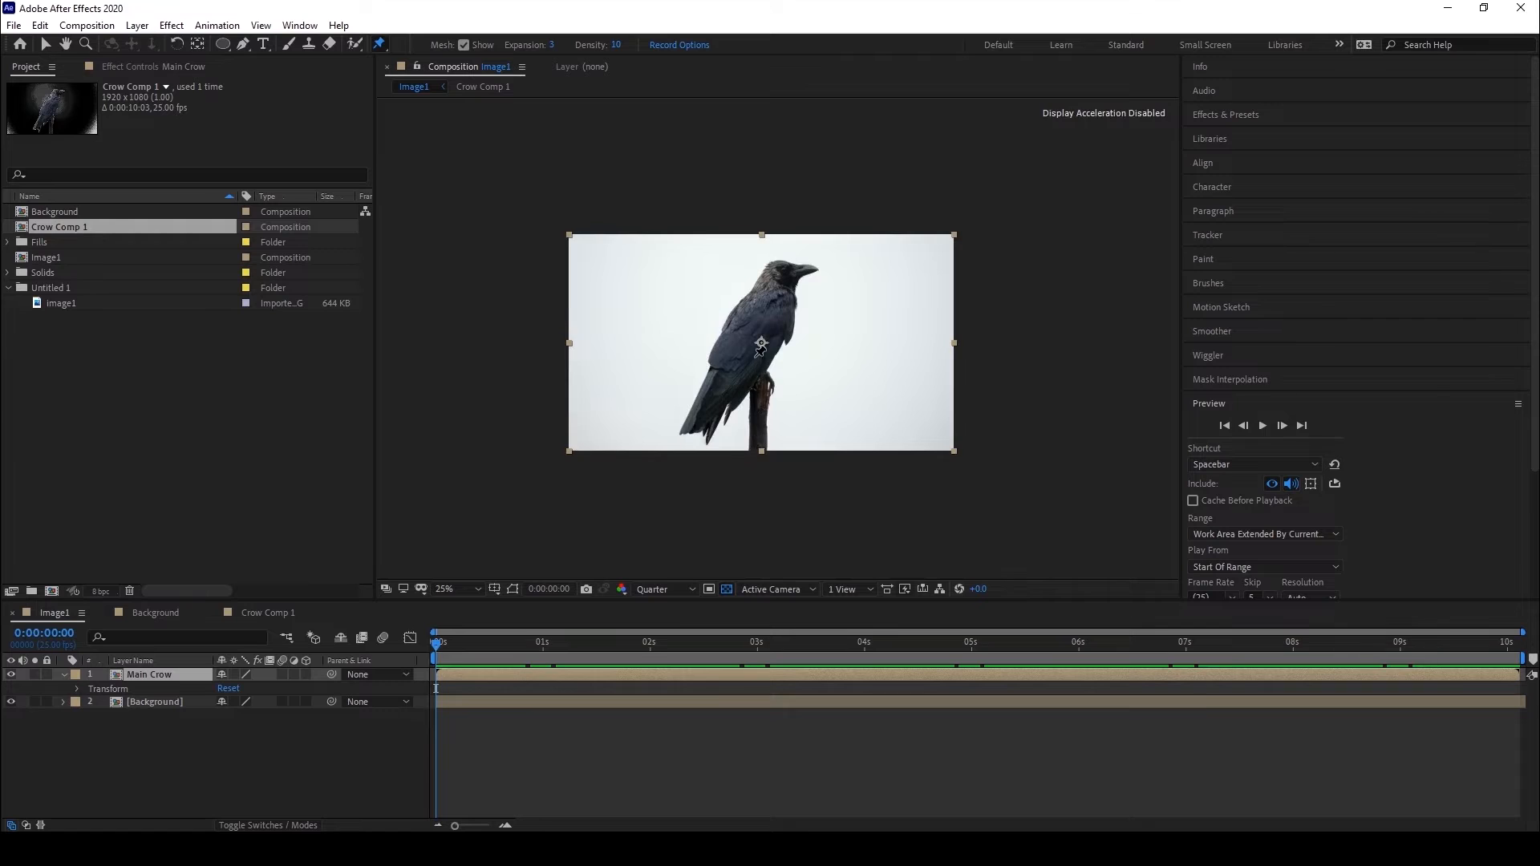
pyautogui.press('.')
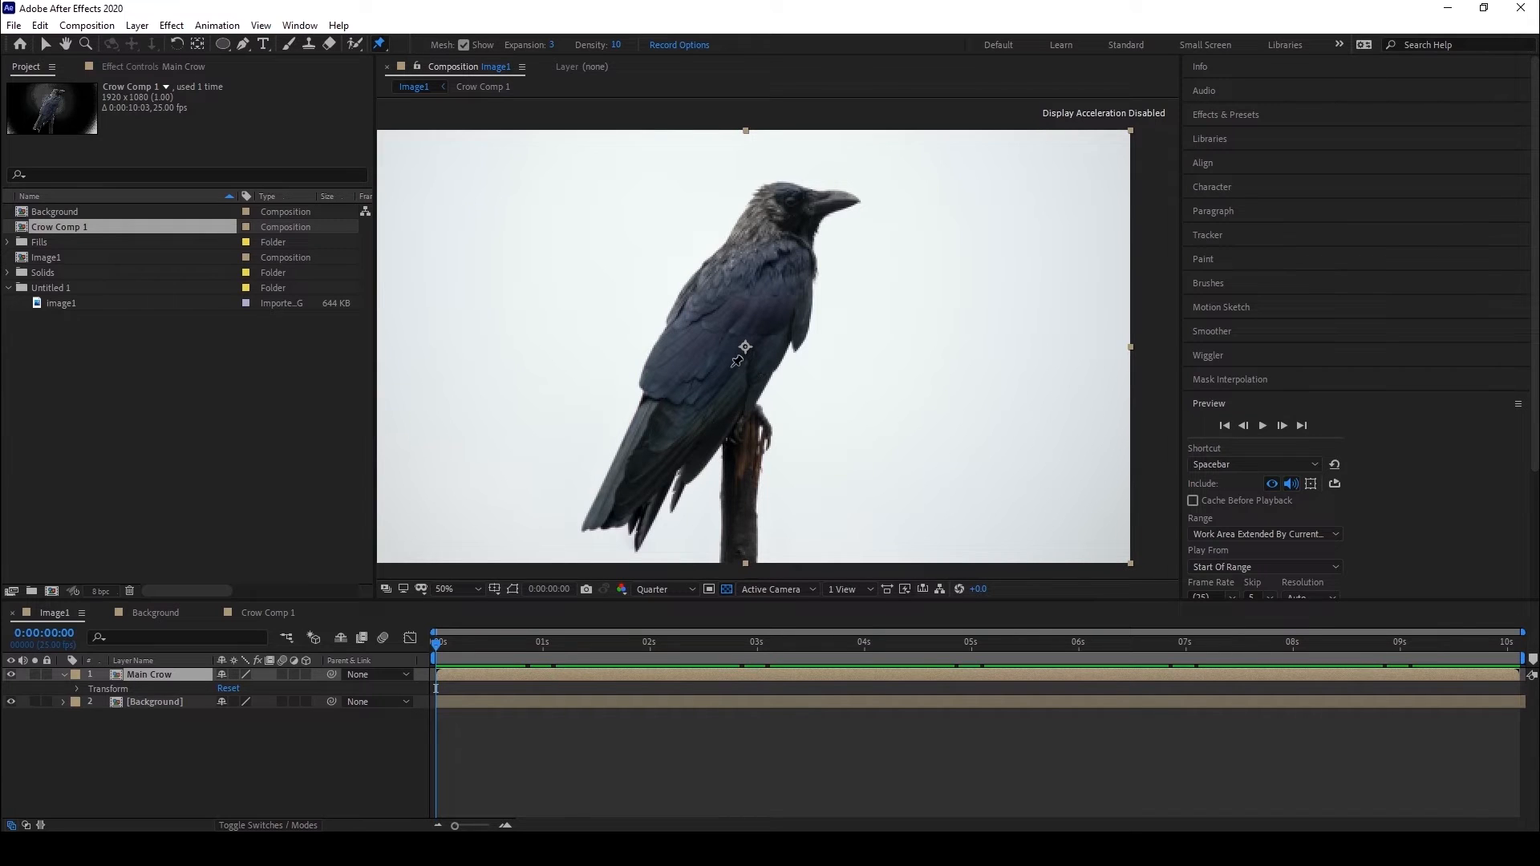
pyautogui.scroll(-4, 743, 350)
pyautogui.scroll(4, 744, 350)
pyautogui.click(638, 494)
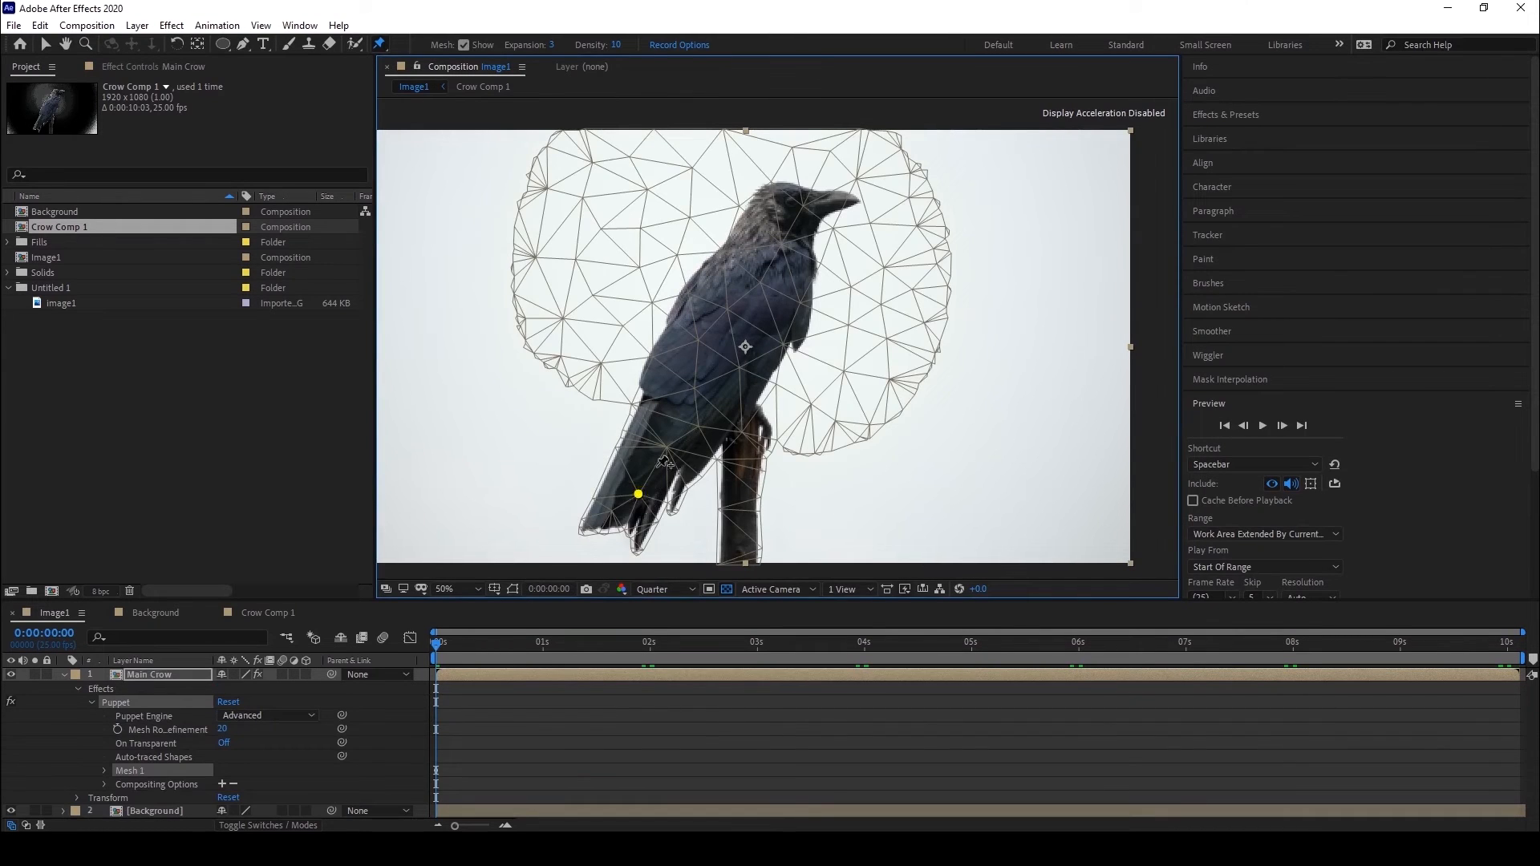
pyautogui.click(718, 351)
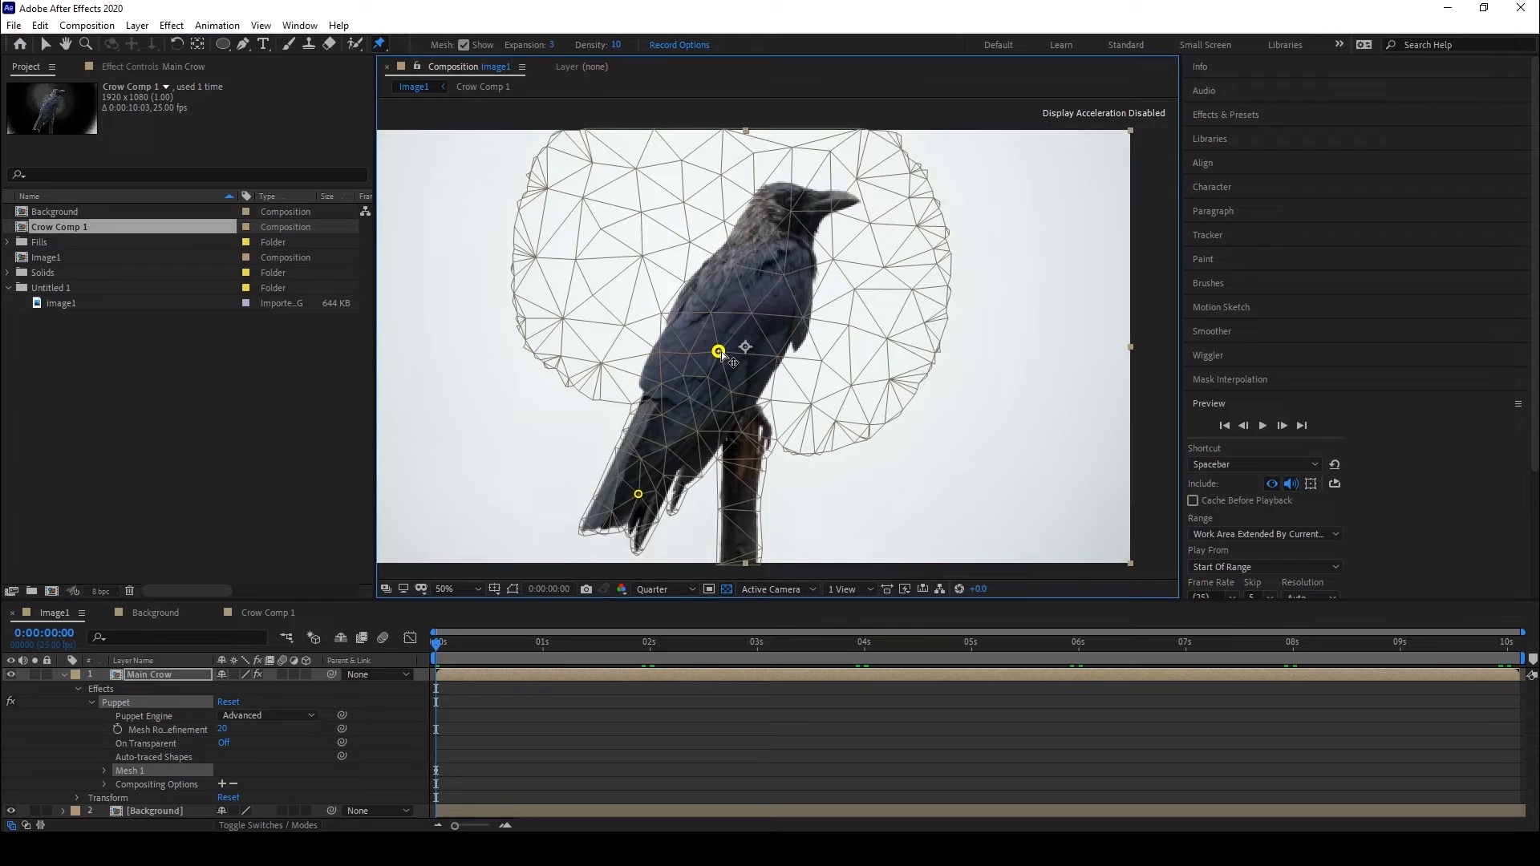
pyautogui.click(767, 250)
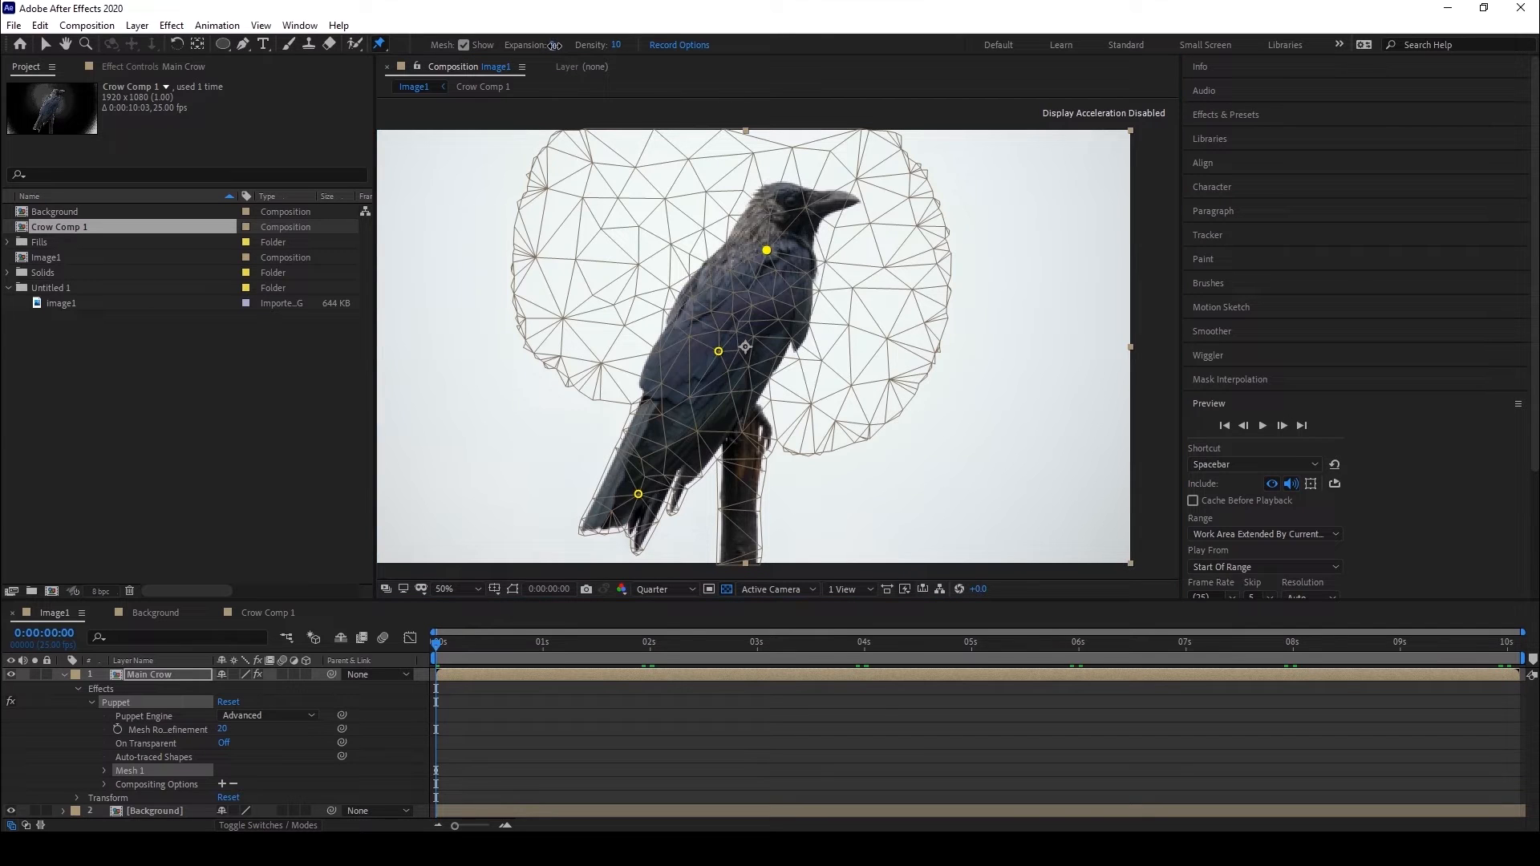
# Set the puppet mesh's Expansion to 15 and its Density to 10.
pyautogui.moveTo(563, 45); pyautogui.dragTo(540, 47)
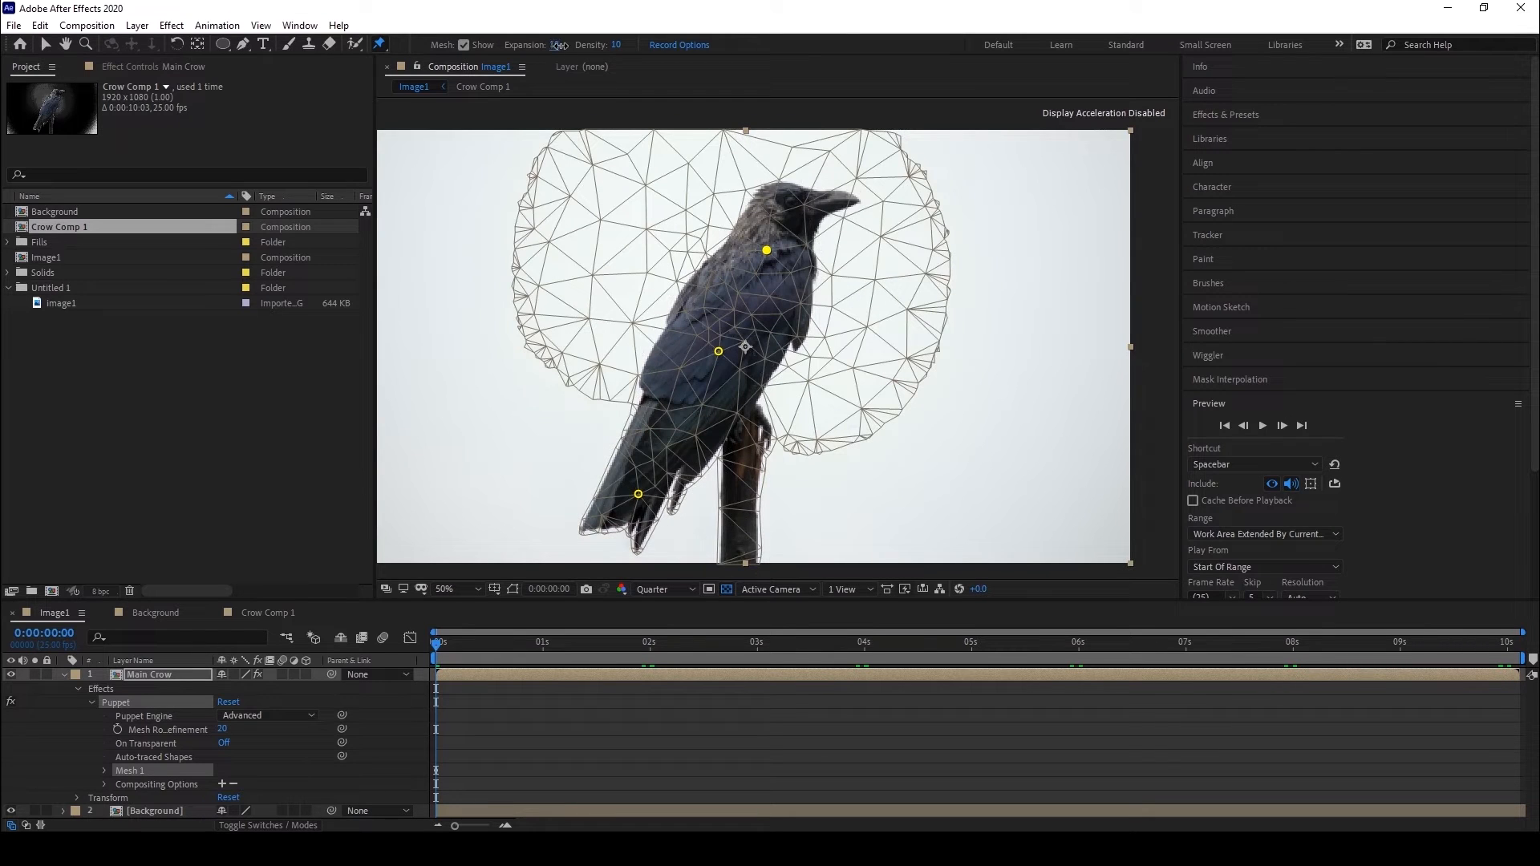
pyautogui.scroll(-1, 771, 295)
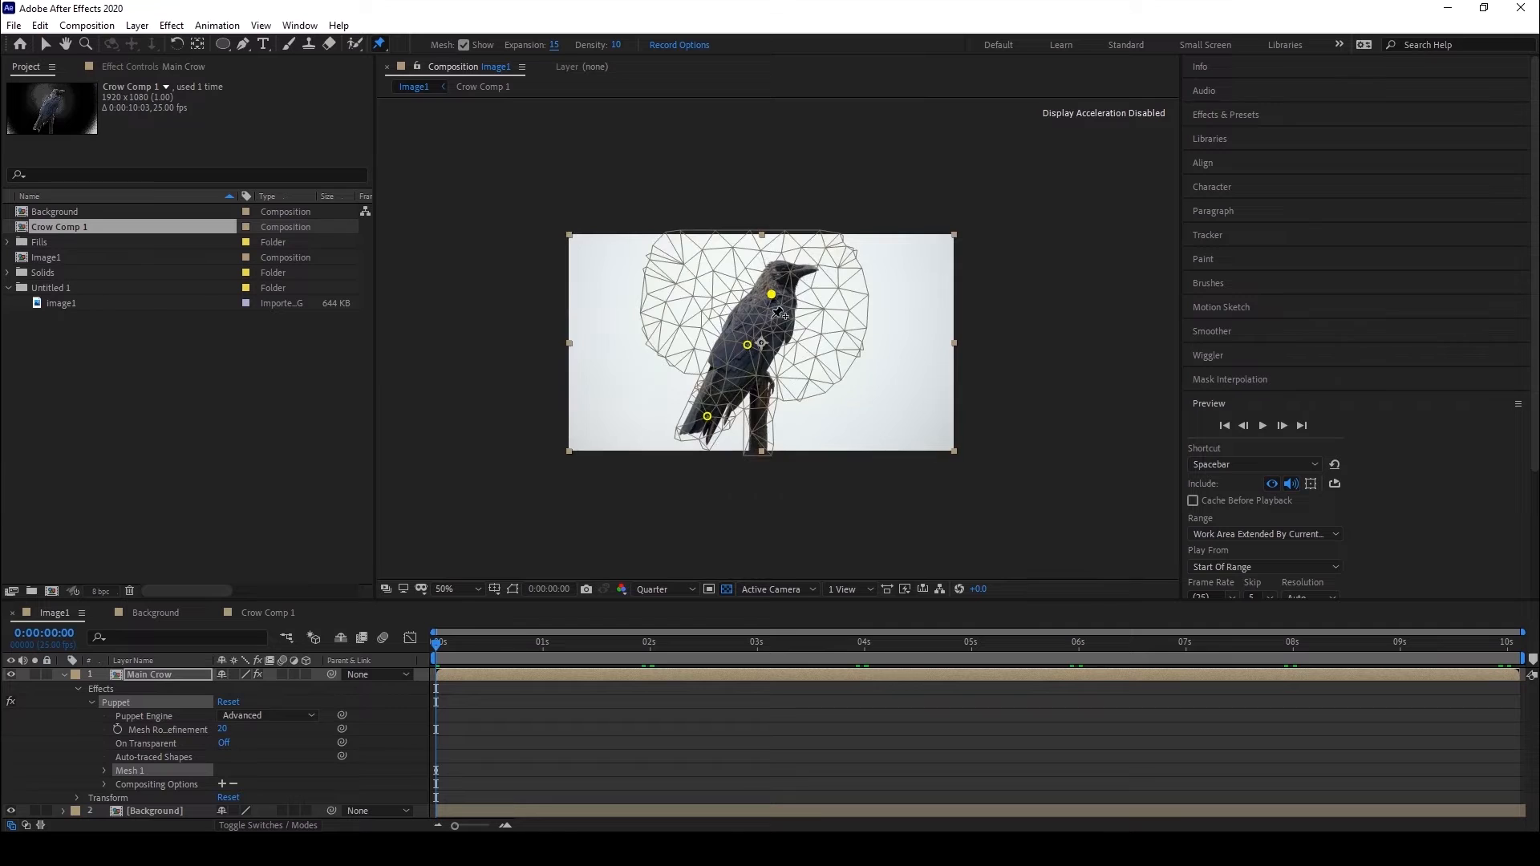
pyautogui.scroll(-1, 754, 241)
pyautogui.moveTo(615, 45); pyautogui.dragTo(594, 39)
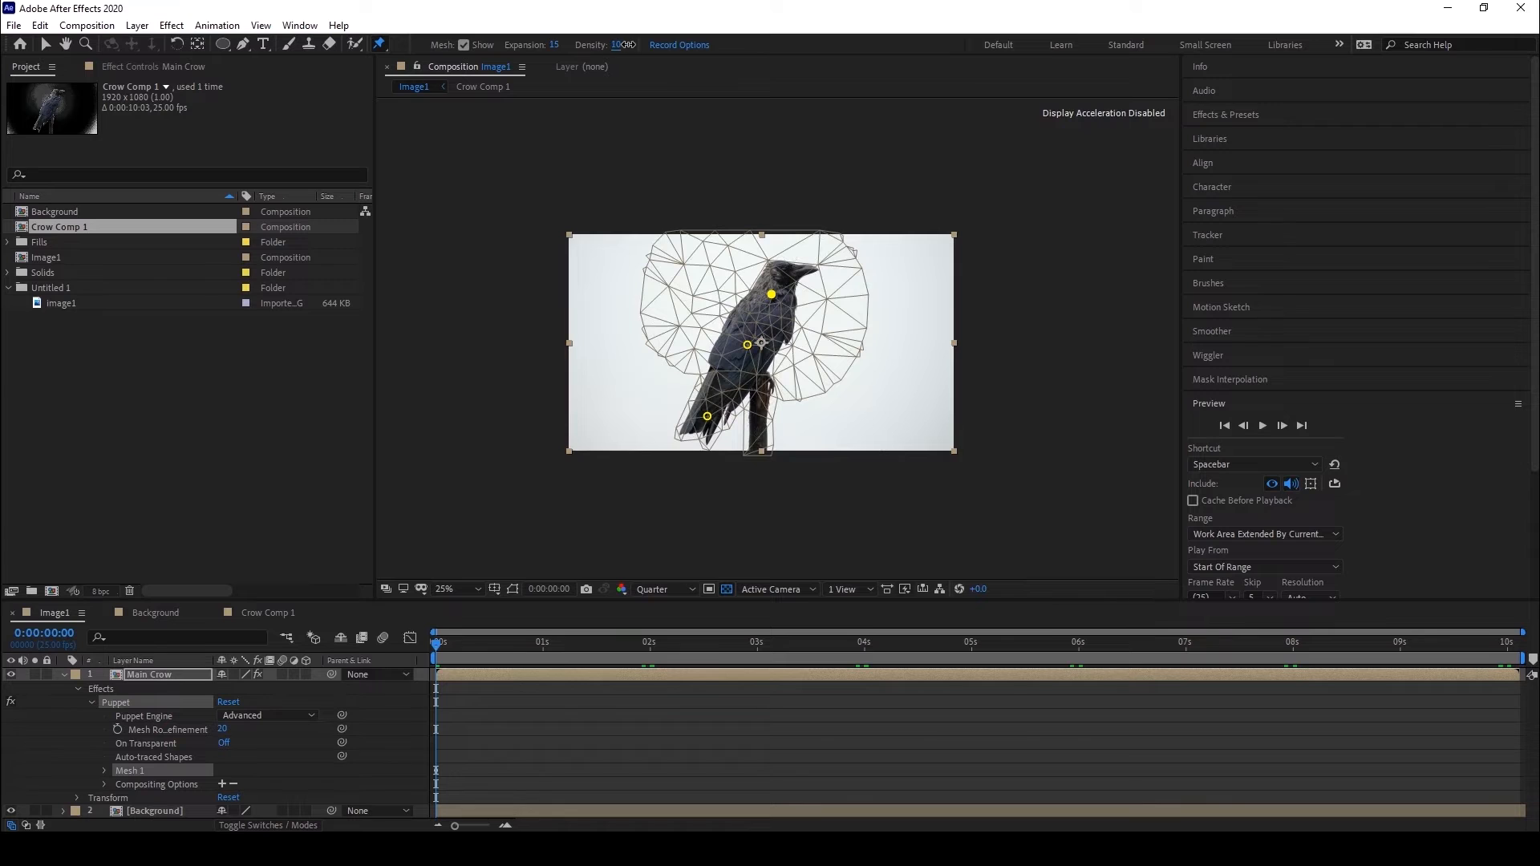
pyautogui.scroll(1, 807, 258)
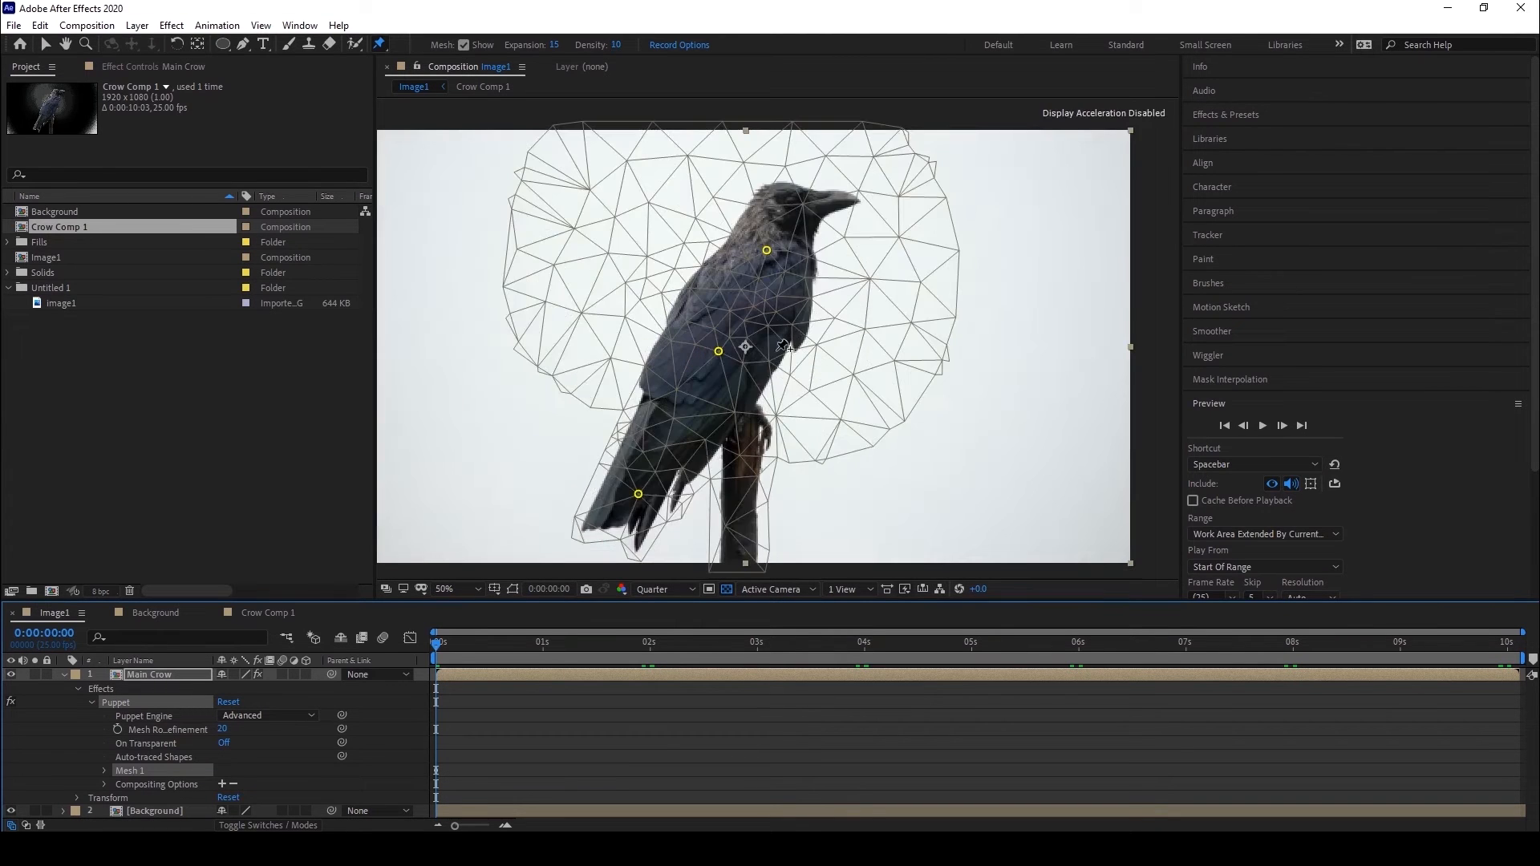
# Hide the puppet mesh overlay and enlarge the timeline area.
pyautogui.click(463, 45)
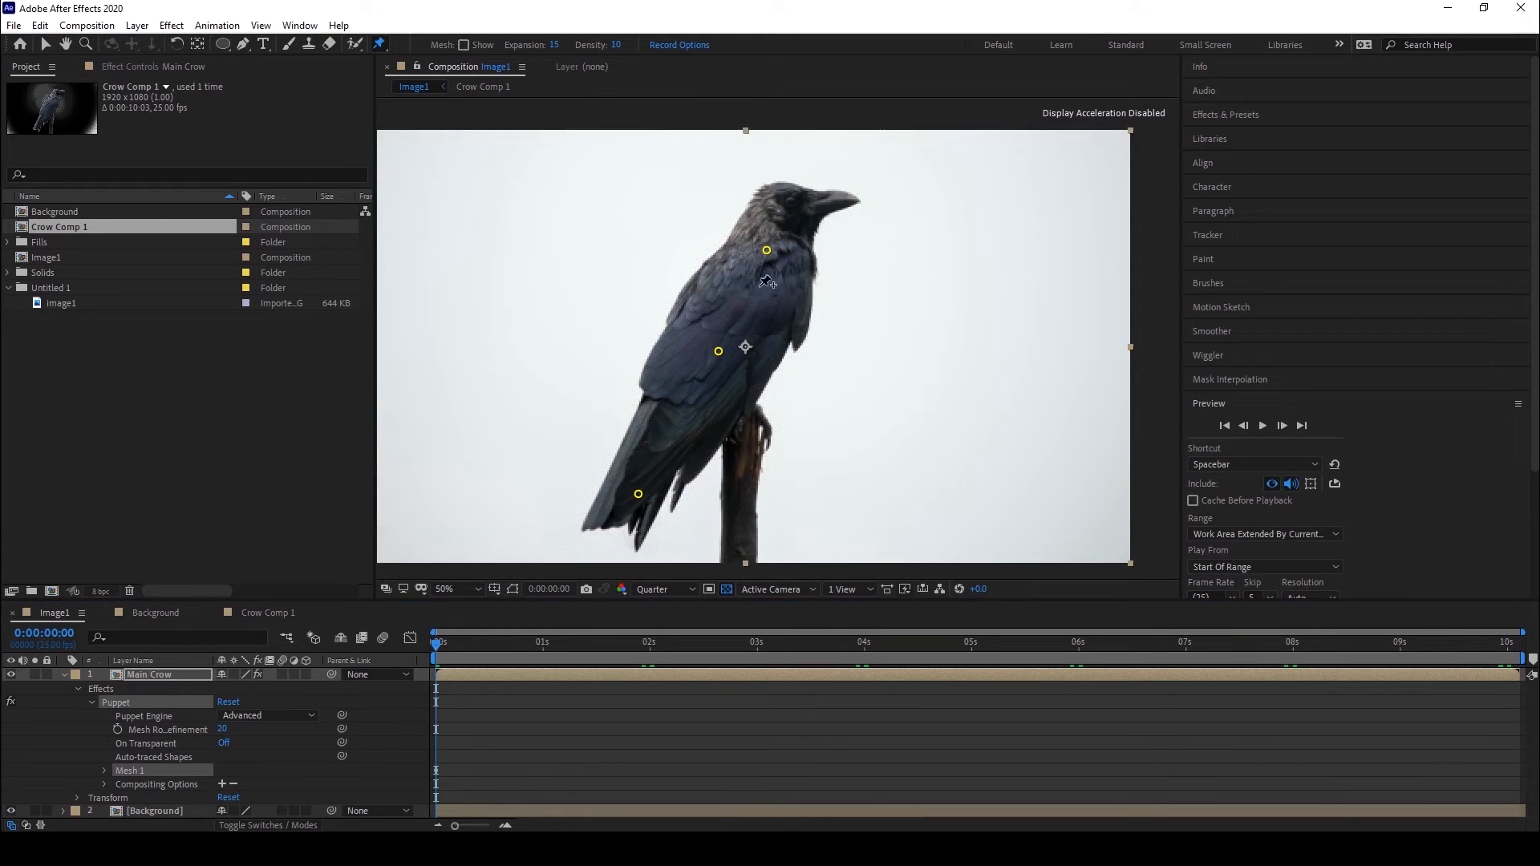
pyautogui.scroll(-1, 750, 346)
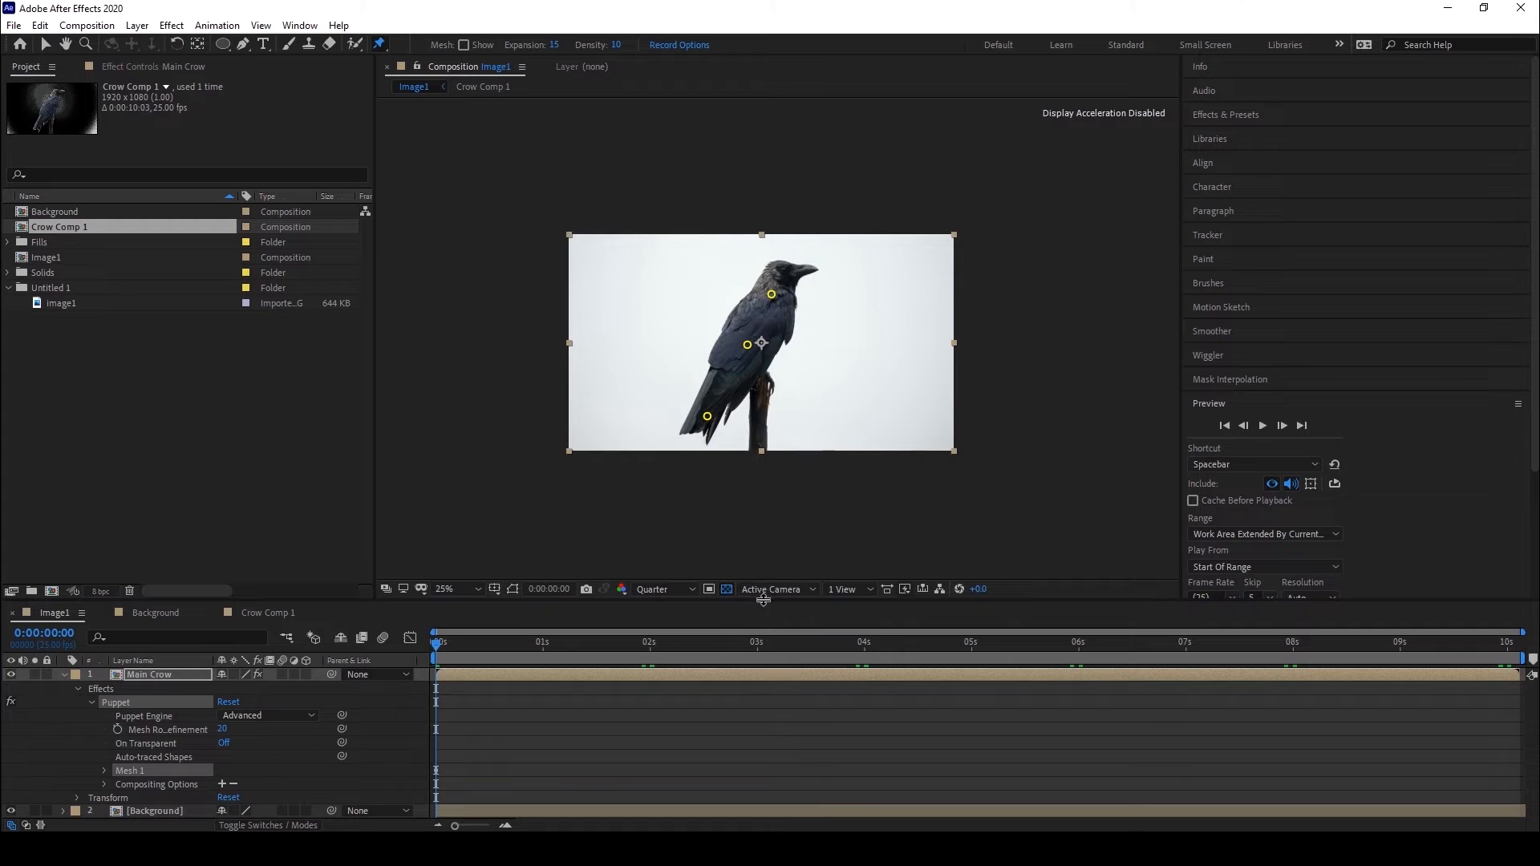
pyautogui.moveTo(762, 613); pyautogui.dragTo(755, 451)
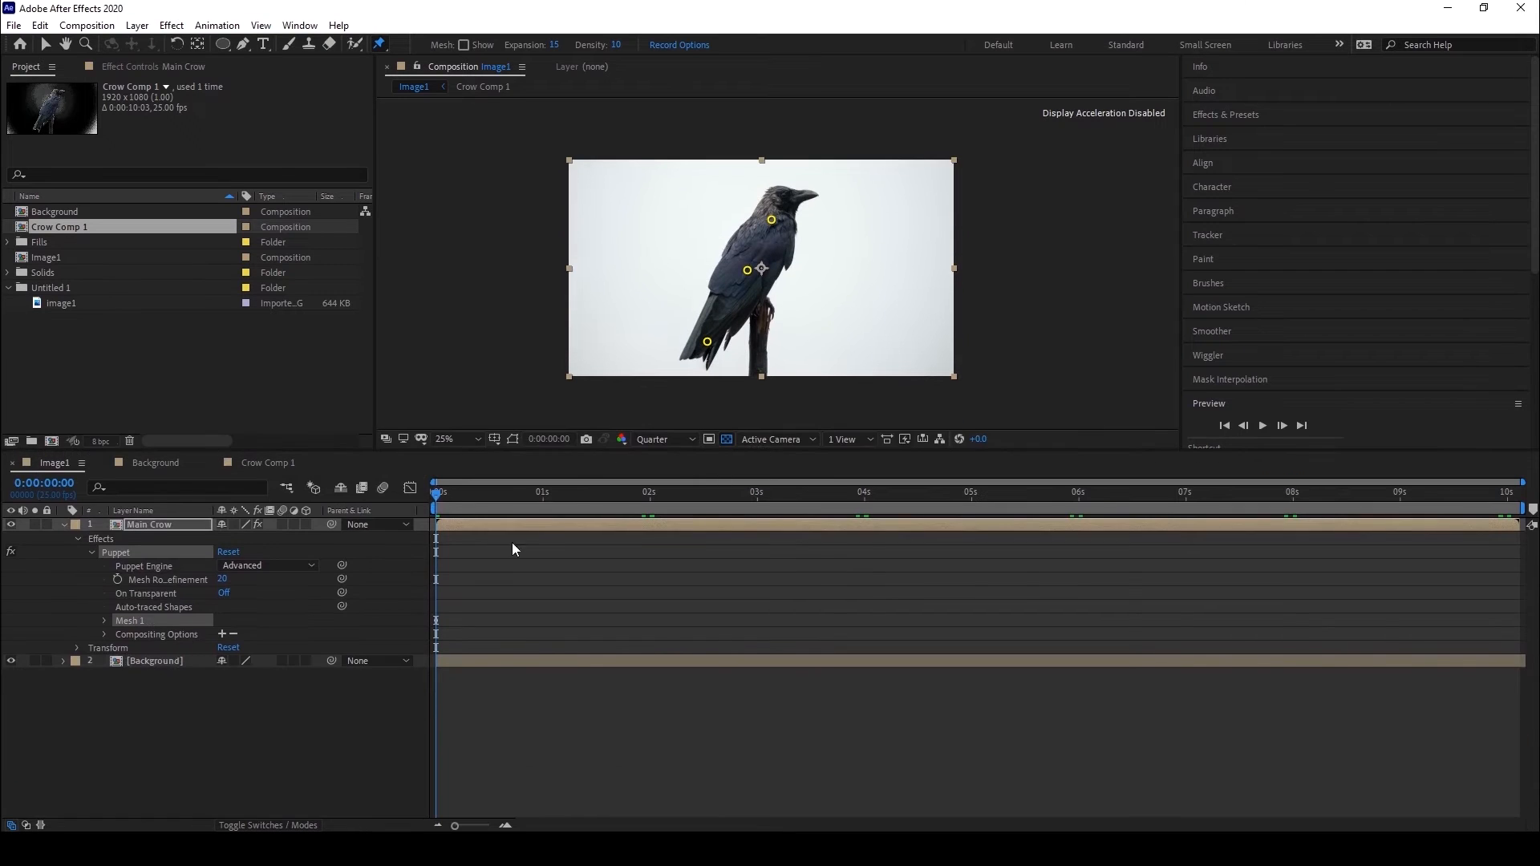
# Try shifting the neck pin slightly forward at 0:00:00:10, undo the move and return to the start of the composition.
pyautogui.moveTo(438, 497); pyautogui.dragTo(480, 495)
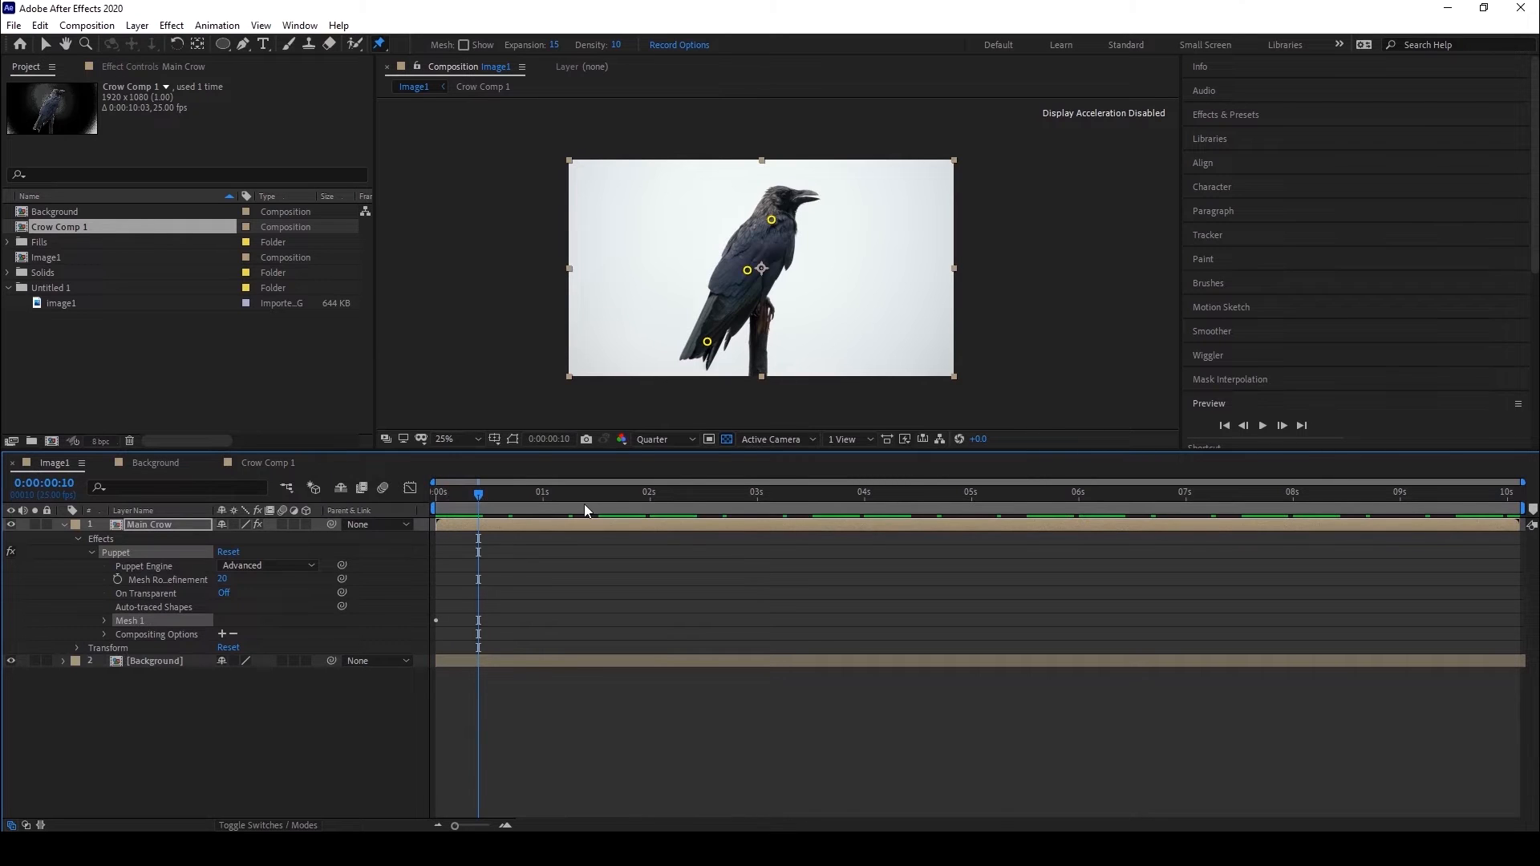
pyautogui.press('.')
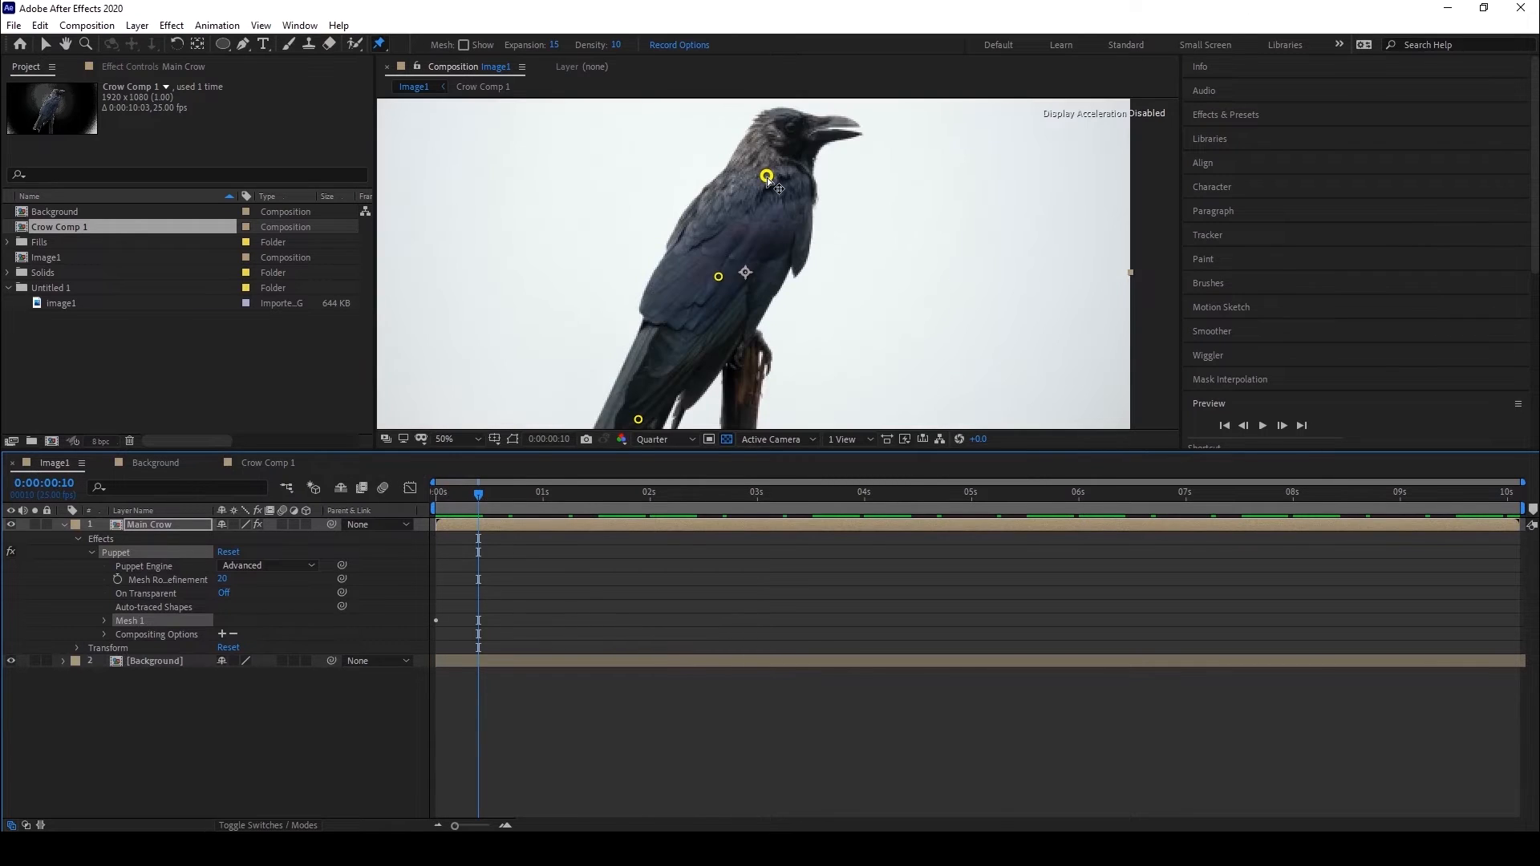
pyautogui.moveTo(768, 178); pyautogui.dragTo(773, 181)
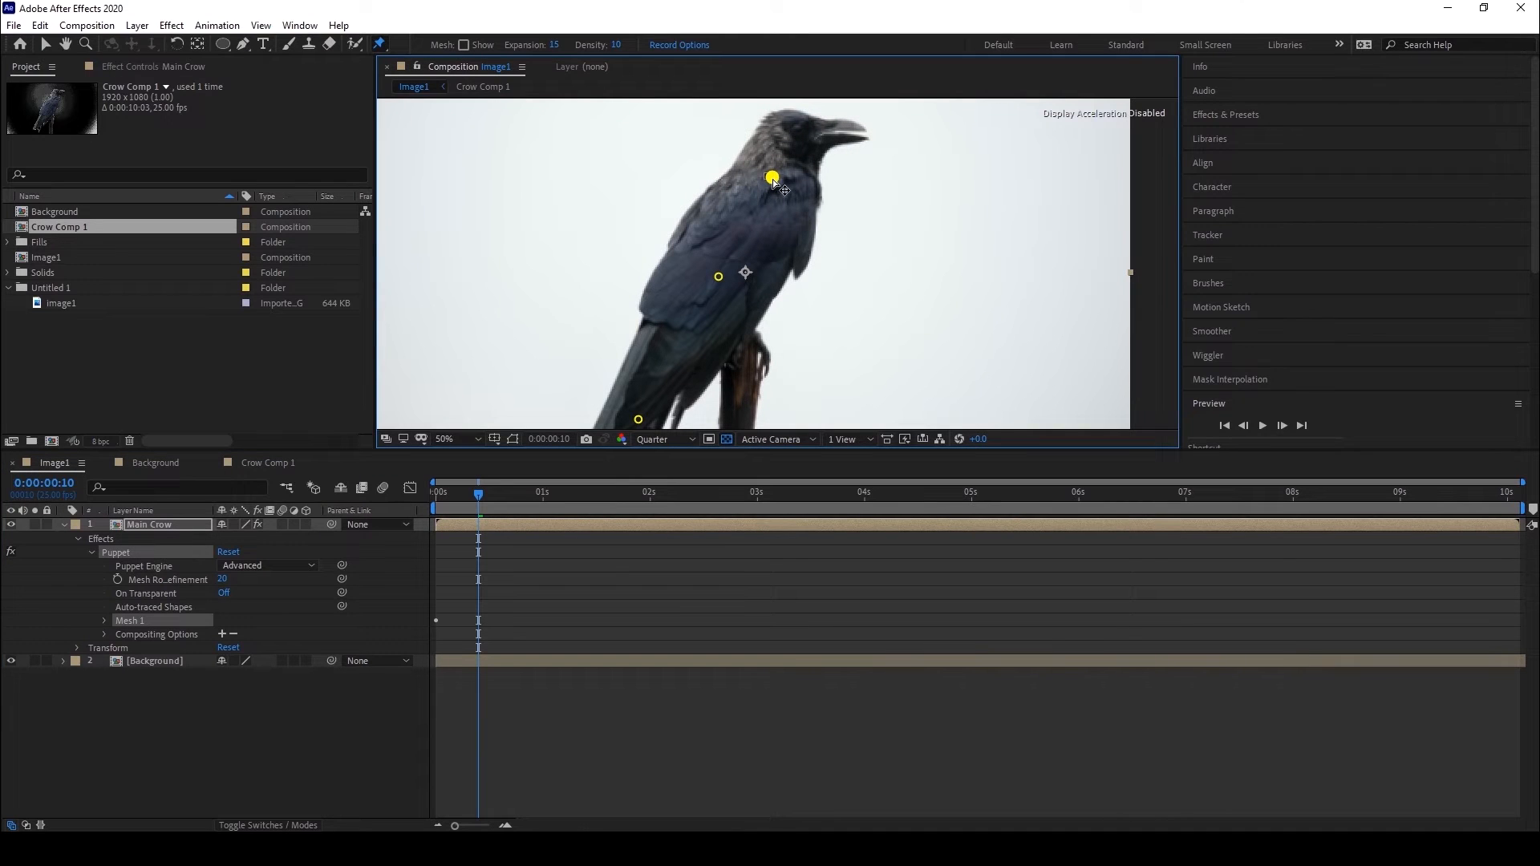
pyautogui.hotkey('ctrl', 'z')
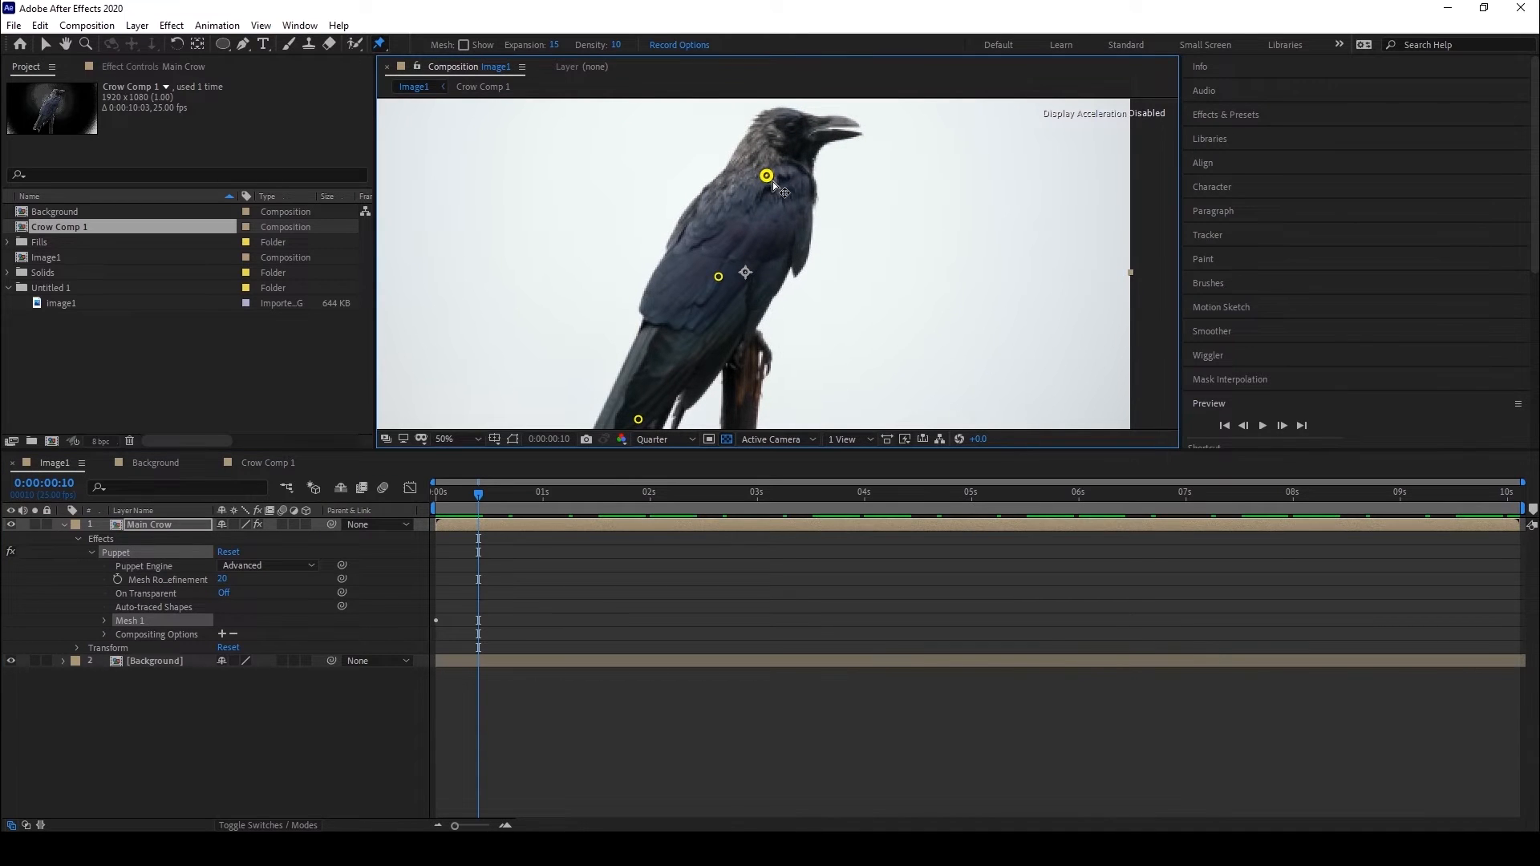
pyautogui.scroll(-1, 803, 183)
pyautogui.moveTo(472, 503); pyautogui.dragTo(445, 499)
pyautogui.press('.')
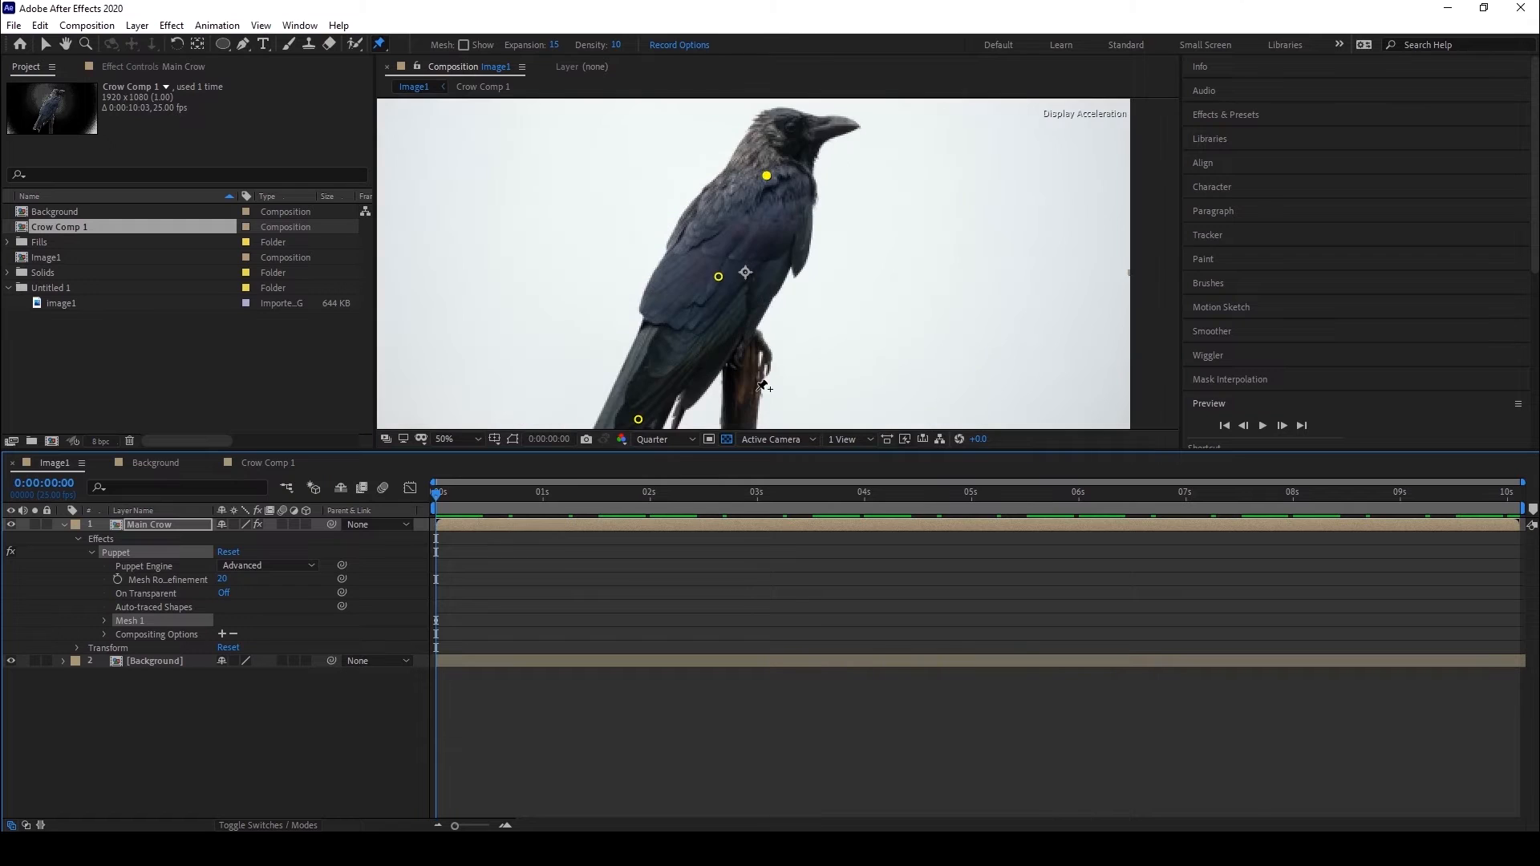
# Show the mesh, add puppet pins at the crow's feet, the middle of the post and the post's base, and hide the mesh again.
pyautogui.scroll(-1, 778, 335)
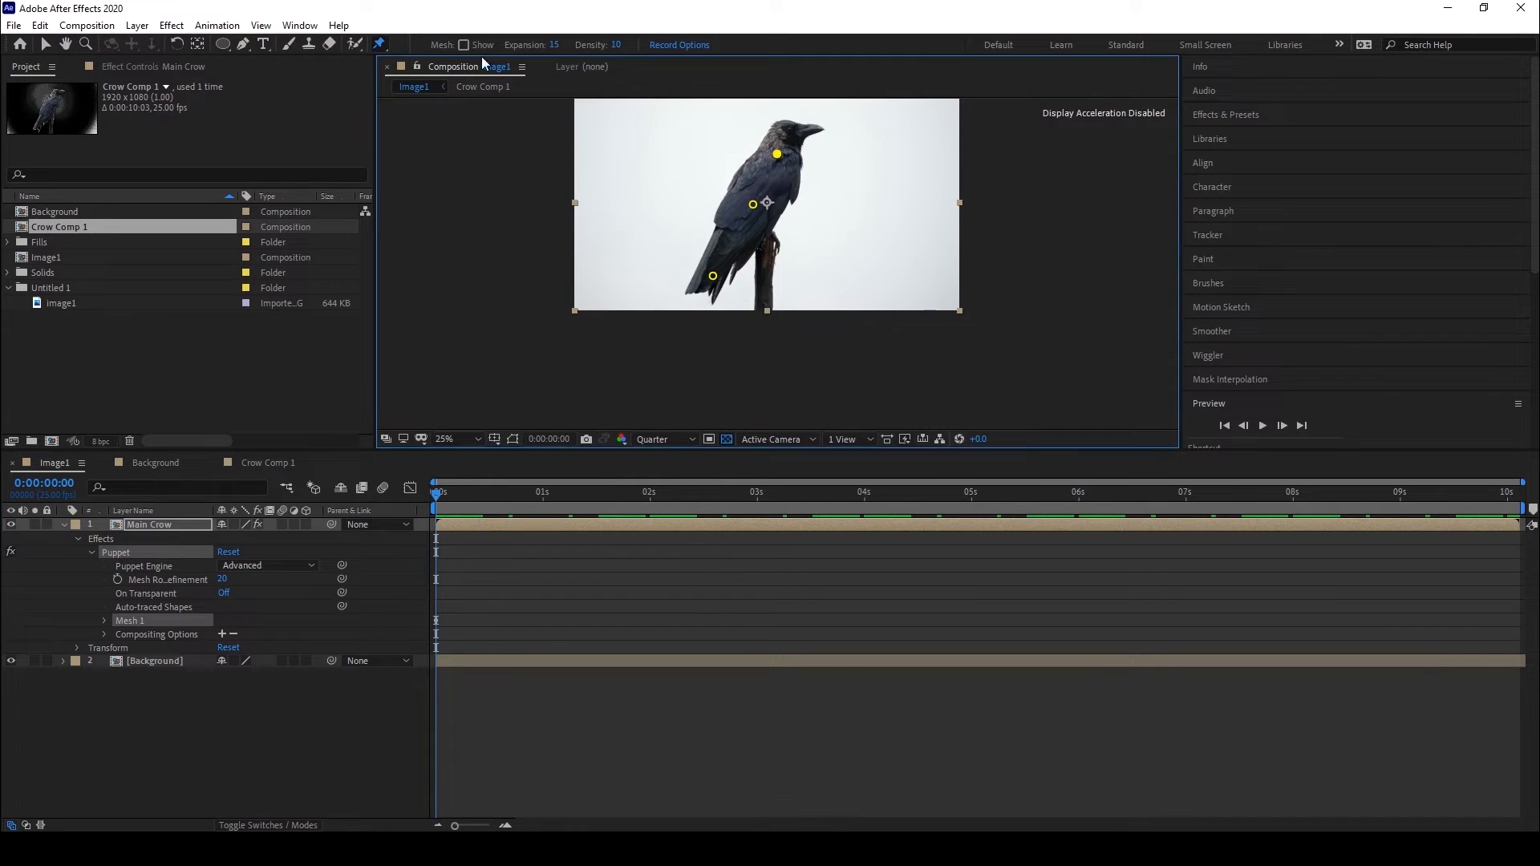
pyautogui.click(463, 45)
pyautogui.press('.')
pyautogui.click(757, 229)
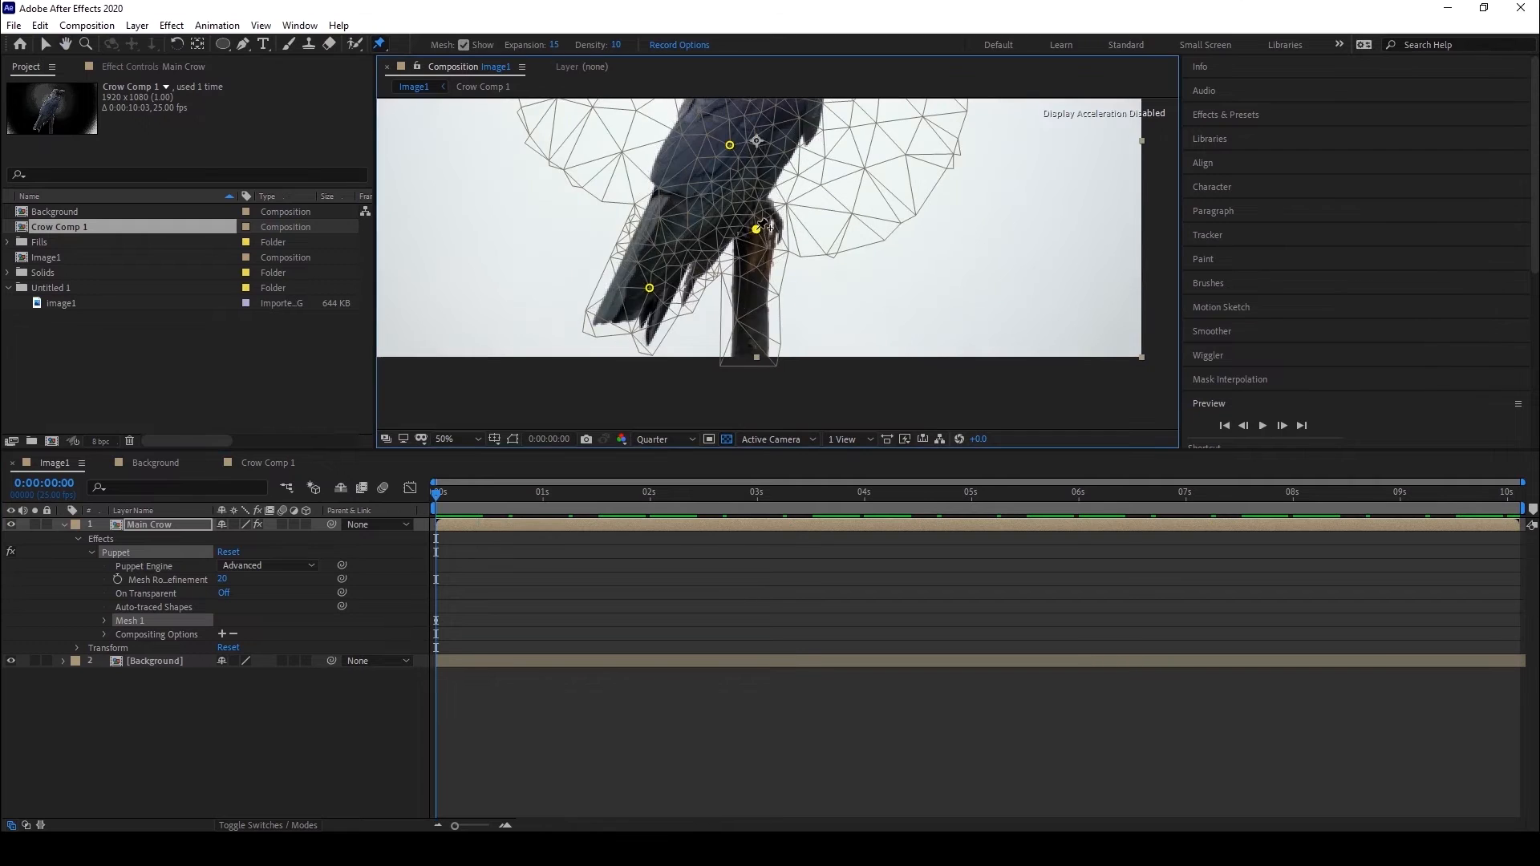
pyautogui.click(752, 301)
pyautogui.click(751, 349)
pyautogui.press(',')
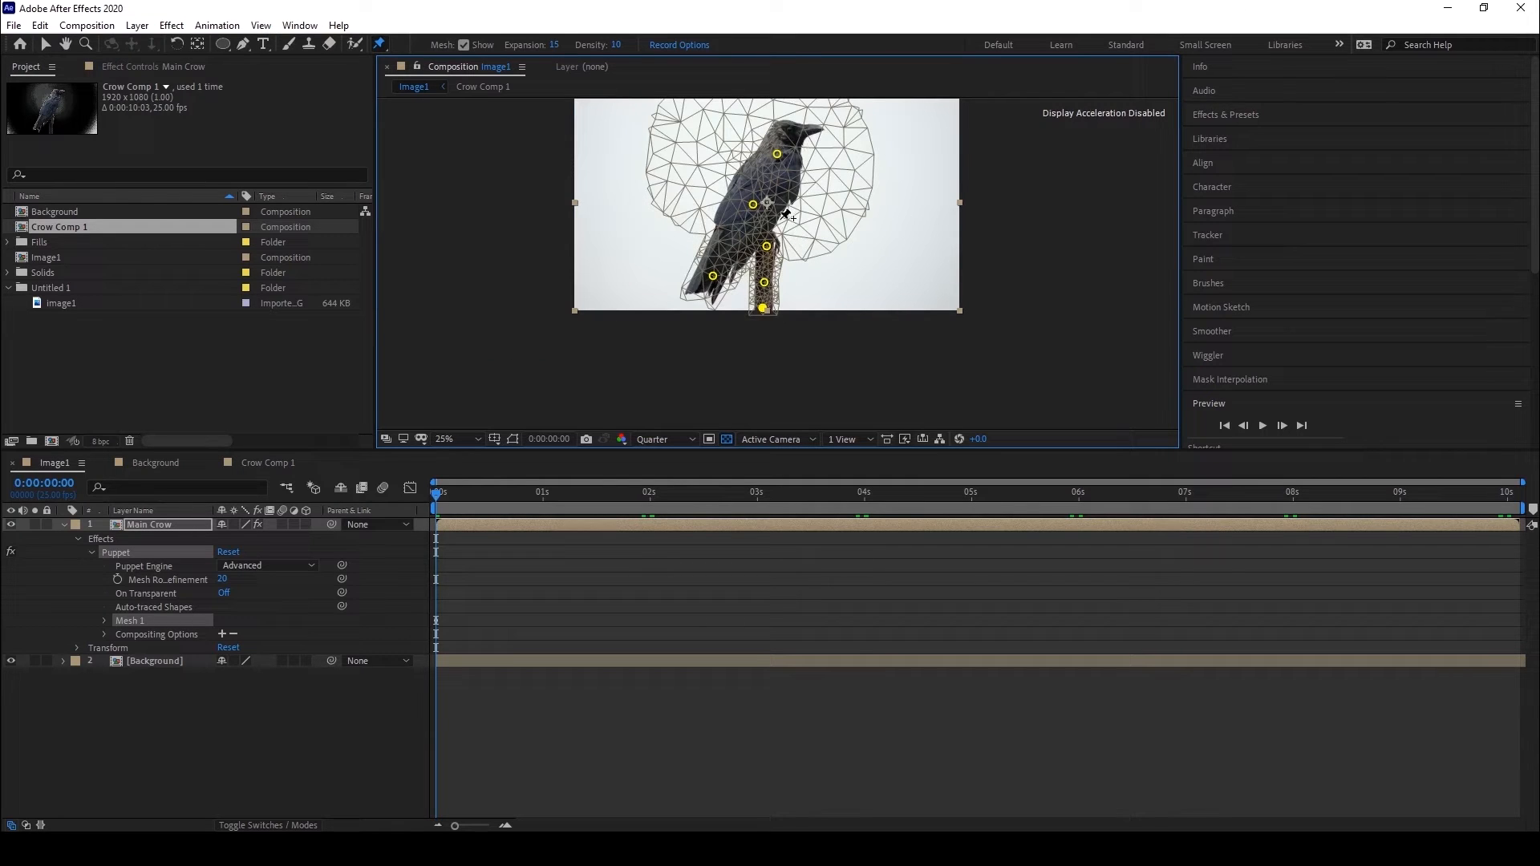
pyautogui.scroll(2, 779, 261)
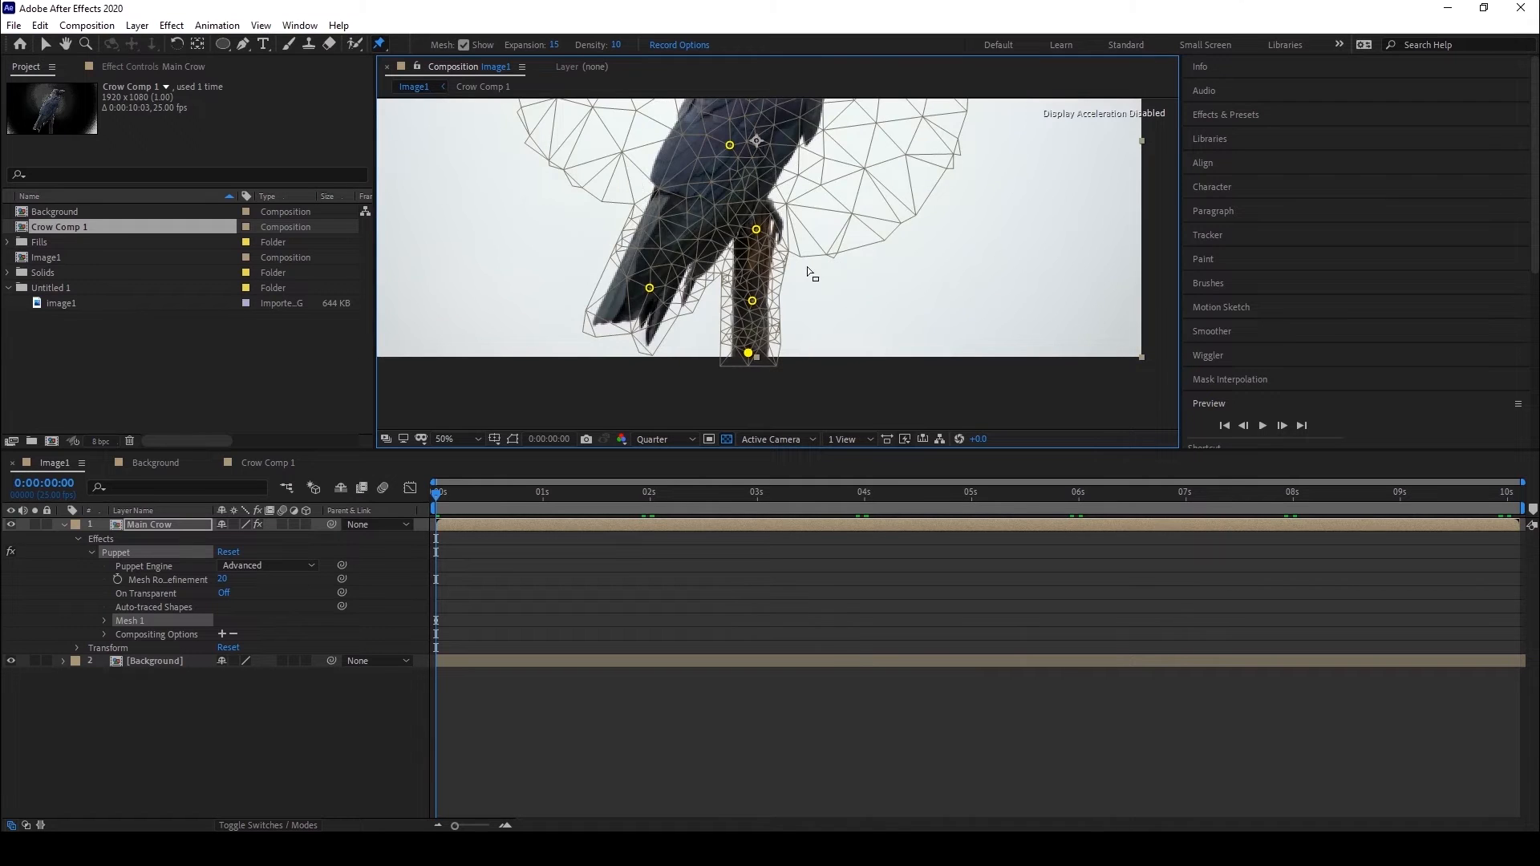
pyautogui.scroll(-2, 810, 257)
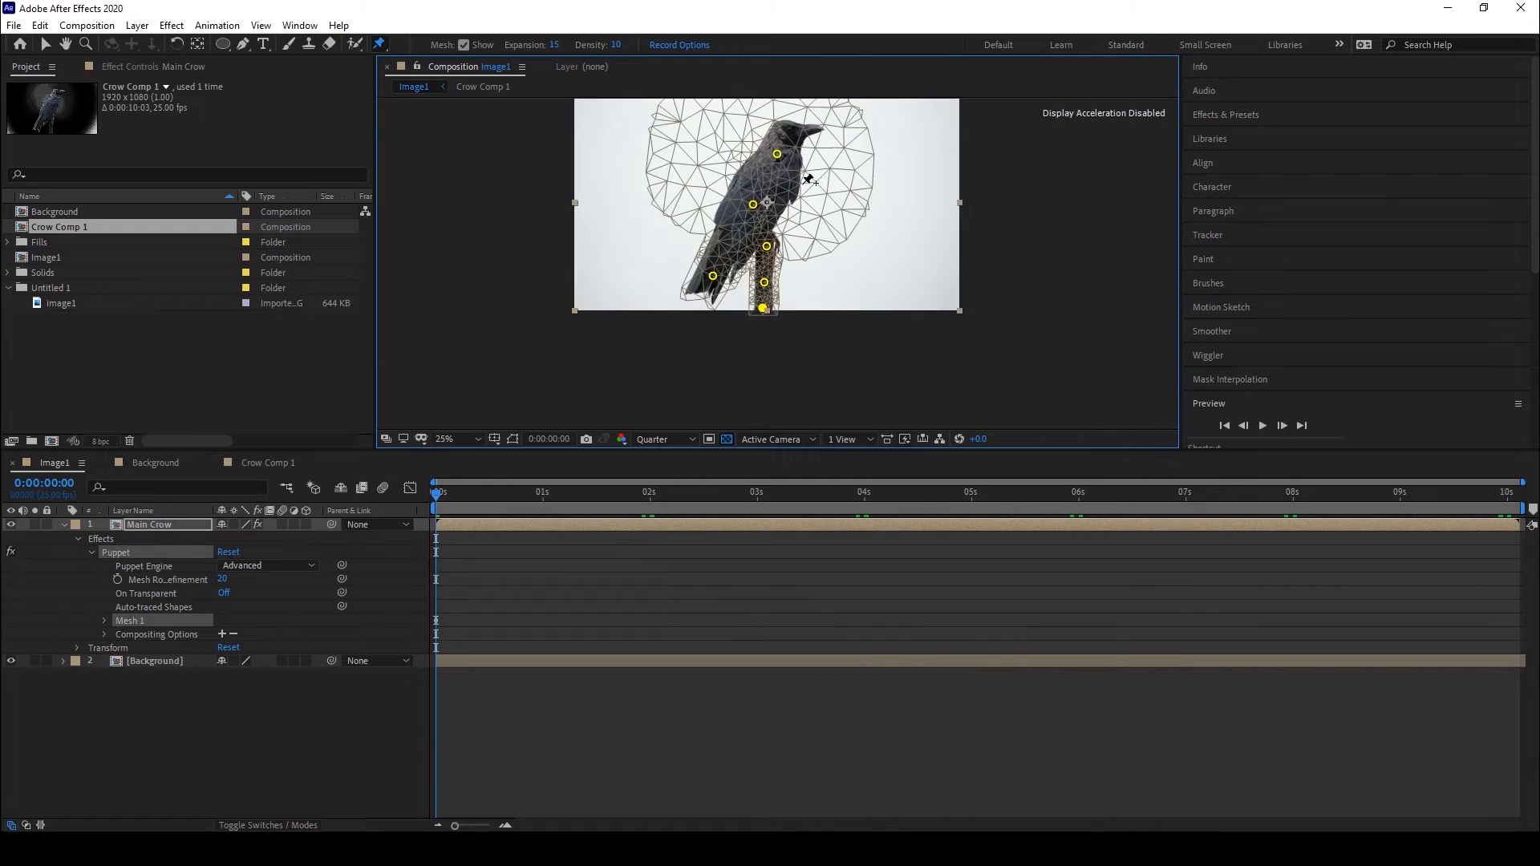
pyautogui.click(462, 45)
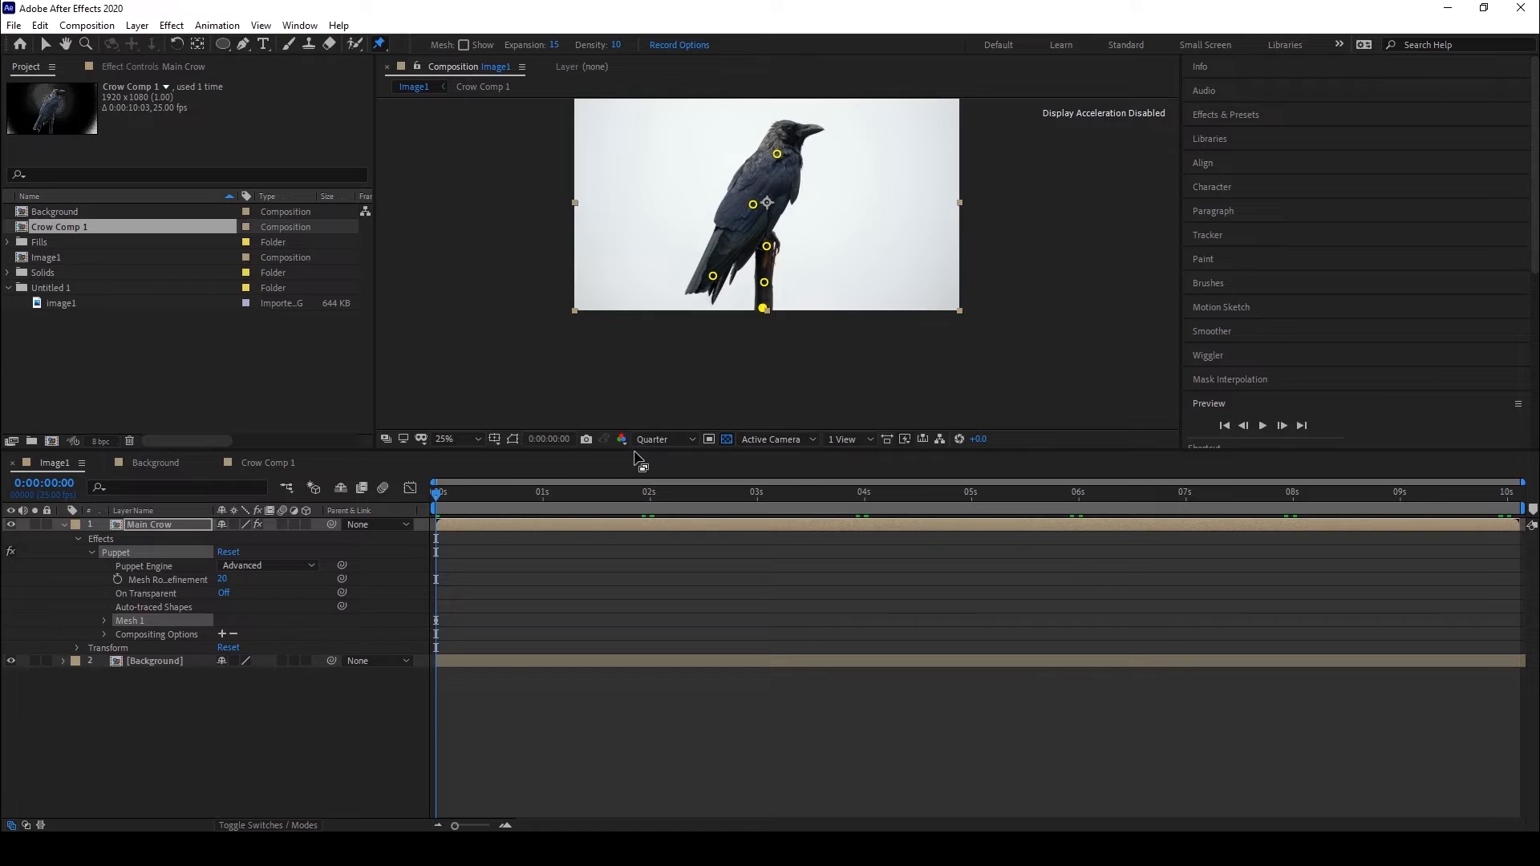
# Keyframe the neck pin slightly forward and down at 0:00:00:10, and back up near its starting position at 0:00:00:20.
pyautogui.moveTo(633, 455); pyautogui.dragTo(641, 529)
pyautogui.scroll(2, 704, 310)
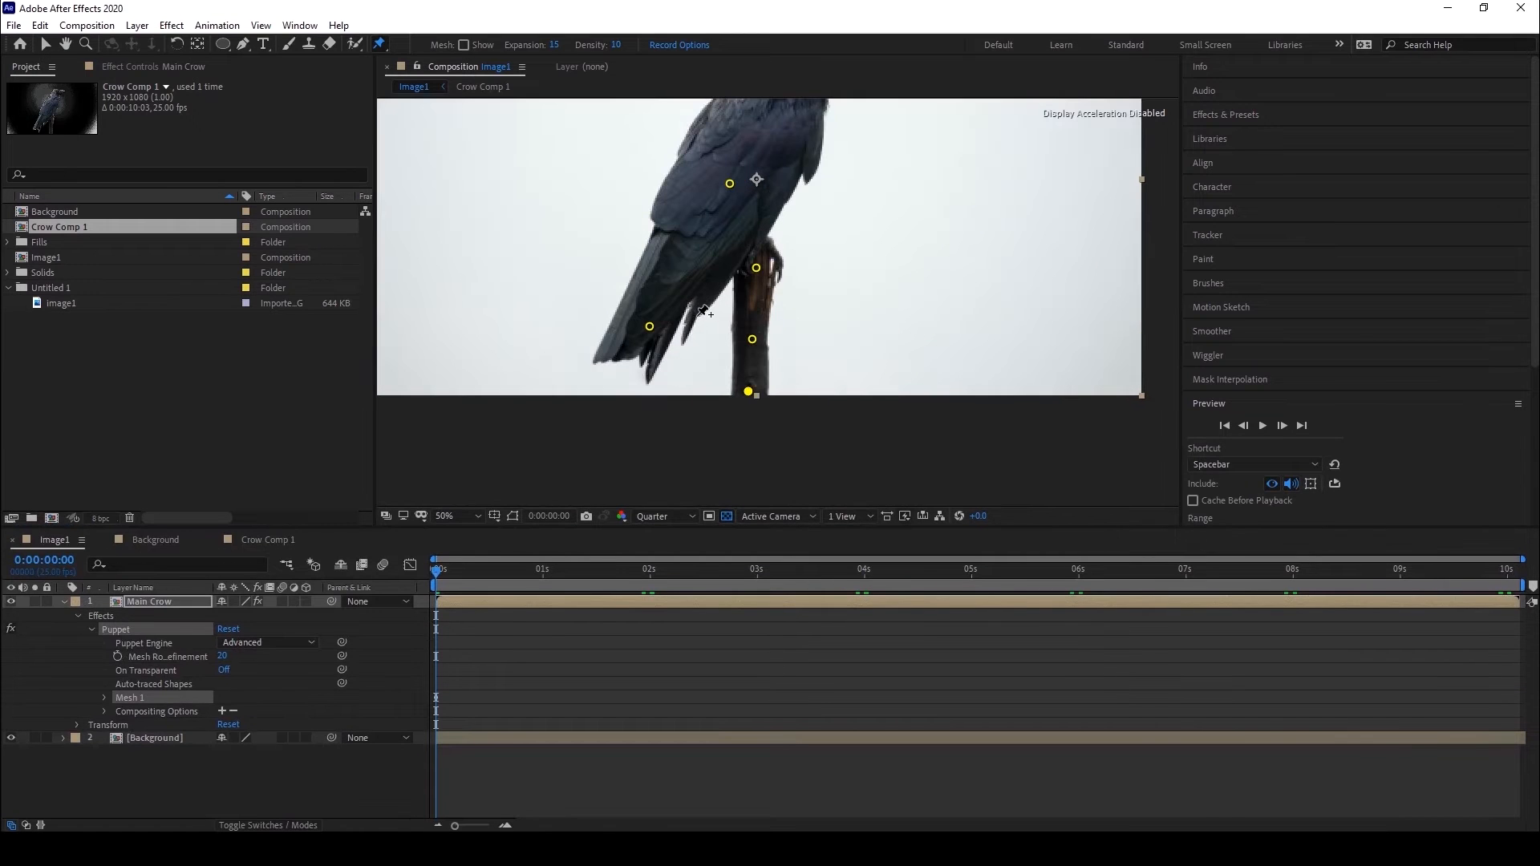
pyautogui.press('h')
pyautogui.moveTo(829, 238); pyautogui.dragTo(830, 295)
pyautogui.moveTo(439, 576); pyautogui.dragTo(481, 575)
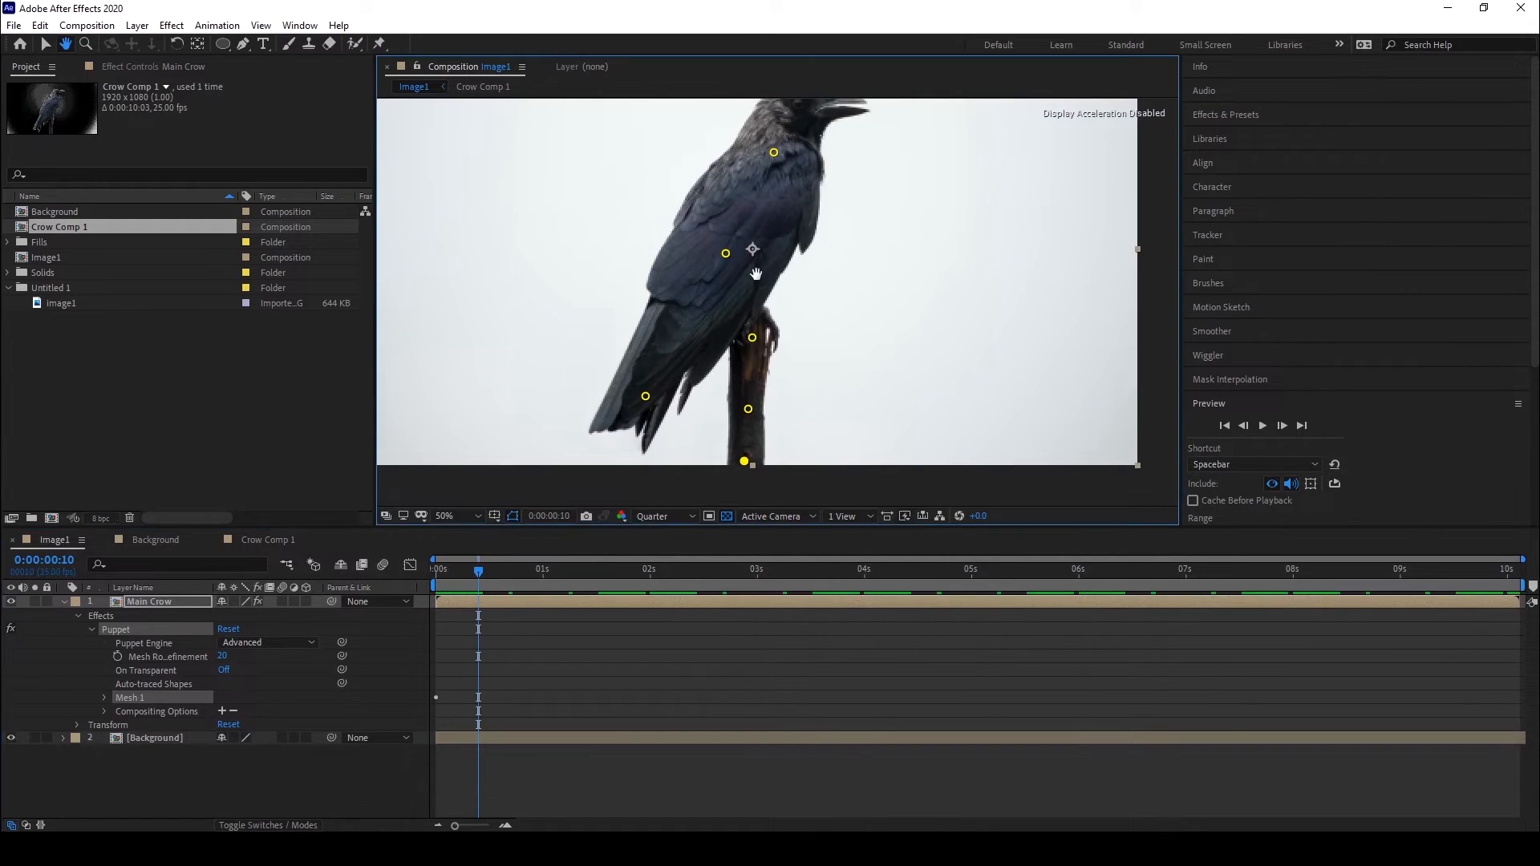
pyautogui.moveTo(727, 245); pyautogui.dragTo(719, 279)
pyautogui.click(46, 44)
pyautogui.moveTo(769, 172); pyautogui.dragTo(784, 183)
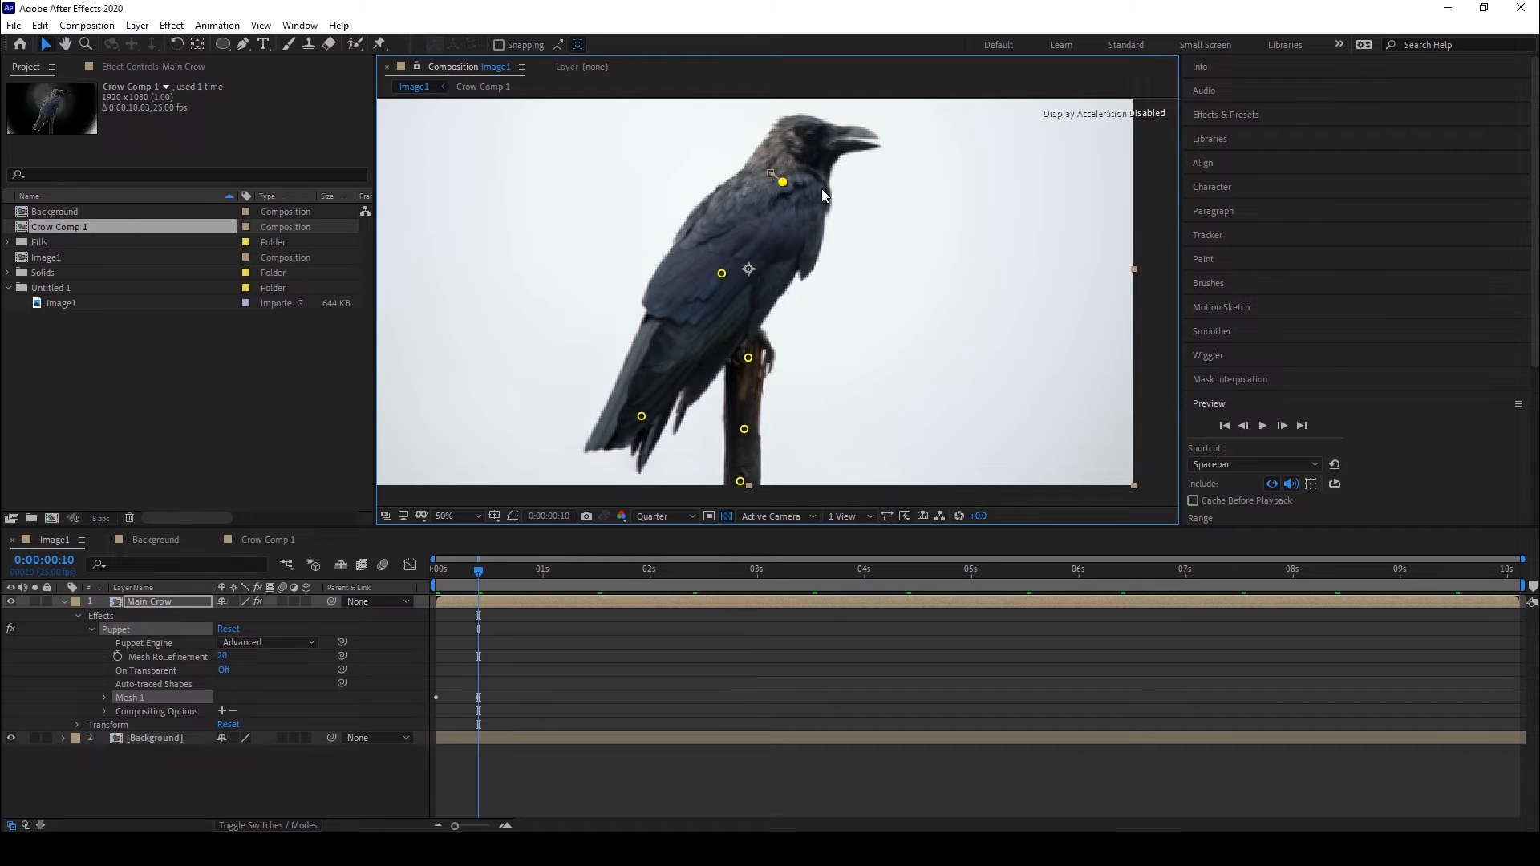
pyautogui.moveTo(479, 570); pyautogui.dragTo(524, 570)
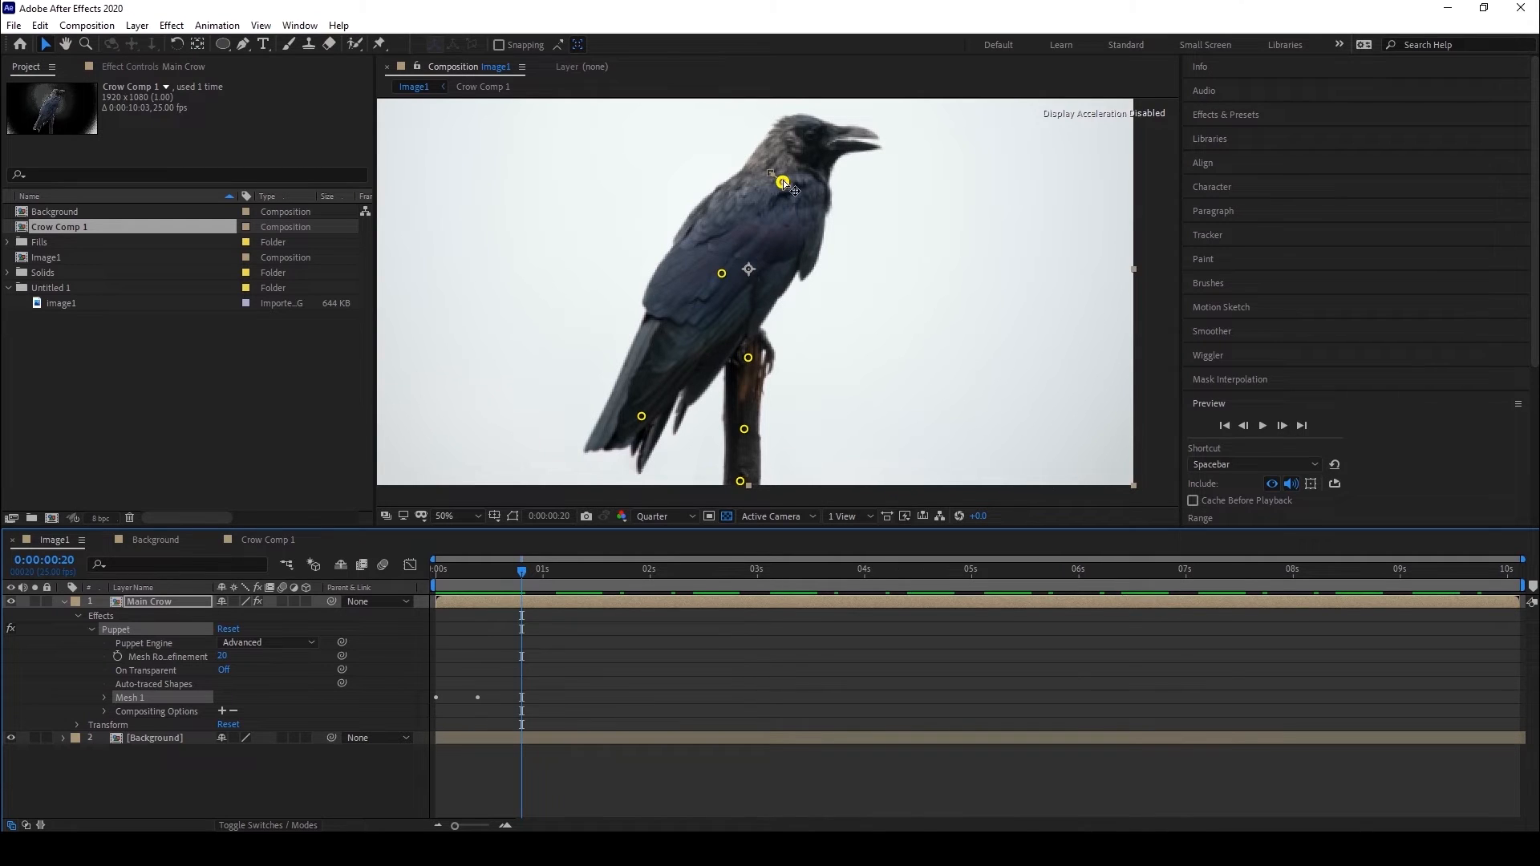
pyautogui.moveTo(784, 183); pyautogui.dragTo(768, 174)
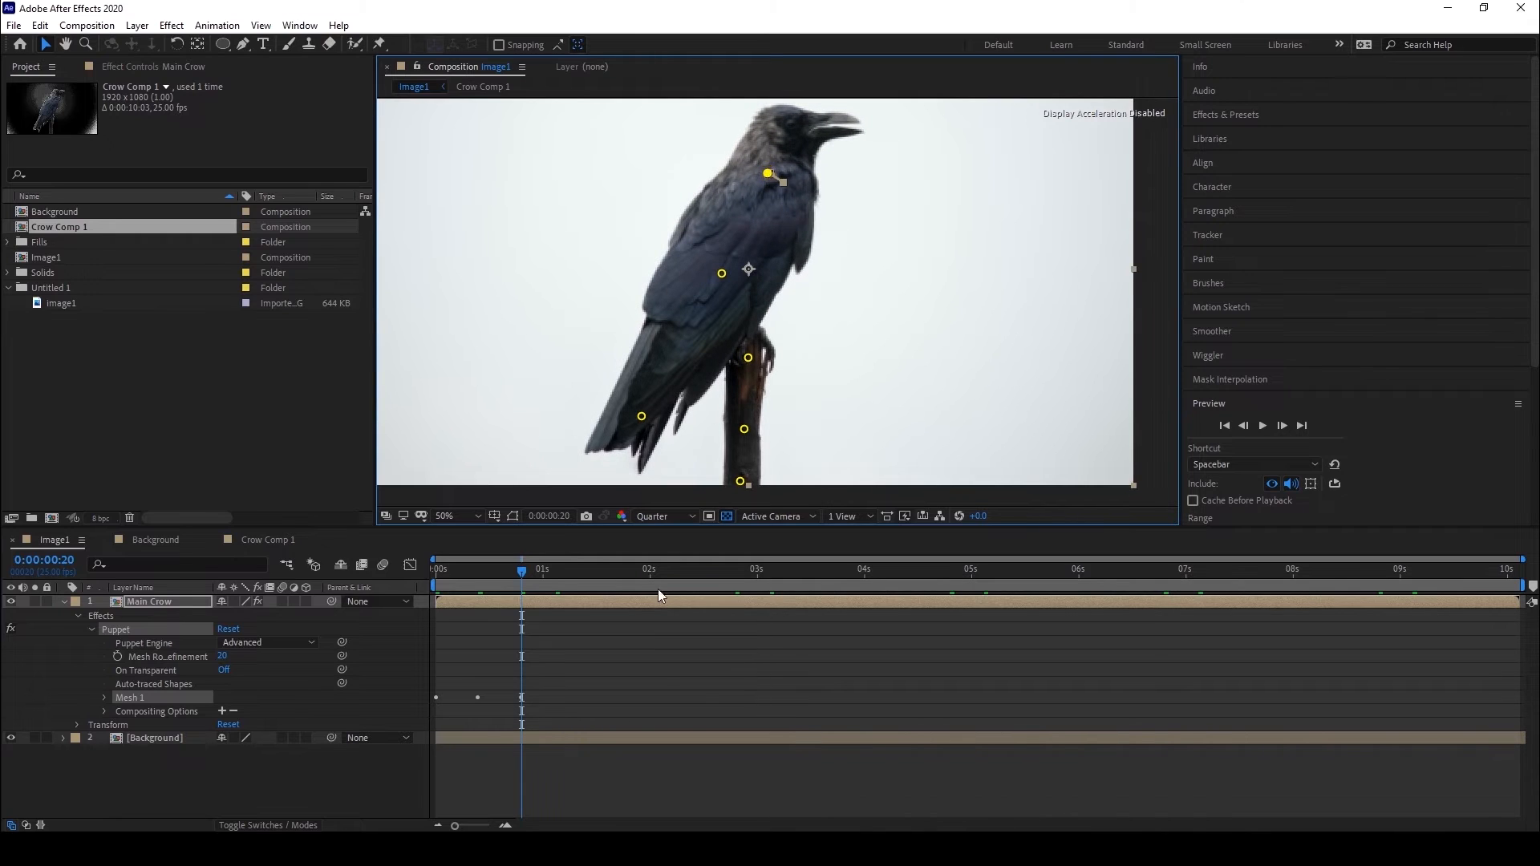
# Ease the neck pin's (Puppet Pin 3) position keyframes and stretch their speed-graph influence about halfway to the neighbouring keyframes.
pyautogui.click(105, 696)
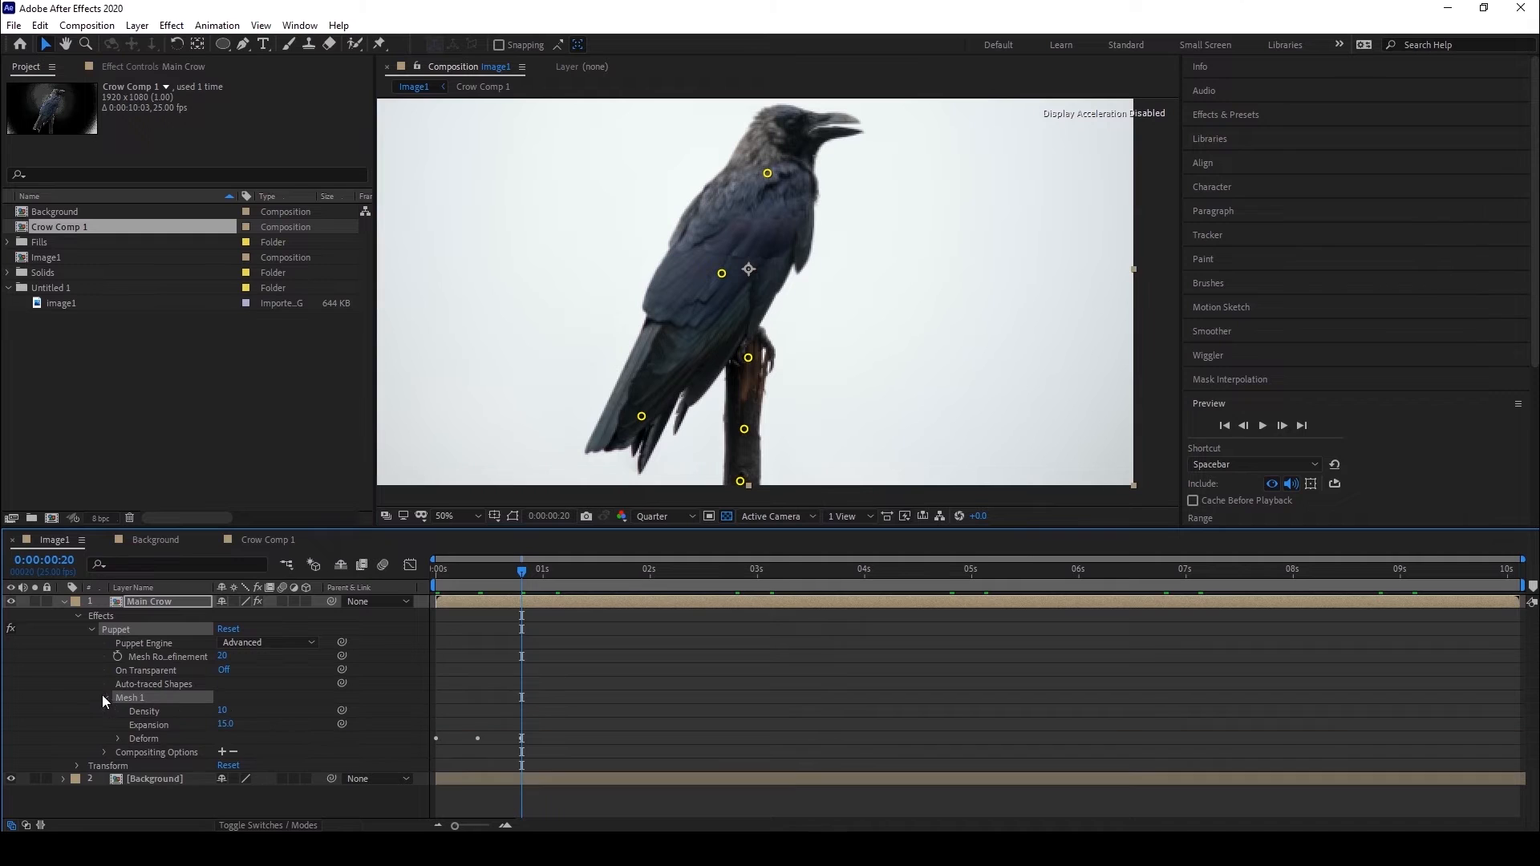
pyautogui.click(119, 738)
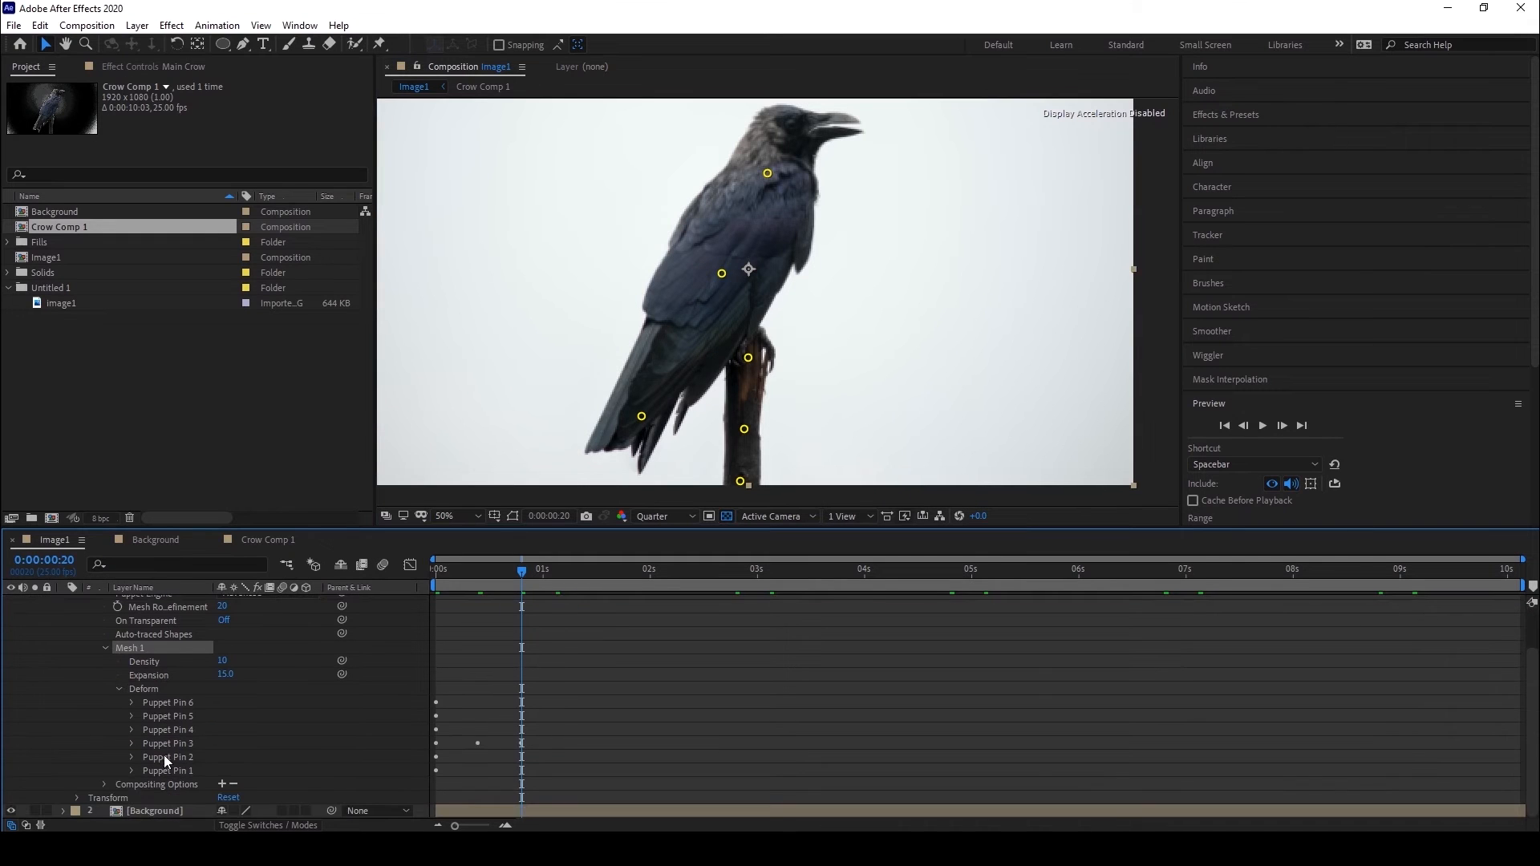
pyautogui.click(133, 743)
pyautogui.scroll(-1, 345, 709)
pyautogui.moveTo(402, 729); pyautogui.dragTo(554, 753)
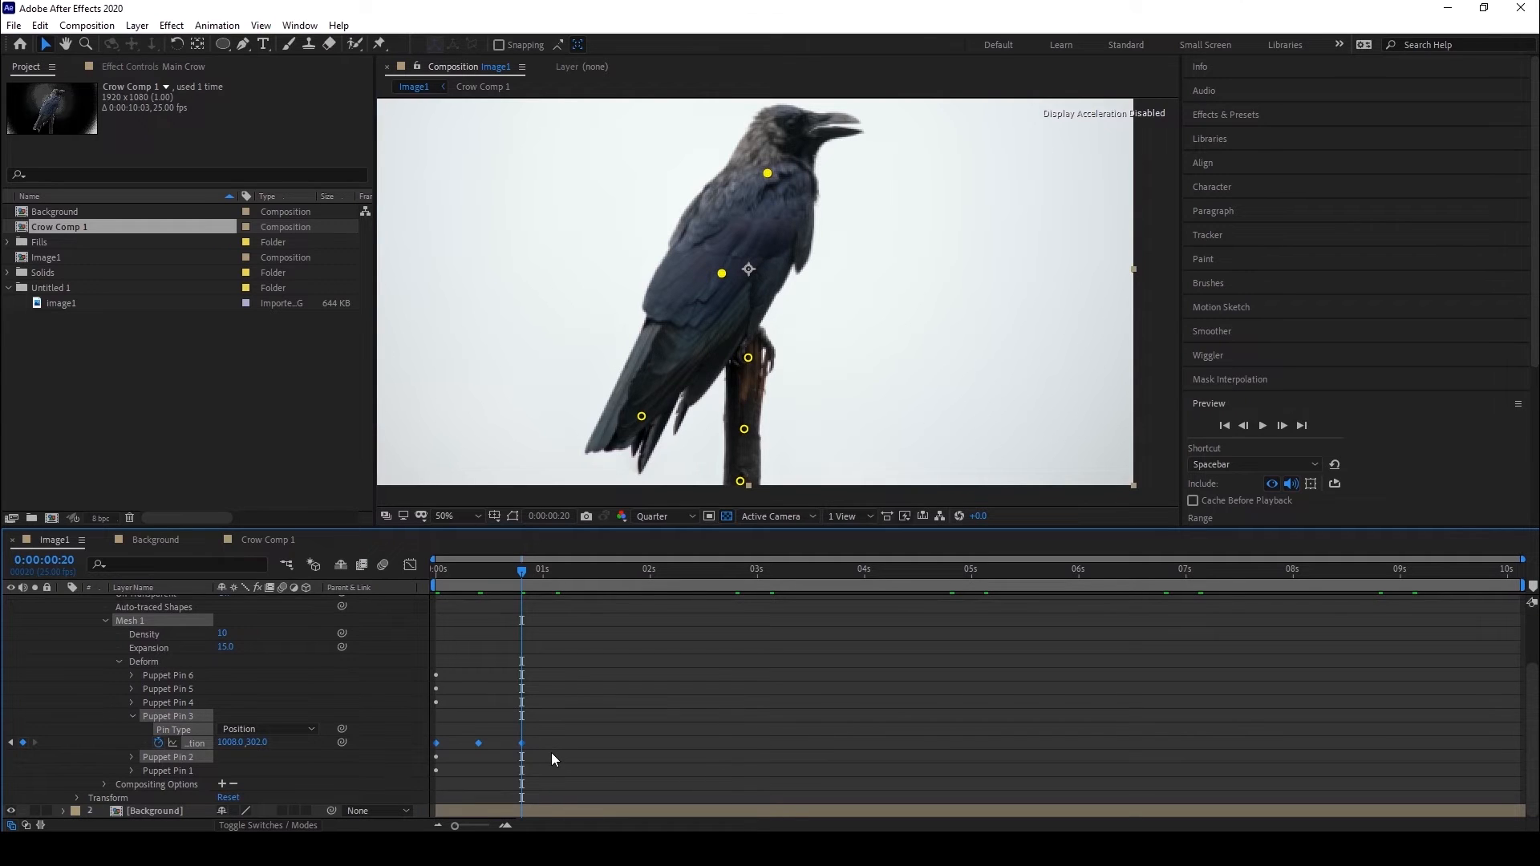
pyautogui.click(409, 565)
pyautogui.moveTo(550, 779); pyautogui.dragTo(430, 624)
pyautogui.rightClick(497, 722)
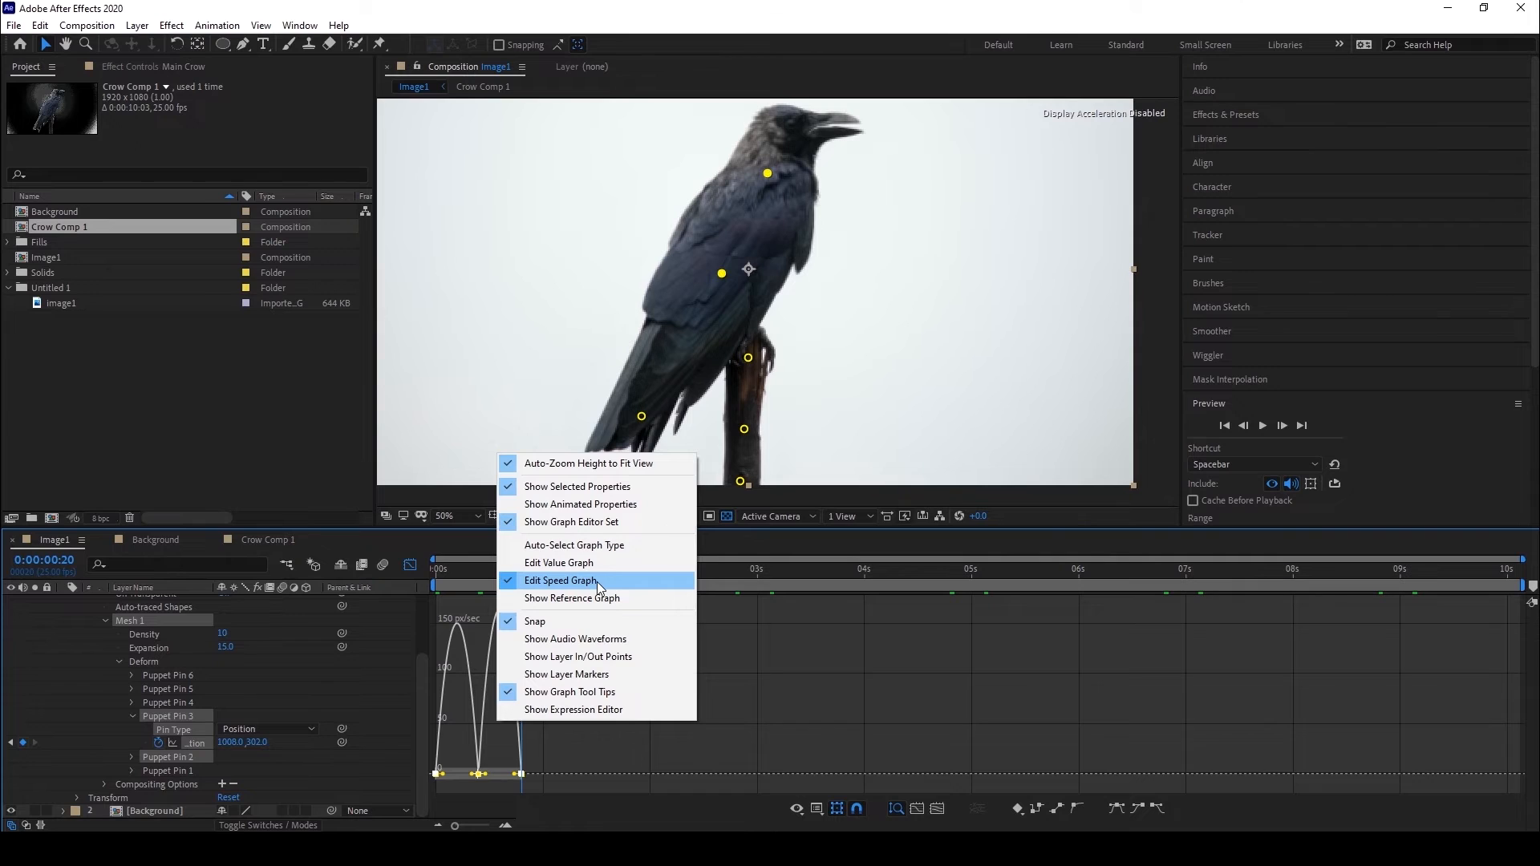
pyautogui.click(487, 774)
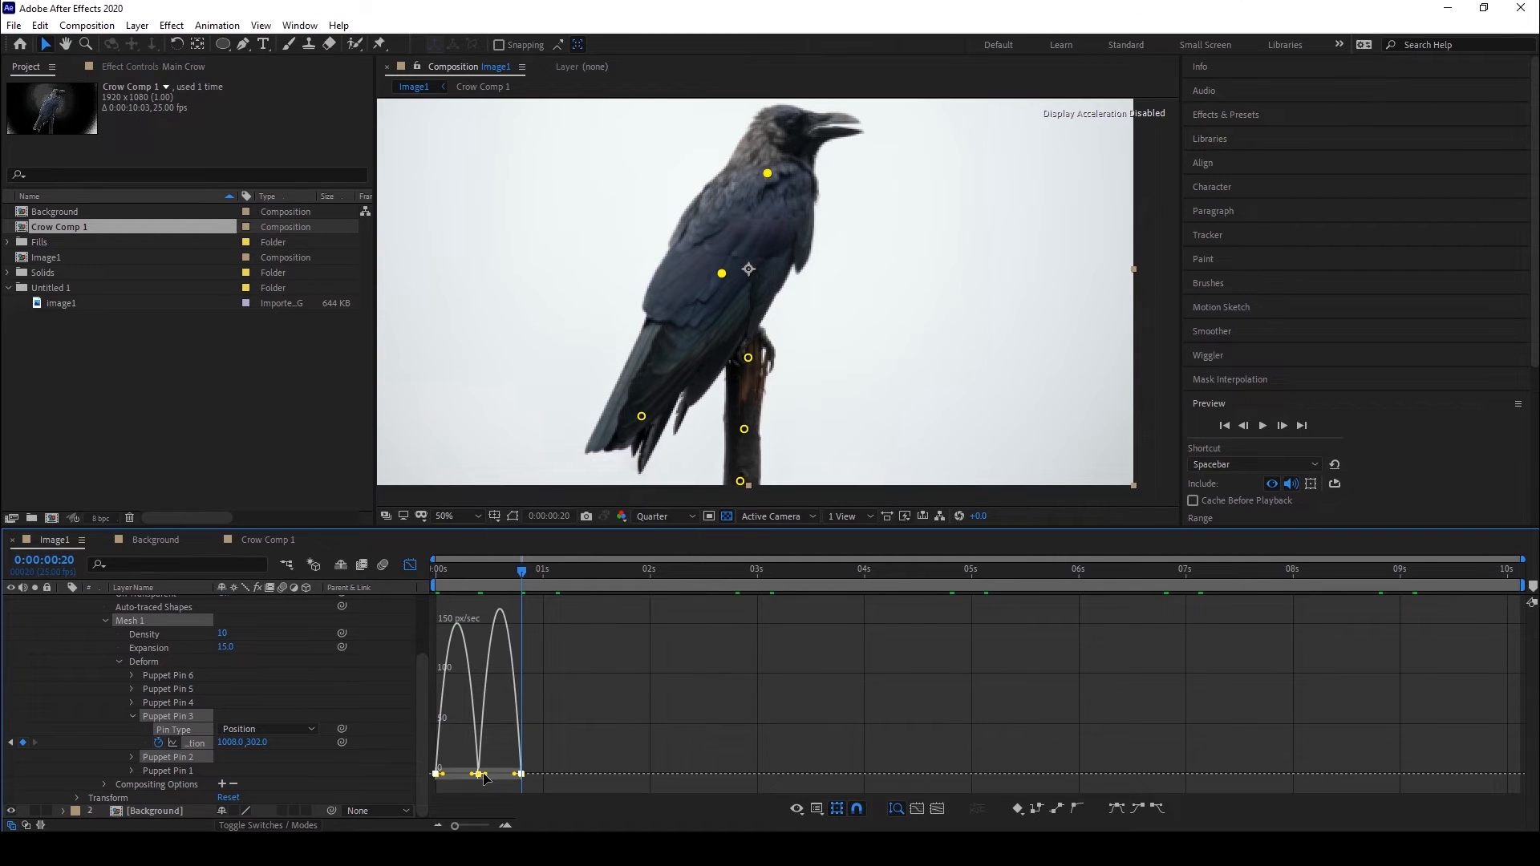
pyautogui.moveTo(489, 776); pyautogui.dragTo(502, 776)
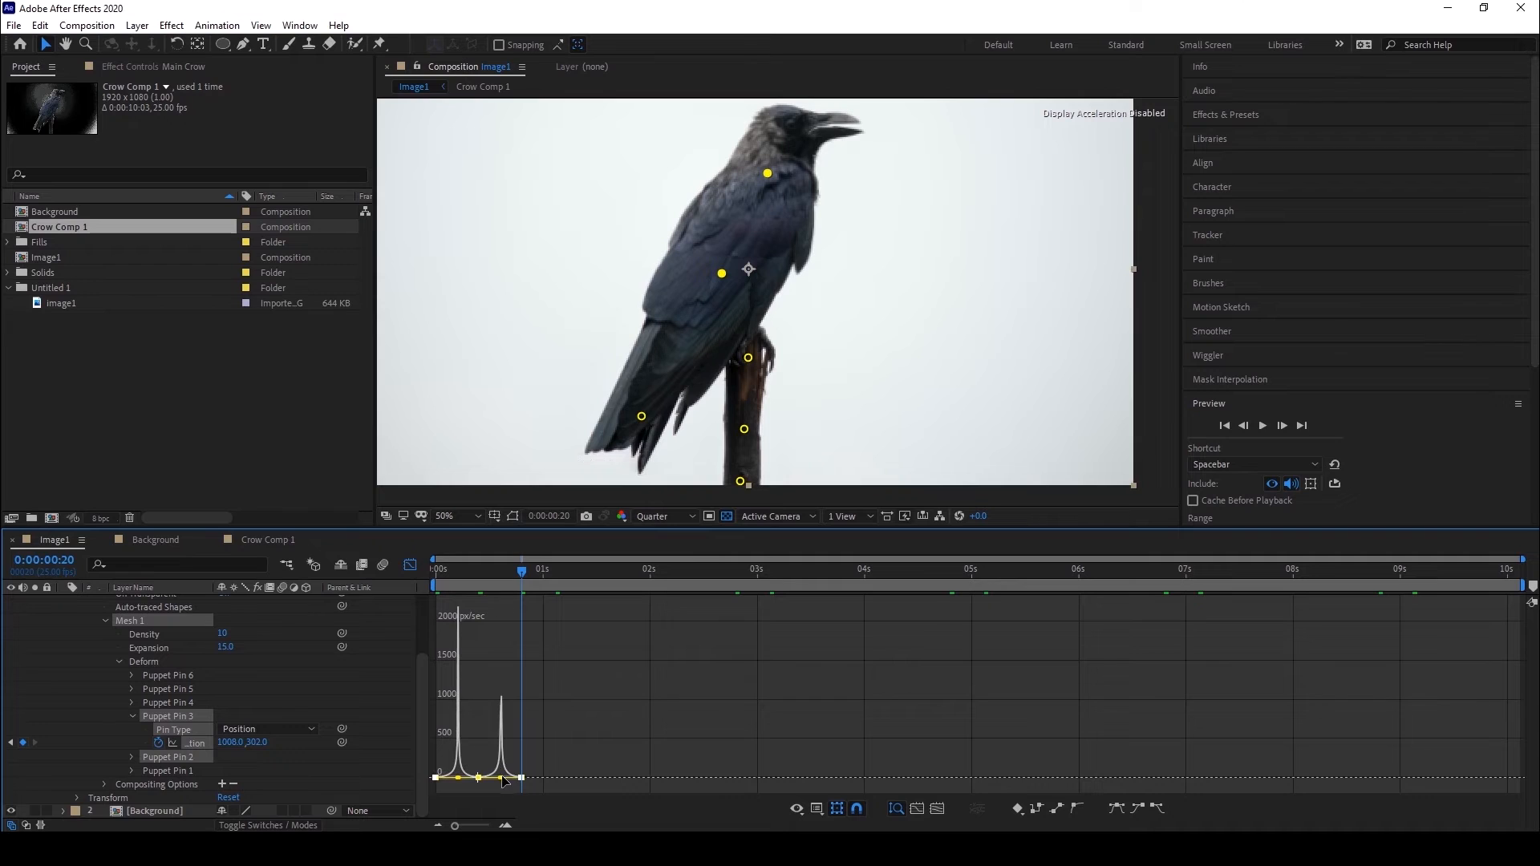
pyautogui.click(412, 565)
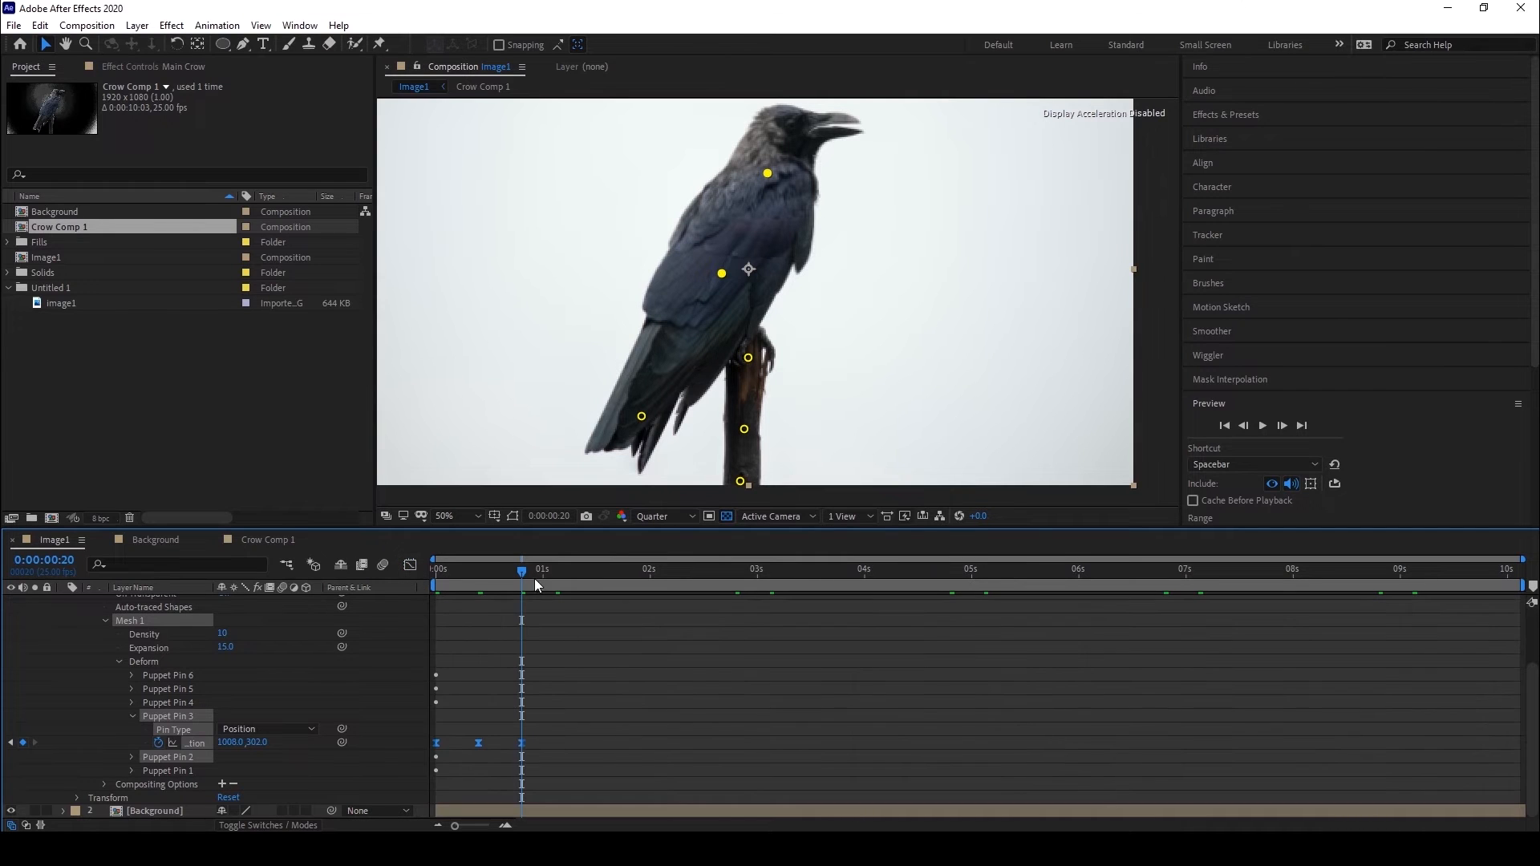
# Preview the eased neck movement from the start of the composition and scrub through its first frames.
pyautogui.moveTo(495, 579); pyautogui.dragTo(397, 581)
pyautogui.click(677, 675)
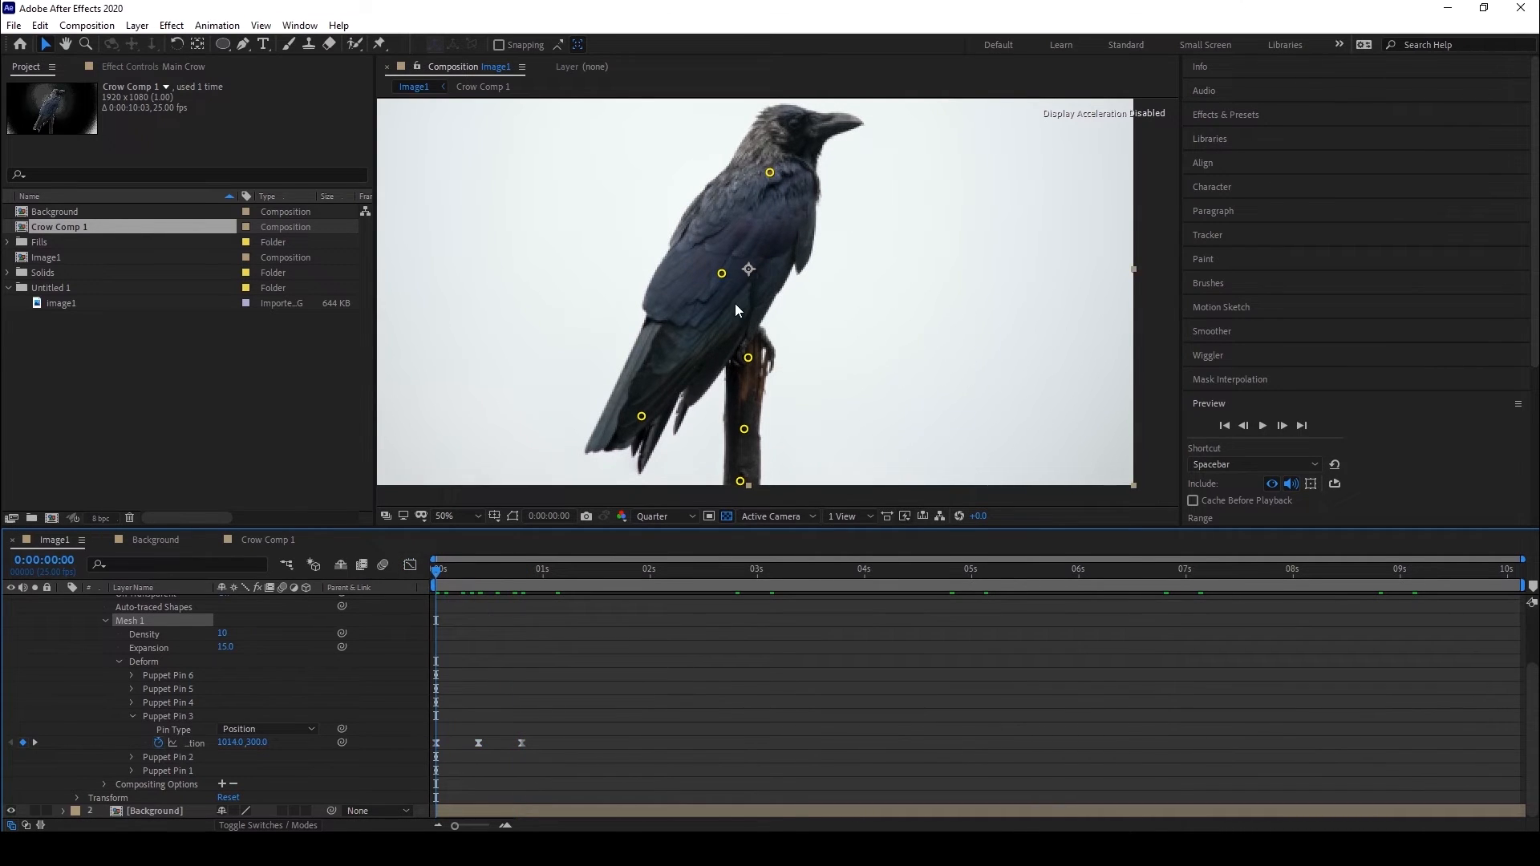
pyautogui.scroll(-2, 734, 303)
pyautogui.click(691, 673)
pyautogui.scroll(2, 773, 313)
pyautogui.press('space')
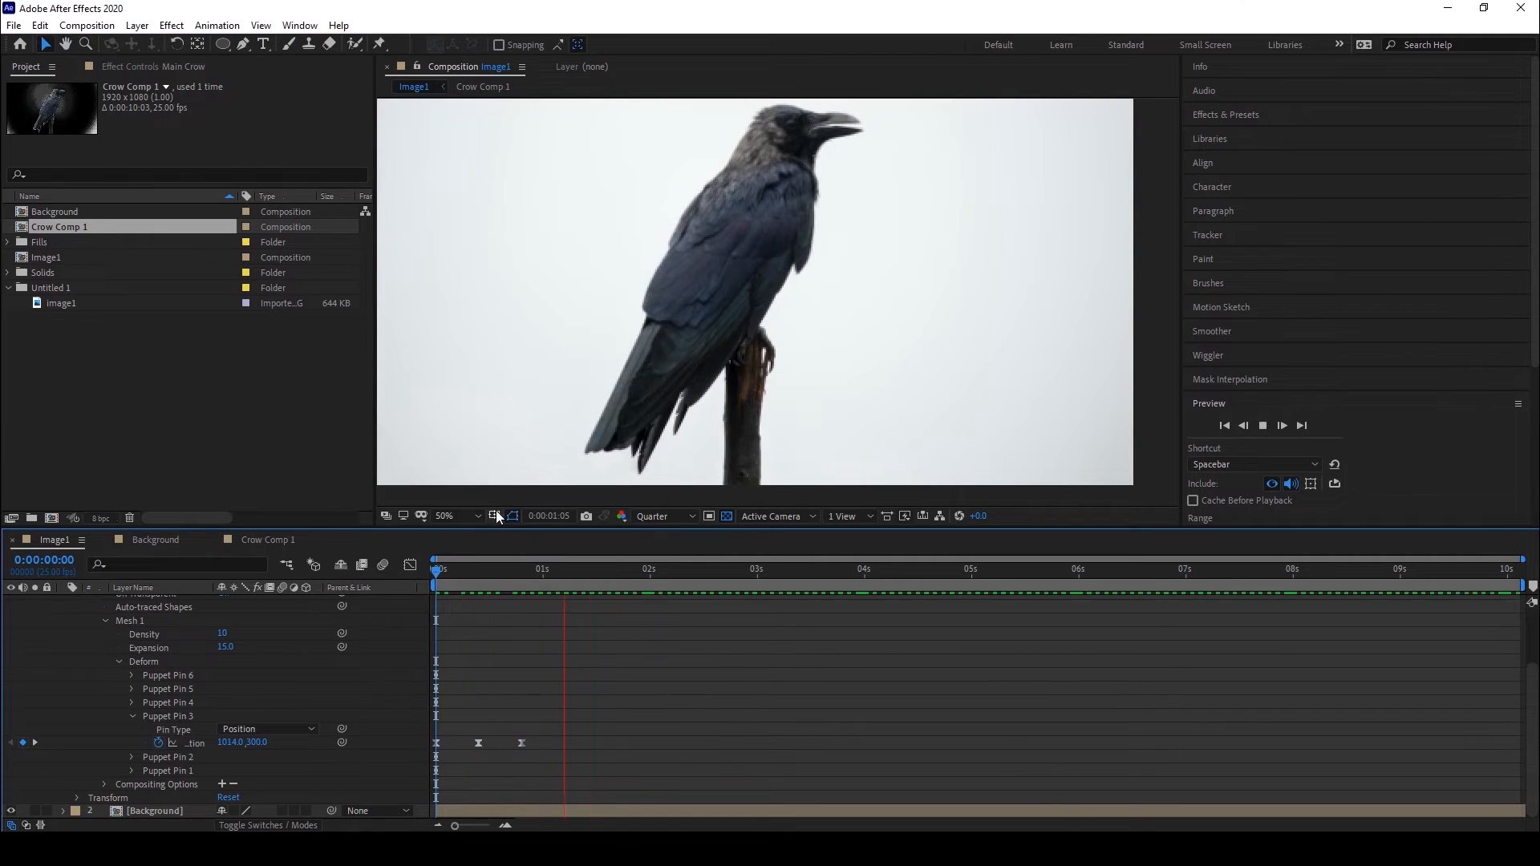
pyautogui.moveTo(445, 571)
pyautogui.mouseDown()
pyautogui.moveTo(541, 573)
pyautogui.moveTo(437, 574)
pyautogui.moveTo(508, 588)
pyautogui.moveTo(436, 590)
pyautogui.mouseUp()
pyautogui.scroll(3, 143, 614)
pyautogui.click(480, 603)
pyautogui.moveTo(445, 577)
pyautogui.mouseDown()
pyautogui.moveTo(479, 580)
pyautogui.moveTo(425, 581)
pyautogui.mouseUp()
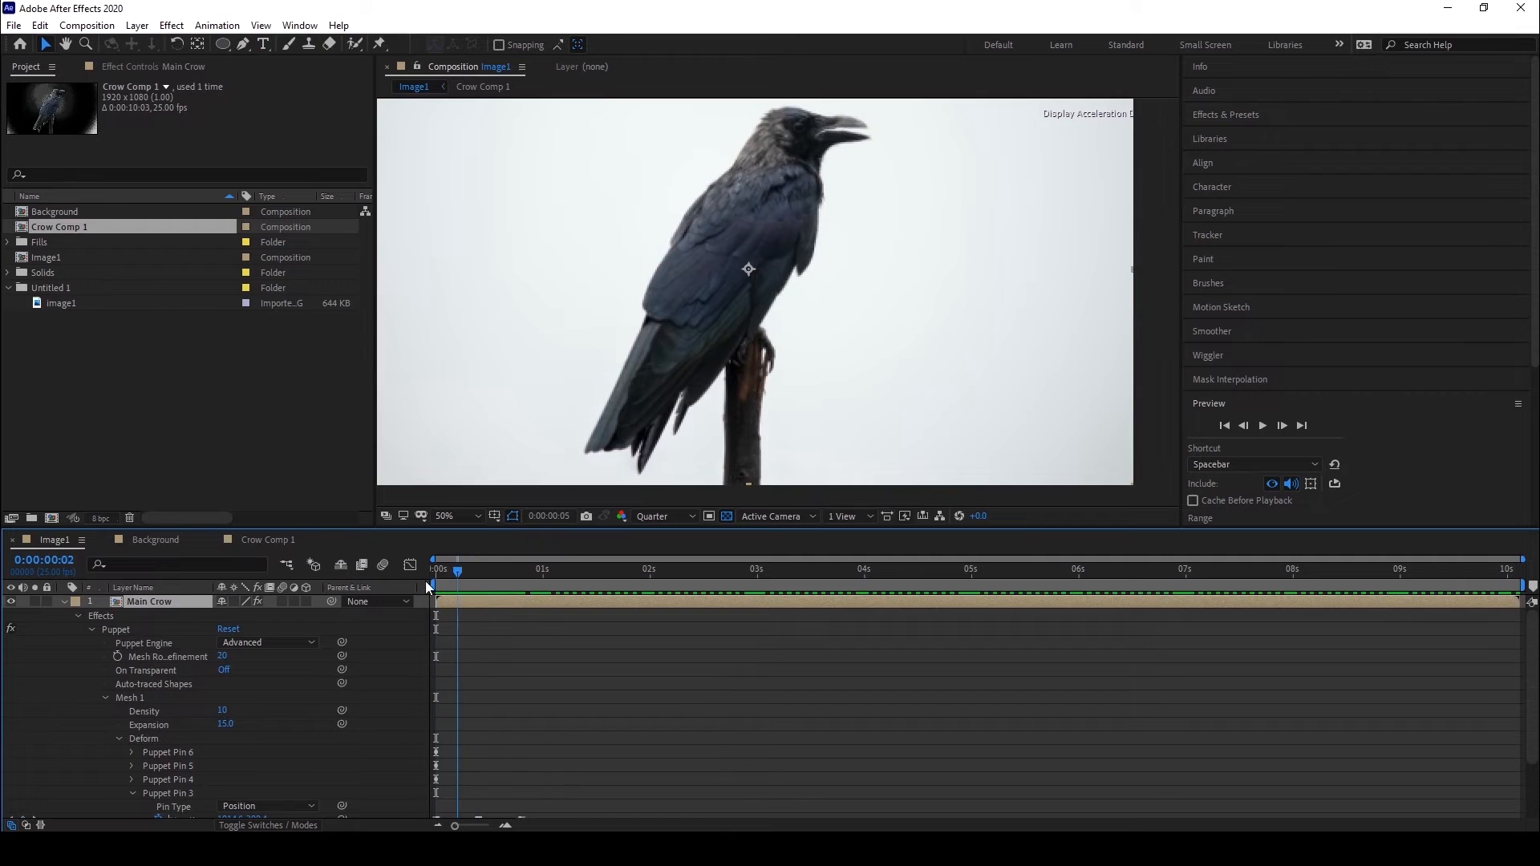
# Show the Puppet effect's pins and examine the crow's foot and the post around them.
pyautogui.click(119, 629)
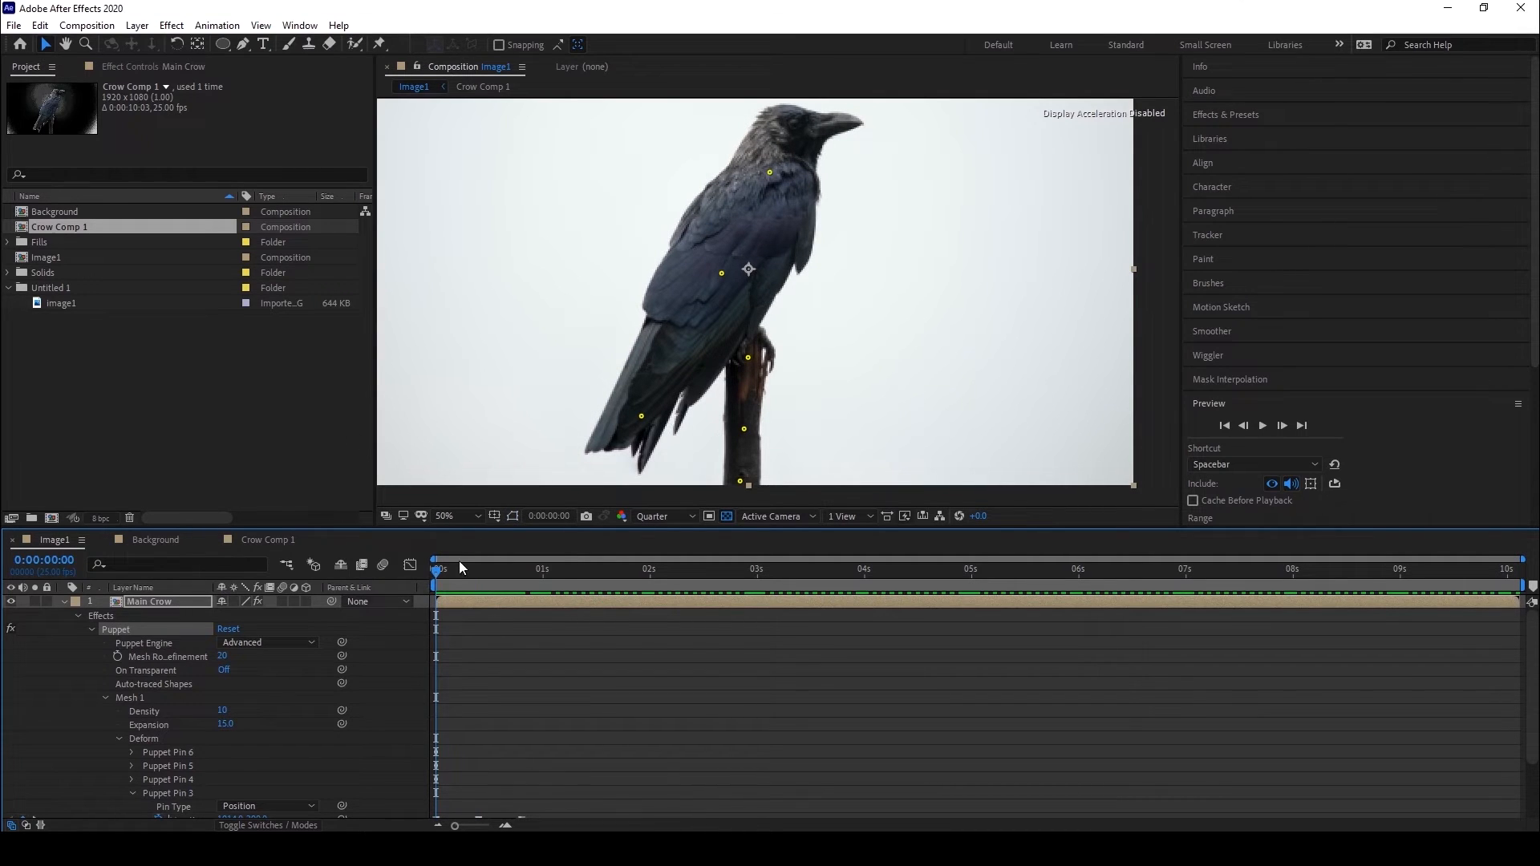
pyautogui.scroll(-2, 664, 233)
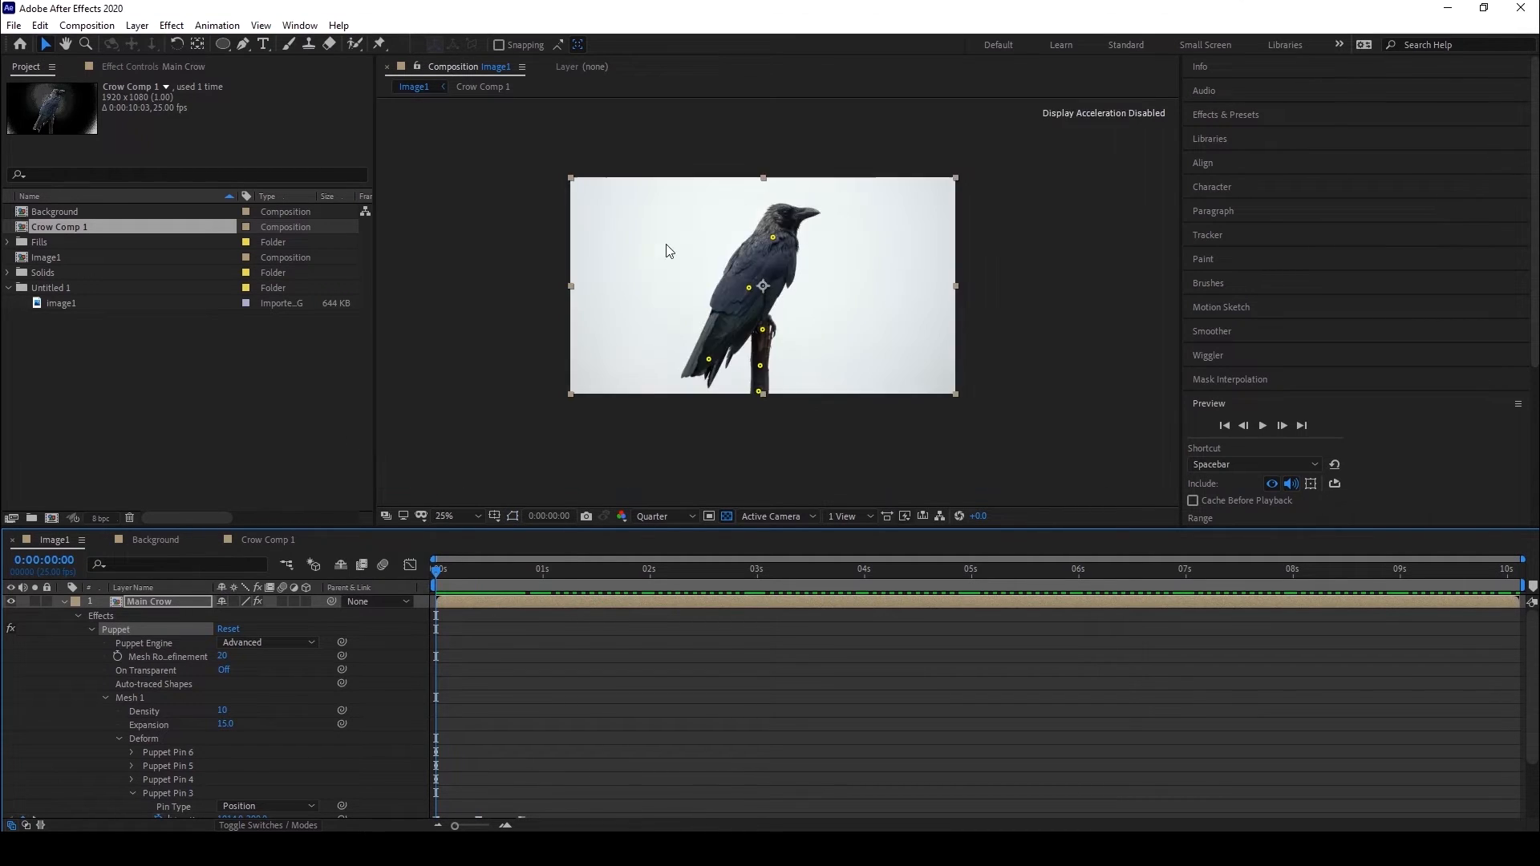
pyautogui.click(166, 754)
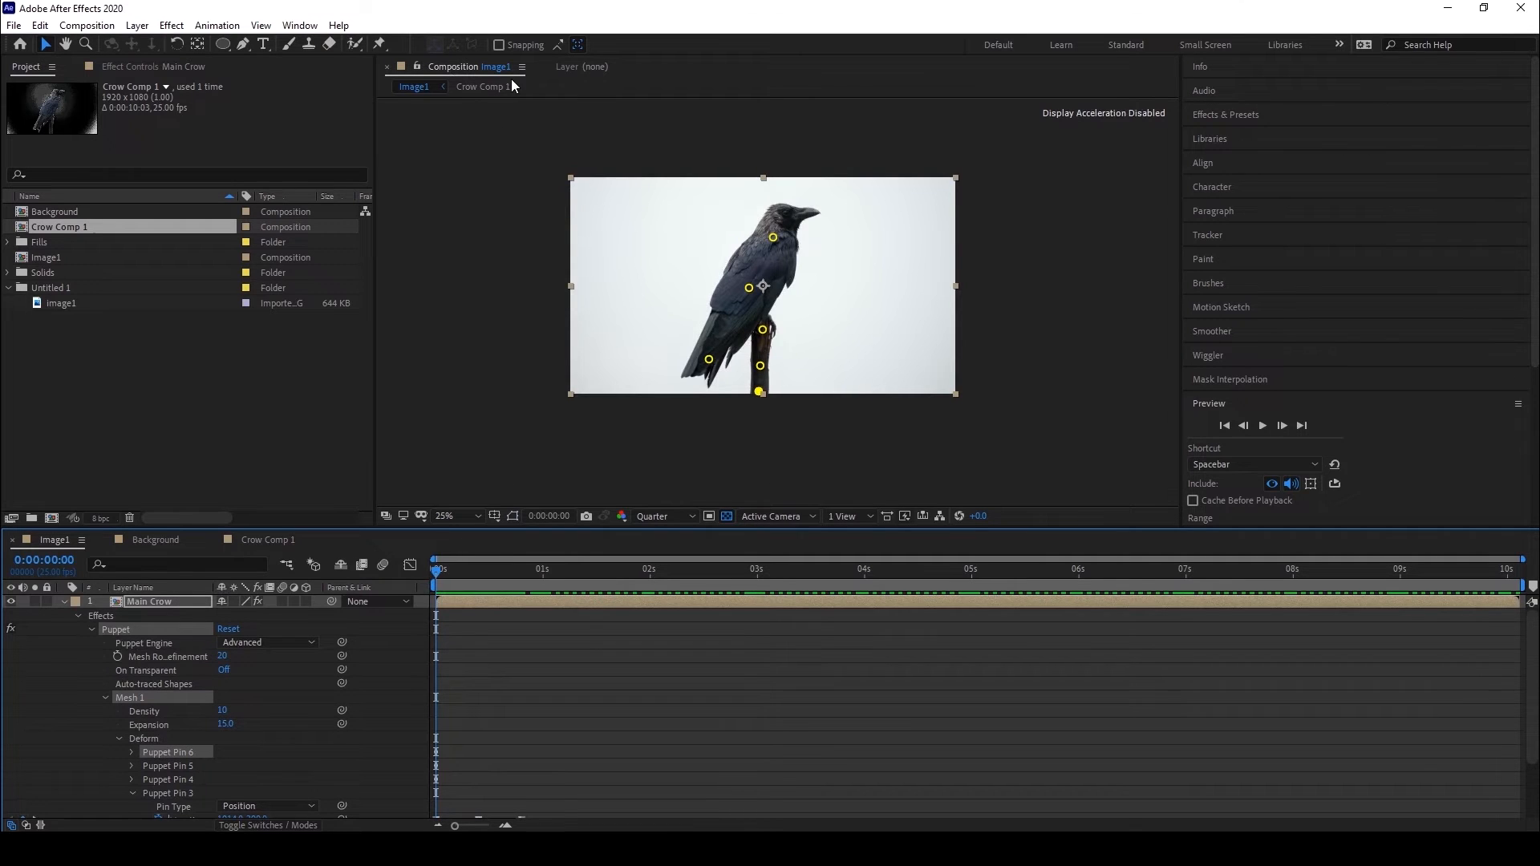
pyautogui.scroll(-2, 457, 670)
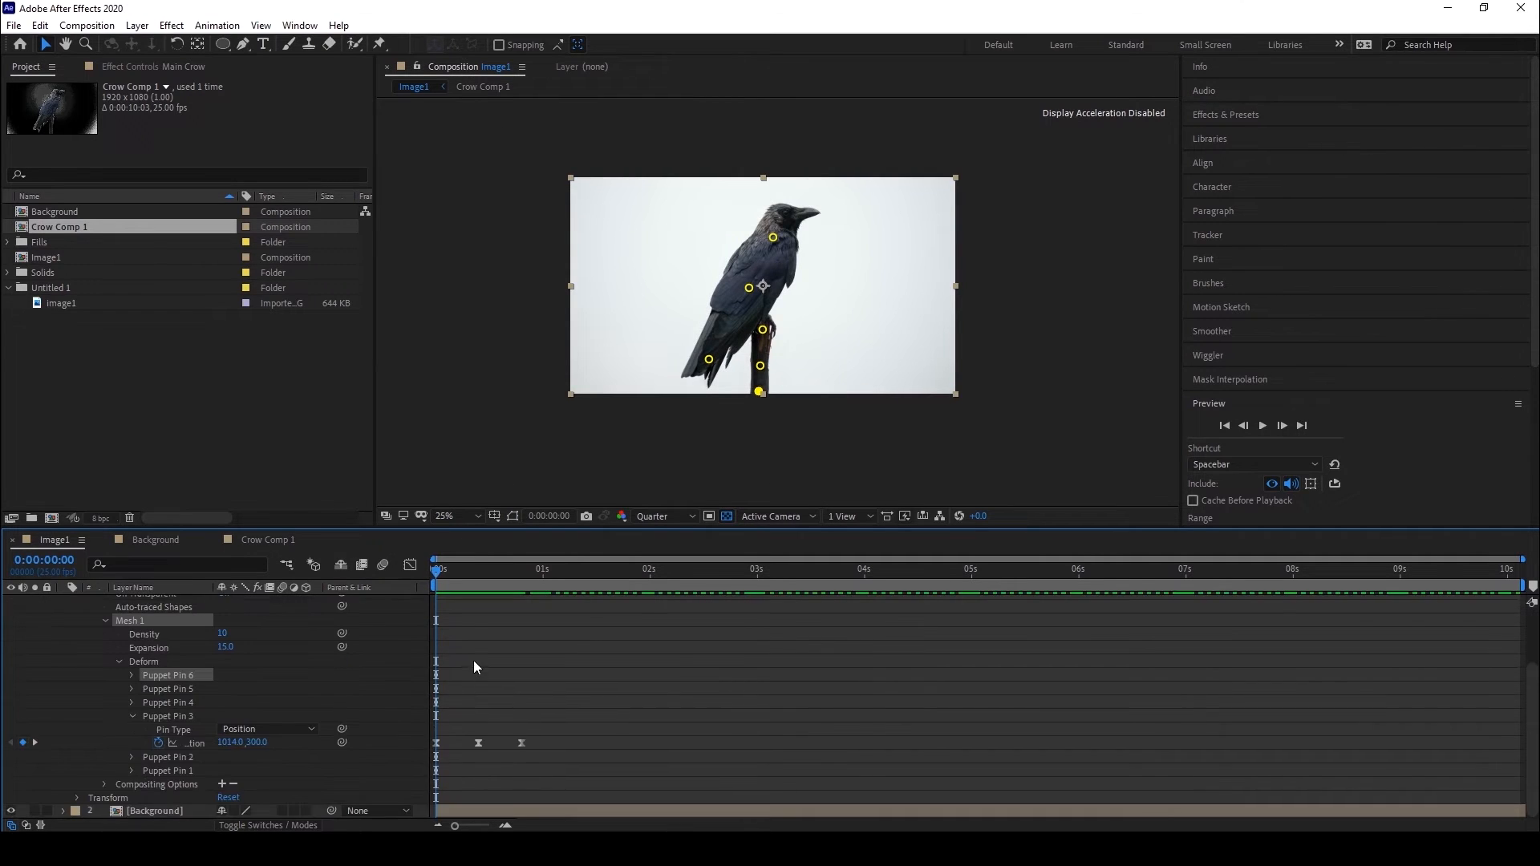
pyautogui.scroll(2, 782, 343)
pyautogui.scroll(-2, 753, 419)
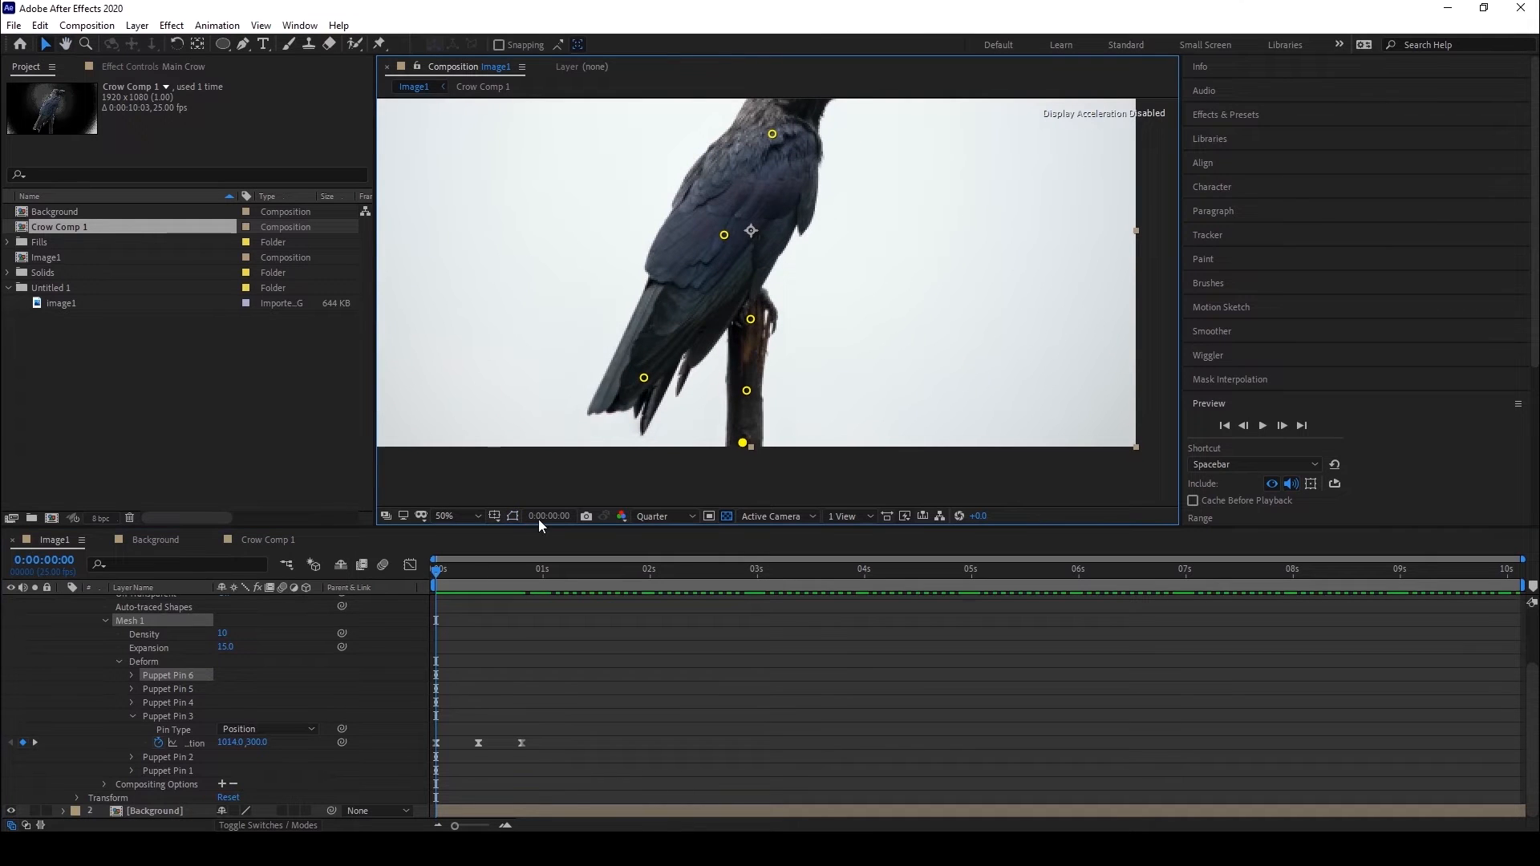
pyautogui.moveTo(444, 576); pyautogui.dragTo(411, 575)
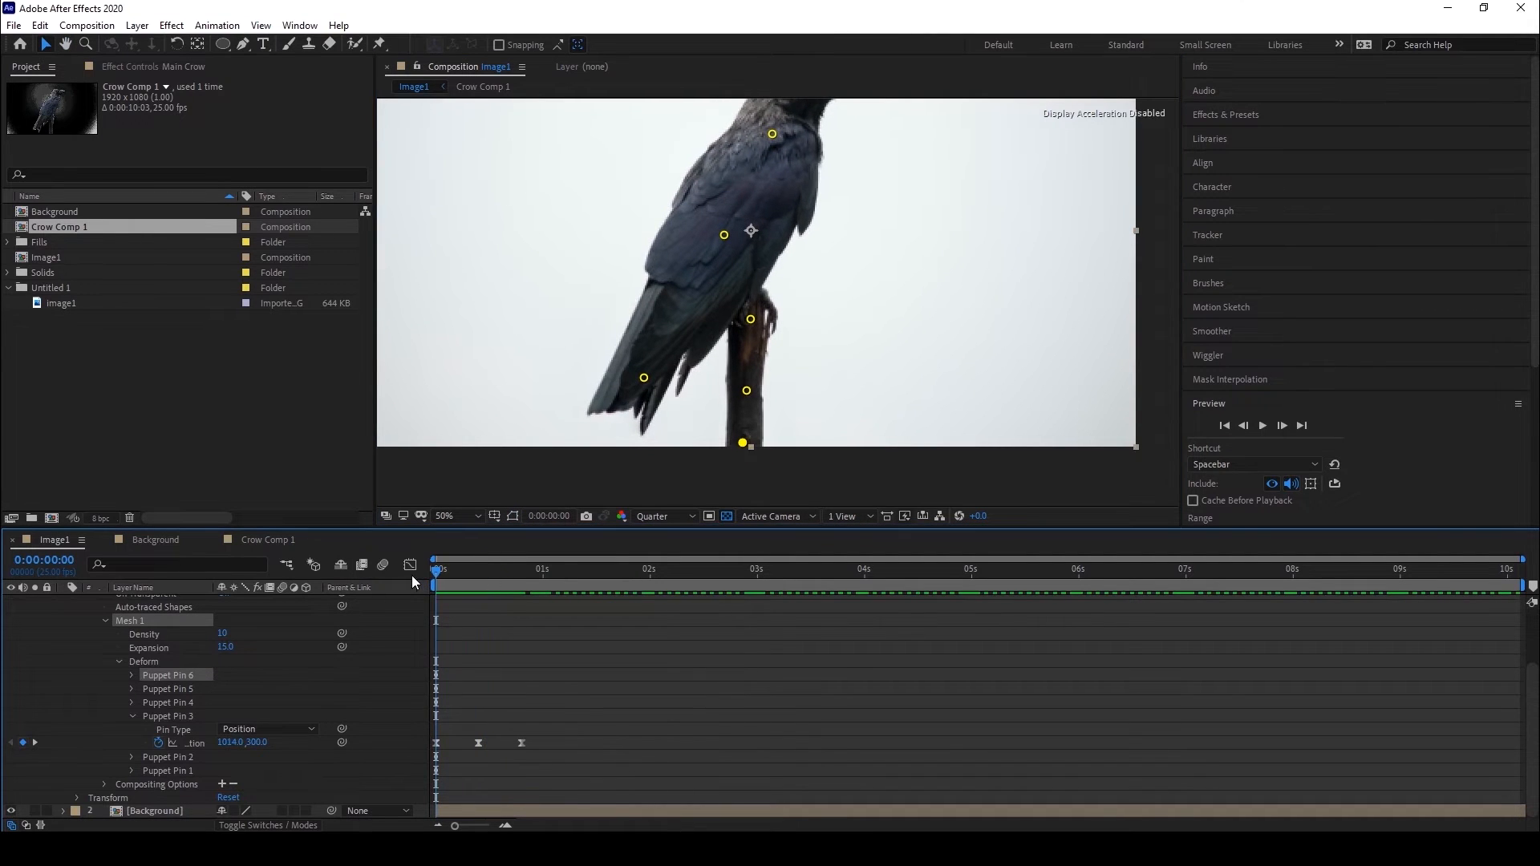
pyautogui.scroll(2, 762, 308)
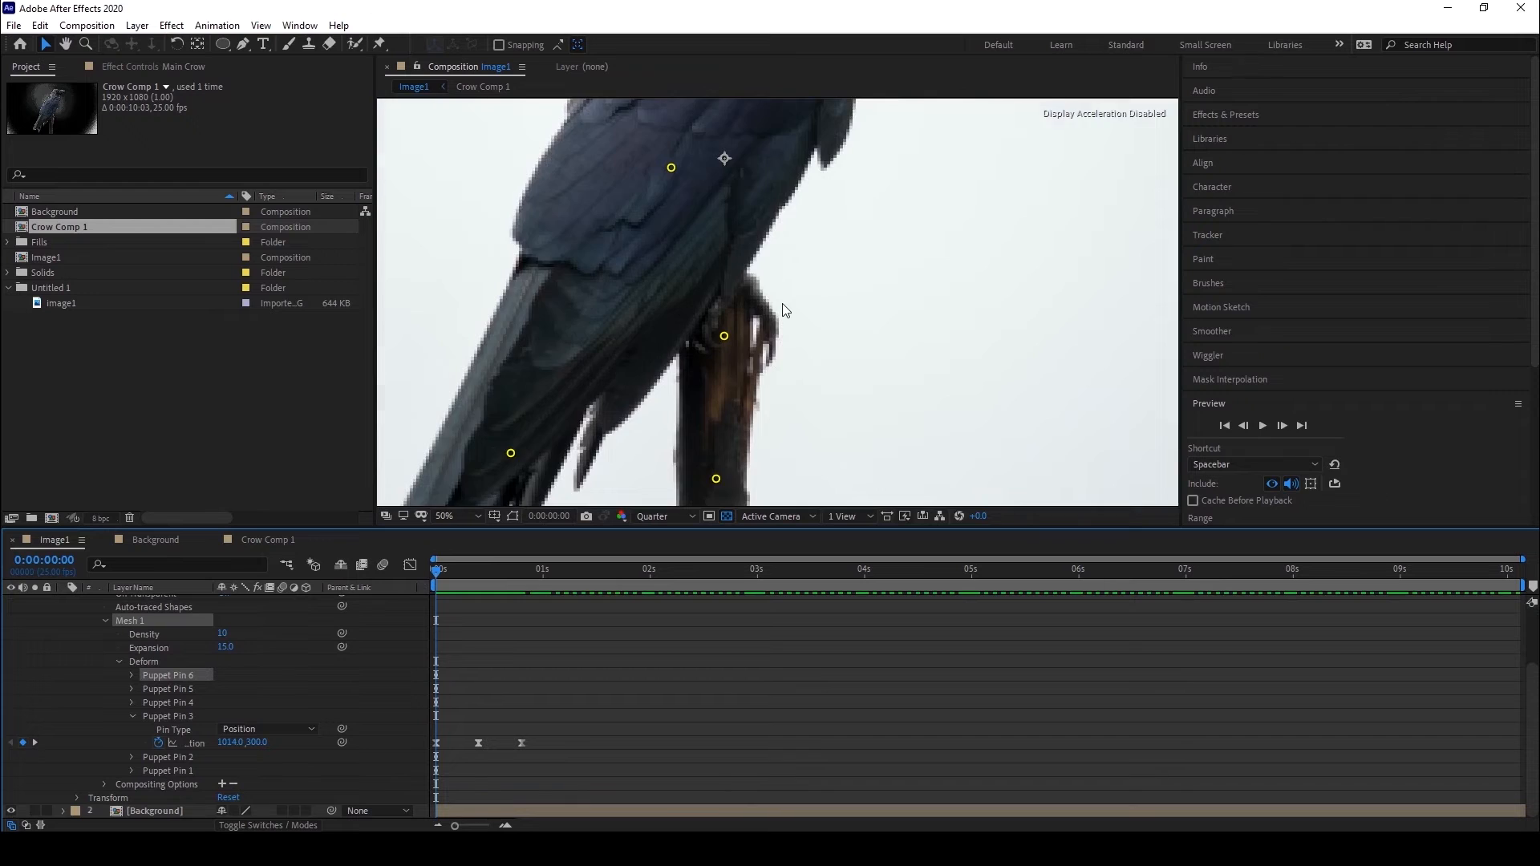
pyautogui.scroll(-2, 783, 311)
# Add puppet pins at the top of the crow's front foot and on its claw, then scrub the opening frames.
pyautogui.click(378, 44)
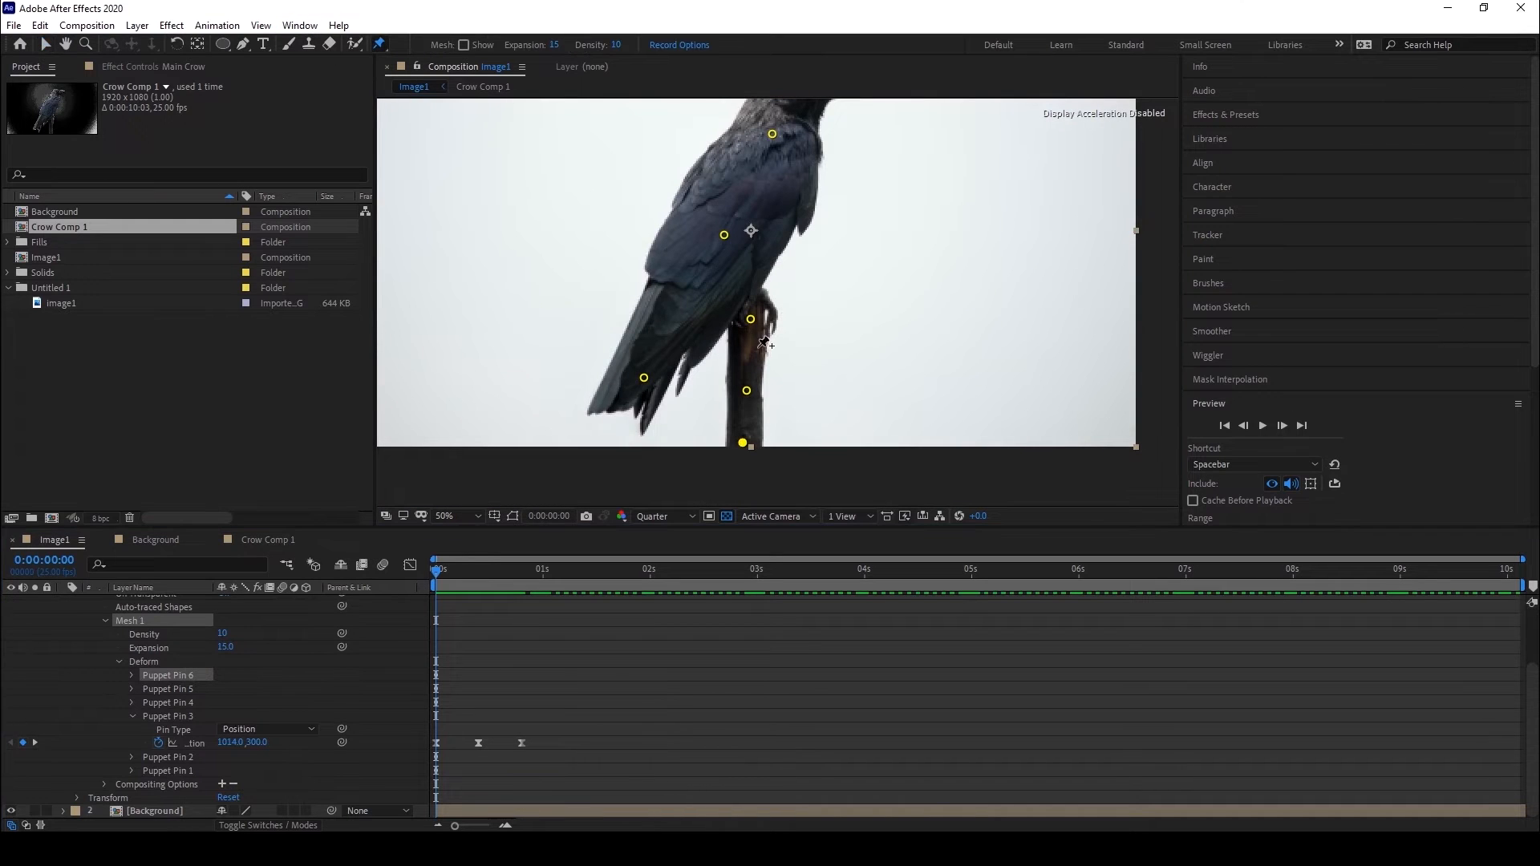
pyautogui.scroll(2, 762, 337)
pyautogui.click(754, 294)
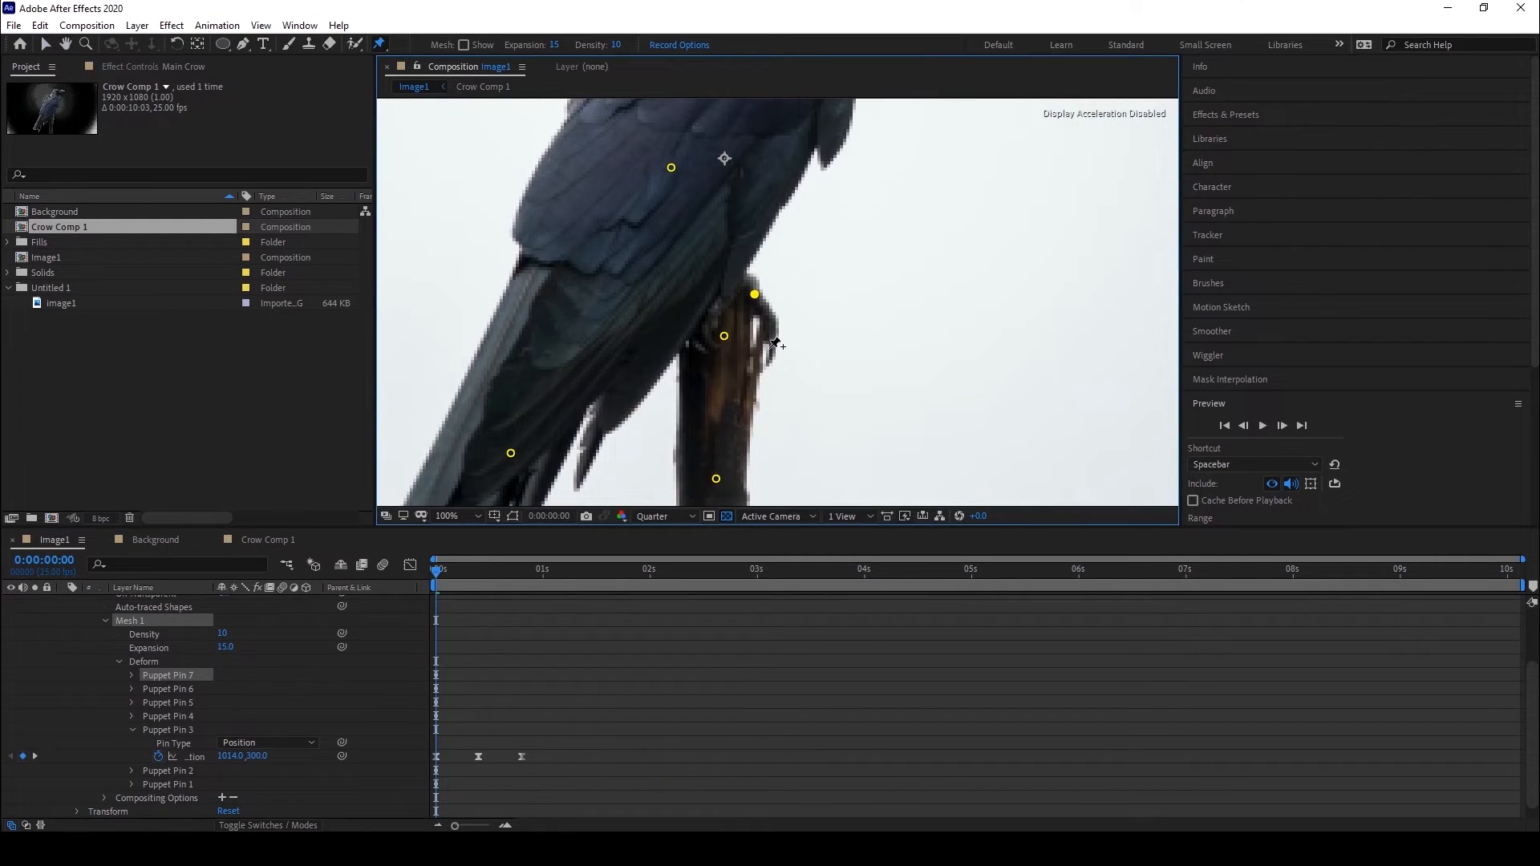
pyautogui.scroll(-4, 771, 340)
pyautogui.scroll(4, 771, 340)
pyautogui.click(763, 343)
pyautogui.scroll(-2, 784, 281)
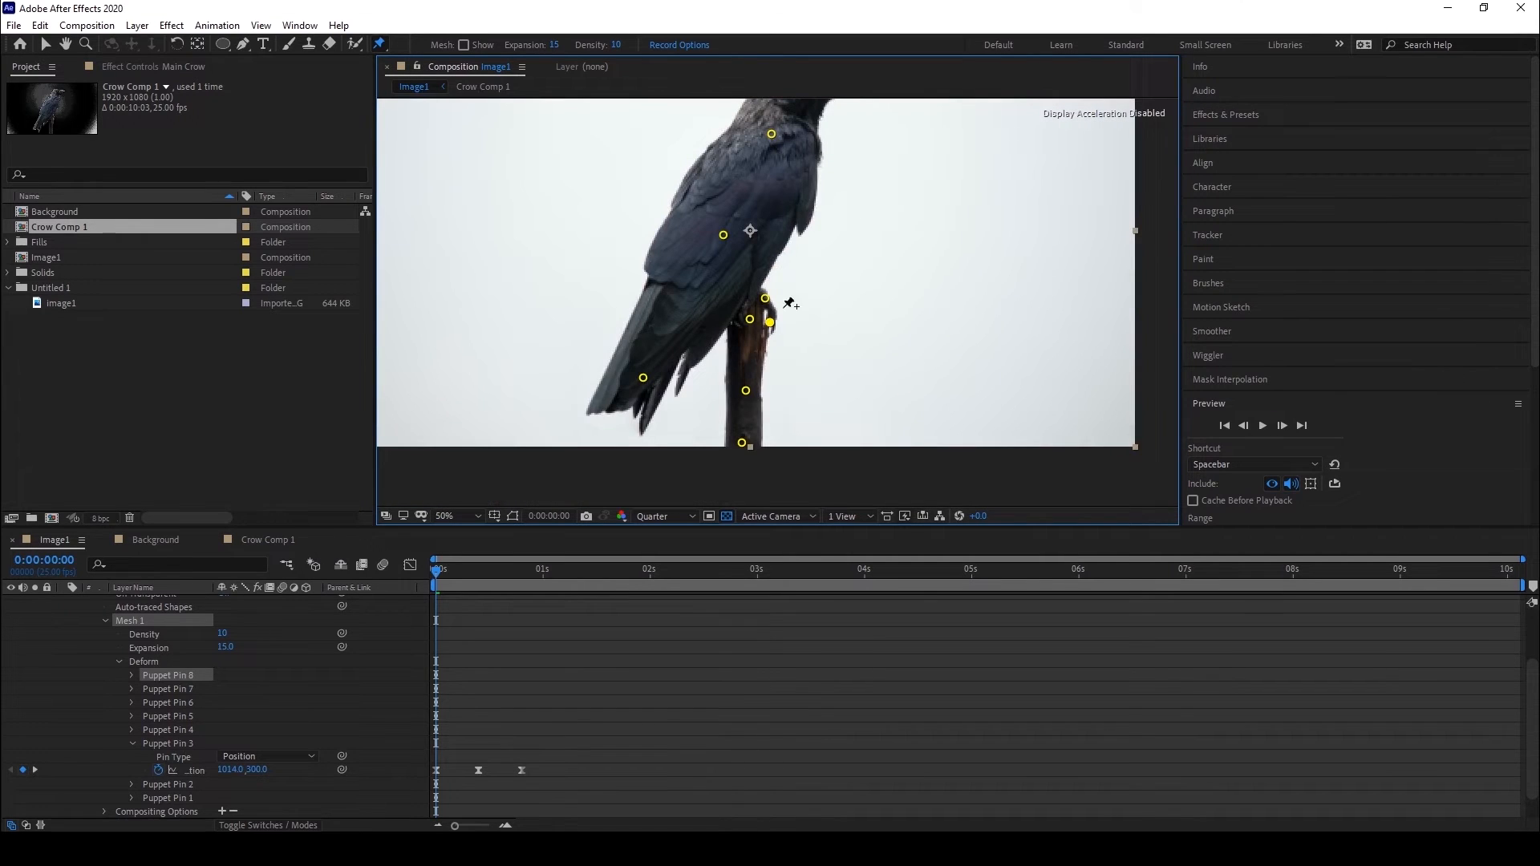
pyautogui.moveTo(439, 584)
pyautogui.mouseDown()
pyautogui.moveTo(526, 584)
pyautogui.moveTo(425, 585)
pyautogui.mouseUp()
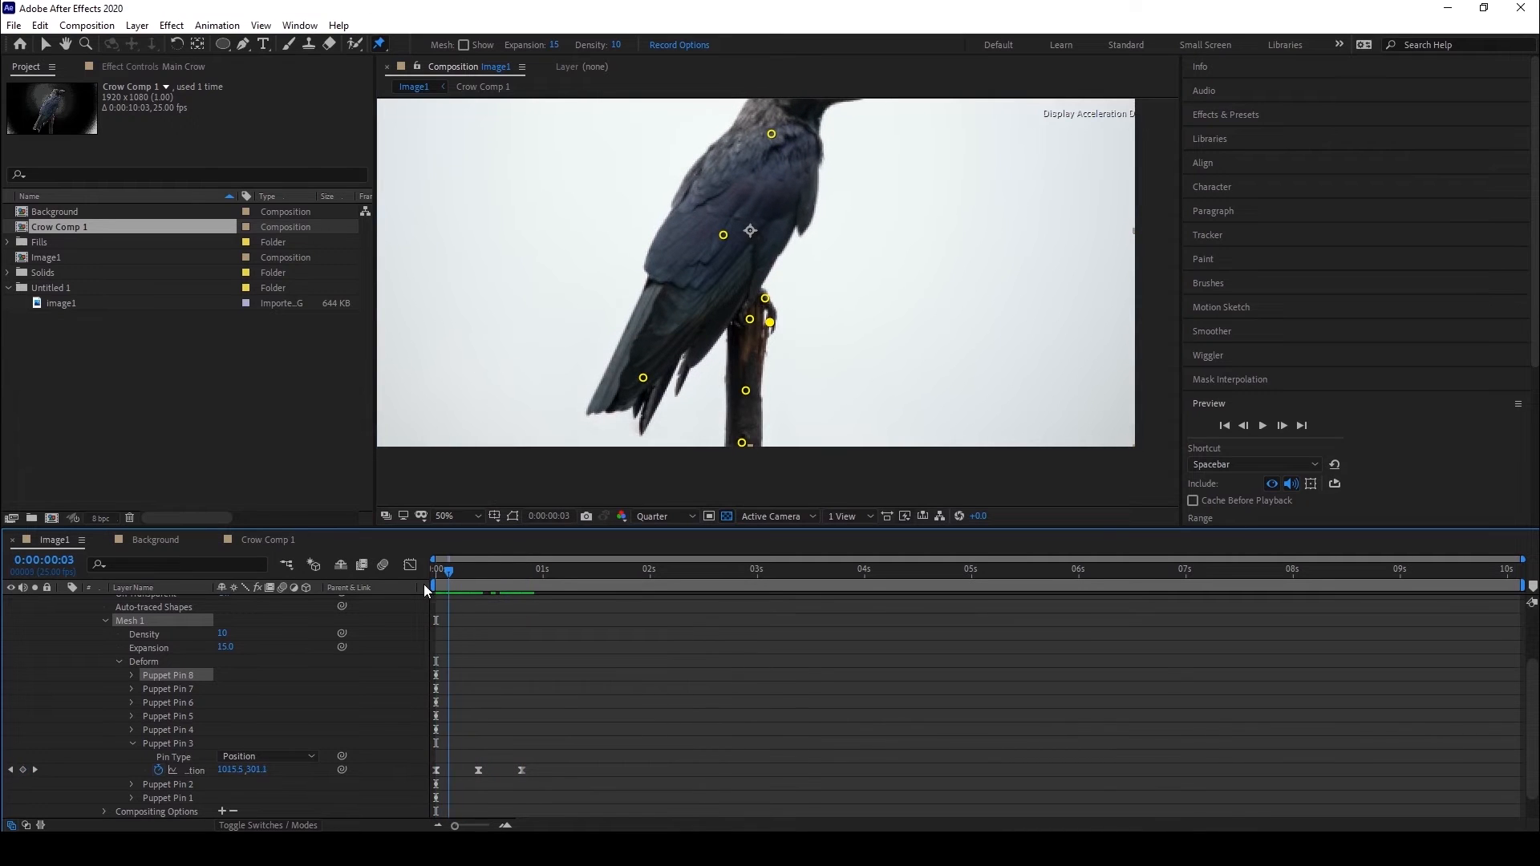
# Add puppet pins on the post's front edge below the claw and at the claw's tip, scrubbing to check the deformation.
pyautogui.click(761, 354)
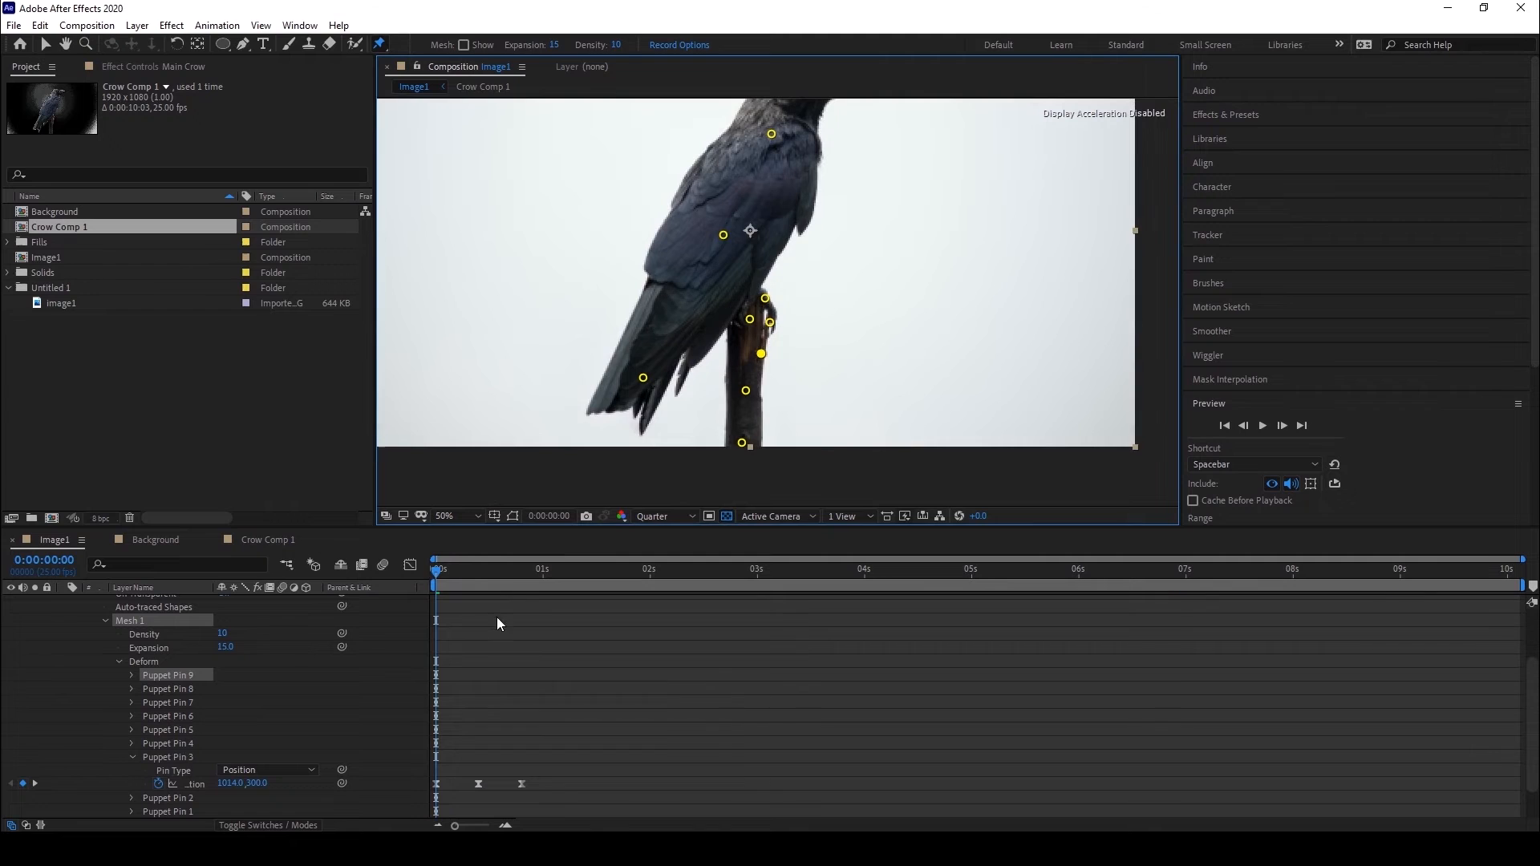
pyautogui.moveTo(447, 575); pyautogui.dragTo(364, 580)
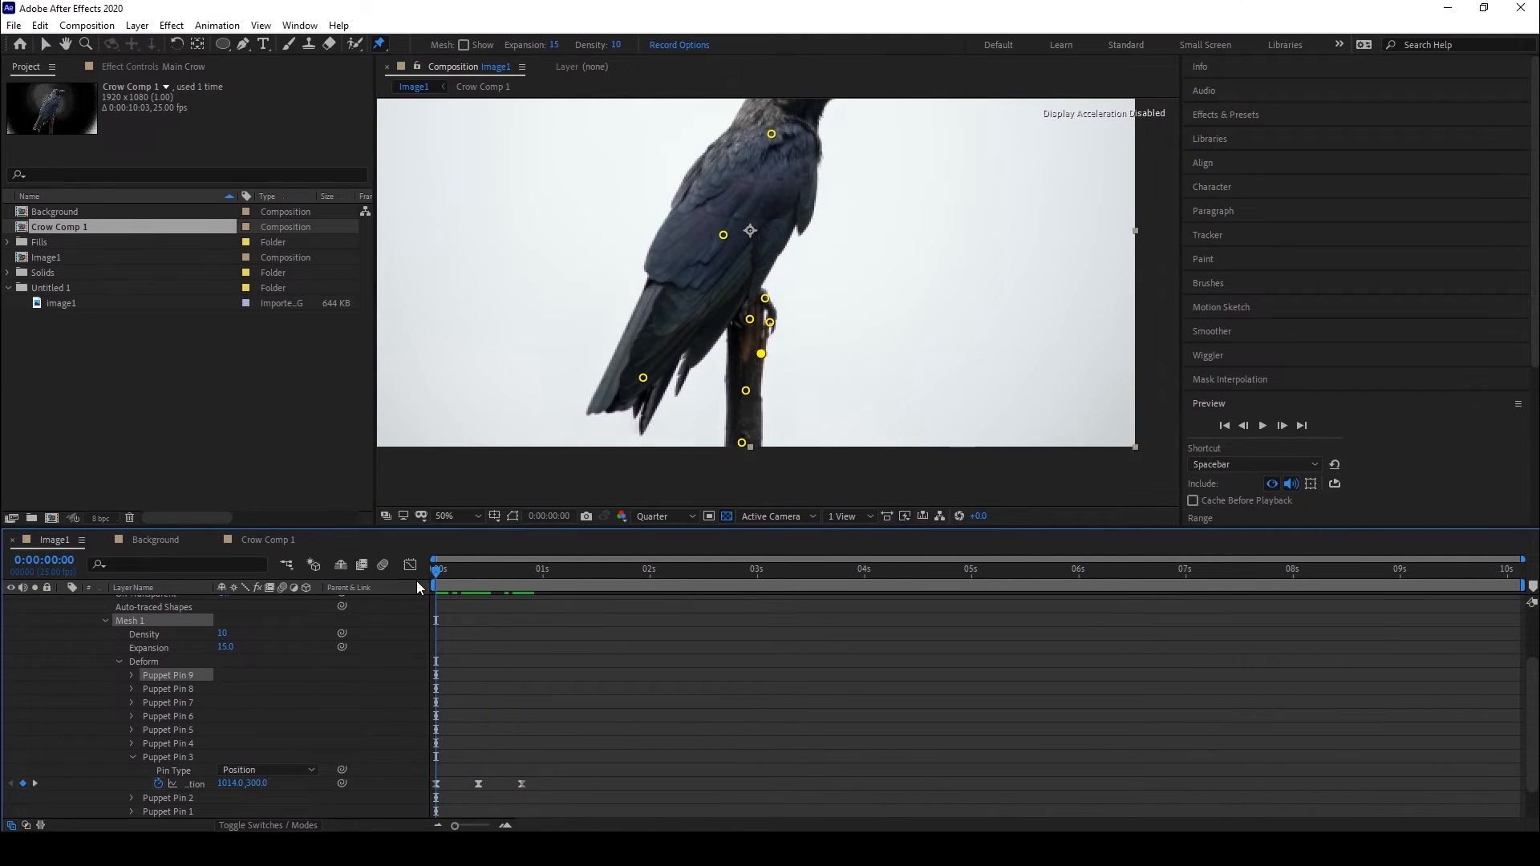
pyautogui.click(767, 334)
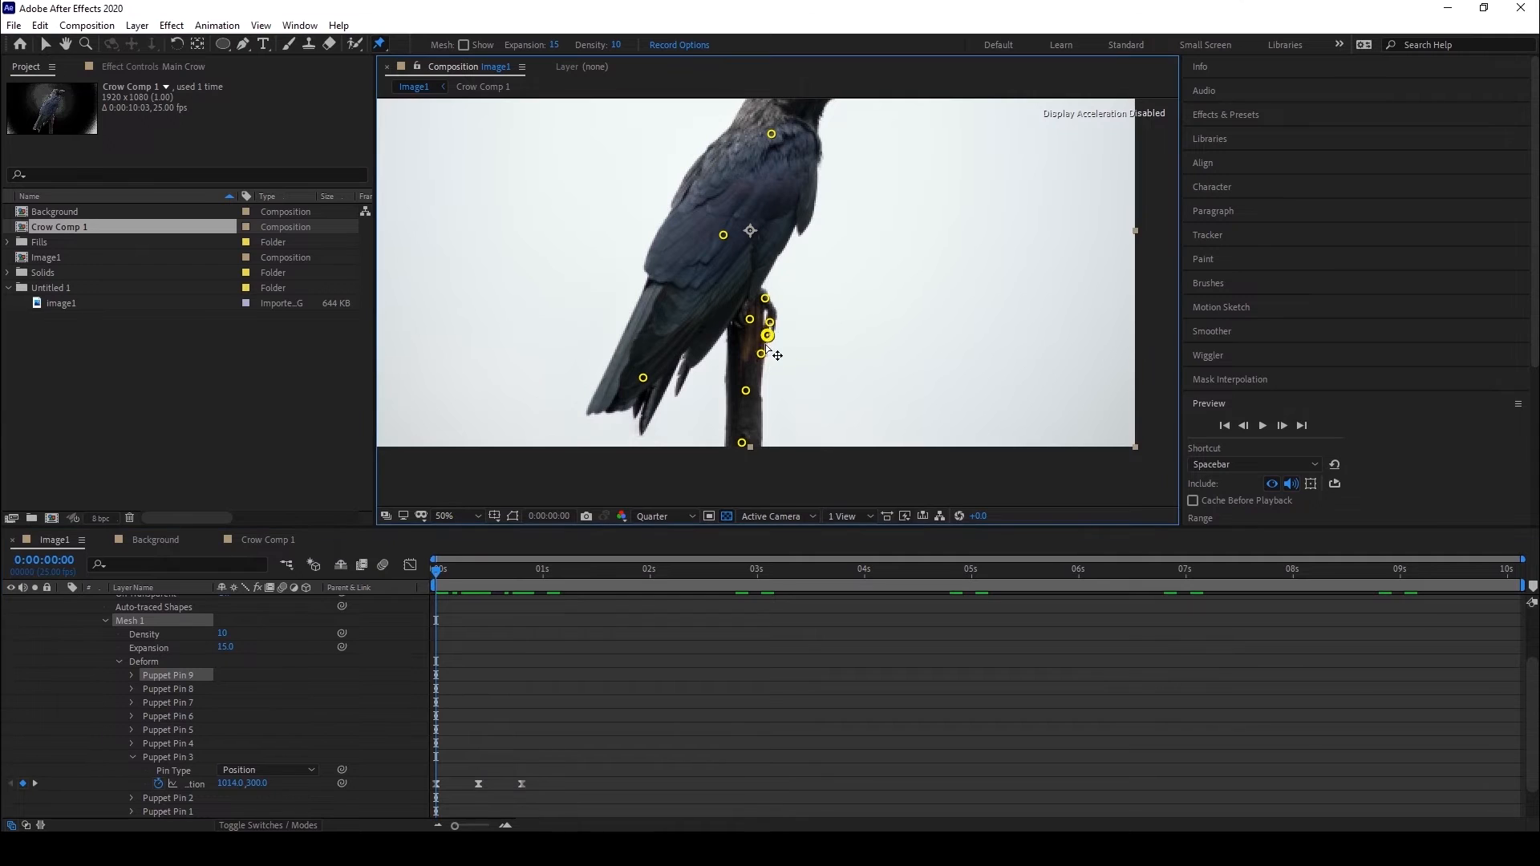
pyautogui.moveTo(439, 572)
pyautogui.mouseDown()
pyautogui.moveTo(576, 574)
pyautogui.moveTo(392, 574)
pyautogui.moveTo(482, 574)
pyautogui.moveTo(430, 579)
pyautogui.mouseUp()
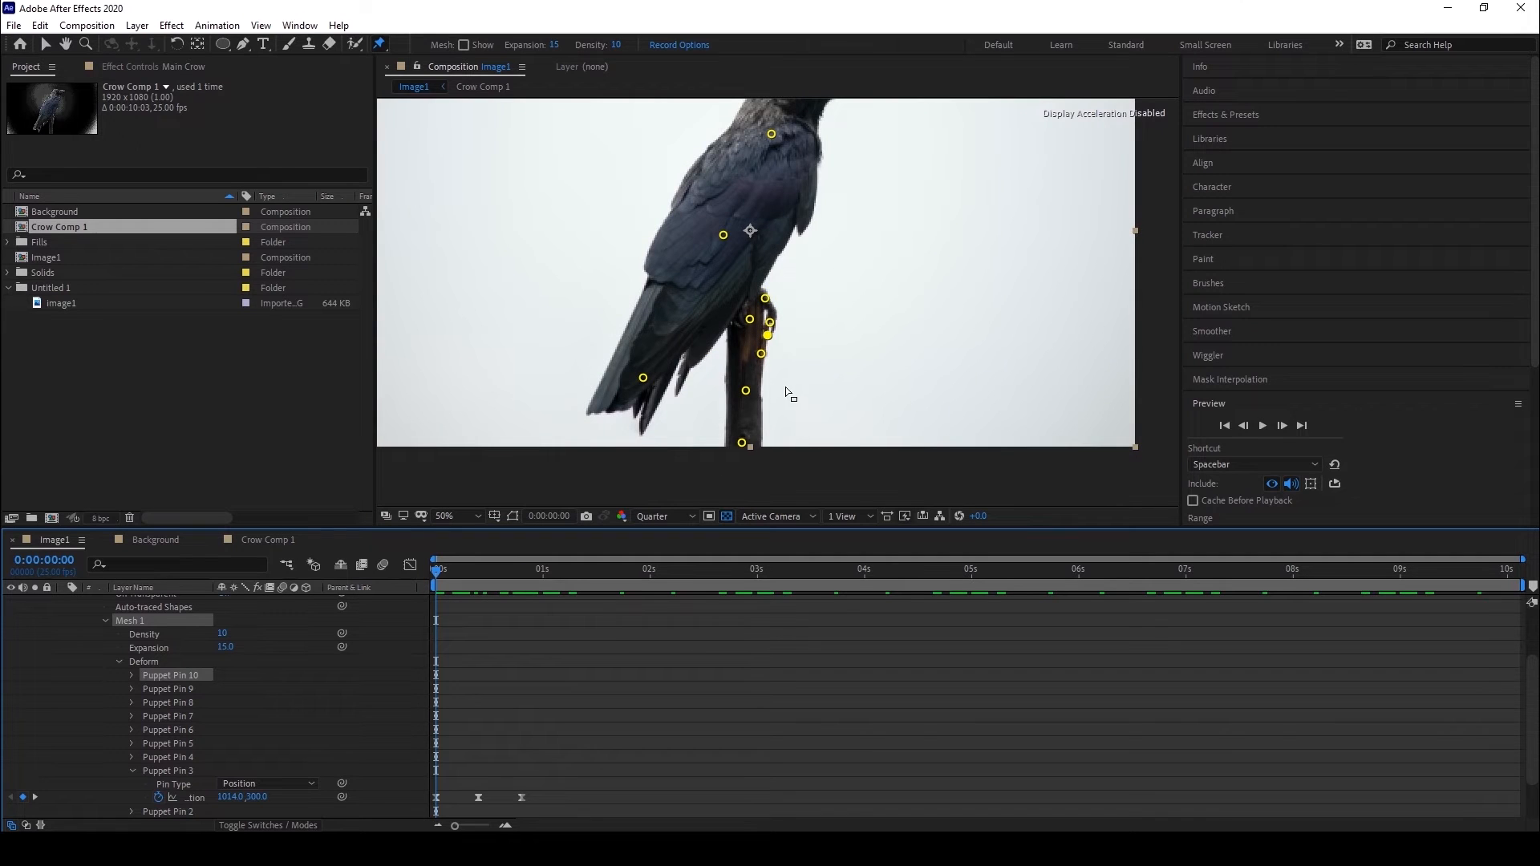
pyautogui.scroll(-2, 784, 377)
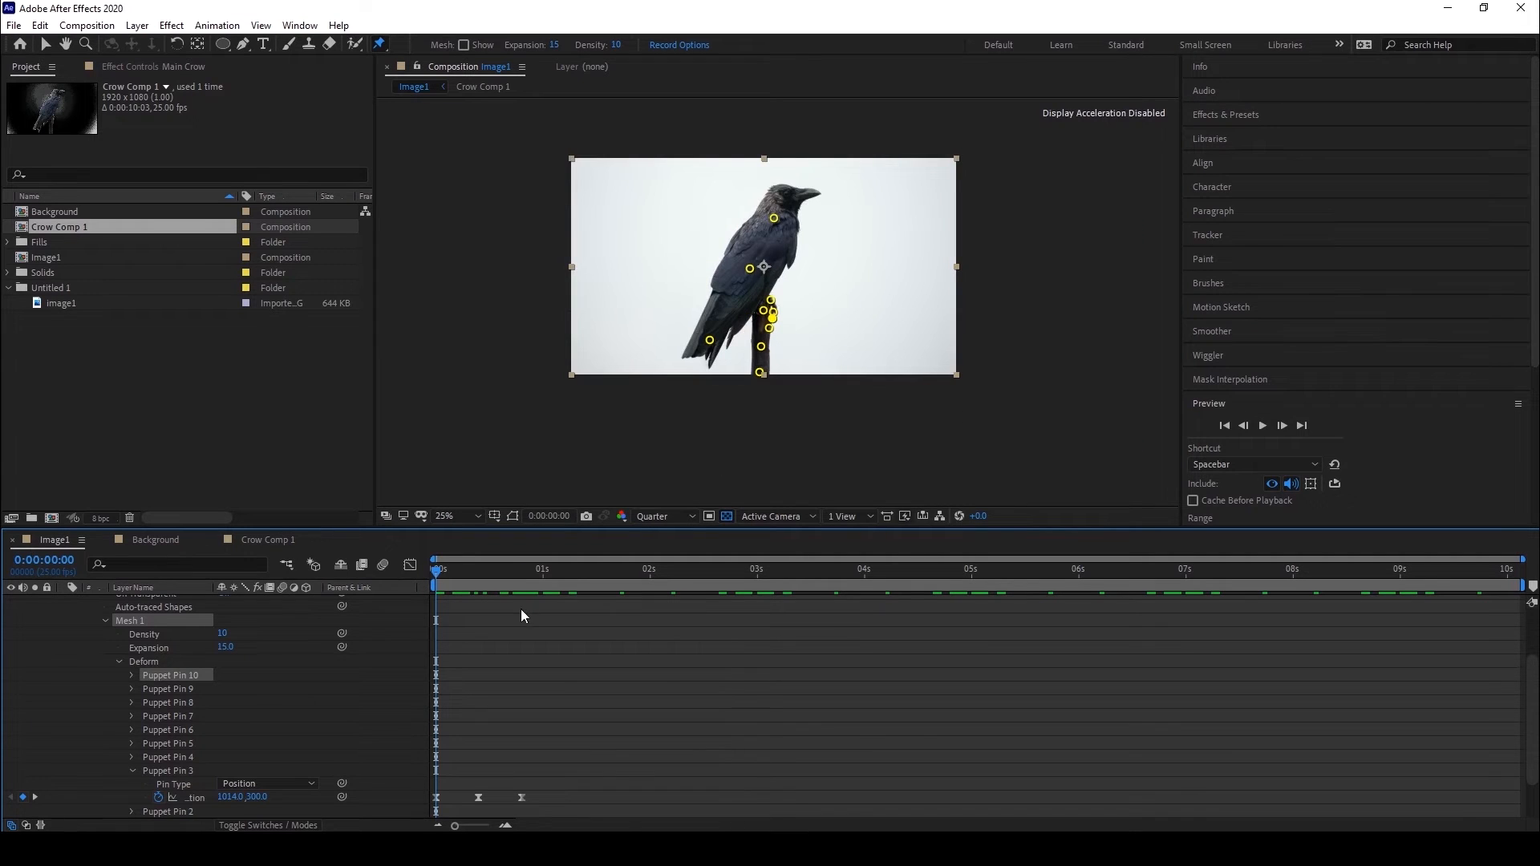
# Enlarge the timeline area, scrub back to the start of the composition and deselect the current pin.
pyautogui.moveTo(632, 530); pyautogui.dragTo(610, 421)
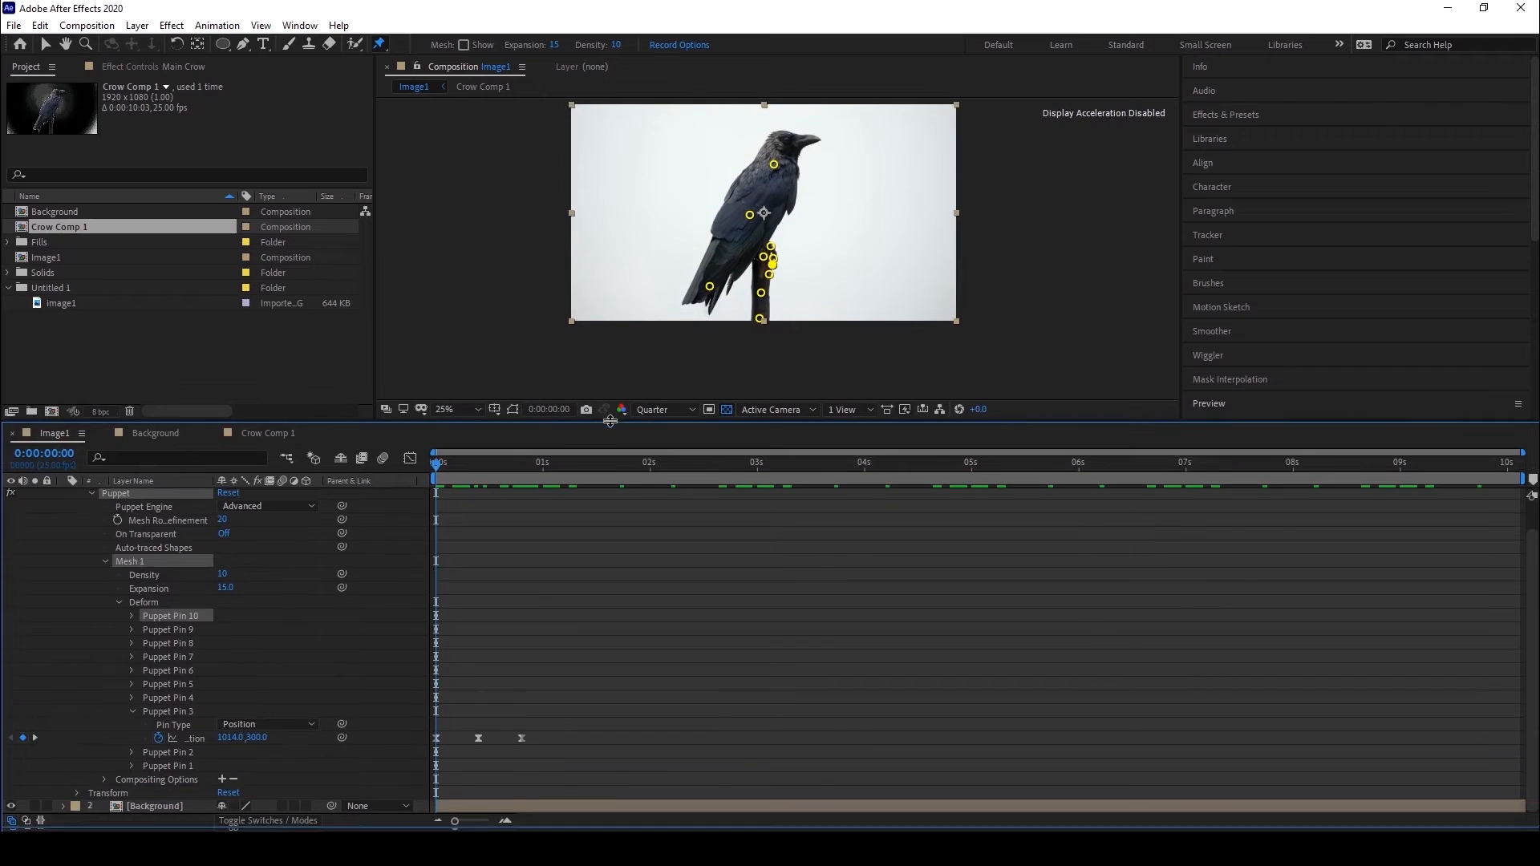
pyautogui.moveTo(459, 465)
pyautogui.mouseDown()
pyautogui.moveTo(545, 486)
pyautogui.moveTo(439, 488)
pyautogui.mouseUp()
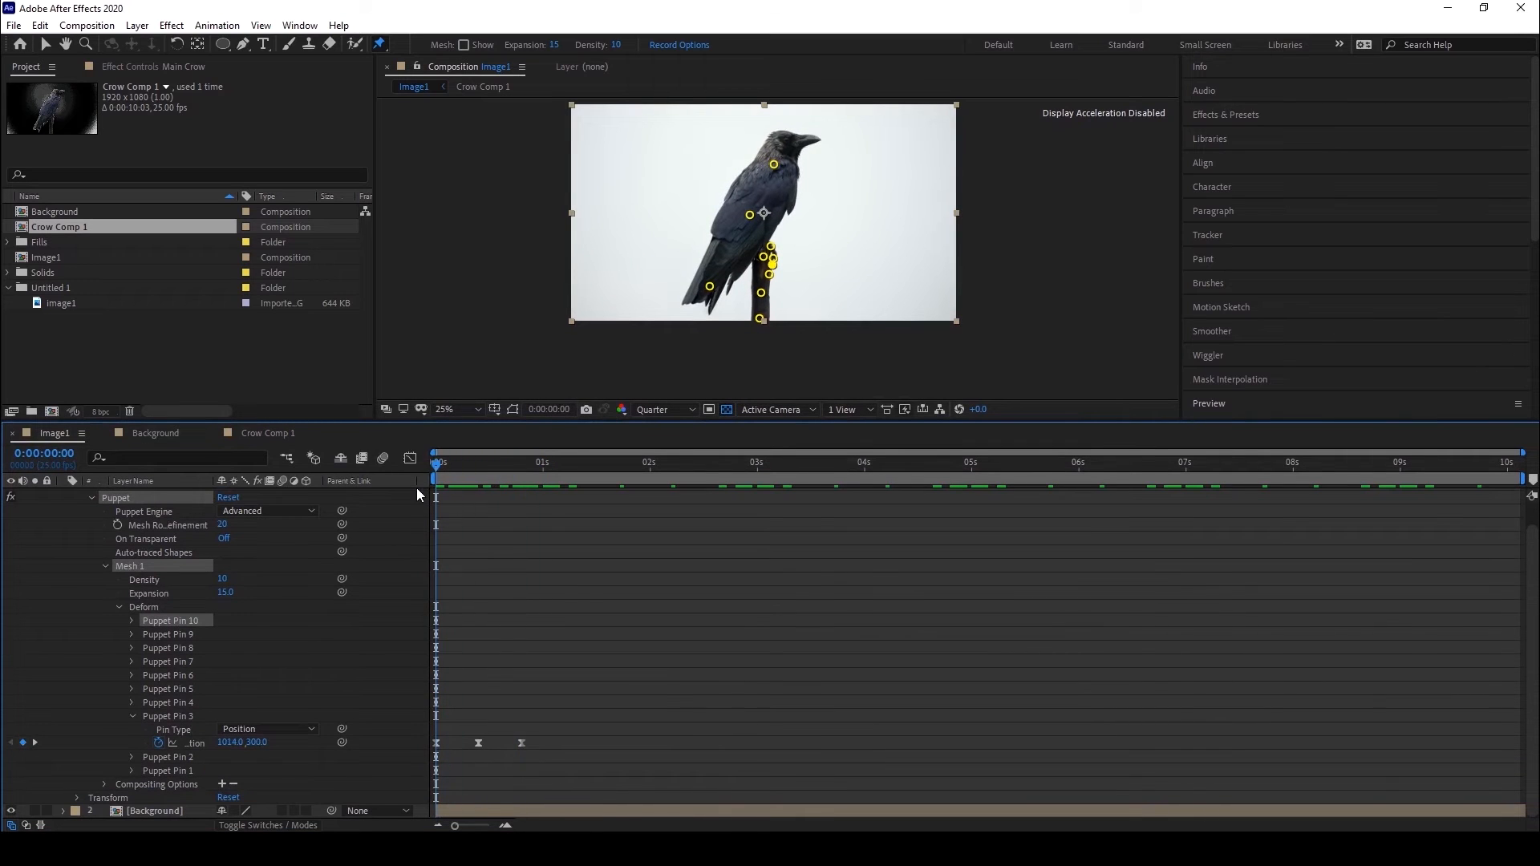
pyautogui.click(584, 587)
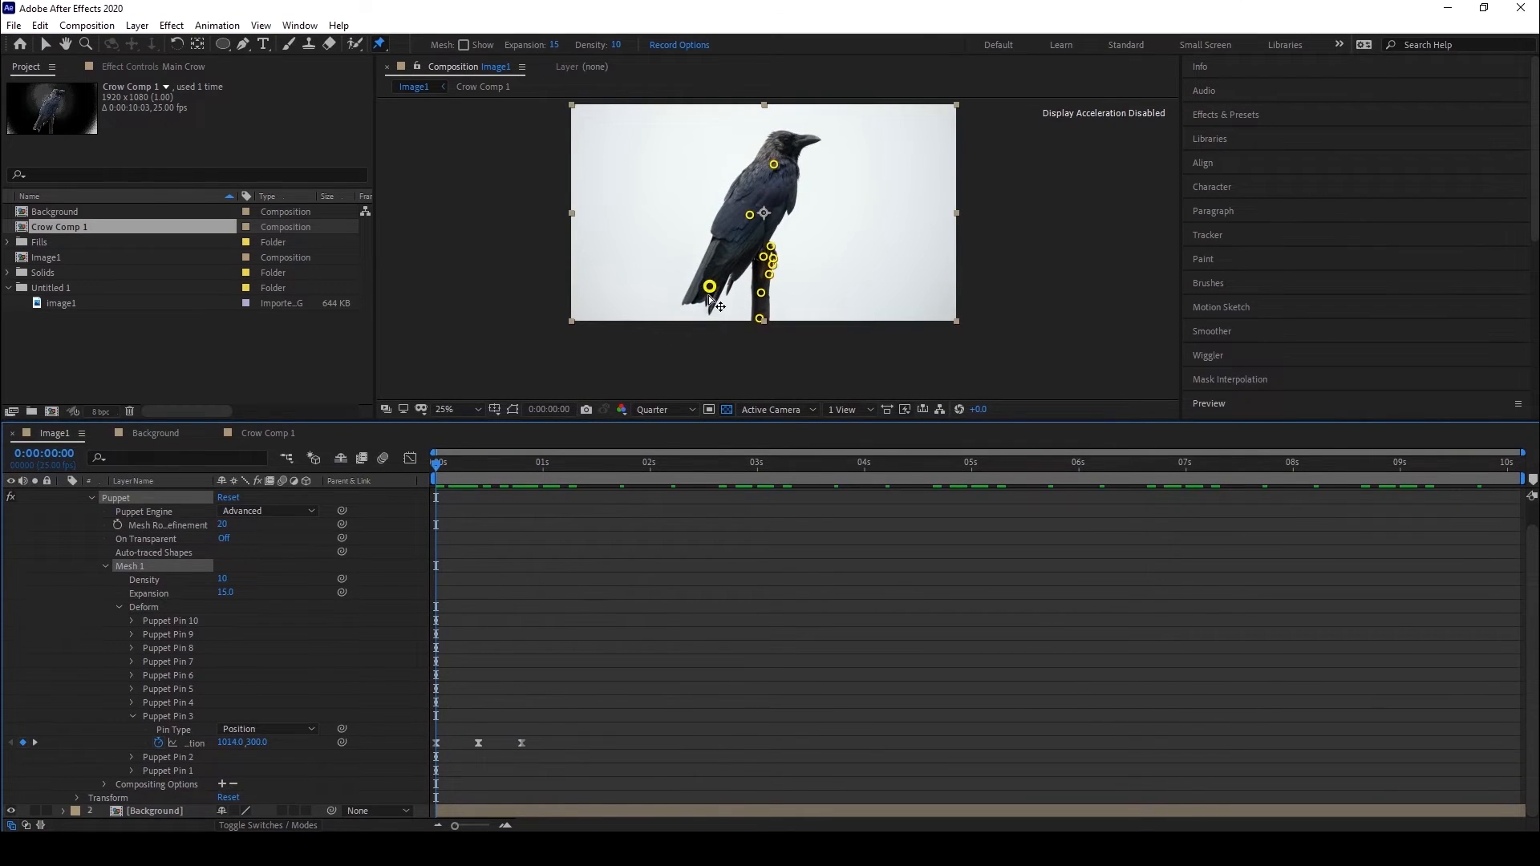
pyautogui.click(640, 607)
# Reveal the tail pin's (Puppet Pin 1) position, keyframe it at 678.0, 896.0 at 0:00:00:10, and go to 0:00:00:20.
pyautogui.click(162, 729)
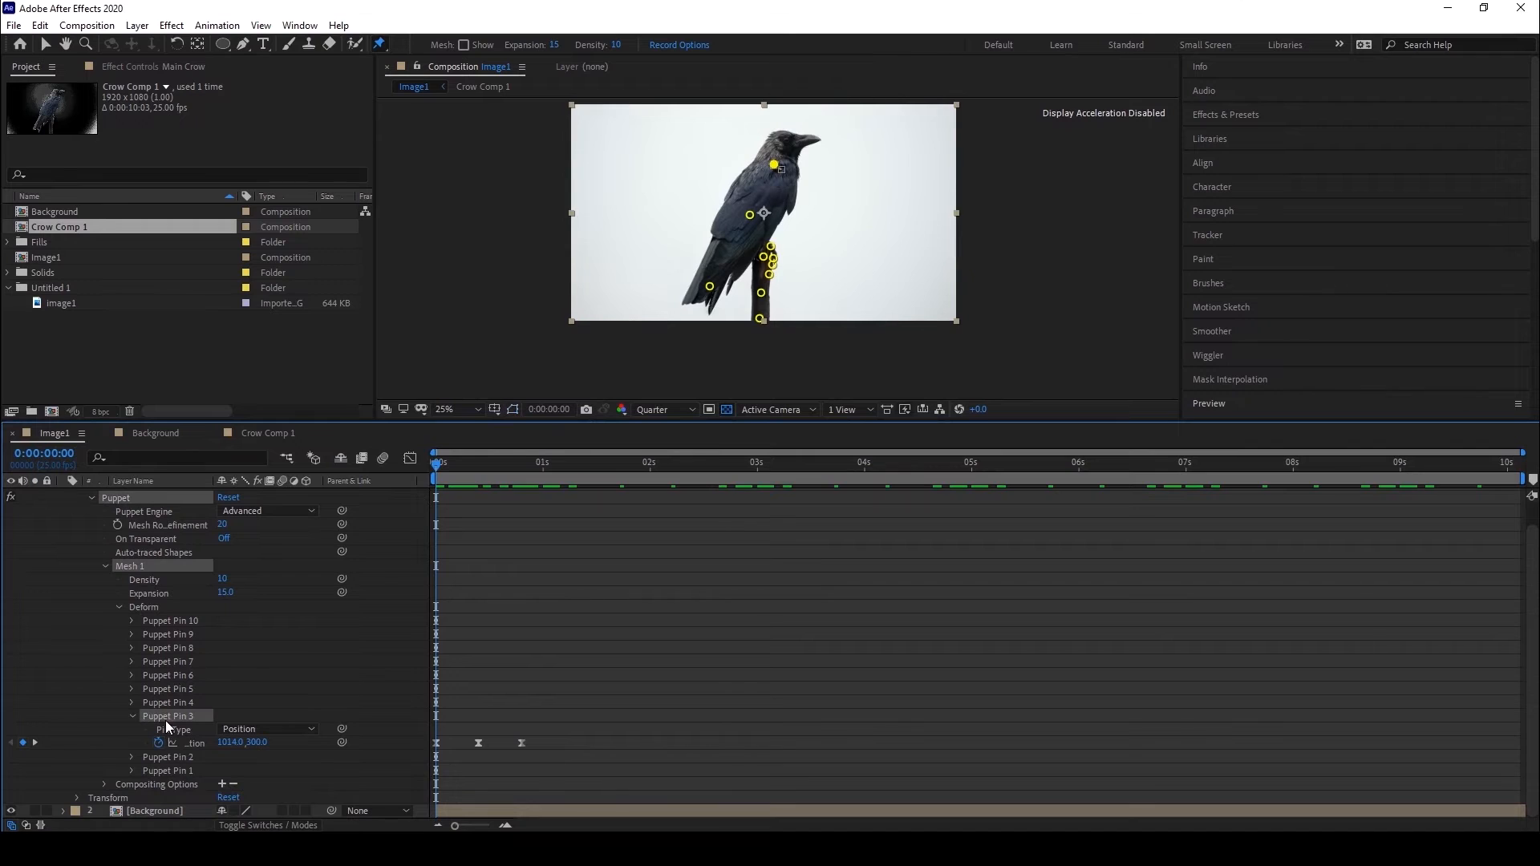
pyautogui.click(710, 286)
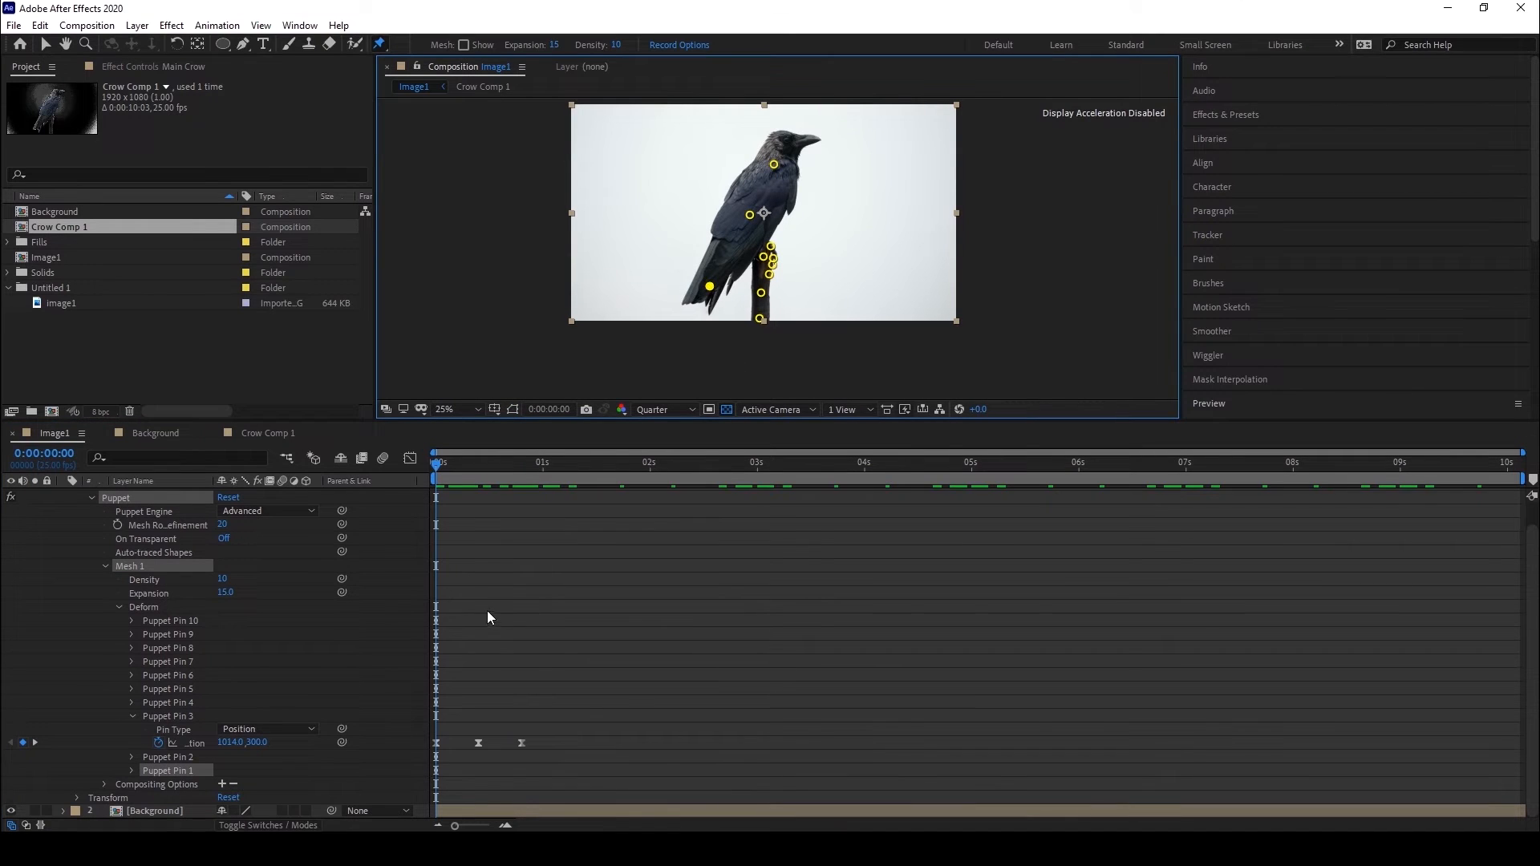
pyautogui.click(131, 770)
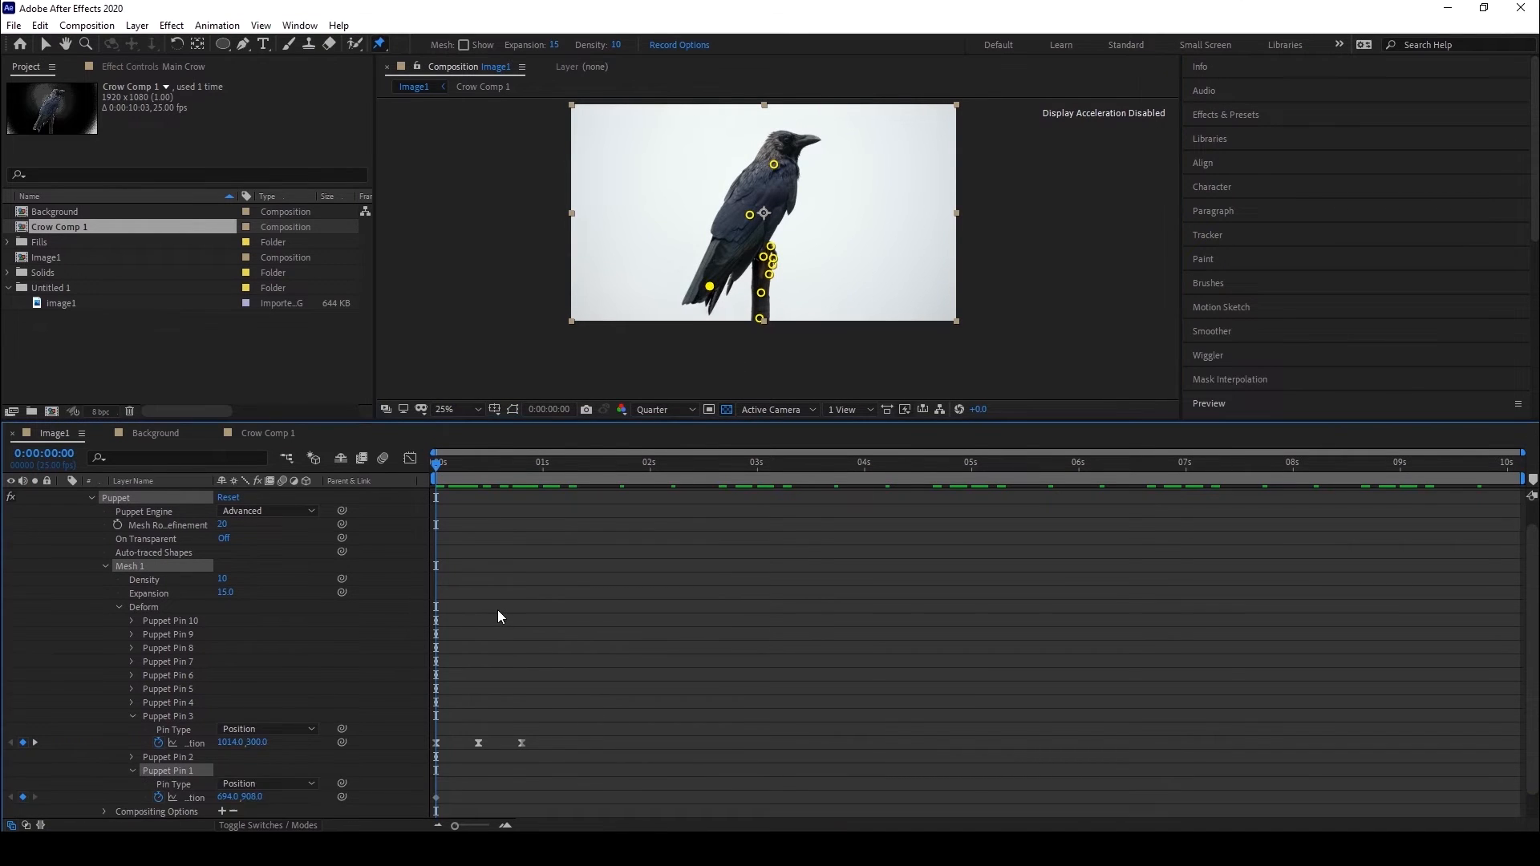
pyautogui.moveTo(443, 472); pyautogui.dragTo(478, 472)
pyautogui.scroll(2, 700, 323)
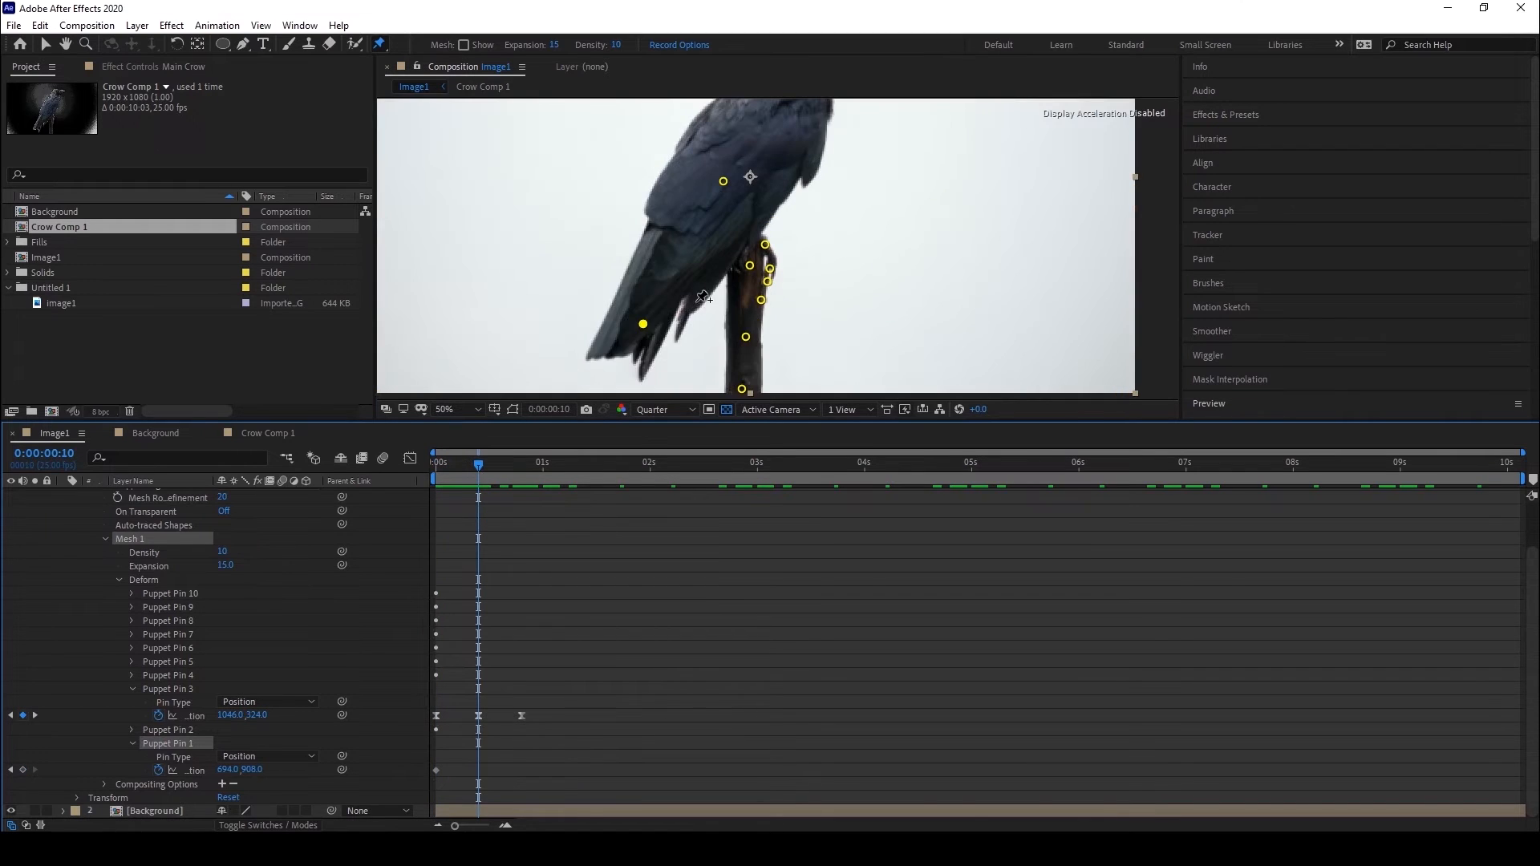
pyautogui.moveTo(639, 323); pyautogui.dragTo(636, 320)
pyautogui.moveTo(486, 484)
pyautogui.mouseDown()
pyautogui.moveTo(421, 473)
pyautogui.moveTo(517, 483)
pyautogui.mouseUp()
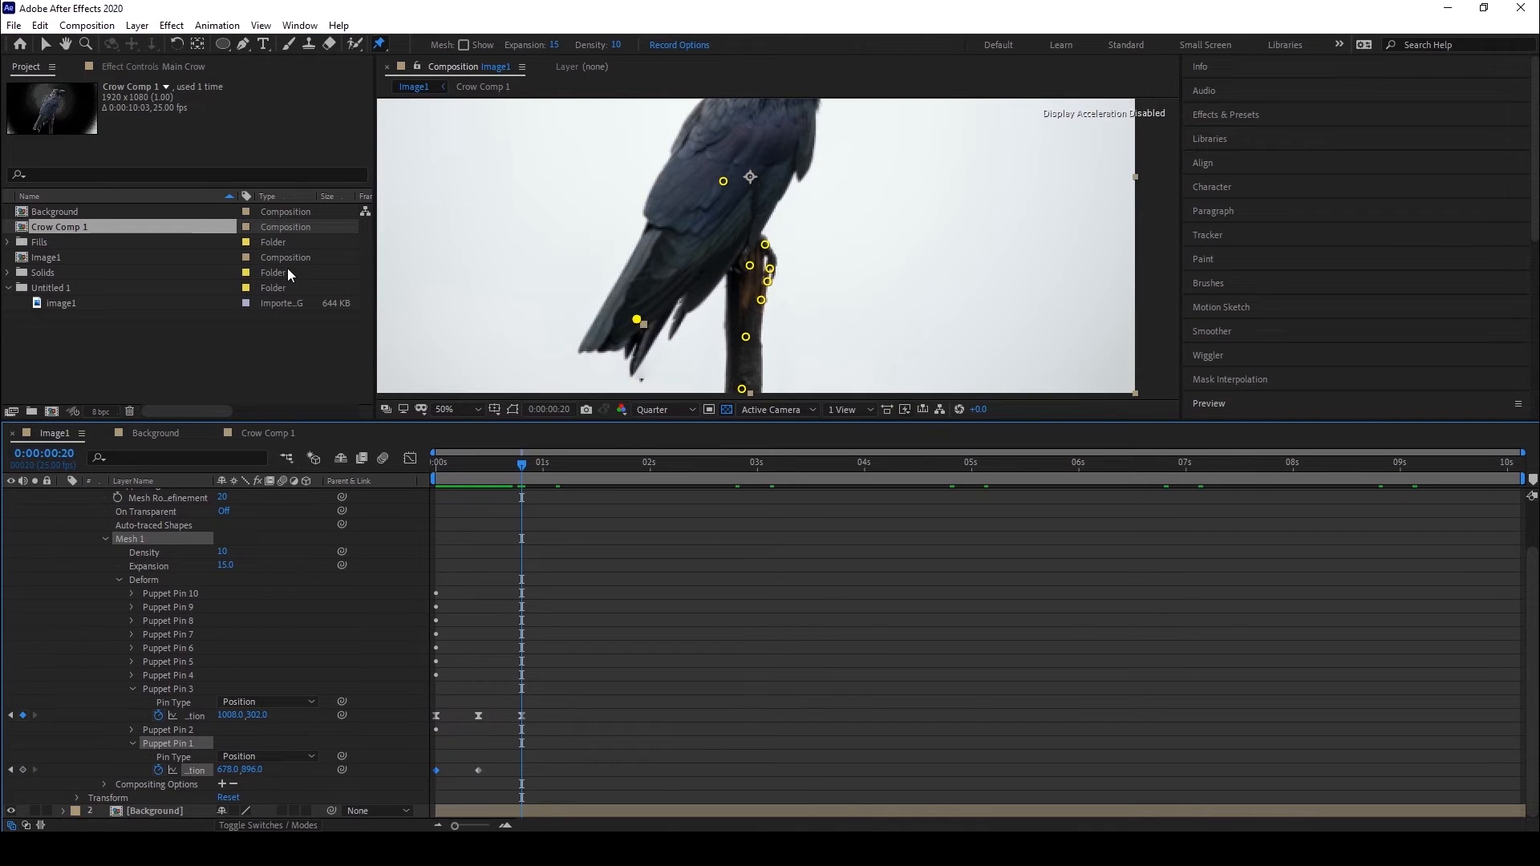
pyautogui.click(749, 591)
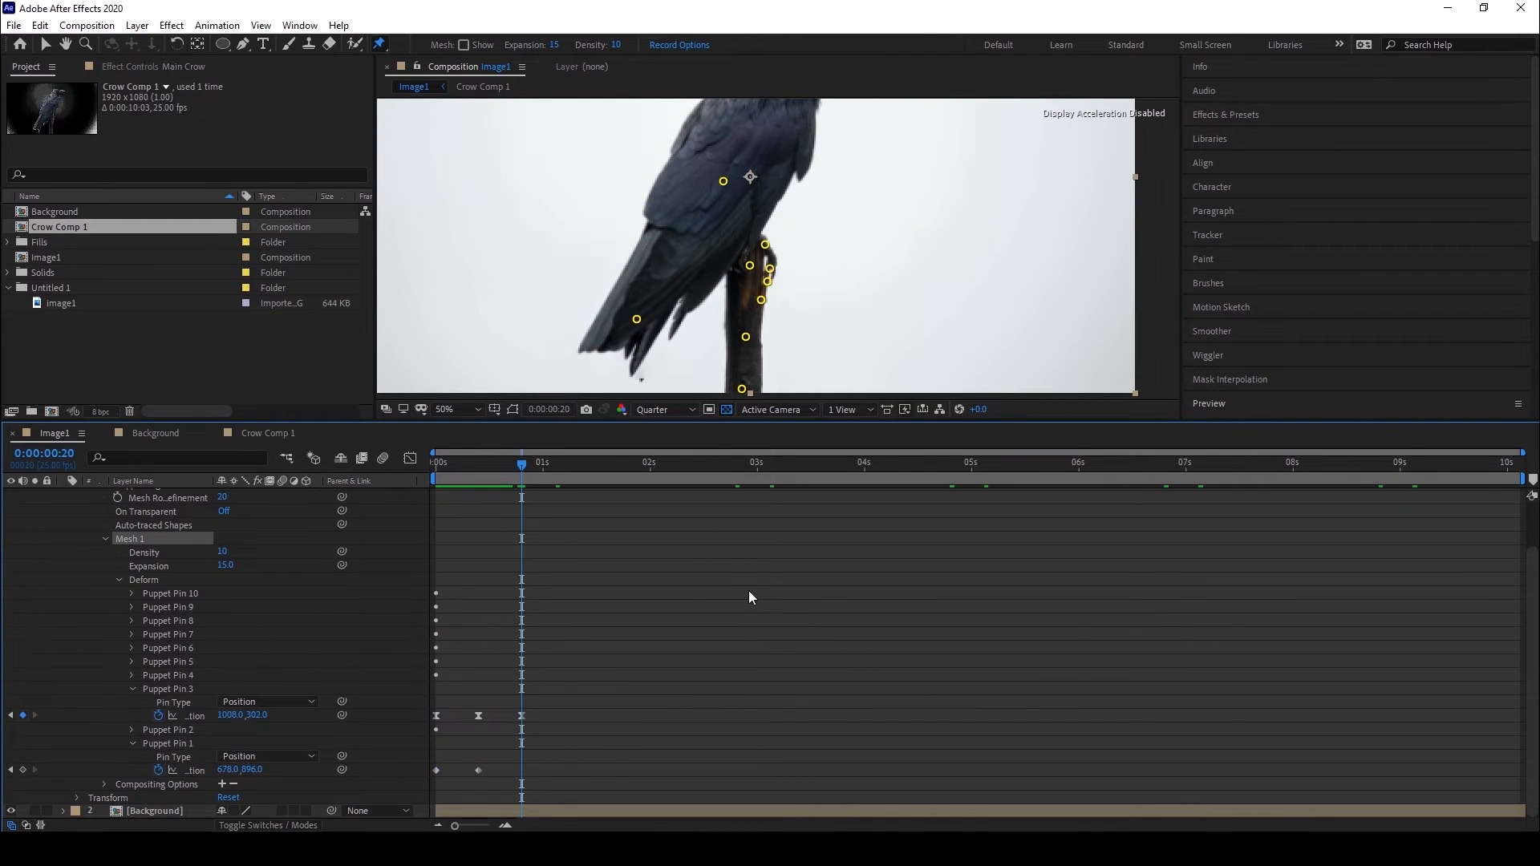
# Copy the tail pin's (Puppet Pin 1) first position keyframe, 694.0, 908.0, and paste it at 0:00:00:20.
pyautogui.hotkey('ctrl', 'v')
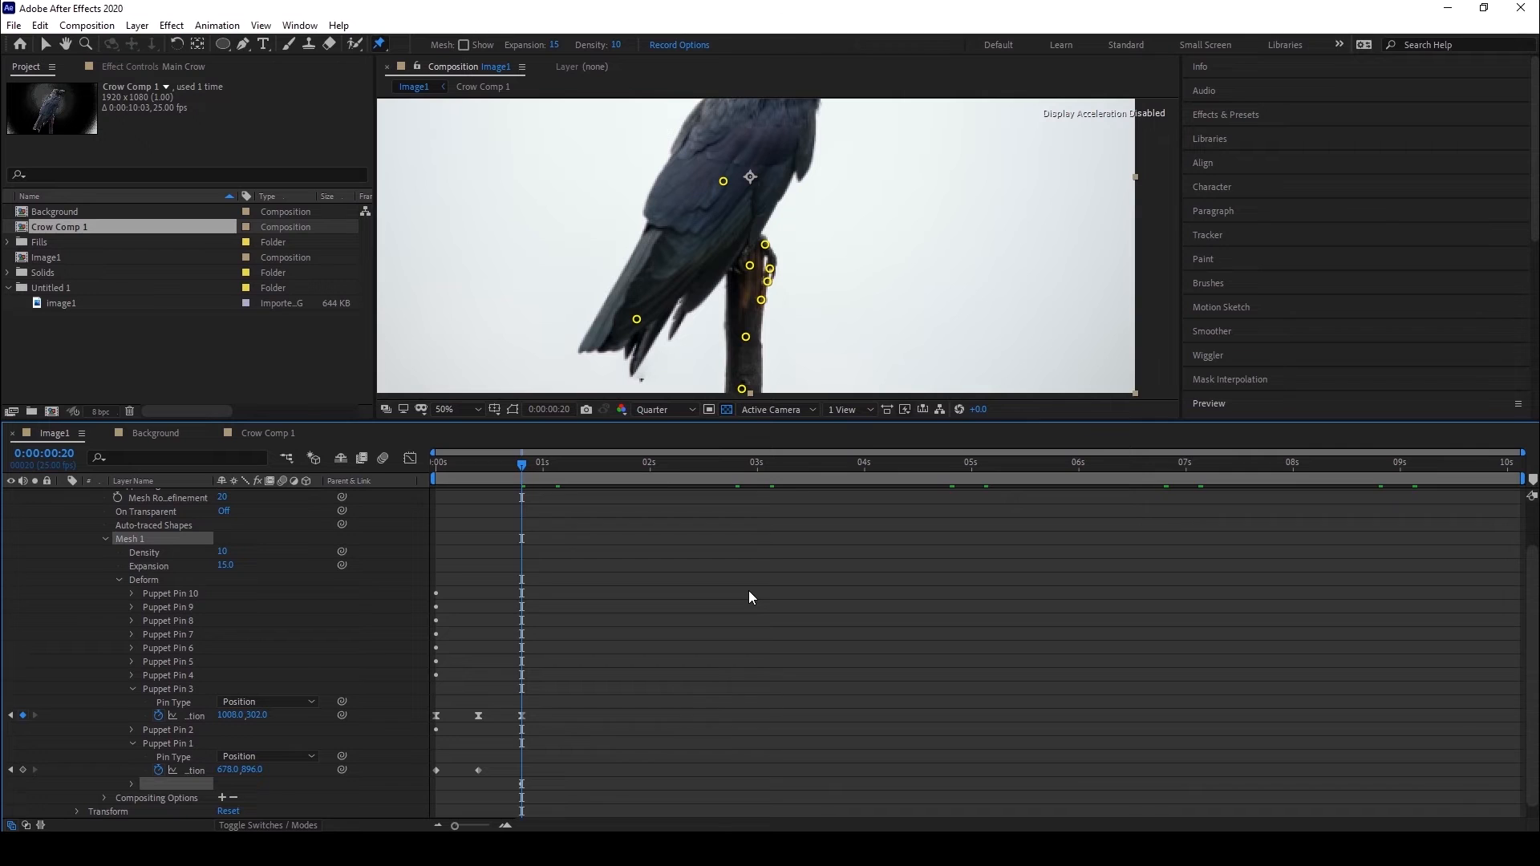
pyautogui.hotkey('ctrl', 'z')
pyautogui.click(436, 770)
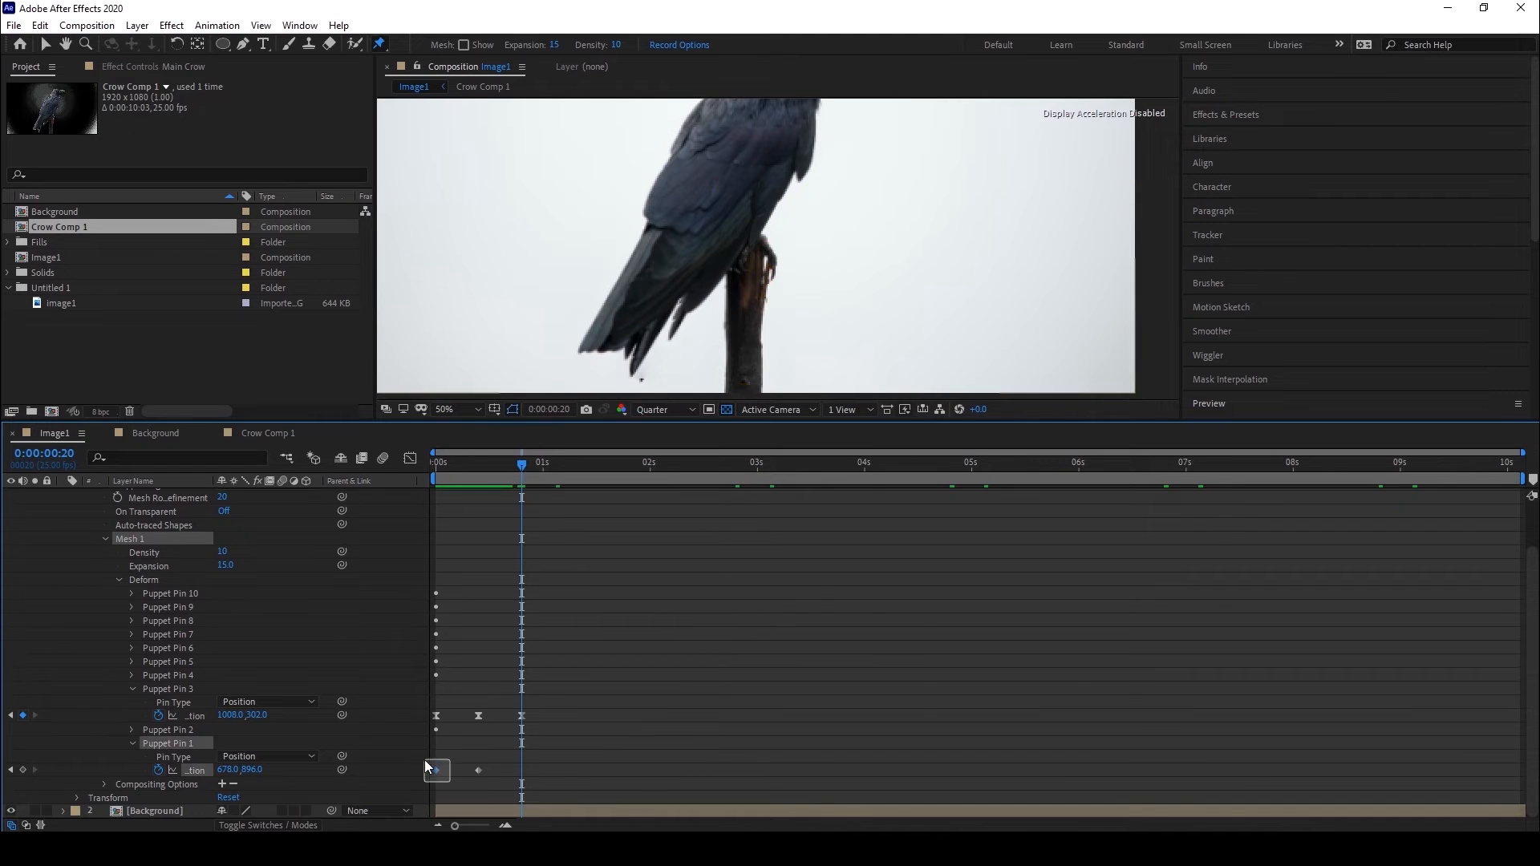
pyautogui.click(40, 24)
pyautogui.click(66, 120)
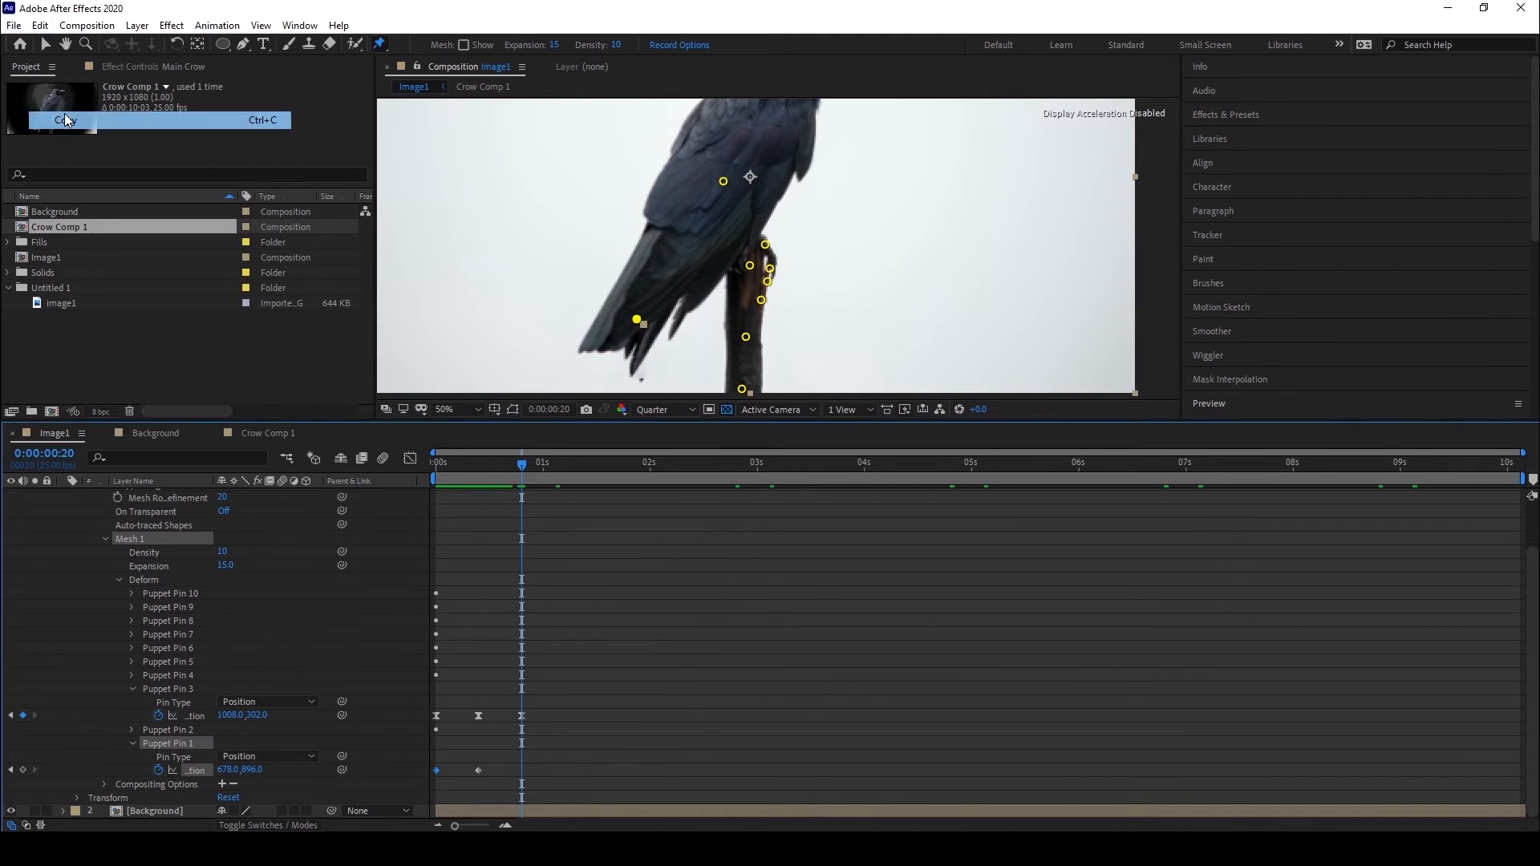
pyautogui.click(40, 25)
pyautogui.click(66, 190)
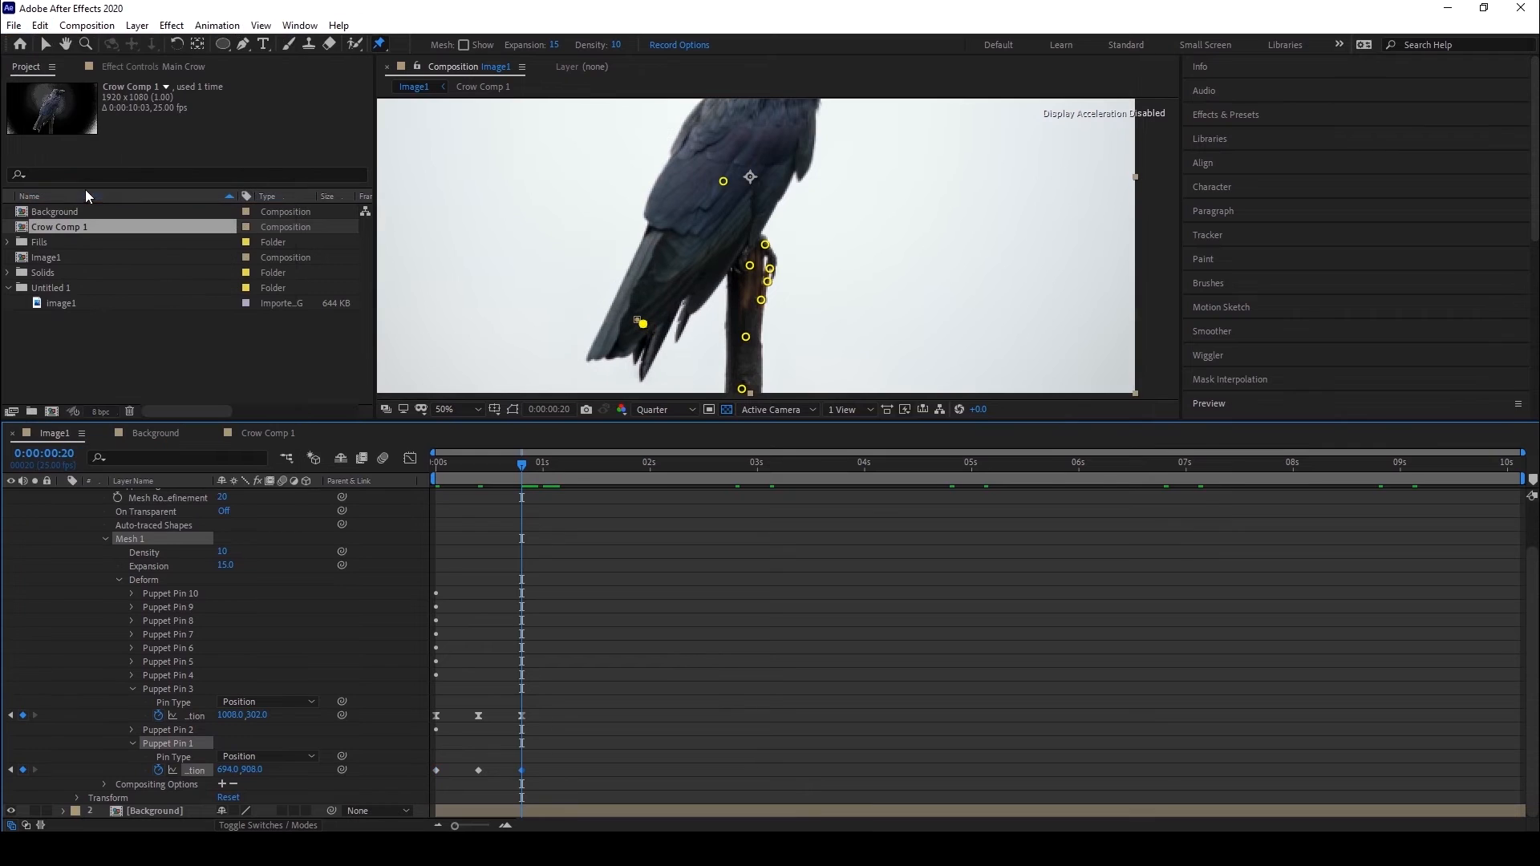
# Scrub the opening frames to check the tail movement and return to the start of the composition.
pyautogui.click(576, 603)
pyautogui.press(',')
pyautogui.moveTo(514, 469); pyautogui.dragTo(474, 469)
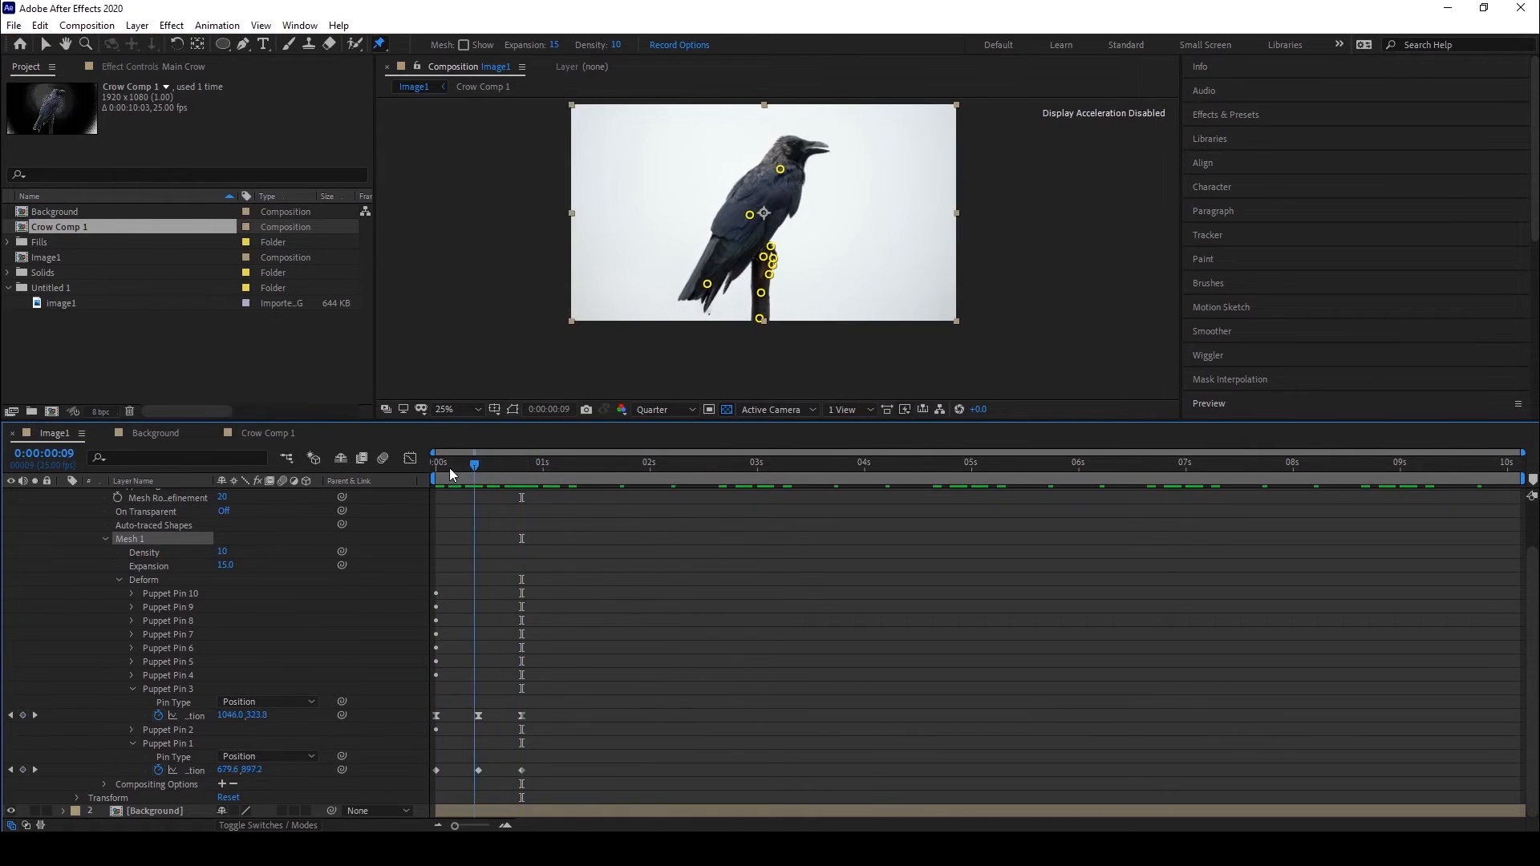
pyautogui.click(439, 468)
pyautogui.press('.')
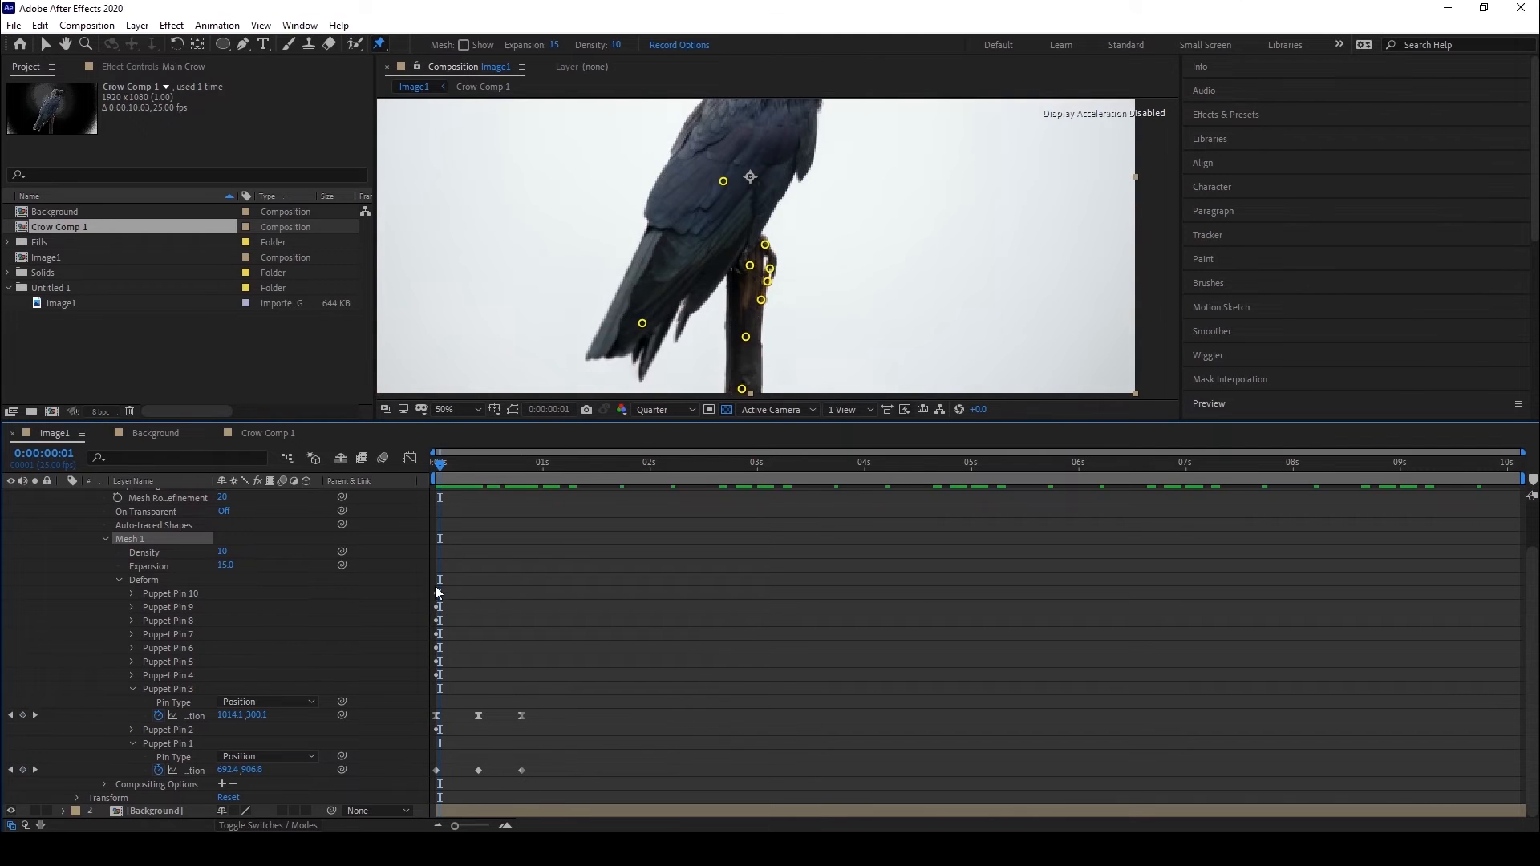
pyautogui.moveTo(437, 480)
pyautogui.mouseDown()
pyautogui.moveTo(486, 473)
pyautogui.moveTo(430, 478)
pyautogui.mouseUp()
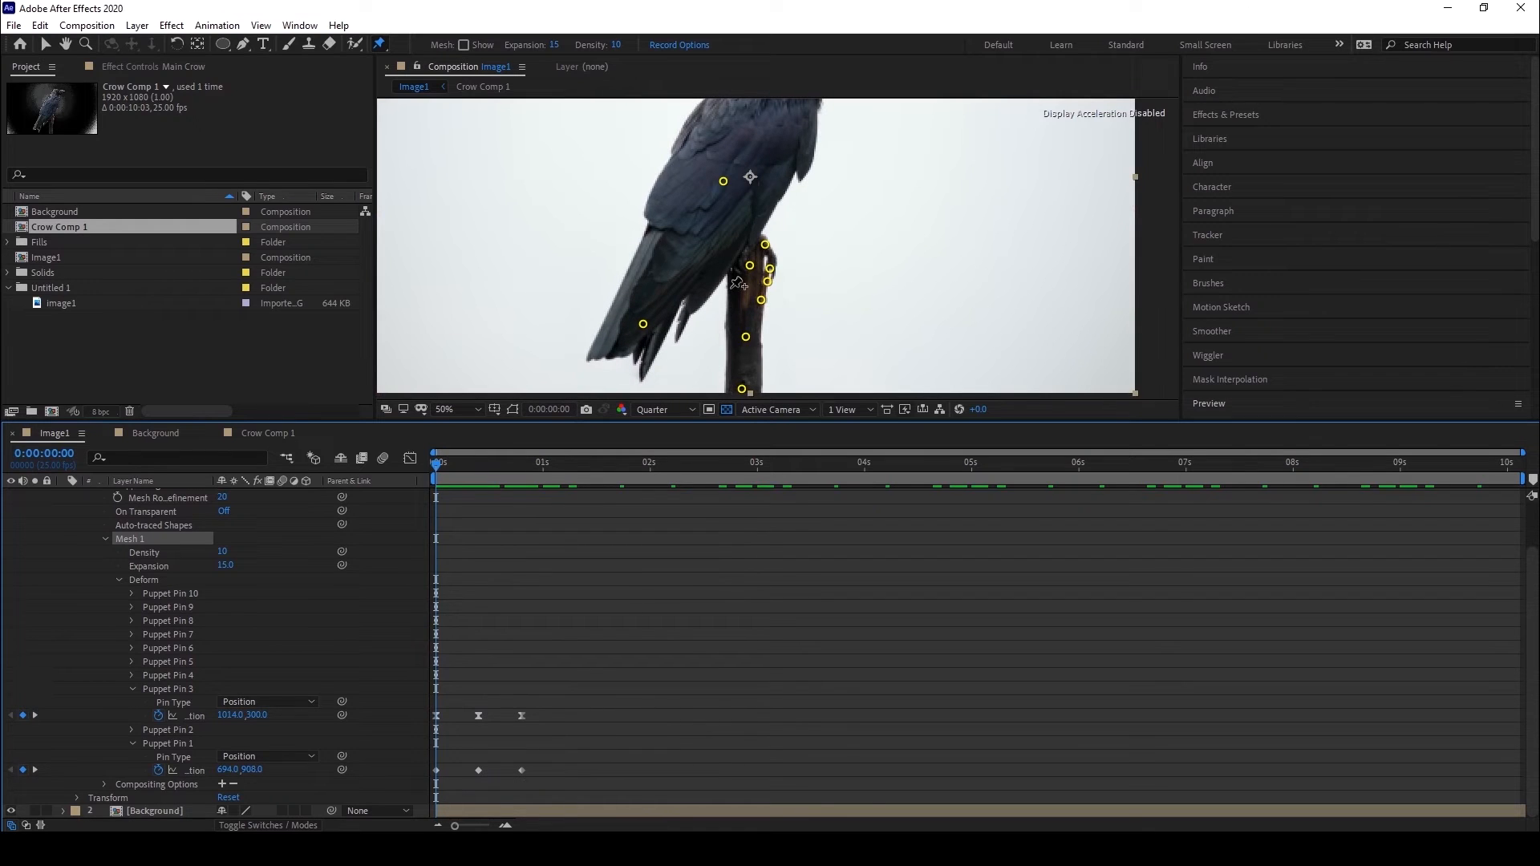
# Add three puppet pins along the post's rear edge on the tail side, scrubbing the first frames after each one.
pyautogui.click(731, 313)
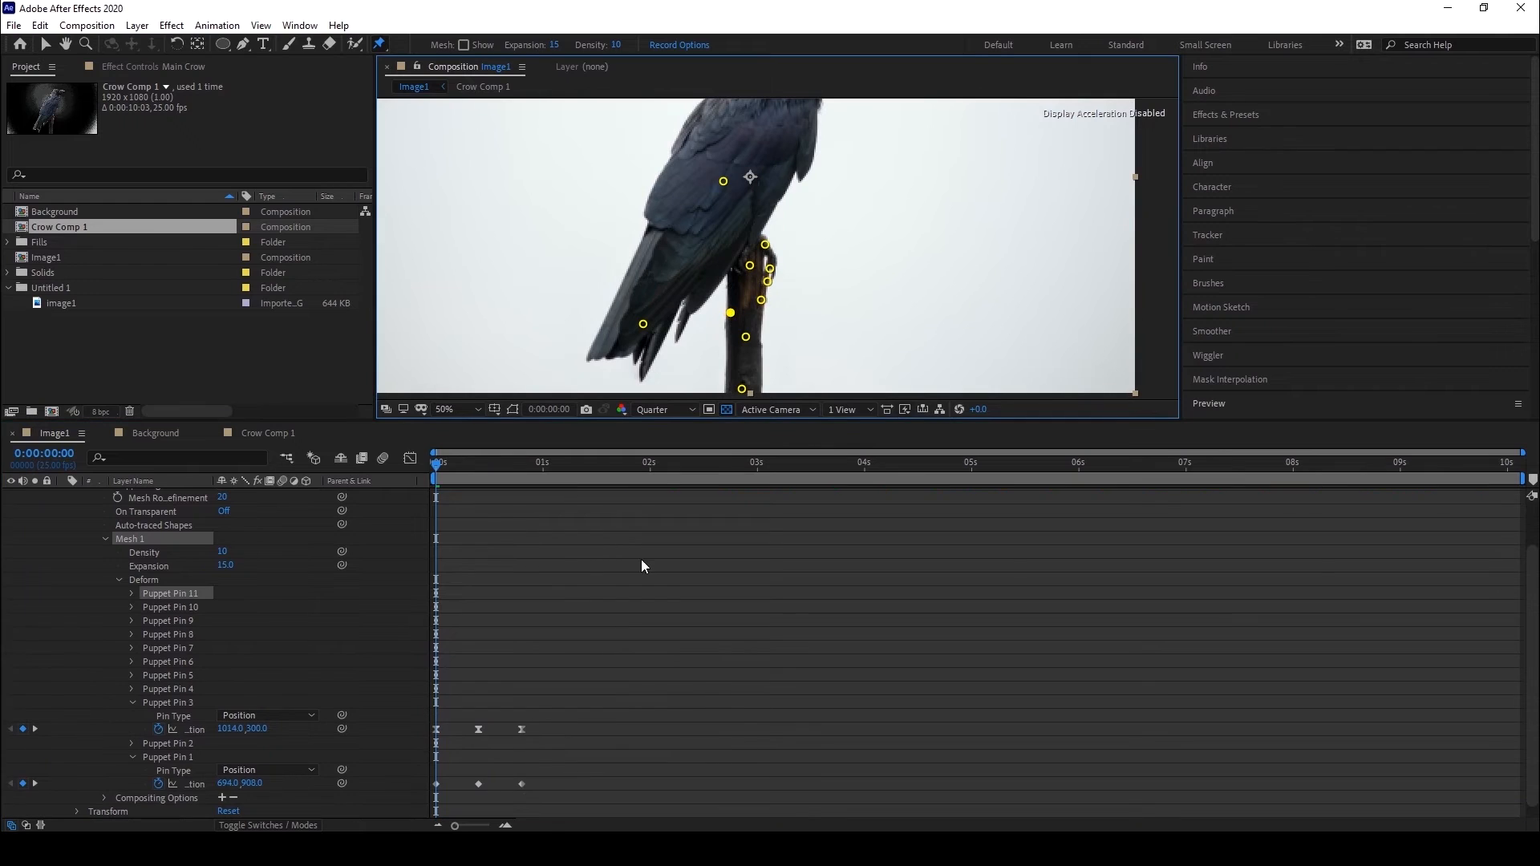
pyautogui.moveTo(444, 464)
pyautogui.mouseDown()
pyautogui.moveTo(509, 465)
pyautogui.moveTo(434, 468)
pyautogui.mouseUp()
pyautogui.click(732, 280)
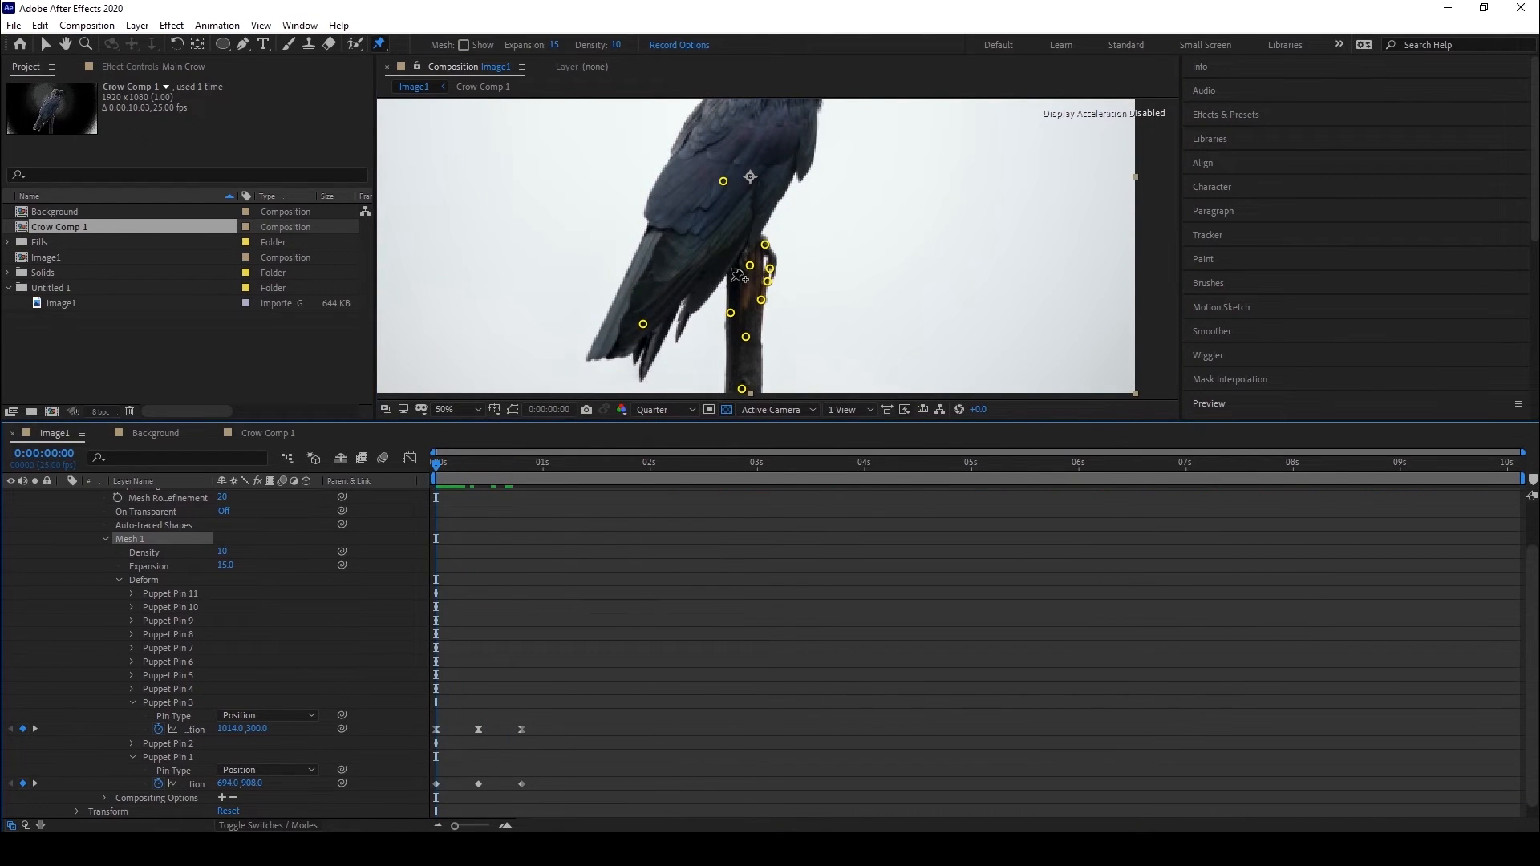
pyautogui.moveTo(449, 464); pyautogui.dragTo(362, 463)
pyautogui.click(730, 297)
pyautogui.click(555, 565)
pyautogui.moveTo(452, 470)
pyautogui.mouseDown()
pyautogui.moveTo(548, 474)
pyautogui.moveTo(429, 474)
pyautogui.mouseUp()
# Deselect the pins, play the composition to check the whole crow's motion, and return to the start.
pyautogui.scroll(-2, 641, 222)
pyautogui.click(528, 534)
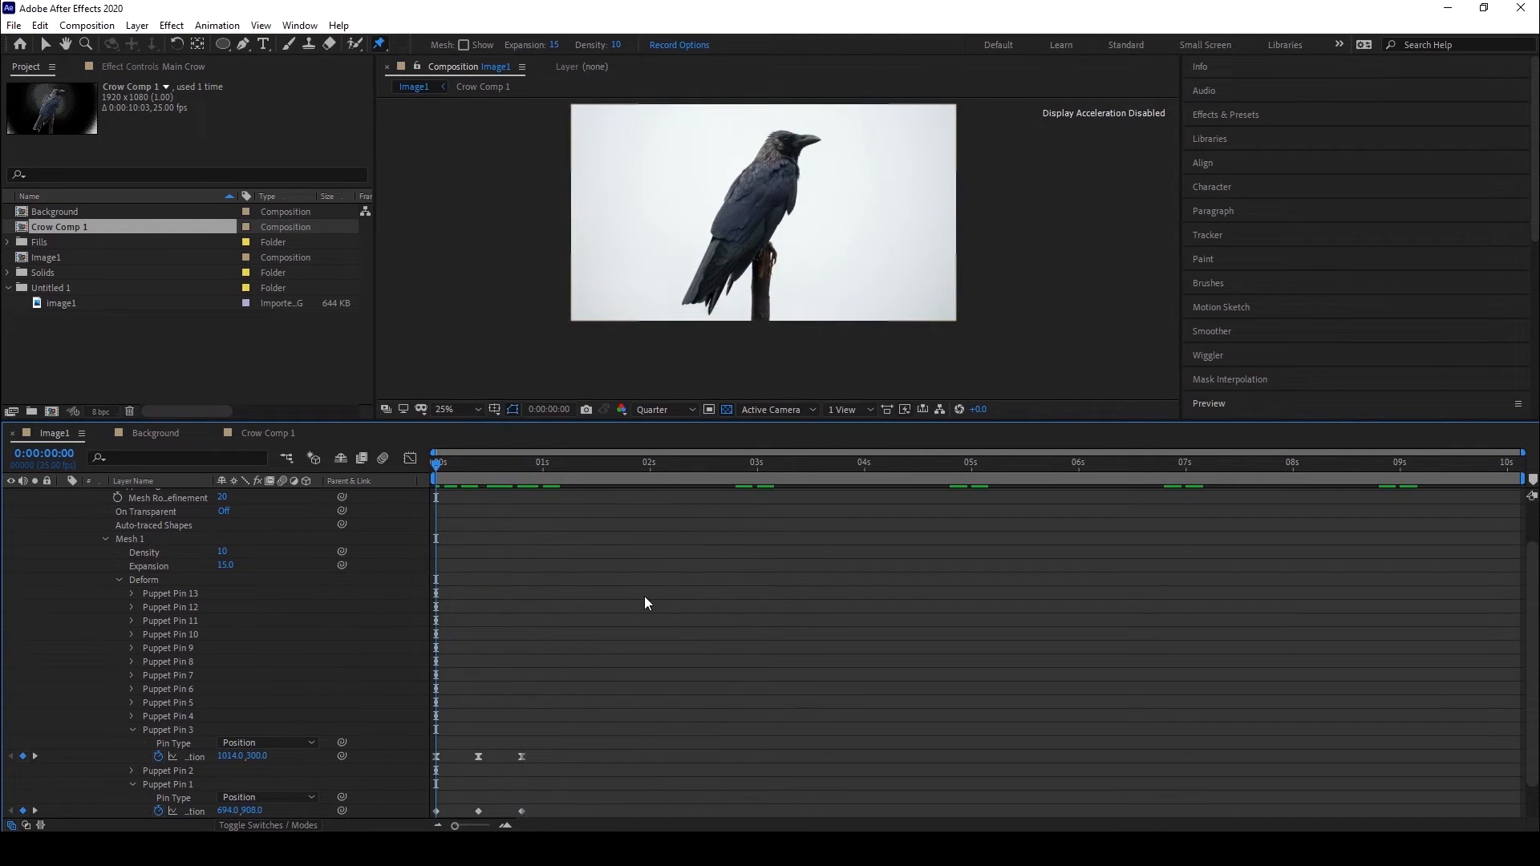
pyautogui.press('space')
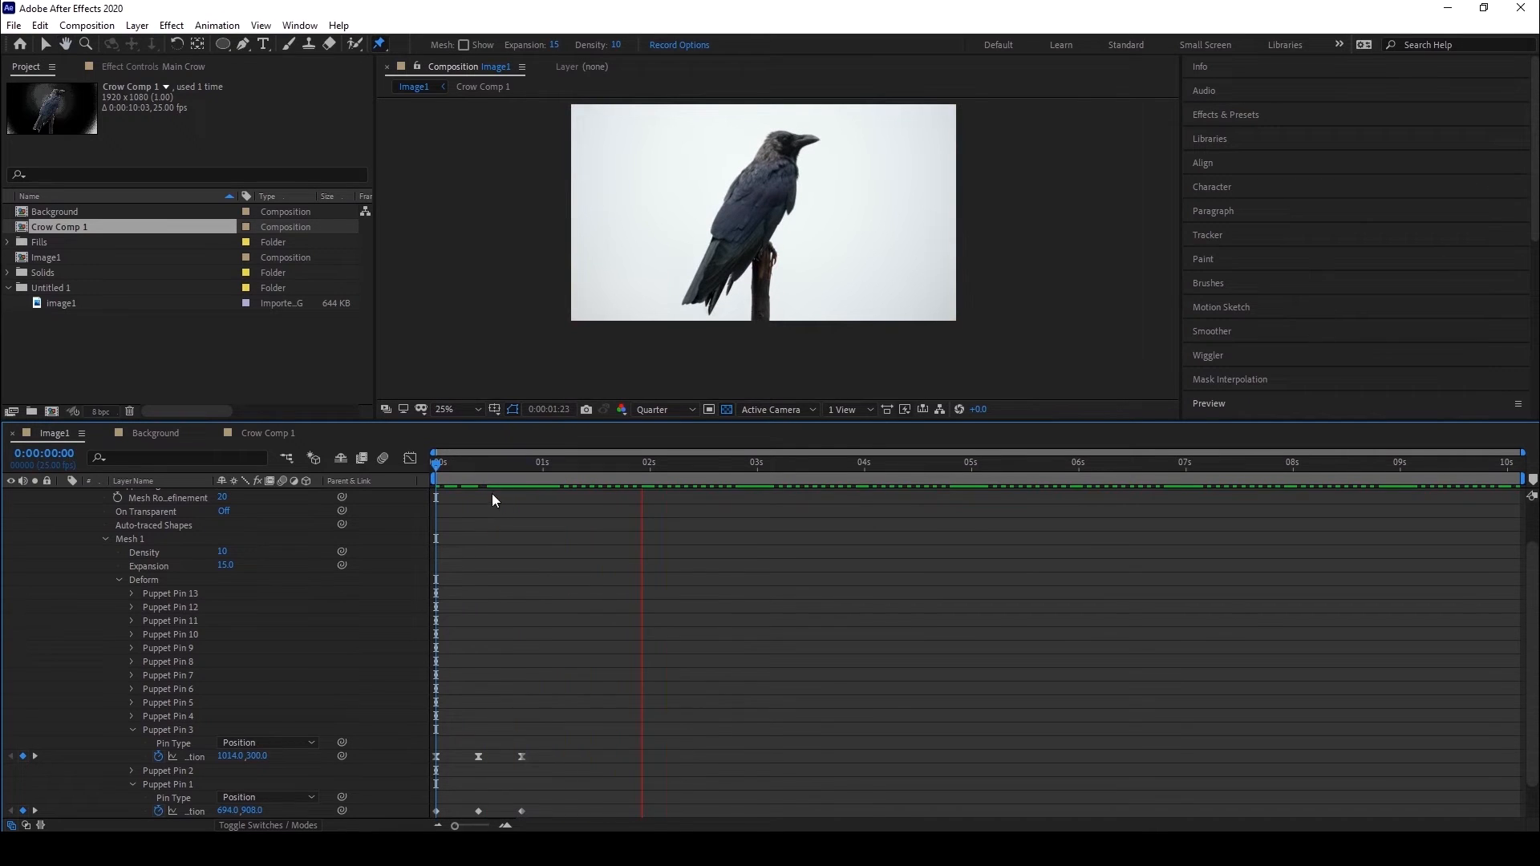
pyautogui.click(517, 469)
pyautogui.moveTo(494, 480); pyautogui.dragTo(415, 480)
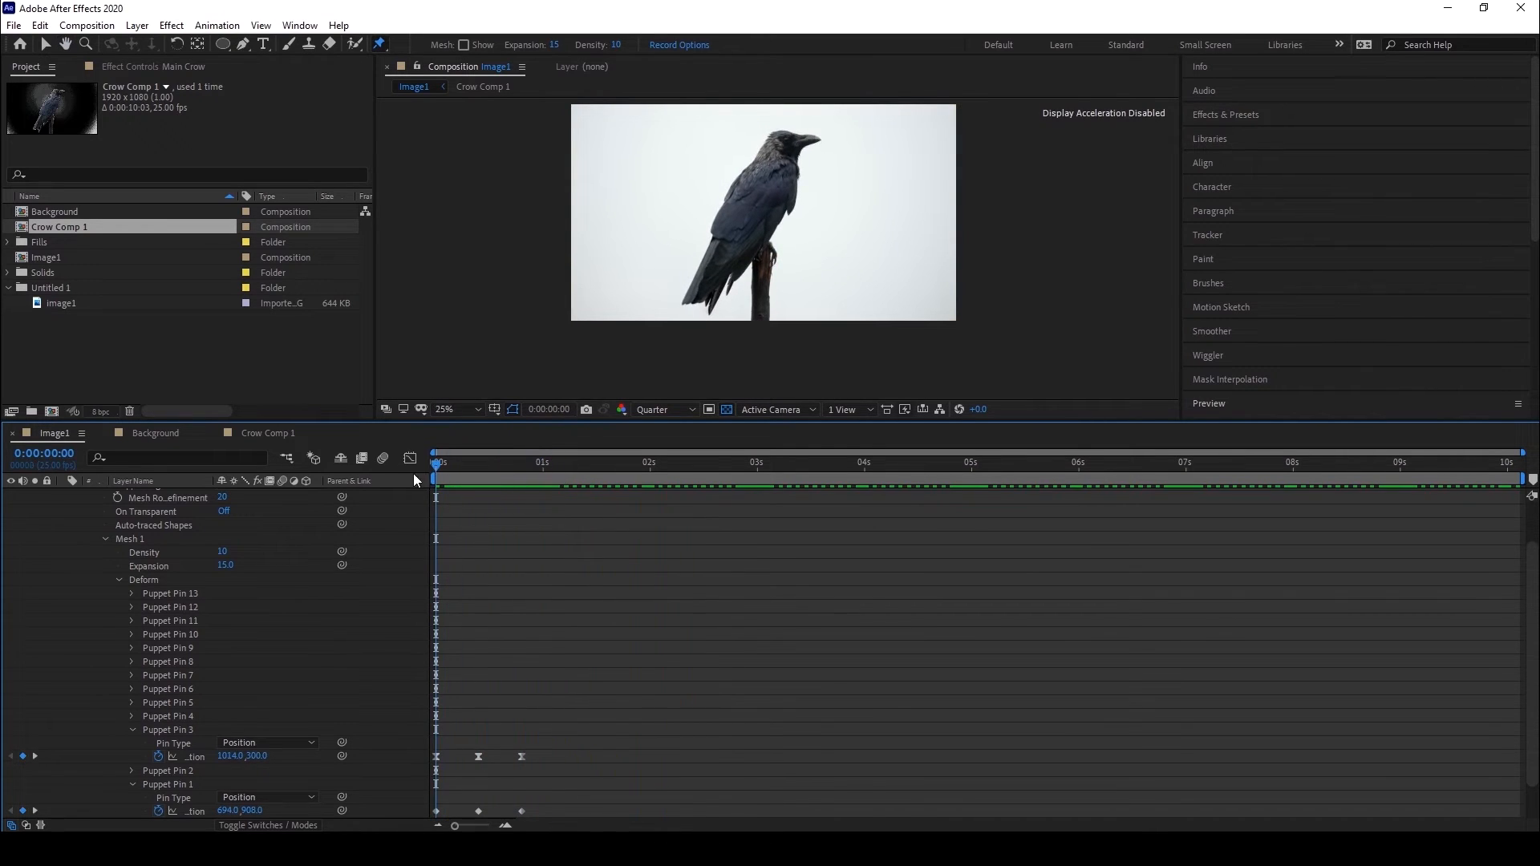
# Apply Easy Ease to all three Puppet Pin 1 position keyframes.
pyautogui.scroll(-1, 559, 600)
pyautogui.moveTo(406, 751); pyautogui.dragTo(617, 787)
pyautogui.press('F9')
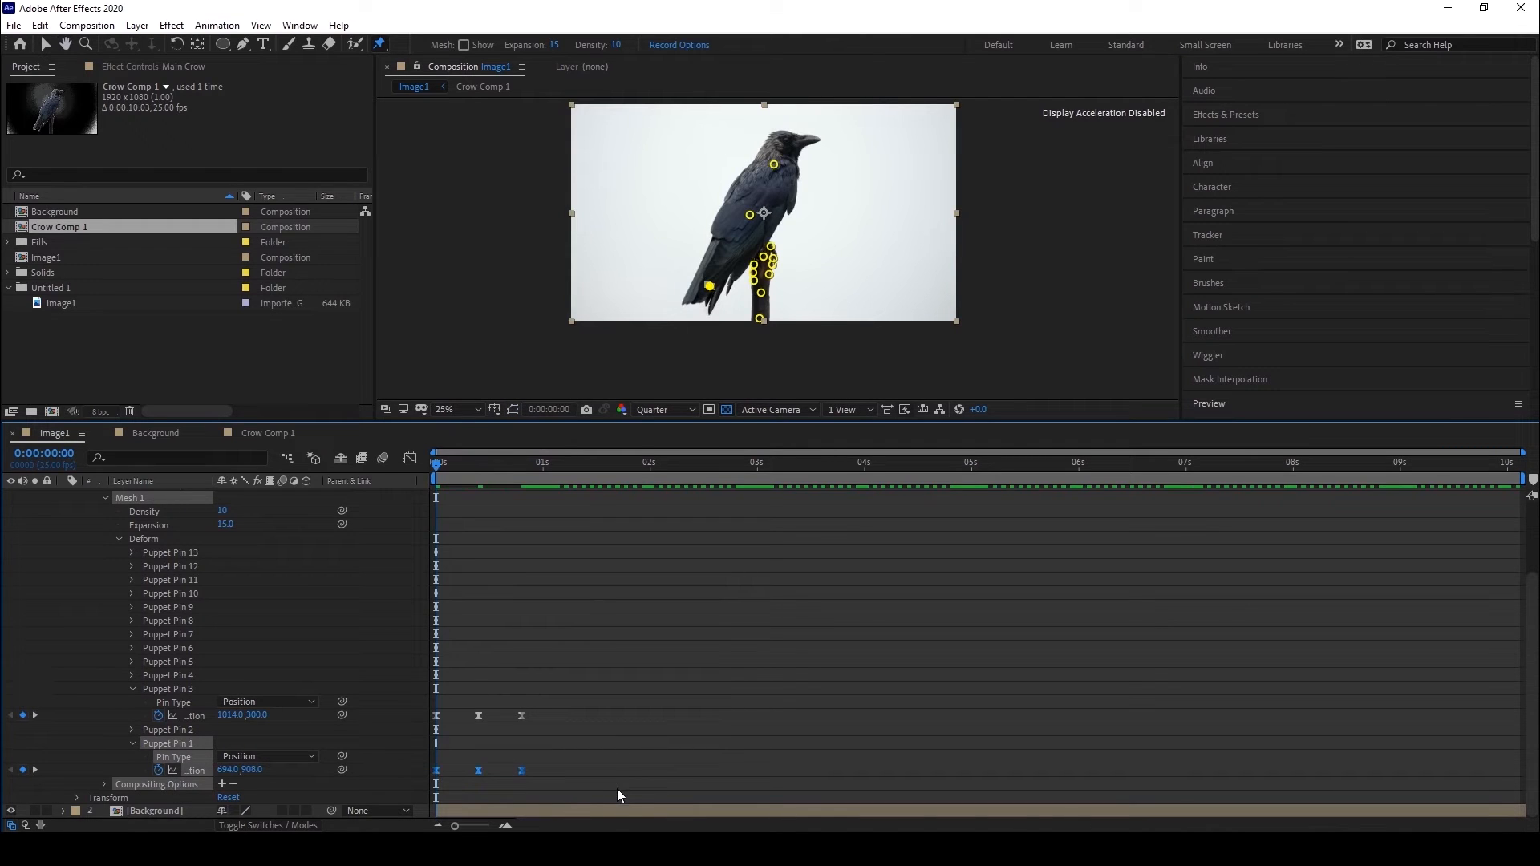
# Adjust the outgoing influence of Puppet Pin 1's middle keyframe in the speed graph, and return to the keyframe view.
pyautogui.click(409, 457)
pyautogui.moveTo(542, 787); pyautogui.dragTo(403, 546)
pyautogui.rightClick(479, 688)
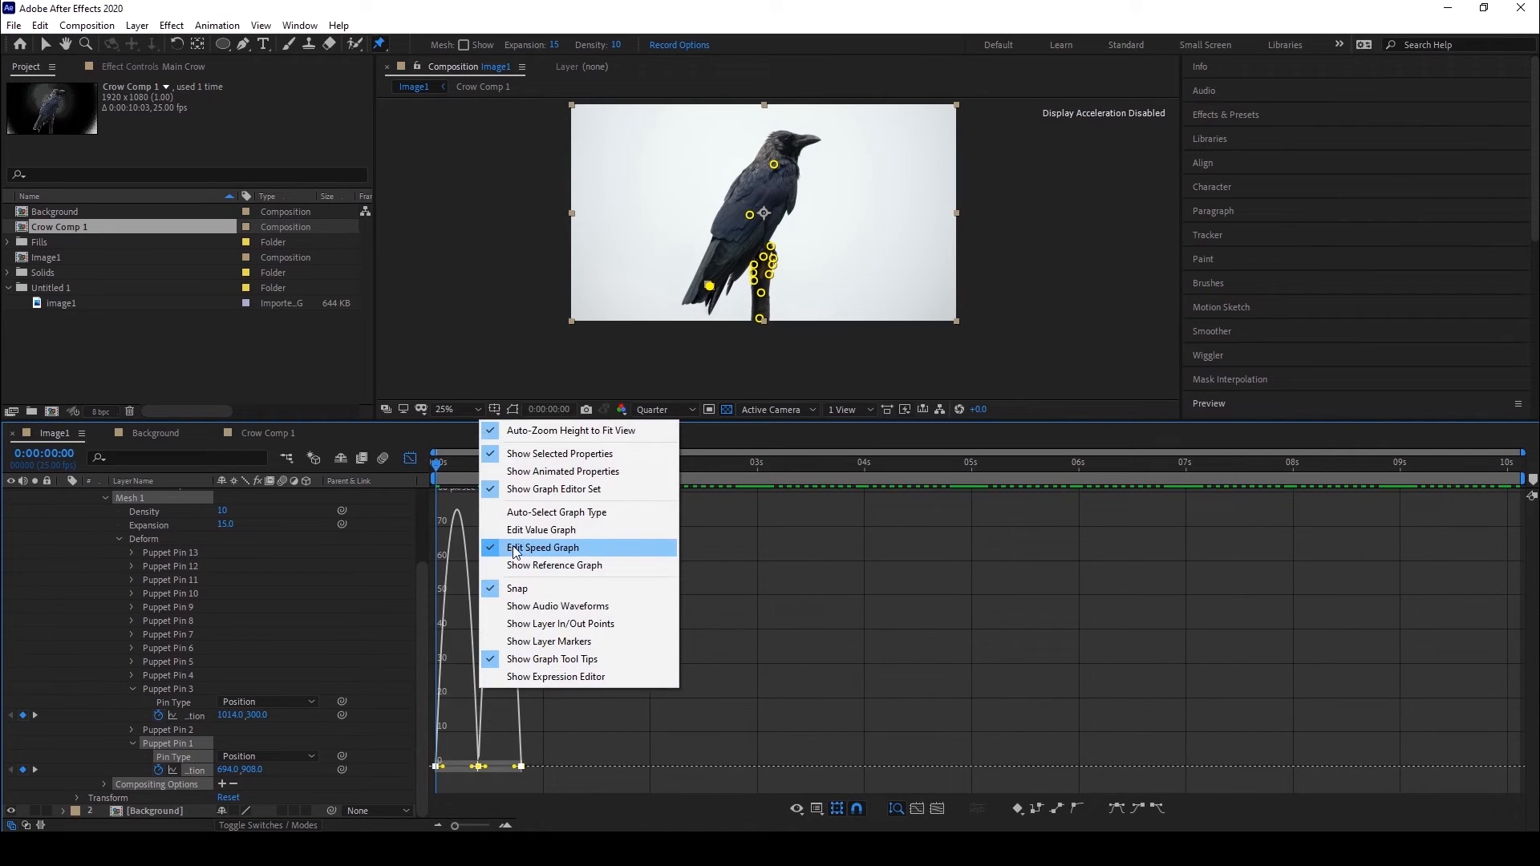
pyautogui.click(489, 770)
pyautogui.moveTo(486, 770); pyautogui.dragTo(500, 770)
pyautogui.click(410, 459)
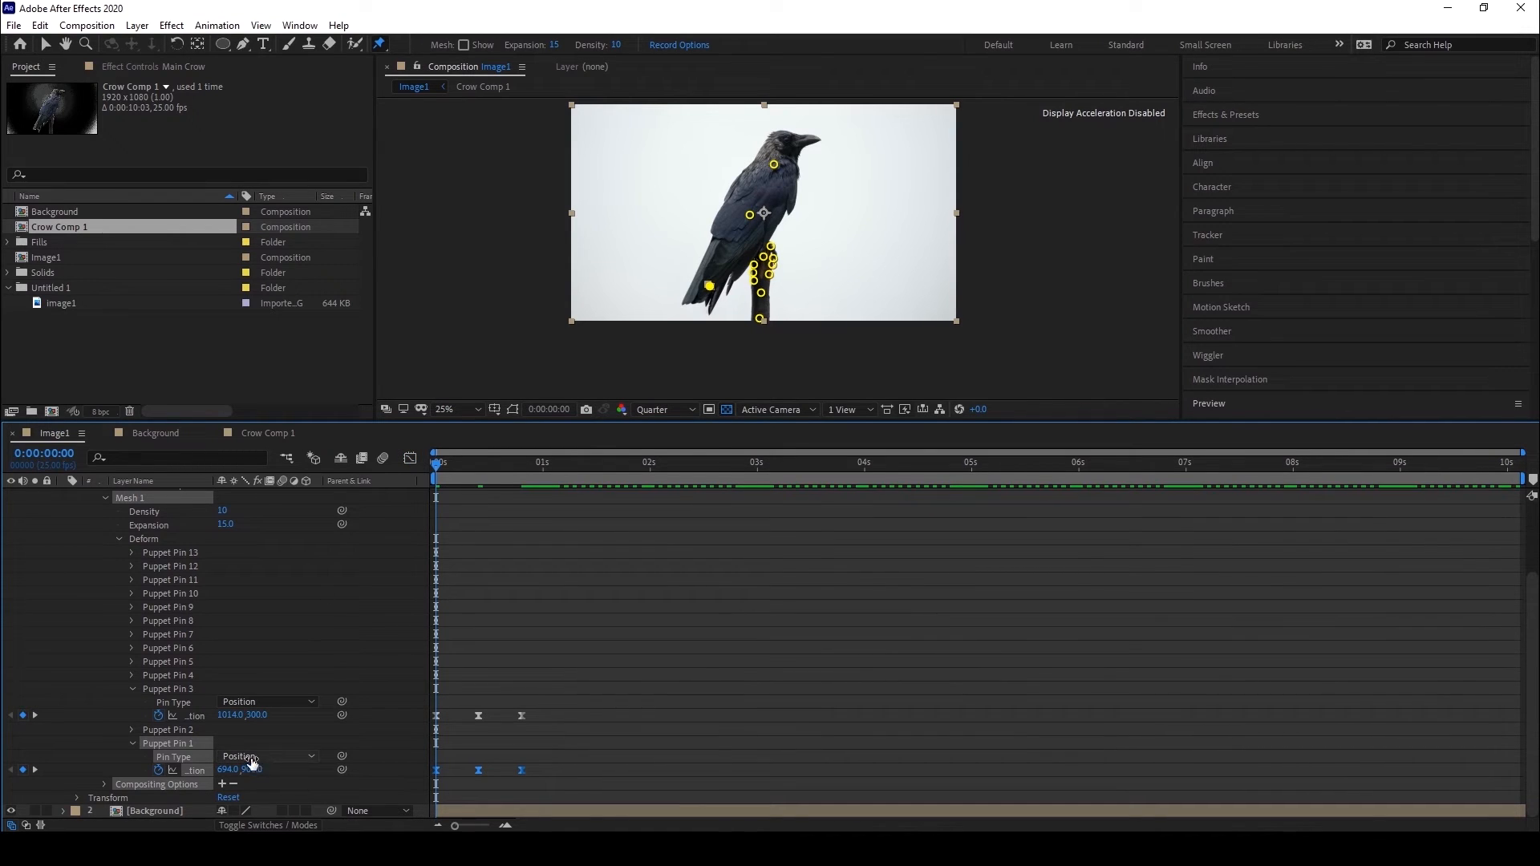
# Add the expression loopOut("pingpong") to the position of Puppet Pin 3.
pyautogui.keyDown('alt'); pyautogui.click(159, 715); pyautogui.keyUp('alt')
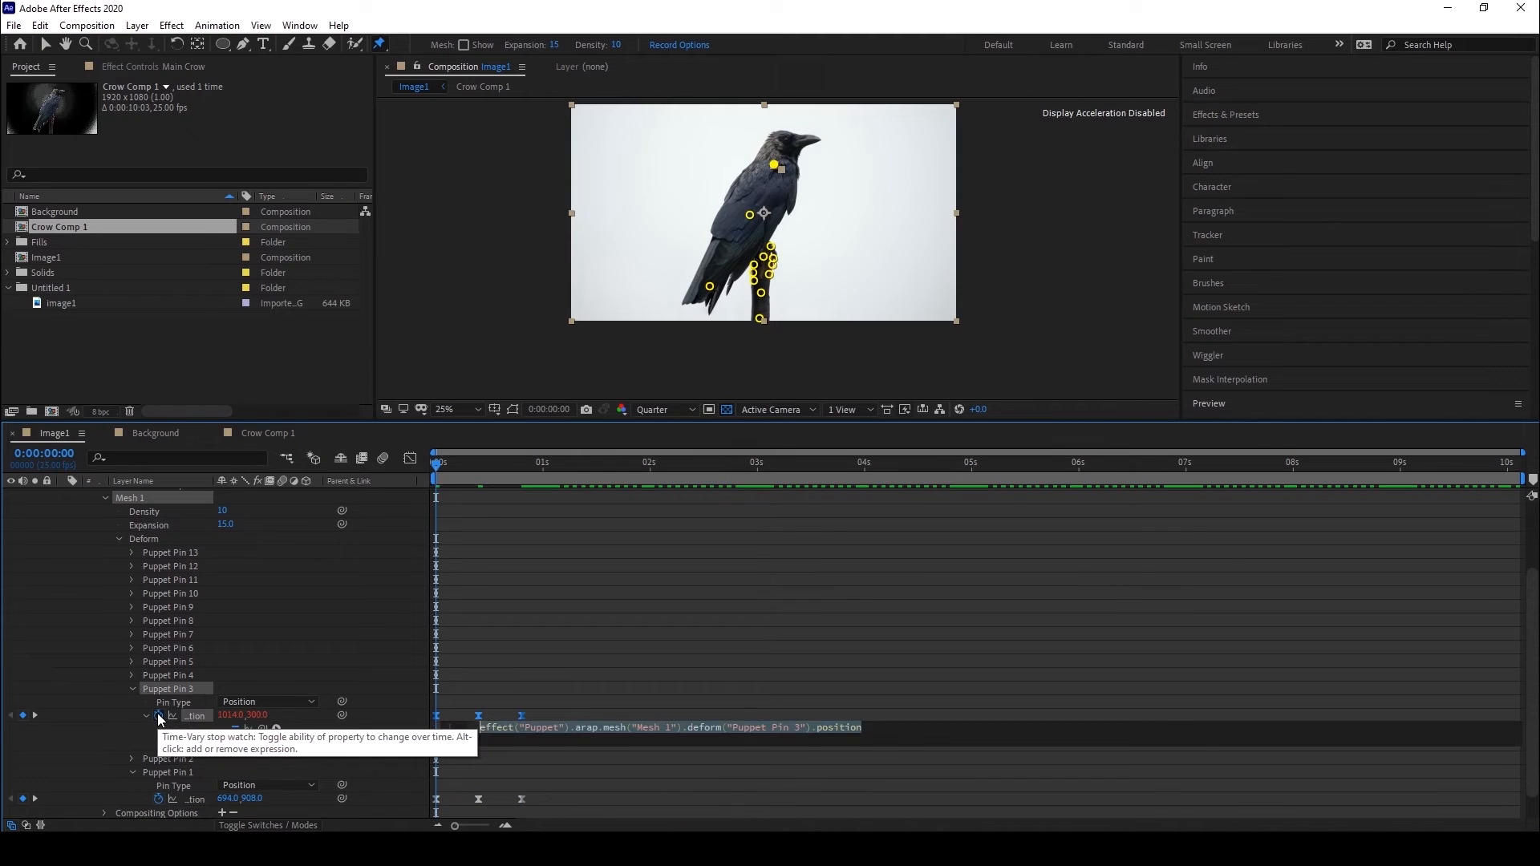
pyautogui.press('BackSpace')
pyautogui.write('loop')
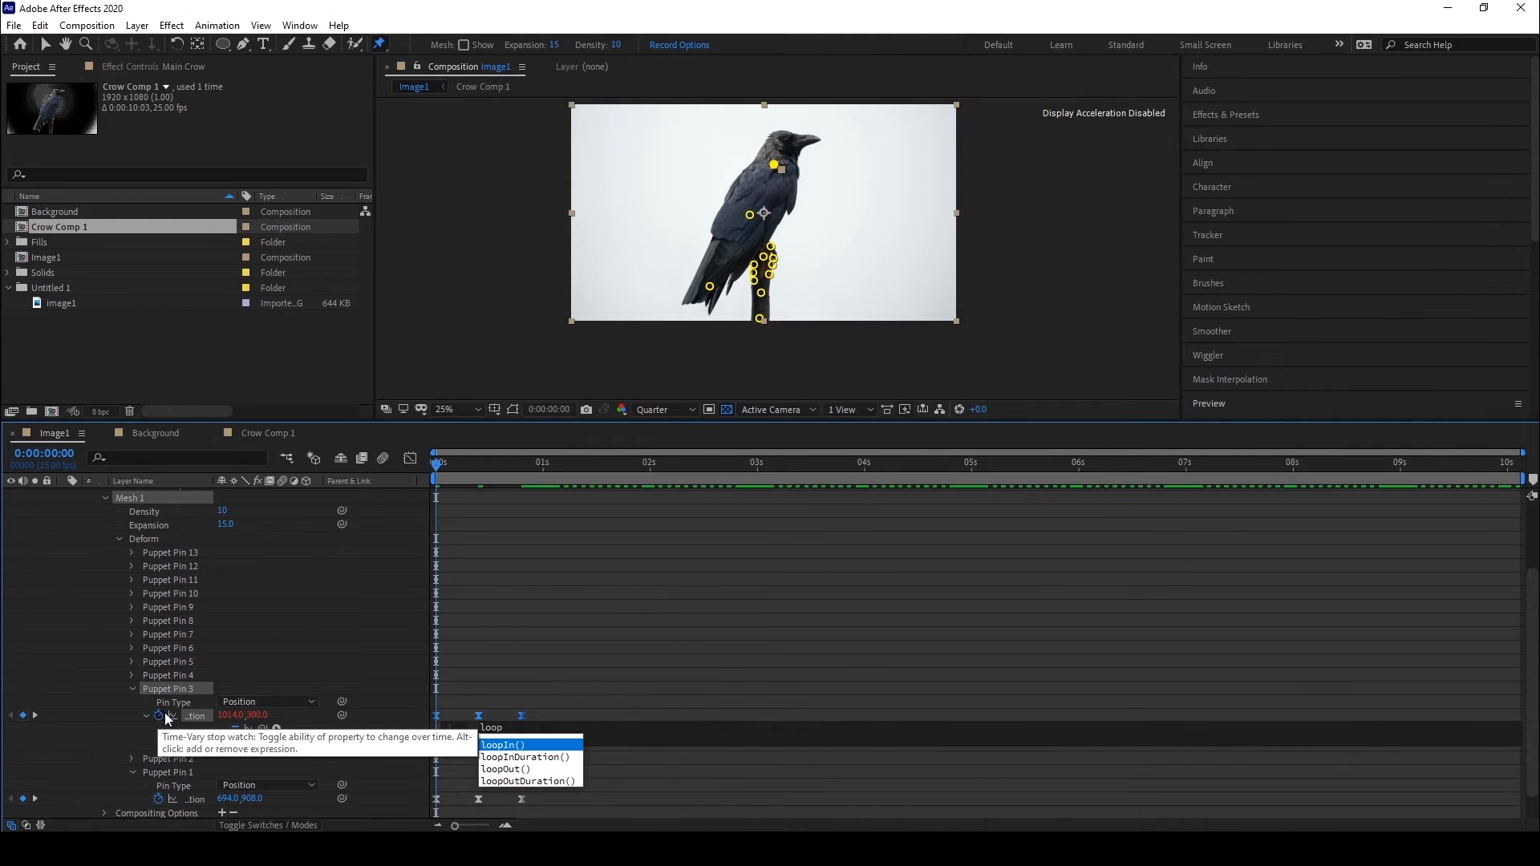
pyautogui.click(526, 771)
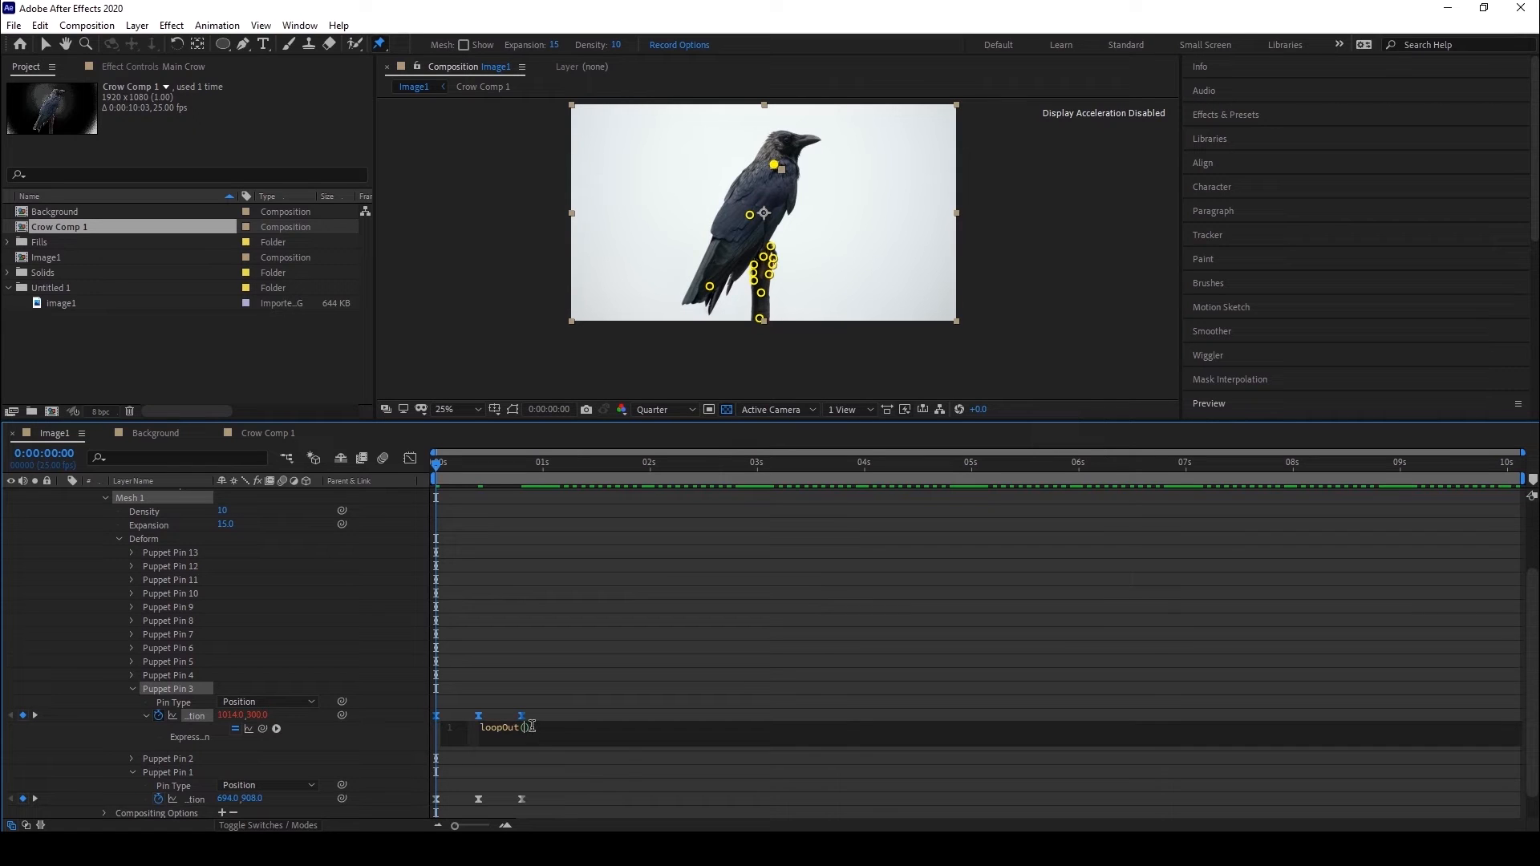
pyautogui.write('"')
pyautogui.click(575, 778)
pyautogui.click(612, 656)
# Add the expression loopOut("pingpong") to the position of Puppet Pin 1 and deselect it.
pyautogui.scroll(-1, 618, 642)
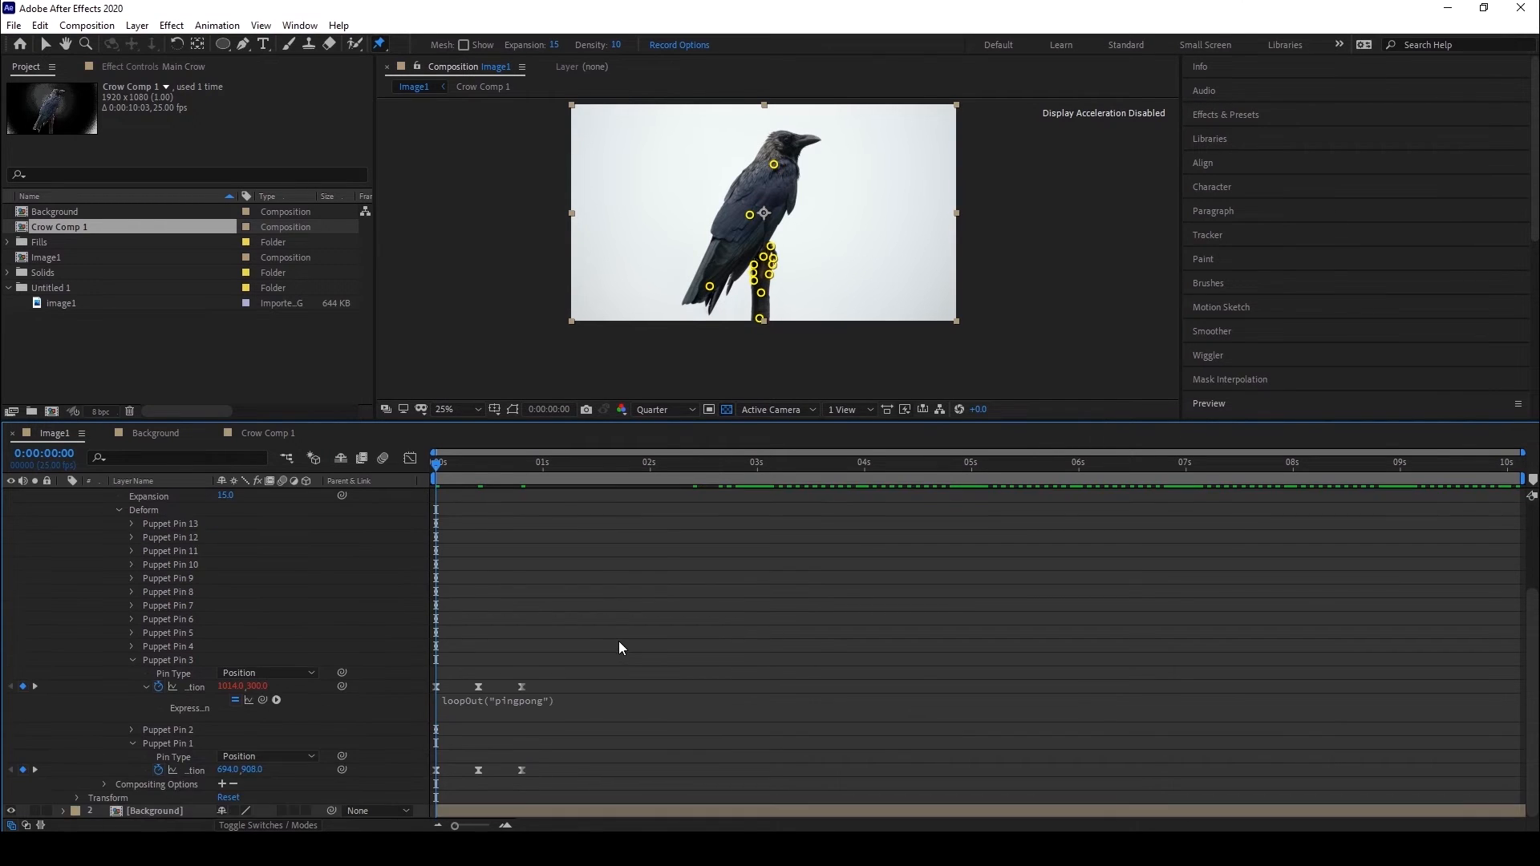
pyautogui.keyDown('alt'); pyautogui.click(158, 770); pyautogui.keyUp('alt')
pyautogui.write('loo')
pyautogui.doubleClick(535, 752)
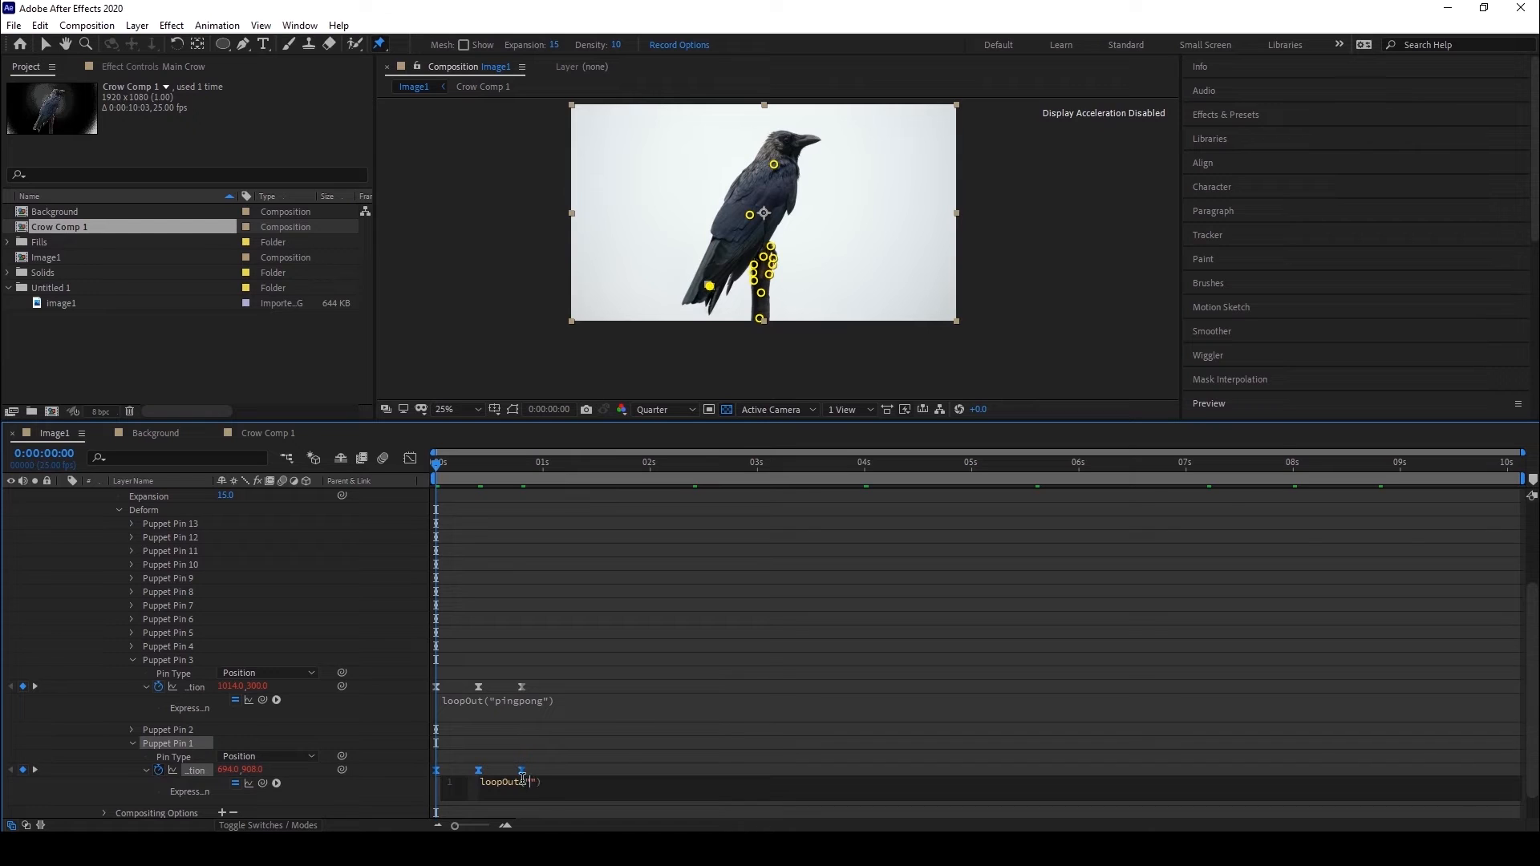
pyautogui.doubleClick(570, 762)
pyautogui.click(516, 561)
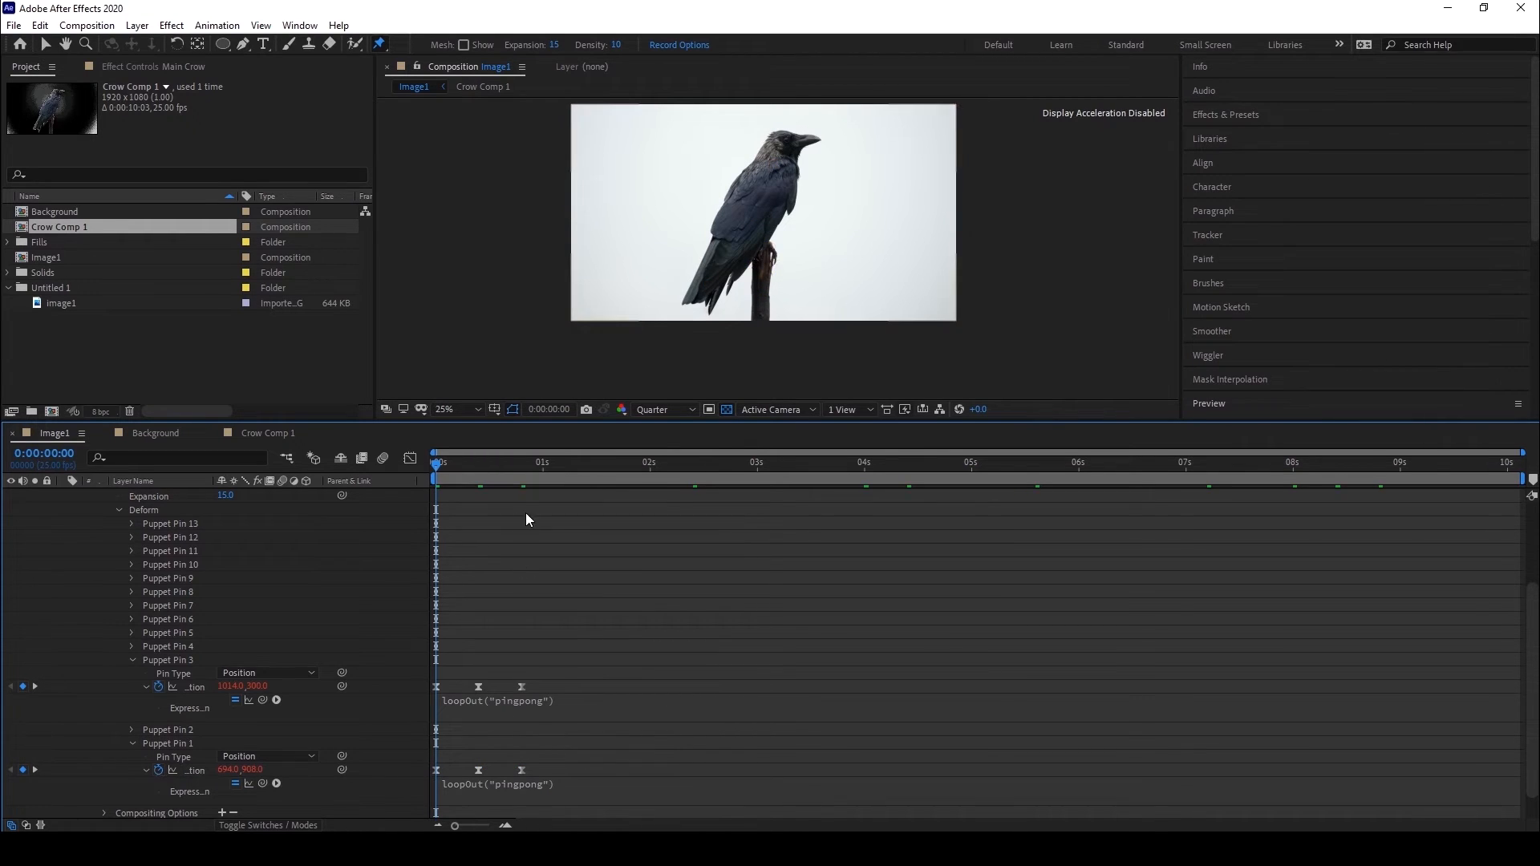
# Preview the looping neck and tail motion, collapse the Main Crow layer's properties, and inspect the crow up close.
pyautogui.press('space')
pyautogui.press('space')
pyautogui.scroll(5, 252, 575)
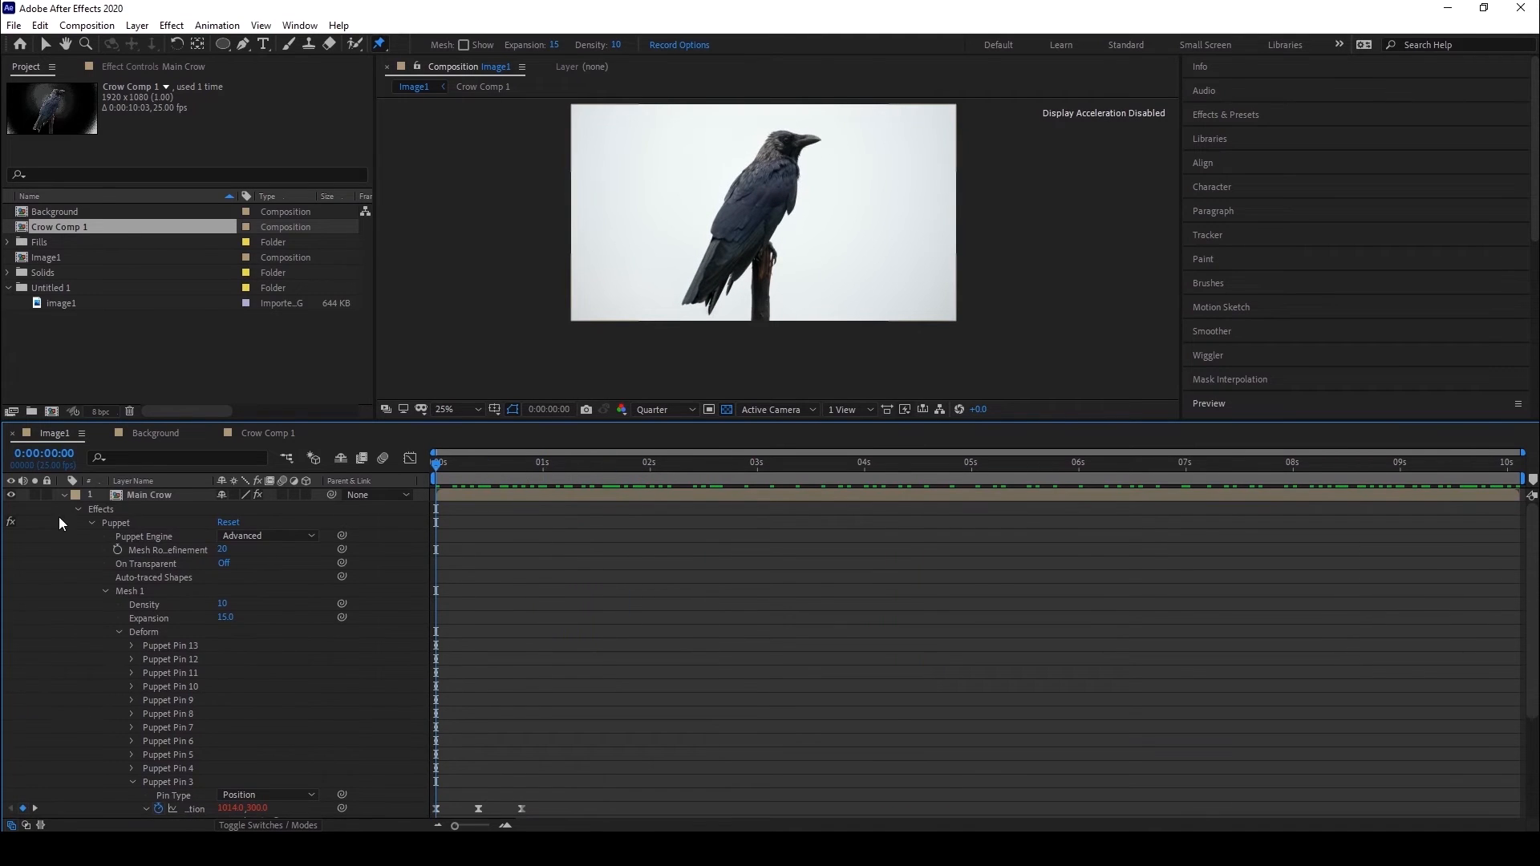
pyautogui.click(63, 495)
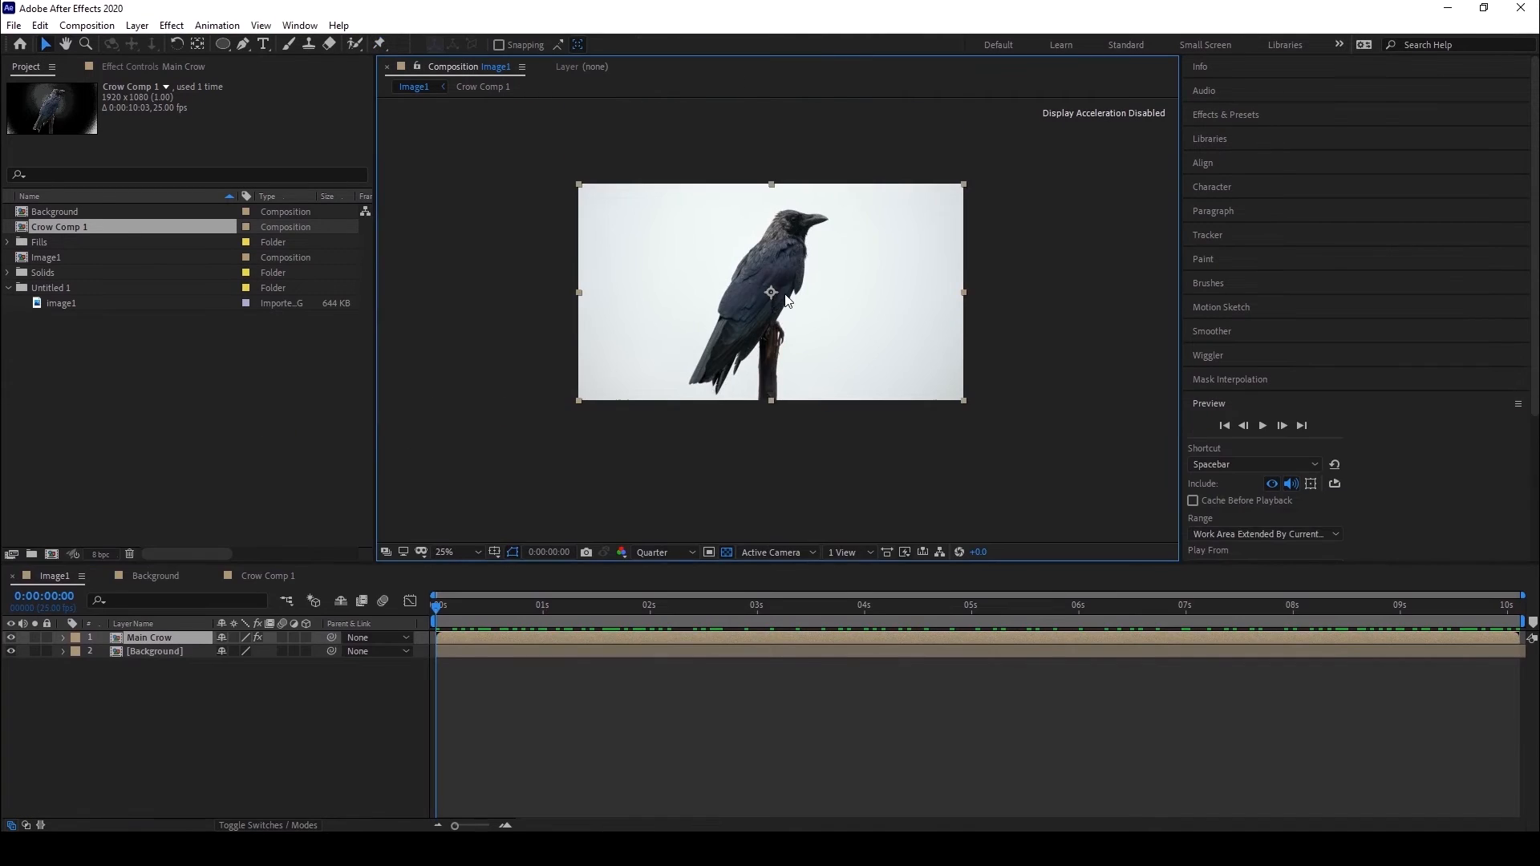
pyautogui.scroll(1, 785, 294)
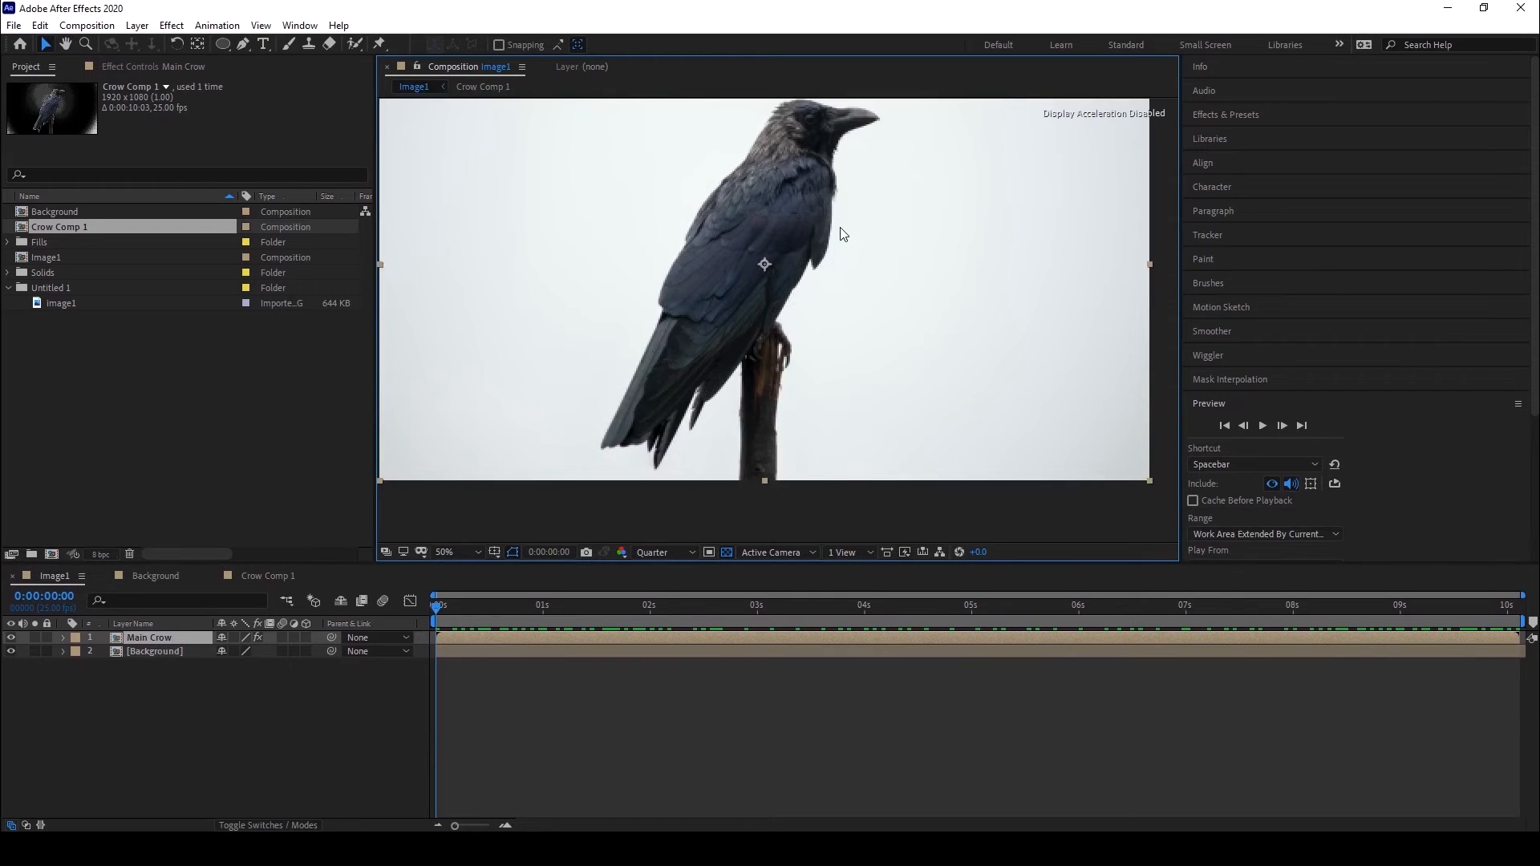
pyautogui.scroll(-1, 824, 228)
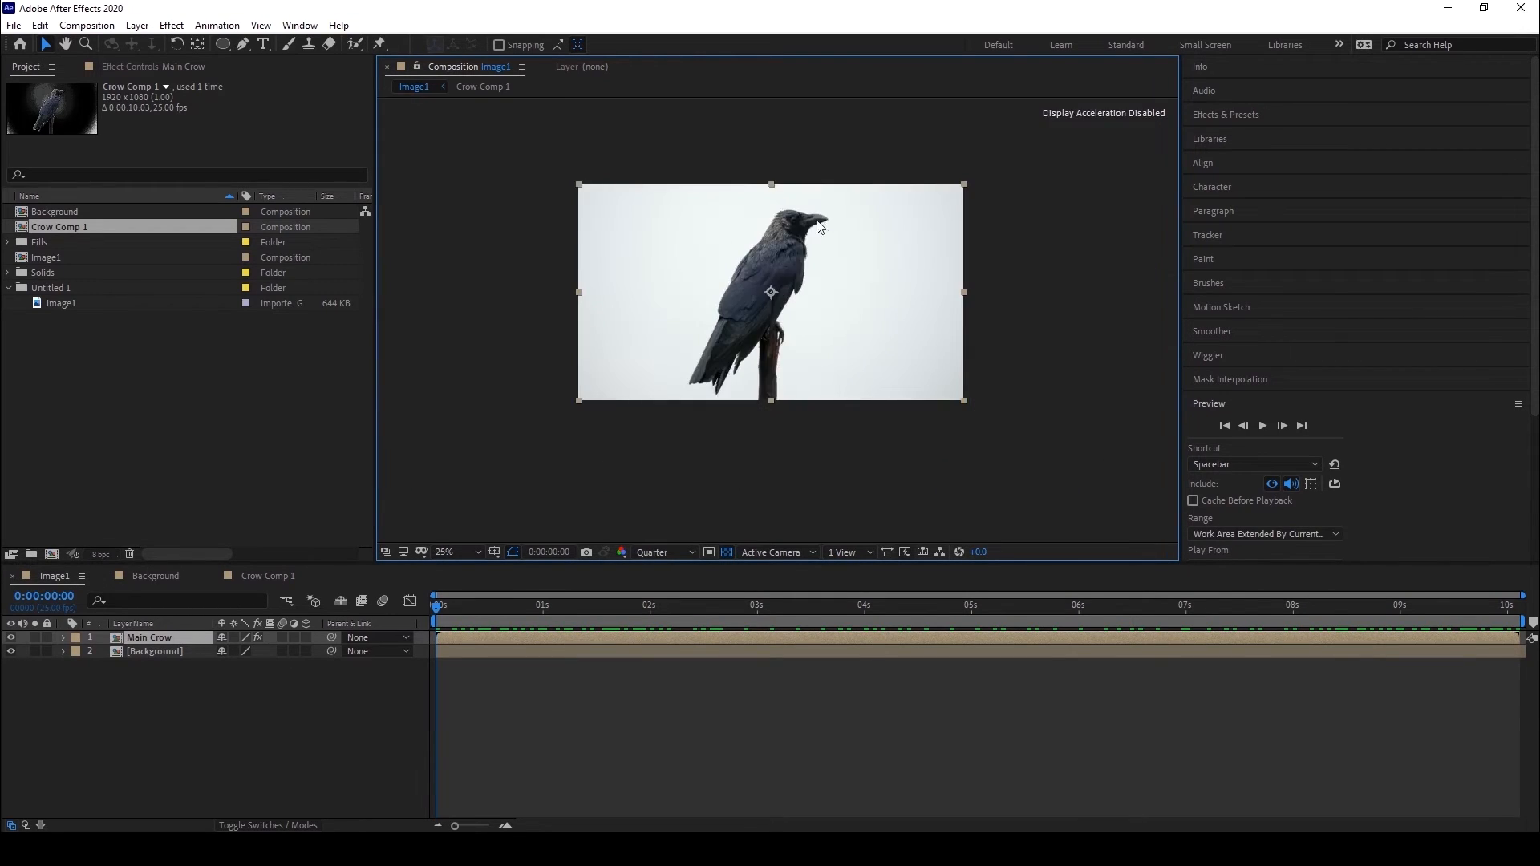
# Turn the Background and Main Crow layers into 3D layers.
pyautogui.click(175, 691)
pyautogui.click(156, 650)
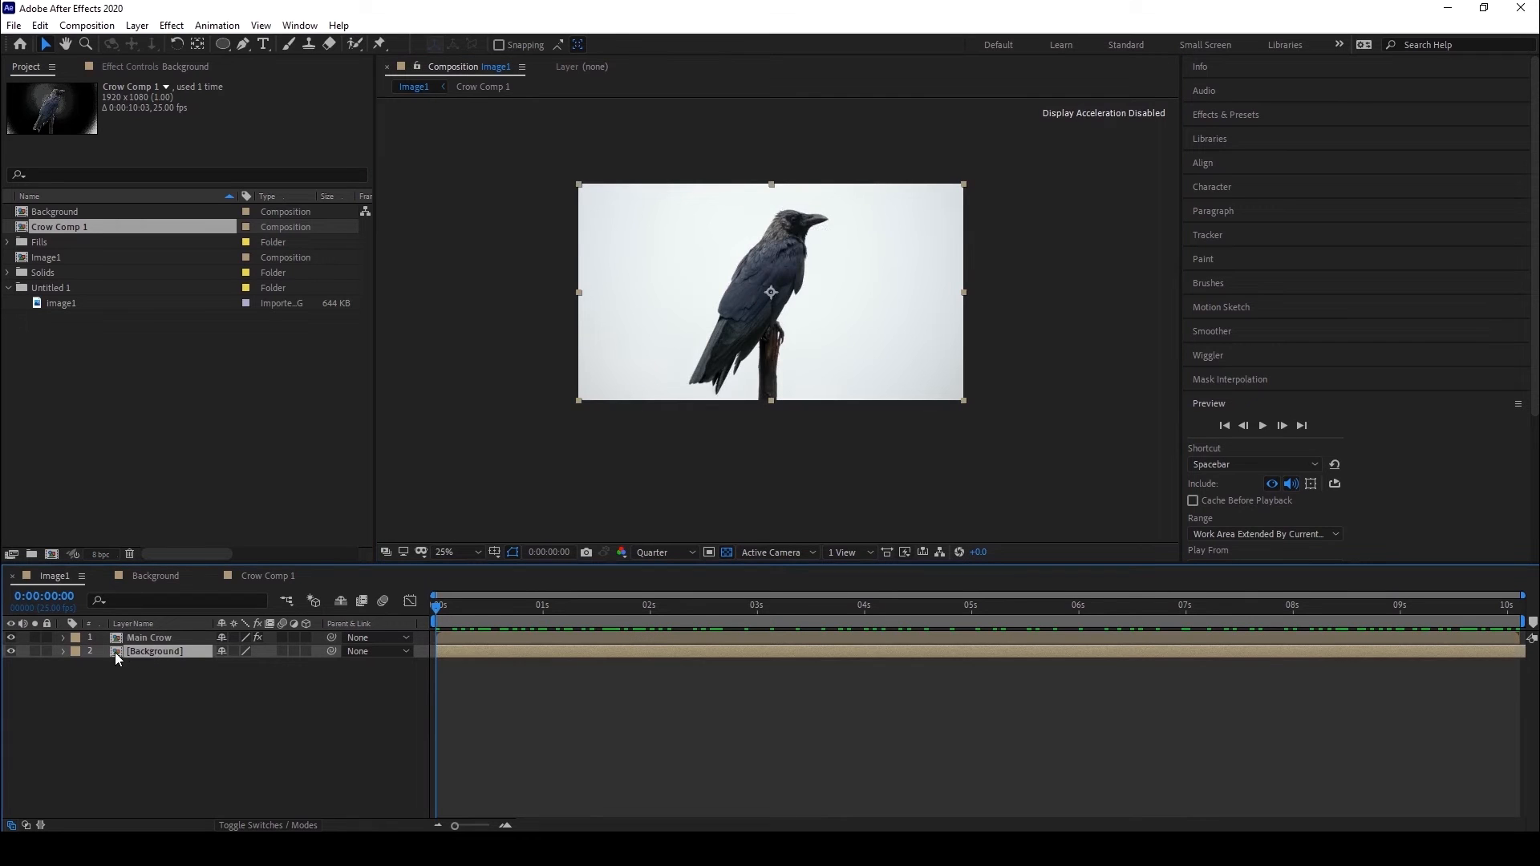
pyautogui.click(305, 651)
pyautogui.click(152, 638)
pyautogui.click(306, 637)
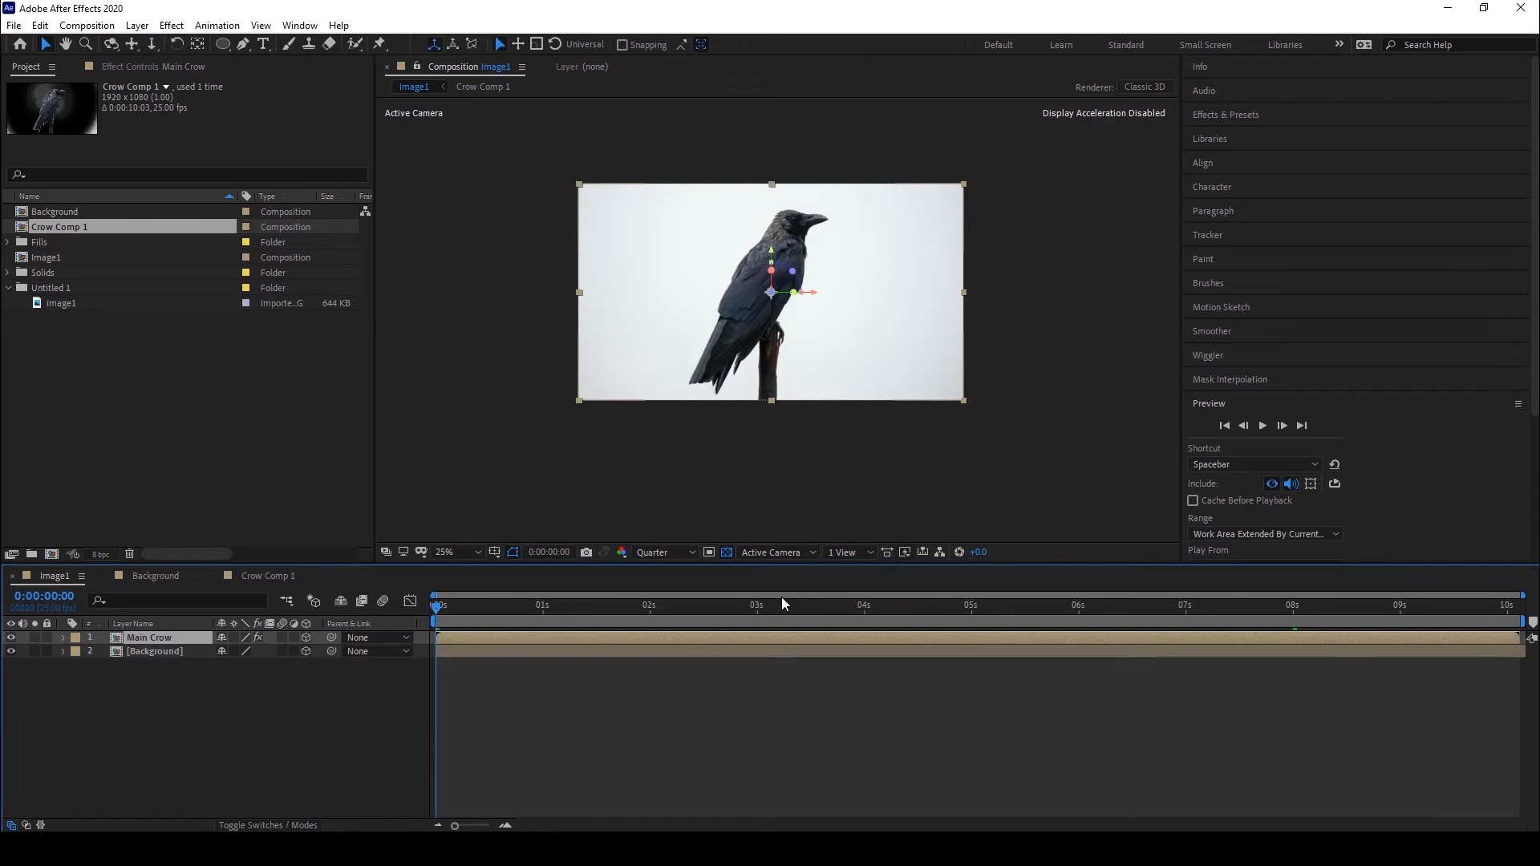
# Create a two-node camera with the 50mm preset and name it "dolly cam".
pyautogui.click(138, 25)
pyautogui.moveTo(143, 46)
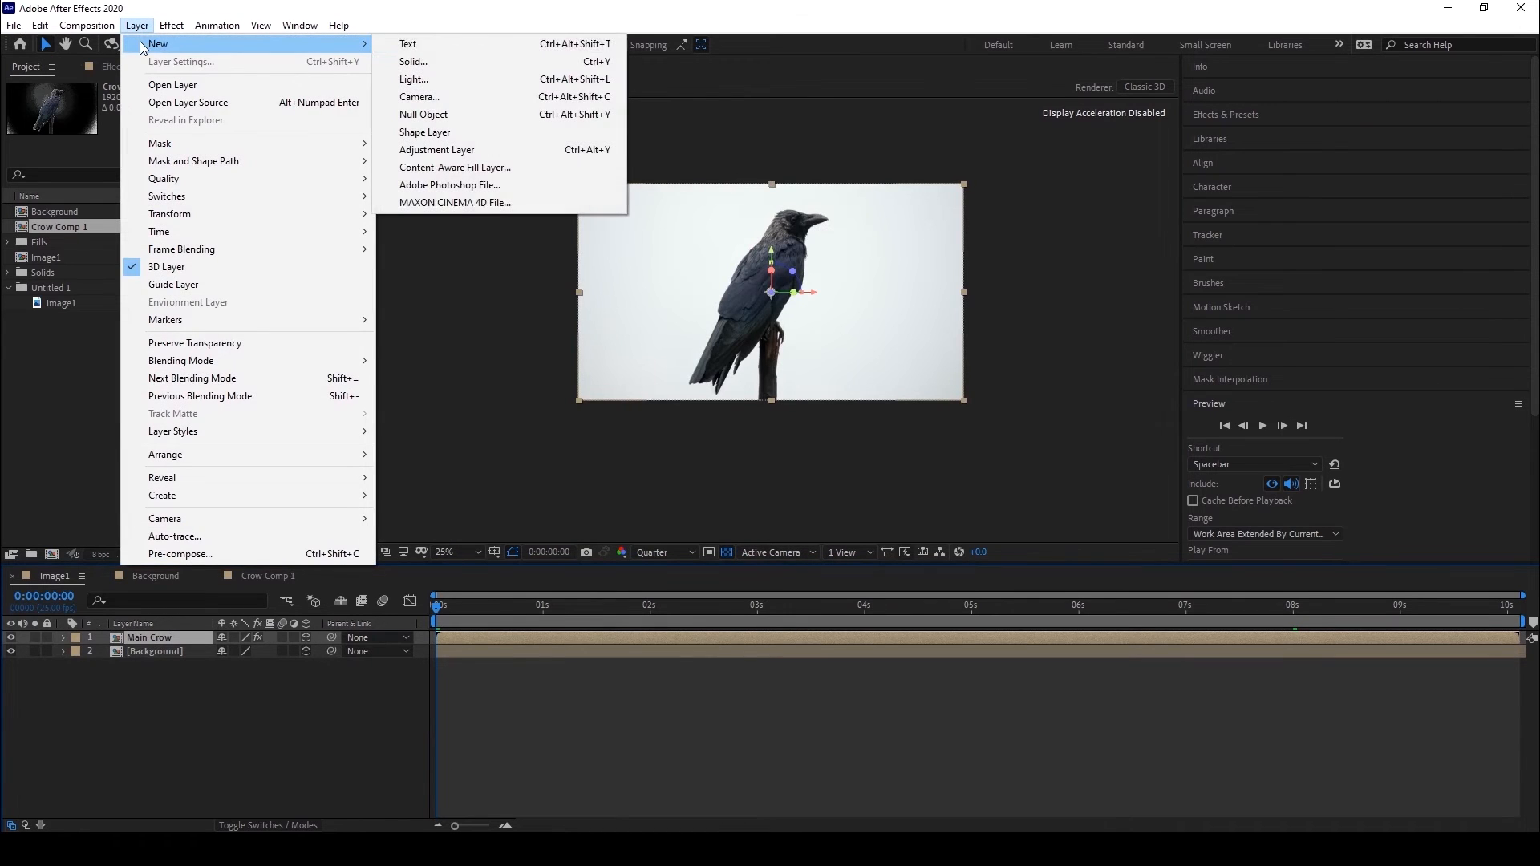
pyautogui.click(451, 97)
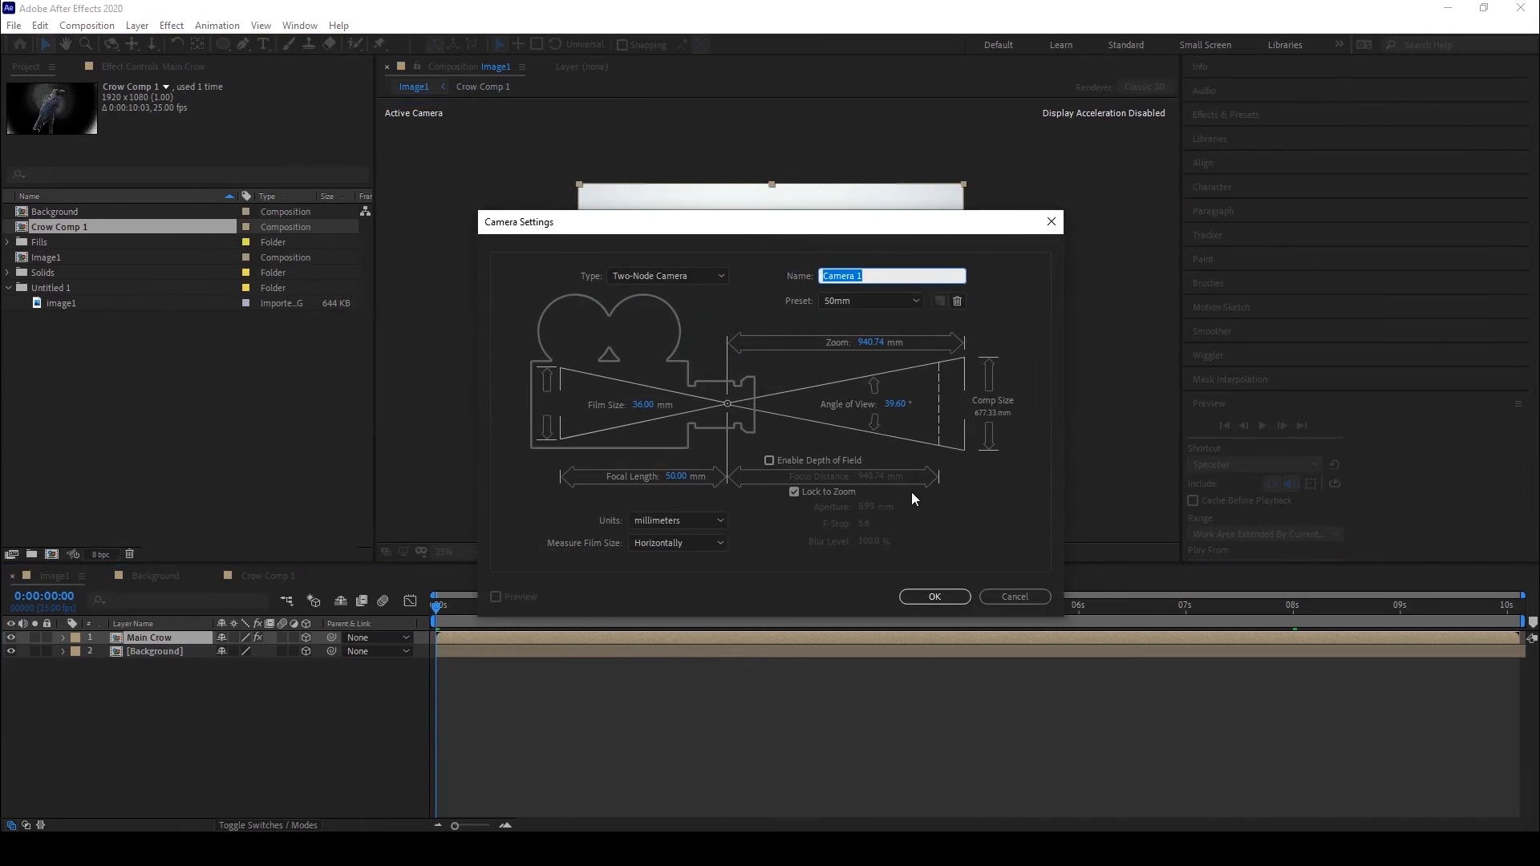
pyautogui.press('BackSpace')
pyautogui.press('BackSpace')
pyautogui.press('BackSpace')
pyautogui.press('BackSpace')
pyautogui.press('BackSpace')
pyautogui.press('BackSpace')
pyautogui.click(934, 596)
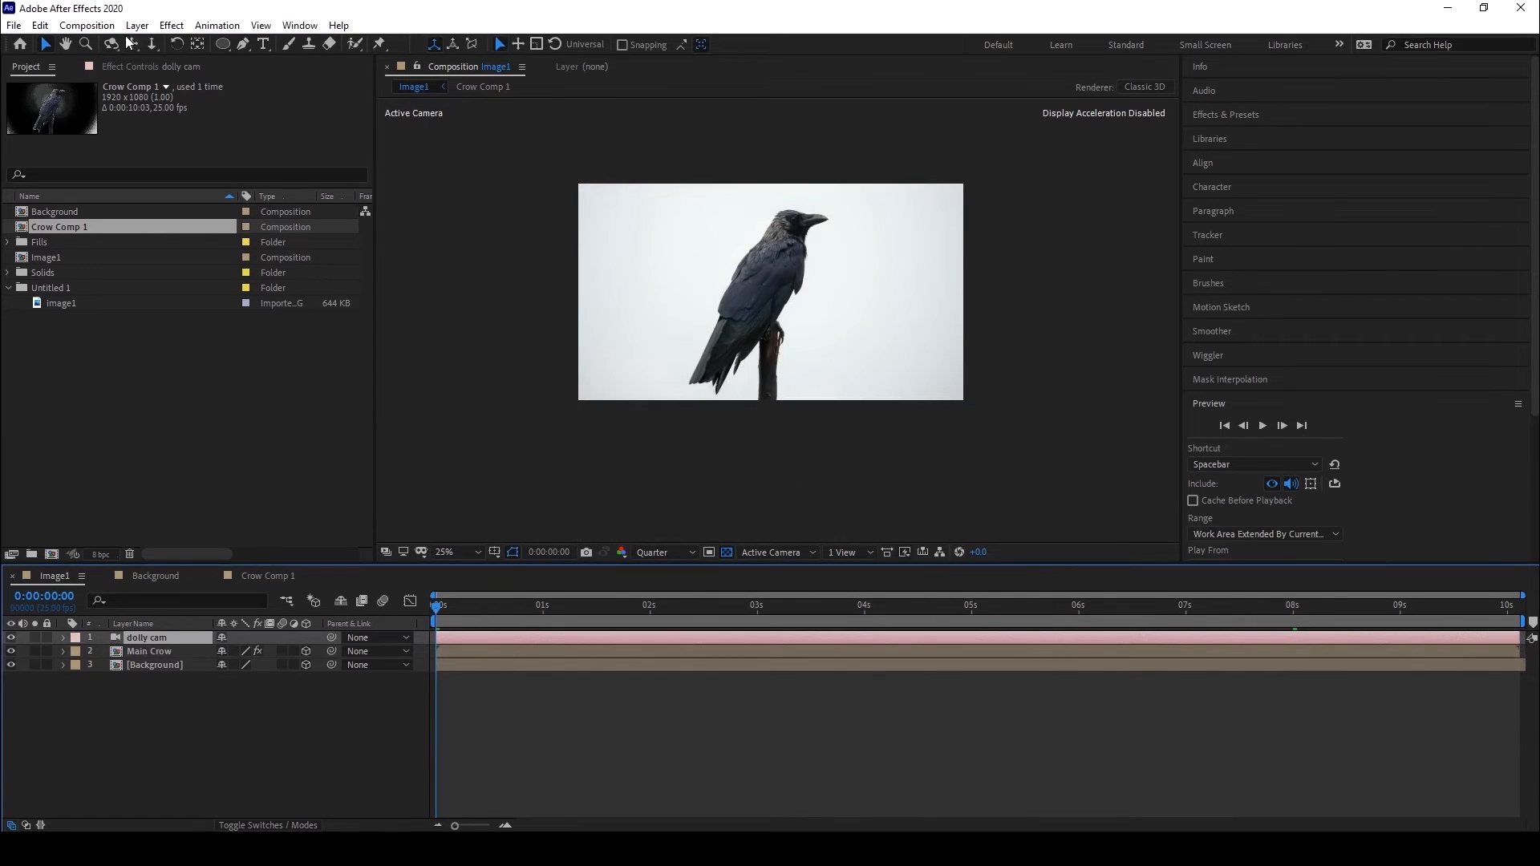
# Add a 3D null object and parent the dolly cam layer to it.
pyautogui.click(137, 25)
pyautogui.moveTo(145, 51)
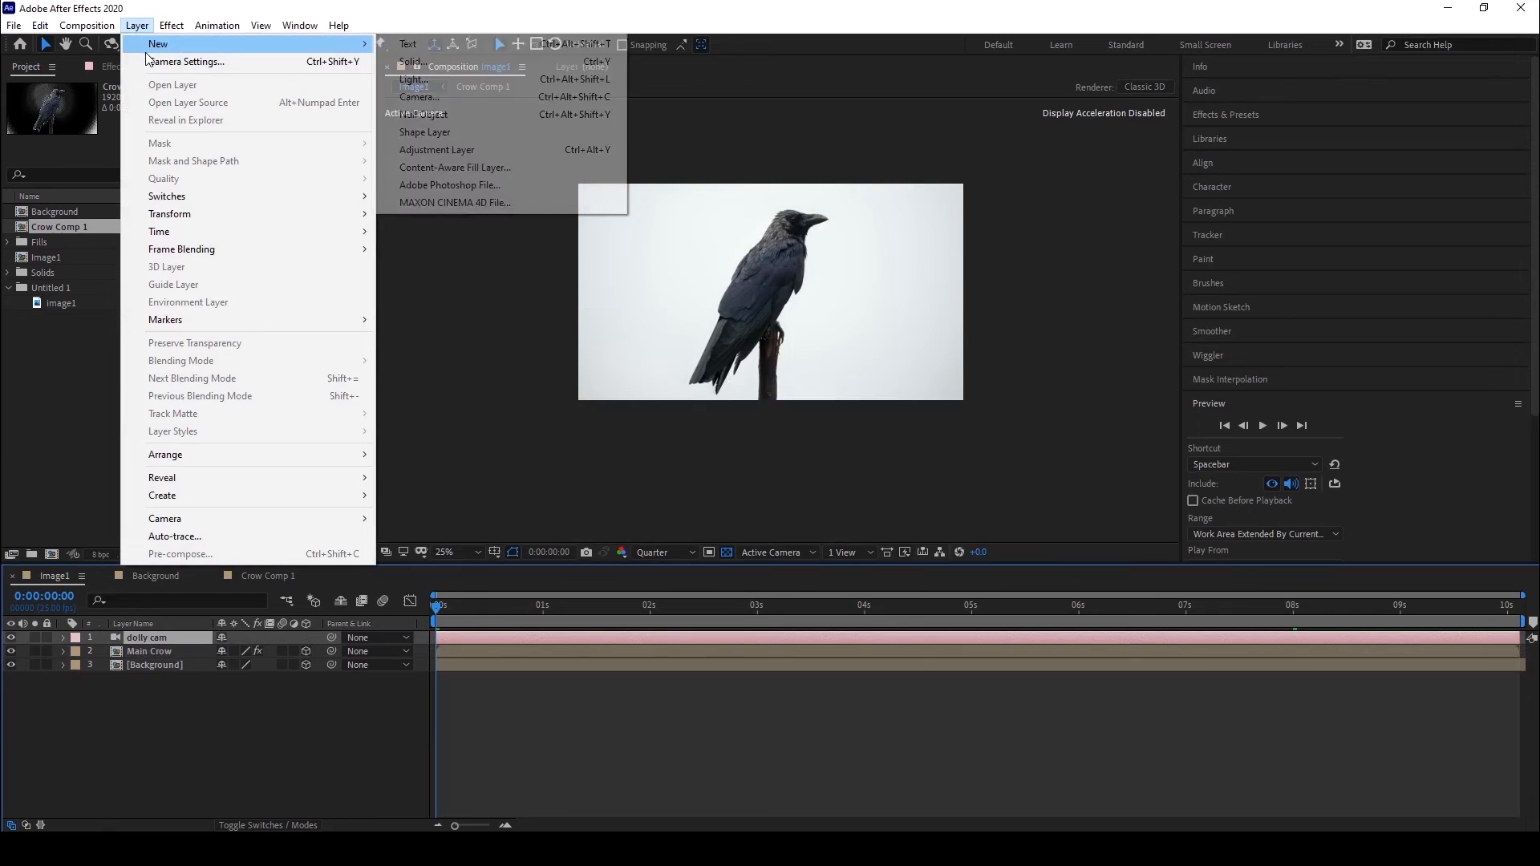
pyautogui.click(484, 119)
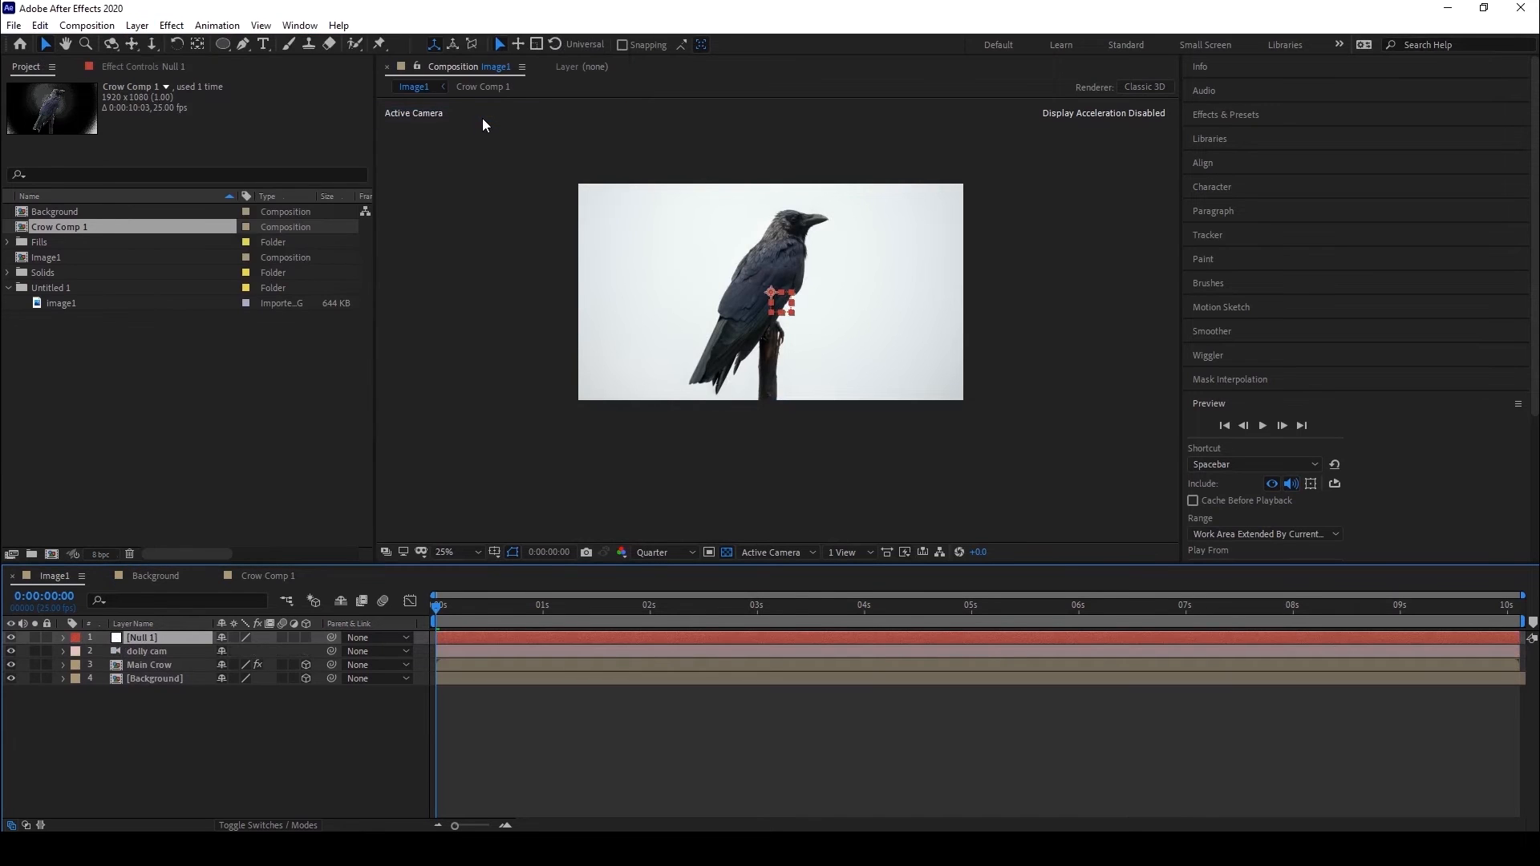
pyautogui.click(306, 638)
pyautogui.click(154, 651)
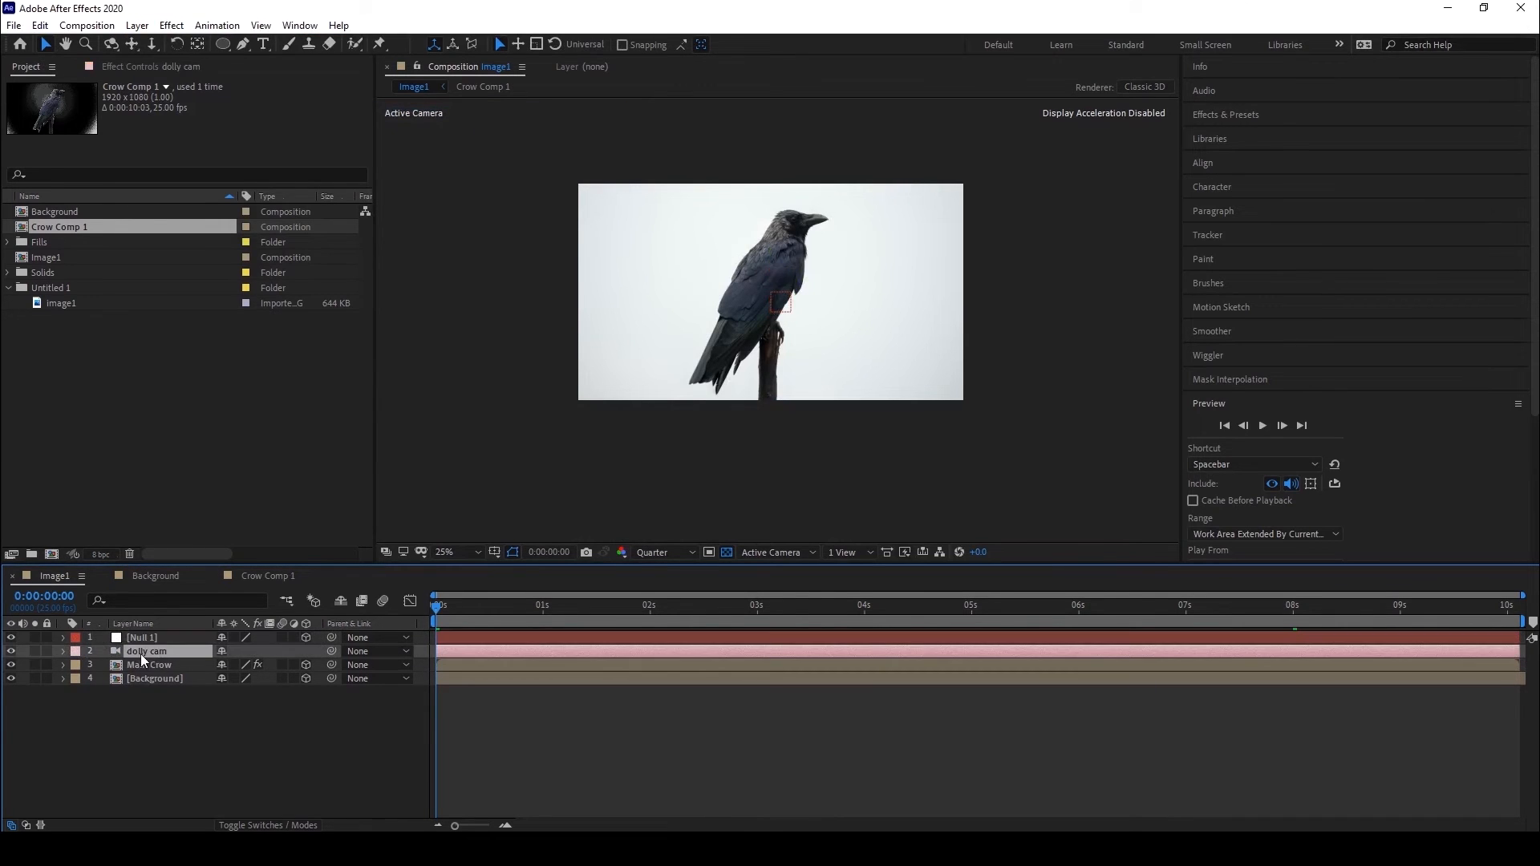
pyautogui.moveTo(330, 651); pyautogui.dragTo(166, 638)
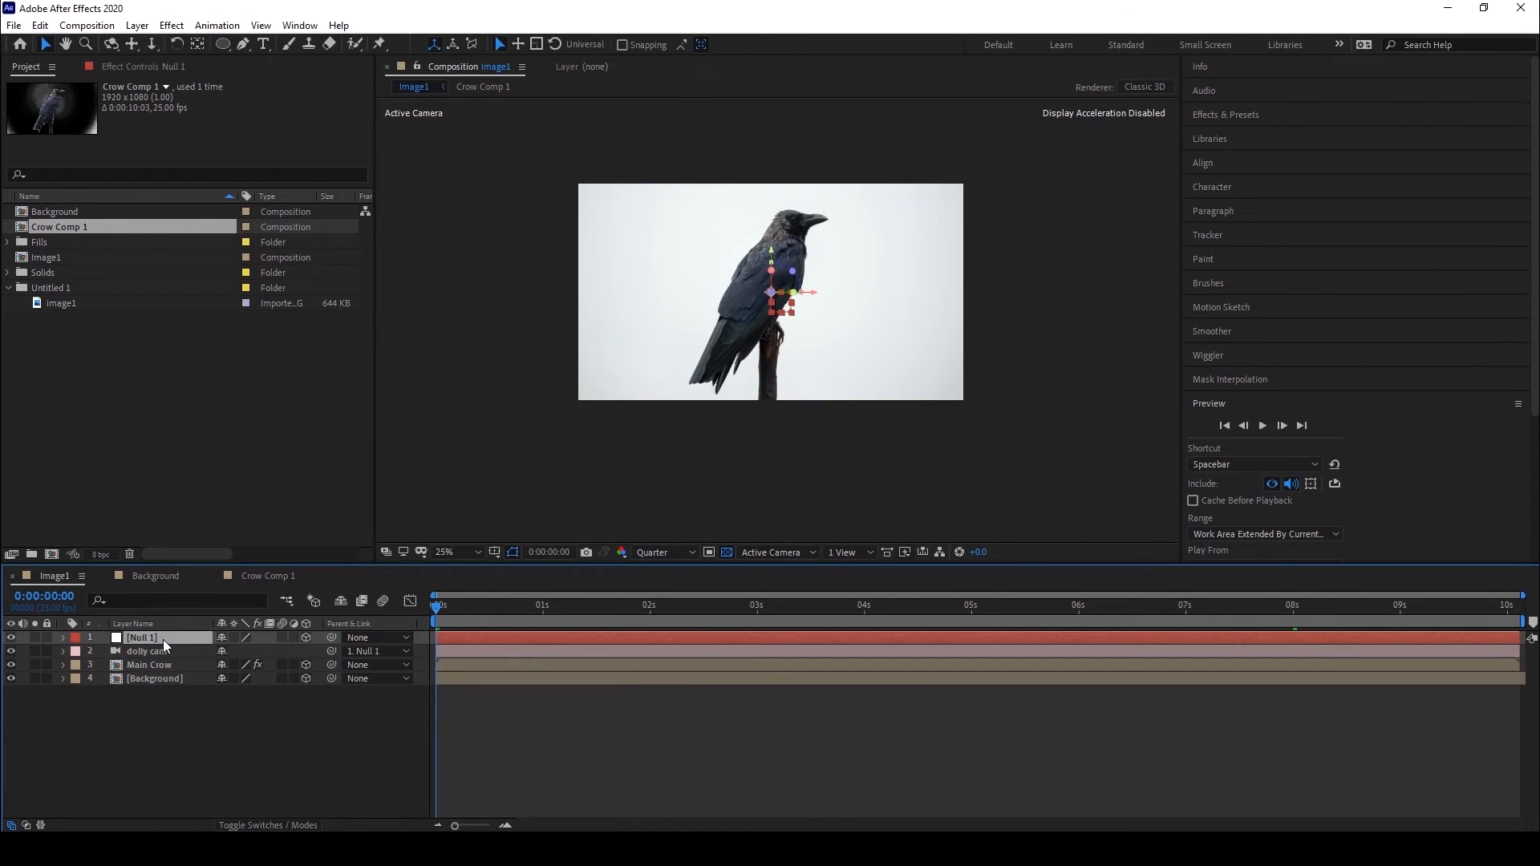
# Switch to Custom View 1 and move the Background layer back along its Z axis, well behind the crow.
pyautogui.scroll(-4, 798, 315)
pyautogui.scroll(4, 795, 325)
pyautogui.scroll(2, 792, 335)
pyautogui.scroll(-2, 793, 335)
pyautogui.click(777, 554)
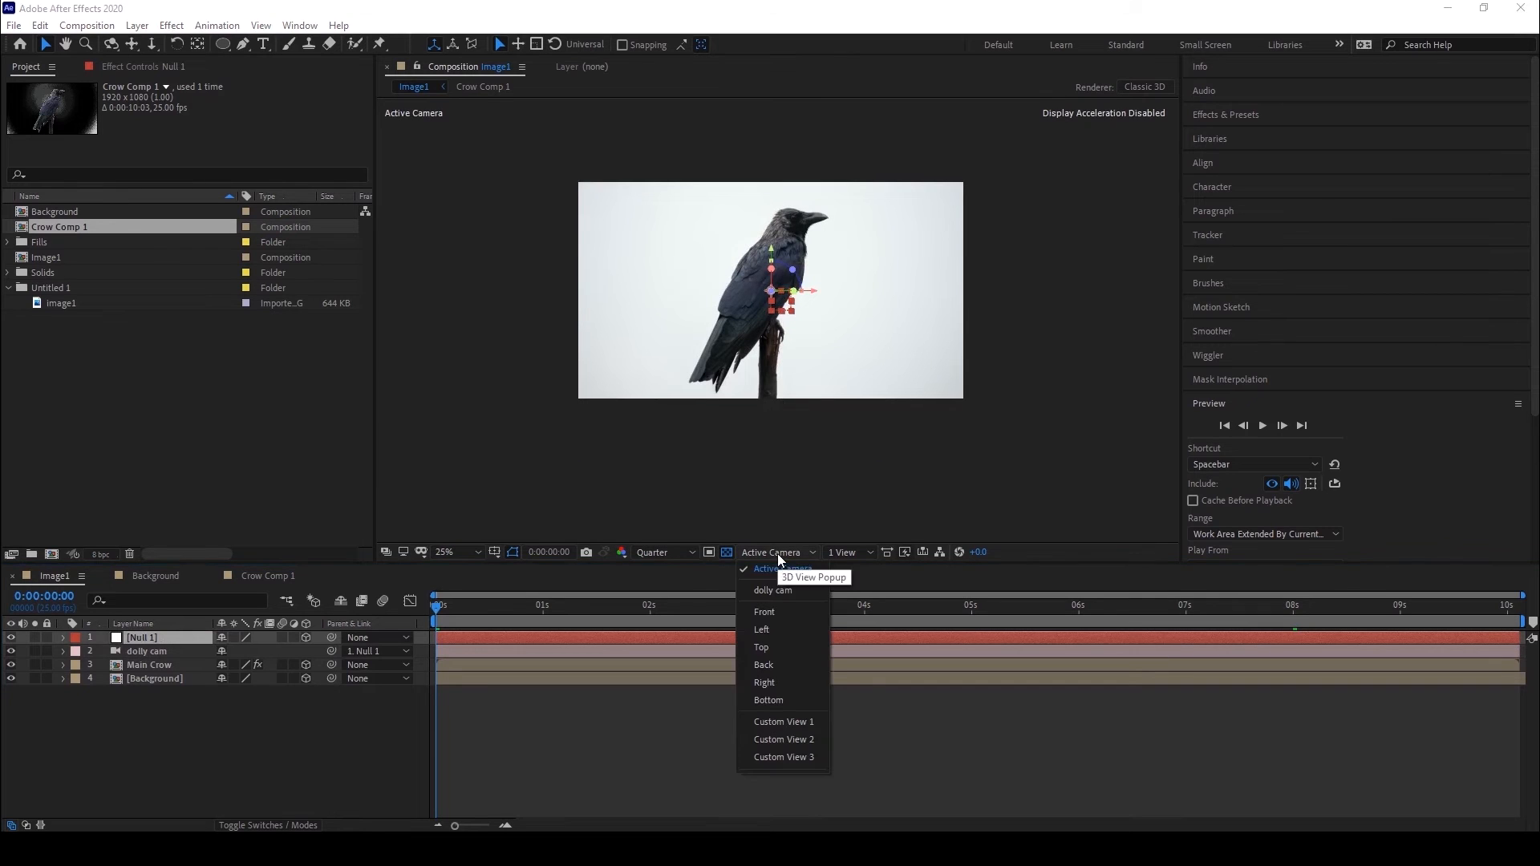
pyautogui.click(791, 712)
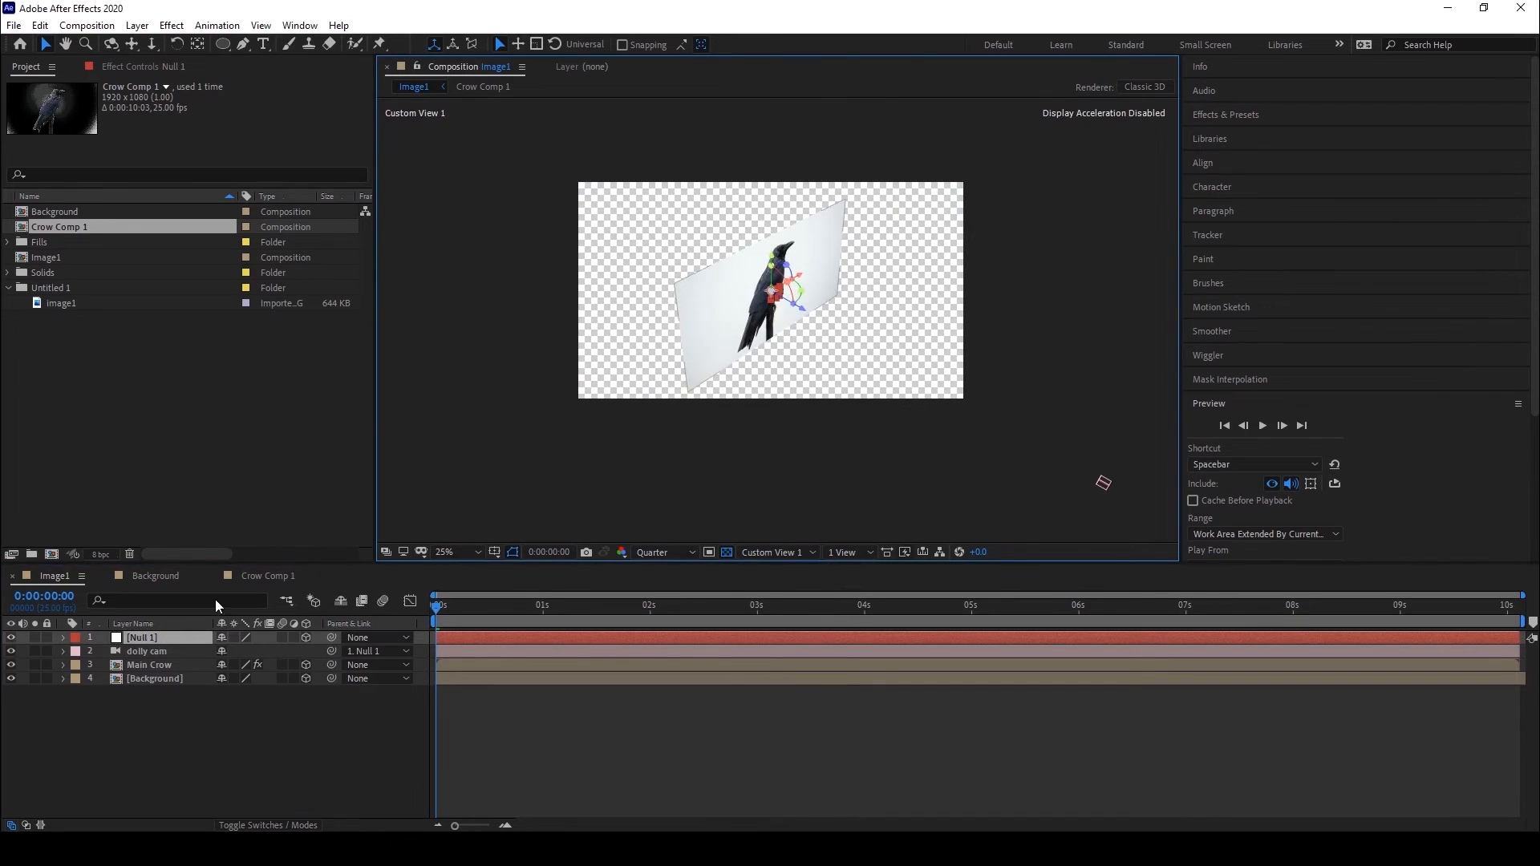
pyautogui.click(167, 679)
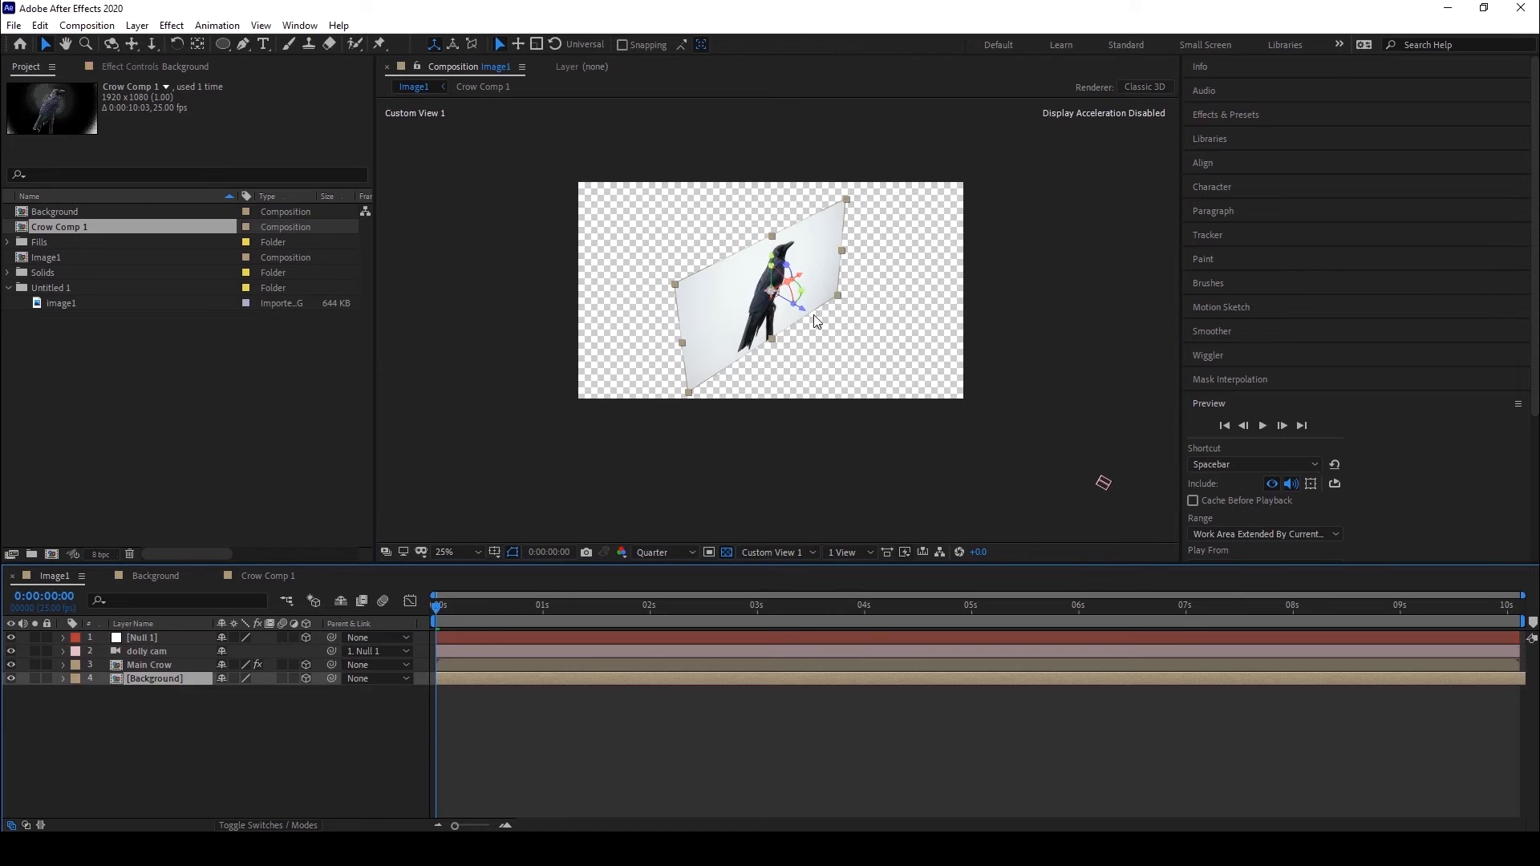
pyautogui.moveTo(805, 310); pyautogui.dragTo(644, 250)
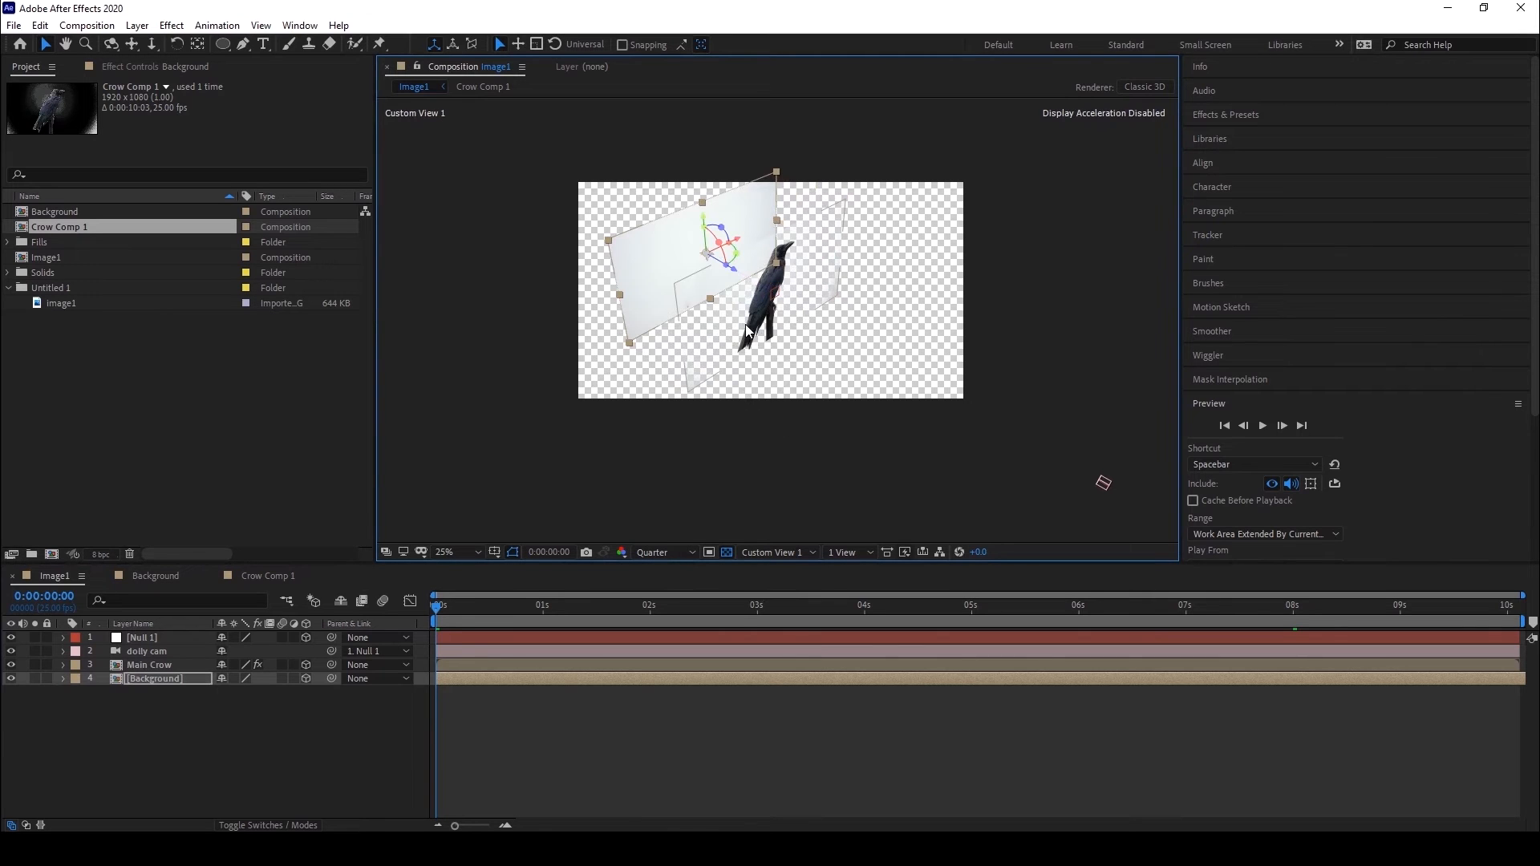
# Inspect the crow mouth and crow body layers in Crow Comp 1, and return to the Image1 composition.
pyautogui.click(268, 575)
pyautogui.click(161, 651)
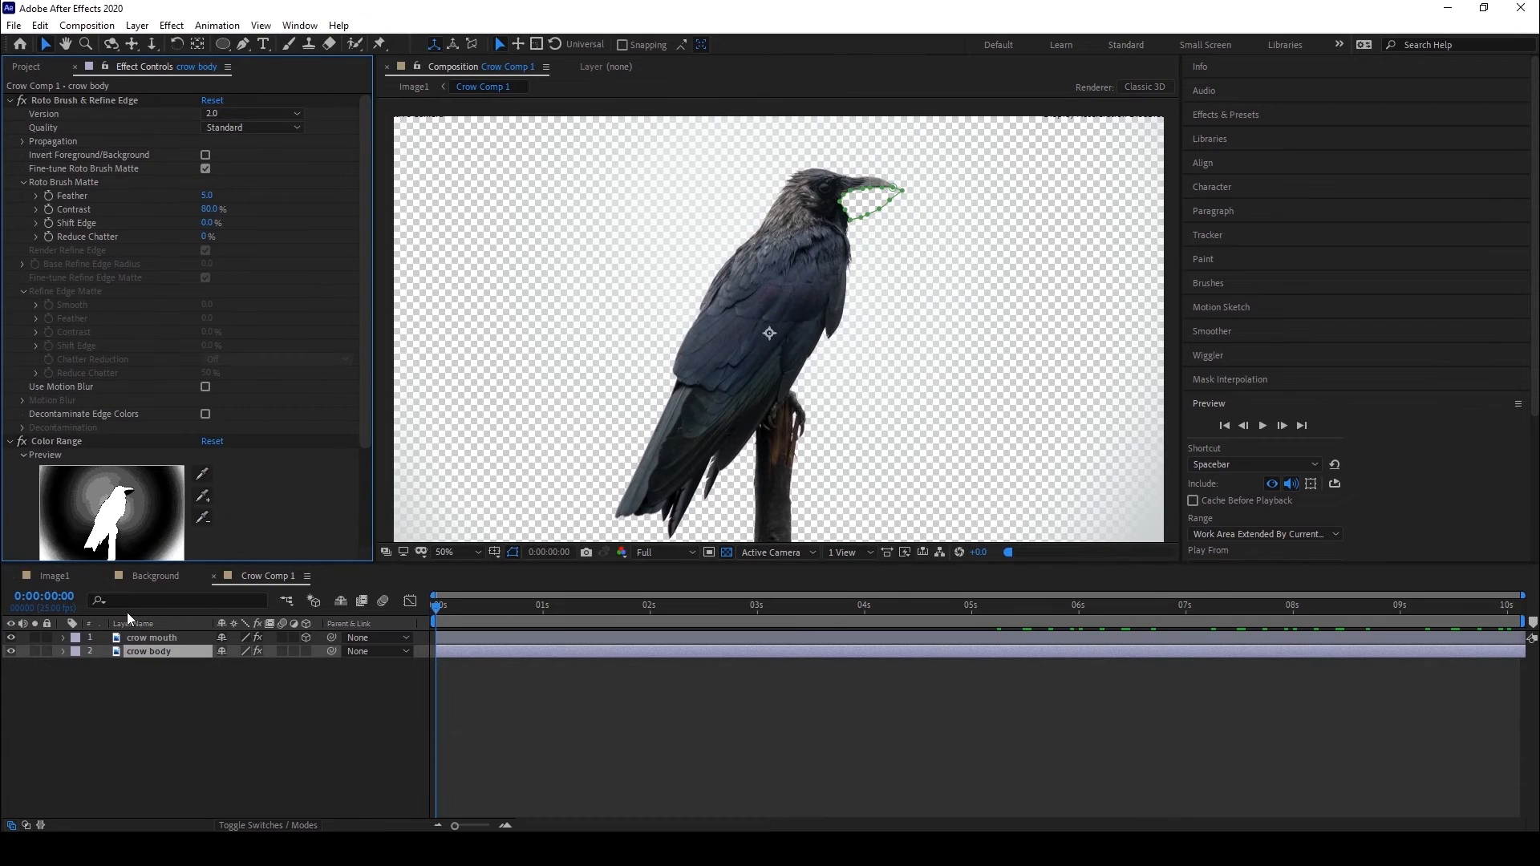
pyautogui.click(157, 636)
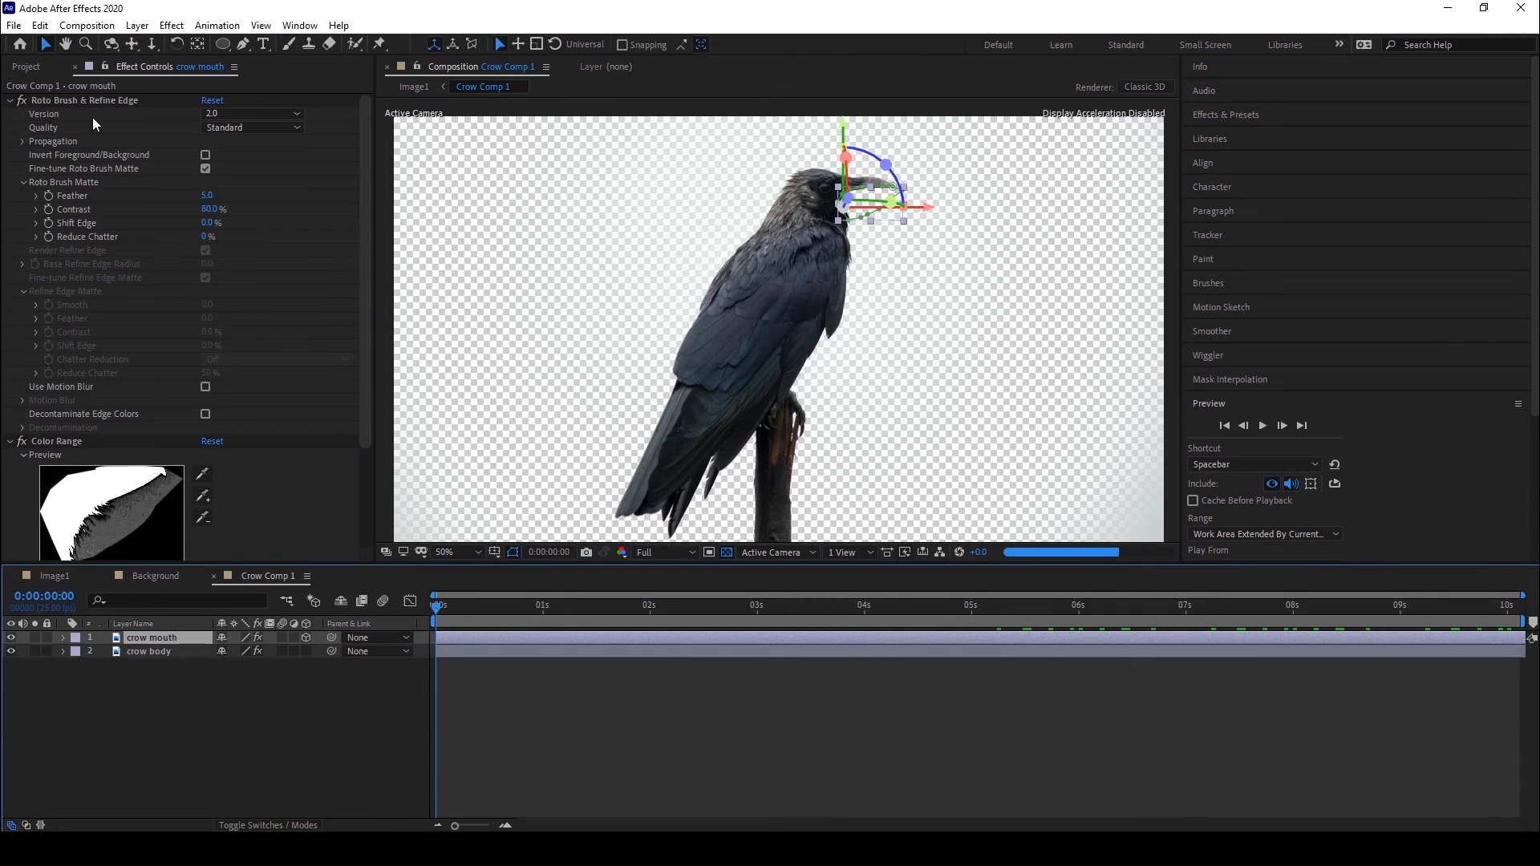
pyautogui.click(133, 652)
pyautogui.click(157, 640)
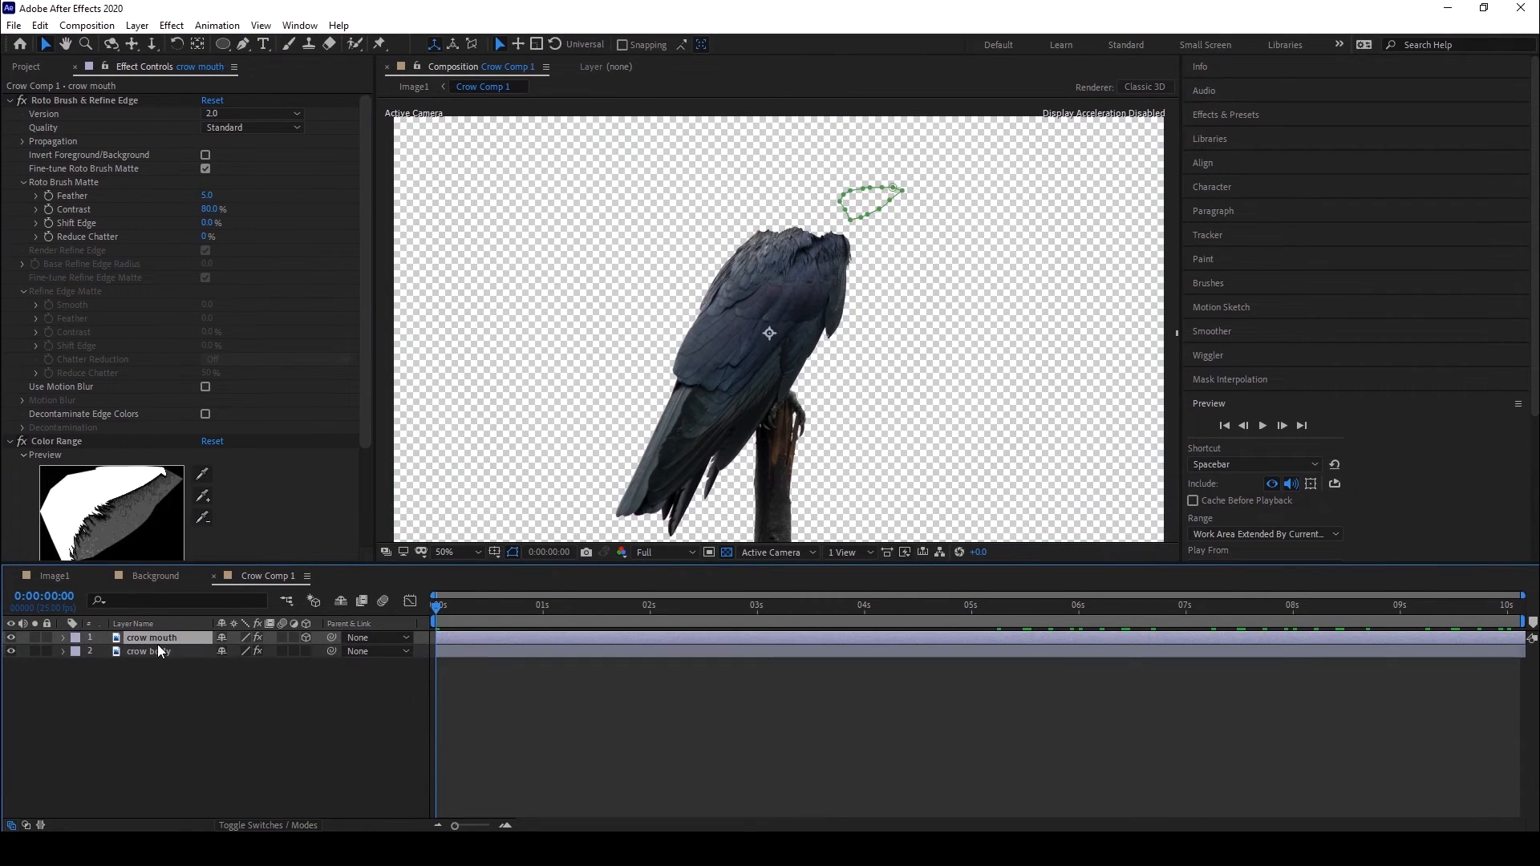
pyautogui.click(56, 577)
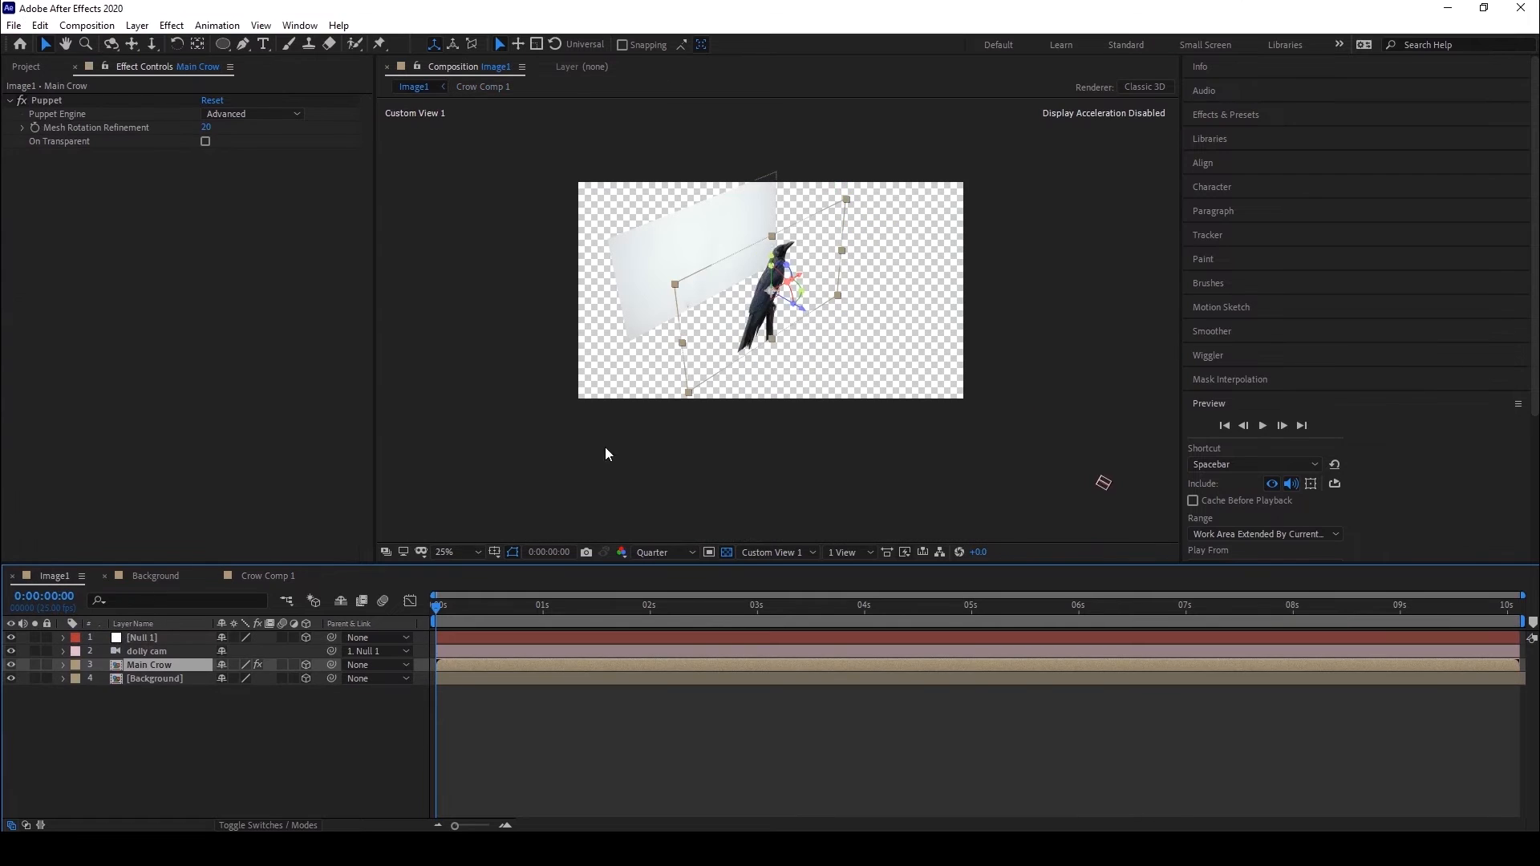
# Return to the Active Camera view and scale the Background layer to 150% so it fills the frame.
pyautogui.scroll(2, 810, 294)
pyautogui.scroll(-3, 808, 285)
pyautogui.click(727, 552)
pyautogui.click(728, 552)
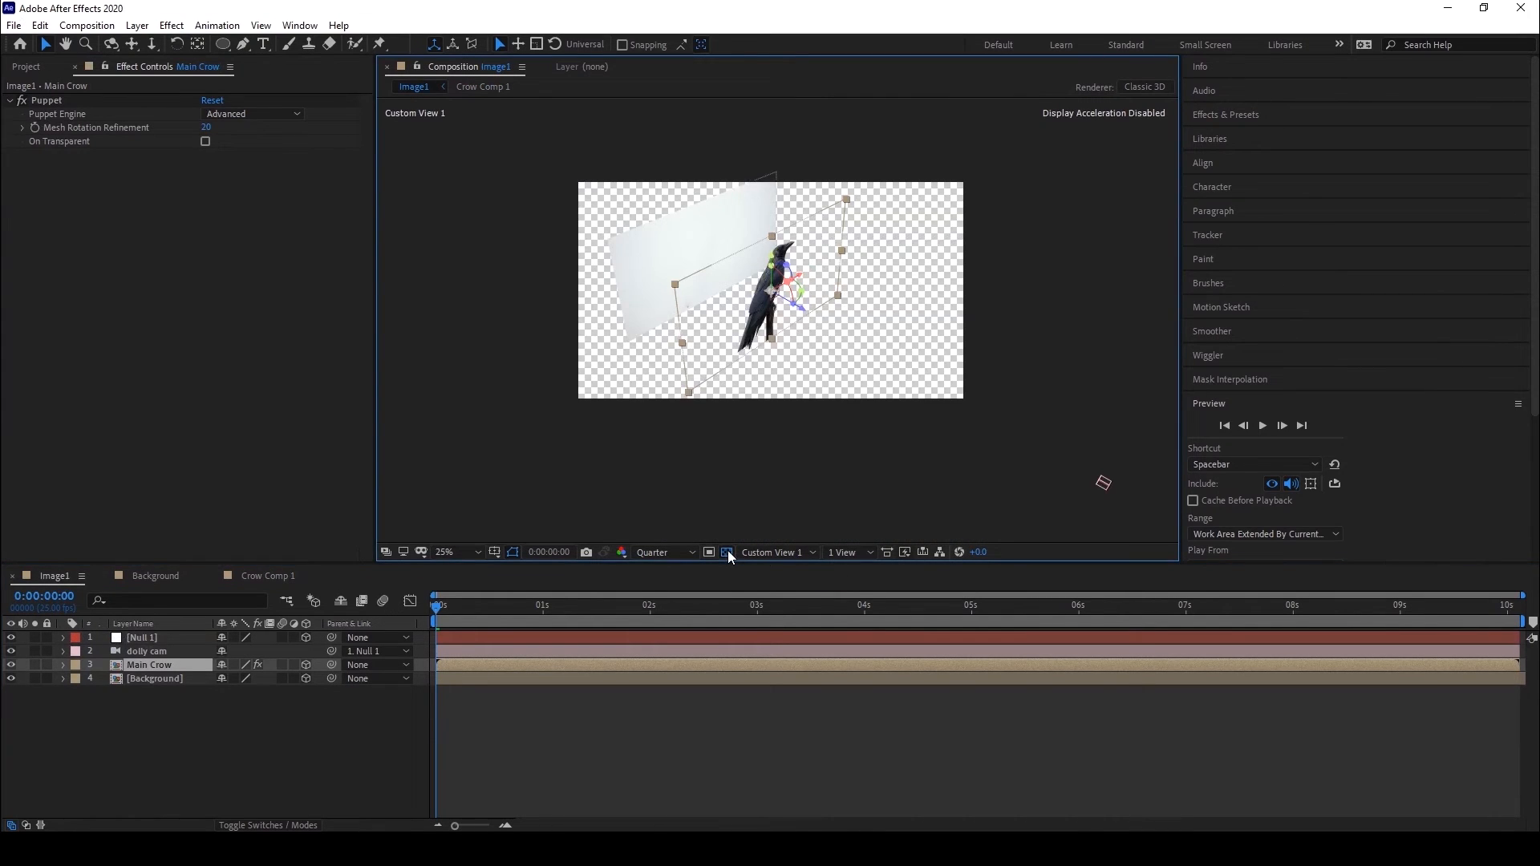
pyautogui.click(792, 553)
pyautogui.click(787, 571)
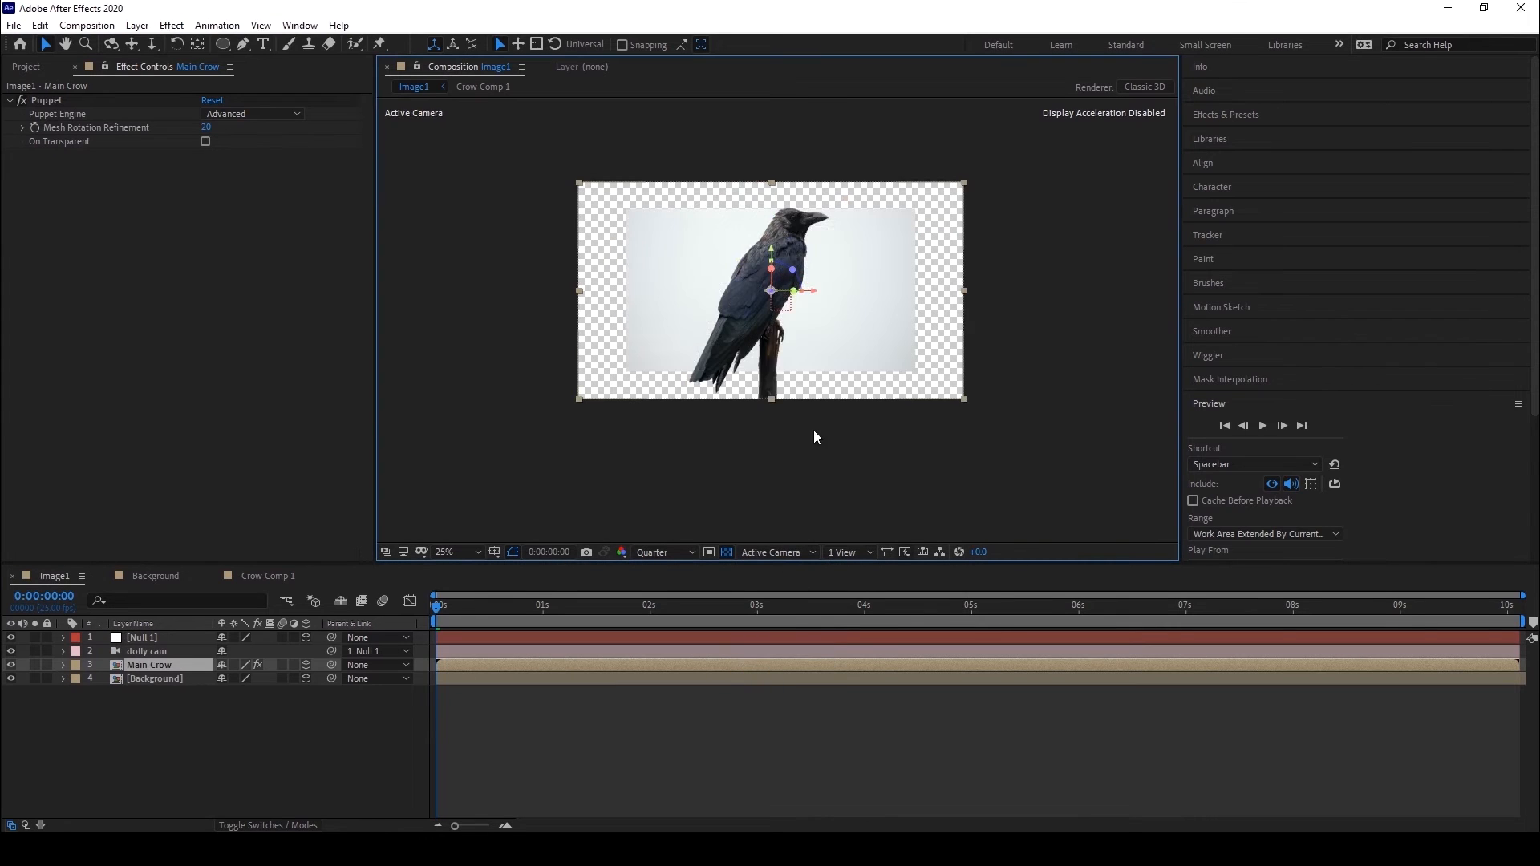
pyautogui.click(154, 678)
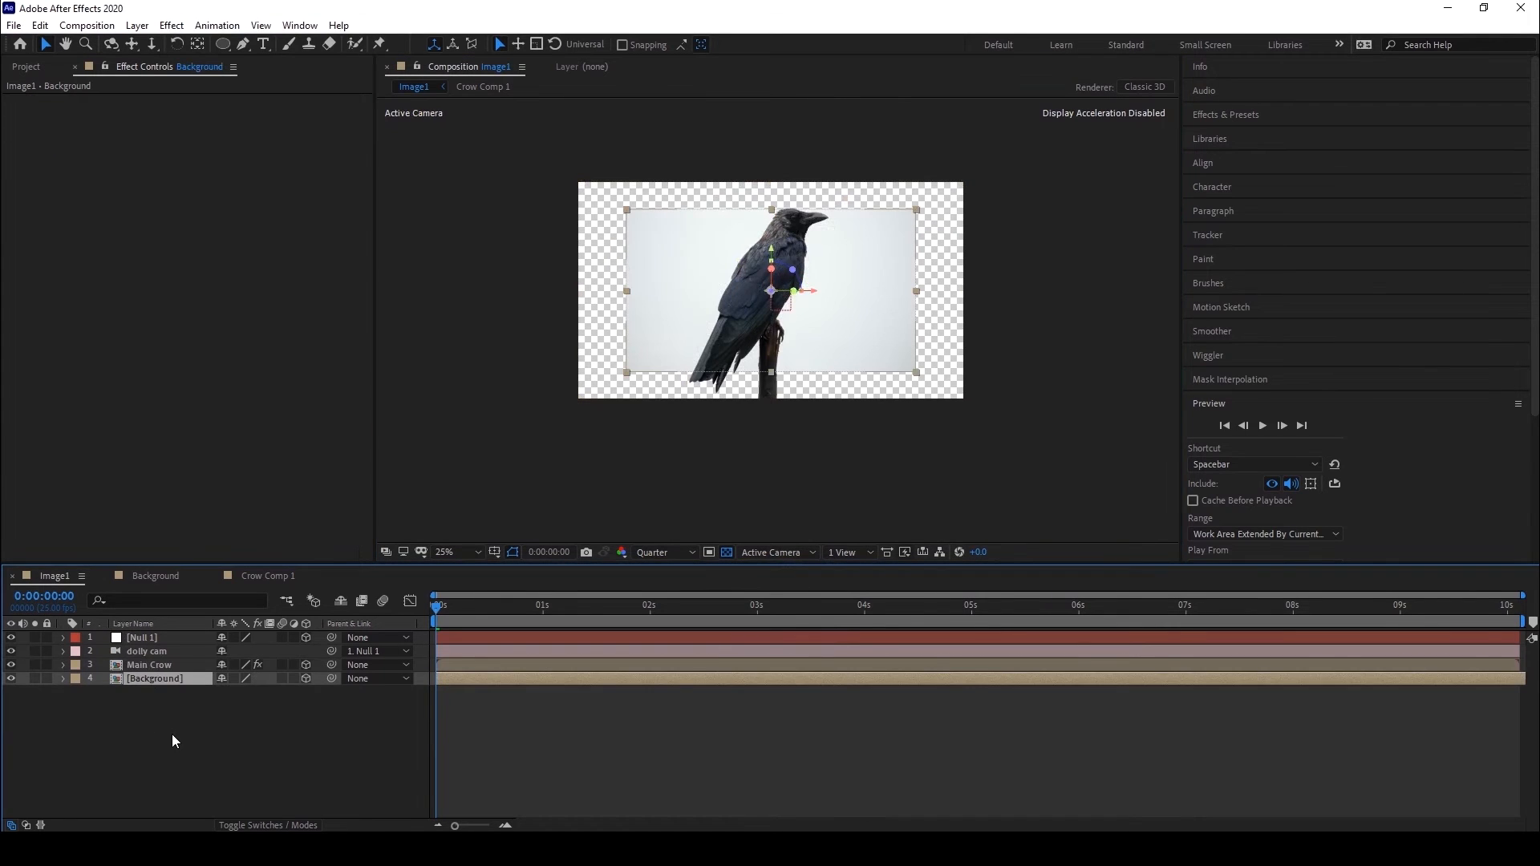
pyautogui.press('s')
pyautogui.moveTo(241, 691); pyautogui.dragTo(272, 688)
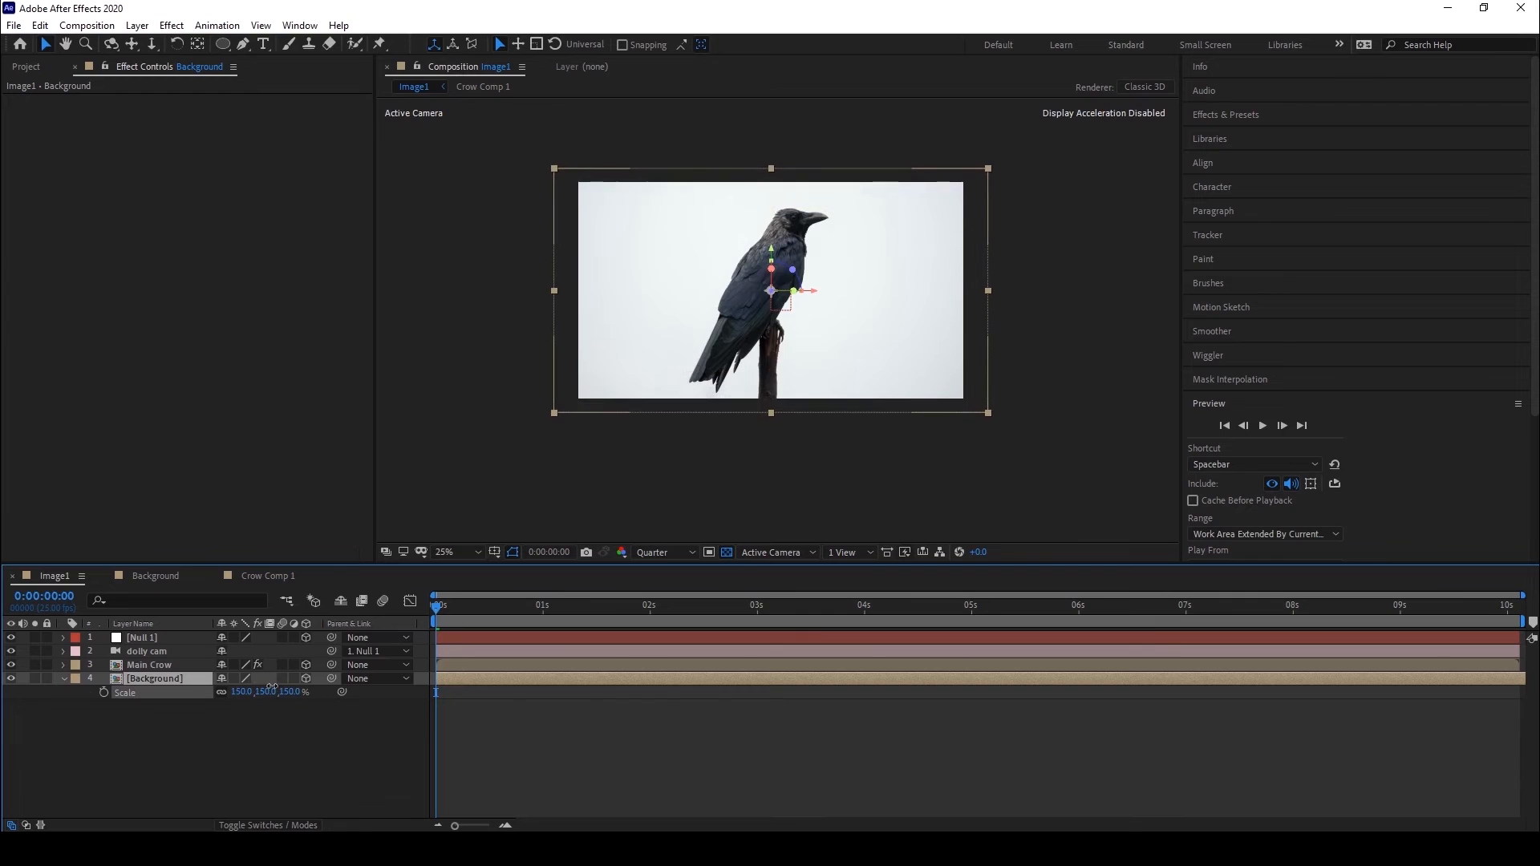
# Add a Position keyframe to the Null 1 layer at the start and move the current time to 5 seconds.
pyautogui.click(752, 551)
pyautogui.click(573, 830)
pyautogui.click(137, 638)
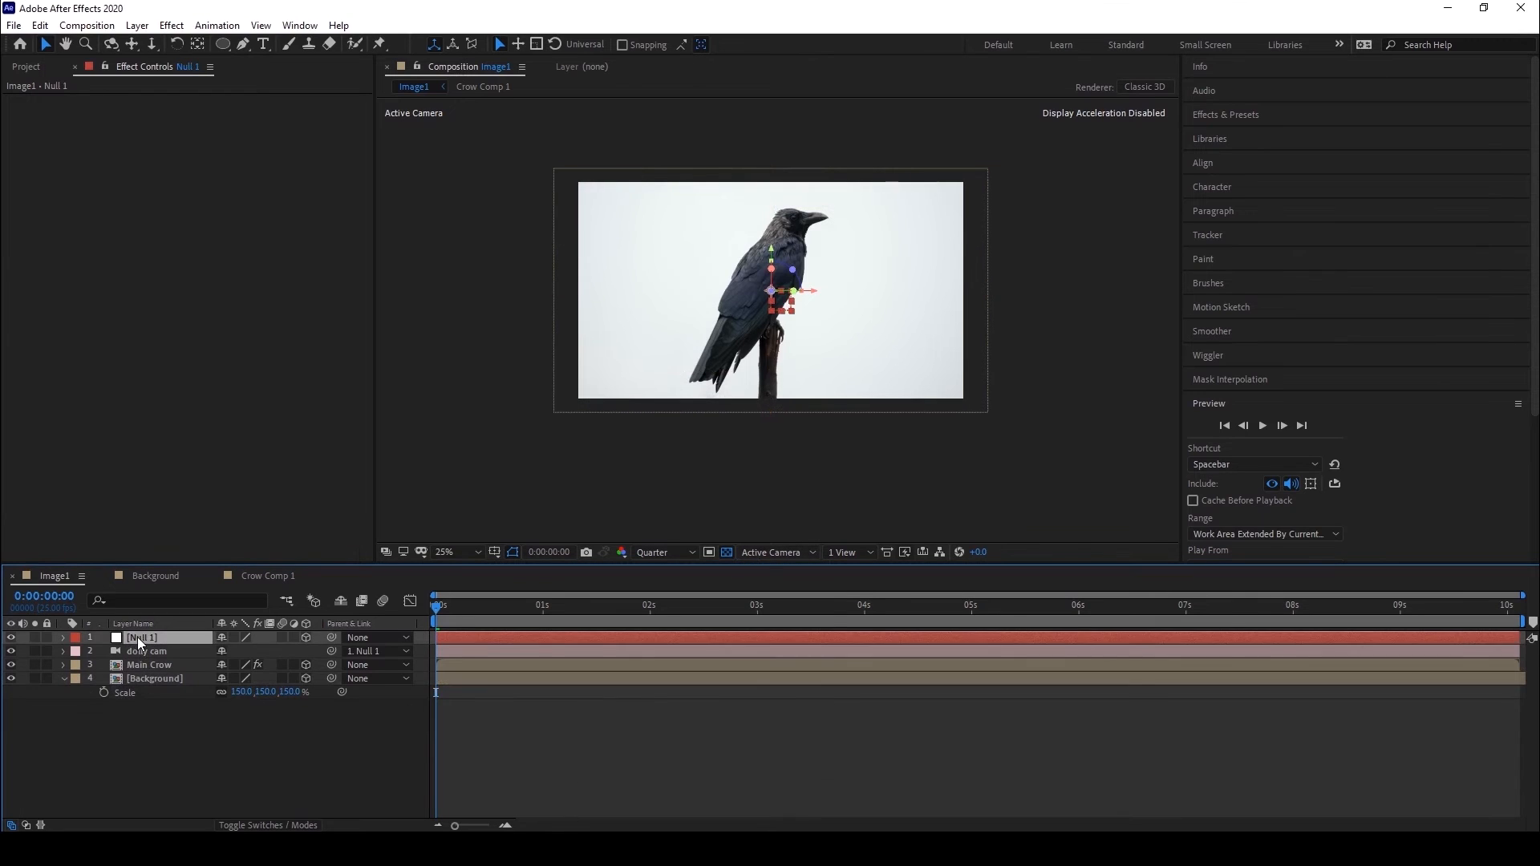
pyautogui.press('p')
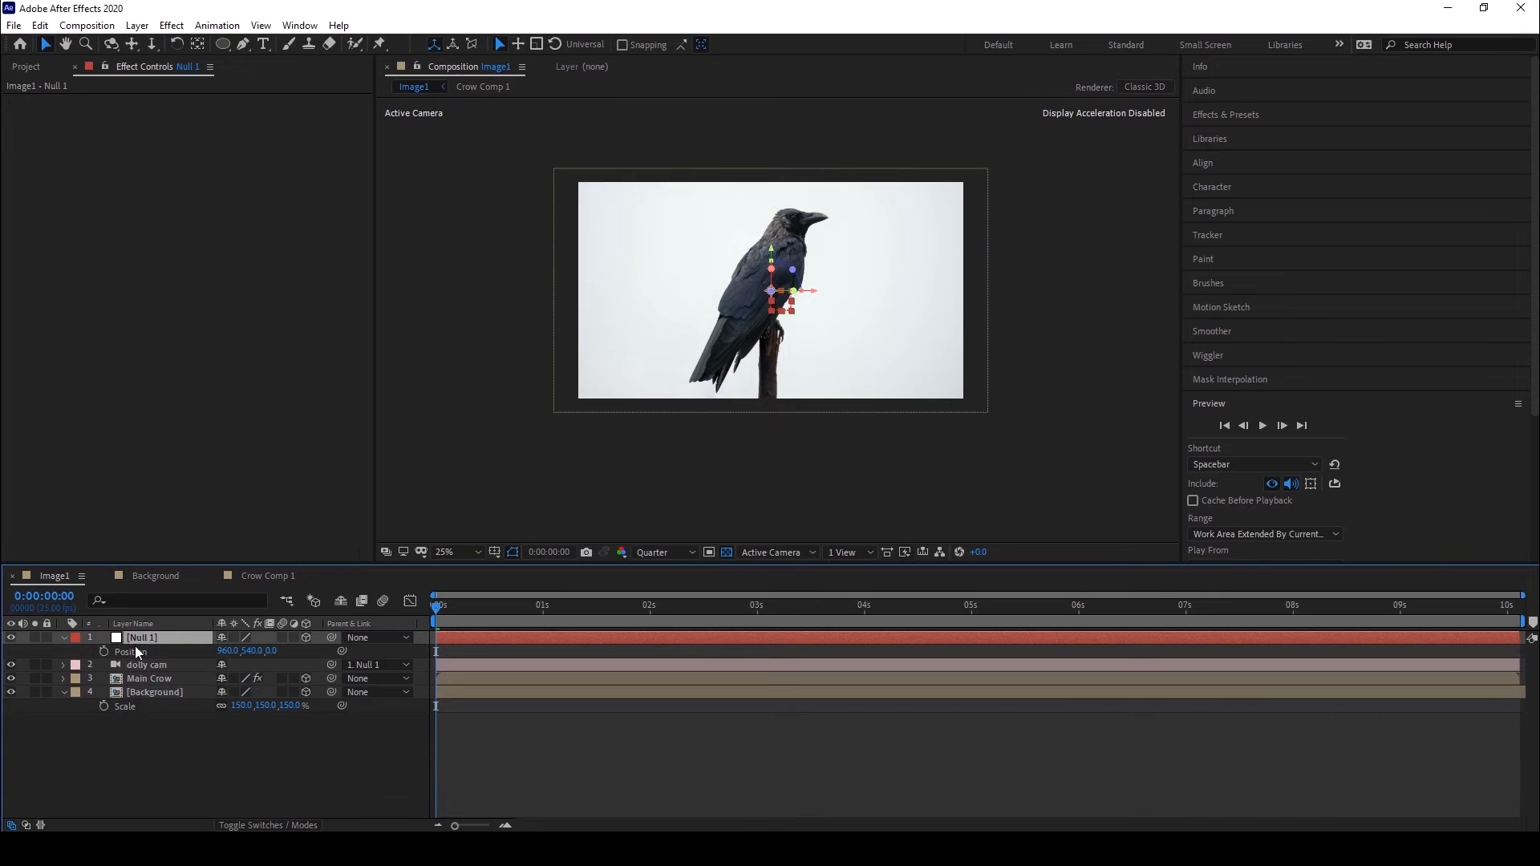
pyautogui.click(104, 652)
pyautogui.moveTo(446, 608); pyautogui.dragTo(974, 606)
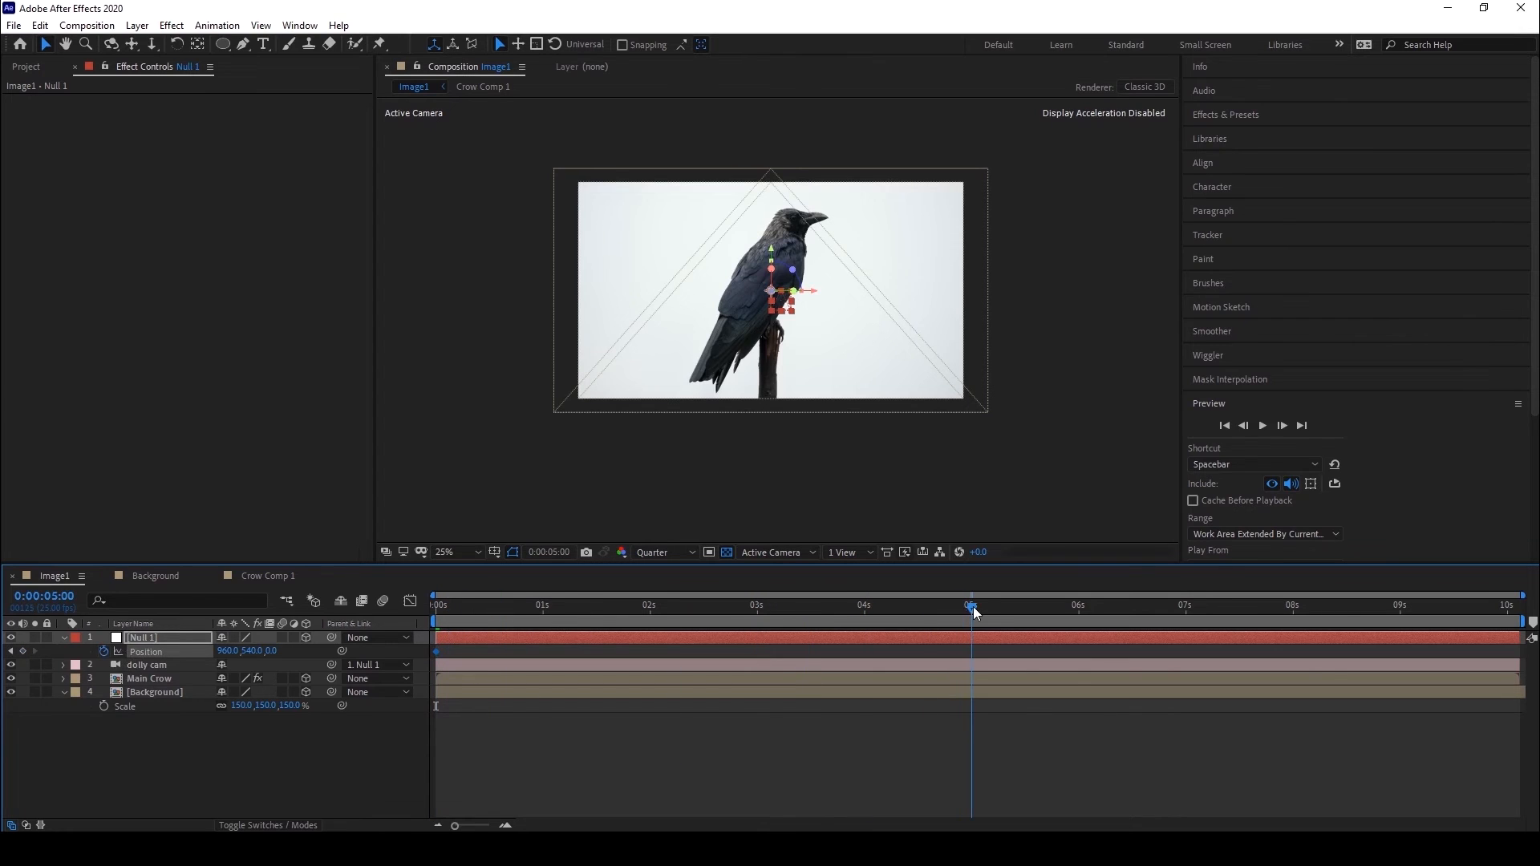
# Split the composition viewer into two side-by-side views.
pyautogui.click(778, 552)
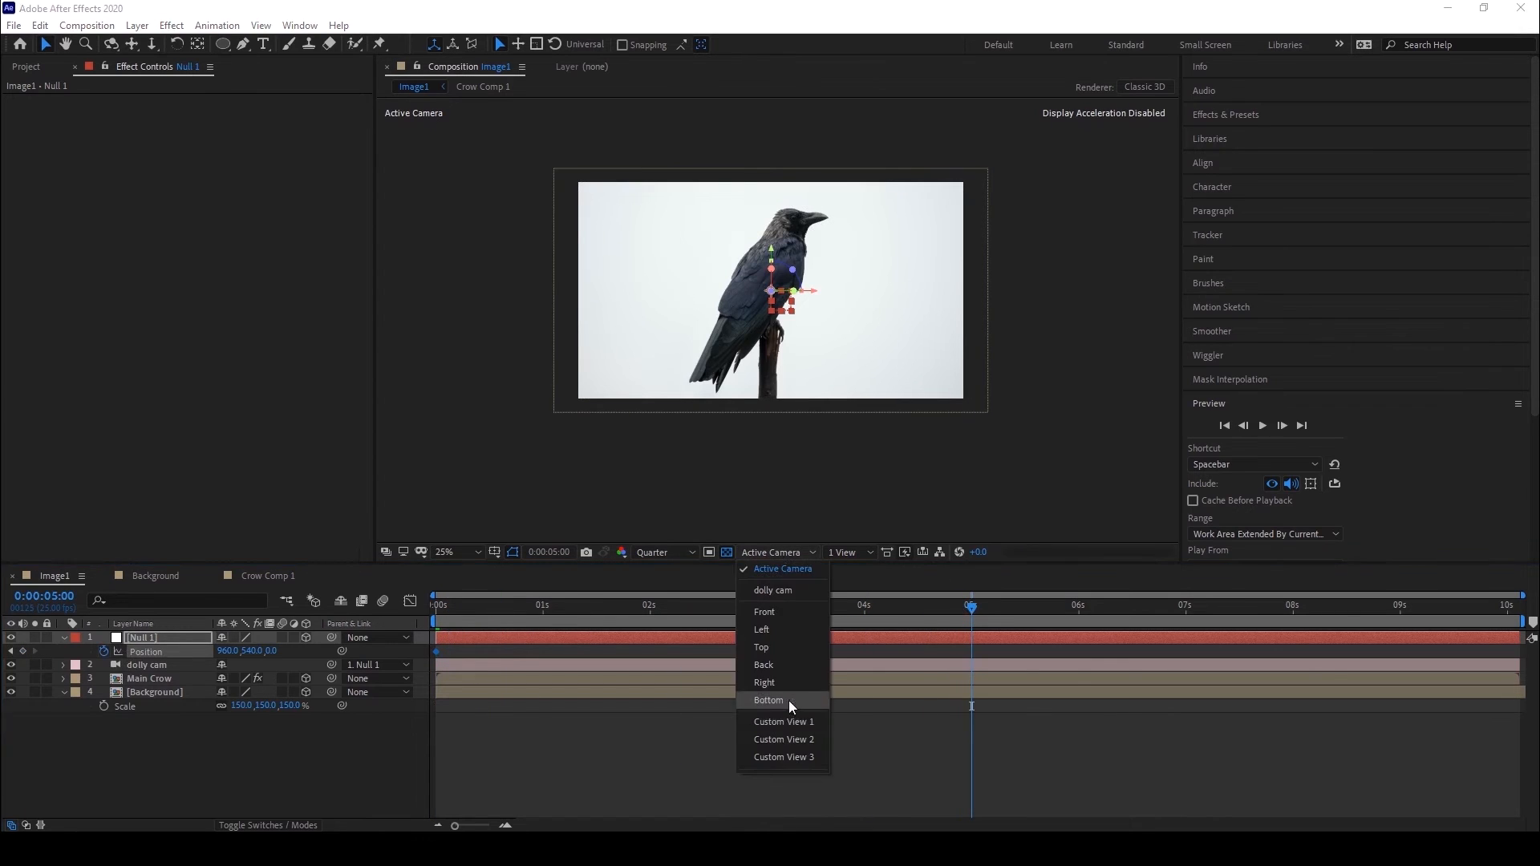
pyautogui.click(841, 551)
pyautogui.click(861, 588)
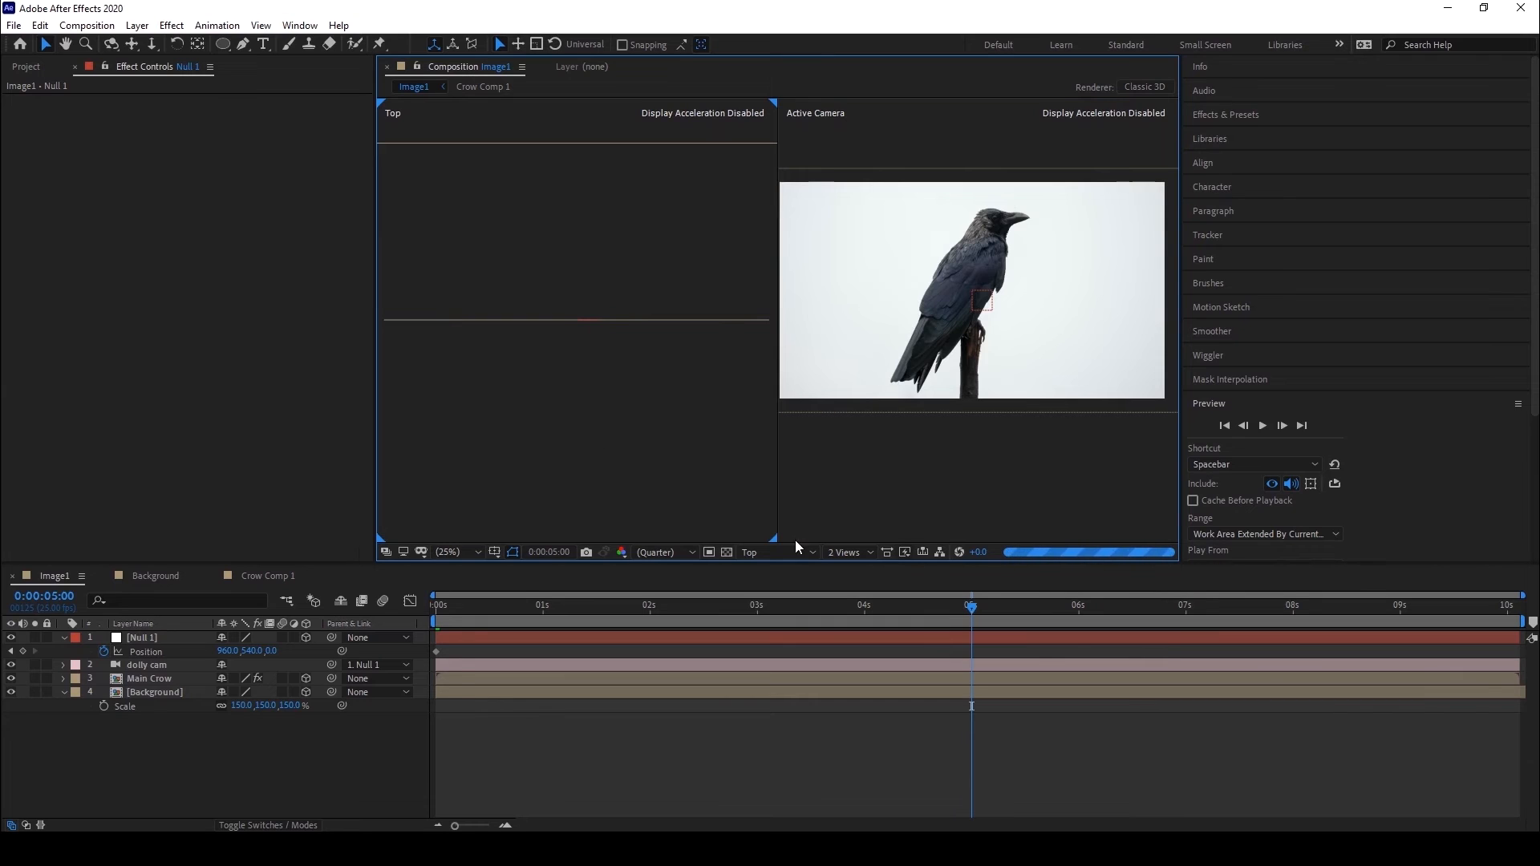
pyautogui.scroll(-1, 616, 279)
pyautogui.scroll(1, 633, 301)
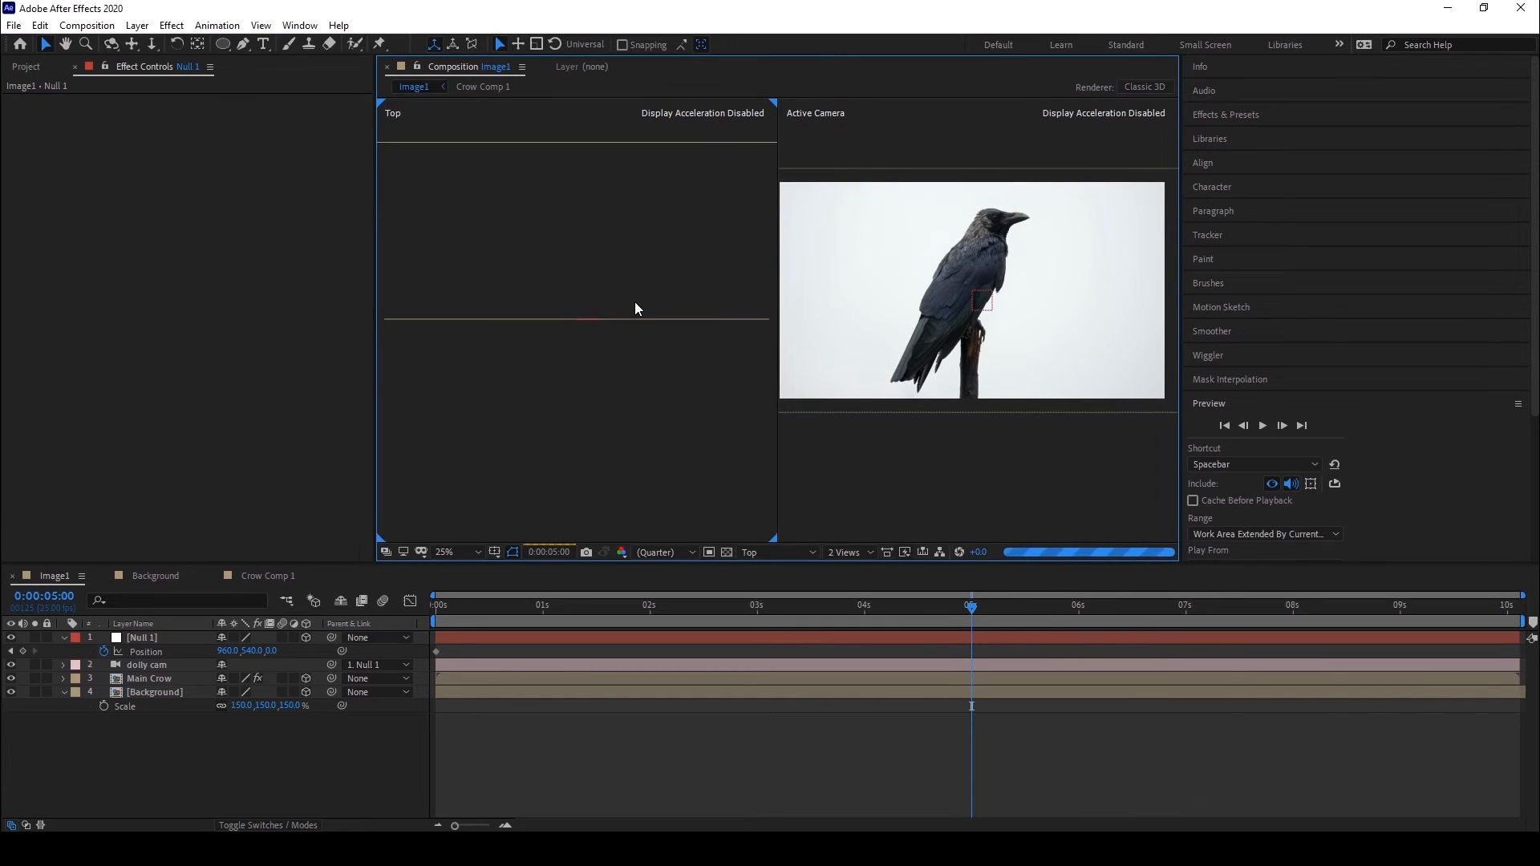
pyautogui.scroll(-1, 638, 248)
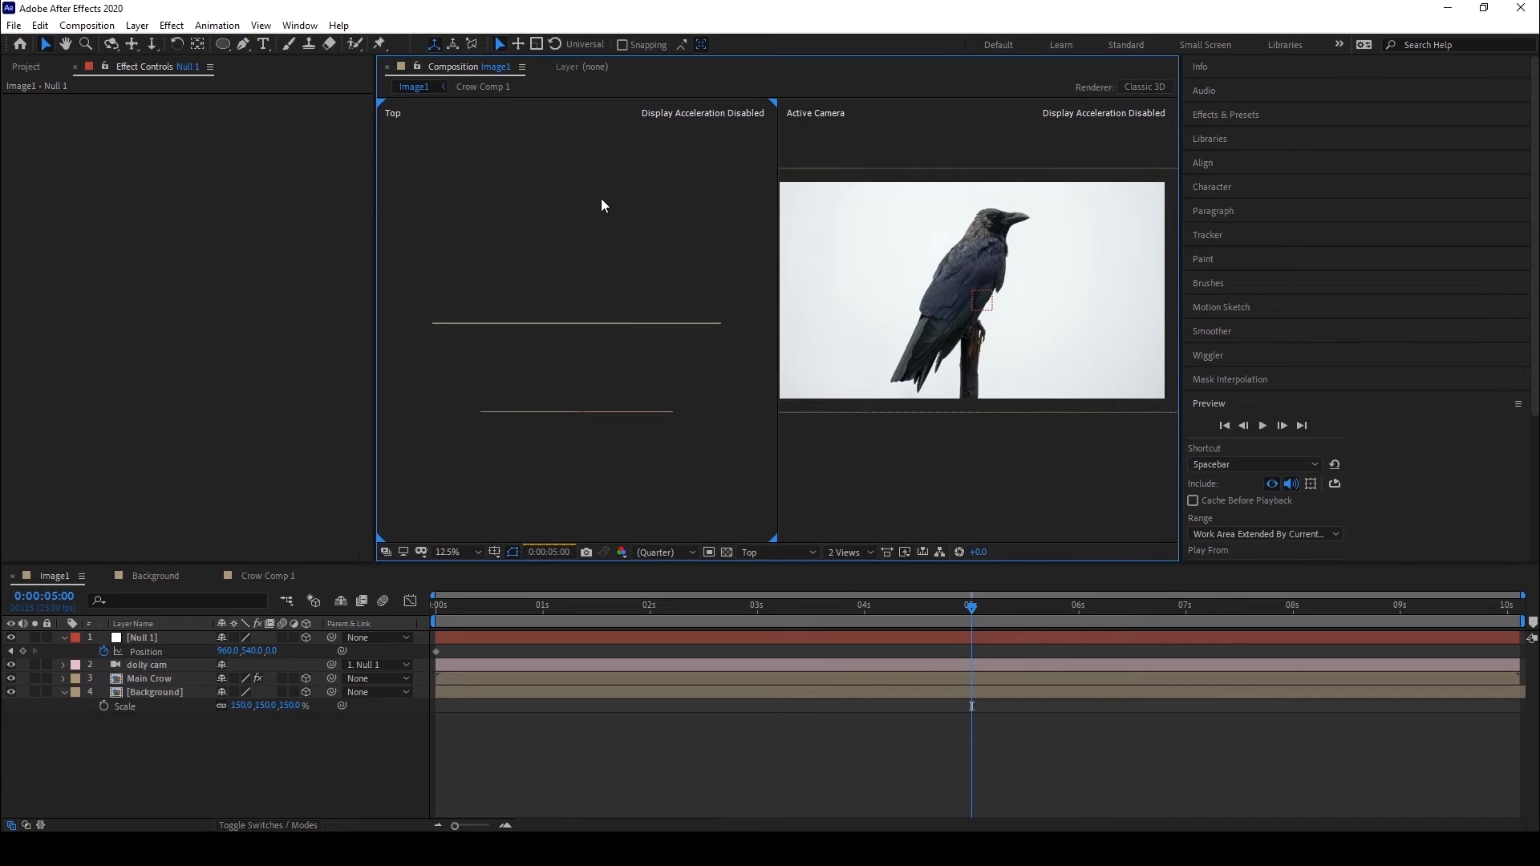
# Change the Top view to Active Camera and frame the composition inside it.
pyautogui.click(757, 549)
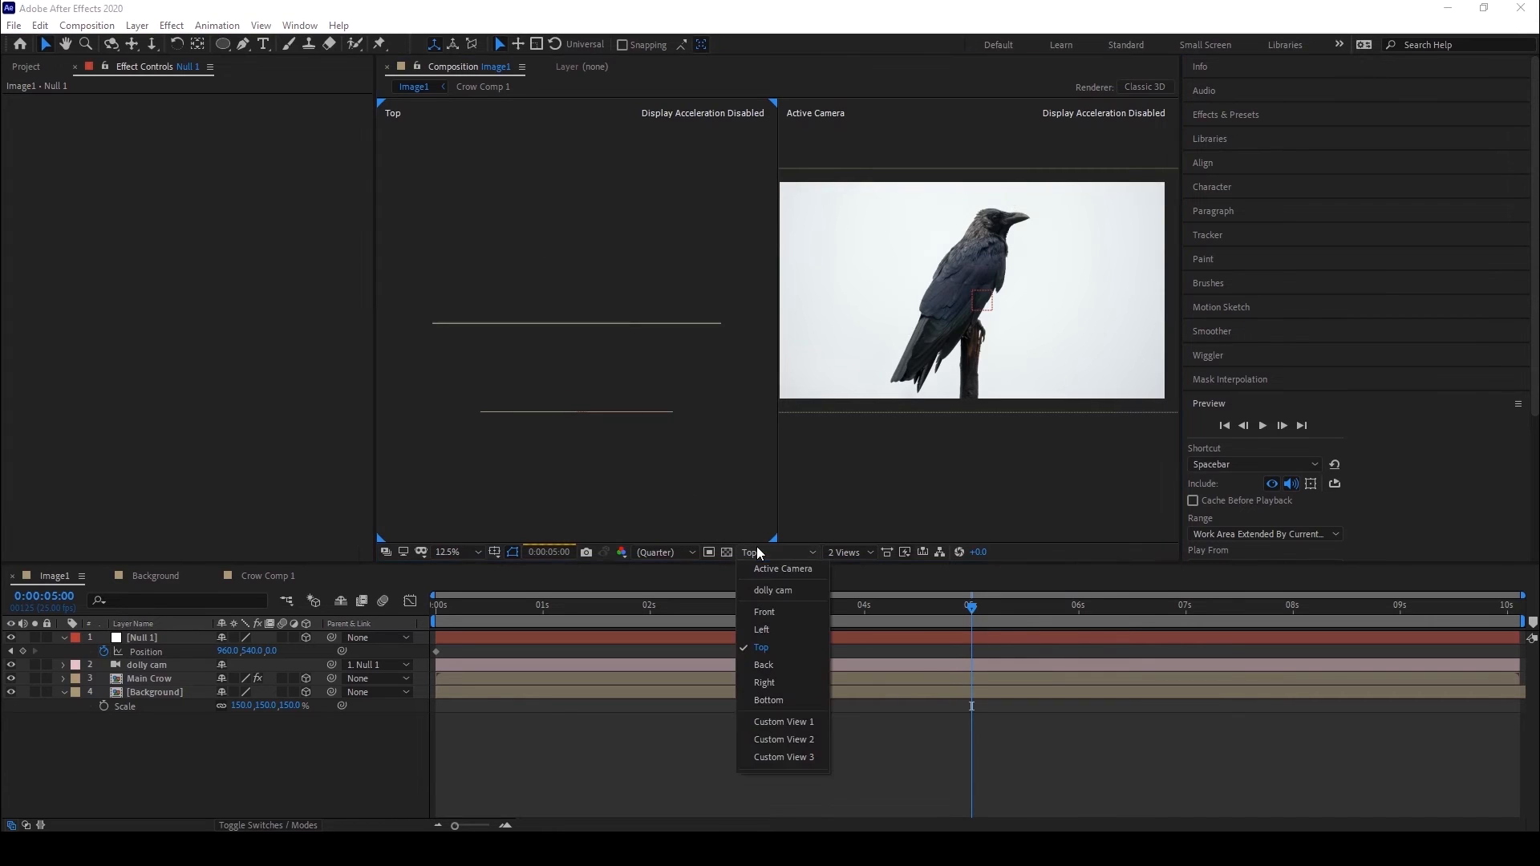
pyautogui.click(760, 571)
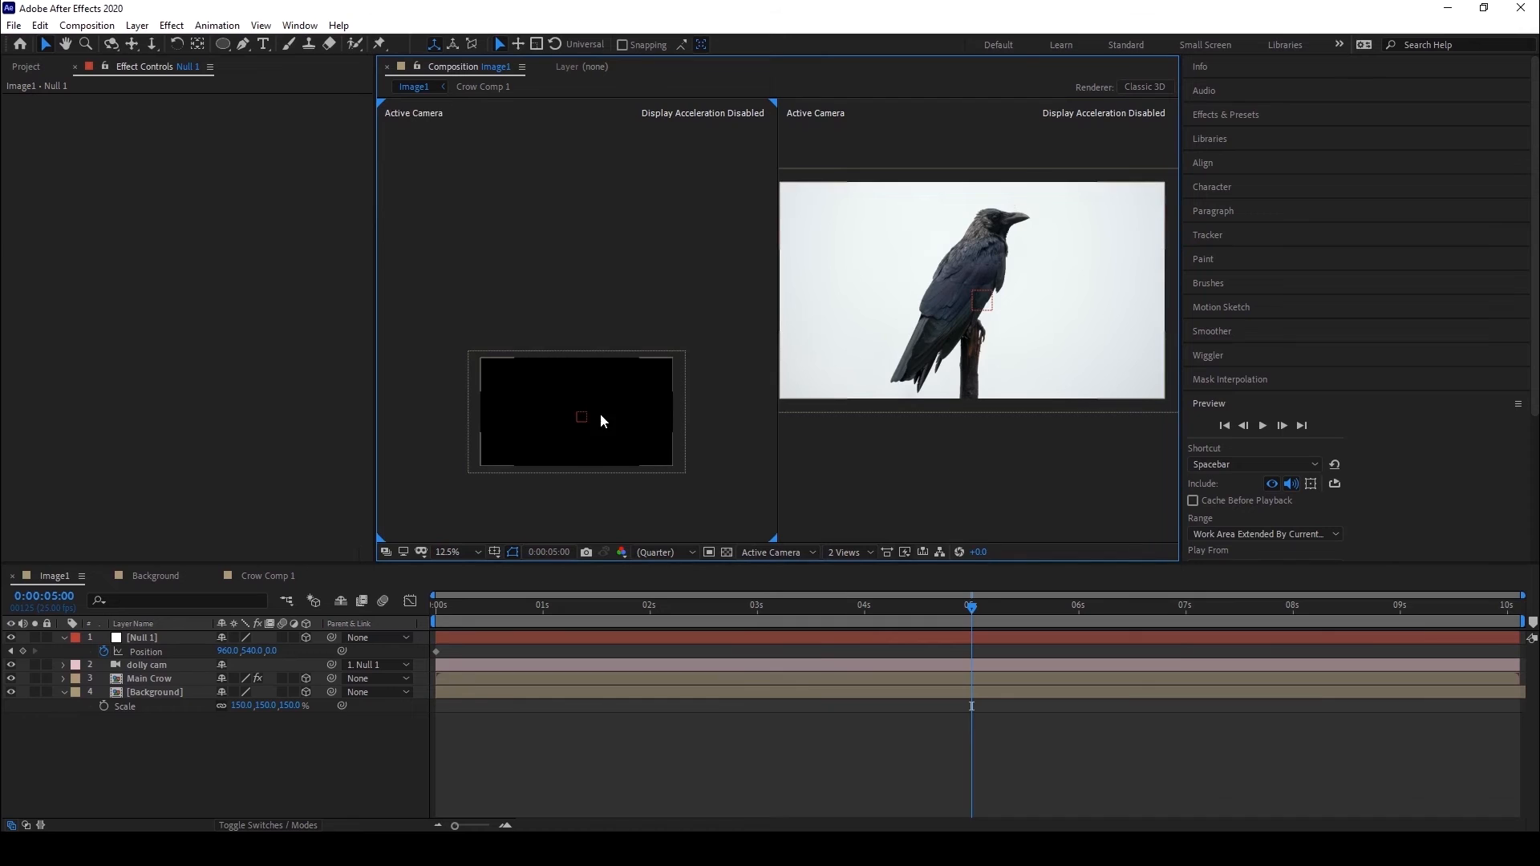
pyautogui.scroll(-1, 623, 324)
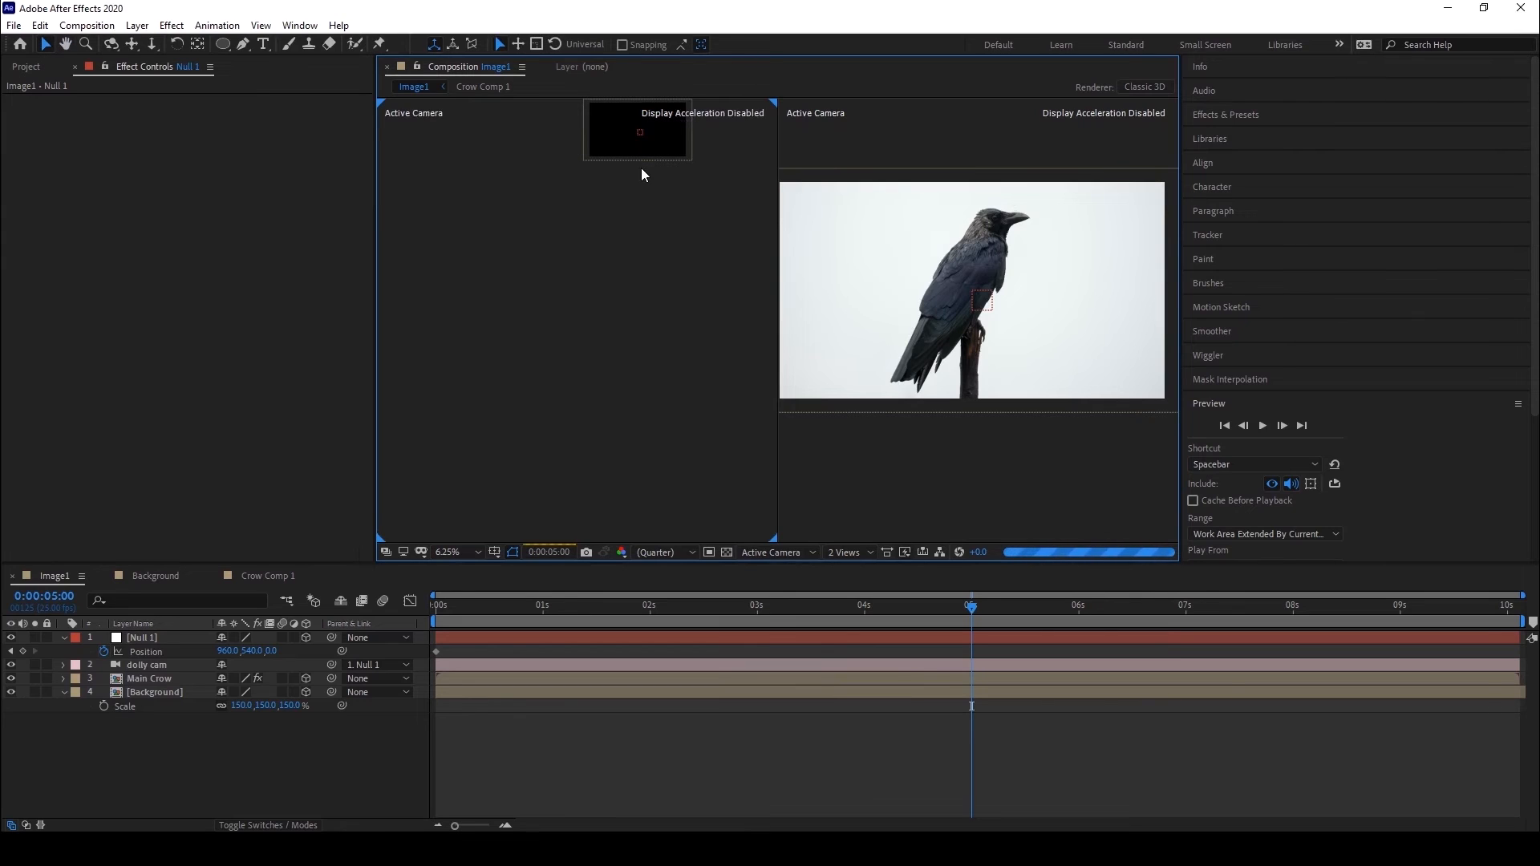
pyautogui.press('h')
pyautogui.moveTo(636, 134); pyautogui.dragTo(607, 275)
pyautogui.scroll(2, 622, 247)
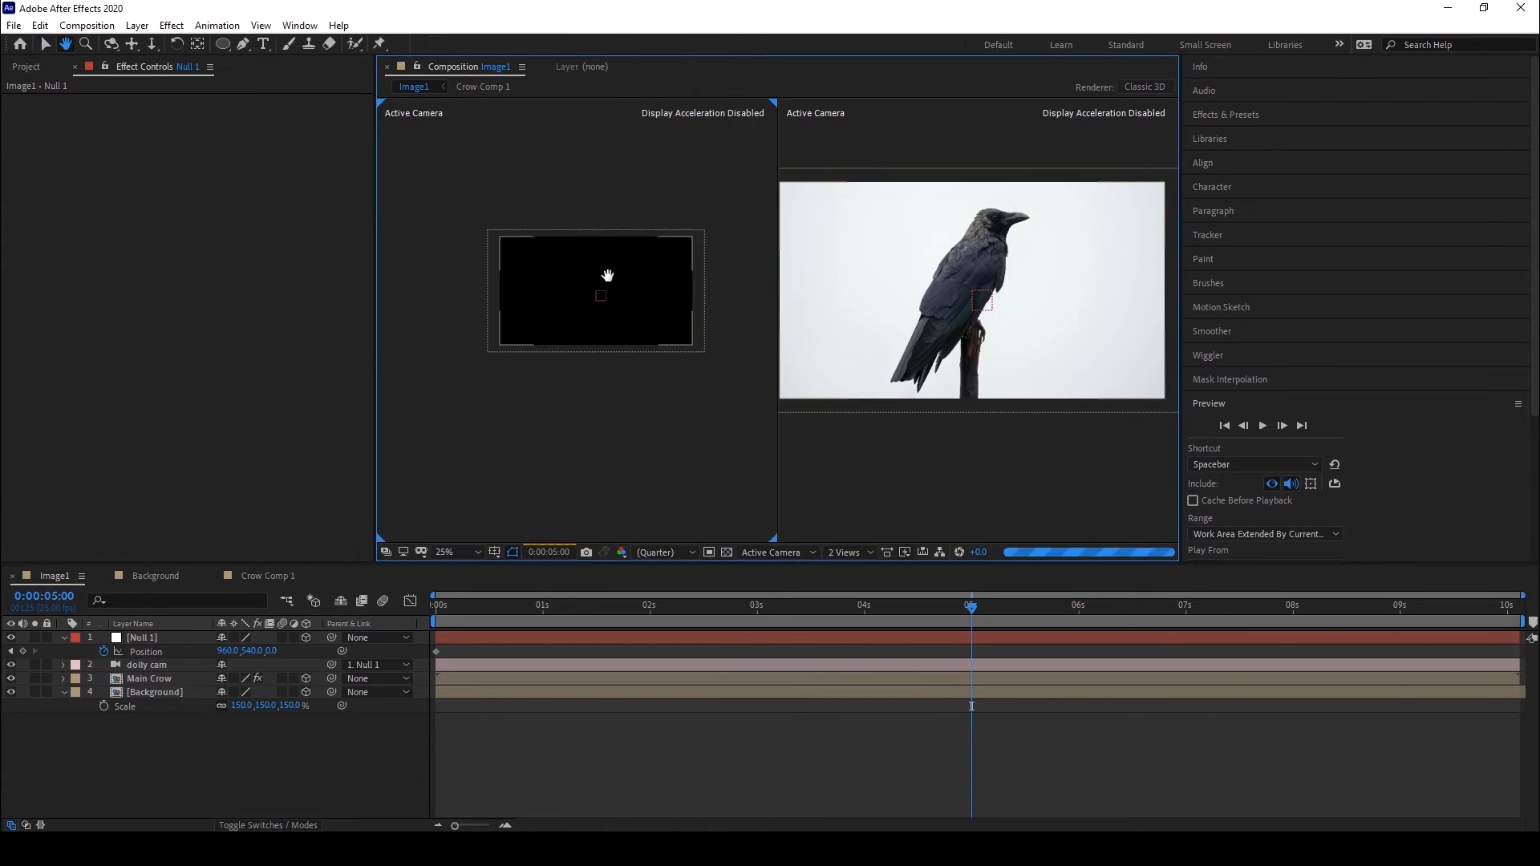
pyautogui.scroll(1, 607, 275)
pyautogui.click(46, 45)
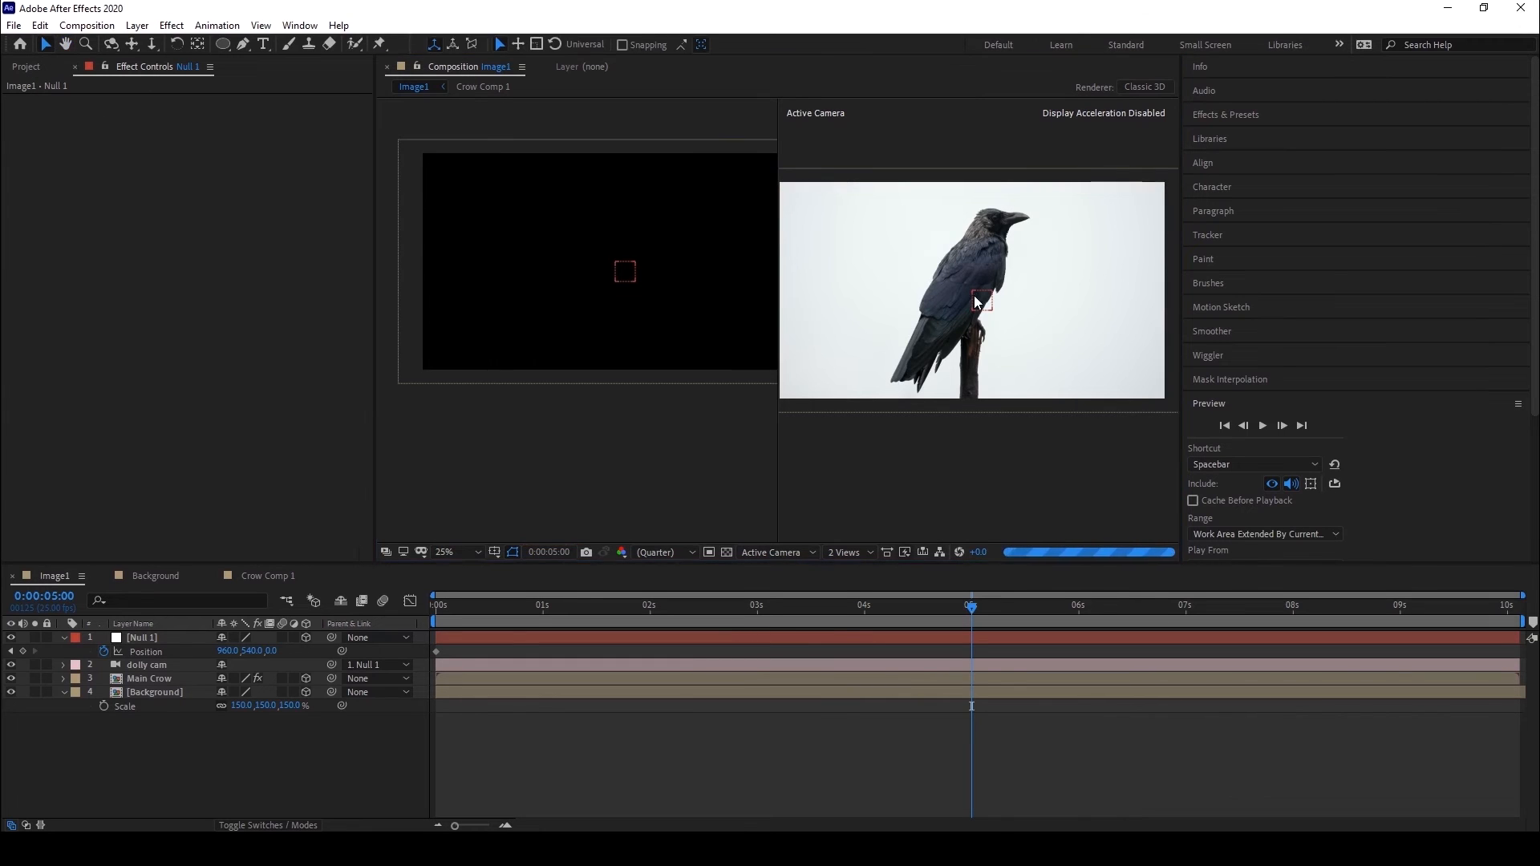
# Select the null, set the second view to Custom View 1, and zoom it out to show the camera.
pyautogui.click(971, 295)
pyautogui.click(774, 552)
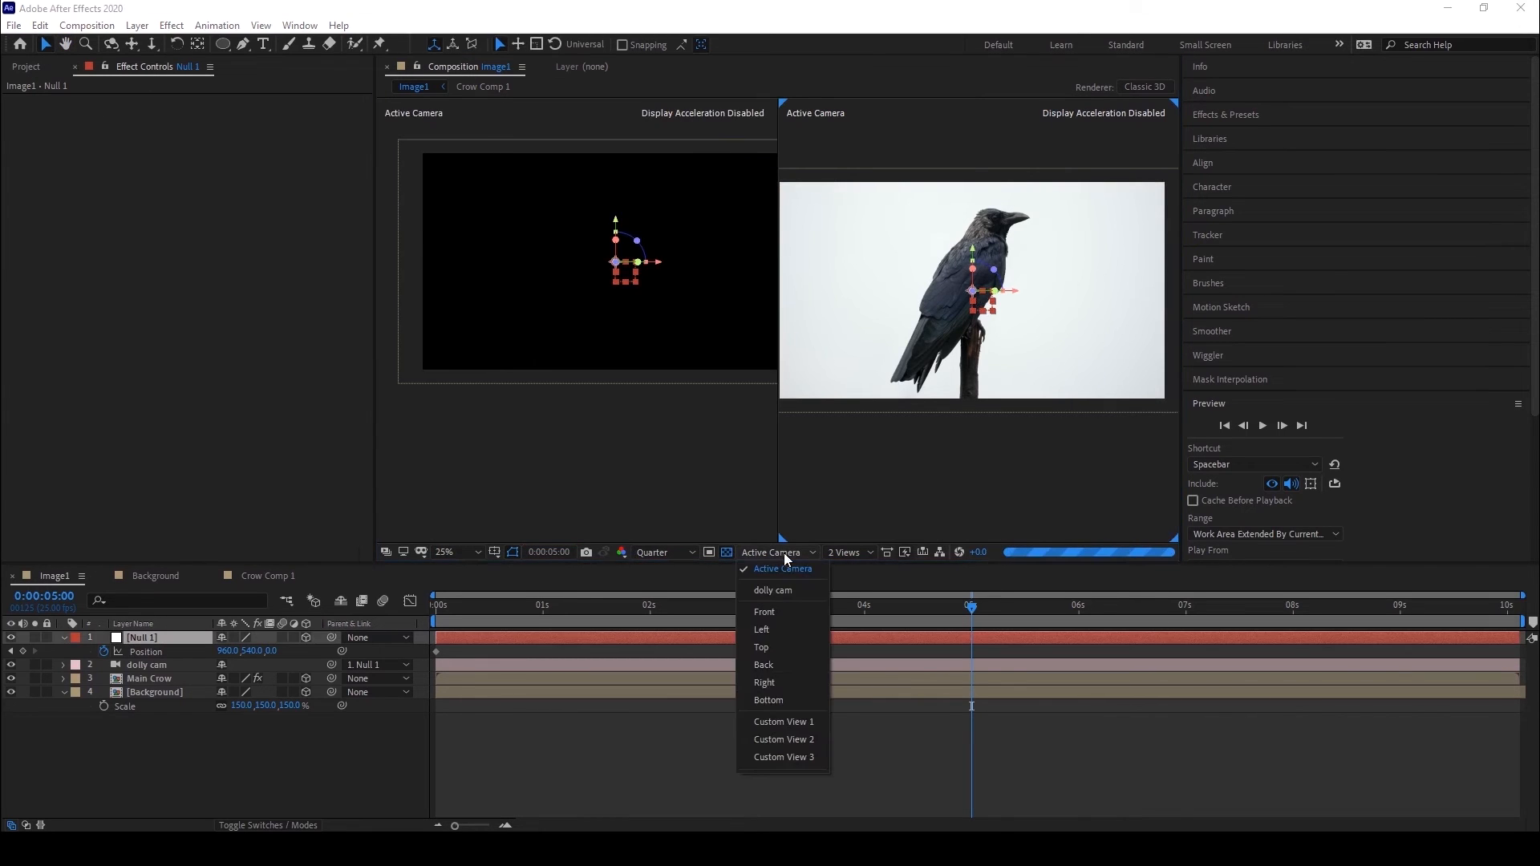
pyautogui.click(785, 720)
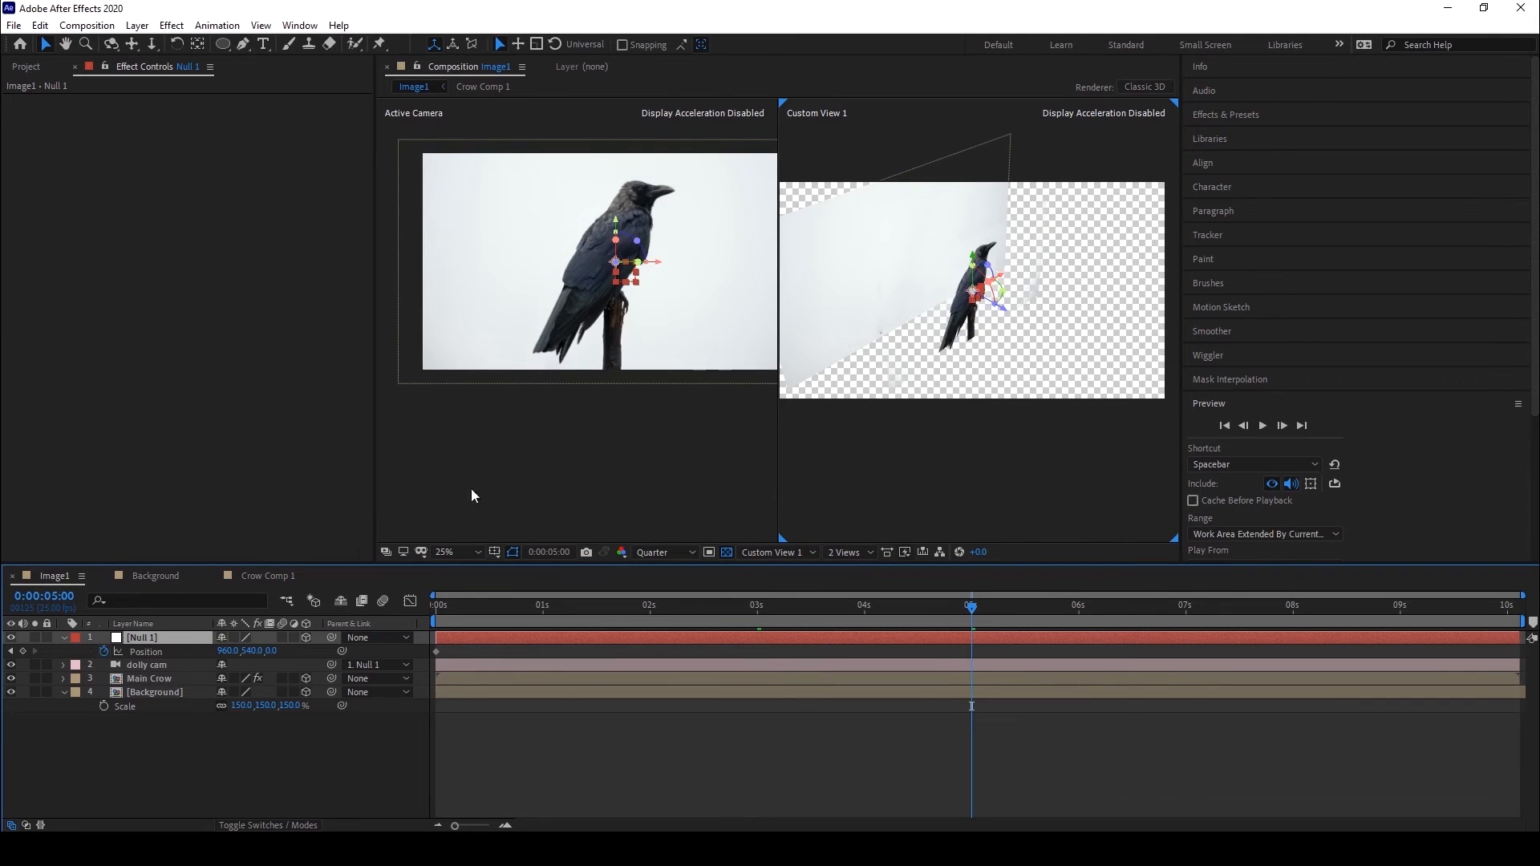
pyautogui.press(',')
pyautogui.press(',')
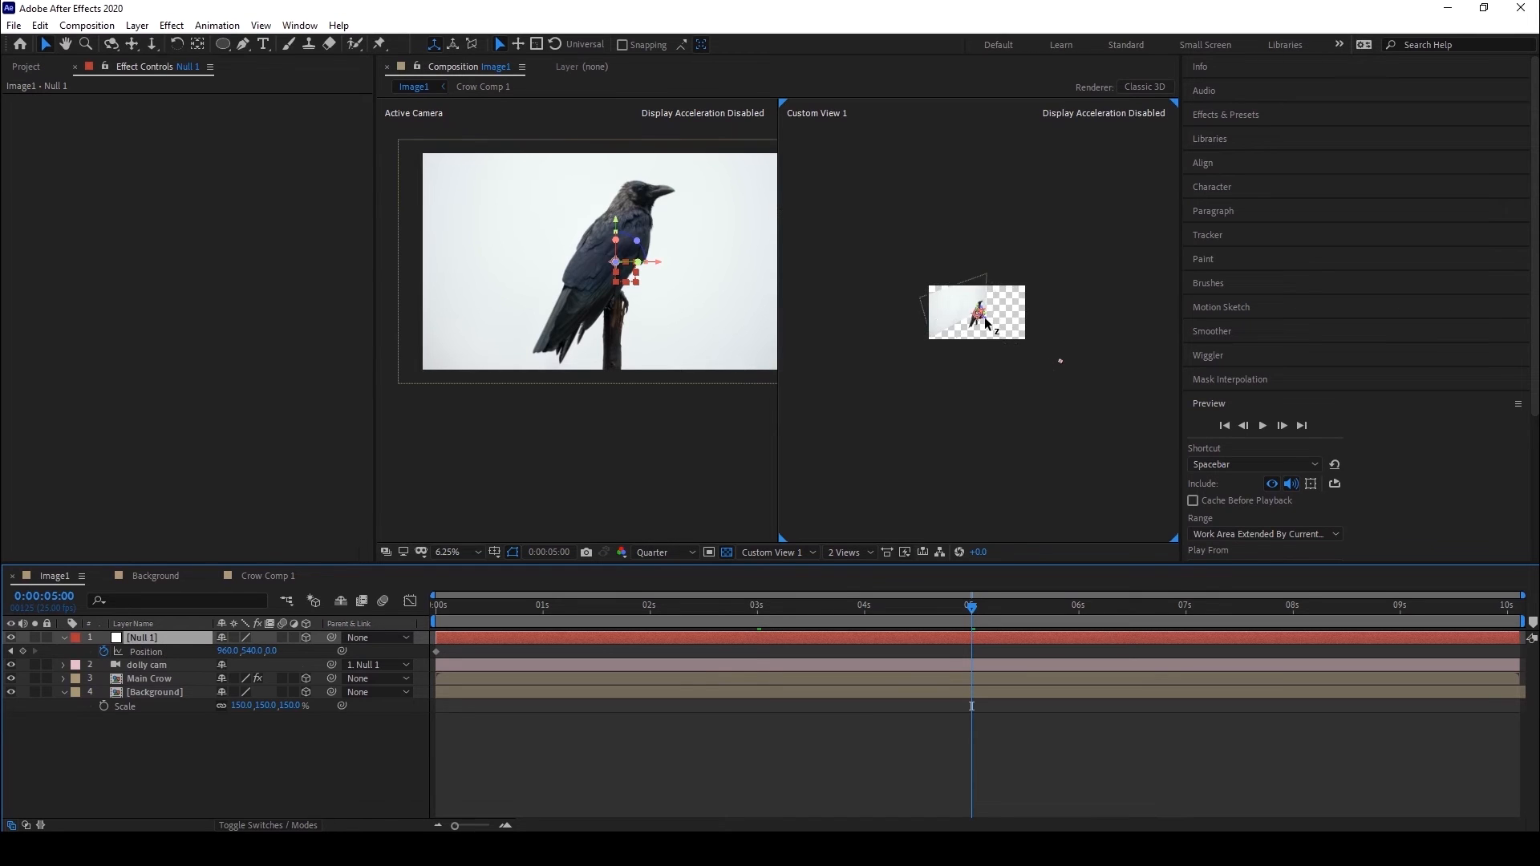
# Push the null along its Z axis to about 488 at 5 seconds so the camera dollies toward the crow.
pyautogui.moveTo(986, 321); pyautogui.dragTo(968, 306)
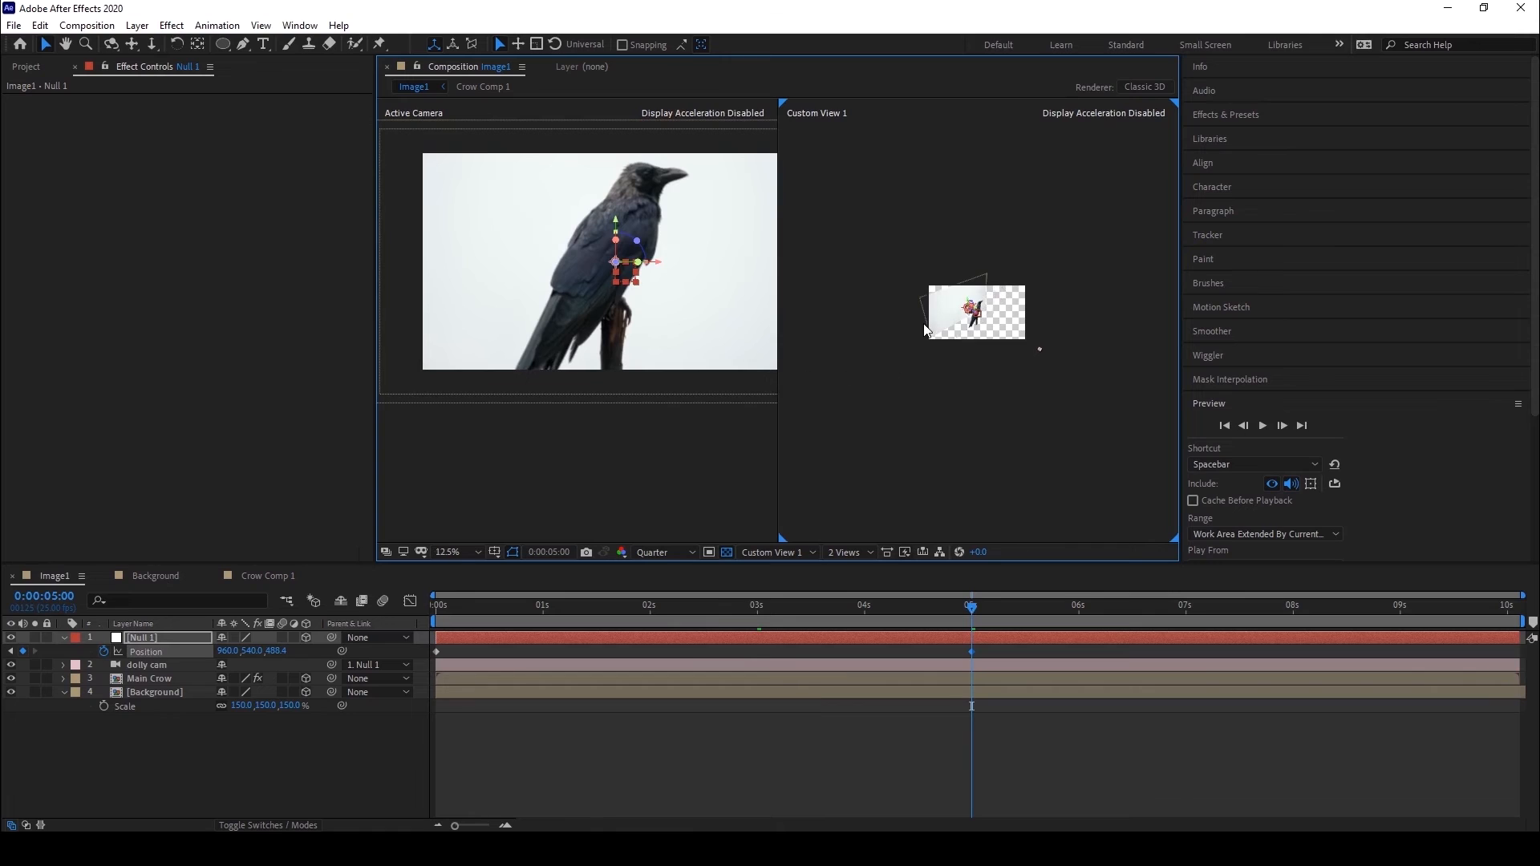
pyautogui.scroll(4, 872, 353)
pyautogui.scroll(-2, 946, 256)
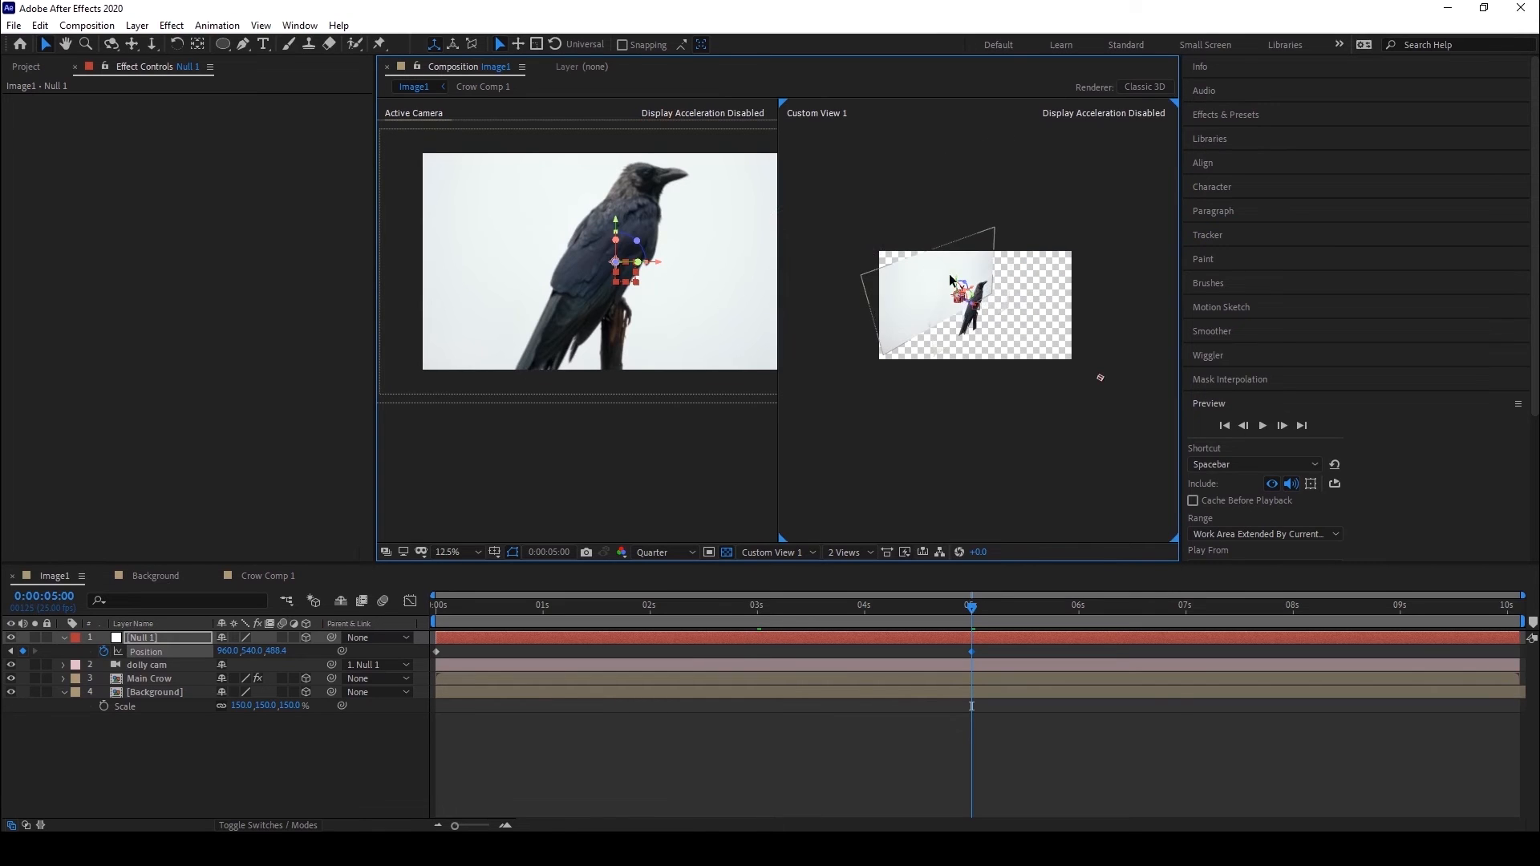
pyautogui.moveTo(957, 282); pyautogui.dragTo(956, 281)
# Ease the null's two Position keyframes and lengthen their influence handles in the speed graph.
pyautogui.moveTo(965, 611); pyautogui.dragTo(409, 631)
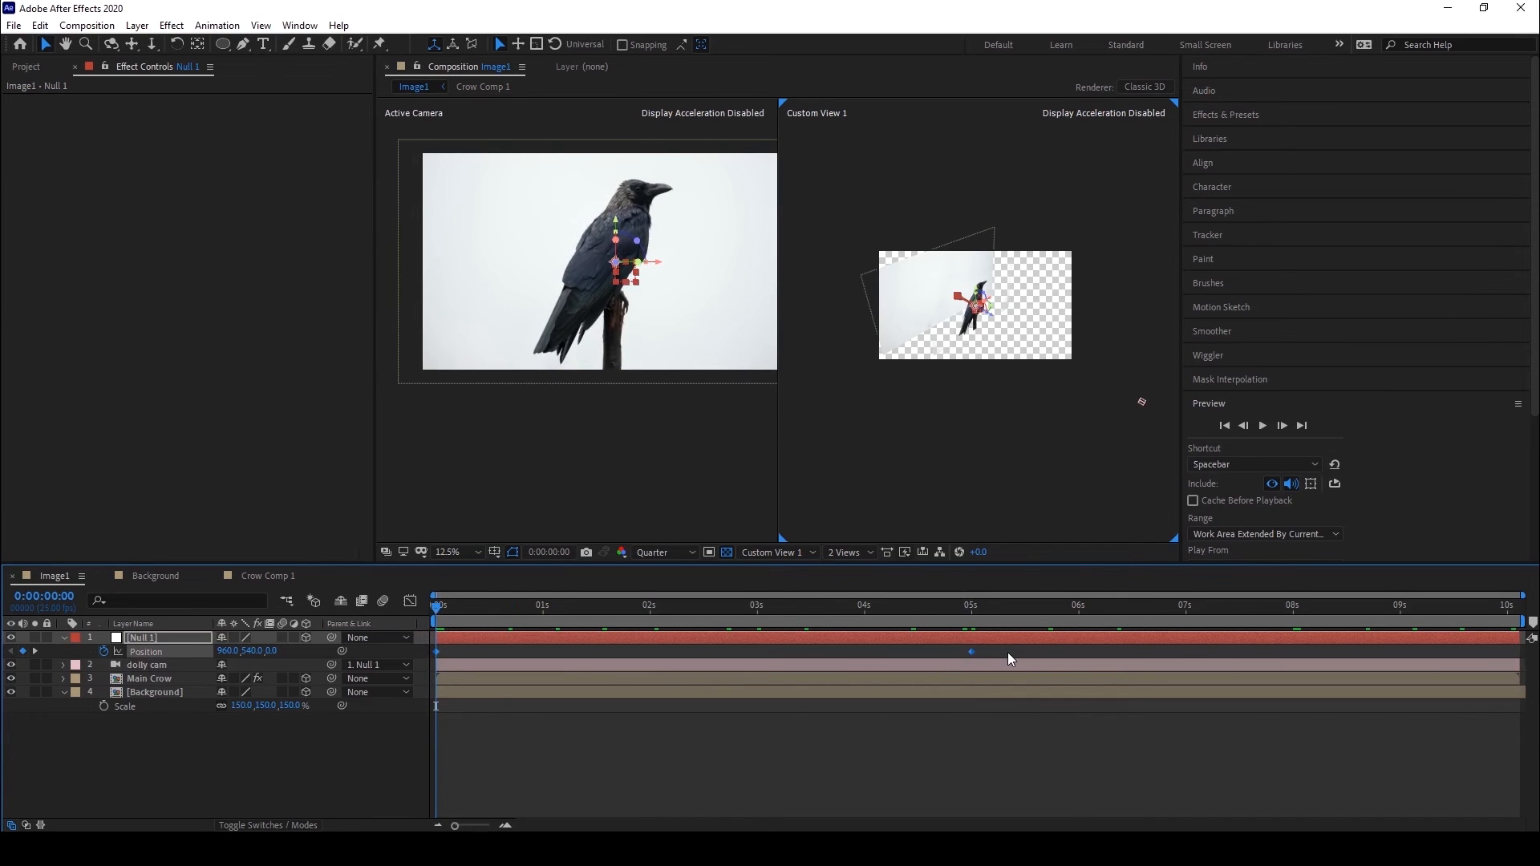
pyautogui.click(407, 602)
pyautogui.moveTo(1037, 722); pyautogui.dragTo(396, 792)
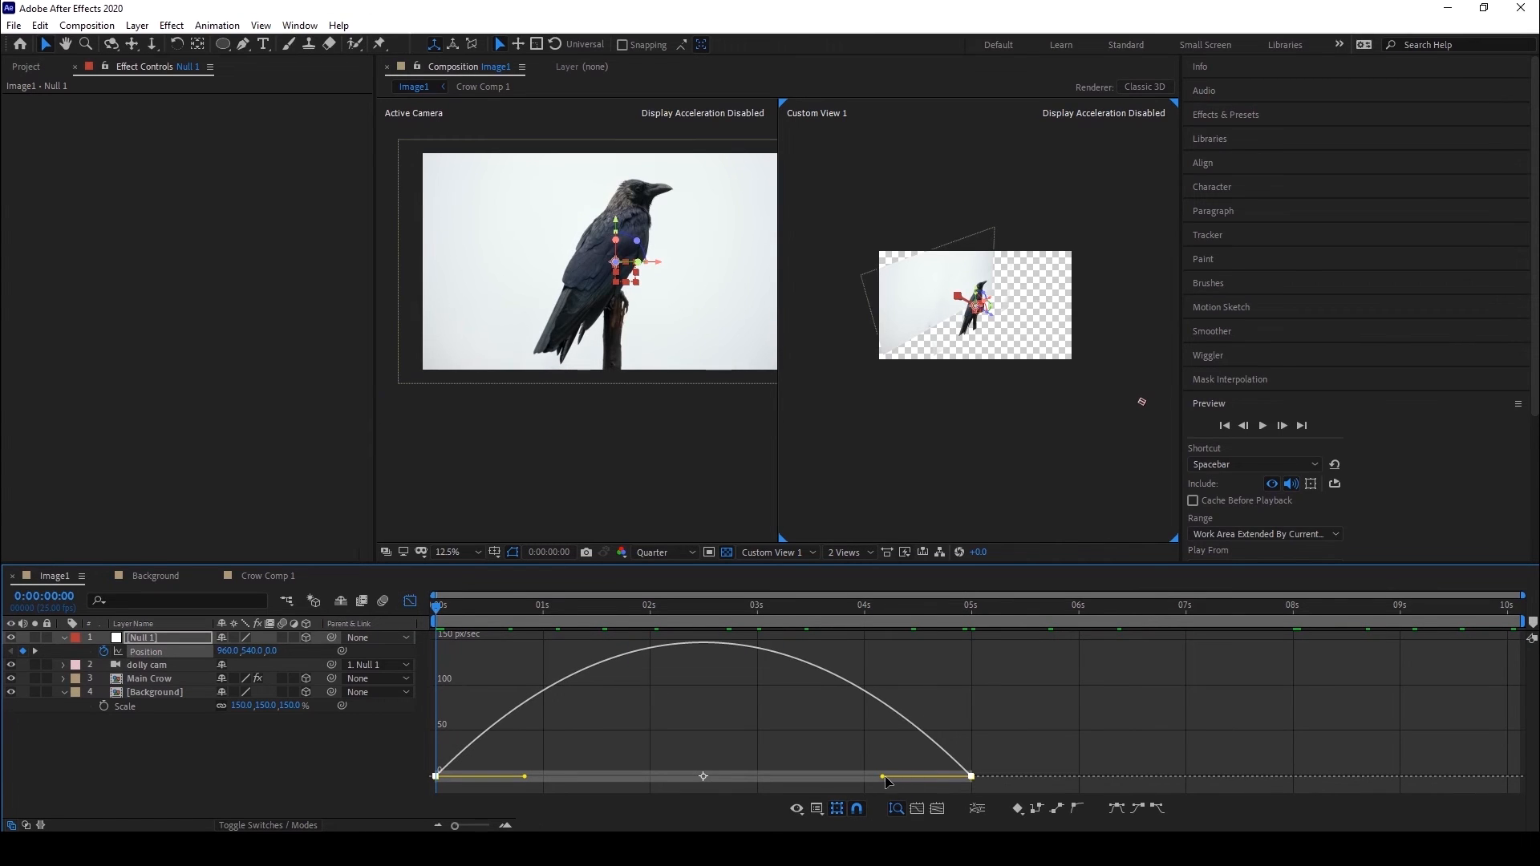
pyautogui.moveTo(882, 778); pyautogui.dragTo(770, 786)
pyautogui.moveTo(525, 778); pyautogui.dragTo(539, 782)
pyautogui.hotkey('shift', 'F3')
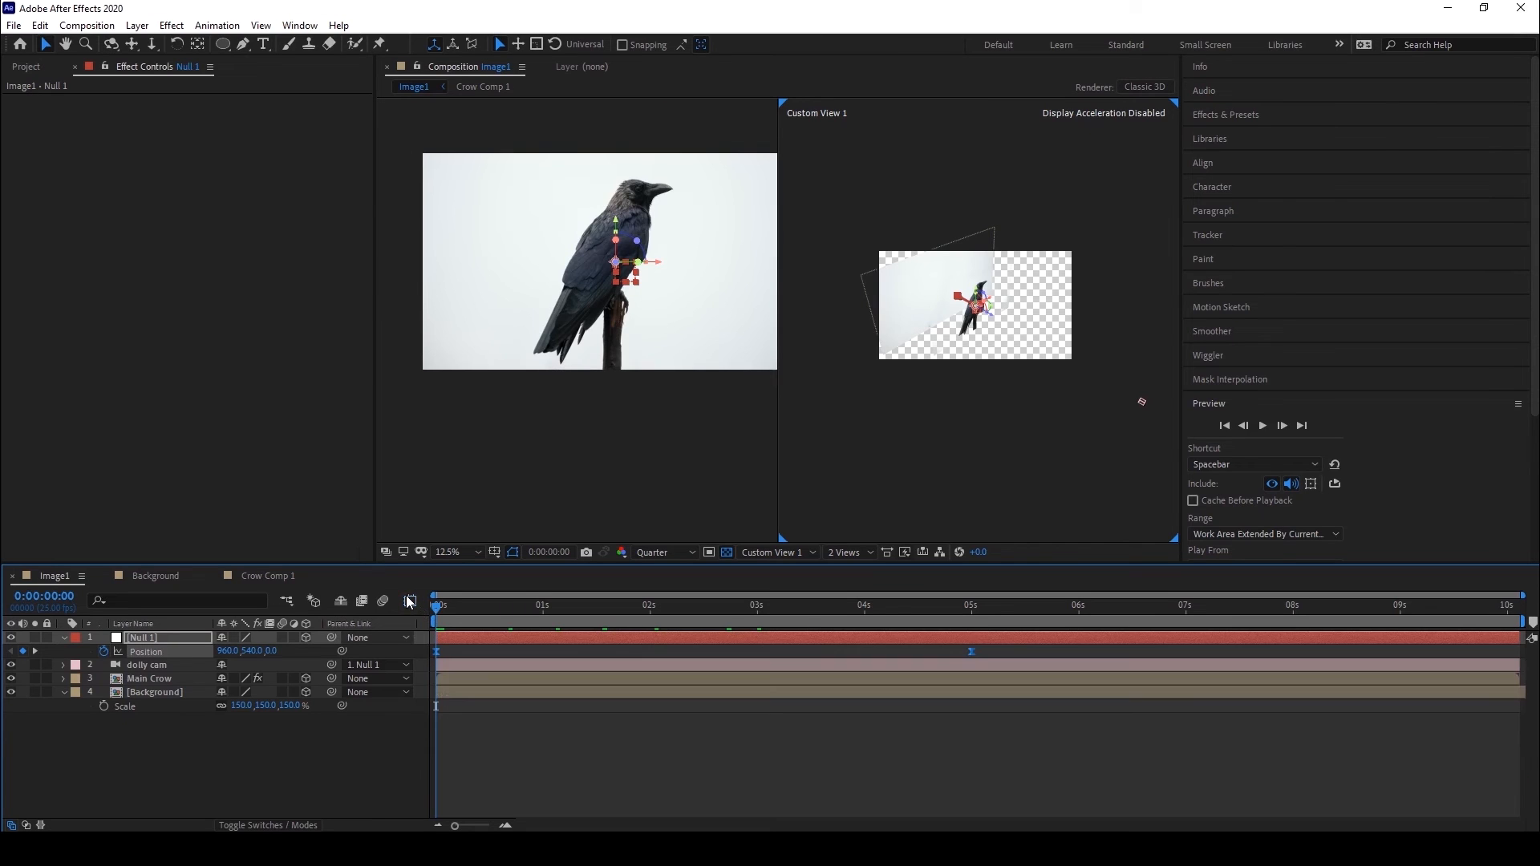
# End the work area at 5 seconds and preview the dolly move.
pyautogui.moveTo(1522, 628); pyautogui.dragTo(972, 622)
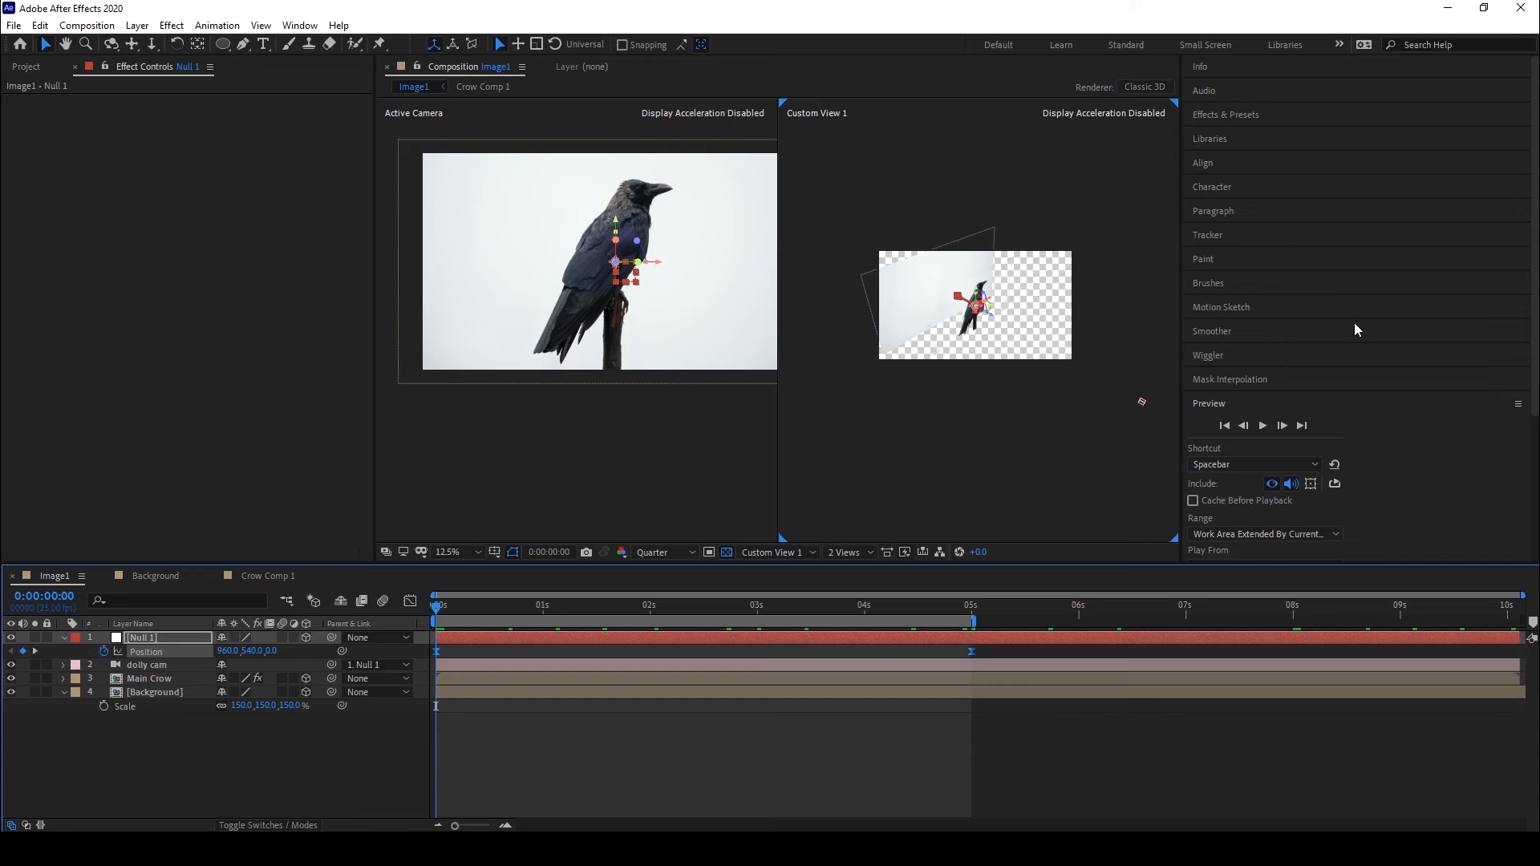
pyautogui.click(1262, 426)
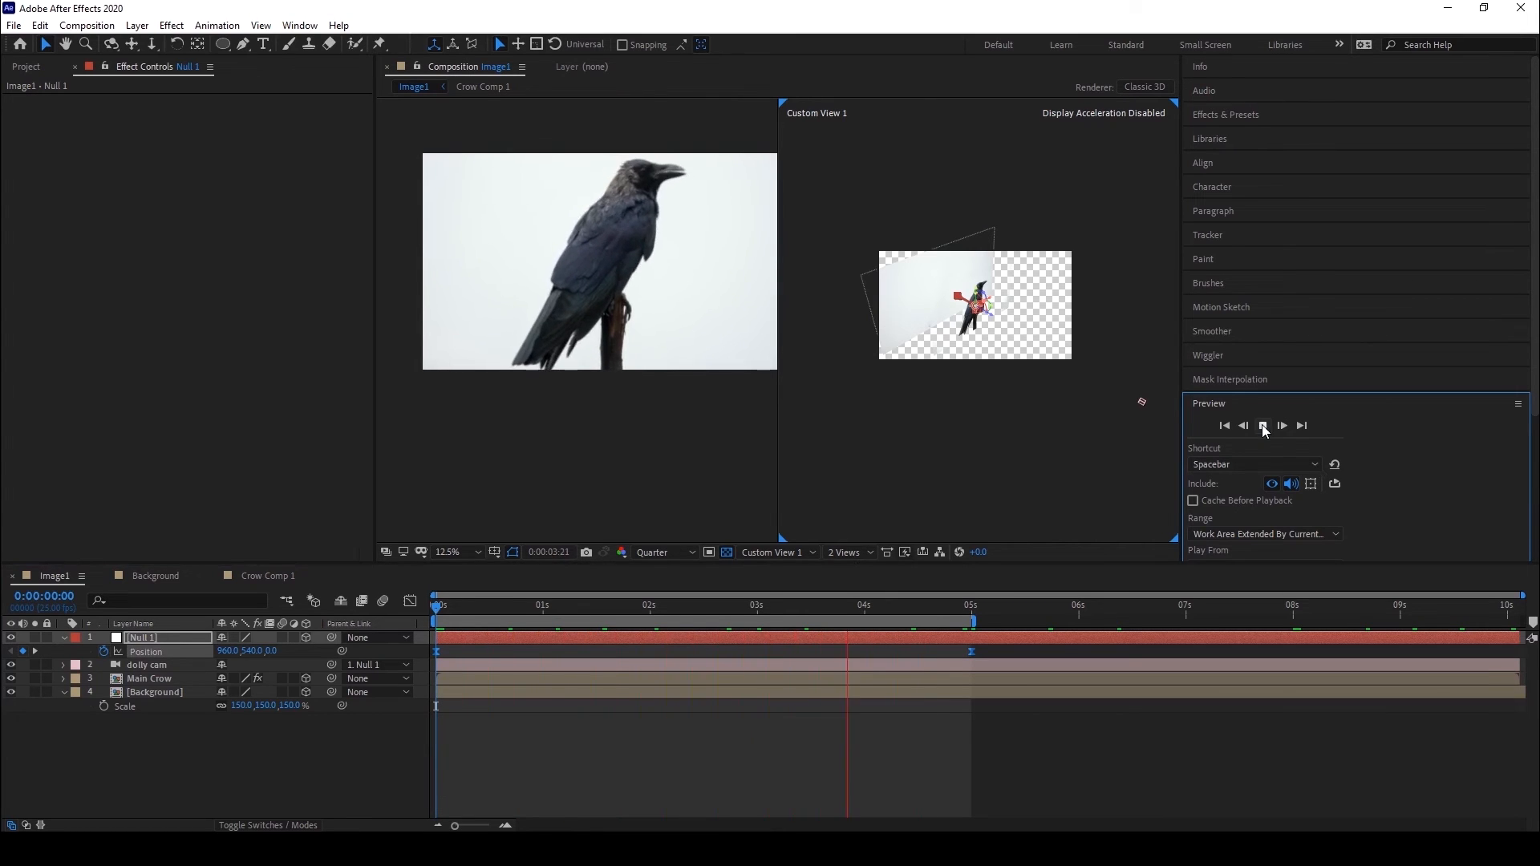
pyautogui.click(1263, 426)
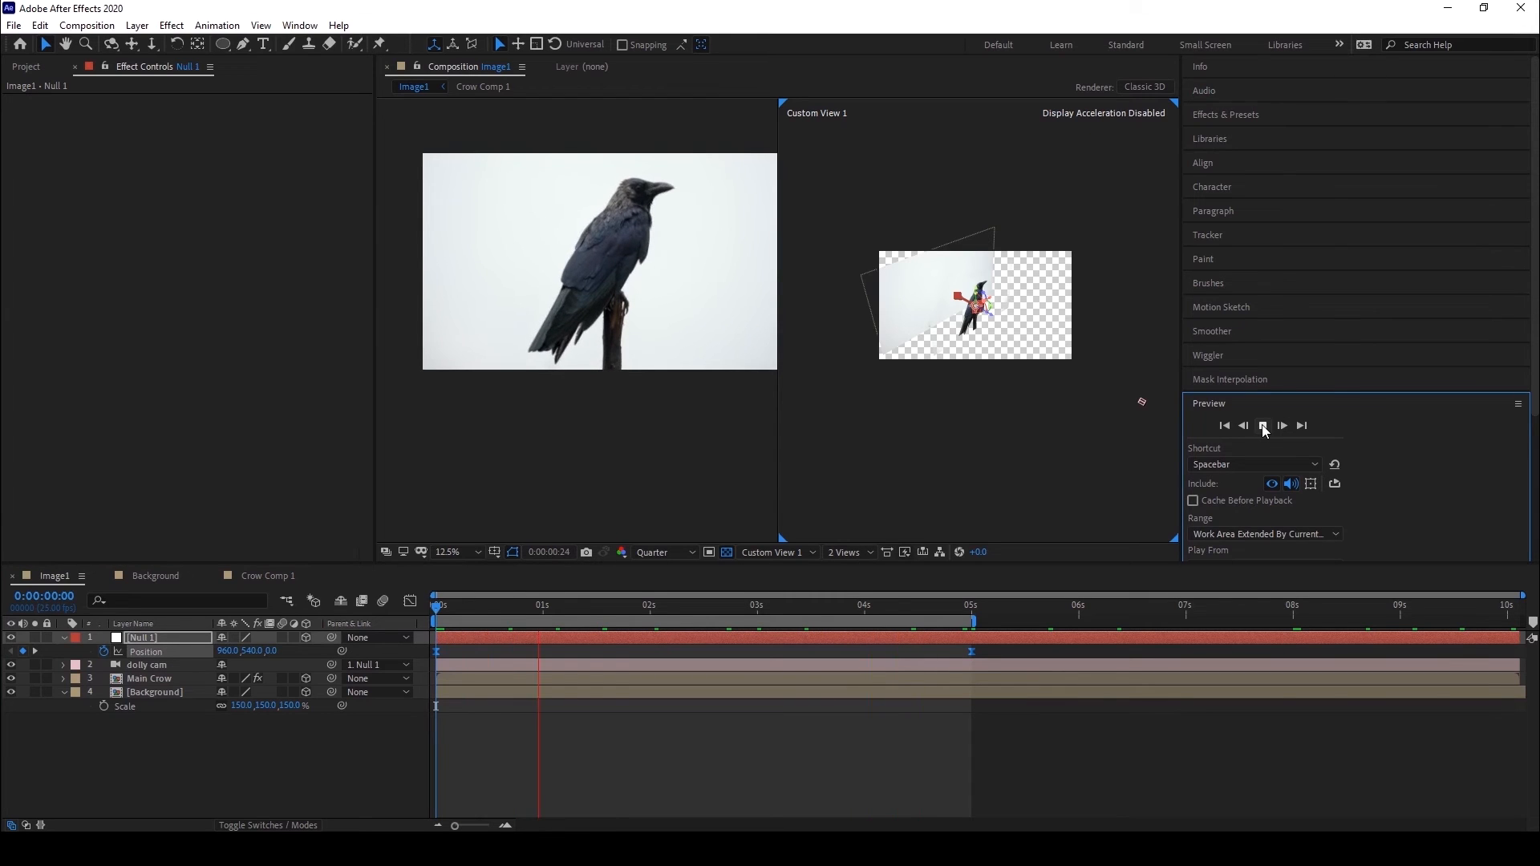
# Stop the preview and add an adjustment layer above the null in the Image1 composition.
pyautogui.click(1261, 429)
pyautogui.click(509, 612)
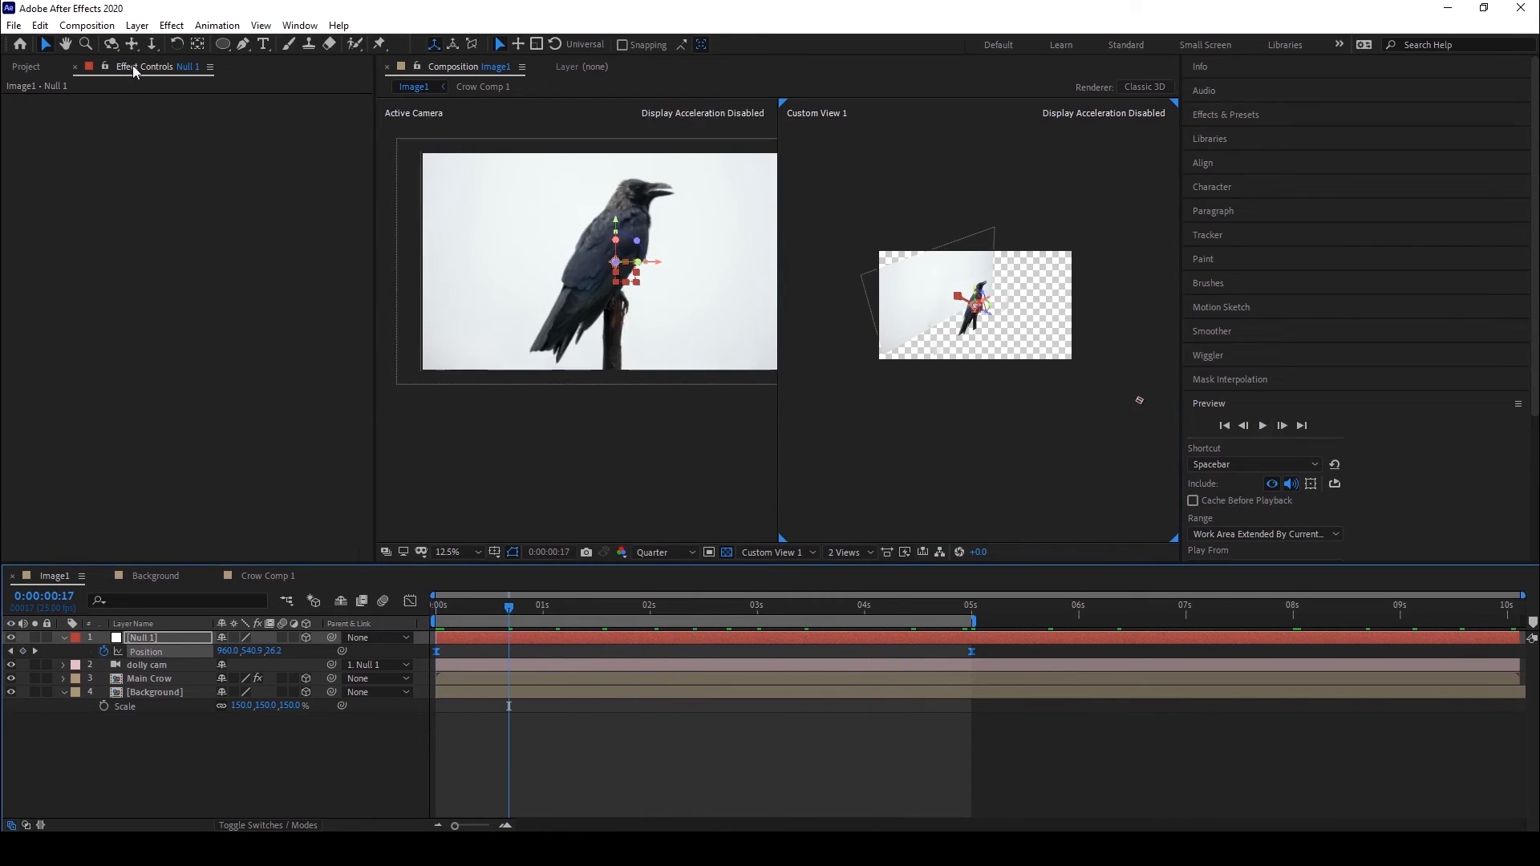
pyautogui.click(137, 25)
pyautogui.moveTo(160, 43)
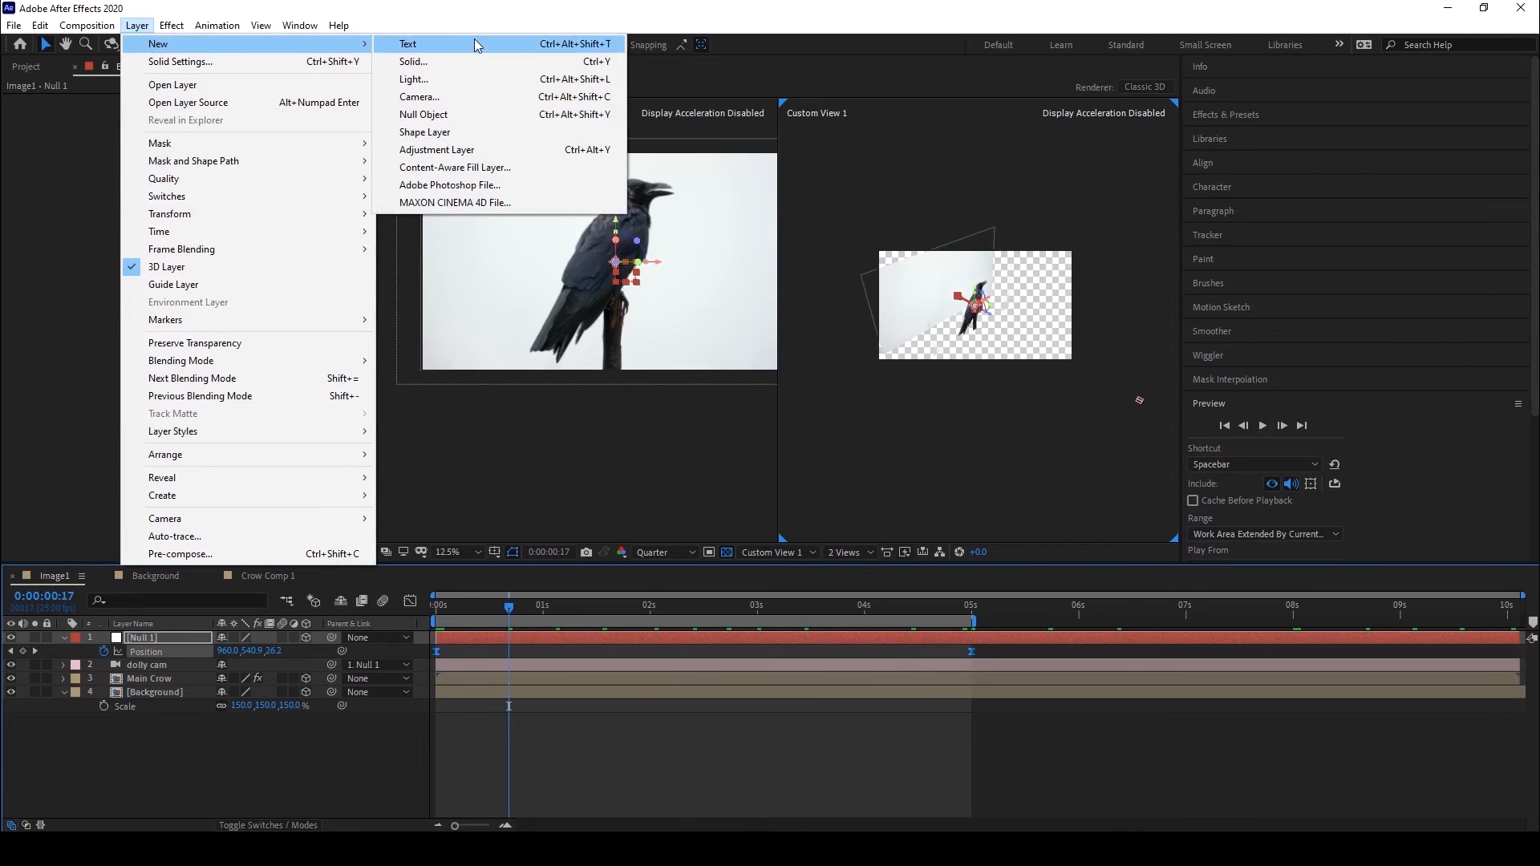
pyautogui.click(465, 150)
# Apply the Distort category's Transform effect to the new adjustment layer.
pyautogui.click(172, 25)
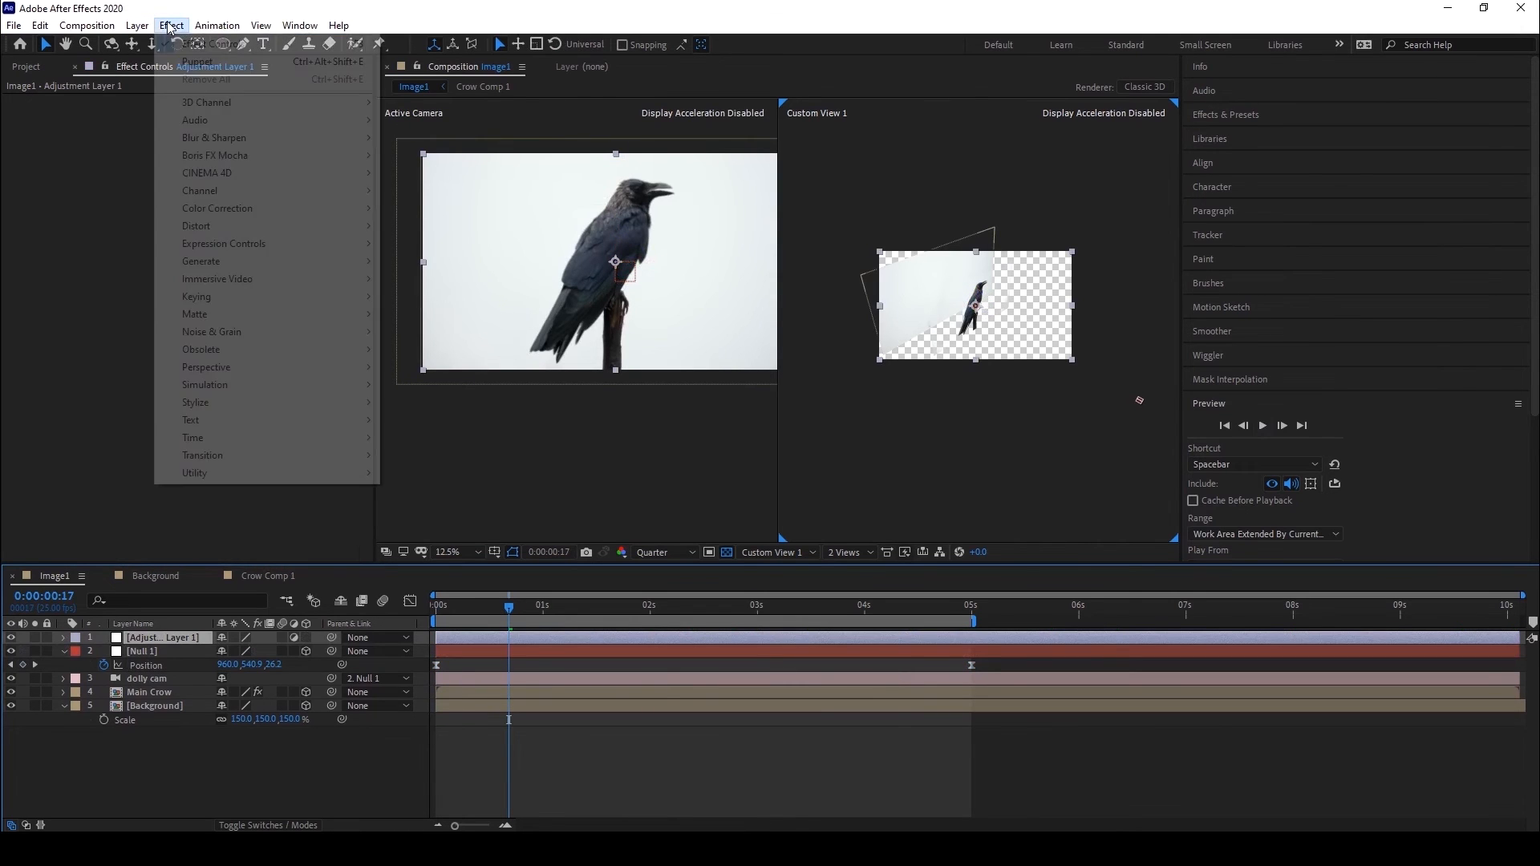
pyautogui.moveTo(207, 437)
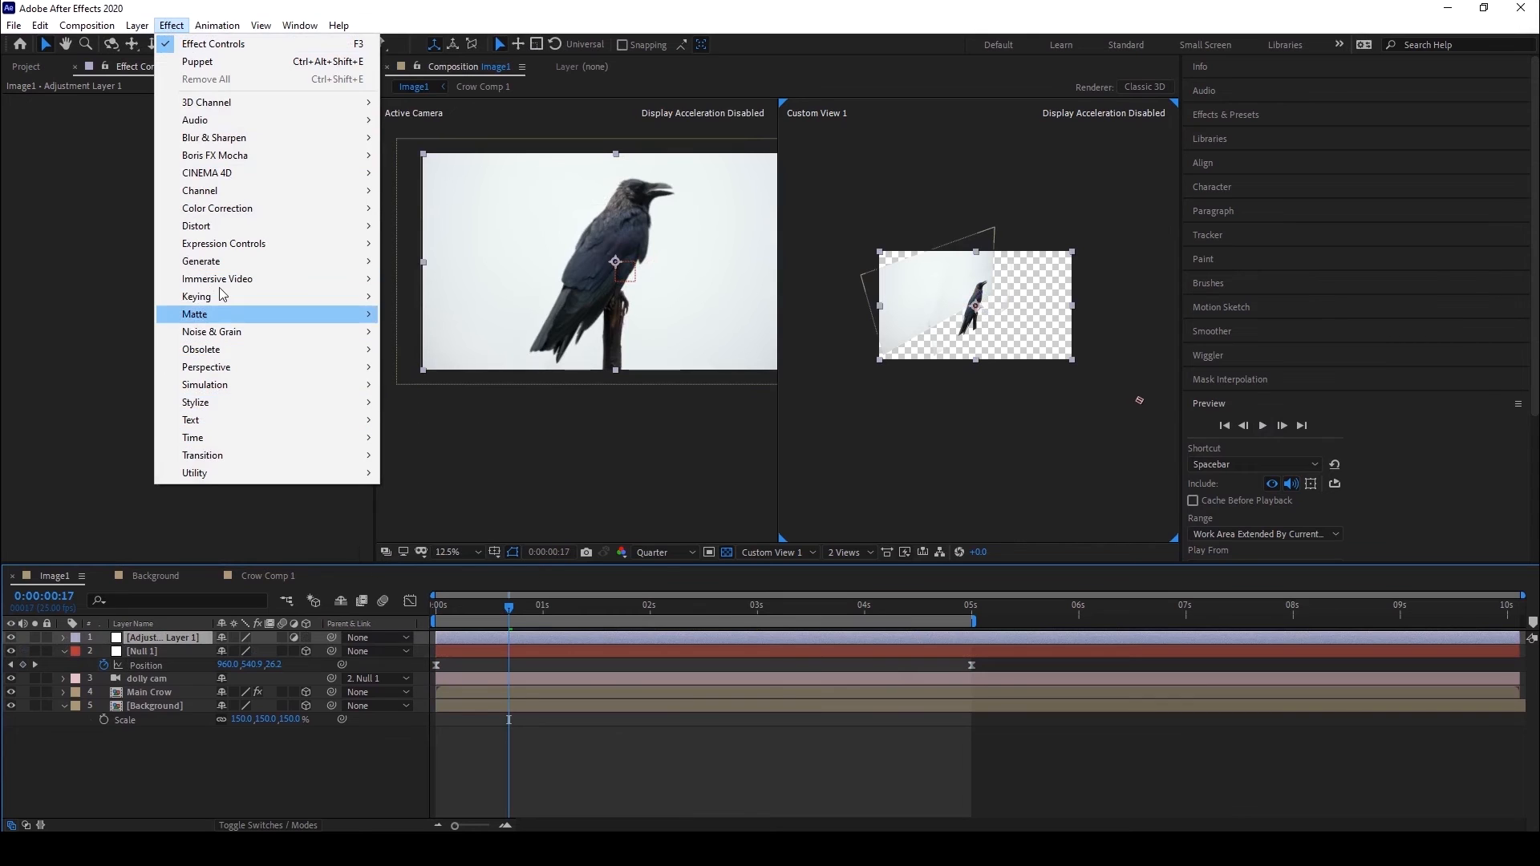
pyautogui.moveTo(221, 227)
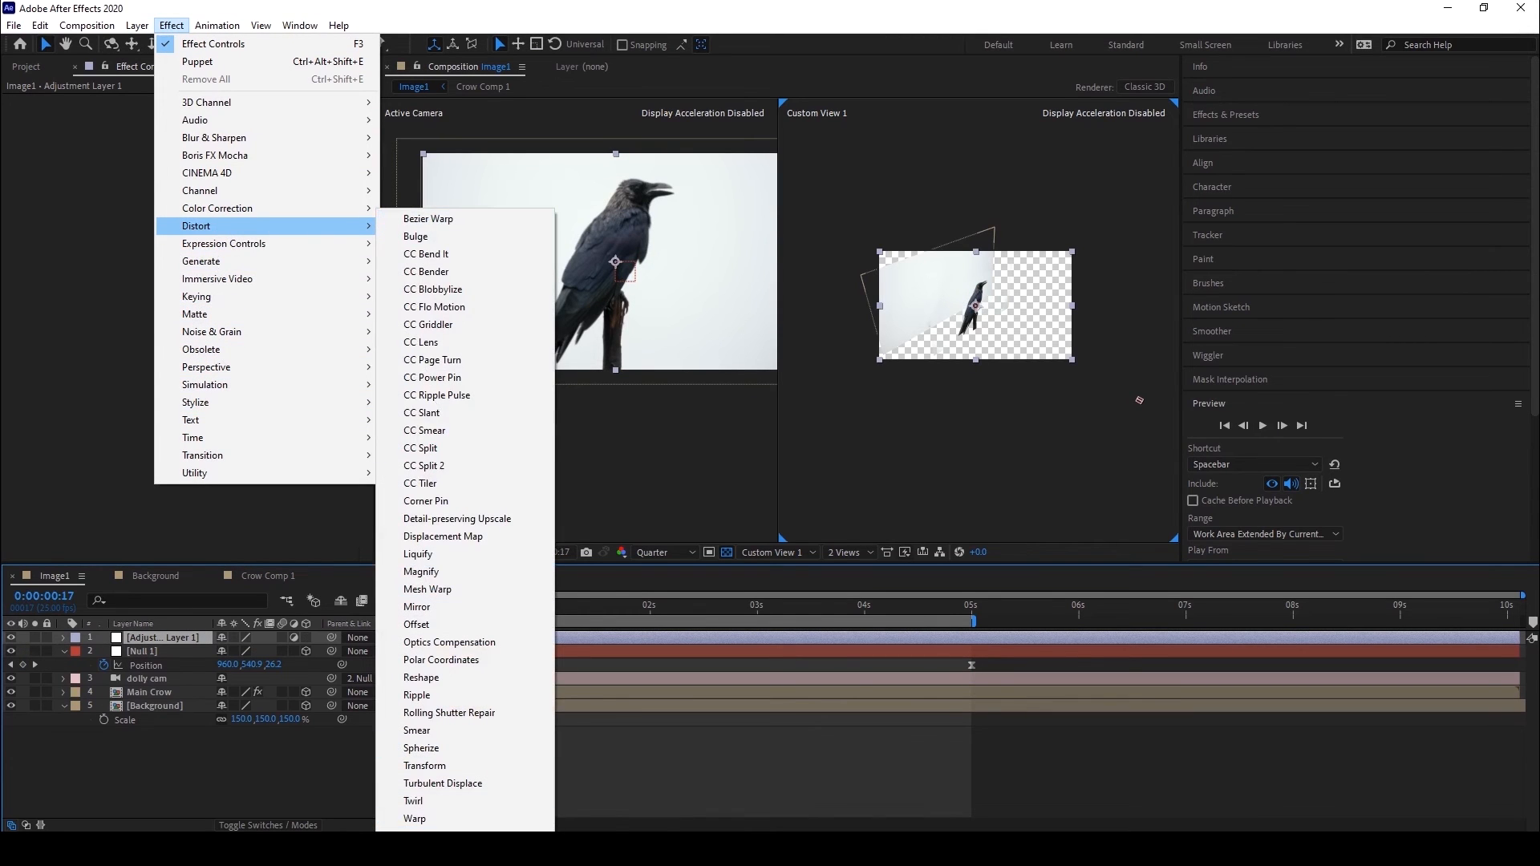
pyautogui.click(465, 767)
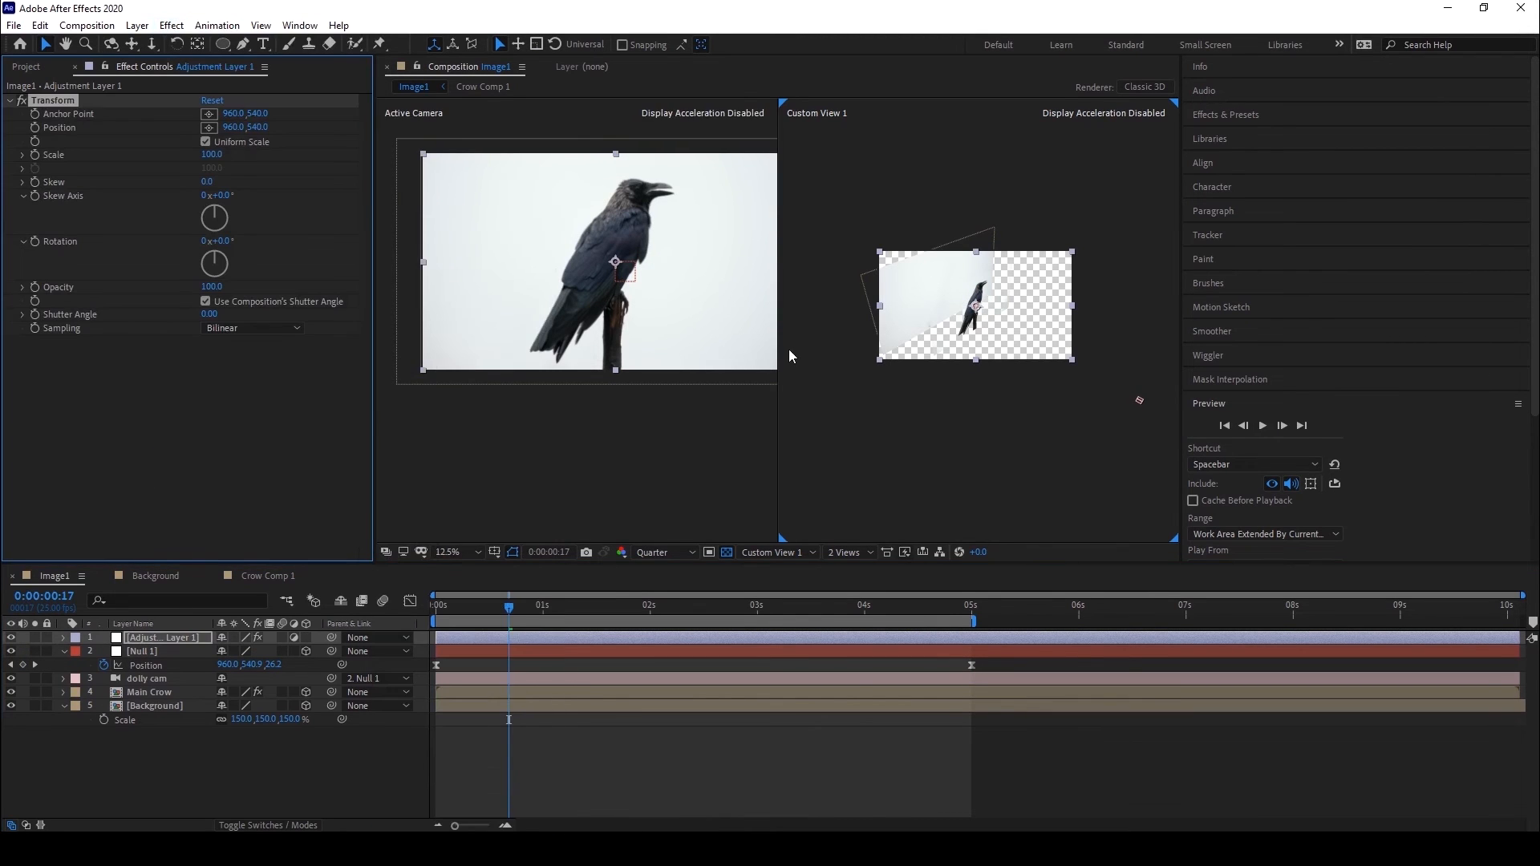
pyautogui.scroll(3, 664, 223)
pyautogui.scroll(-3, 664, 221)
pyautogui.scroll(-2, 638, 231)
pyautogui.scroll(2, 643, 264)
# Start keyframing the Transform effect's Position and Rotation at 0 seconds.
pyautogui.moveTo(446, 610); pyautogui.dragTo(419, 611)
pyautogui.click(35, 128)
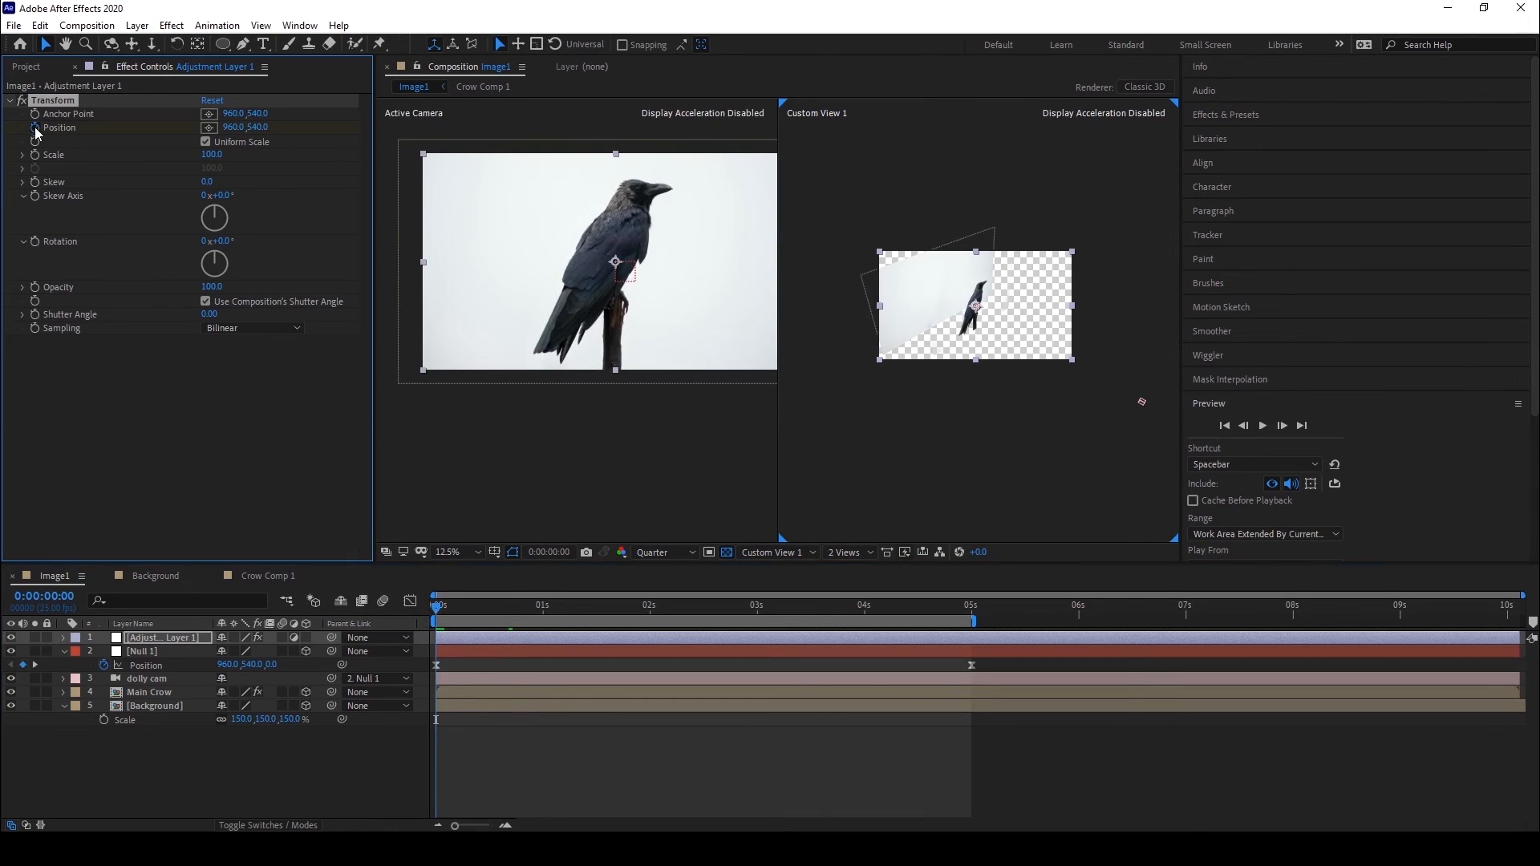
pyautogui.click(38, 245)
# Set the Transform effect's horizontal Position to 961 at the 1-second mark.
pyautogui.moveTo(457, 826); pyautogui.dragTo(529, 830)
pyautogui.moveTo(449, 615); pyautogui.dragTo(796, 609)
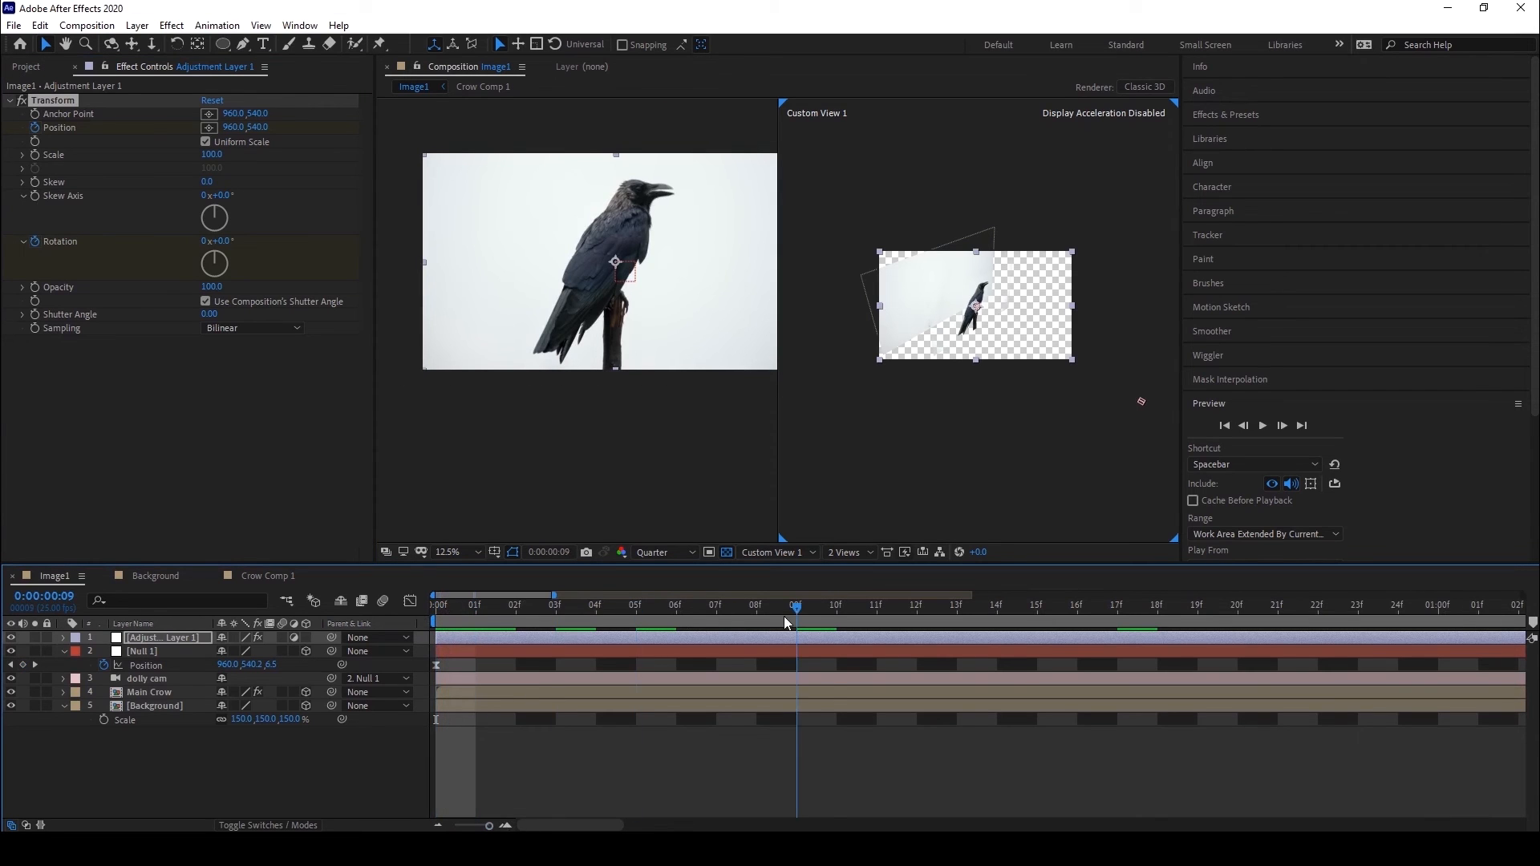
pyautogui.moveTo(481, 826); pyautogui.dragTo(467, 826)
pyautogui.moveTo(491, 611); pyautogui.dragTo(591, 609)
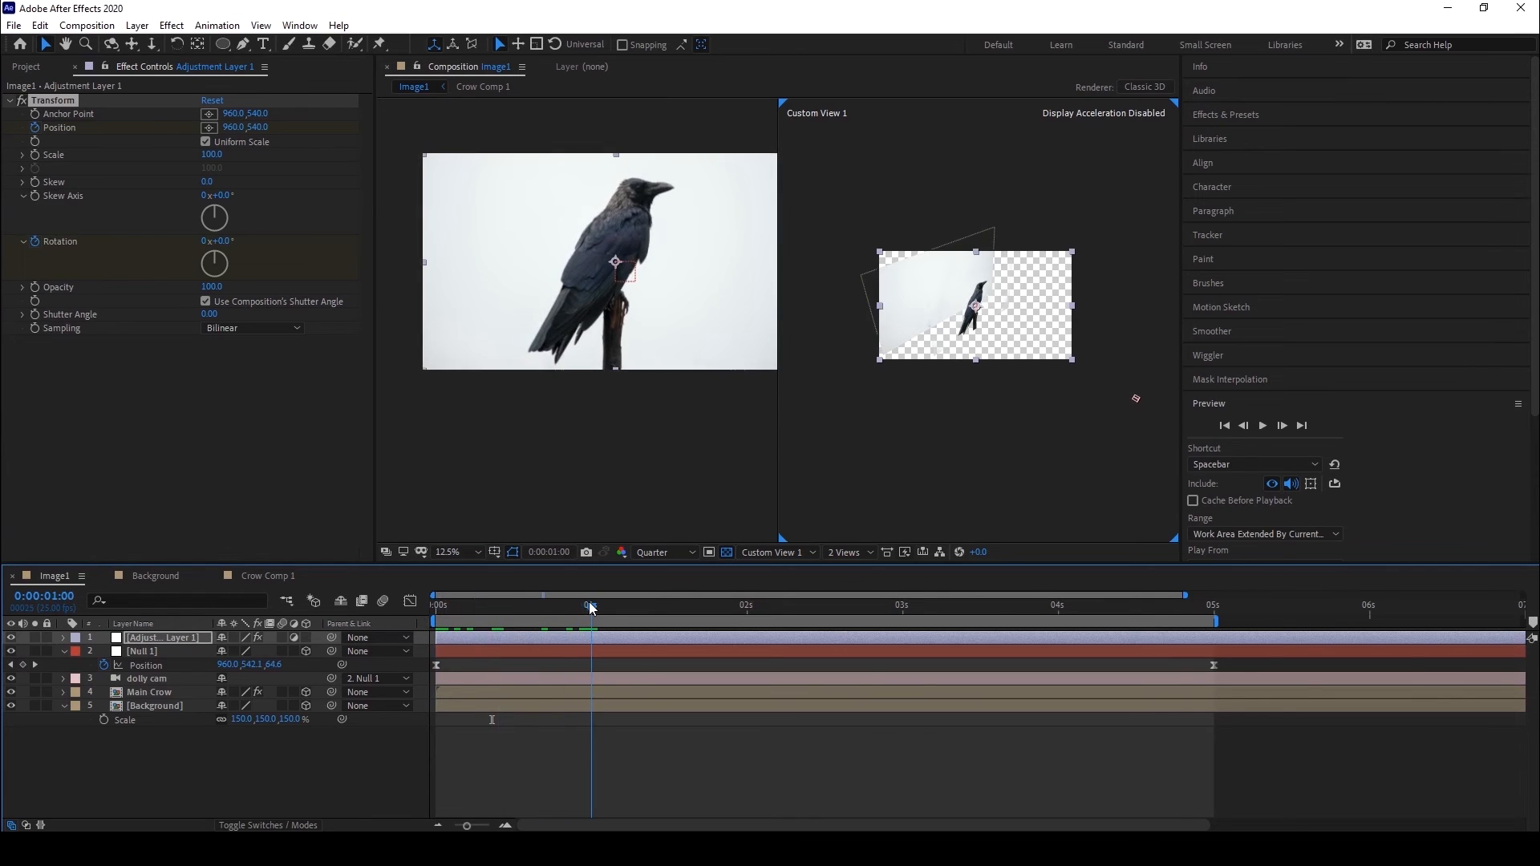
pyautogui.click(231, 127)
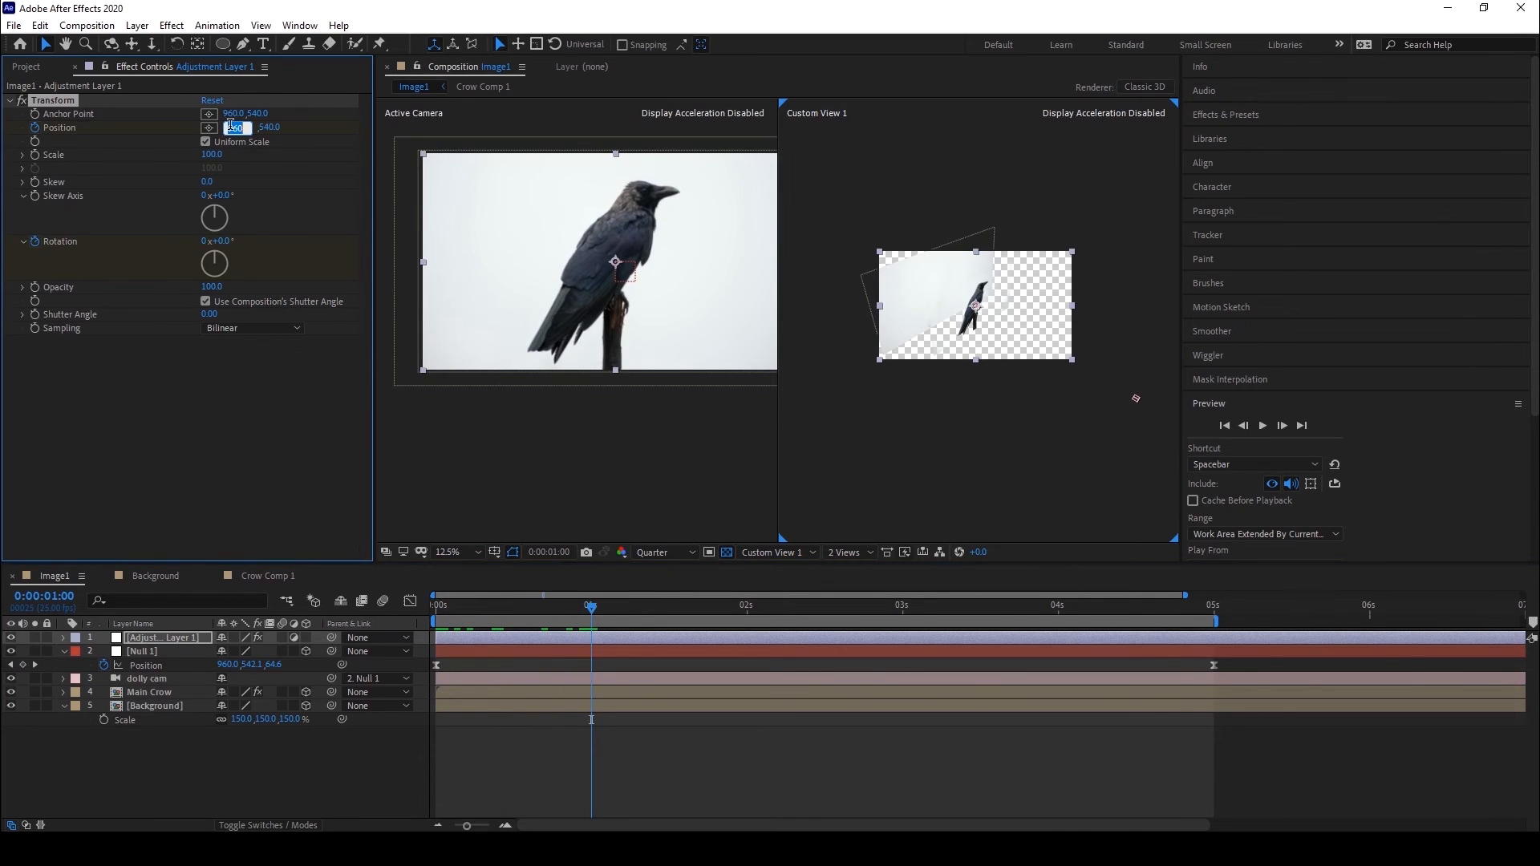
pyautogui.press('BackSpace')
pyautogui.write('961')
pyautogui.press('Return')
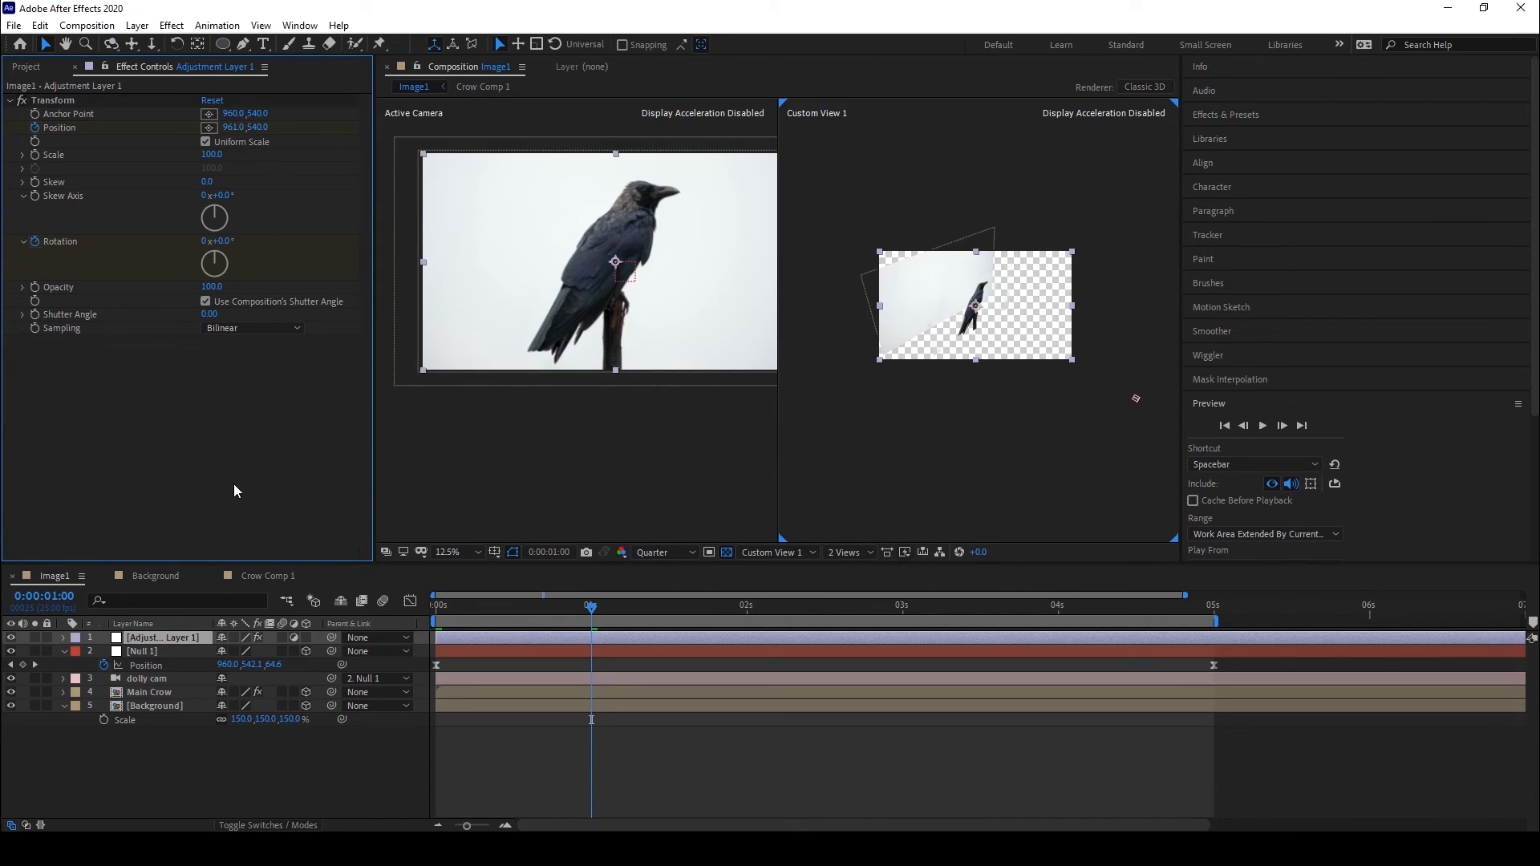
# Set the Transform effect's Rotation to 0.3° at 1 second.
pyautogui.click(223, 241)
pyautogui.press('Return')
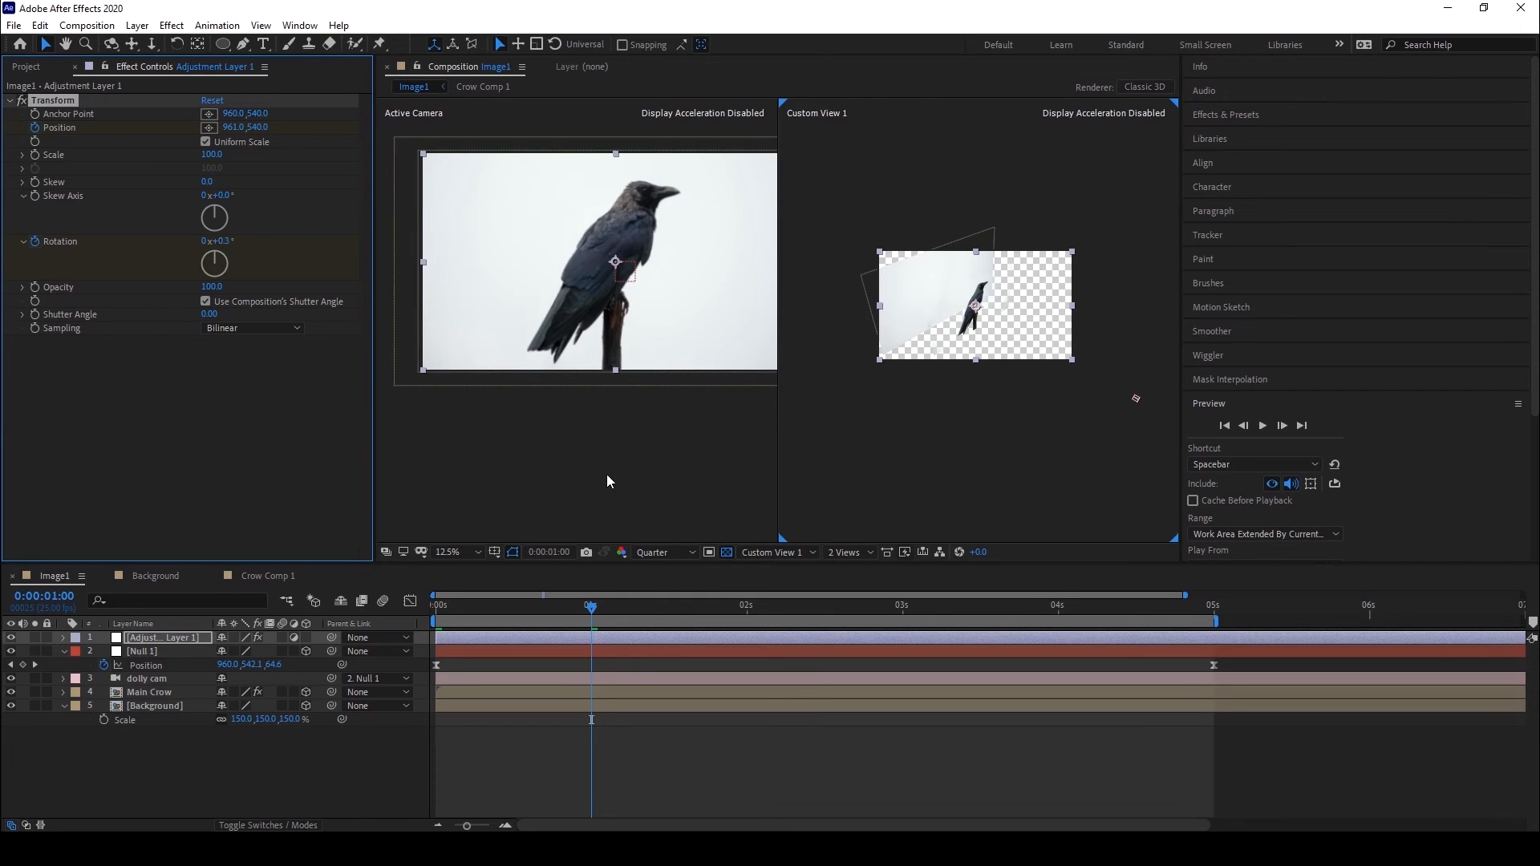
pyautogui.click(606, 474)
# Copy the Transform effect's Position and Rotation keyframes from 0 seconds and paste them at 2 seconds.
pyautogui.moveTo(581, 606); pyautogui.dragTo(408, 608)
pyautogui.click(83, 639)
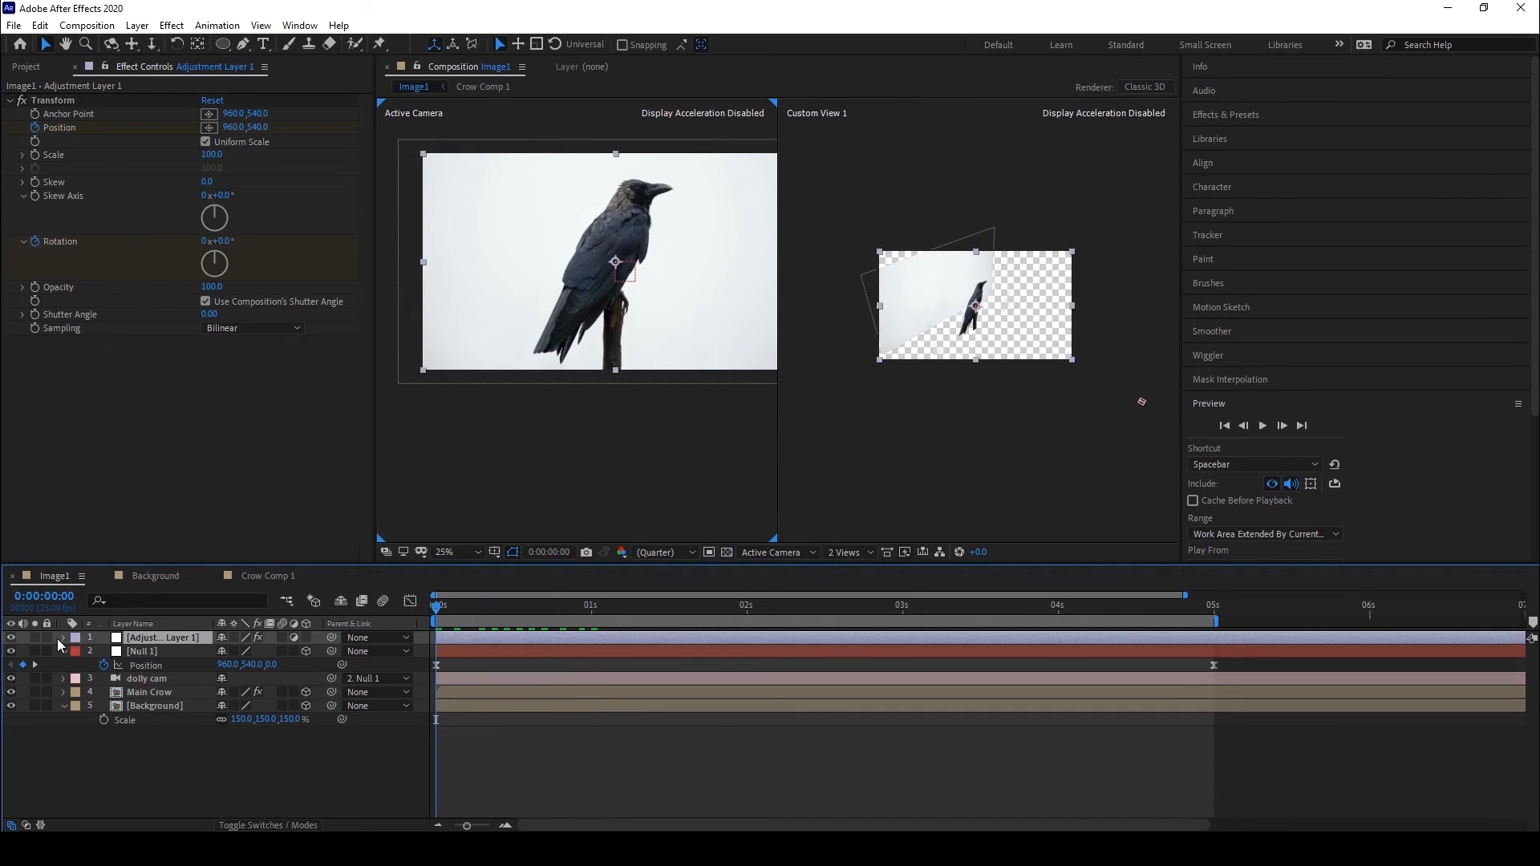
pyautogui.click(63, 639)
pyautogui.click(78, 652)
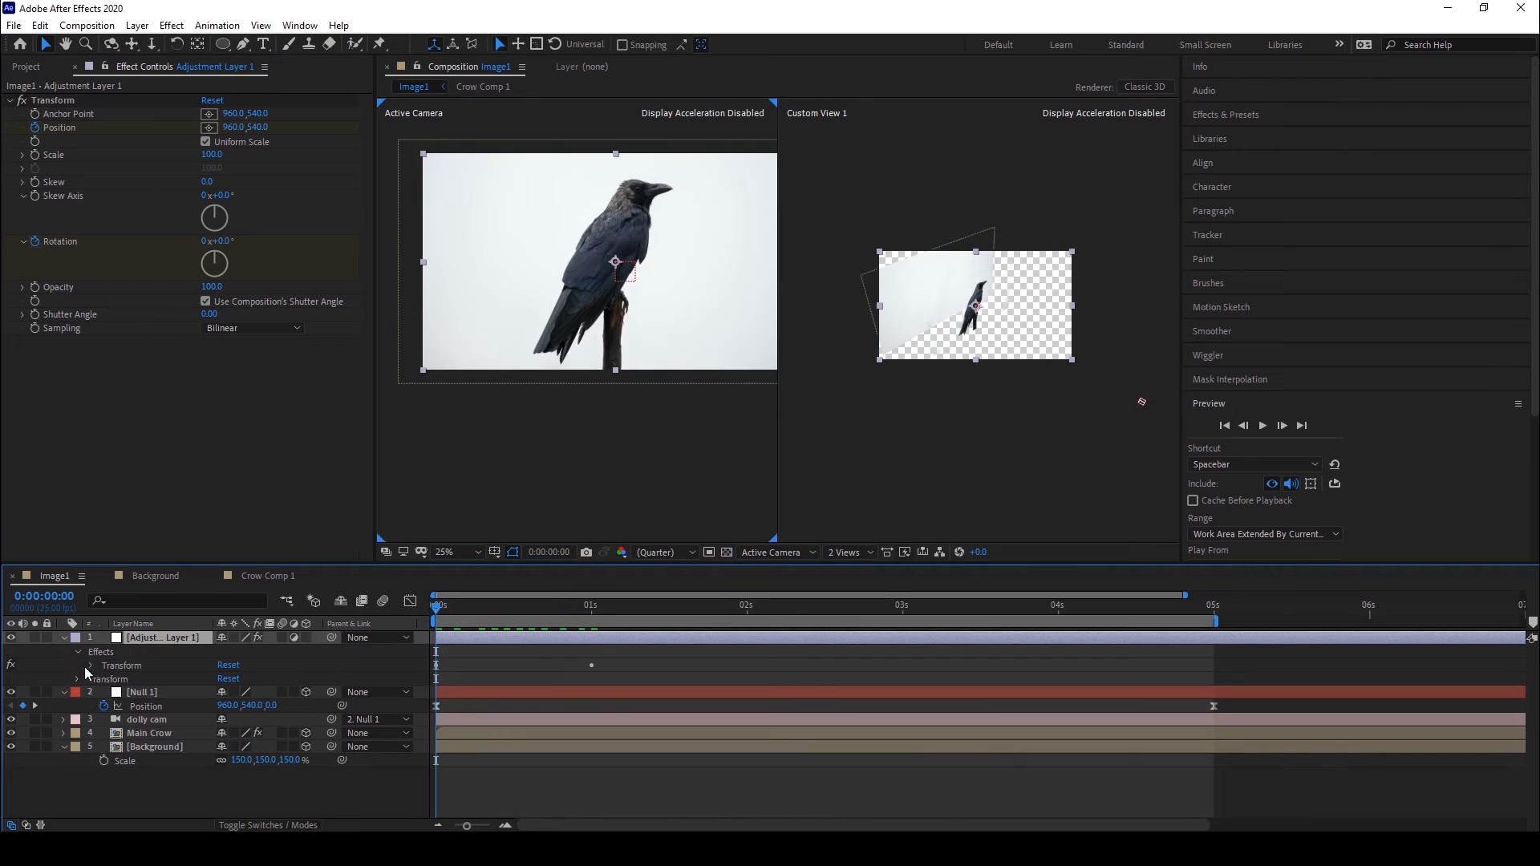
pyautogui.click(91, 665)
pyautogui.moveTo(464, 753); pyautogui.dragTo(420, 654)
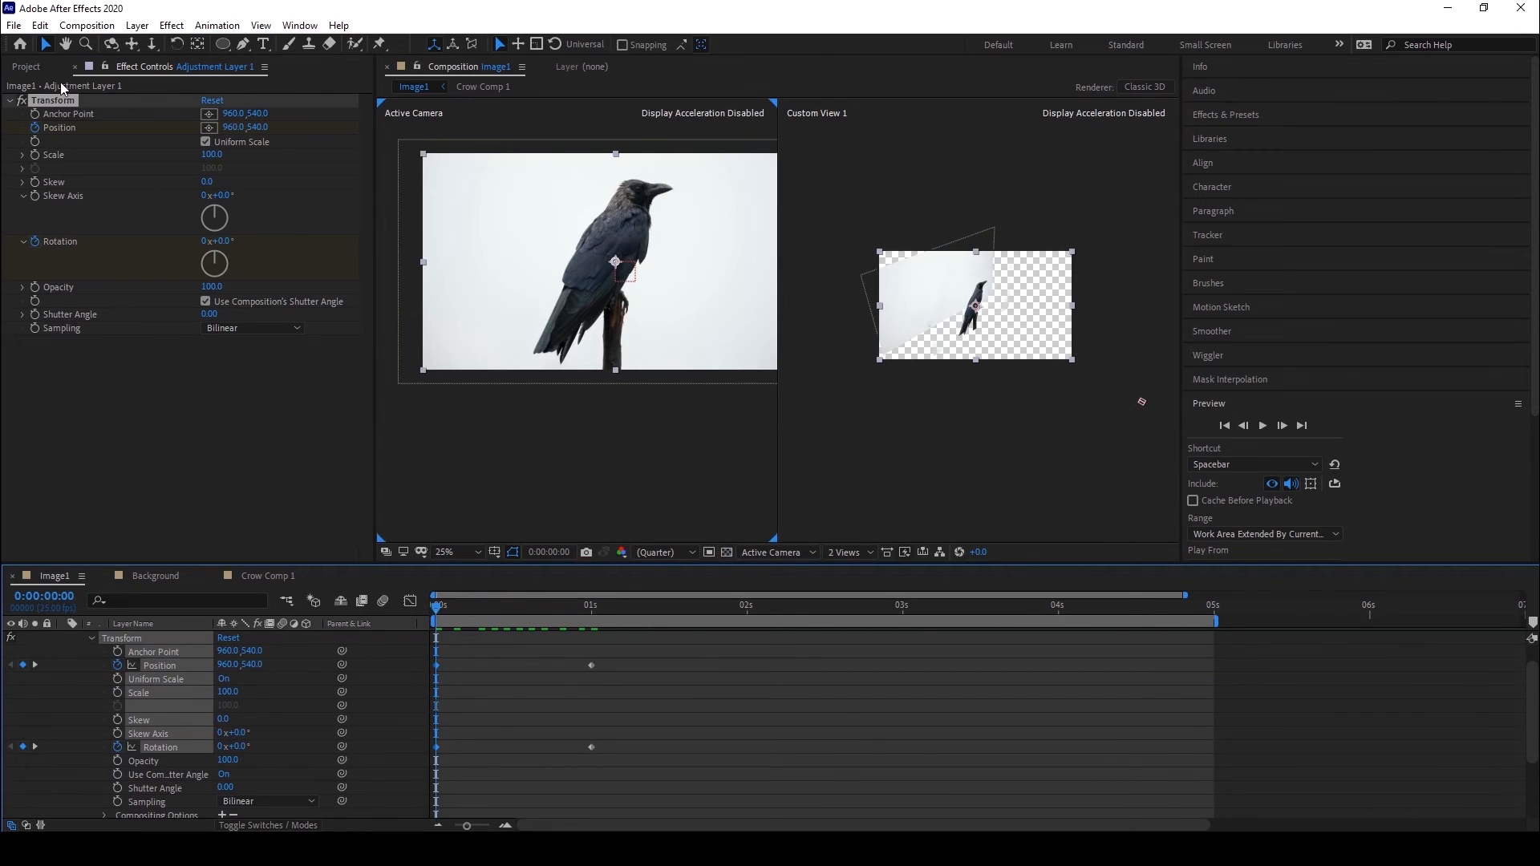
pyautogui.click(39, 25)
pyautogui.click(81, 121)
pyautogui.moveTo(437, 610); pyautogui.dragTo(746, 614)
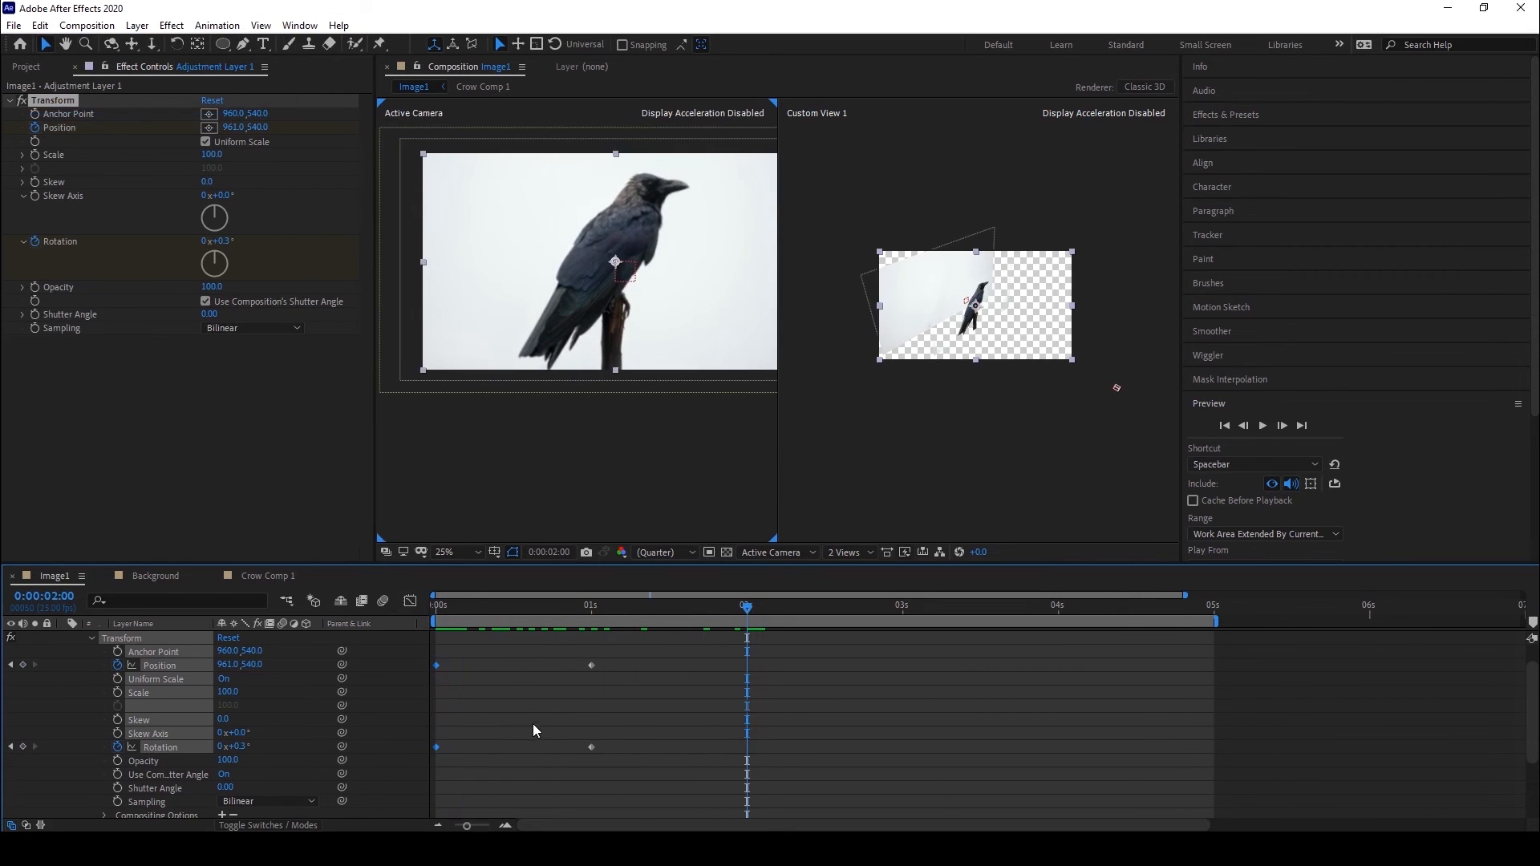
pyautogui.click(39, 25)
pyautogui.click(66, 190)
# Easy-ease all Position and Rotation keyframes of the Transform effect and lengthen their incoming influence handles in the speed graph.
pyautogui.moveTo(401, 646); pyautogui.dragTo(839, 786)
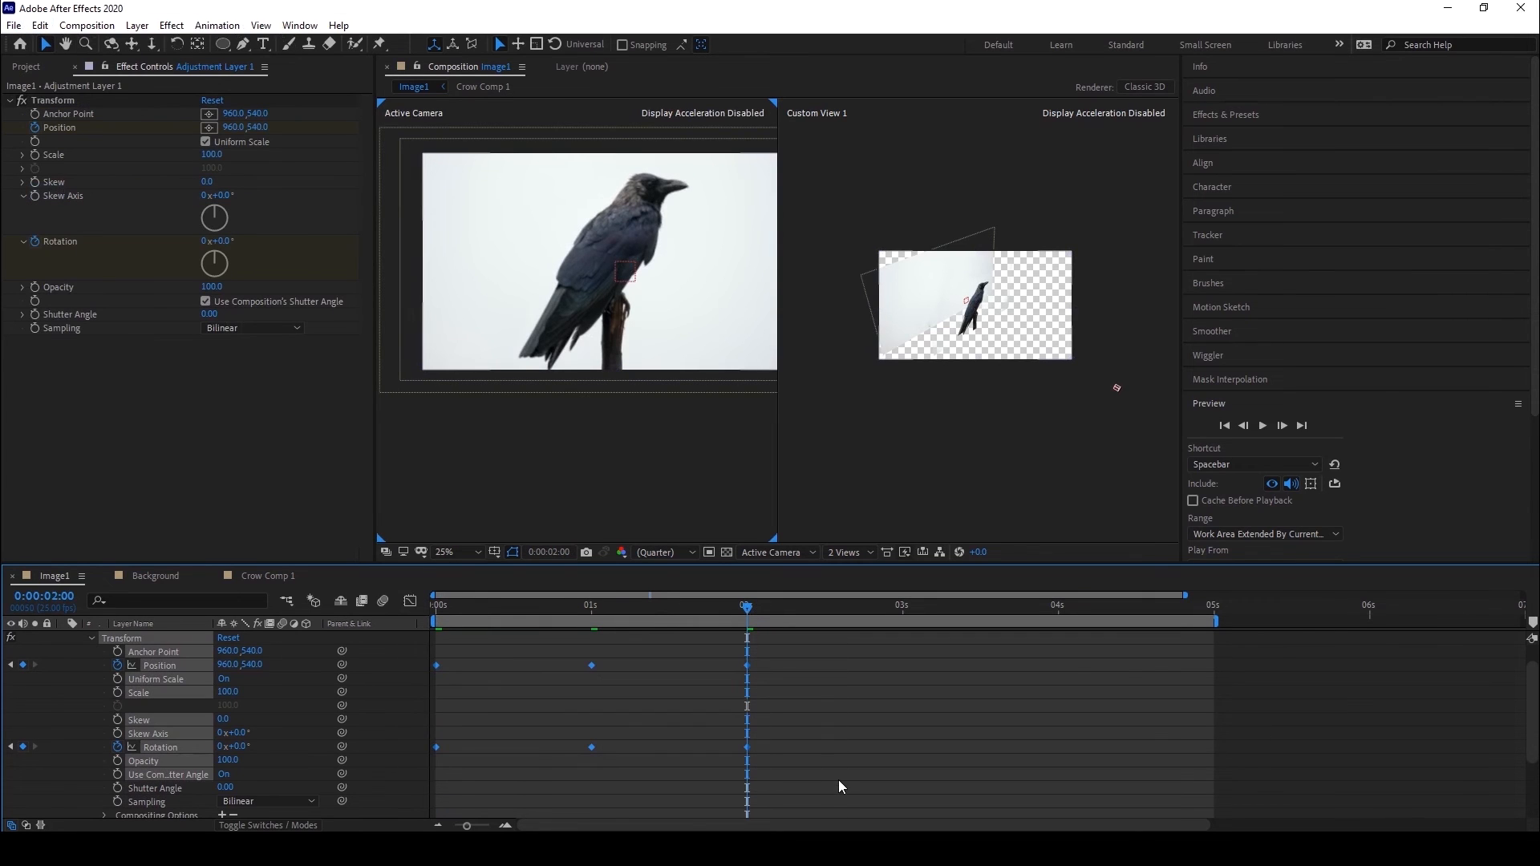
pyautogui.press('F9')
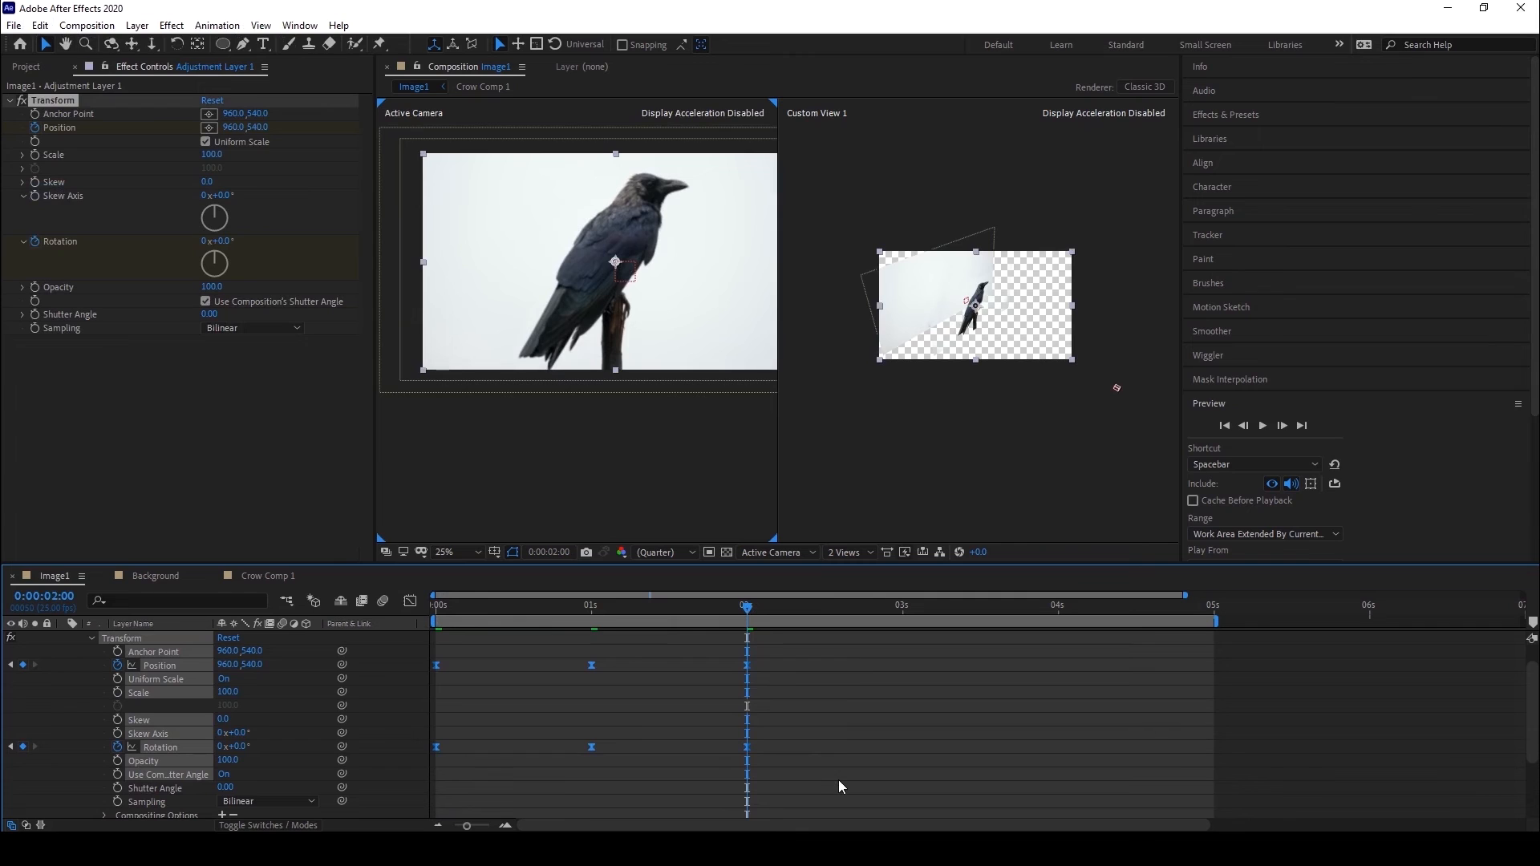
pyautogui.click(409, 601)
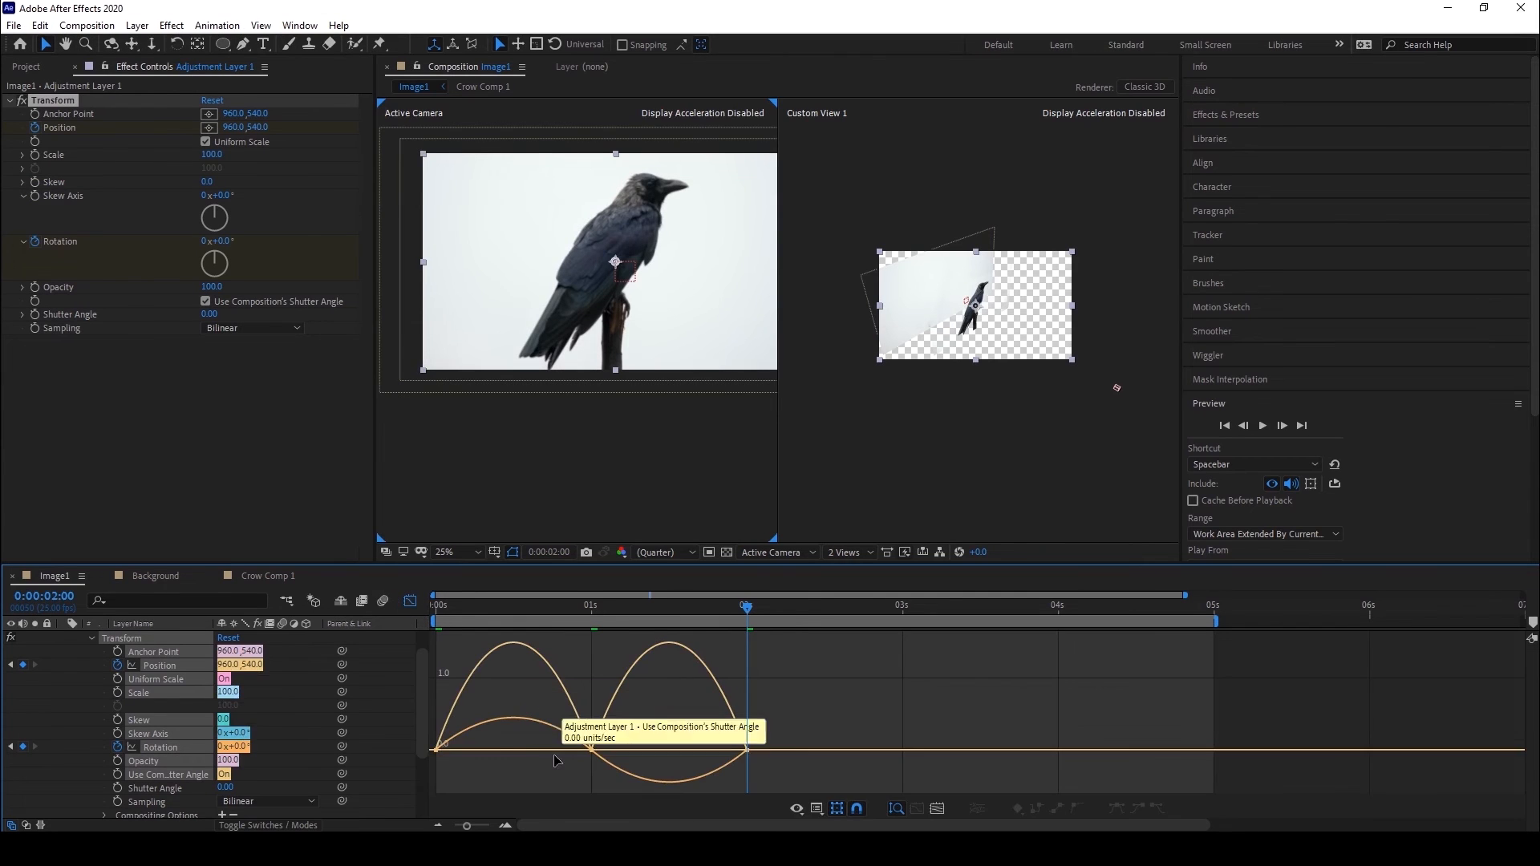
pyautogui.moveTo(777, 781); pyautogui.dragTo(425, 640)
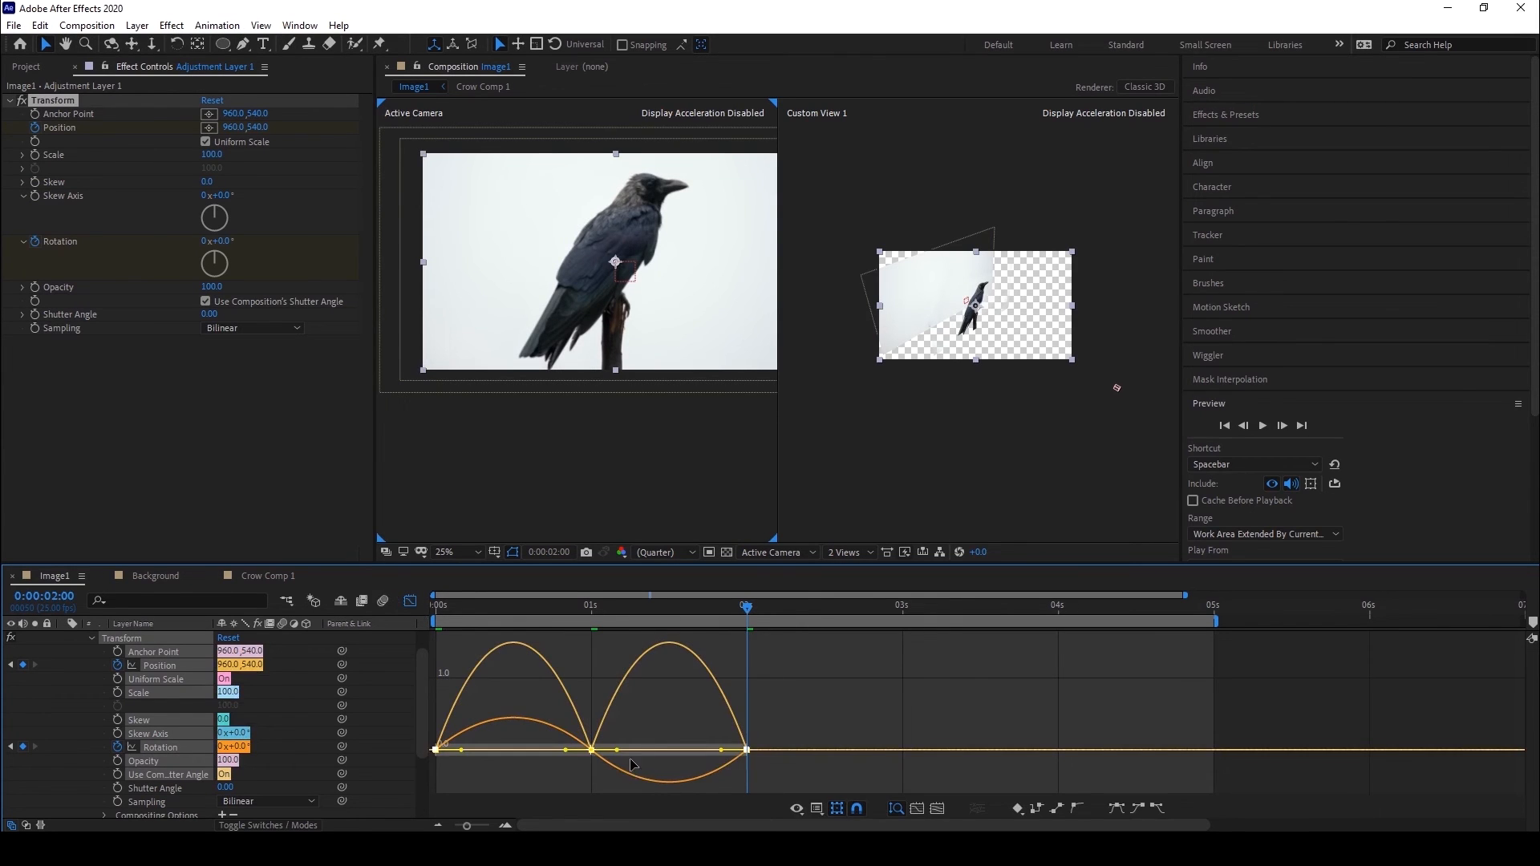
pyautogui.moveTo(565, 750); pyautogui.dragTo(545, 750)
pyautogui.moveTo(701, 750); pyautogui.dragTo(681, 751)
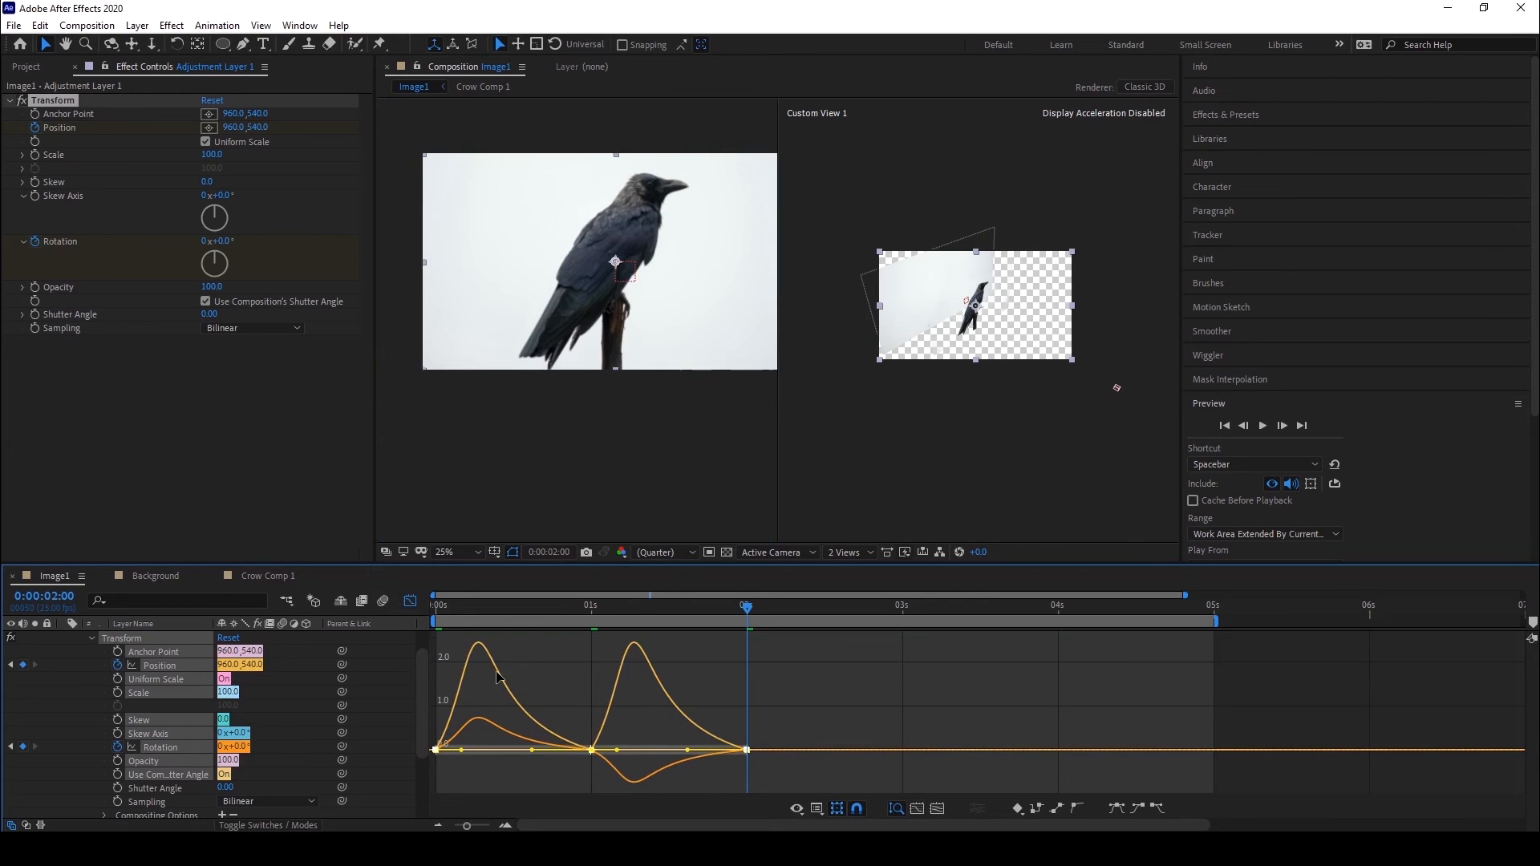
pyautogui.click(410, 603)
pyautogui.click(815, 762)
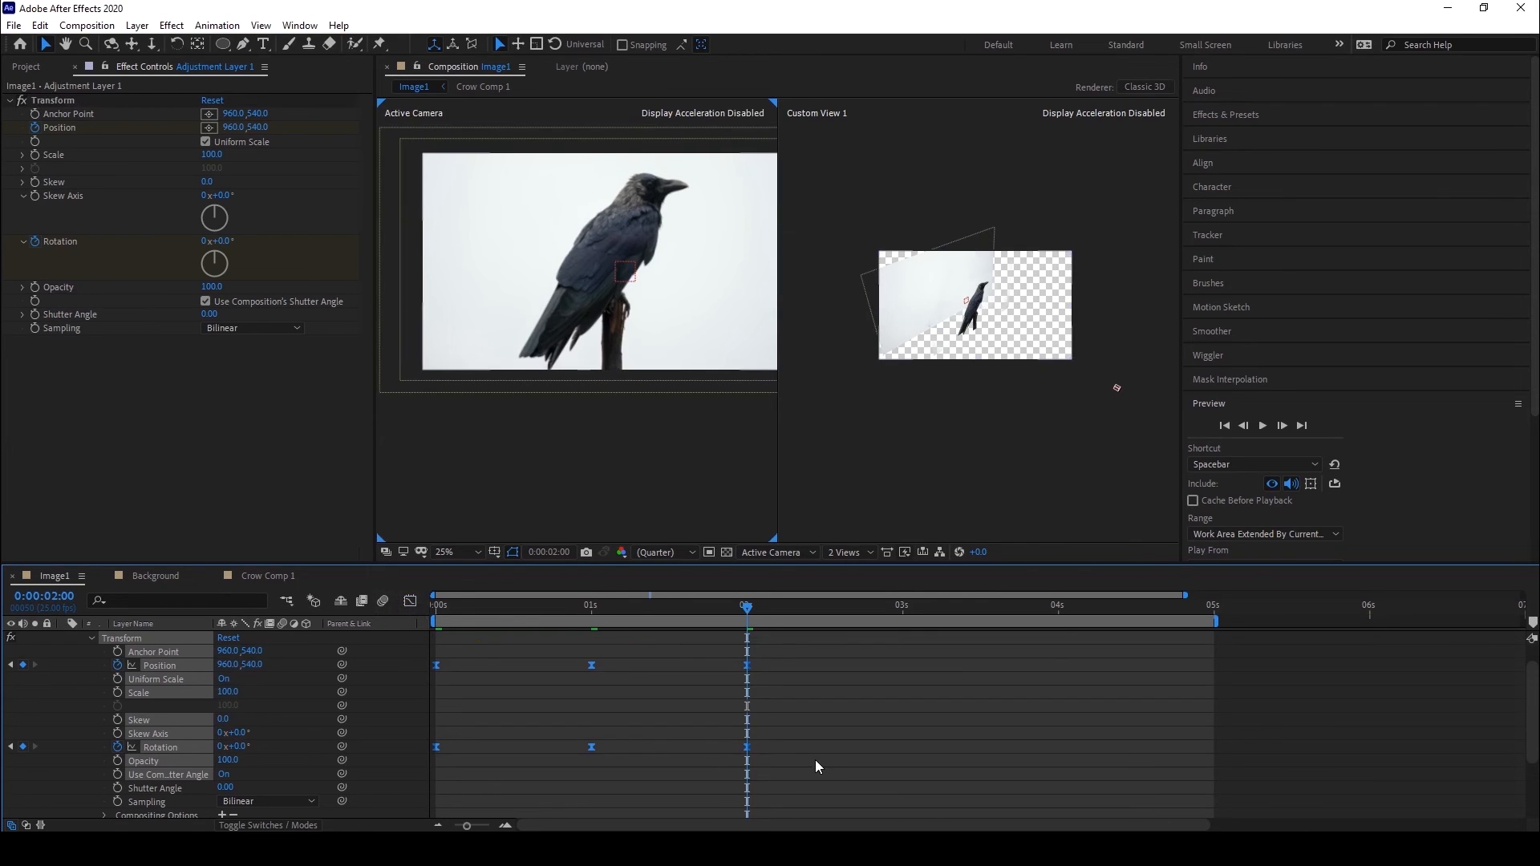
# Add the expression loopOut("pingpong") to the Transform effect's Position.
pyautogui.keyDown('alt'); pyautogui.click(118, 666); pyautogui.keyUp('alt')
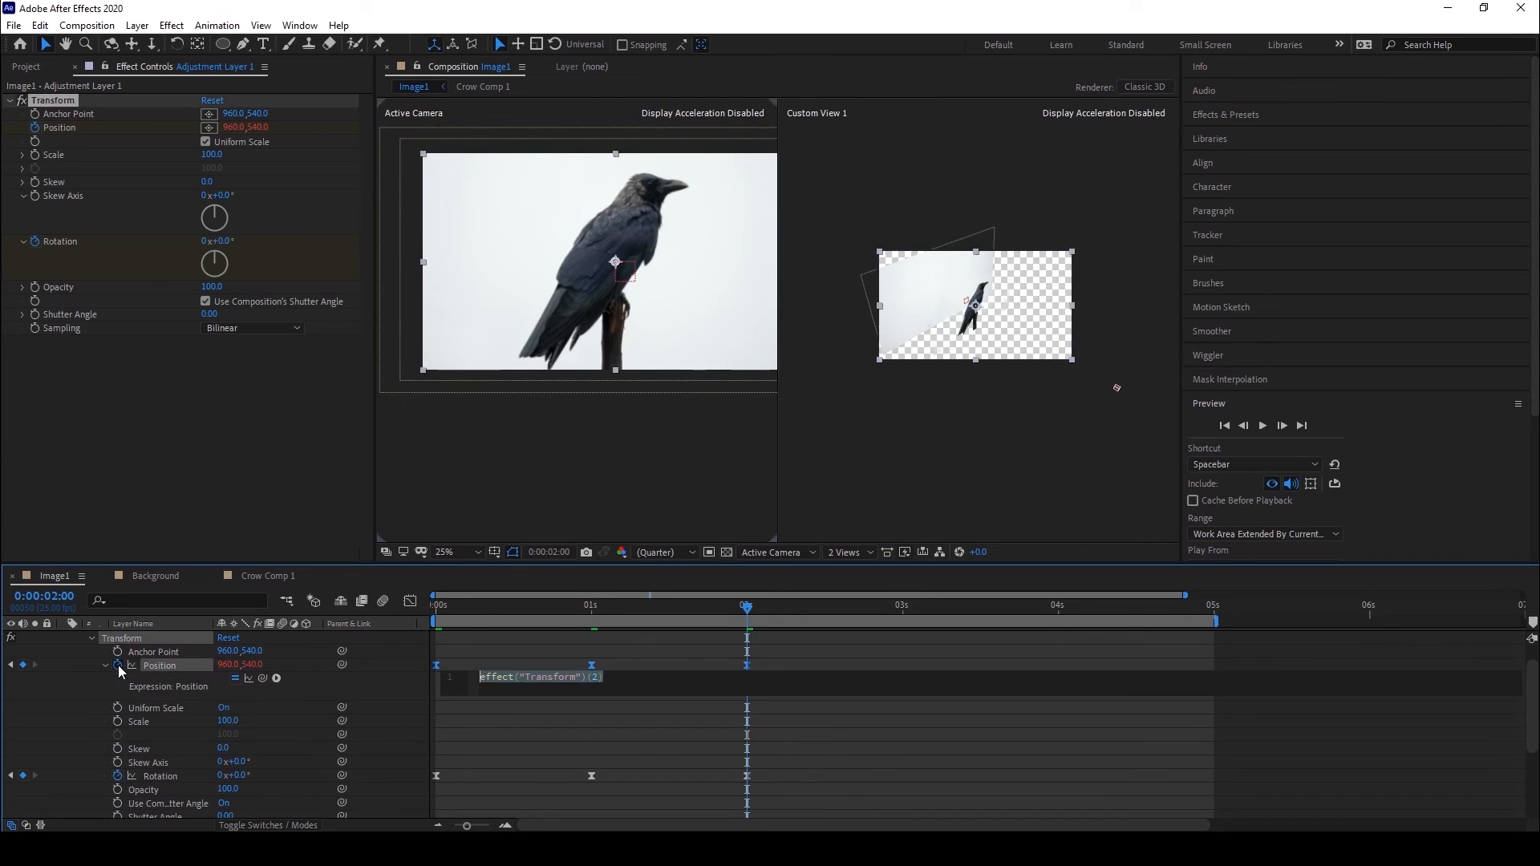
pyautogui.press('BackSpace')
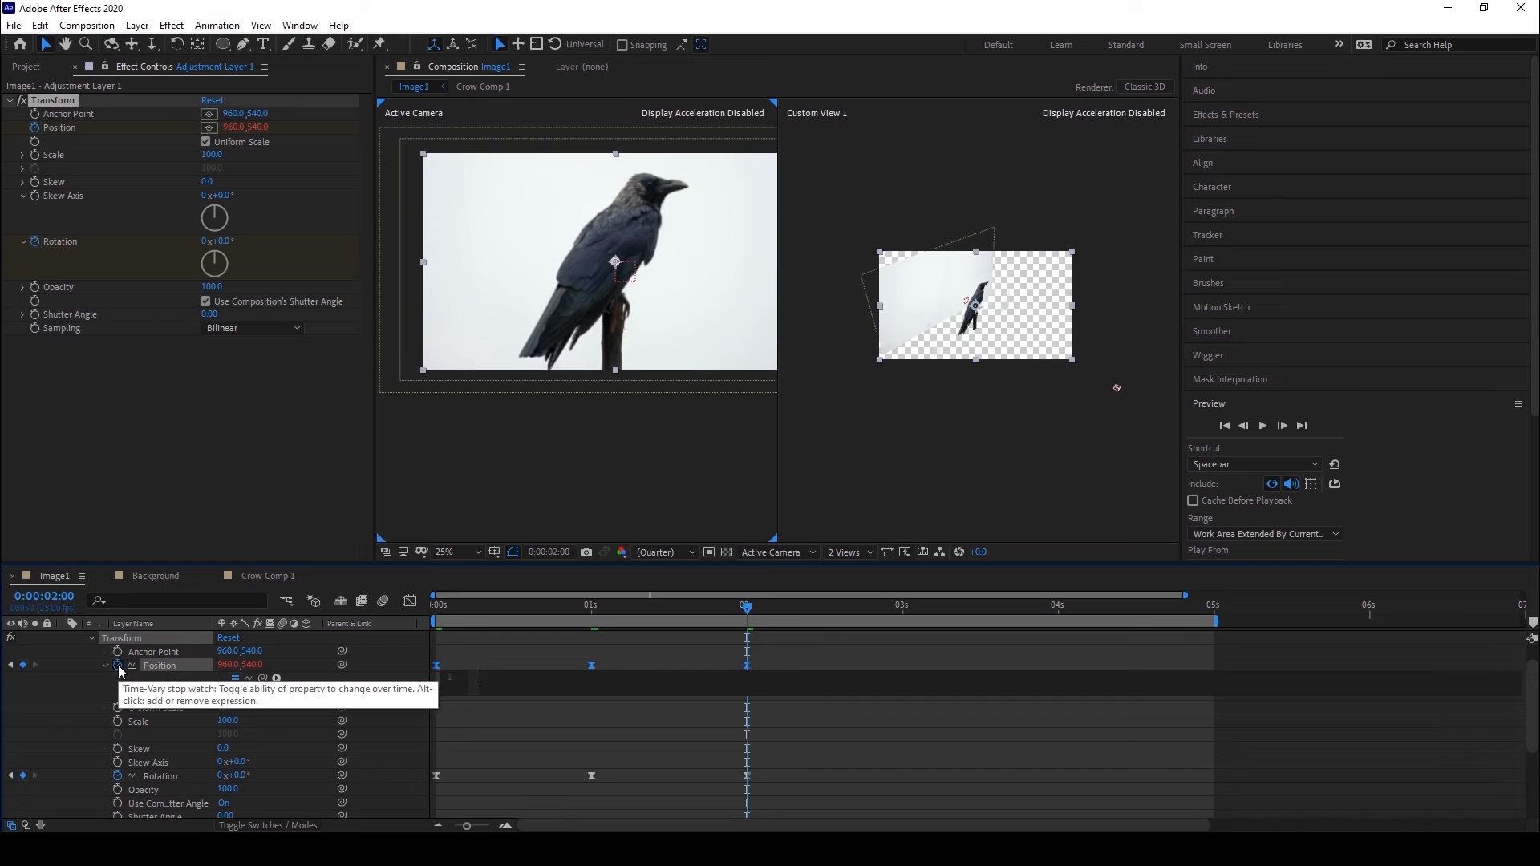
pyautogui.write('loo')
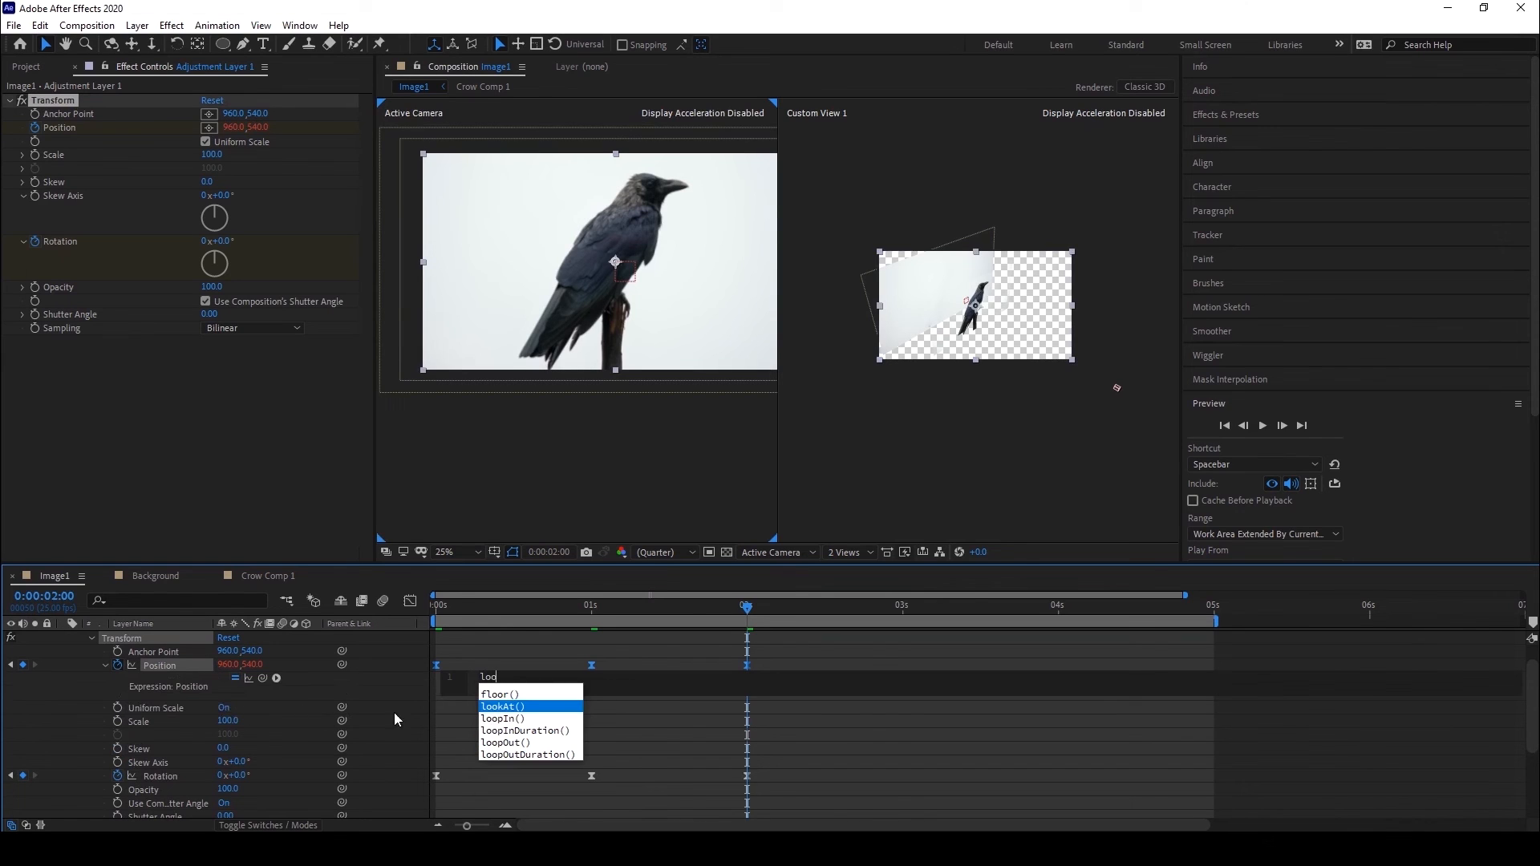
pyautogui.click(514, 743)
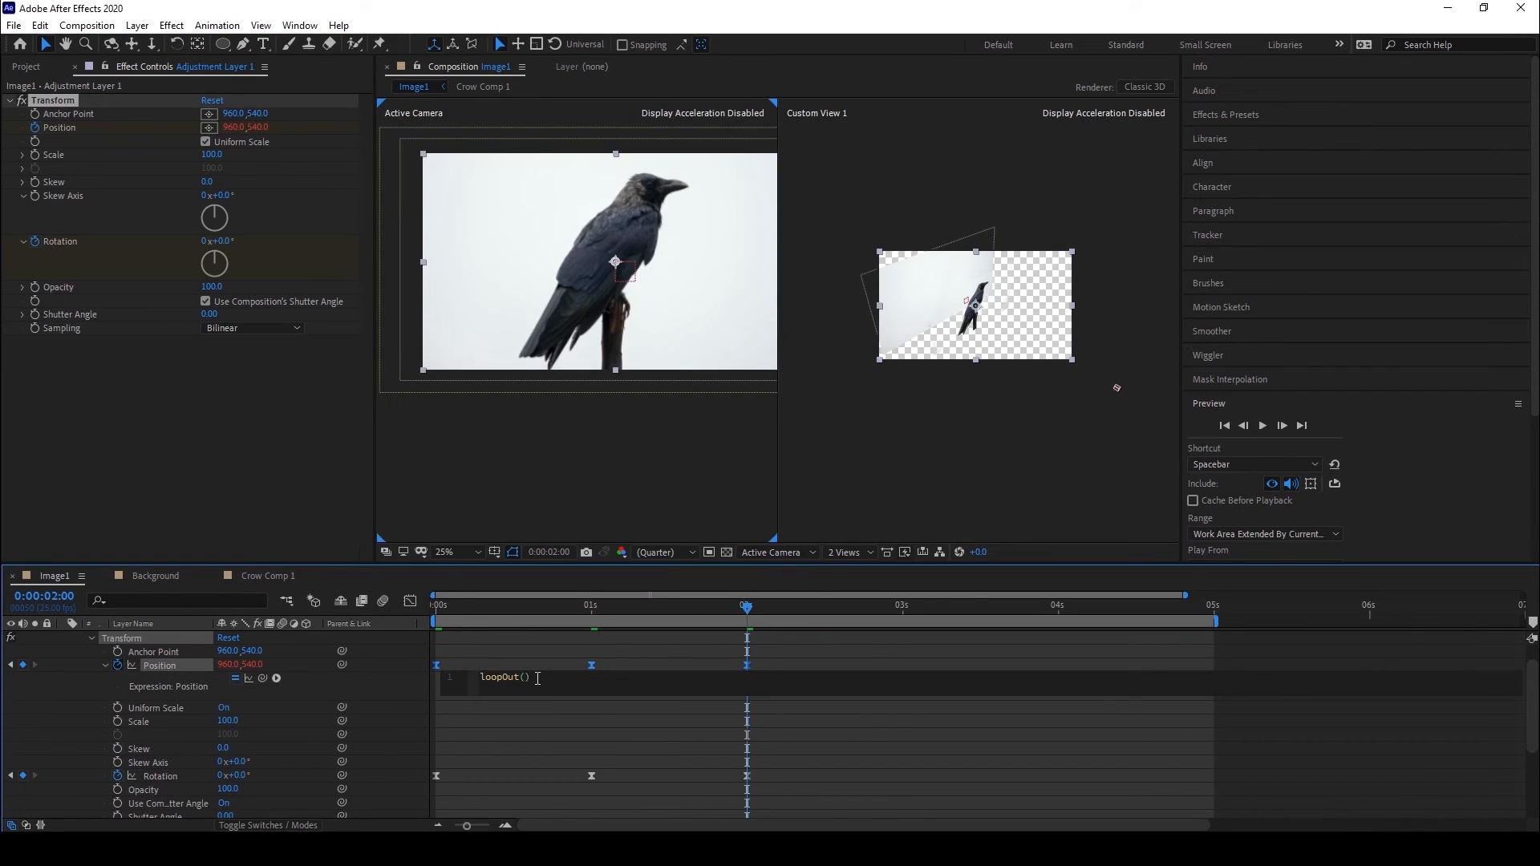
pyautogui.write('"')
pyautogui.click(566, 731)
# Copy the loopOut("pingpong") expression from Position and apply it to the Transform effect's Rotation.
pyautogui.moveTo(483, 683); pyautogui.dragTo(587, 677)
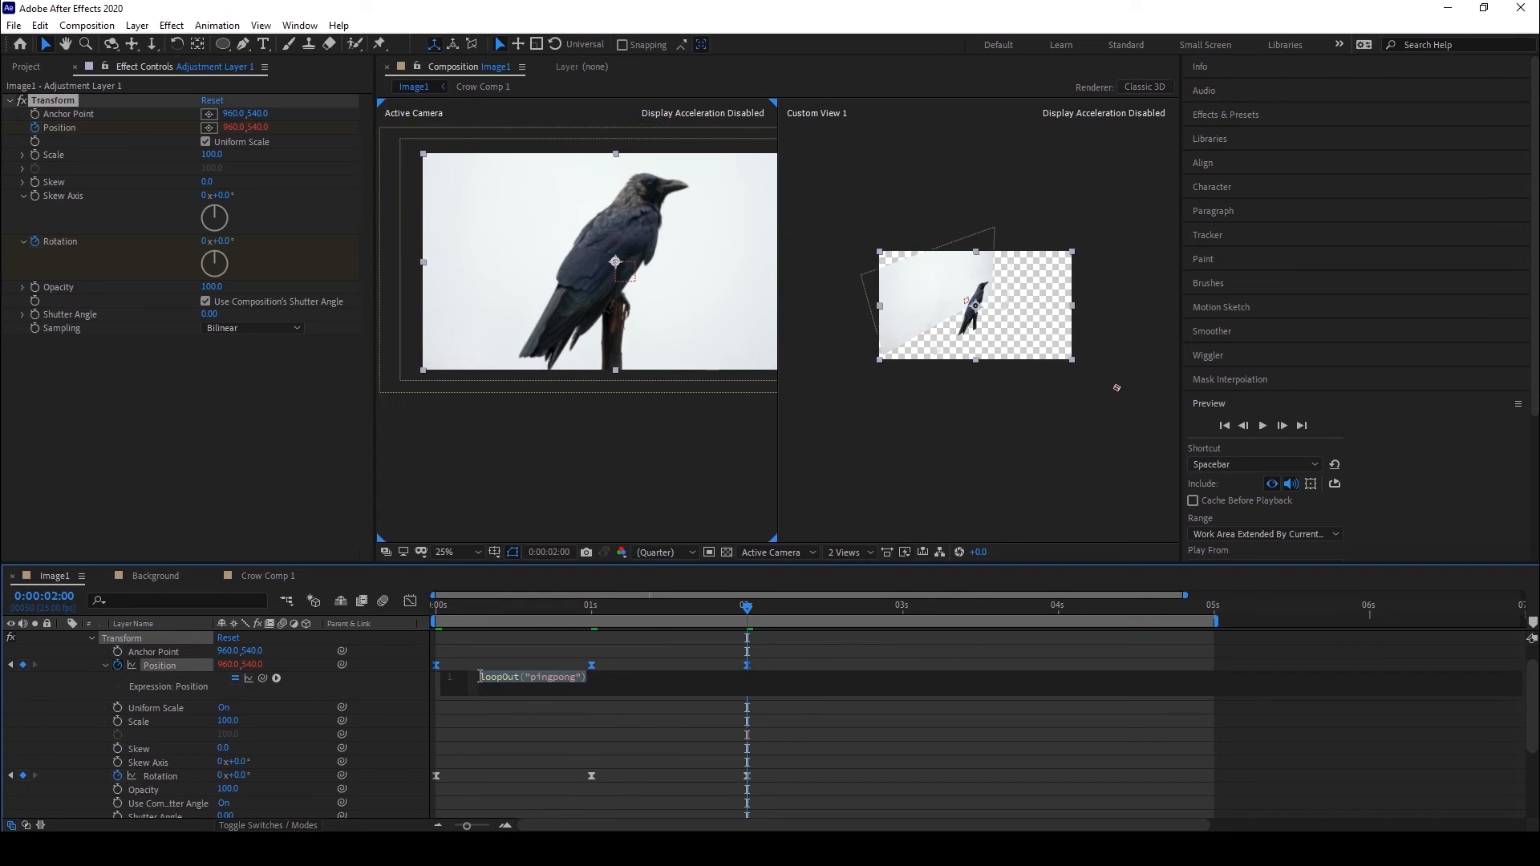
pyautogui.rightClick(518, 677)
pyautogui.click(560, 749)
pyautogui.scroll(-3, 530, 736)
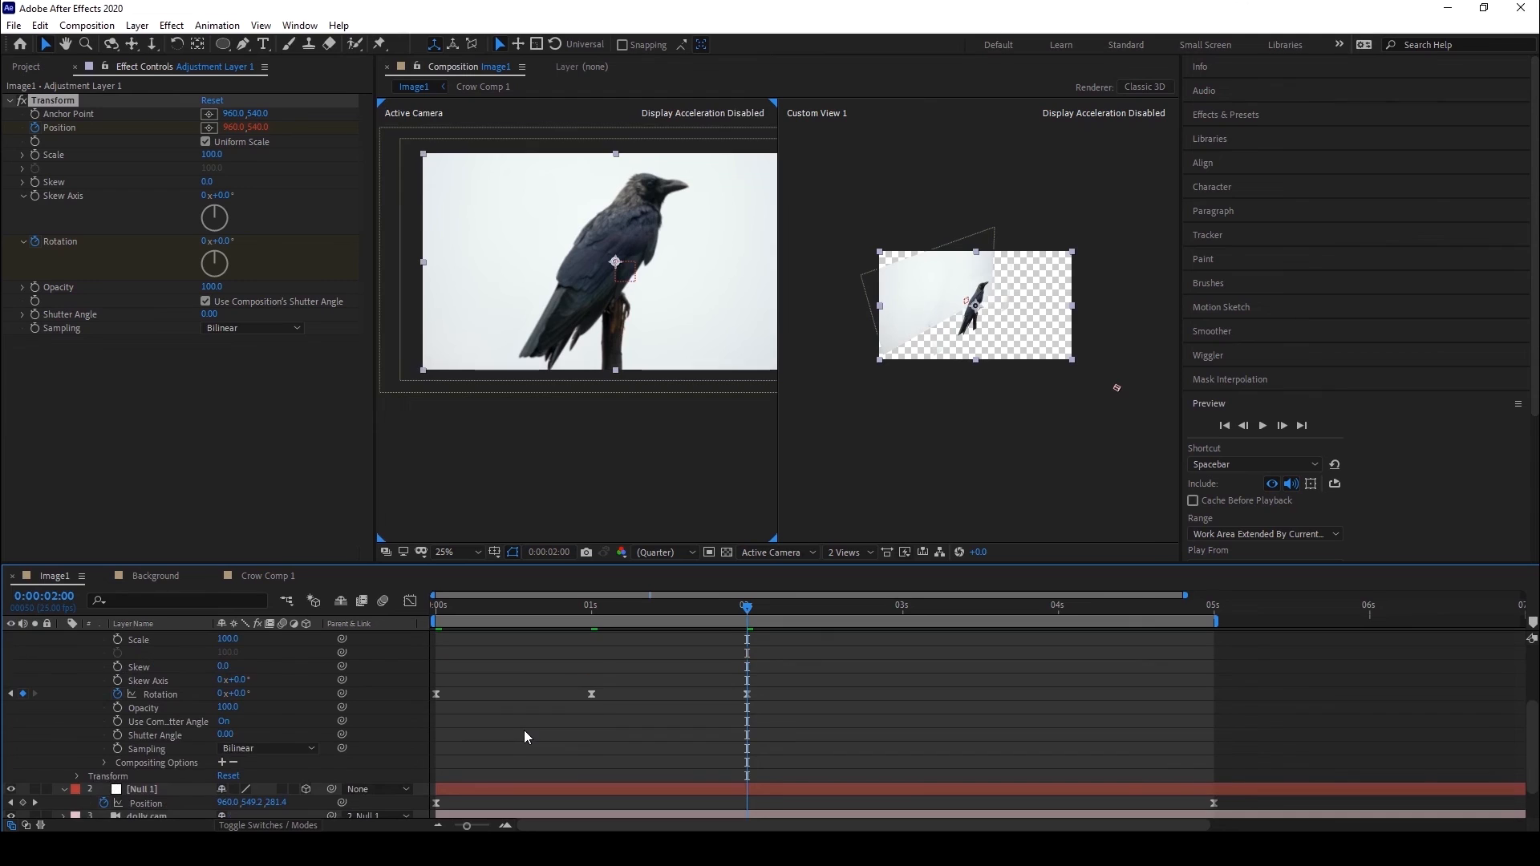
pyautogui.keyDown('alt'); pyautogui.click(117, 694); pyautogui.keyUp('alt')
pyautogui.hotkey('ctrl', 'v')
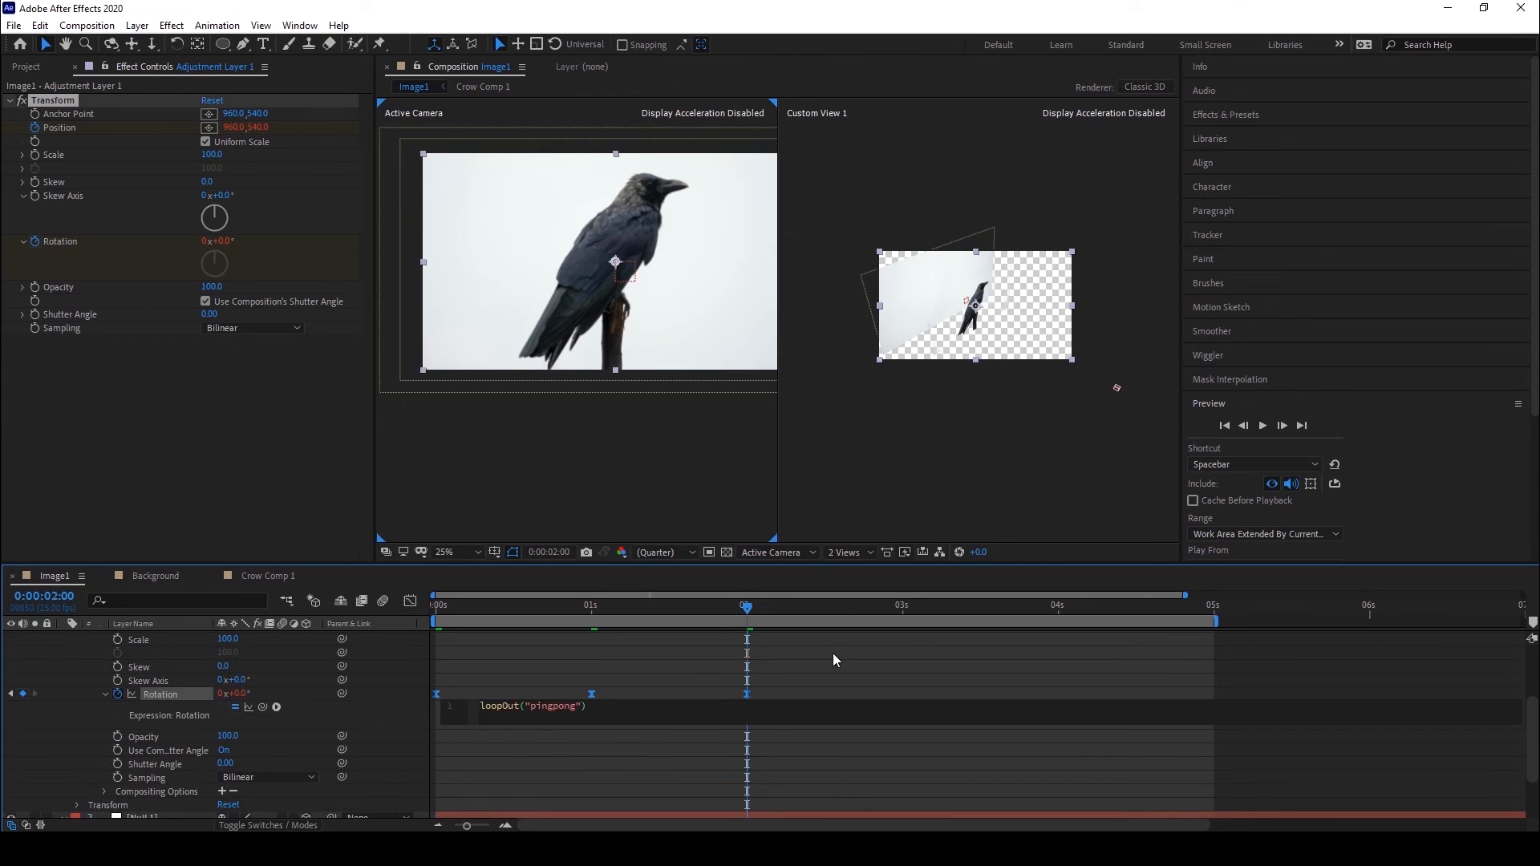
pyautogui.click(834, 654)
# Preview the camera shake together with the dolly move from the start of the composition.
pyautogui.click(427, 613)
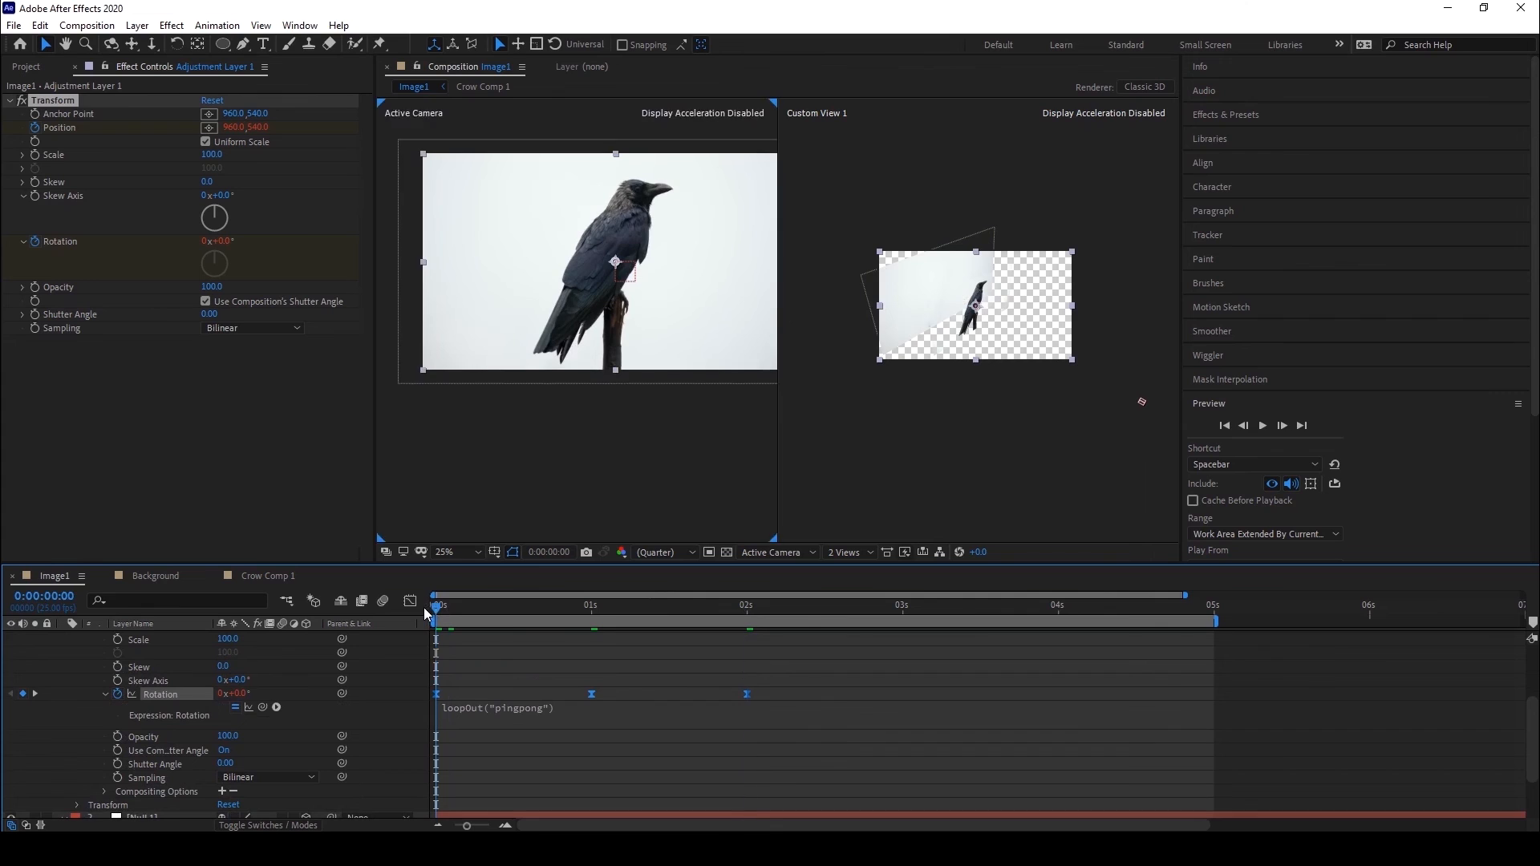
pyautogui.click(1263, 427)
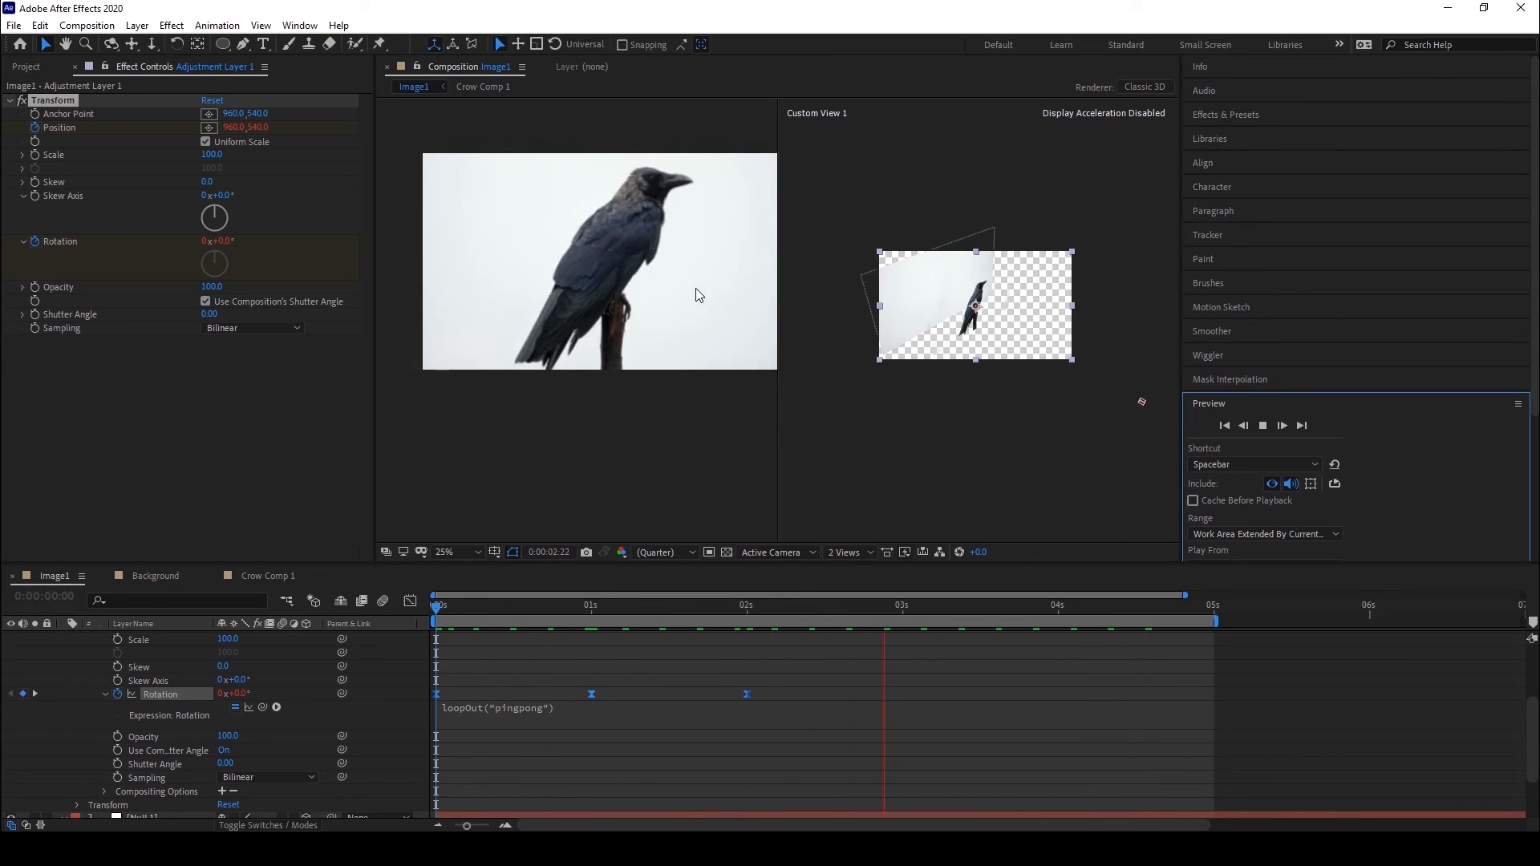
pyautogui.press('space')
pyautogui.press('space')
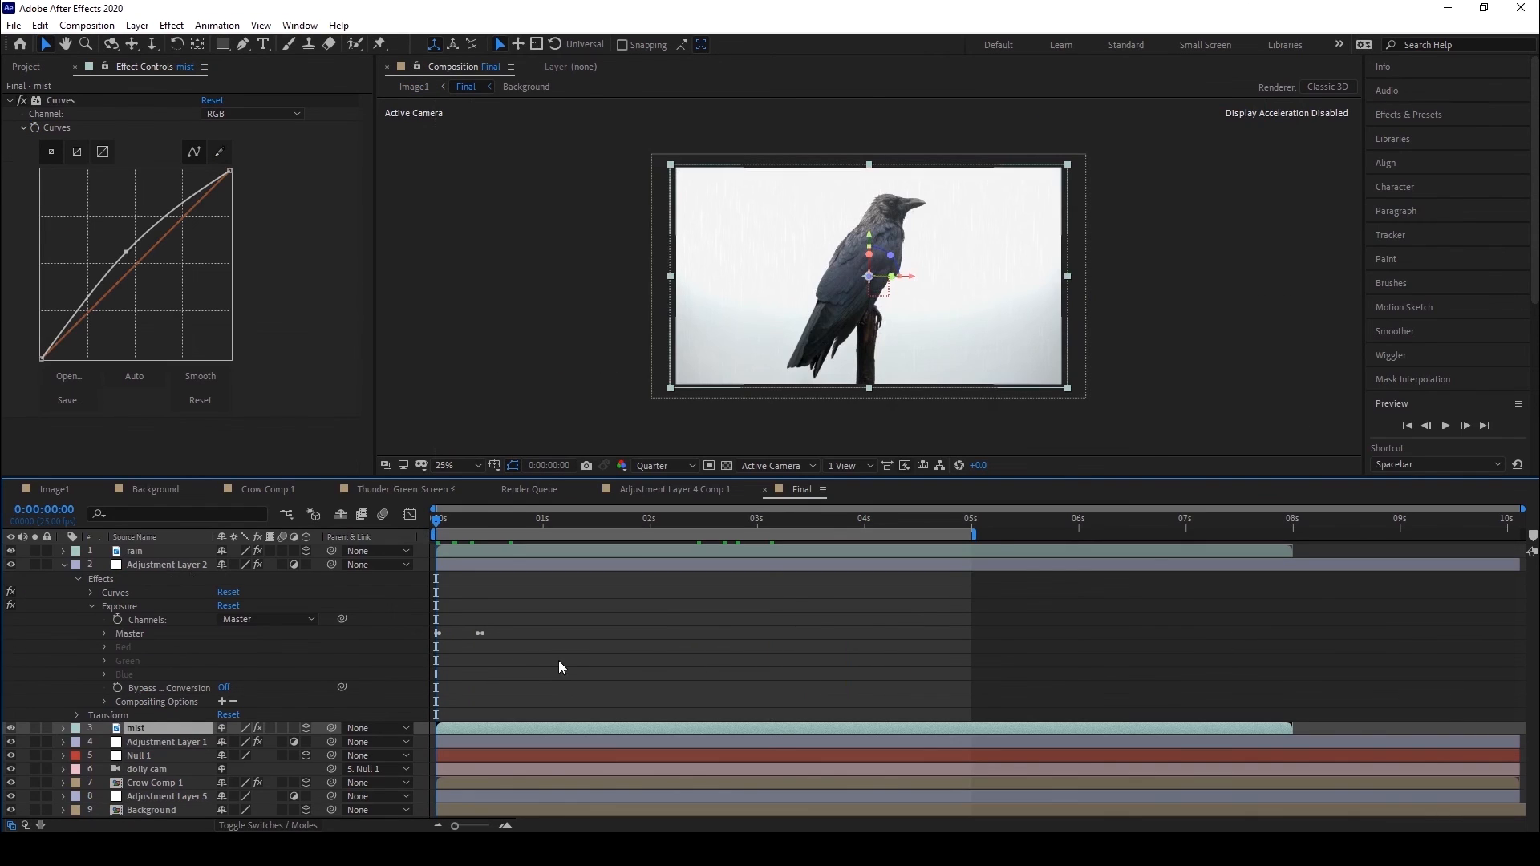
# Solo the mist layer in the Final composition and examine it up close.
pyautogui.scroll(2, 831, 301)
pyautogui.scroll(-4, 831, 301)
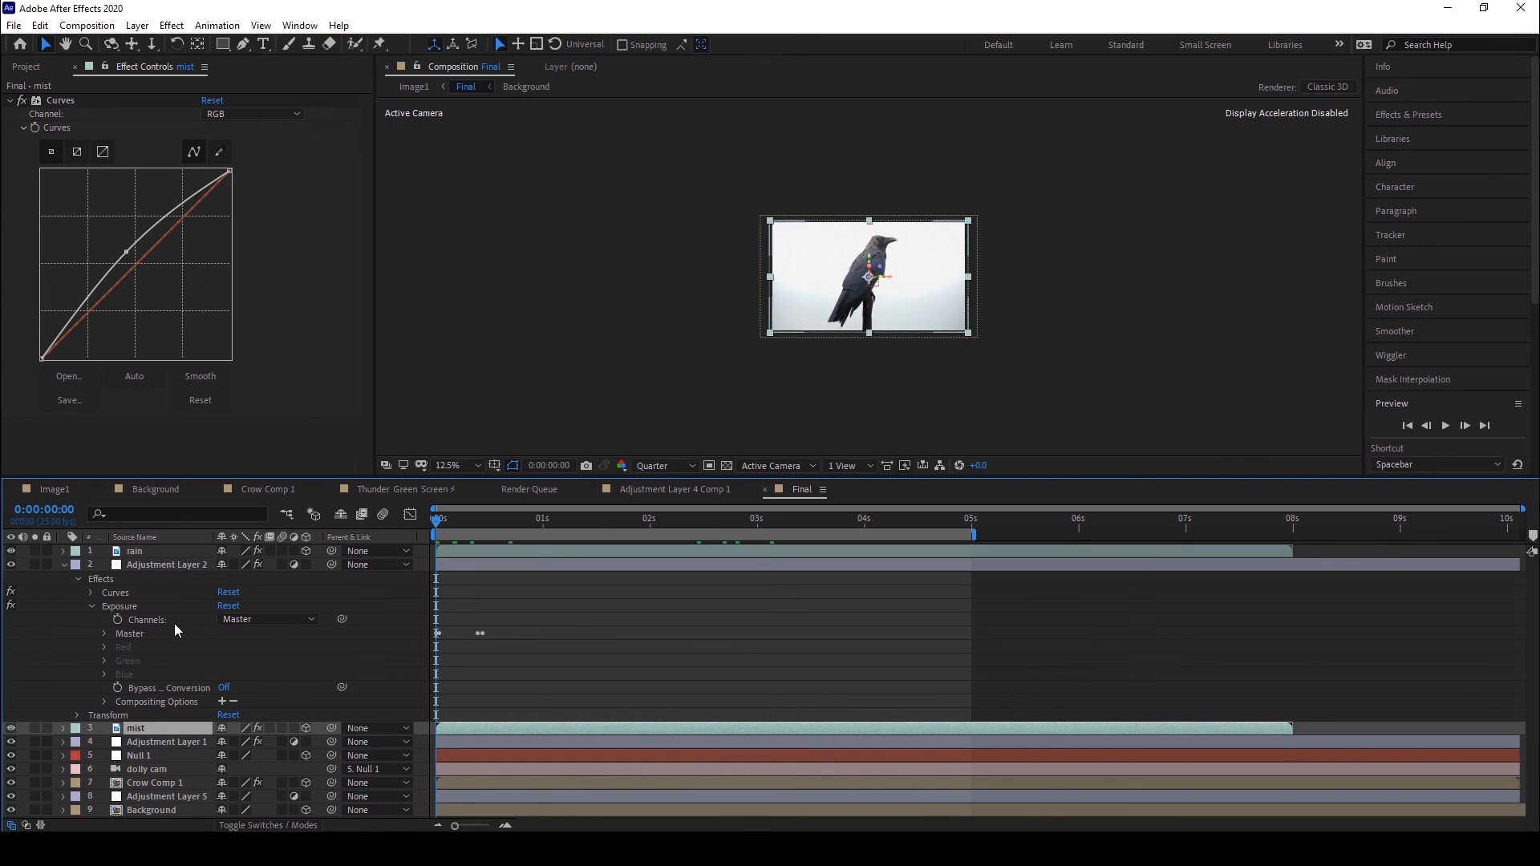
pyautogui.scroll(1, 778, 352)
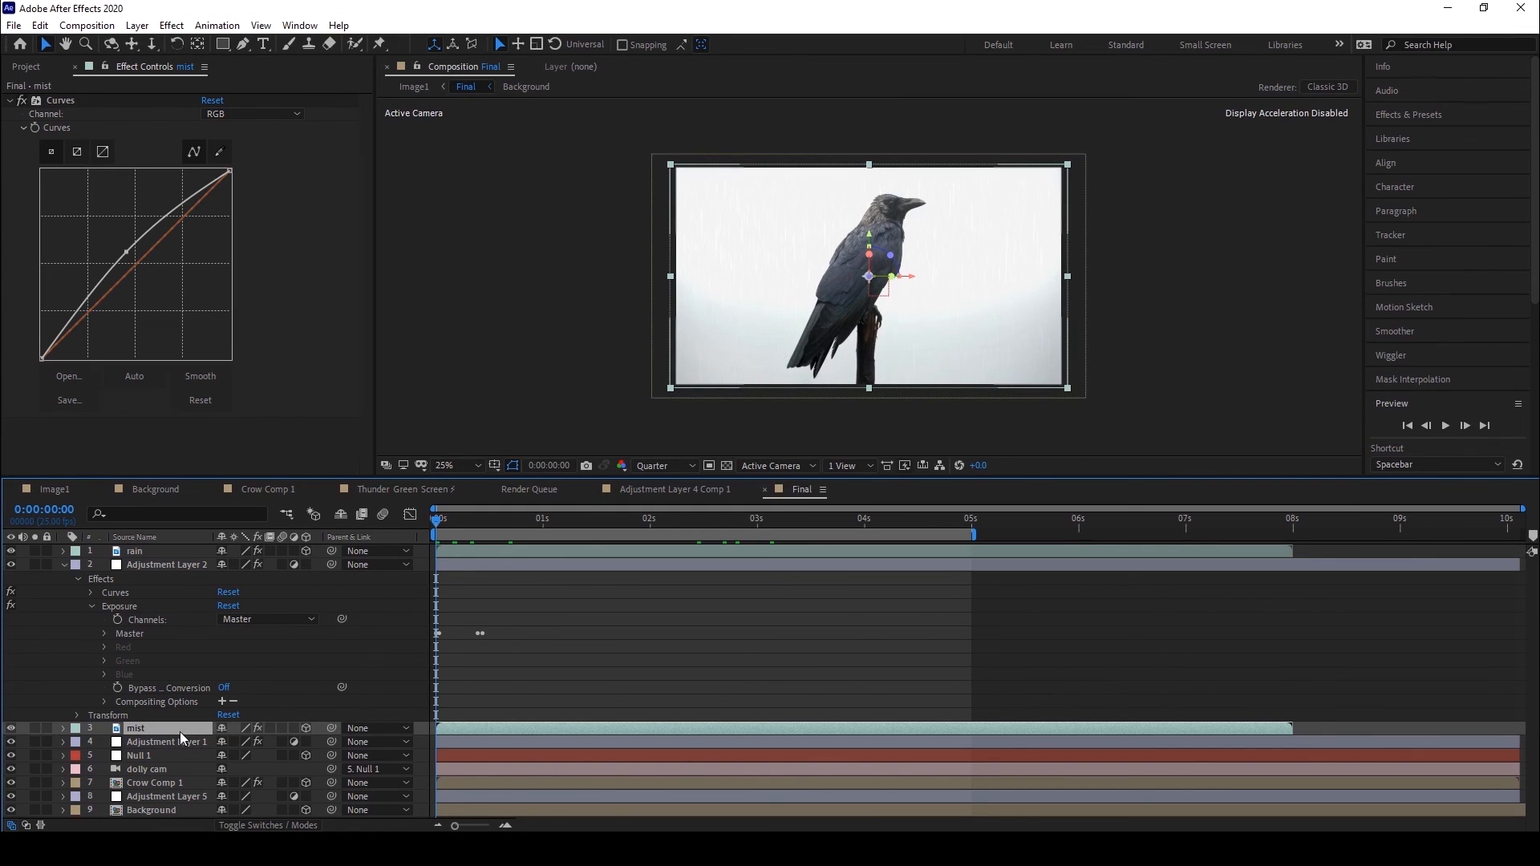
pyautogui.click(35, 729)
pyautogui.scroll(2, 752, 298)
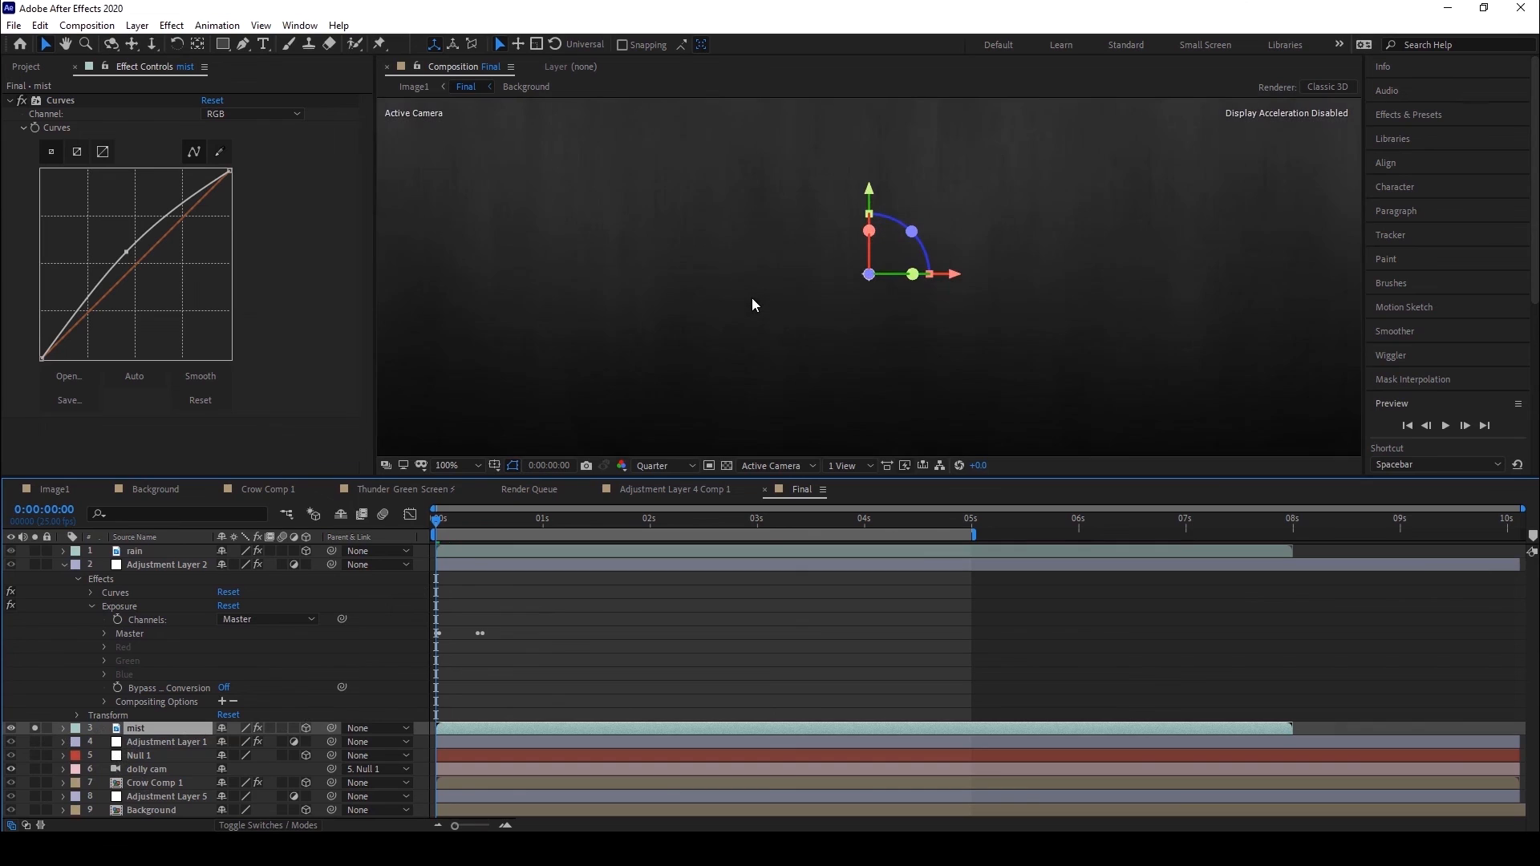
# Set the mist layer's blending mode to Add, check its opacity and unsolo it.
pyautogui.scroll(-2, 749, 298)
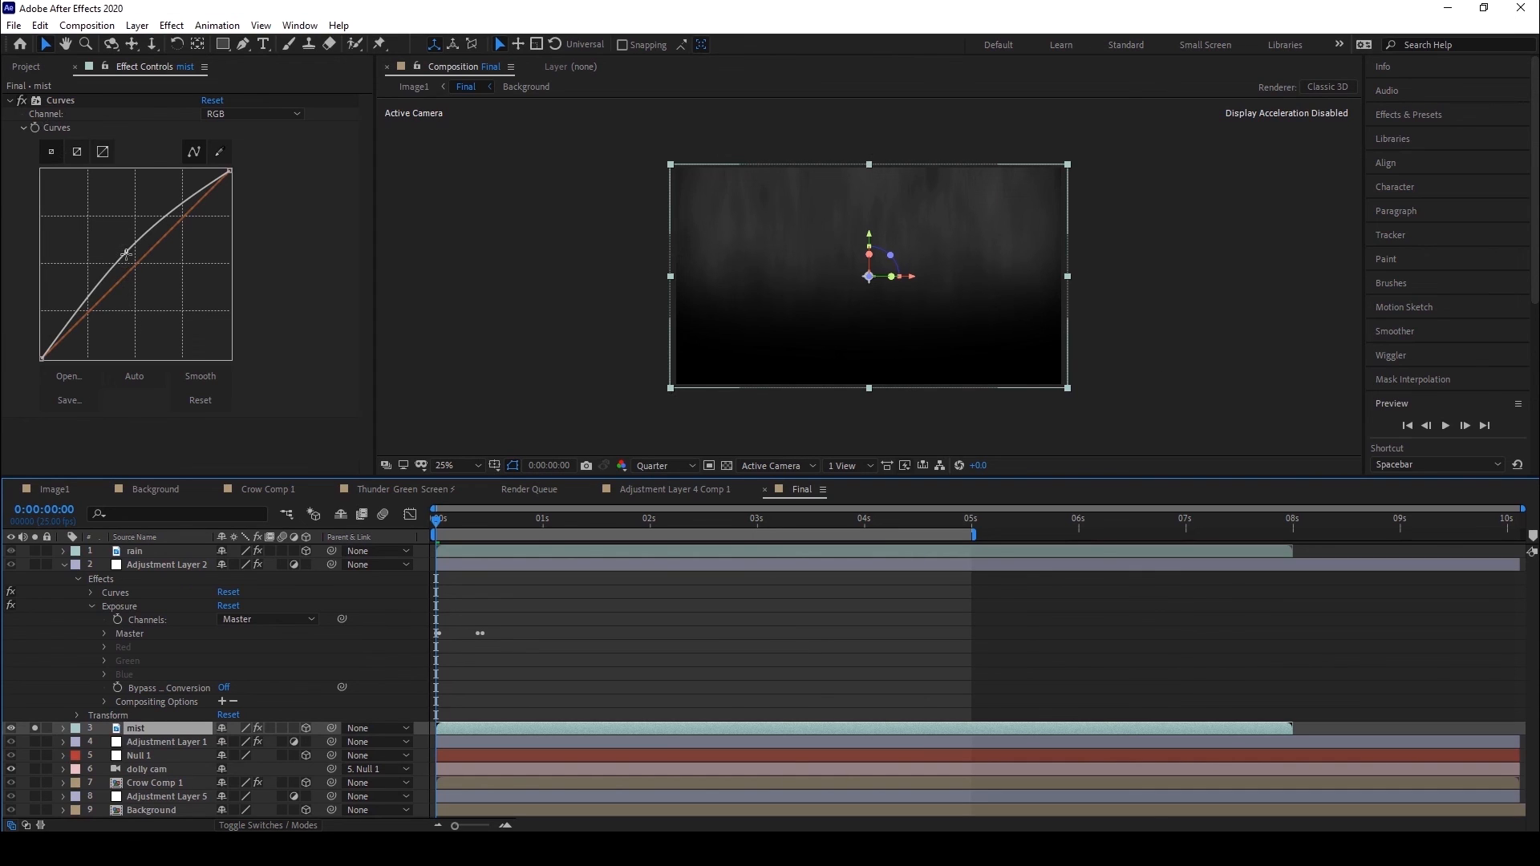
pyautogui.click(273, 825)
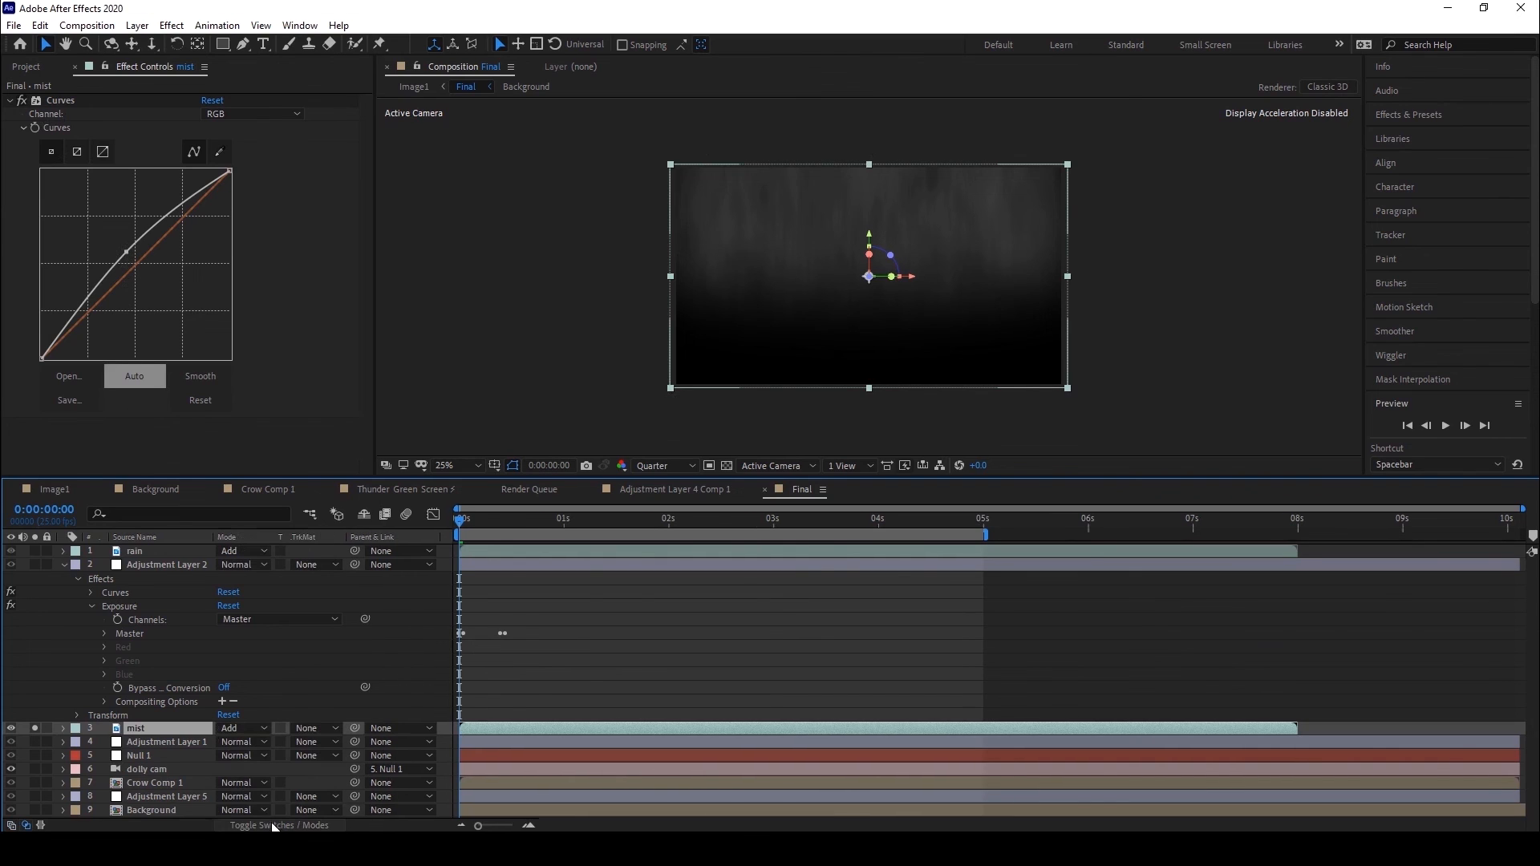
pyautogui.click(248, 730)
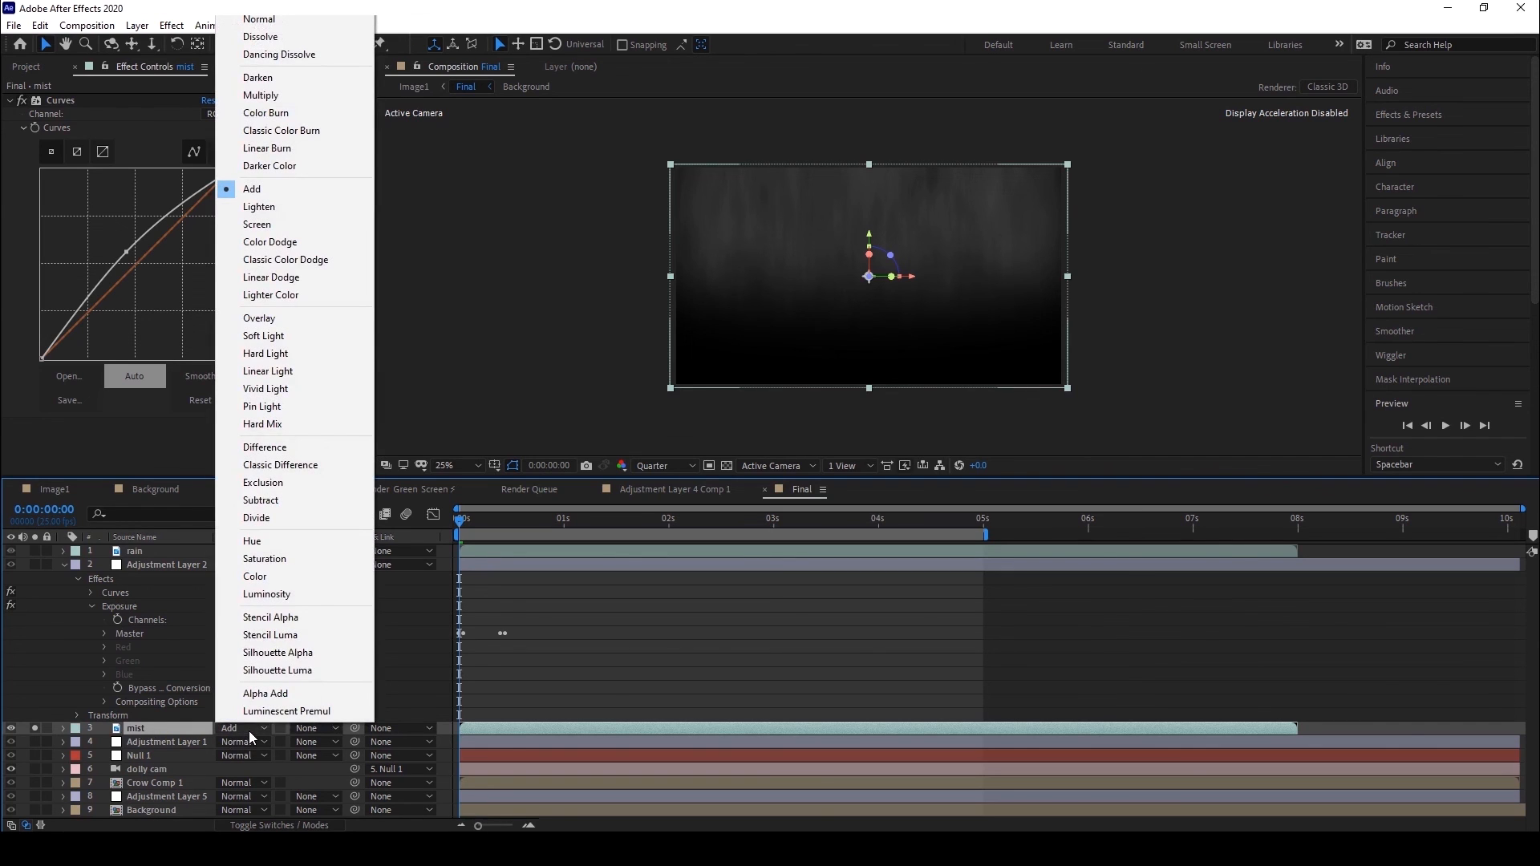
pyautogui.click(272, 194)
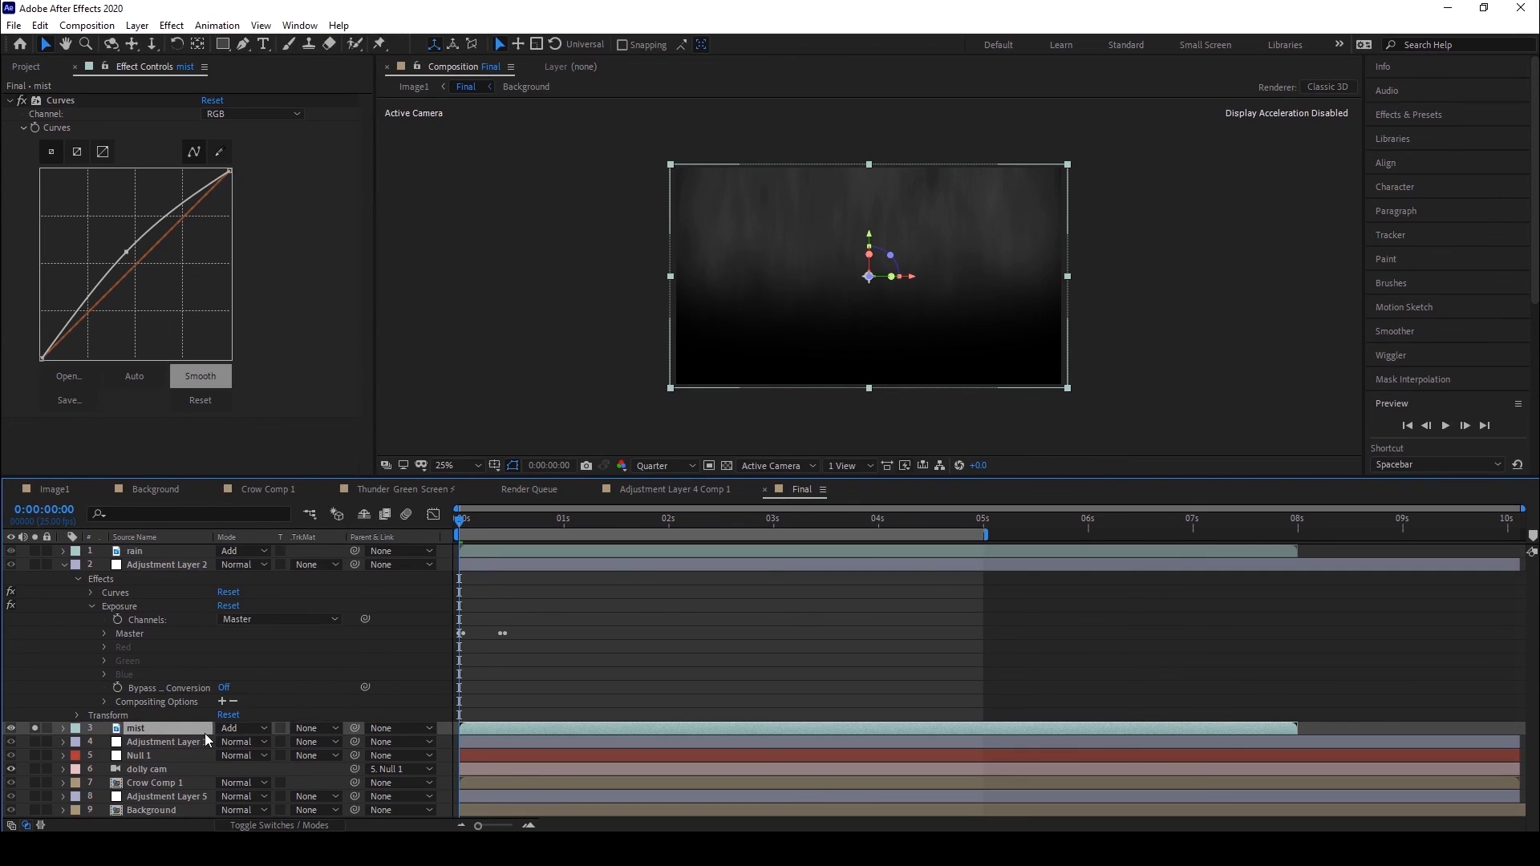
pyautogui.press('t')
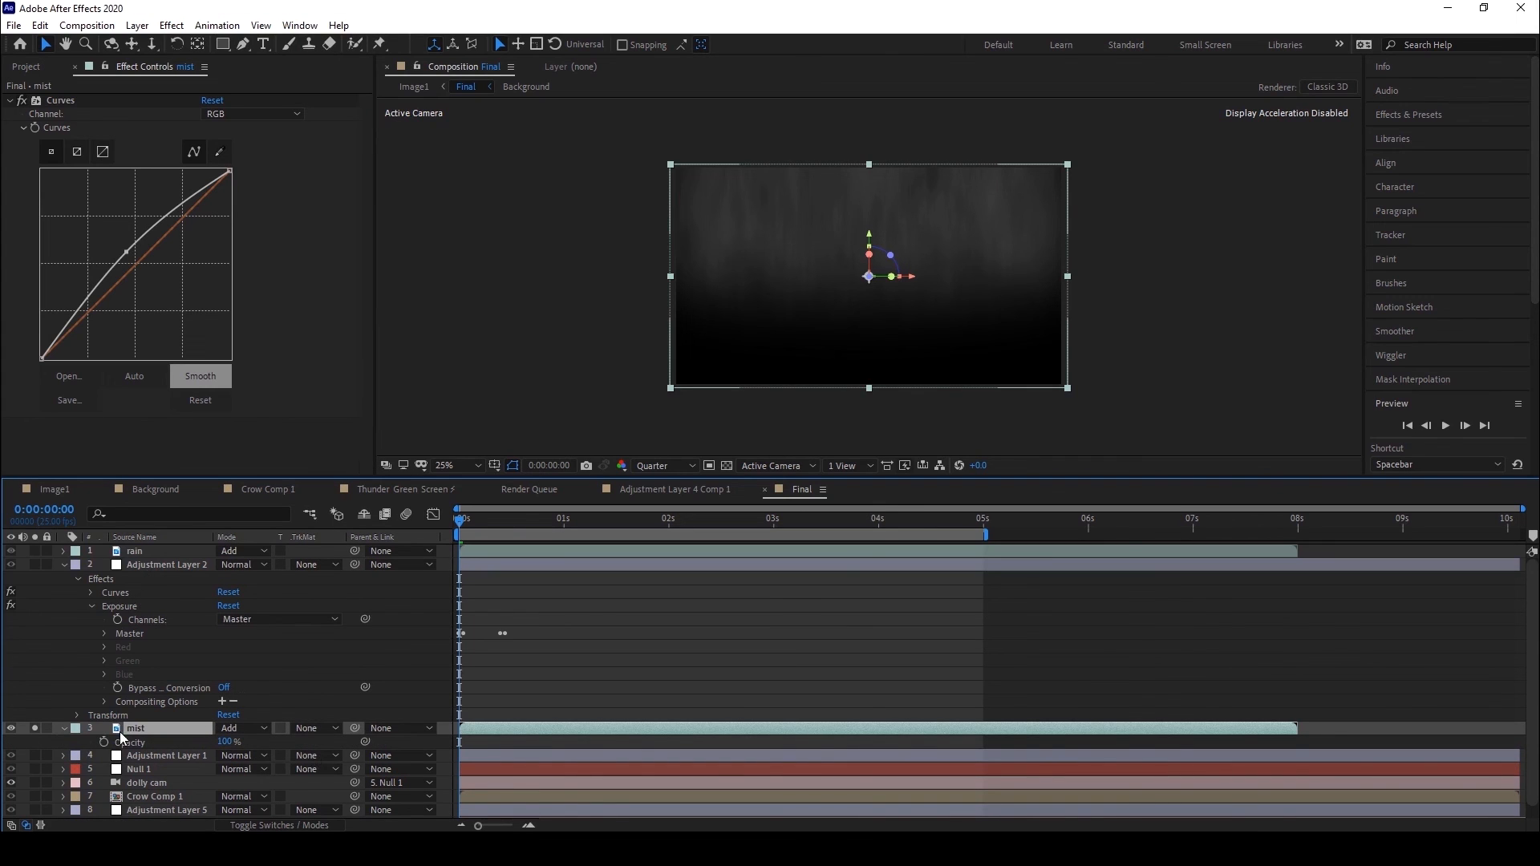
pyautogui.click(64, 727)
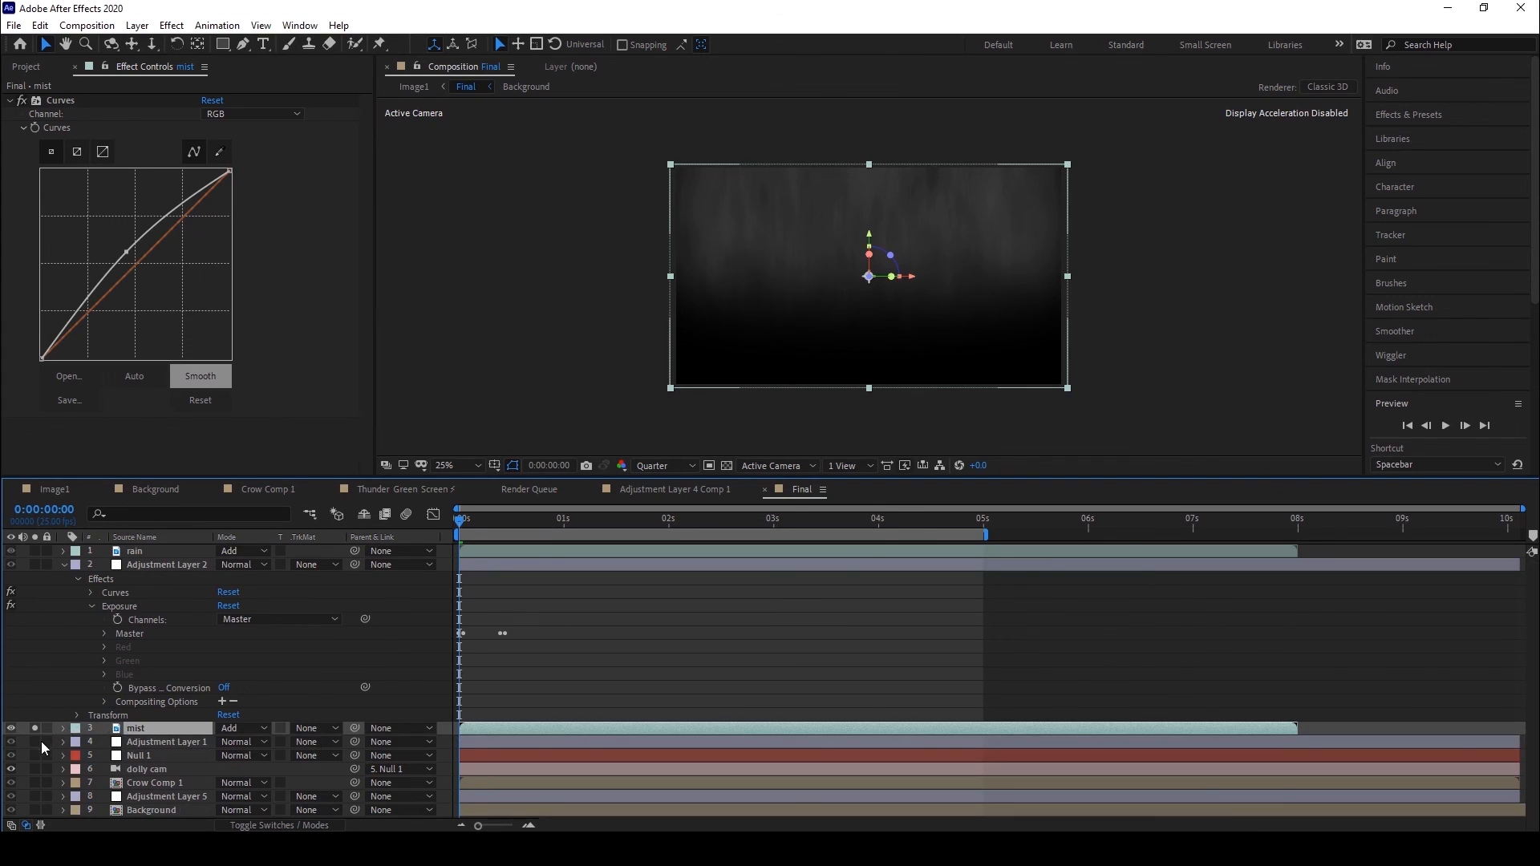
pyautogui.click(34, 727)
# Examine what Adjustment Layer 2 does to the image by soloing it briefly and turning its Curves effect off and on.
pyautogui.click(148, 566)
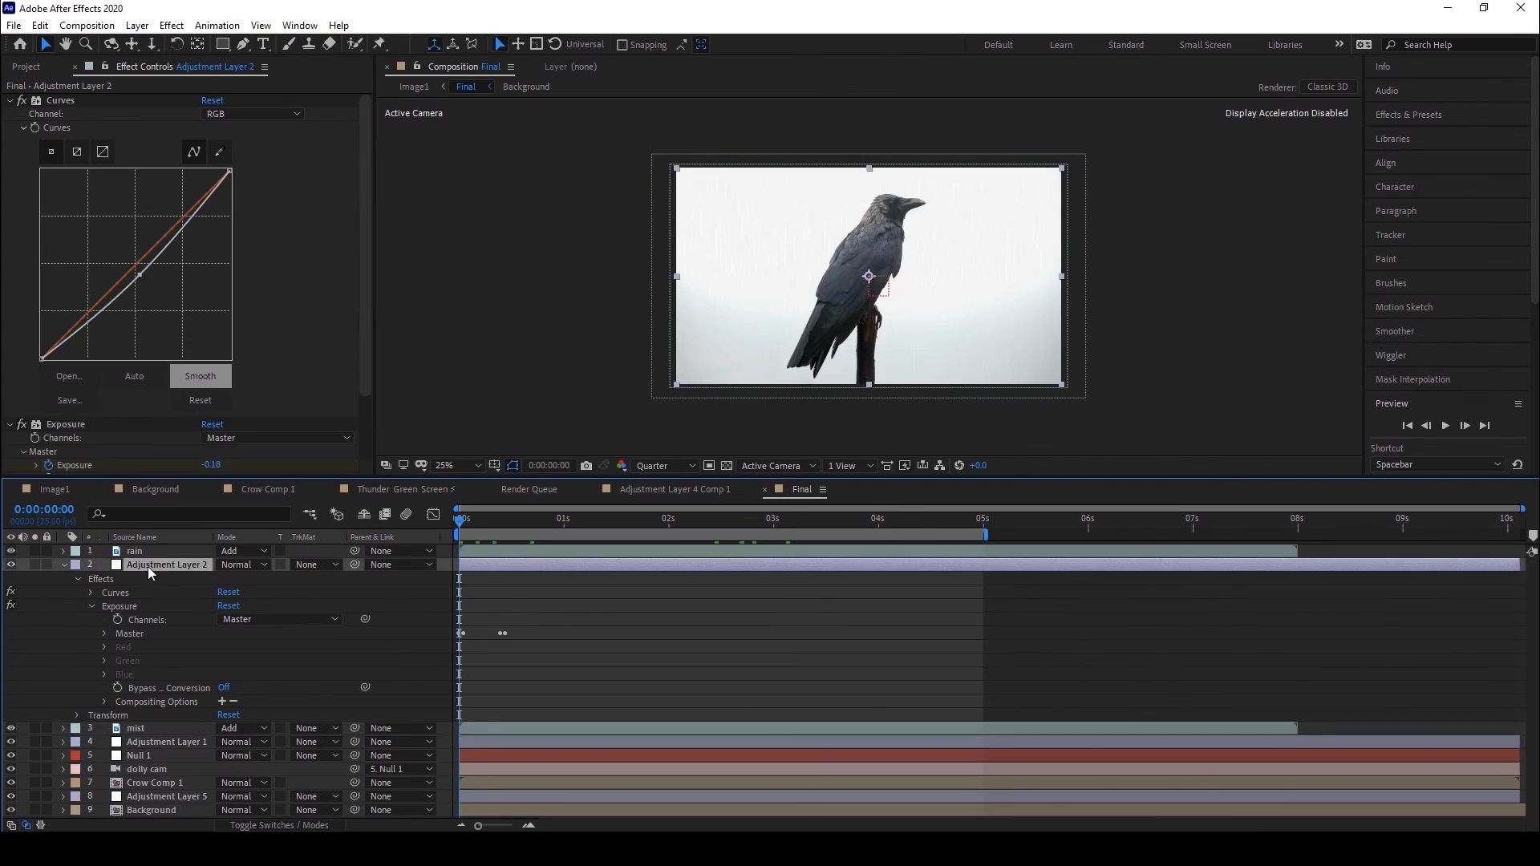
pyautogui.click(36, 565)
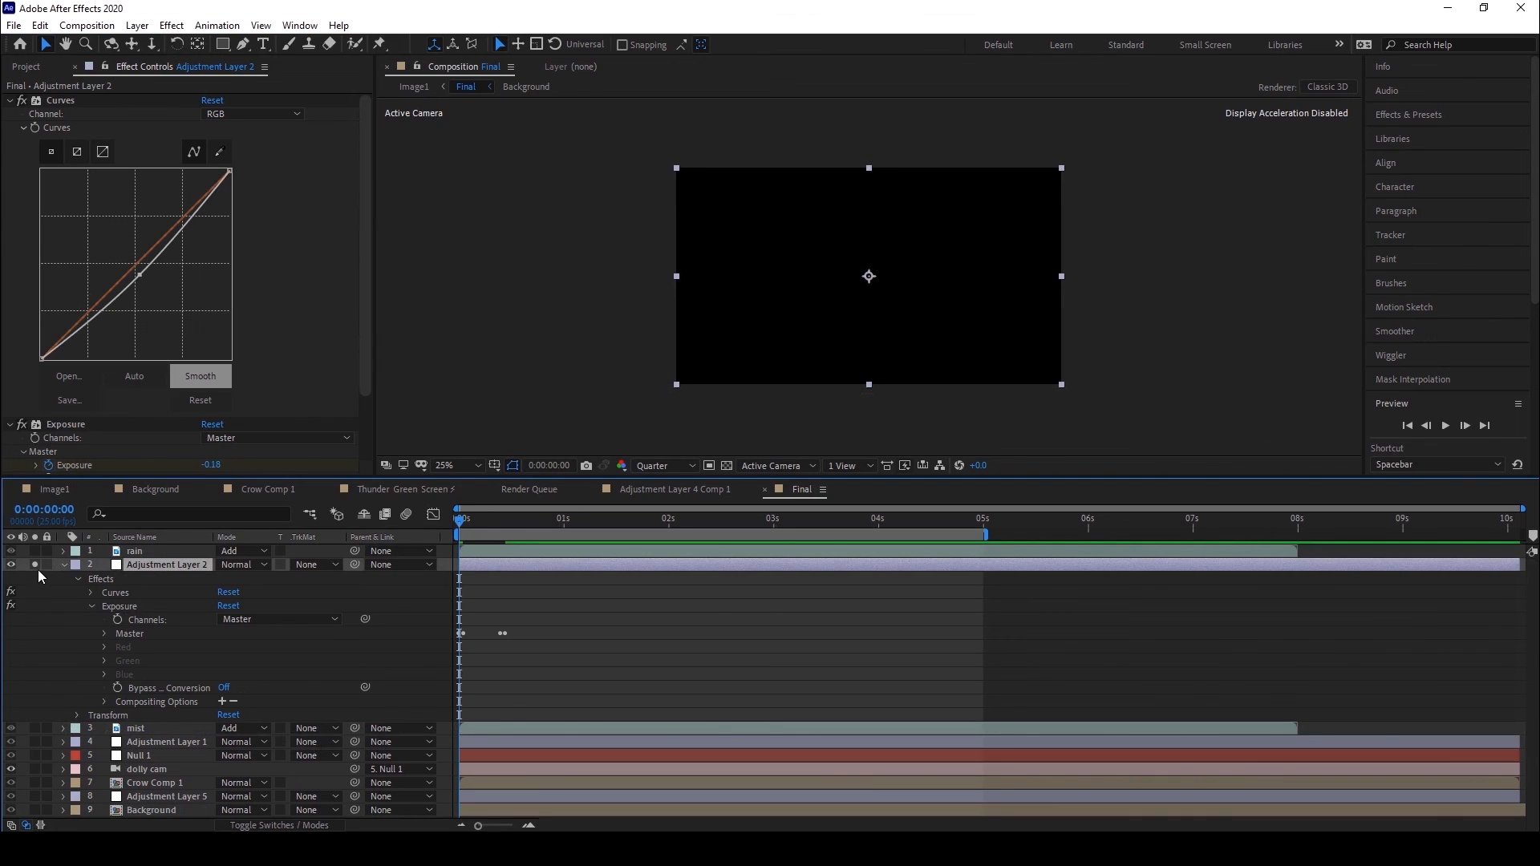
pyautogui.click(34, 565)
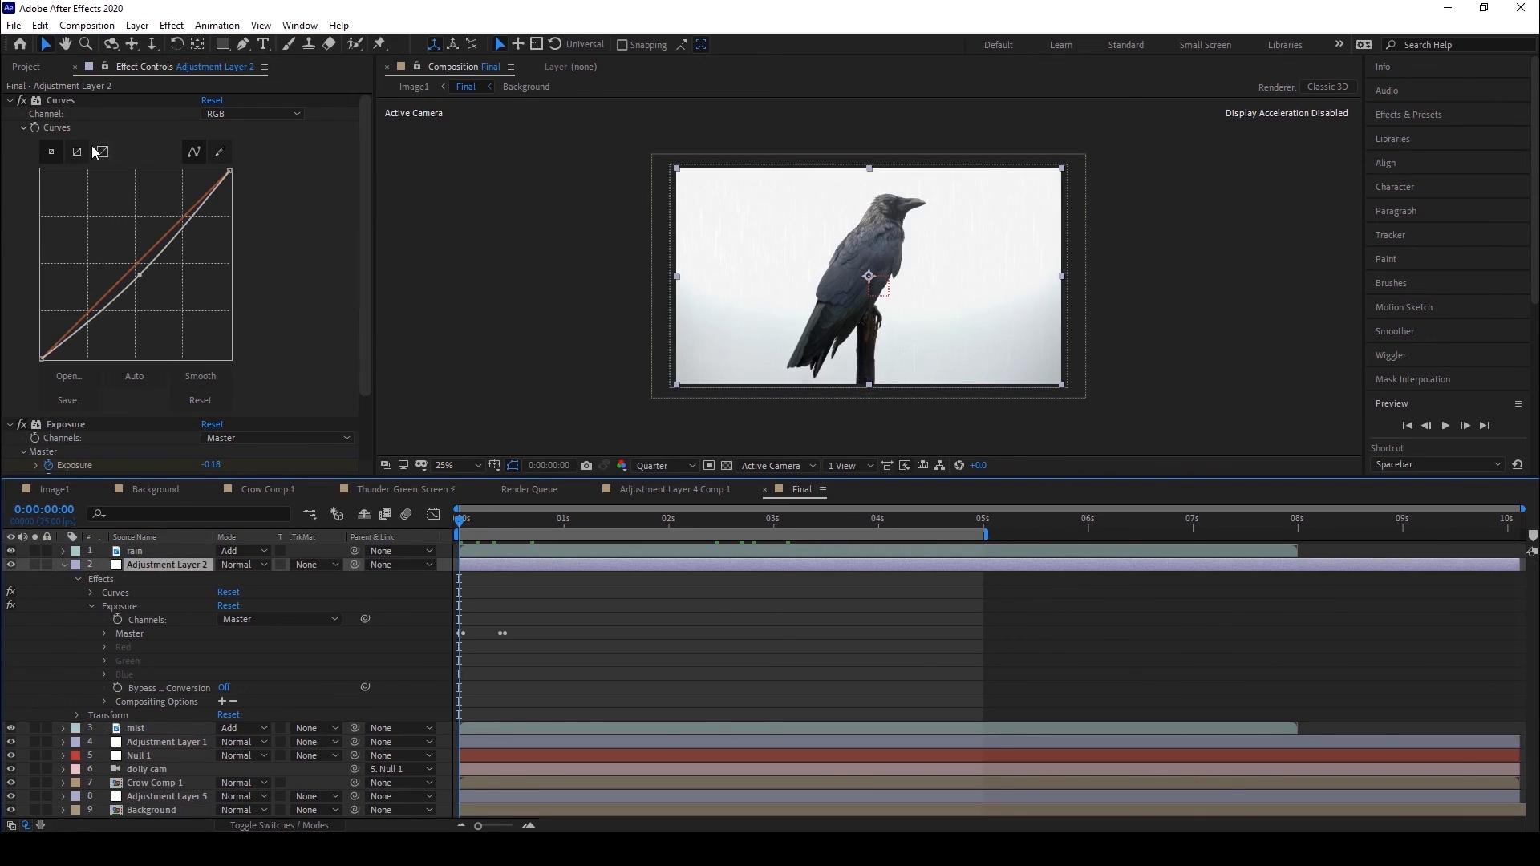
pyautogui.scroll(2, 768, 245)
pyautogui.scroll(-2, 763, 240)
pyautogui.click(21, 101)
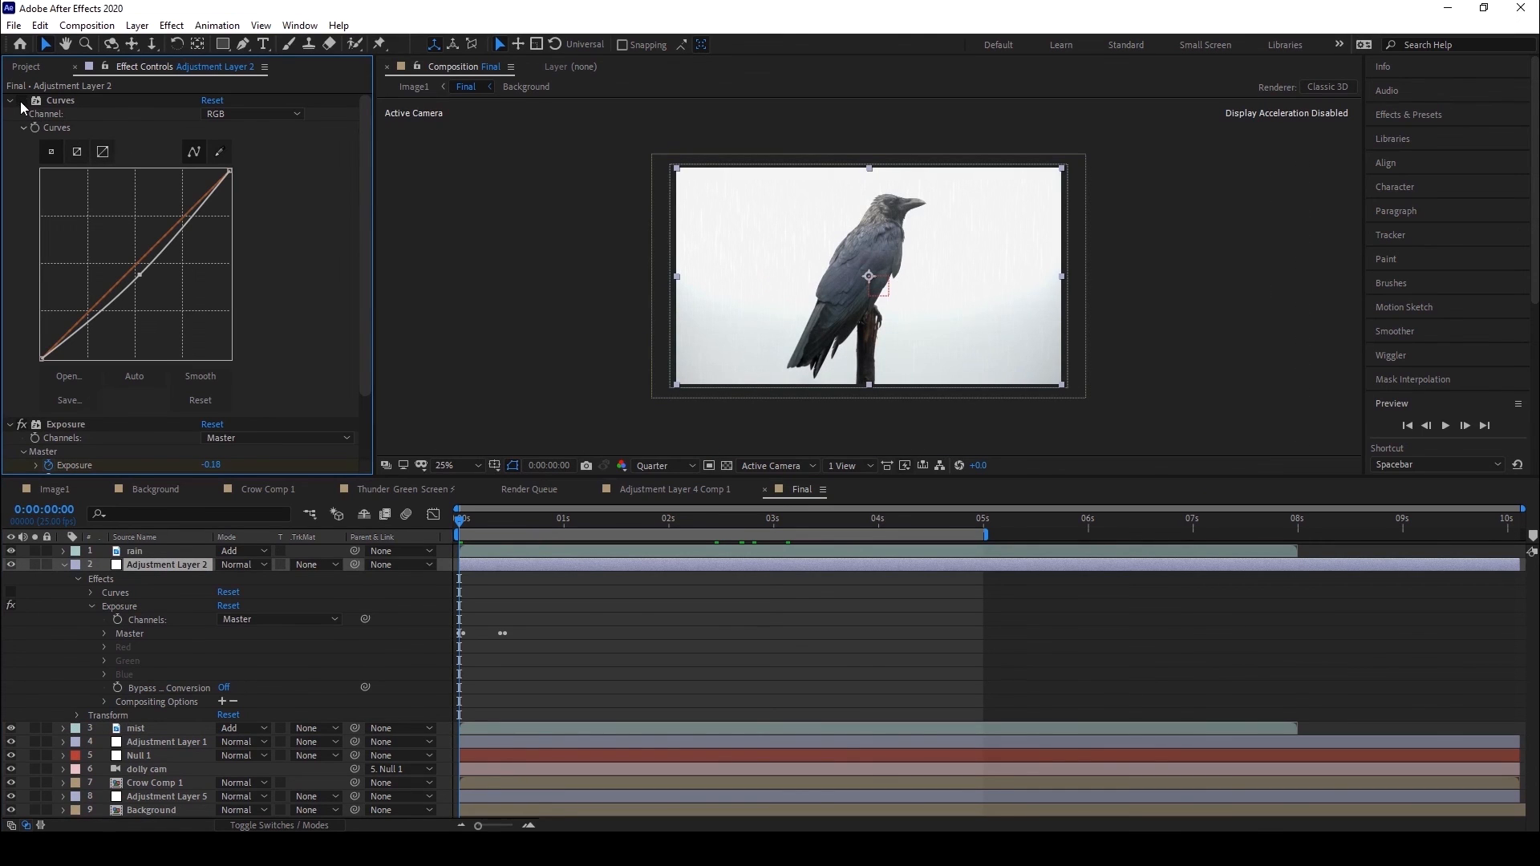
pyautogui.click(21, 101)
pyautogui.scroll(2, 864, 271)
pyautogui.scroll(-2, 865, 271)
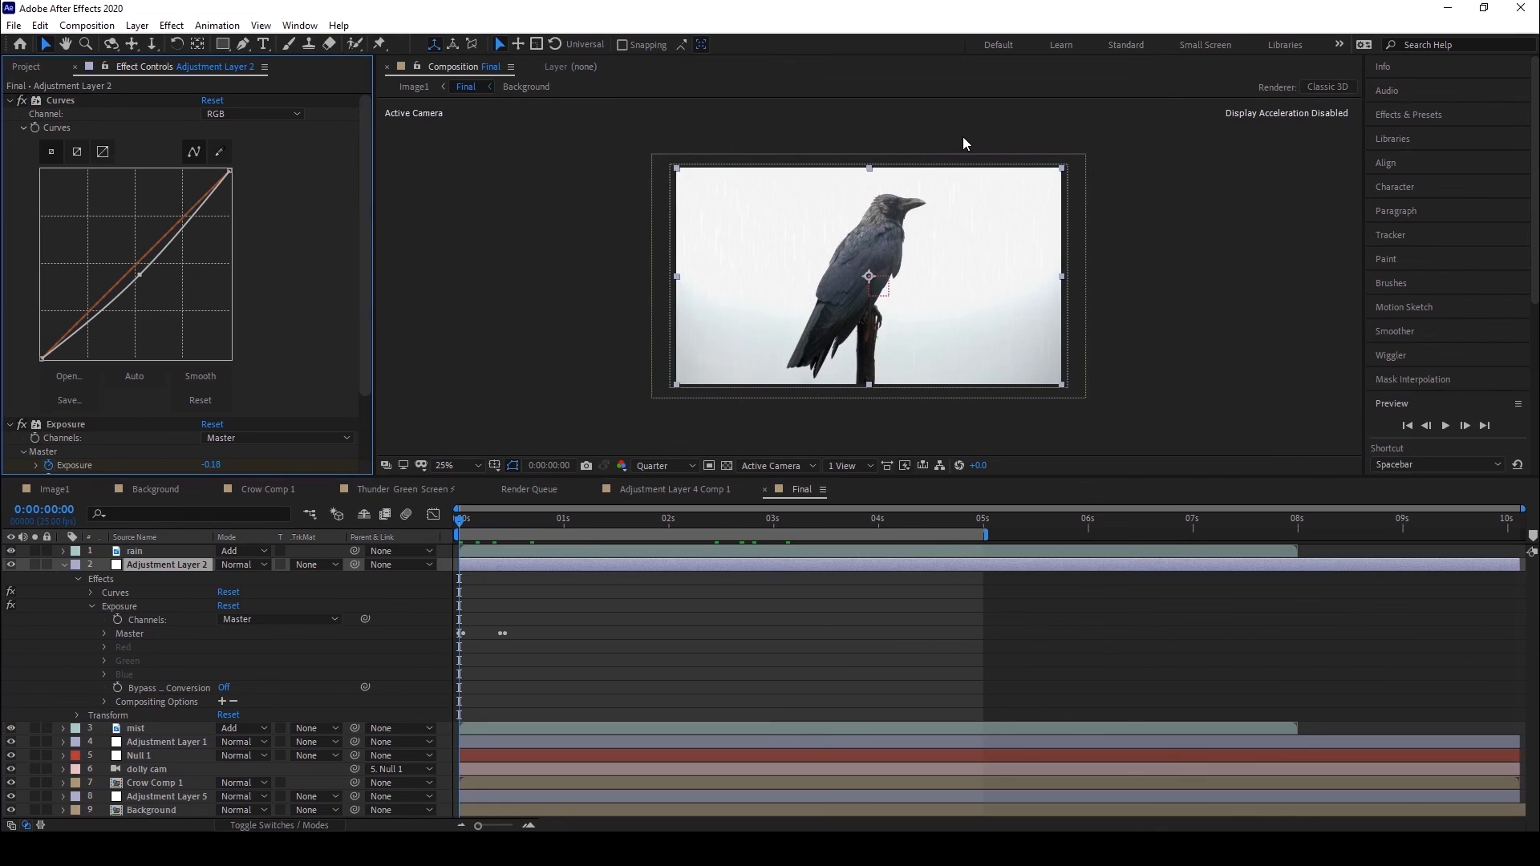
pyautogui.scroll(1, 869, 227)
pyautogui.scroll(-1, 853, 233)
pyautogui.scroll(1, 989, 311)
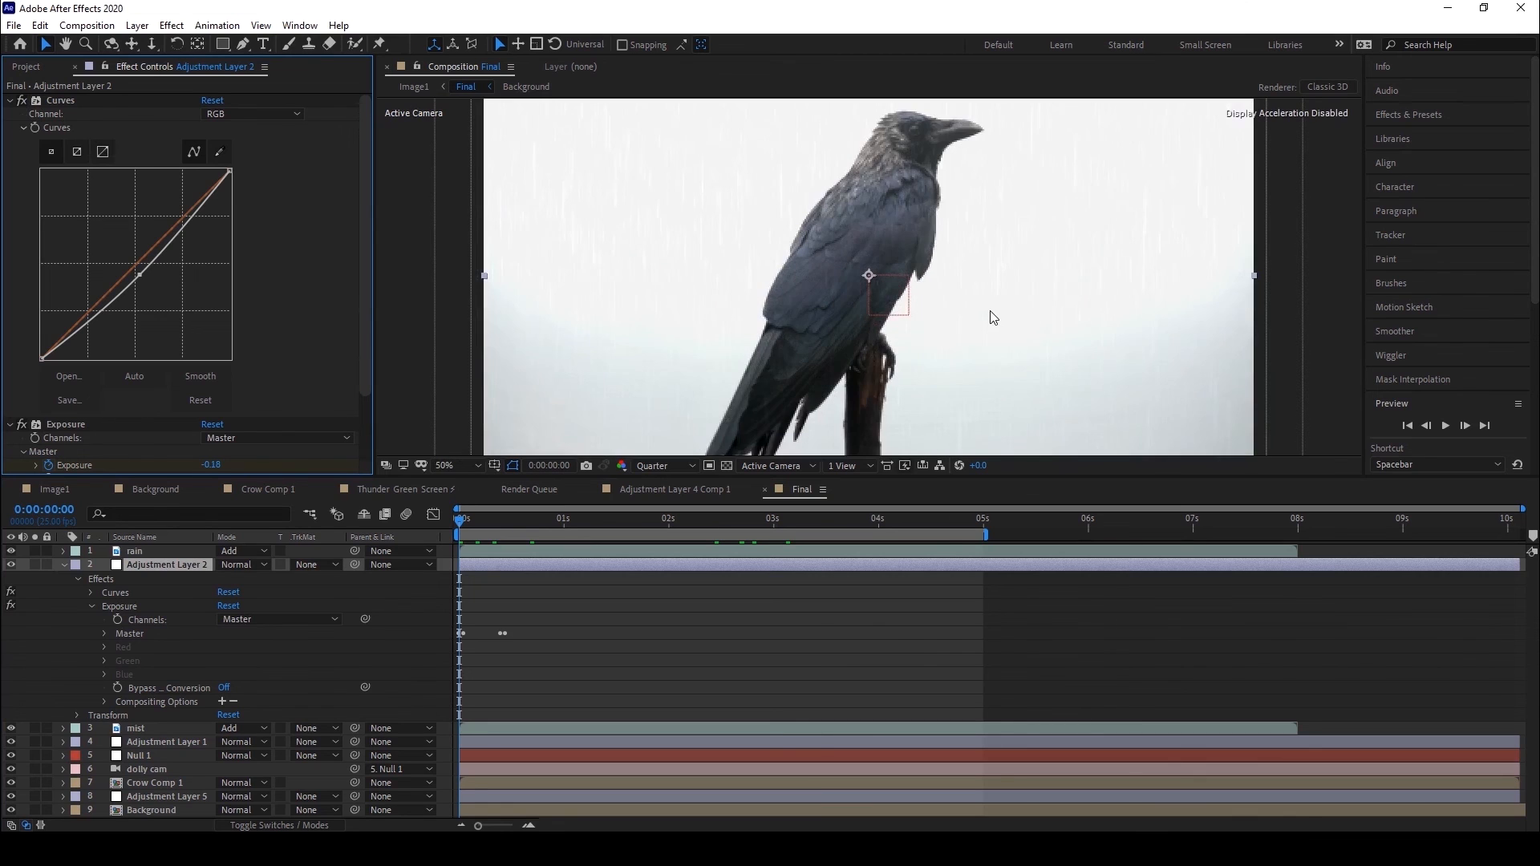
pyautogui.scroll(-1, 990, 311)
# Step through Adjustment Layer 2's Exposure keyframes at frames 0, 1, 10 and 11, and return to the start.
pyautogui.click(60, 101)
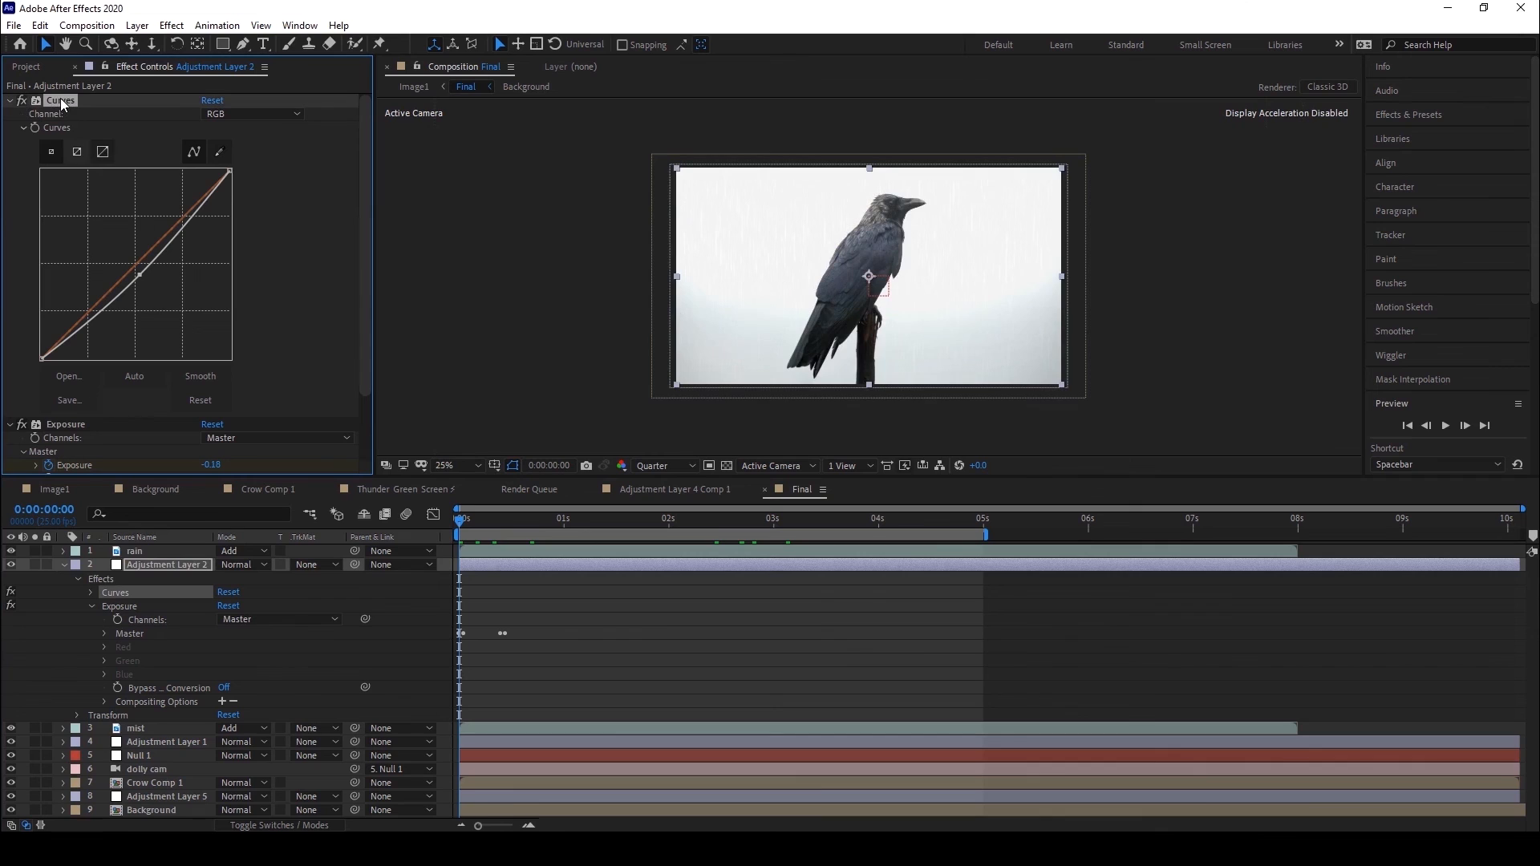
pyautogui.moveTo(367, 226); pyautogui.dragTo(364, 278)
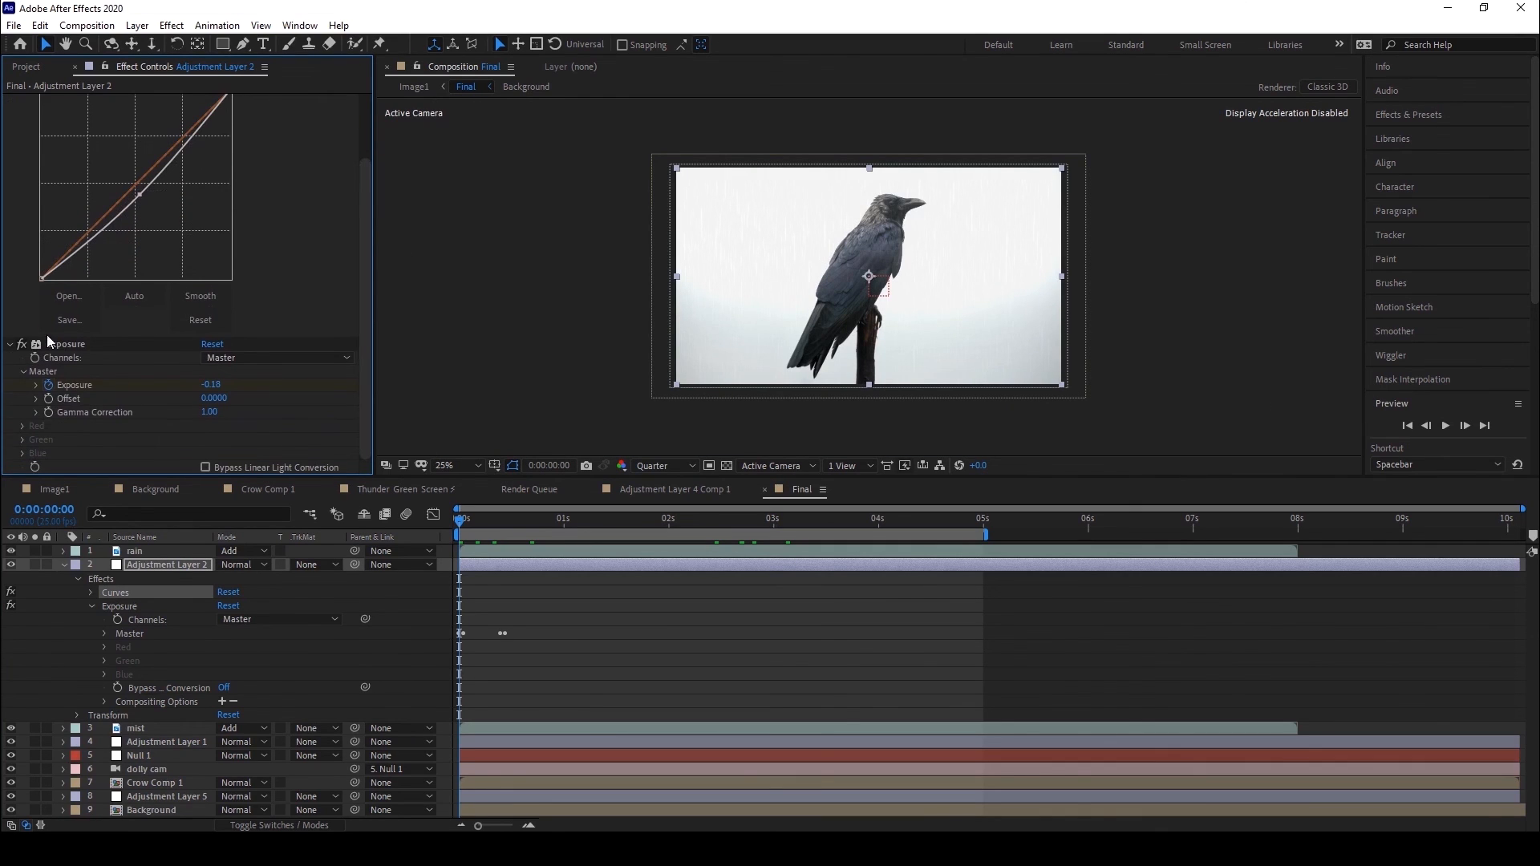
pyautogui.click(49, 343)
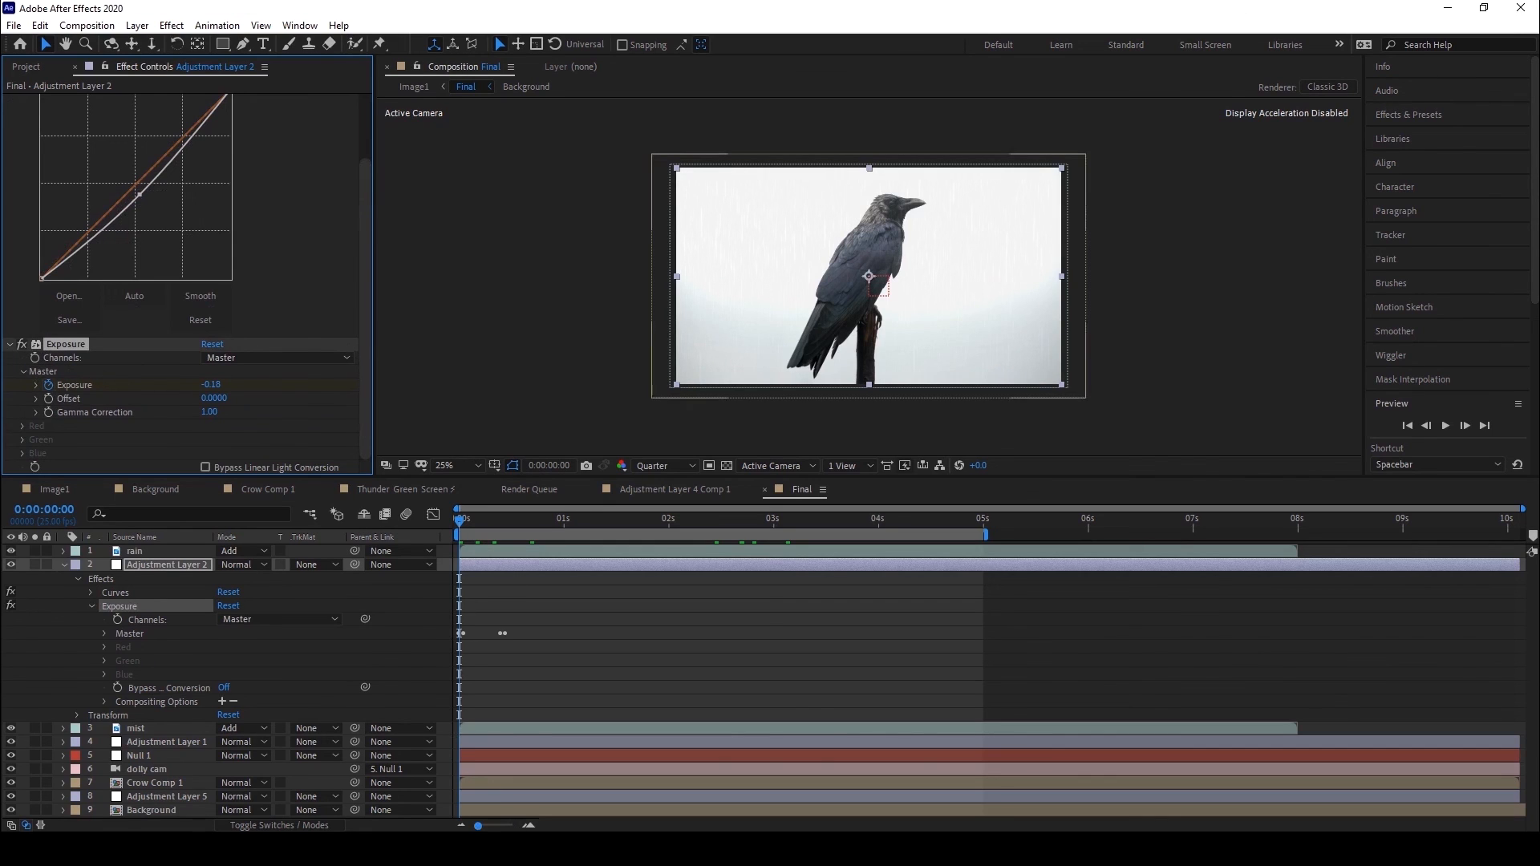
pyautogui.click(528, 825)
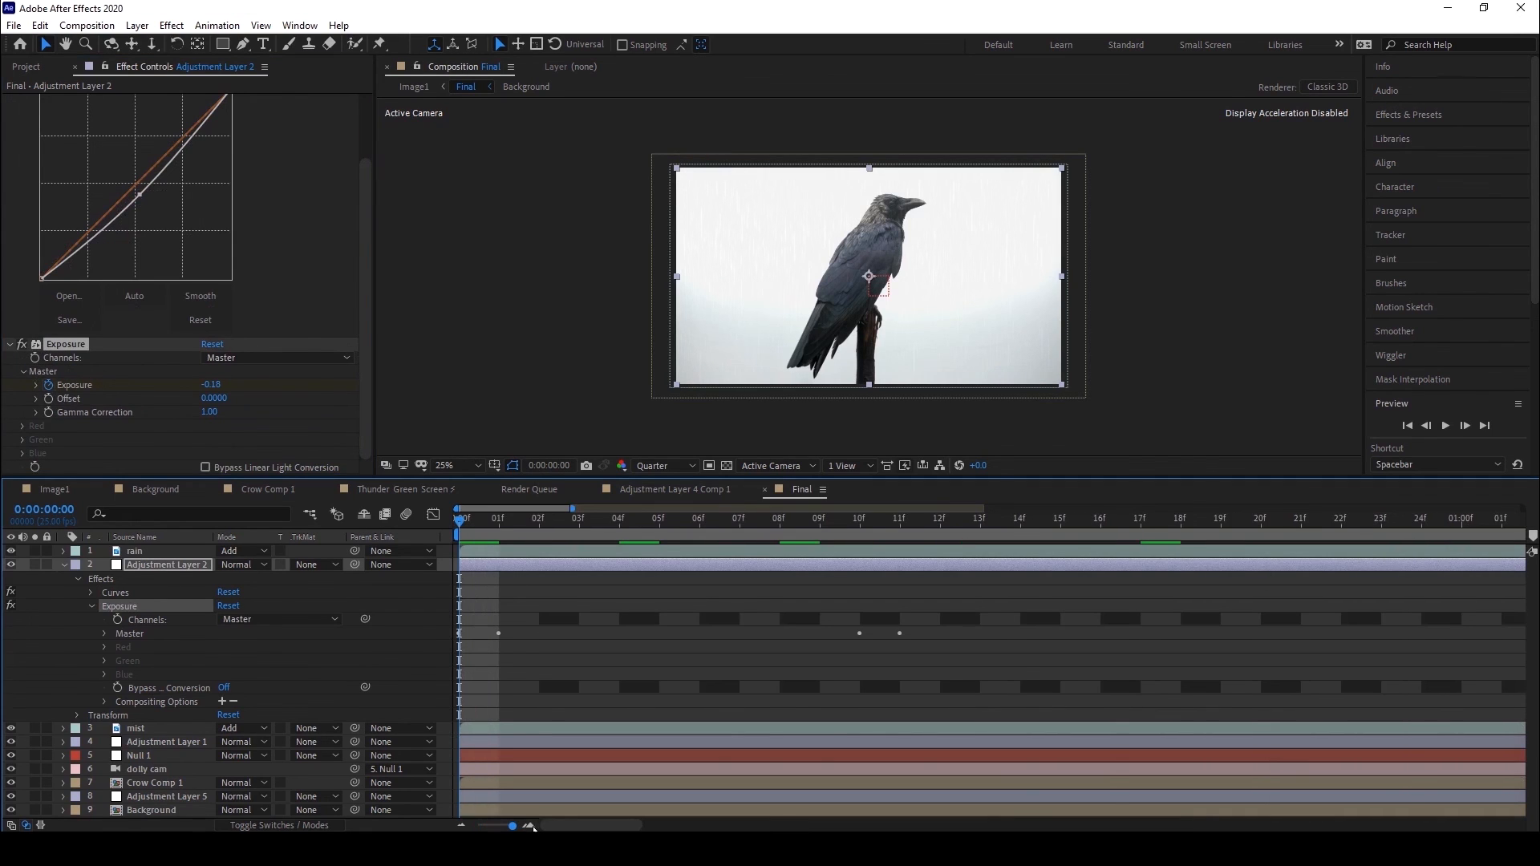
pyautogui.moveTo(462, 520); pyautogui.dragTo(497, 532)
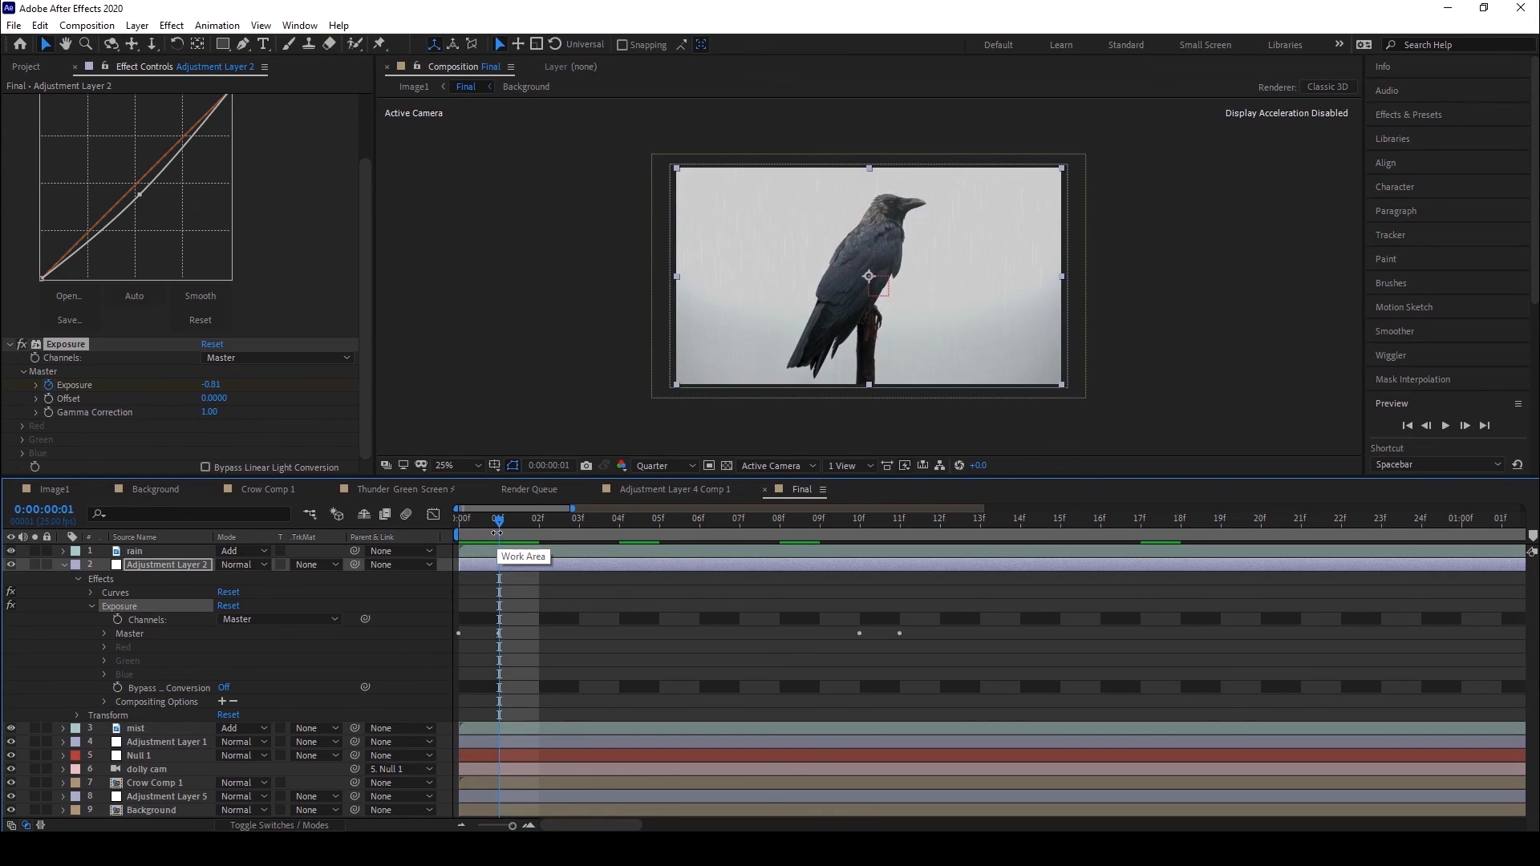
pyautogui.scroll(-1, 830, 252)
pyautogui.scroll(1, 829, 265)
pyautogui.moveTo(498, 521)
pyautogui.mouseDown()
pyautogui.moveTo(454, 523)
pyautogui.moveTo(507, 523)
pyautogui.mouseUp()
pyautogui.moveTo(497, 533); pyautogui.dragTo(864, 531)
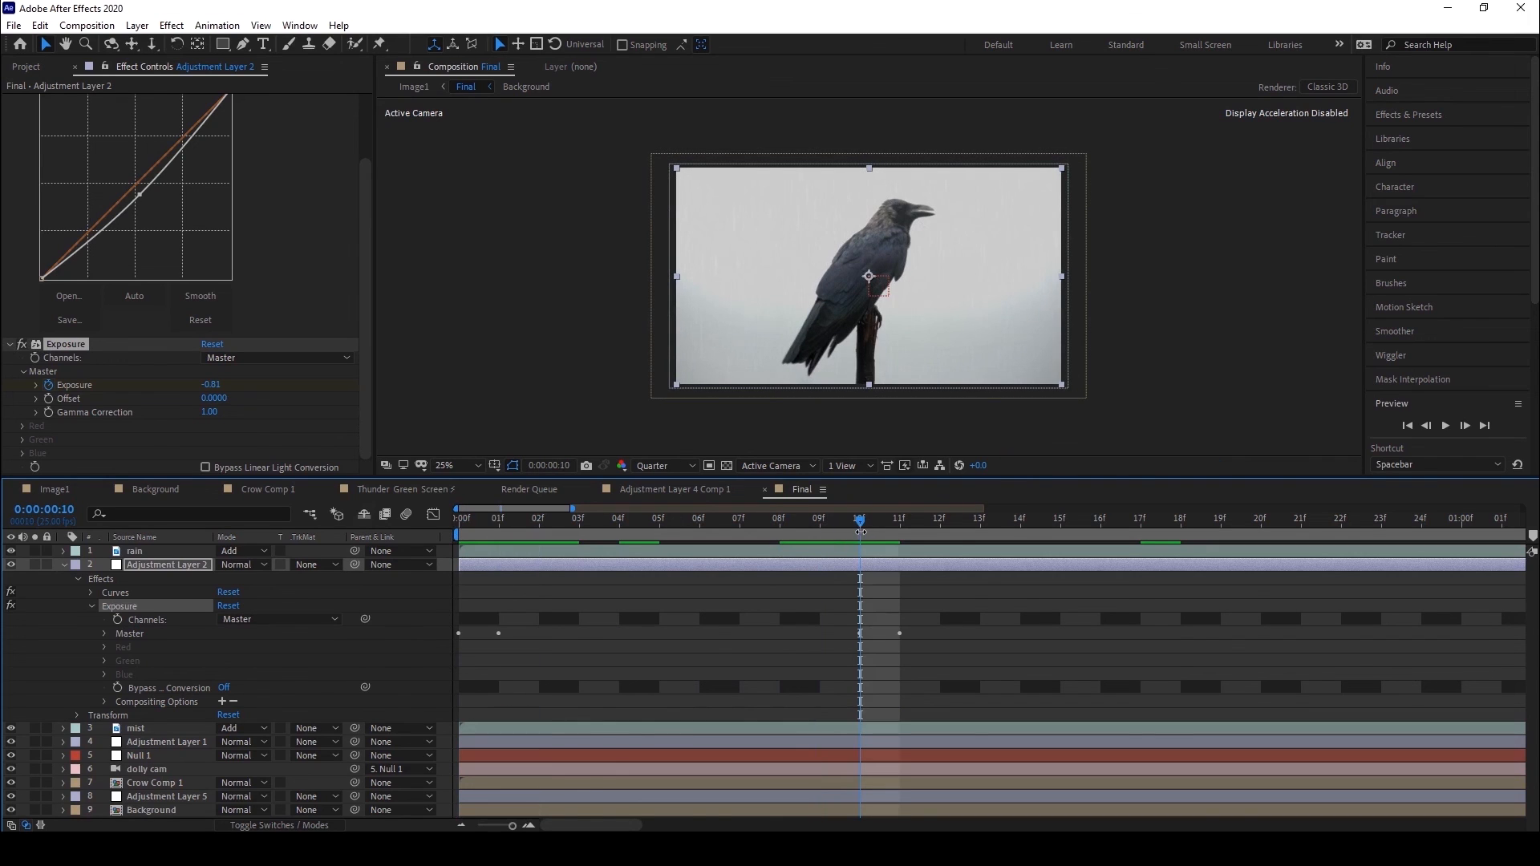
pyautogui.moveTo(864, 525); pyautogui.dragTo(908, 521)
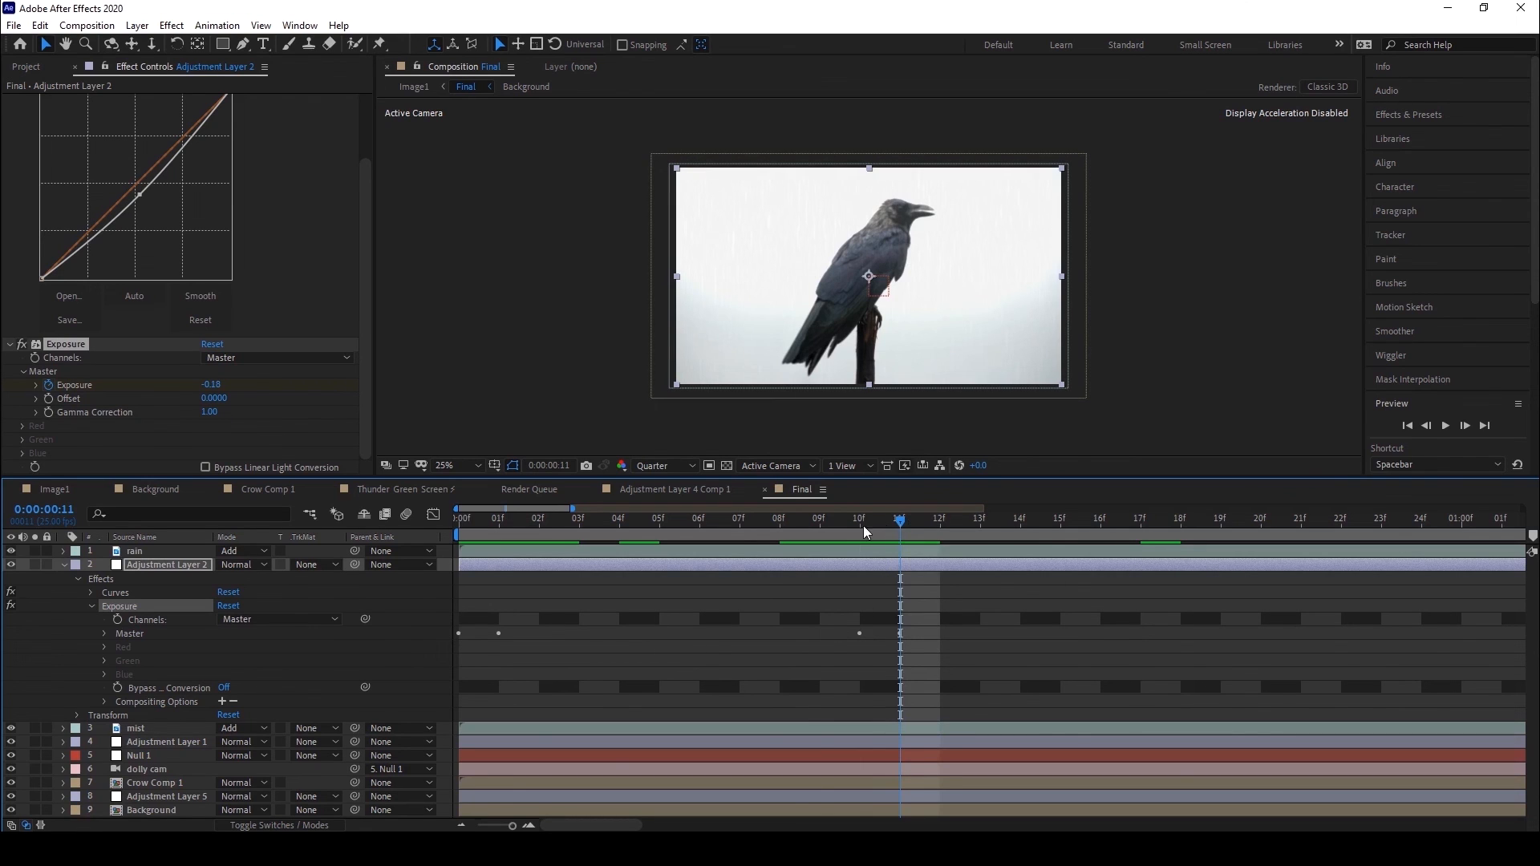
pyautogui.press('Home')
# Collapse Adjustment Layer 2's properties, select the rain layer and examine the rain over the crow in an enlarged composition view.
pyautogui.click(65, 565)
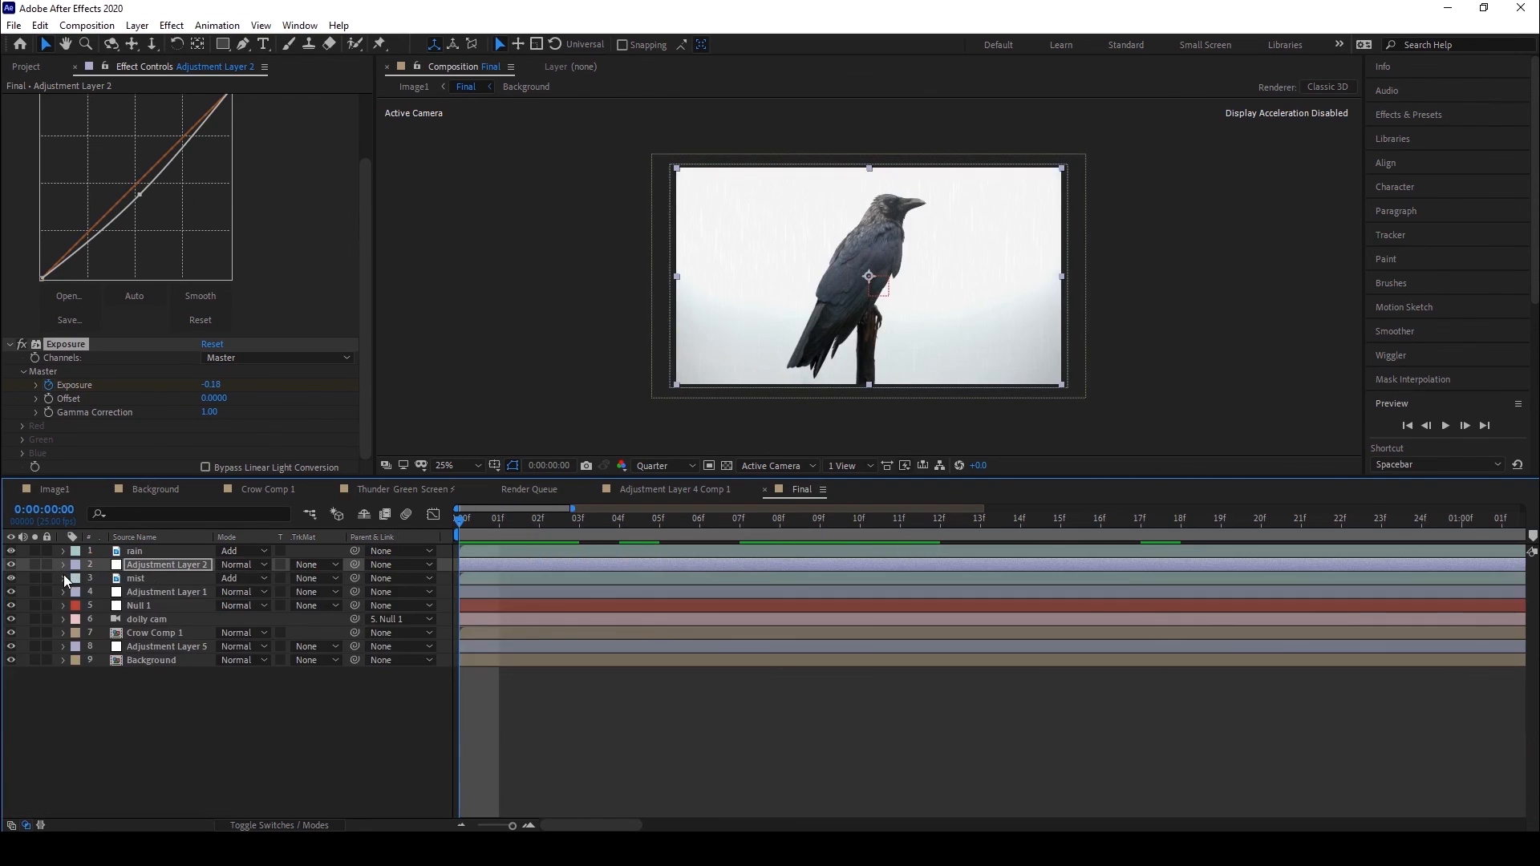
pyautogui.click(137, 553)
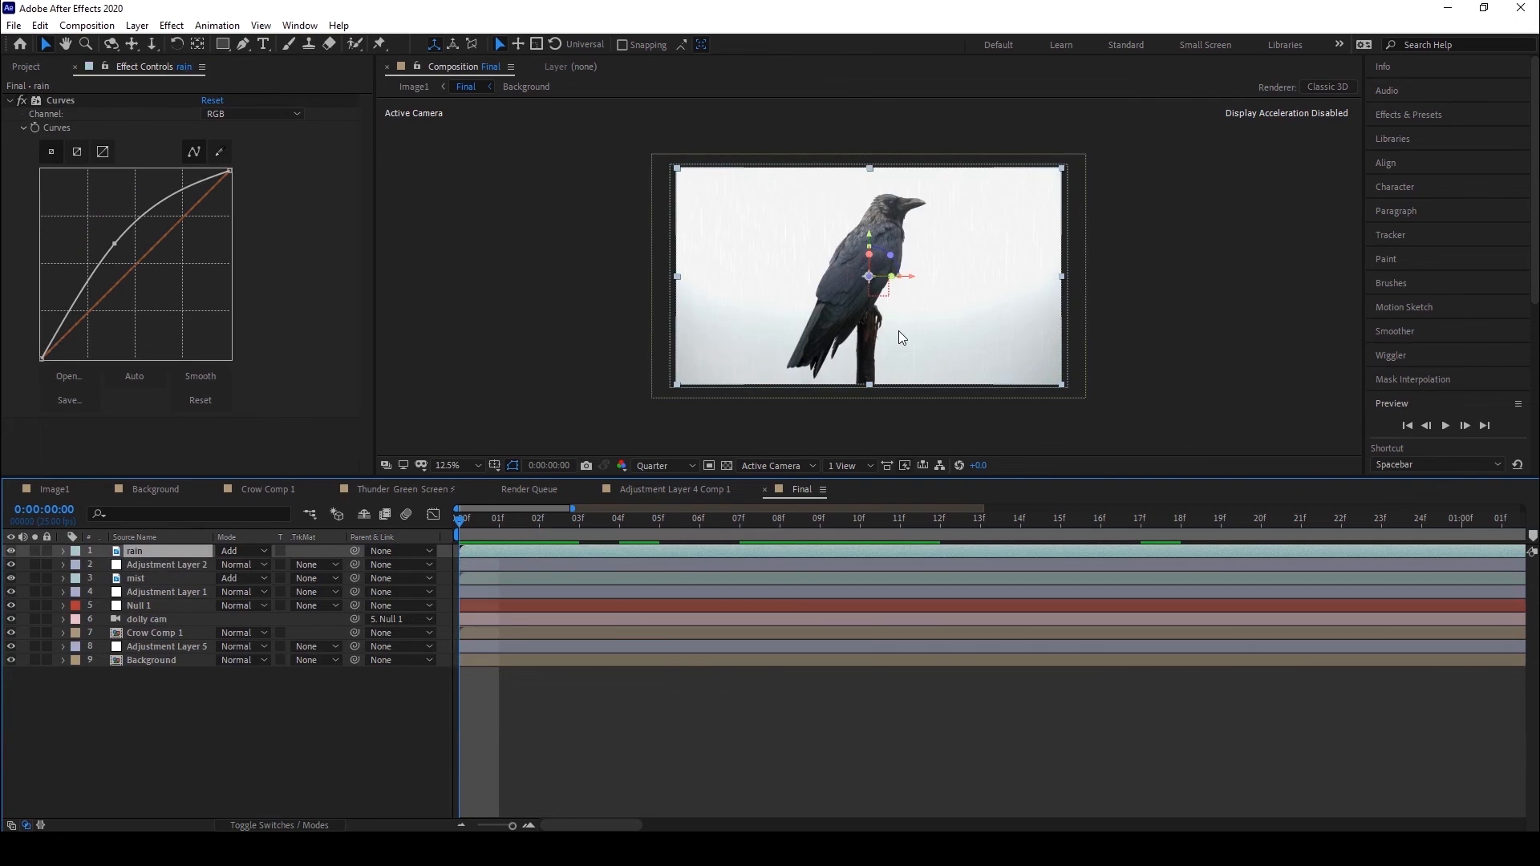
pyautogui.scroll(1, 891, 295)
pyautogui.scroll(-1, 890, 290)
pyautogui.scroll(1, 893, 297)
pyautogui.scroll(-1, 878, 212)
pyautogui.scroll(1, 874, 217)
pyautogui.moveTo(1081, 477); pyautogui.dragTo(1080, 520)
pyautogui.press('.')
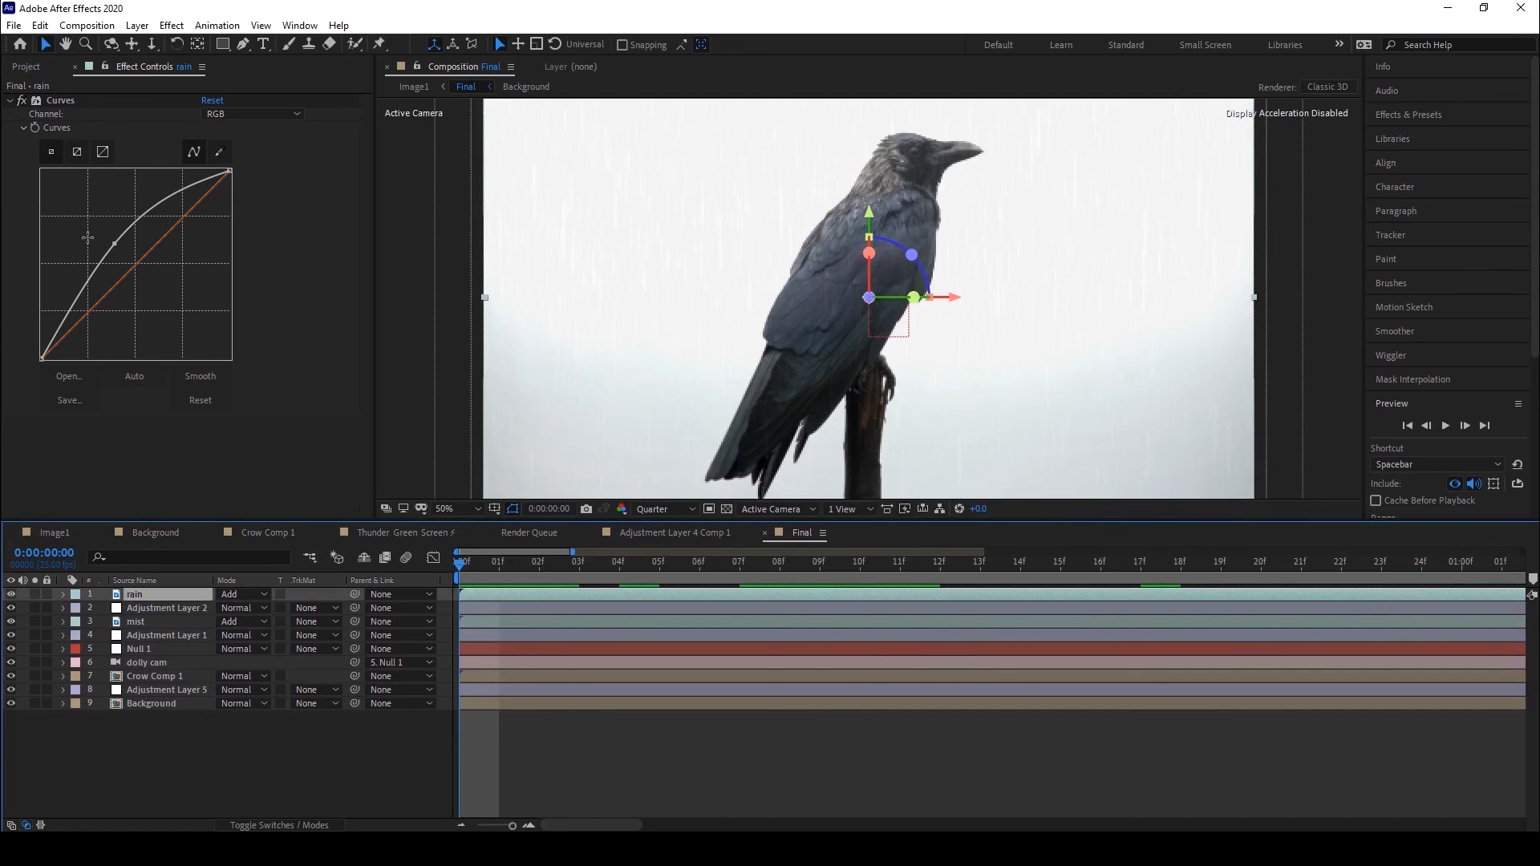
# Try a straight curve in the soloed rain layer's Curves effect, and undo the change.
pyautogui.moveTo(114, 245); pyautogui.dragTo(49, 446)
pyautogui.click(37, 597)
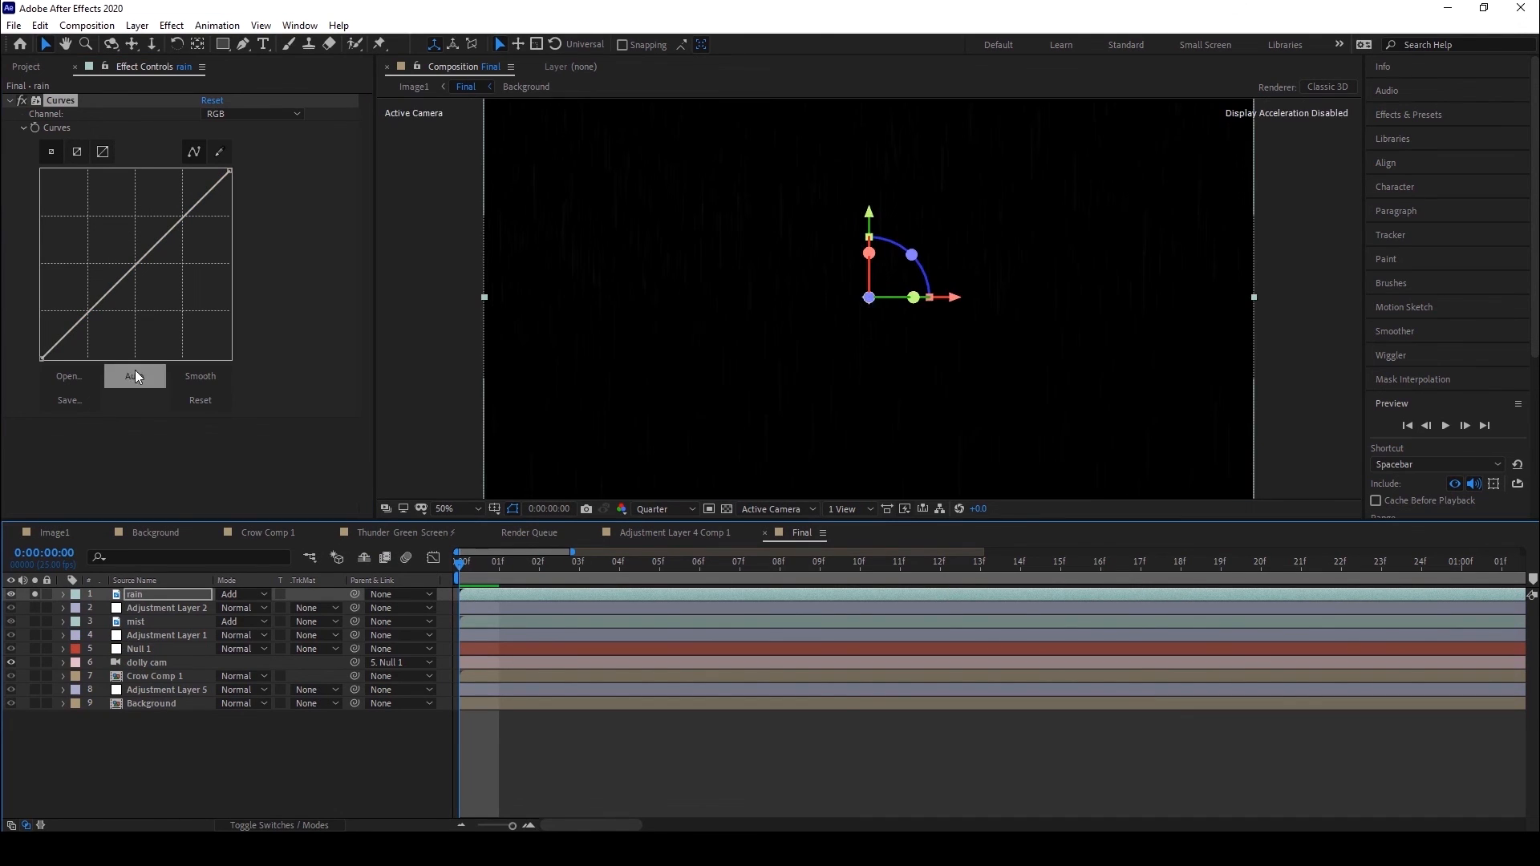
pyautogui.press(',')
pyautogui.click(133, 375)
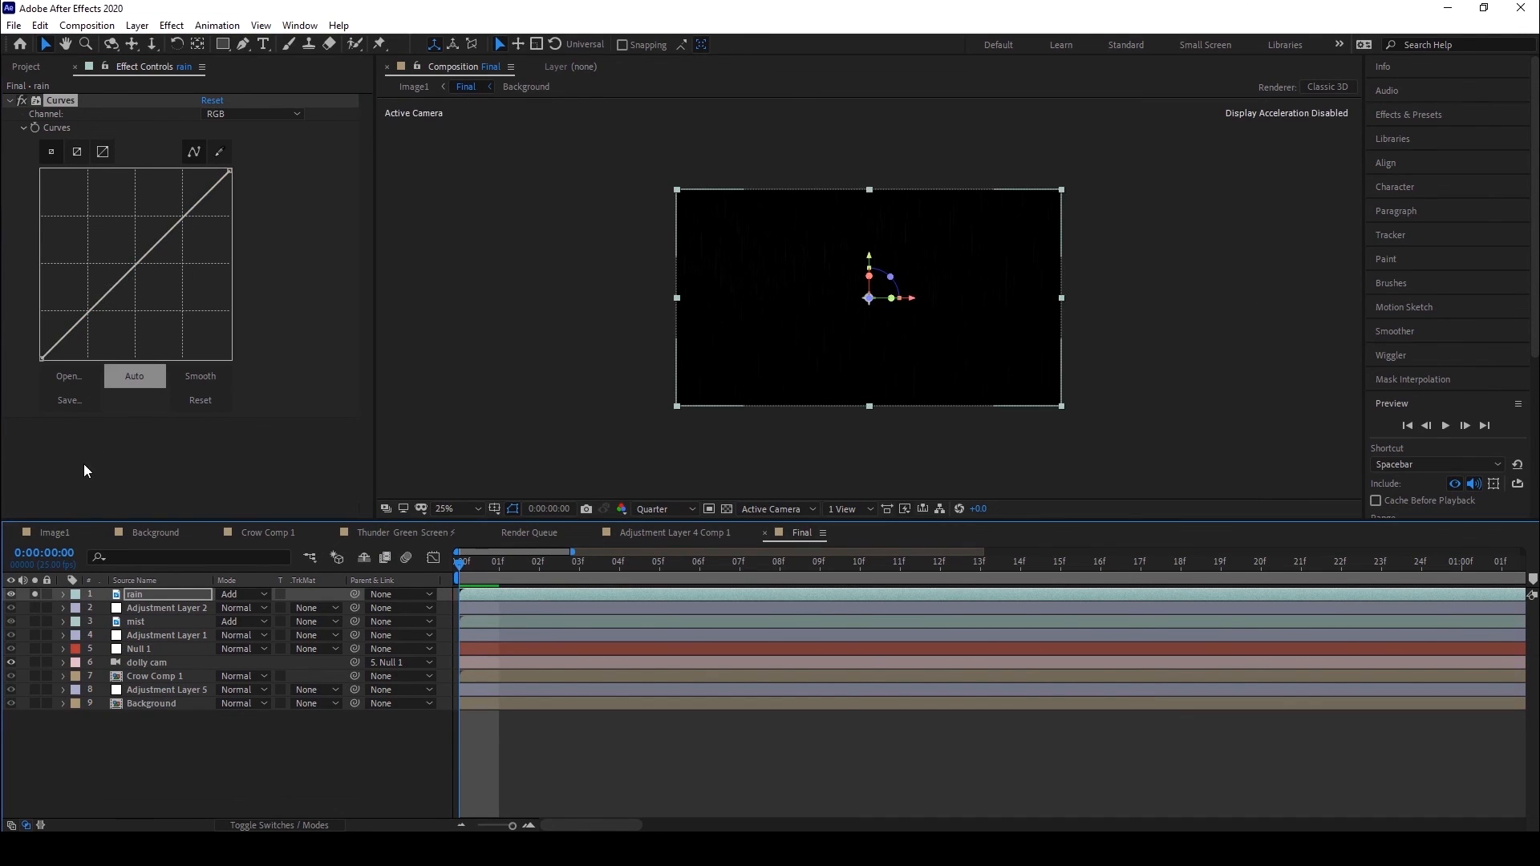
pyautogui.hotkey('ctrl', 'z')
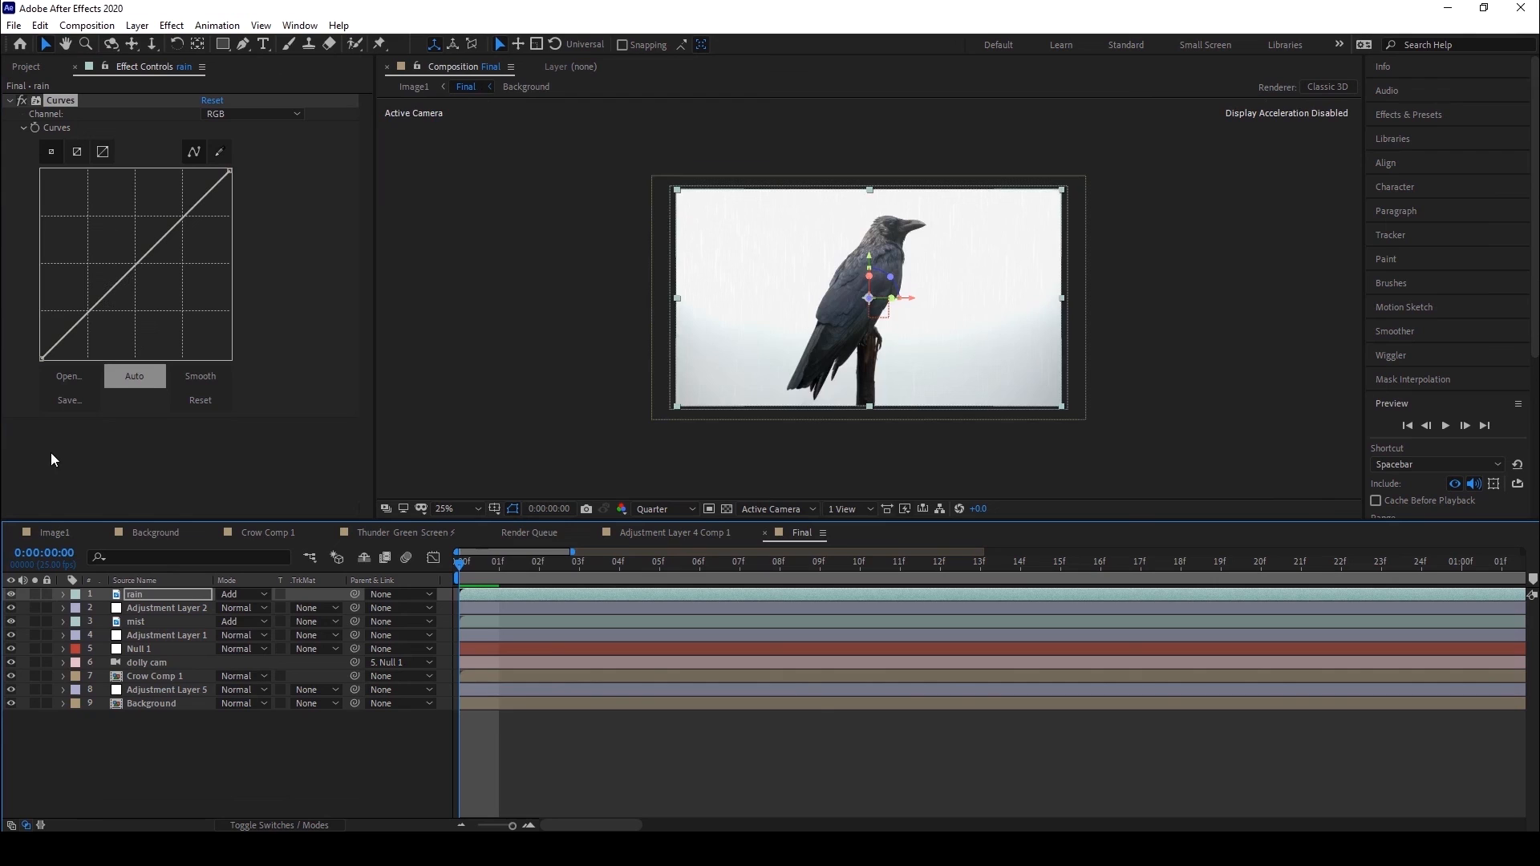
pyautogui.hotkey('ctrl', 'z')
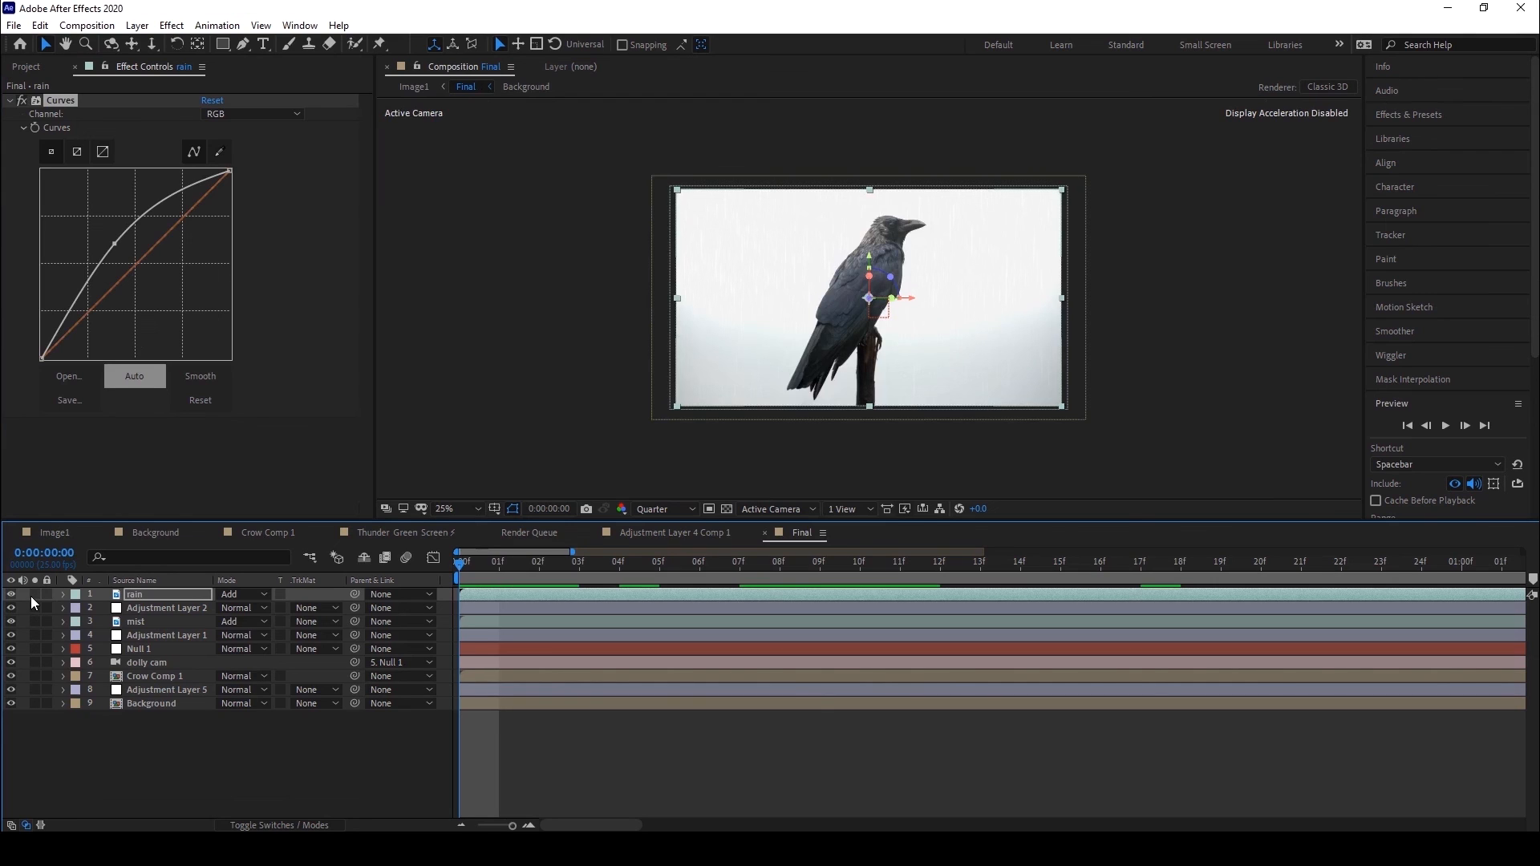
# Solo the rain layer and scrub through its first frames to examine the falling rain up close.
pyautogui.click(37, 594)
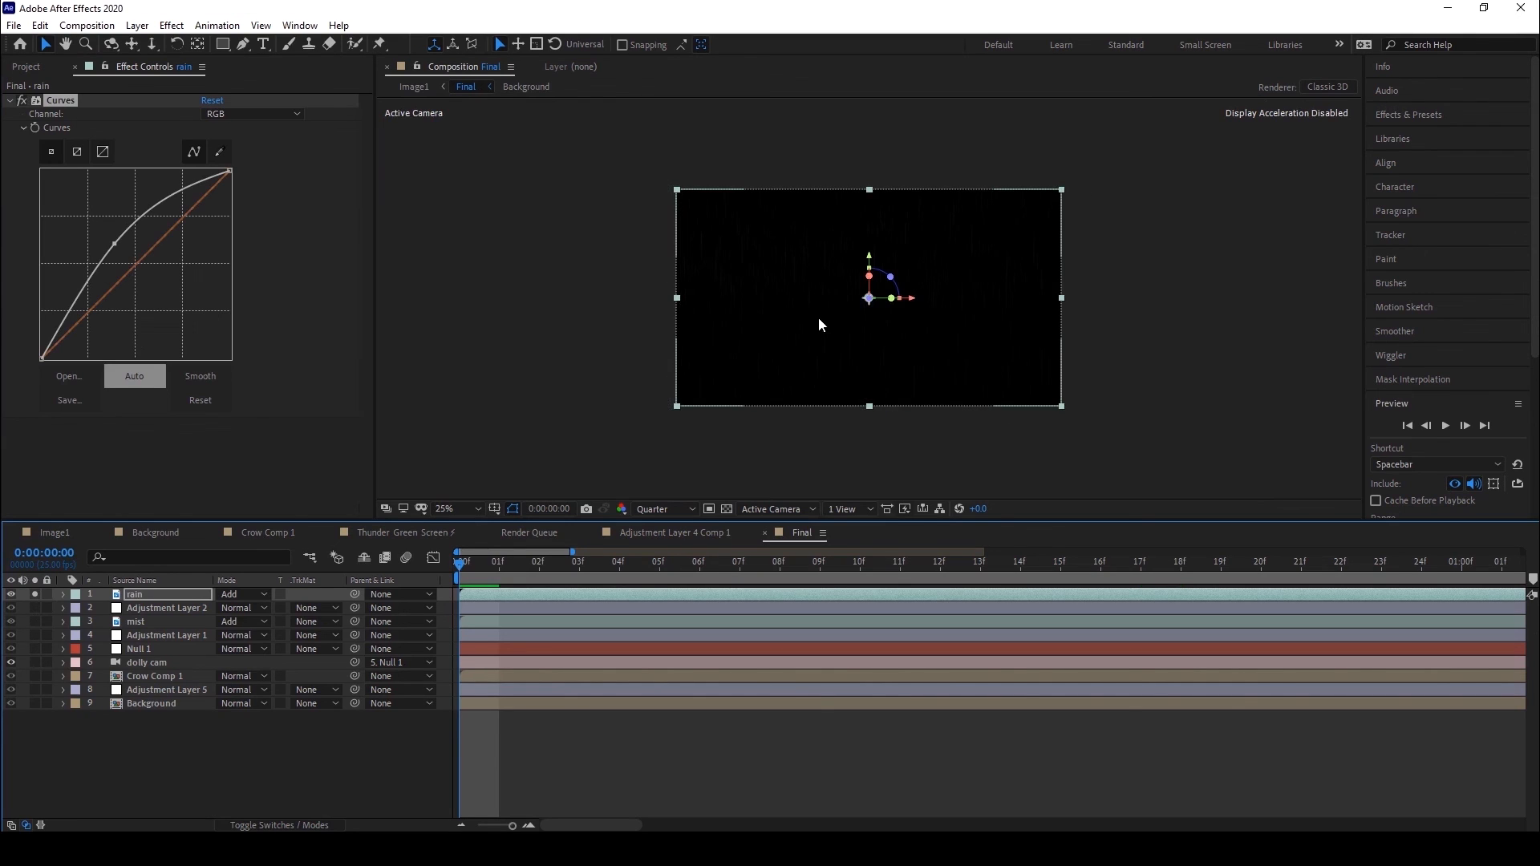
pyautogui.press('/')
pyautogui.moveTo(546, 563); pyautogui.dragTo(603, 565)
pyautogui.press(',')
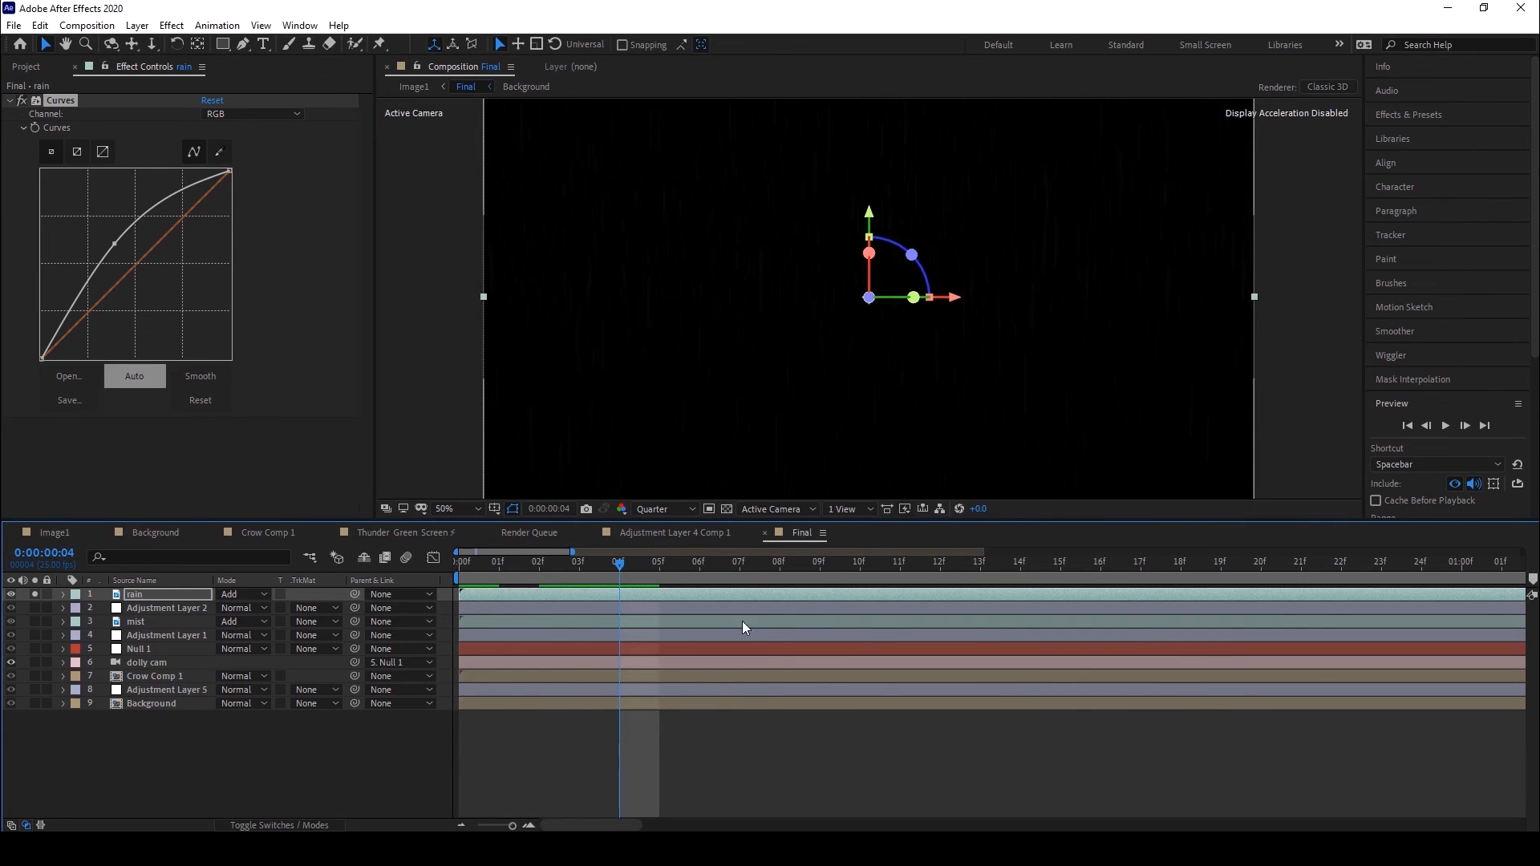
pyautogui.moveTo(720, 565); pyautogui.dragTo(618, 565)
pyautogui.scroll(-1, 793, 300)
pyautogui.scroll(1, 773, 309)
# Try the rain layer at 100% opacity, alone and over the full crow scene.
pyautogui.press('t')
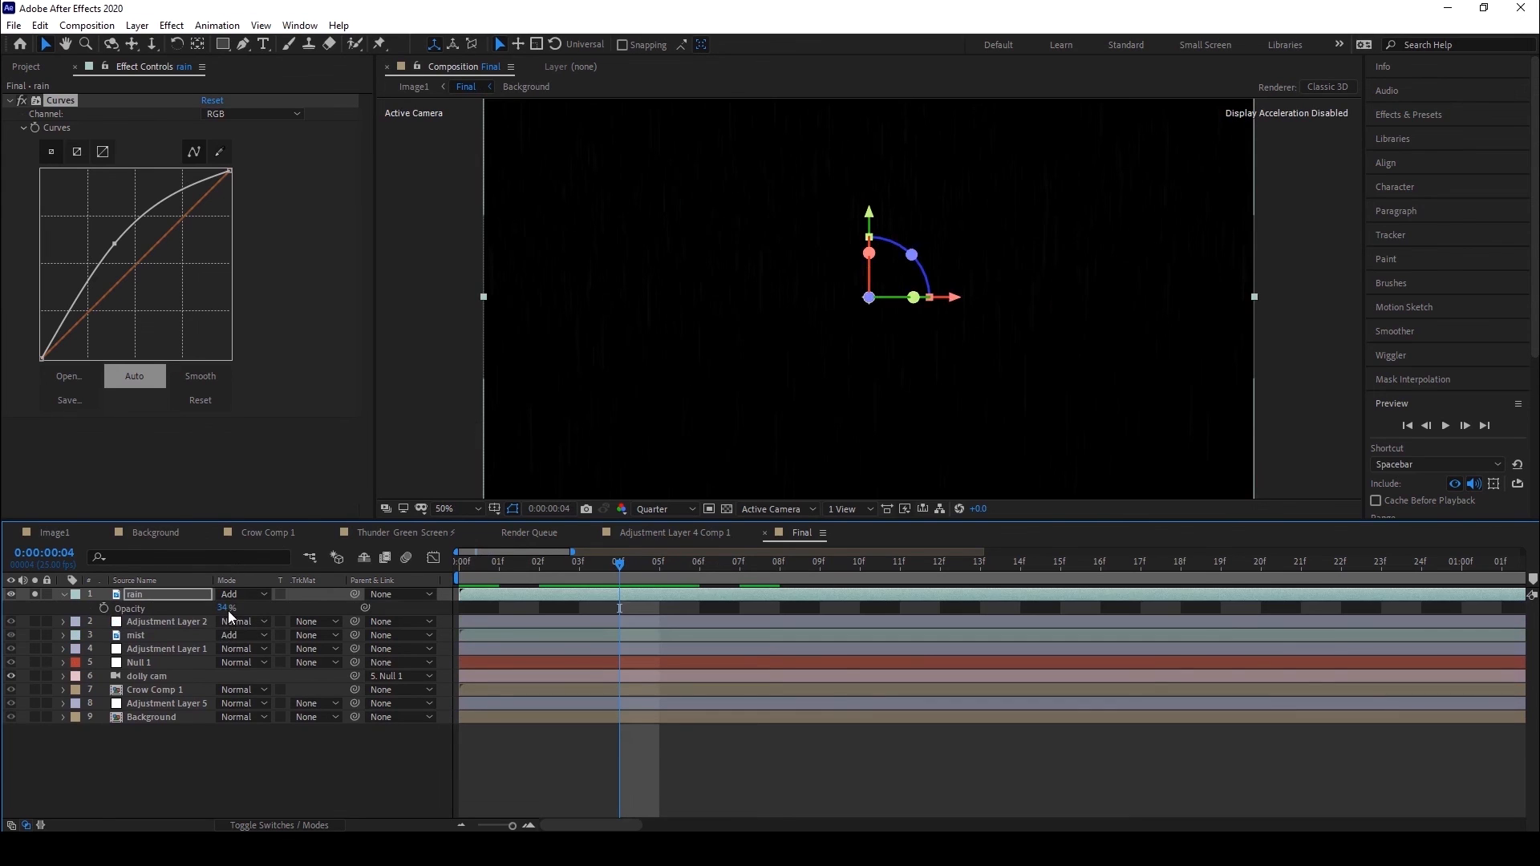
pyautogui.moveTo(226, 610); pyautogui.dragTo(622, 611)
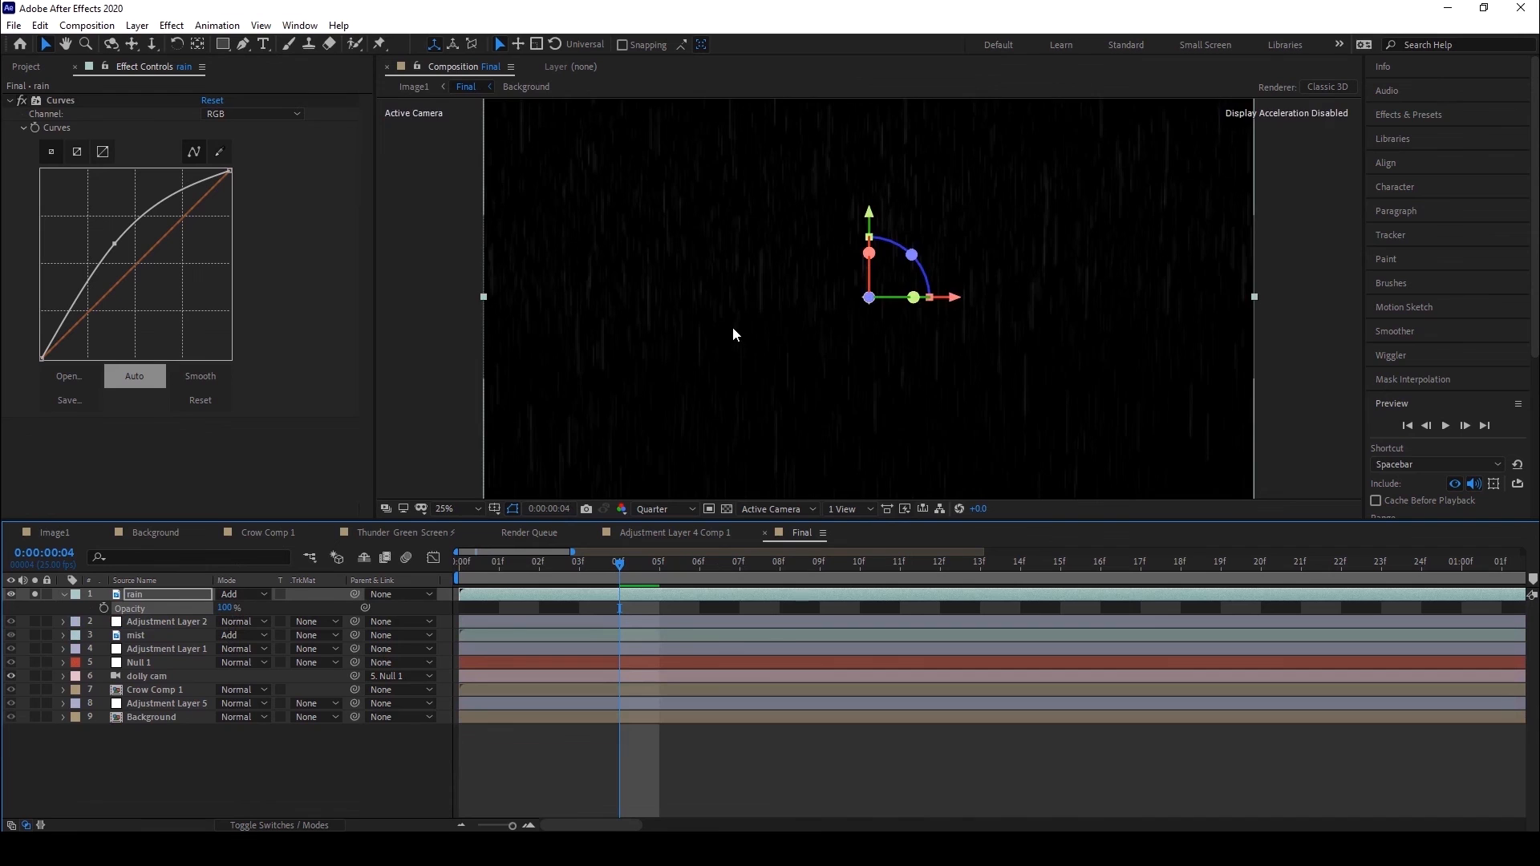
pyautogui.scroll(-1, 733, 333)
pyautogui.scroll(1, 1023, 219)
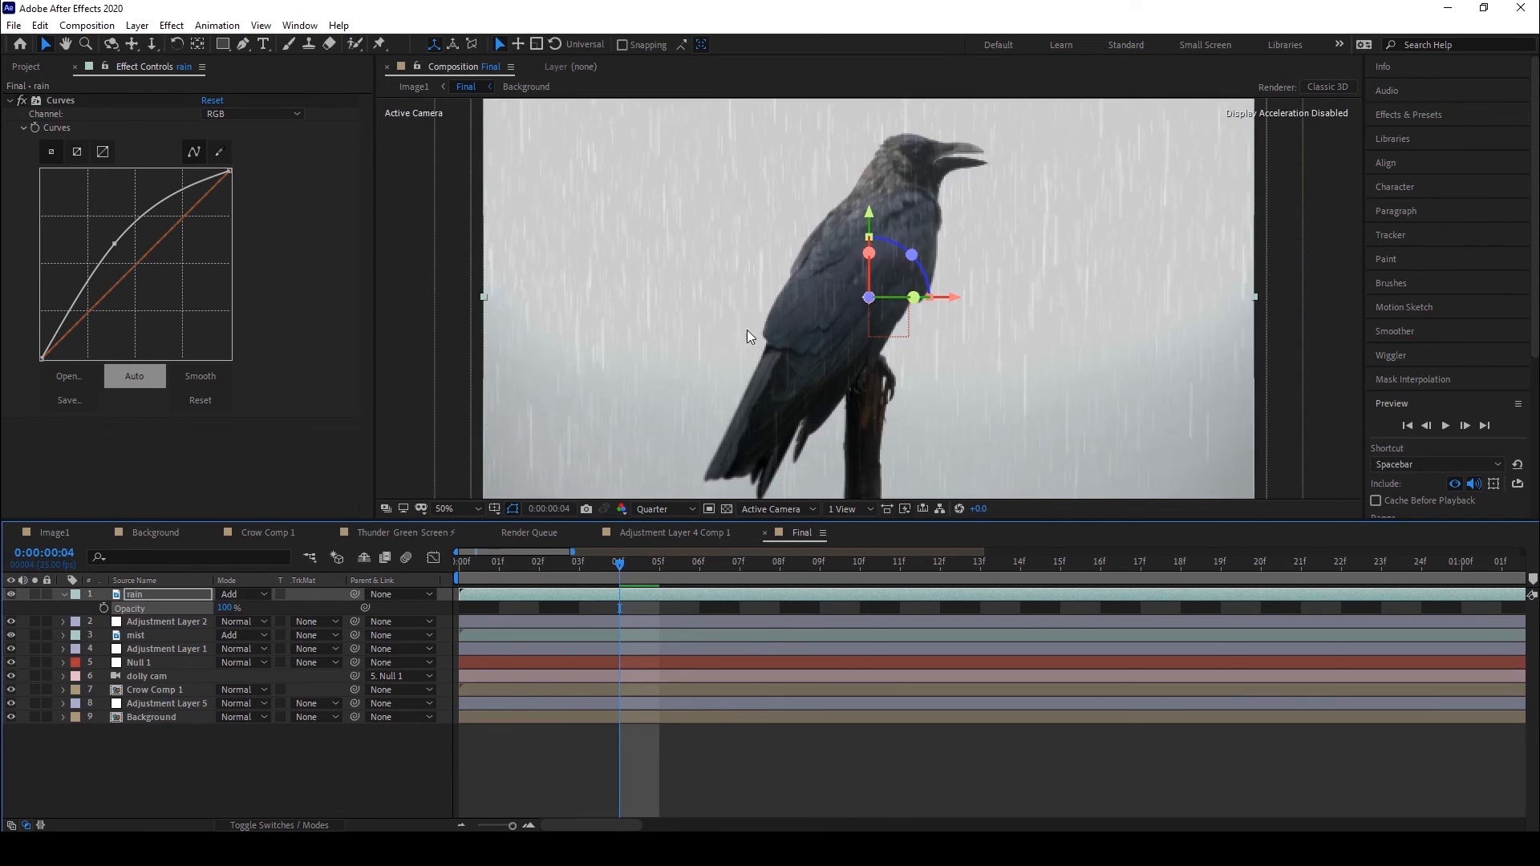
# Set the rain layer's opacity to 35% and view the whole frame.
pyautogui.click(229, 608)
pyautogui.write('35')
pyautogui.press('Return')
pyautogui.scroll(-1, 690, 321)
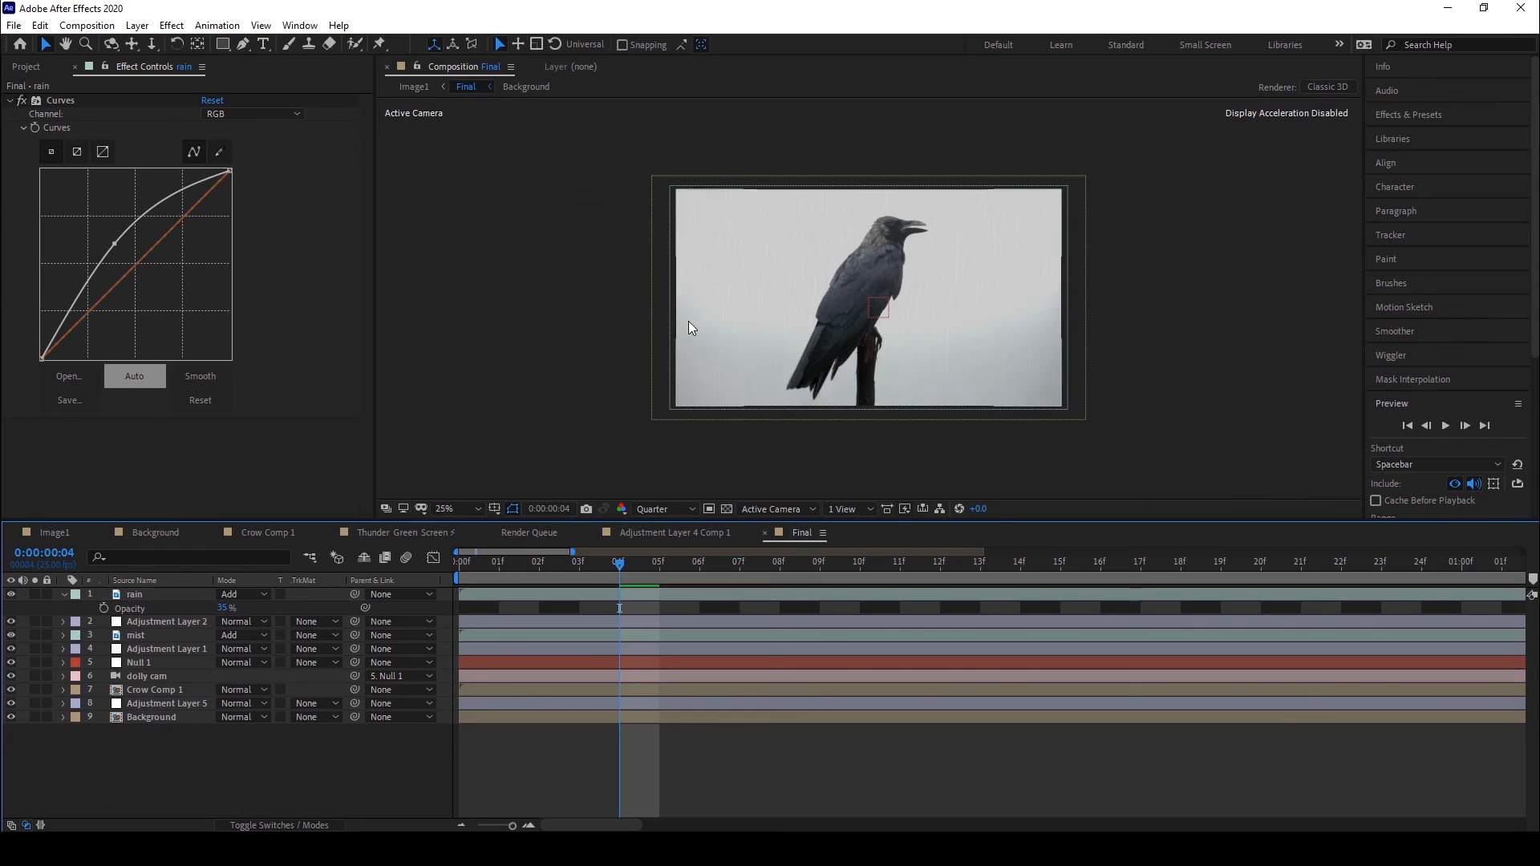
# Preview the complete scene from the start of the composition with the full work area in view.
pyautogui.click(460, 568)
pyautogui.moveTo(510, 813); pyautogui.dragTo(478, 814)
pyautogui.click(1445, 426)
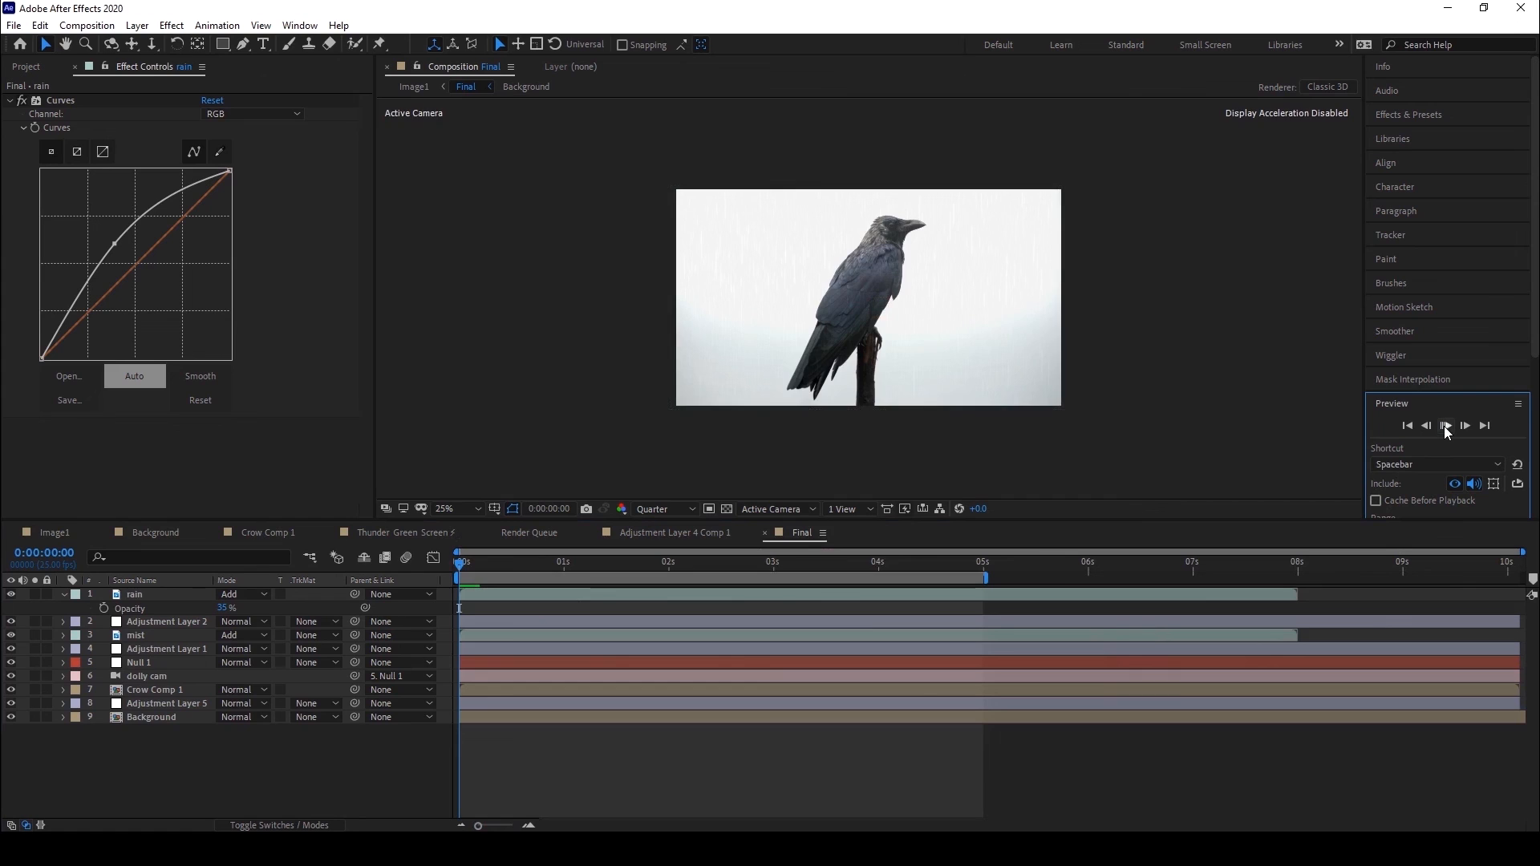